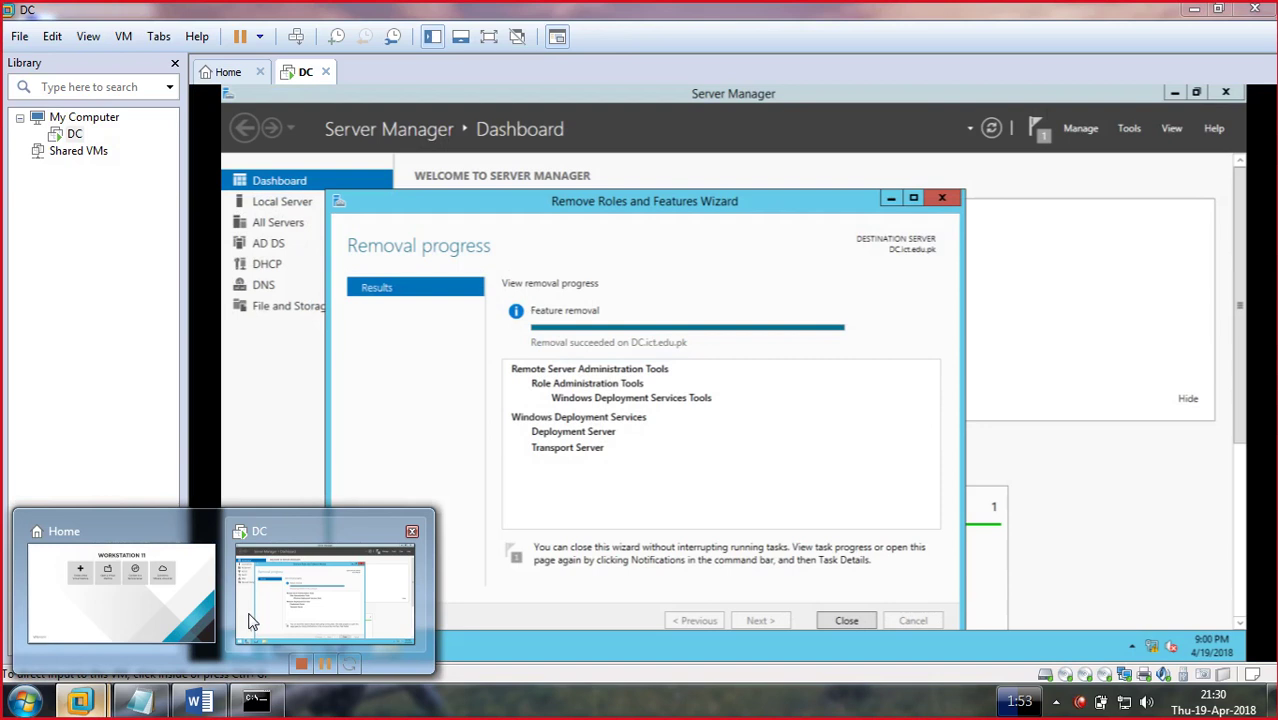
- Unlock the DC virtual machine with the administrator account password and close the Remove Roles and Features Wizard
{"action": "left_click", "coordinate": [250, 620]}
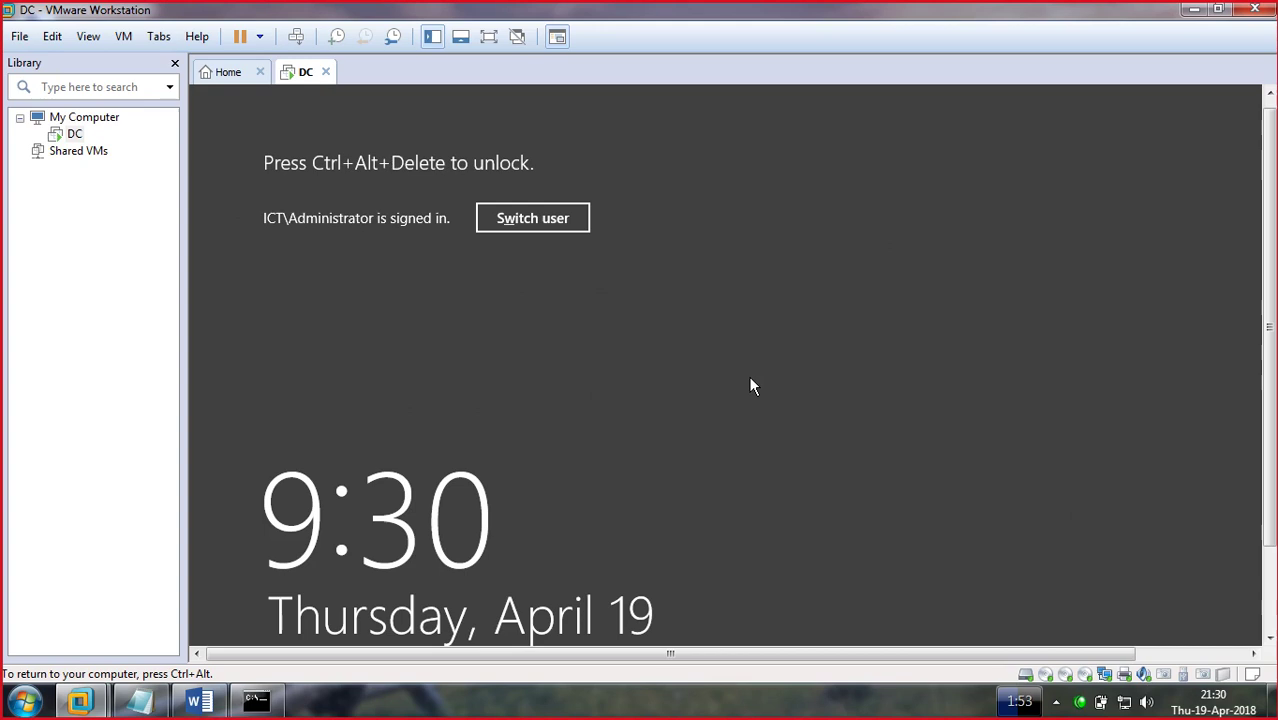
{"action": "key", "text": "ctrl+alt+Insert"}
{"action": "type", "text": "****"}
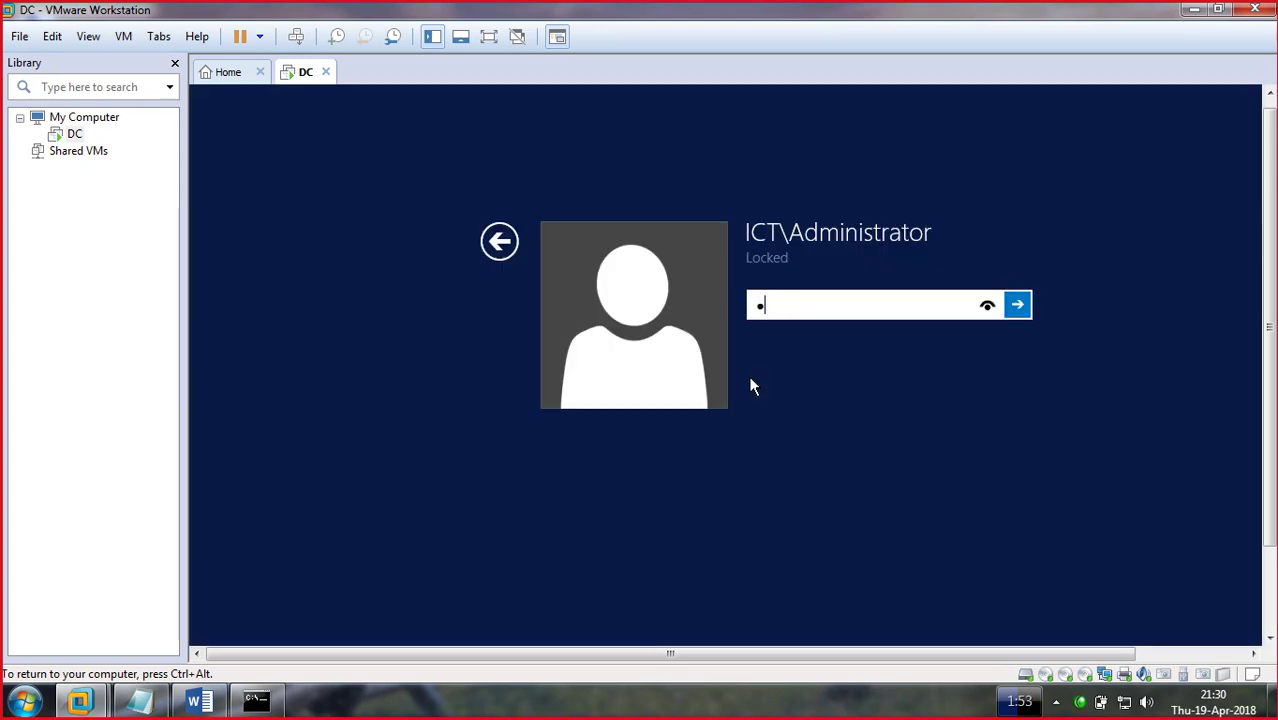
{"action": "type", "text": "****"}
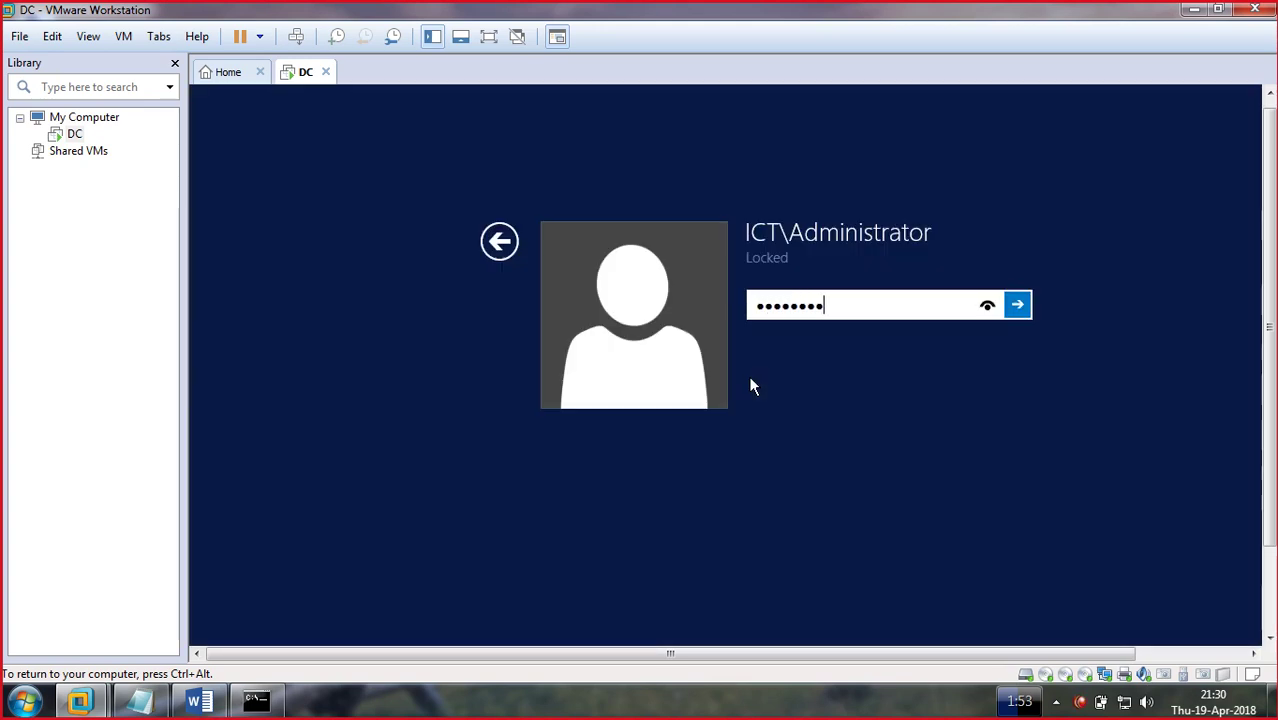
{"action": "key", "text": "Return"}
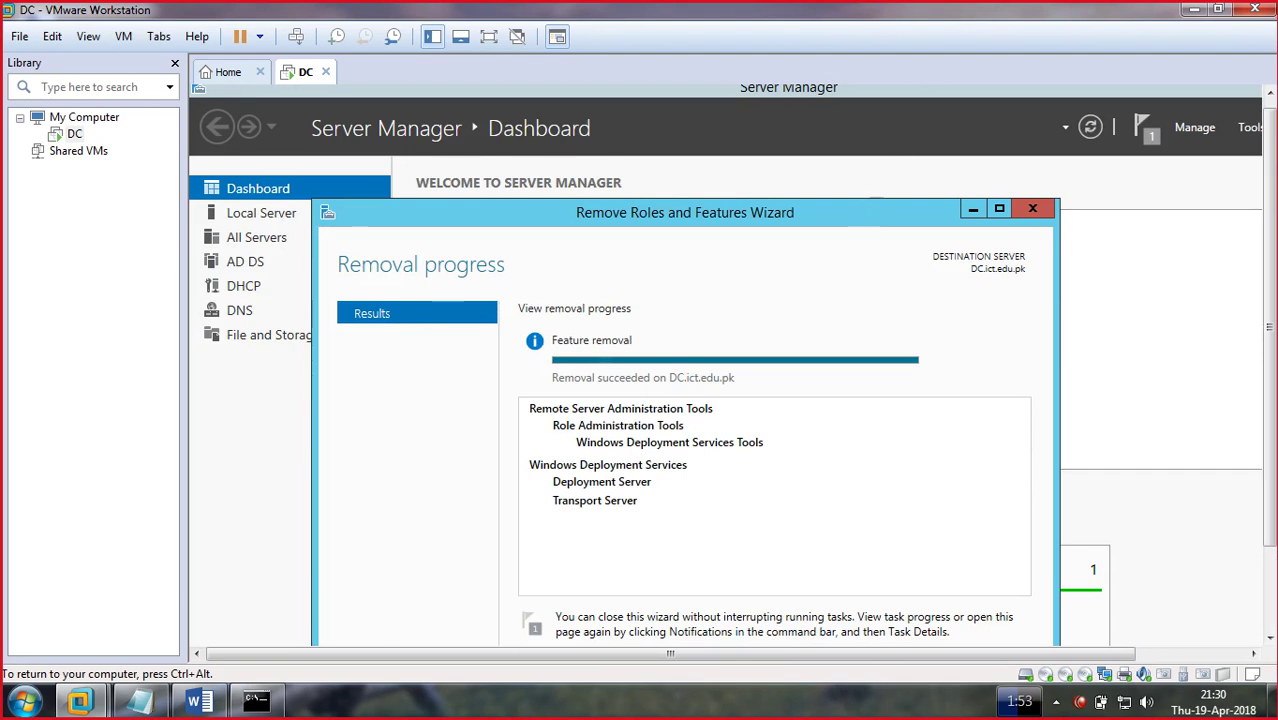
{"action": "left_click_drag", "start_coordinate": [862, 222], "coordinate": [846, 168]}
{"action": "left_click", "coordinate": [904, 643]}
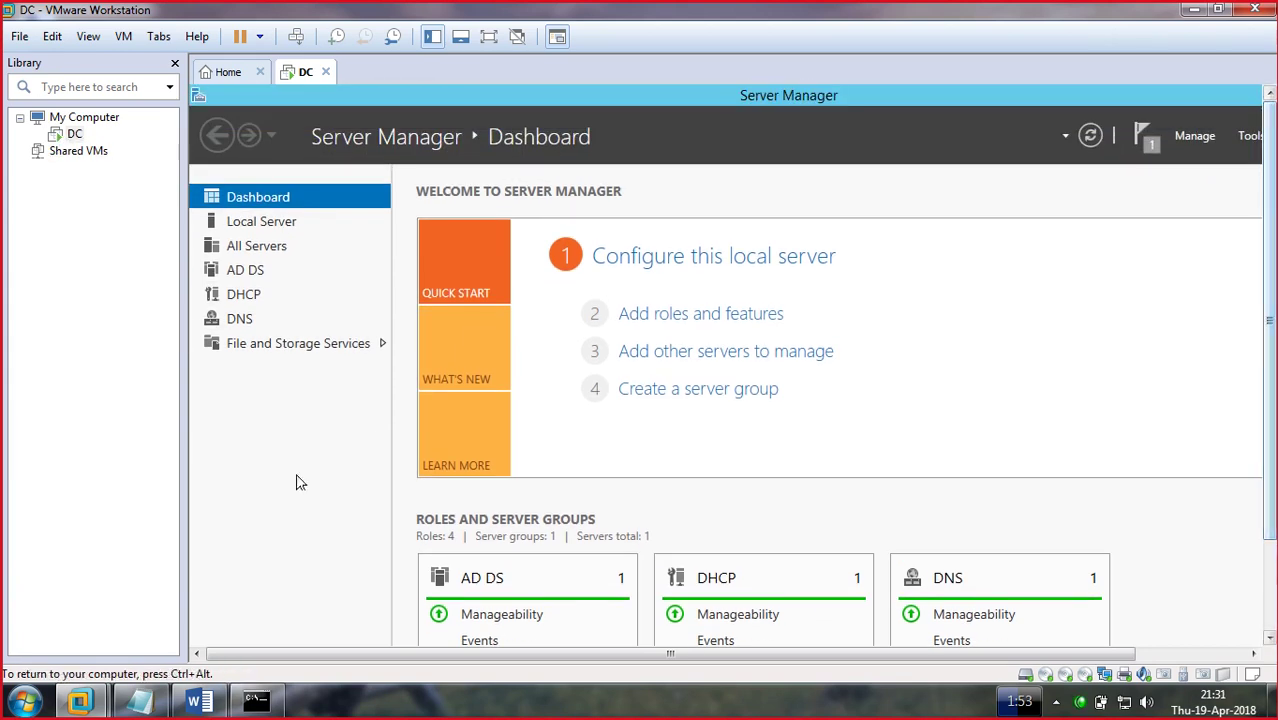
- Switch to the Word notes and highlight the server, DC and DHCP server requirements, then minimize the document
{"action": "left_click", "coordinate": [197, 701]}
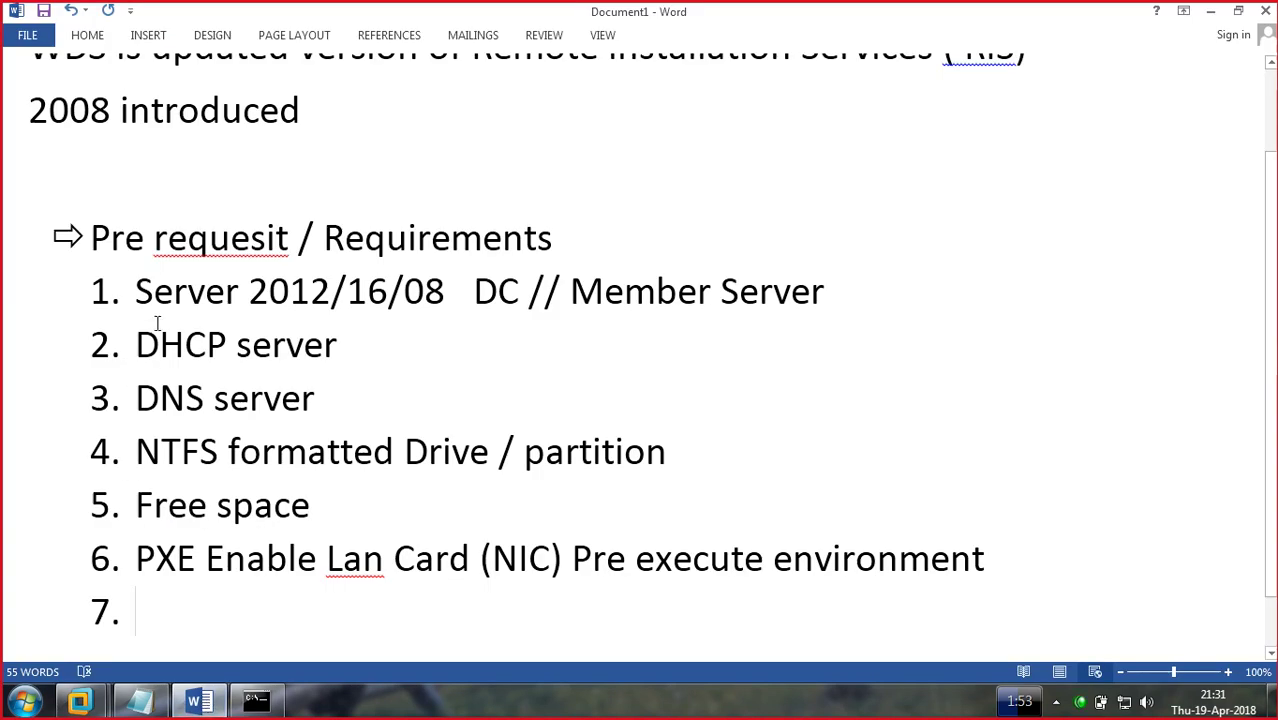
{"action": "left_click_drag", "start_coordinate": [137, 292], "coordinate": [330, 292]}
{"action": "left_click_drag", "start_coordinate": [474, 292], "coordinate": [519, 292]}
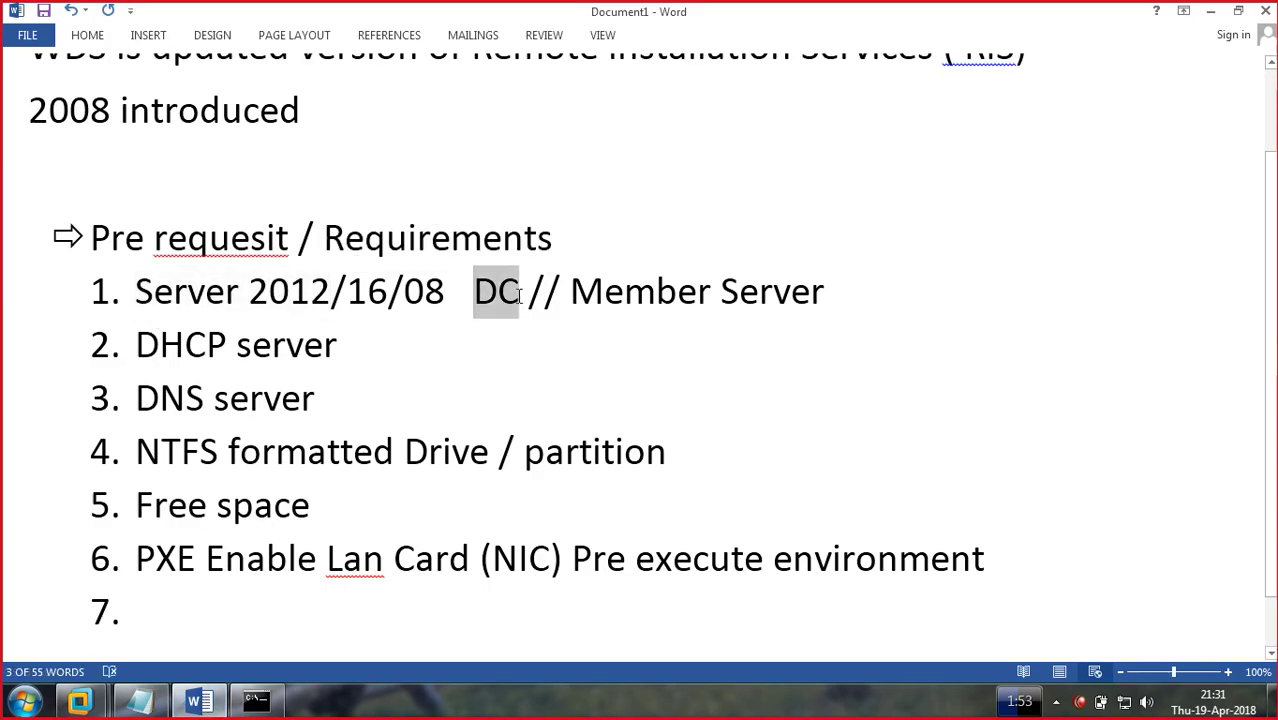
{"action": "left_click", "coordinate": [450, 345]}
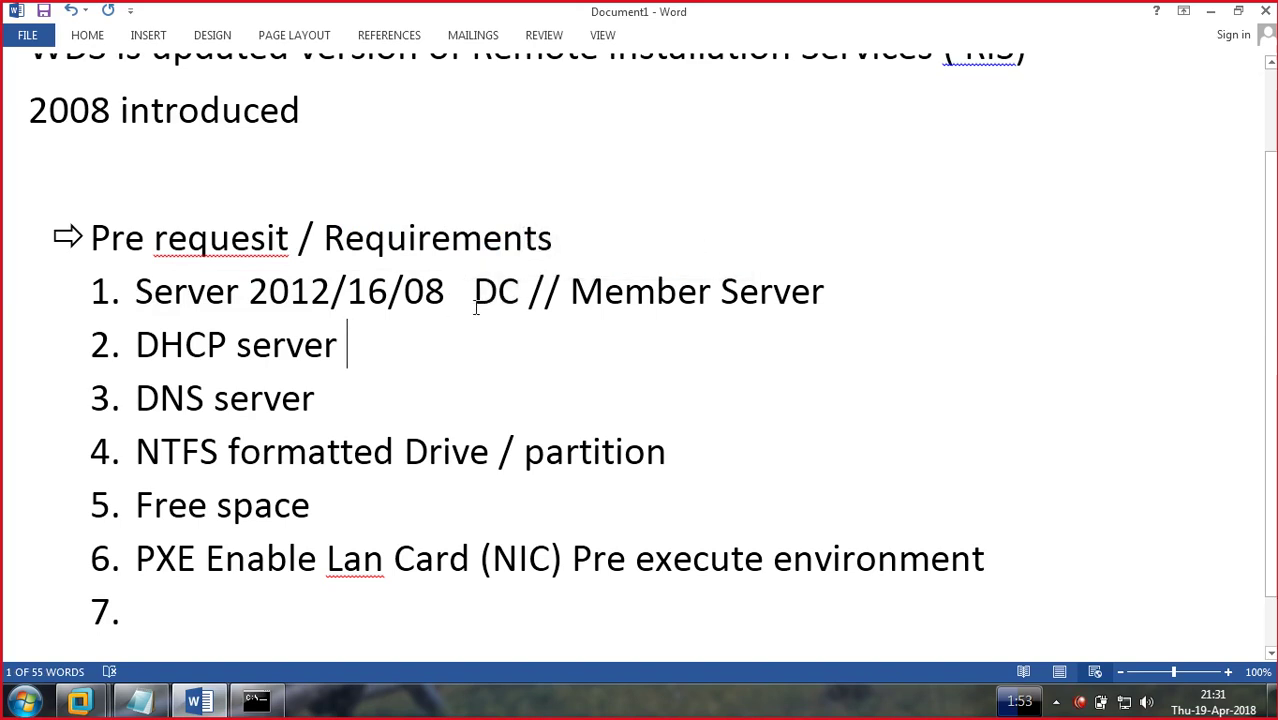
{"action": "left_click_drag", "start_coordinate": [474, 292], "coordinate": [515, 293]}
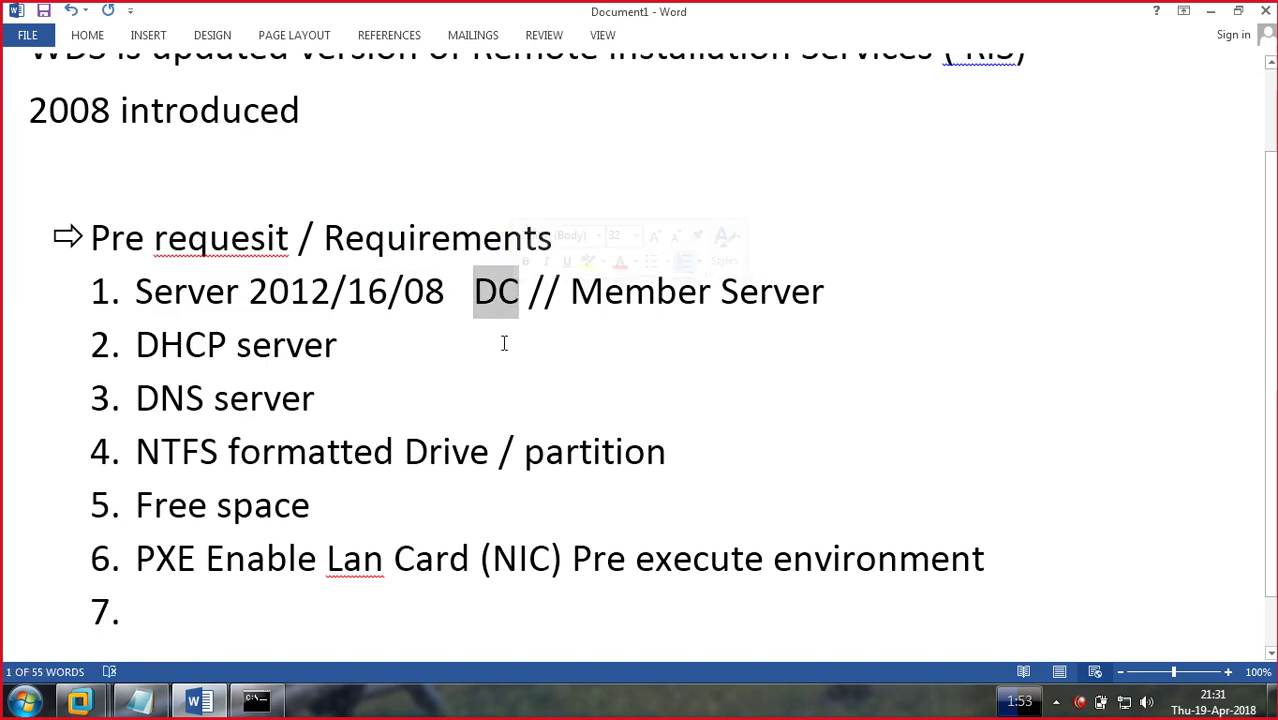
{"action": "left_click_drag", "start_coordinate": [140, 342], "coordinate": [370, 345]}
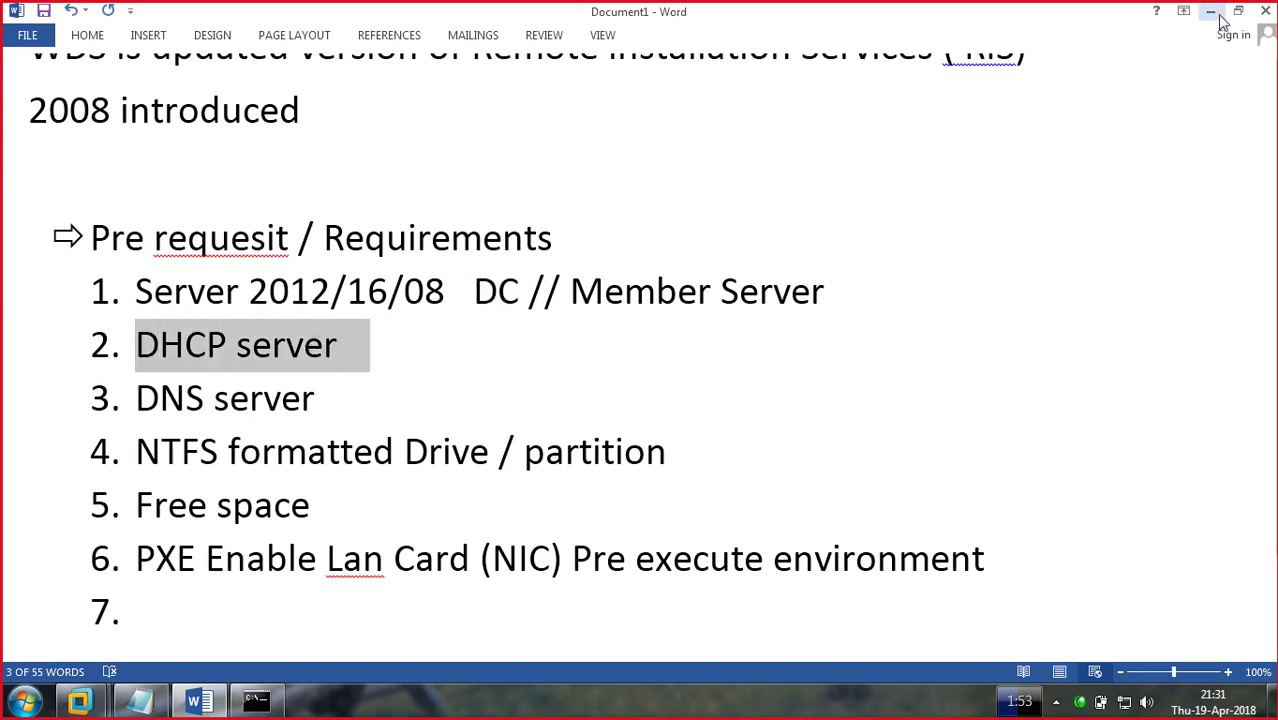
{"action": "left_click", "coordinate": [1212, 12]}
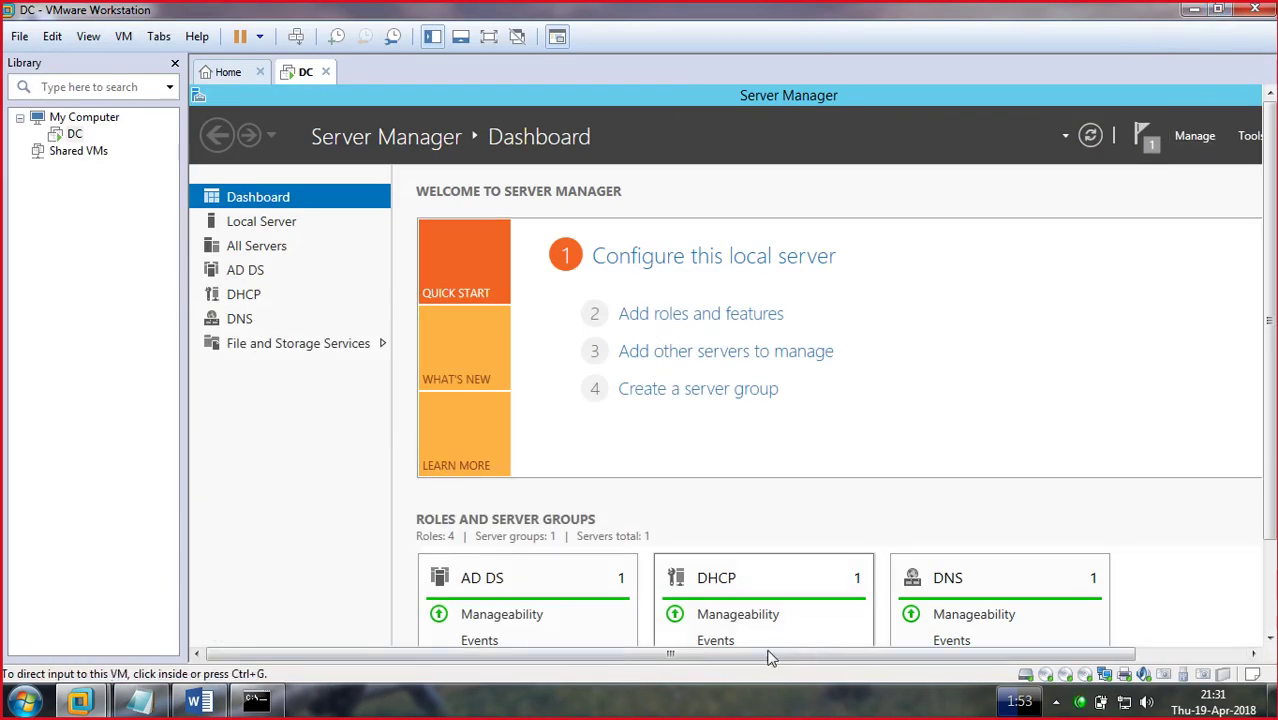
- Open the DHCP console from Server Manager, inspect the IPv4 scope under dc.ict.edu.pk, and close the console
{"action": "left_click_drag", "start_coordinate": [770, 650], "coordinate": [911, 645]}
{"action": "left_click", "coordinate": [1125, 136]}
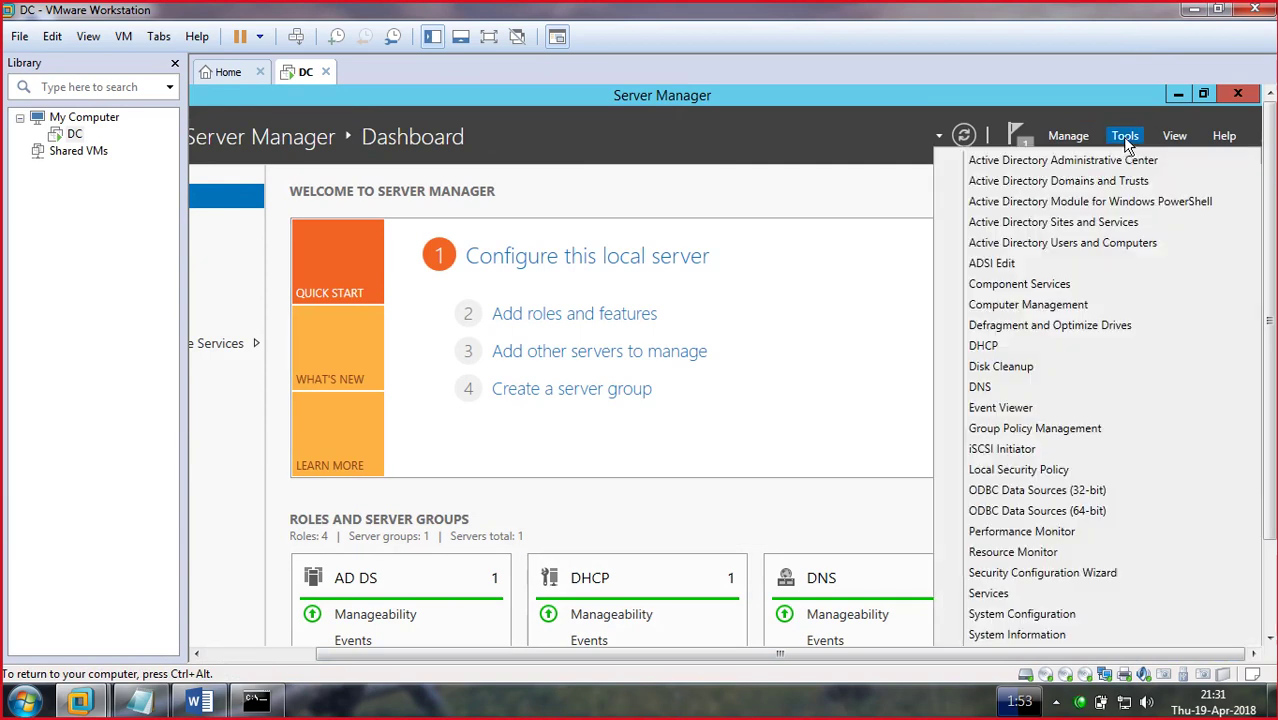
{"action": "left_click", "coordinate": [1000, 344]}
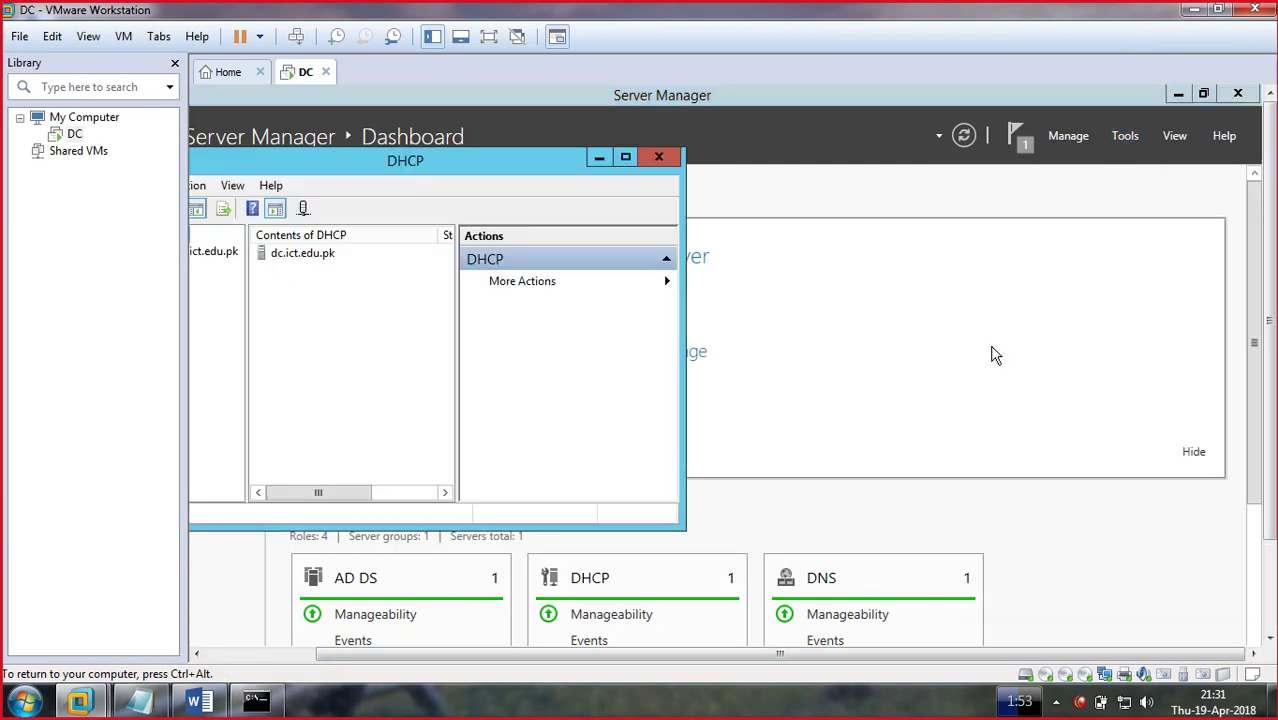
{"action": "left_click_drag", "start_coordinate": [399, 165], "coordinate": [513, 158]}
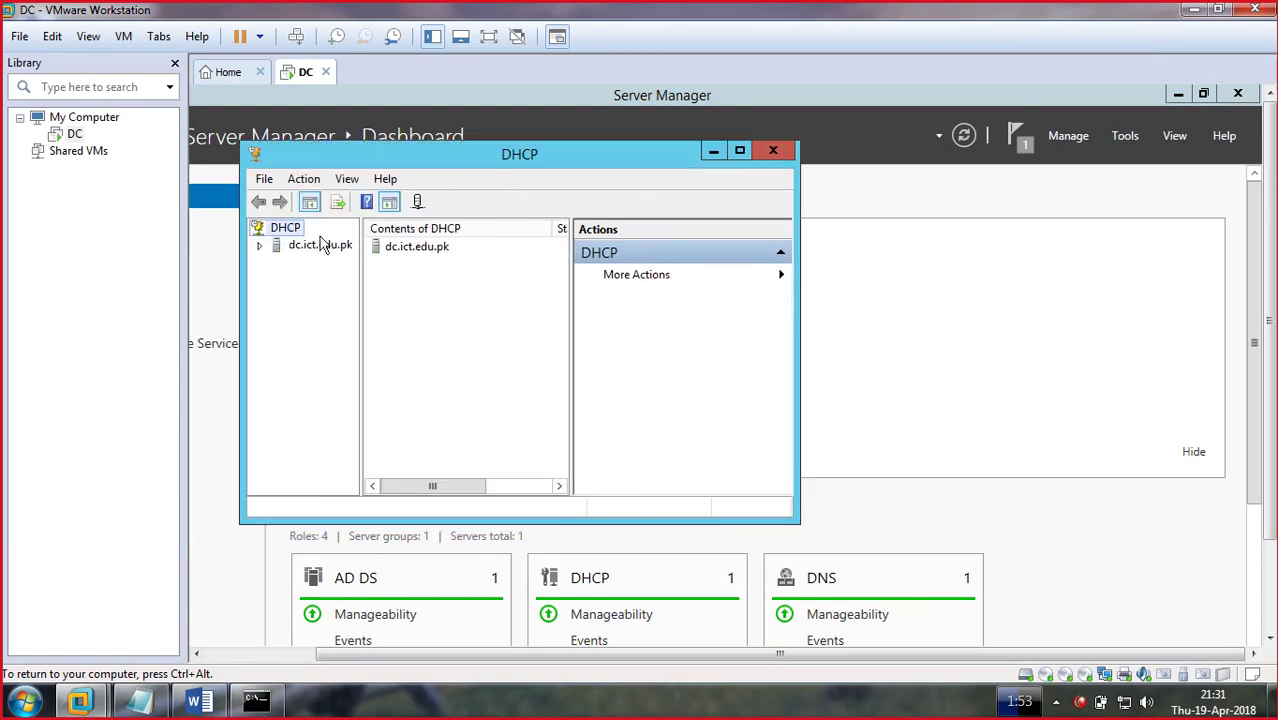
{"action": "double_click", "coordinate": [309, 245]}
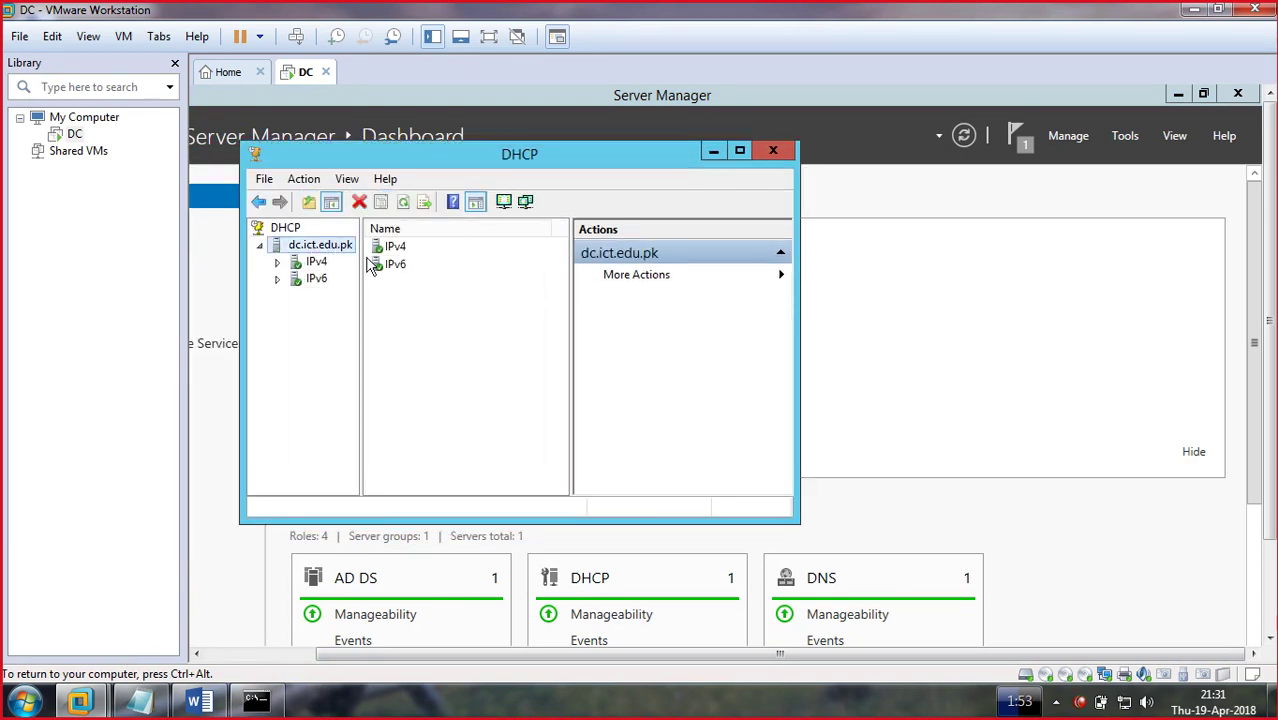
{"action": "double_click", "coordinate": [315, 263]}
{"action": "double_click", "coordinate": [402, 248]}
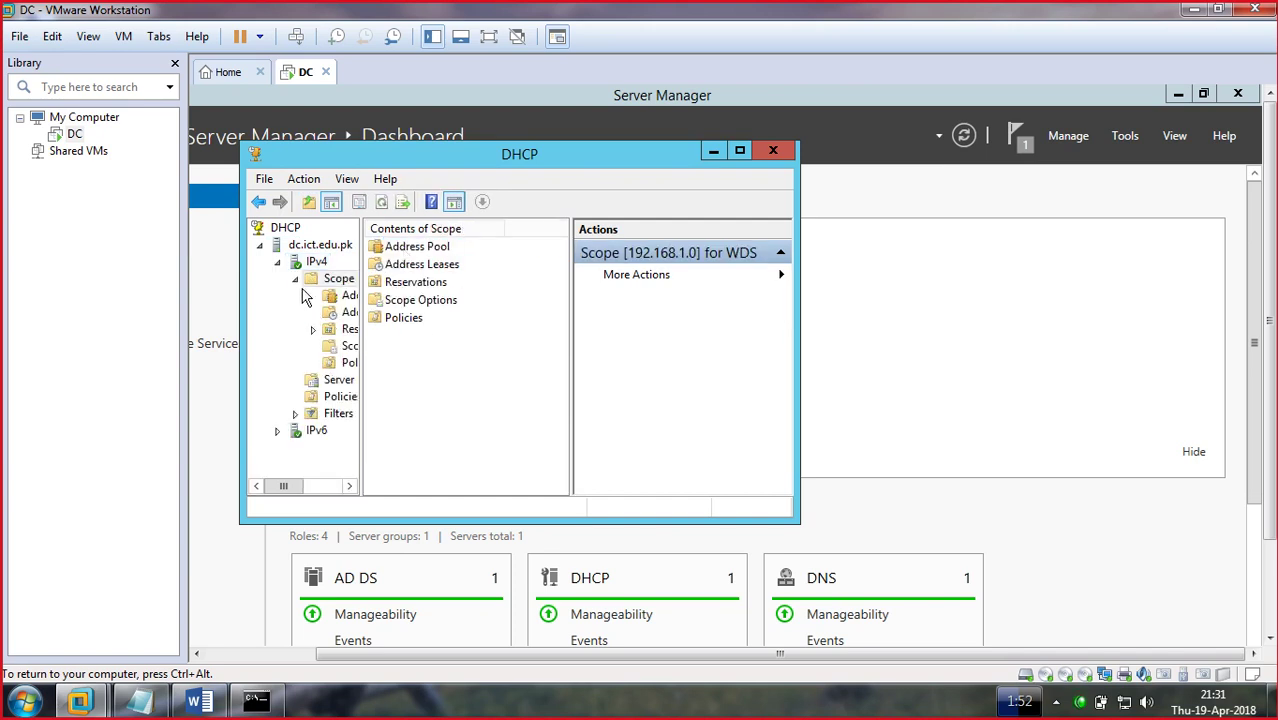
{"action": "left_click", "coordinate": [771, 151]}
- Open DNS Manager, examine the records of the ict.edu.pk forward lookup zone, and close it
{"action": "left_click", "coordinate": [1122, 135]}
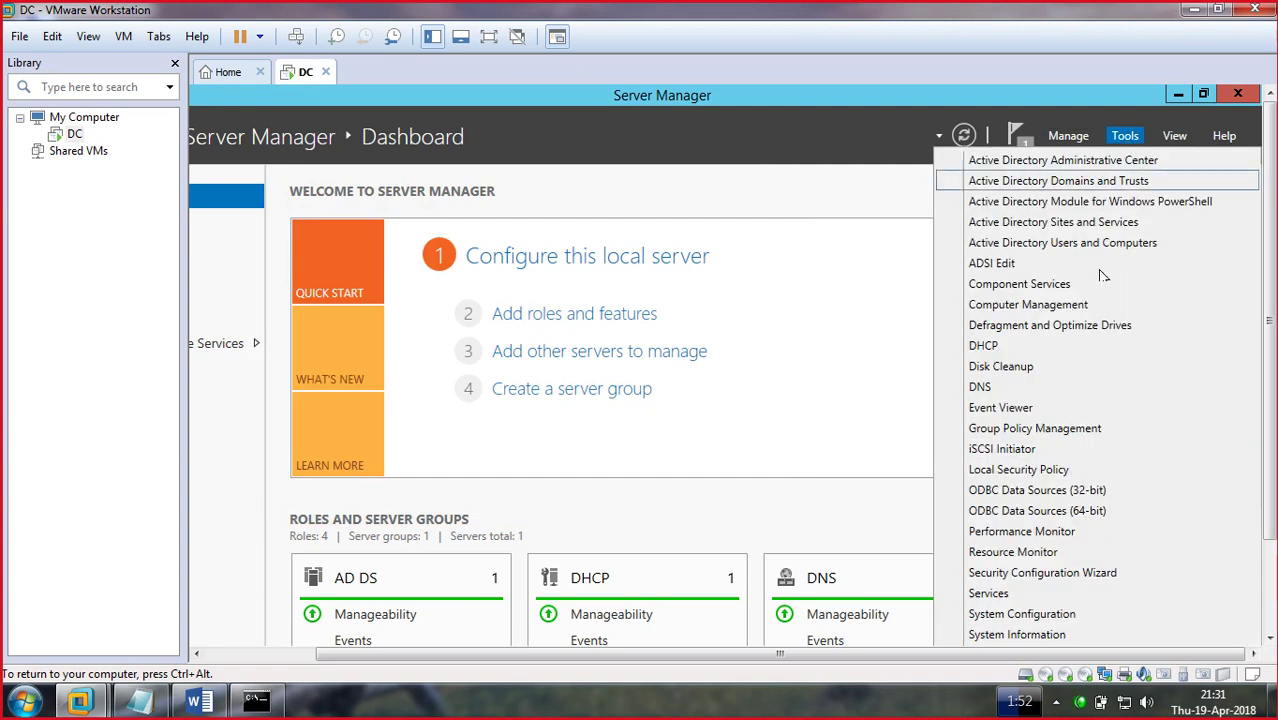
{"action": "left_click", "coordinate": [990, 387]}
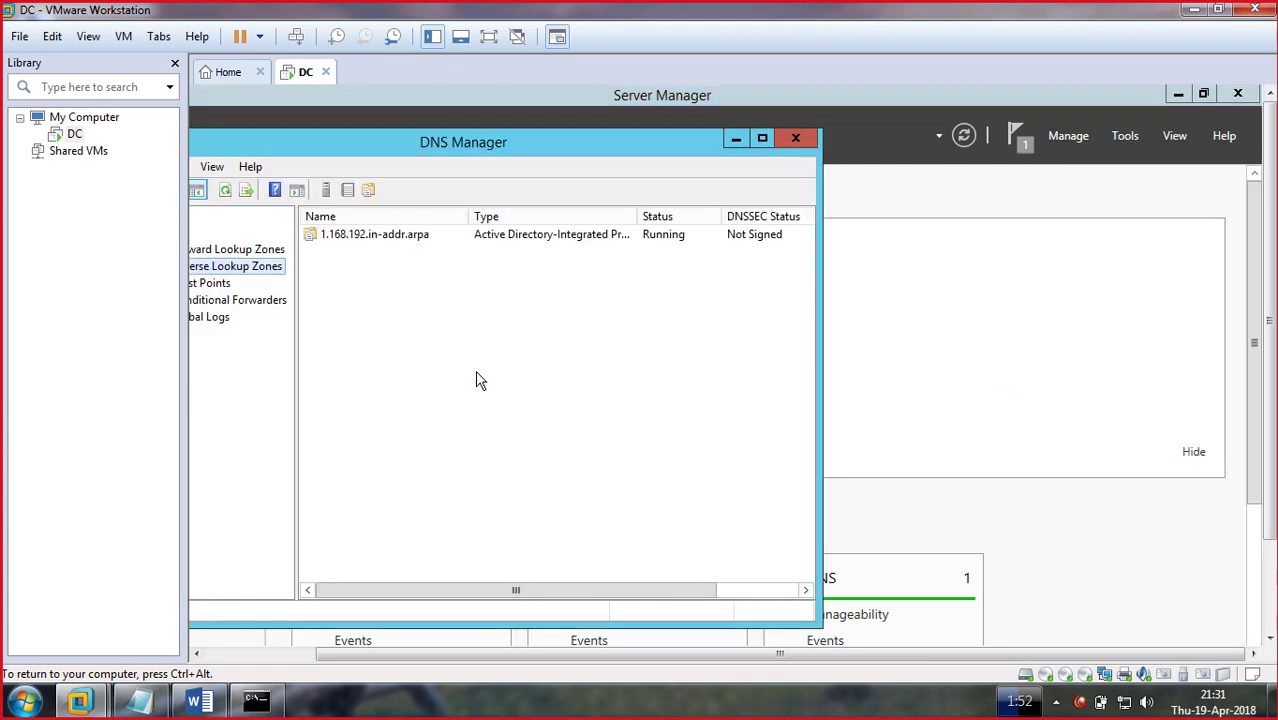
{"action": "left_click_drag", "start_coordinate": [651, 145], "coordinate": [811, 130]}
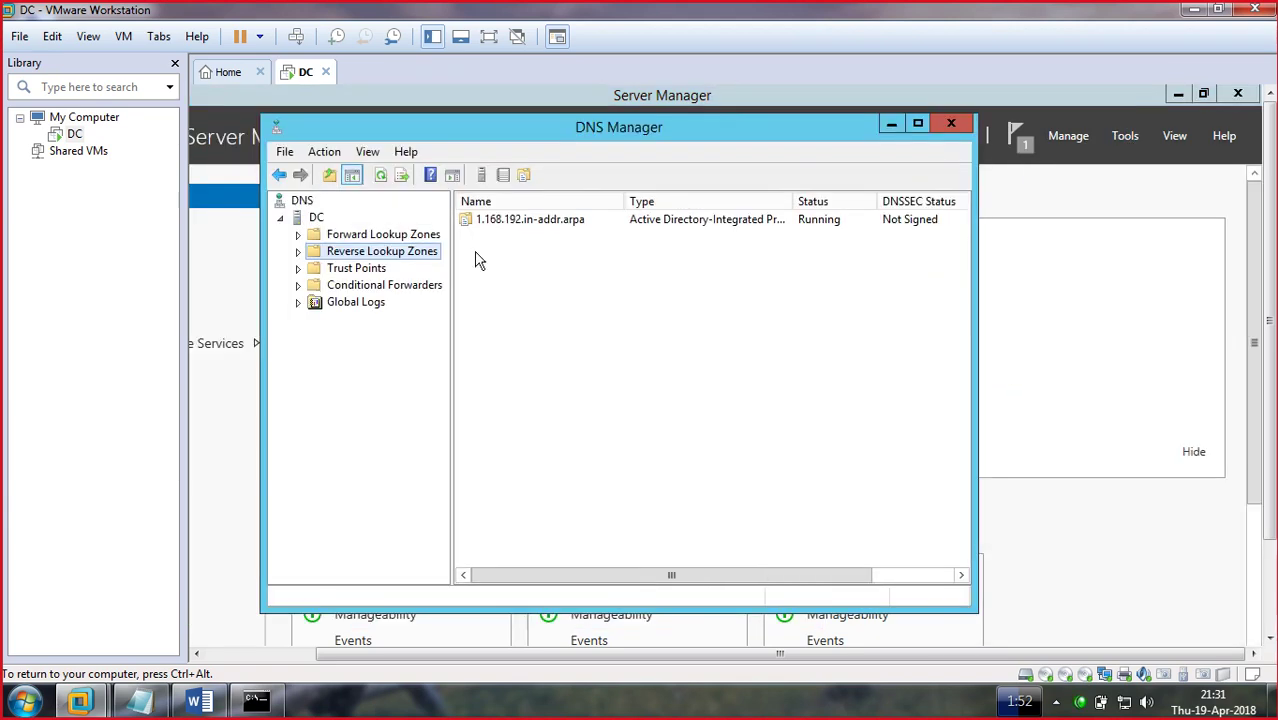
{"action": "left_click", "coordinate": [386, 236]}
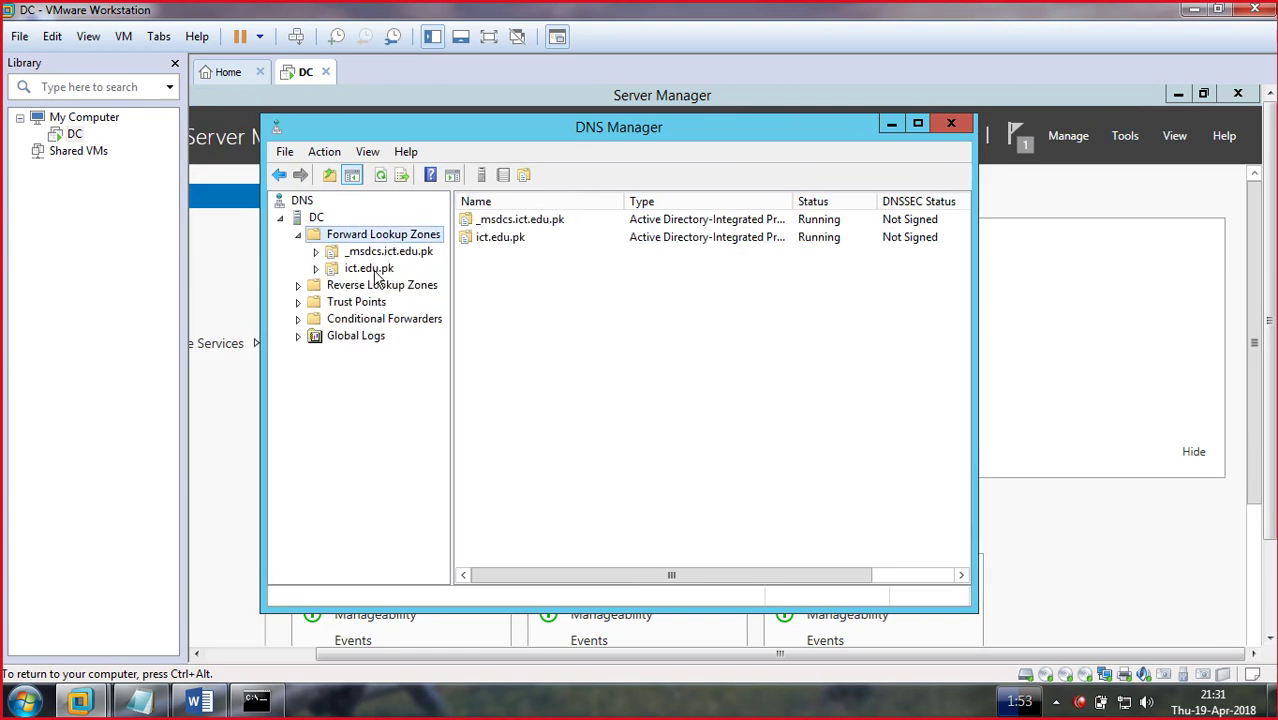
{"action": "double_click", "coordinate": [372, 270]}
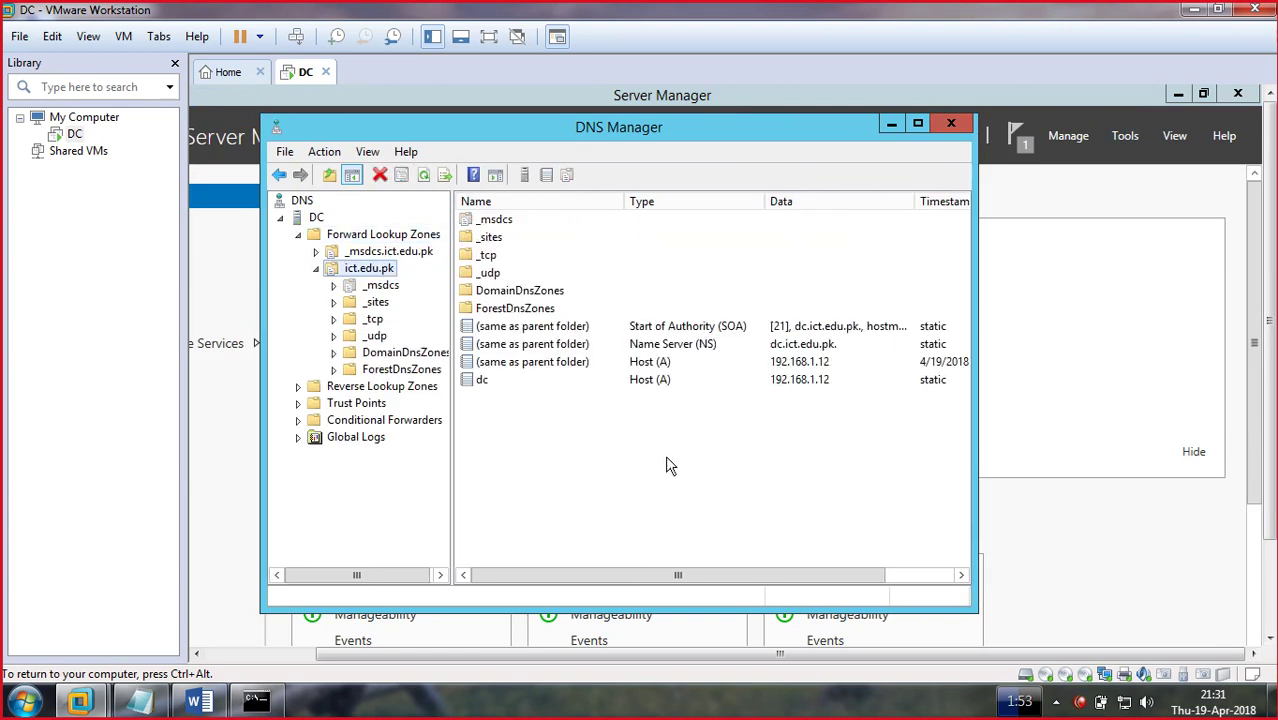
{"action": "left_click", "coordinate": [950, 123]}
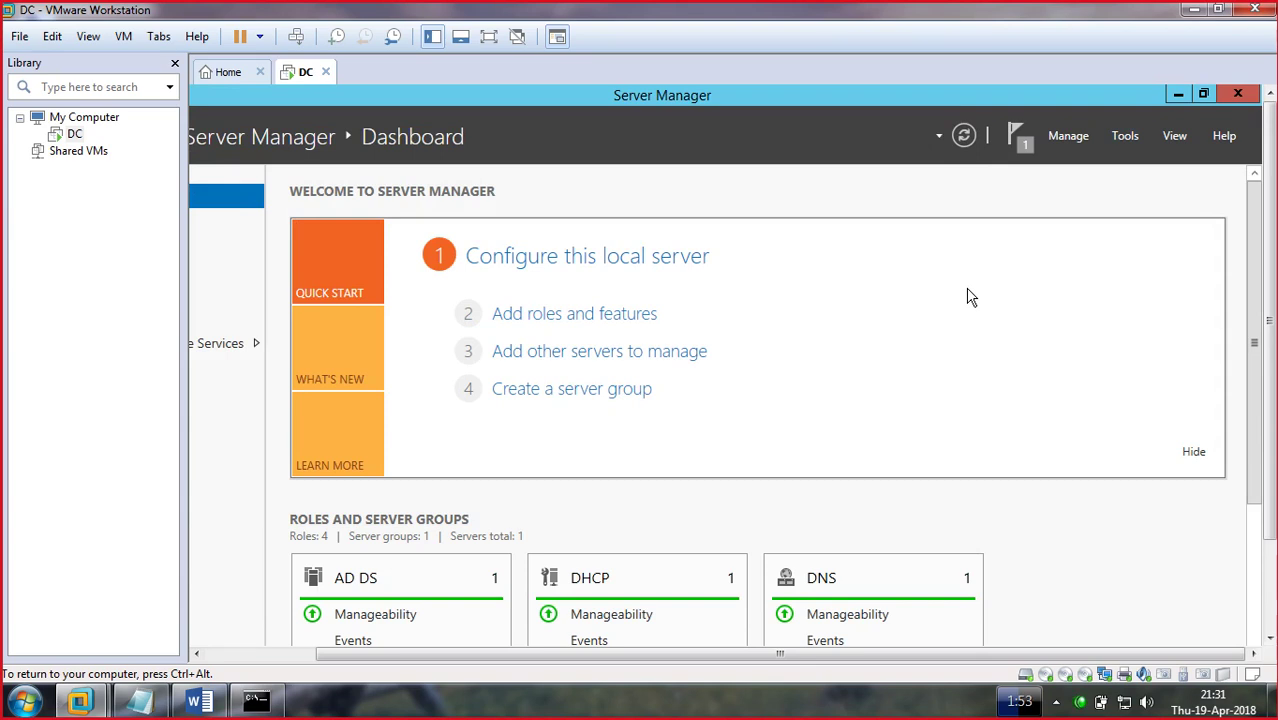
- Run nslookup in a command prompt to check DNS resolution, and close the command window
{"action": "key", "text": "super+r"}
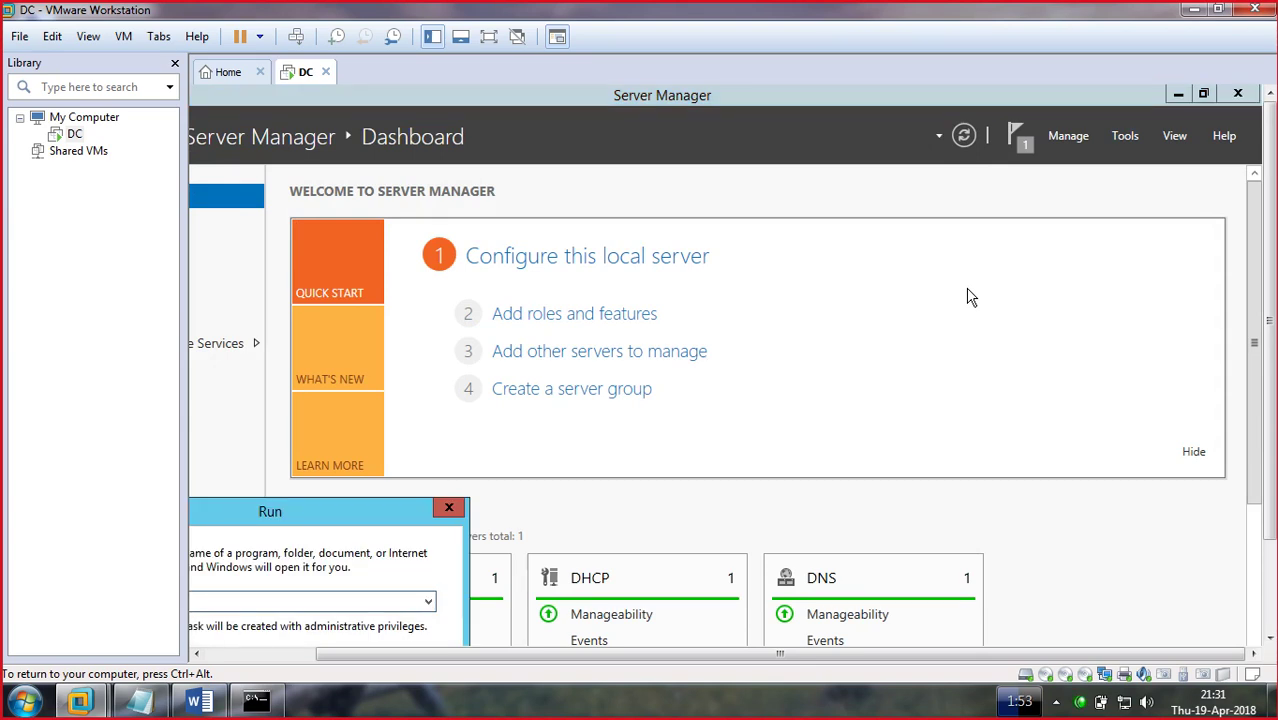
{"action": "key", "text": "Return"}
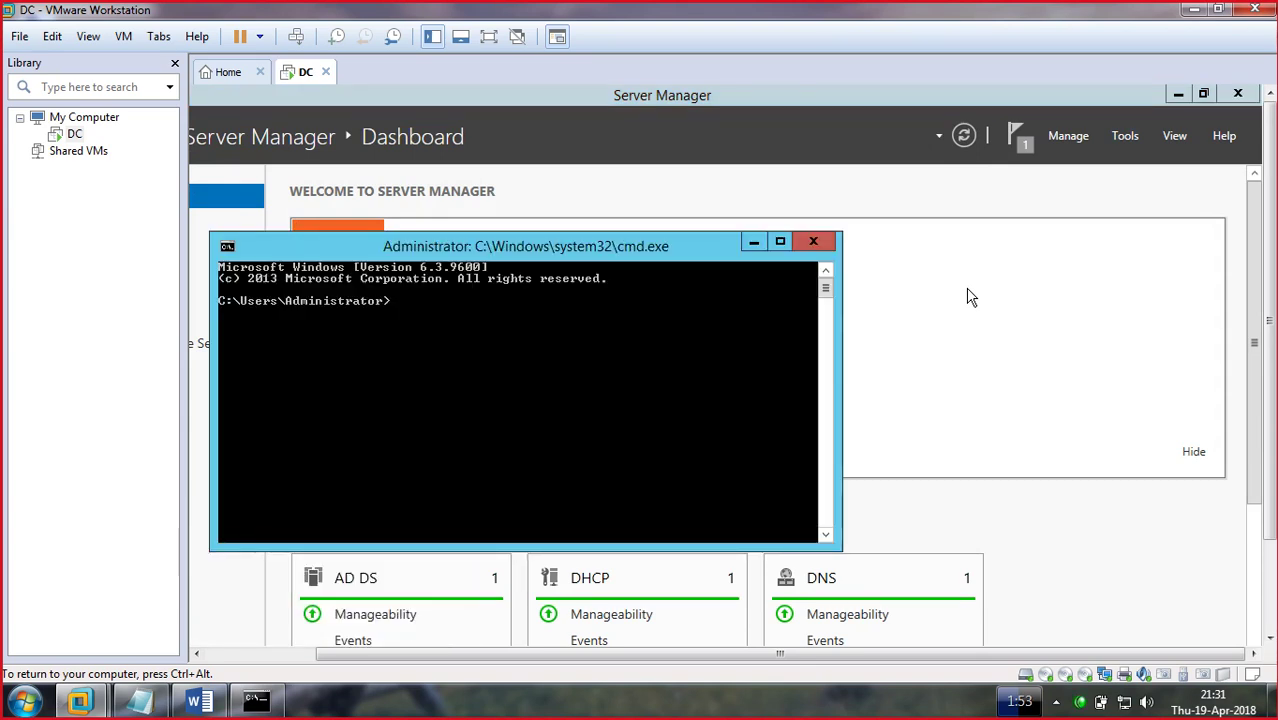
{"action": "type", "text": "nslookup"}
{"action": "key", "text": "Return"}
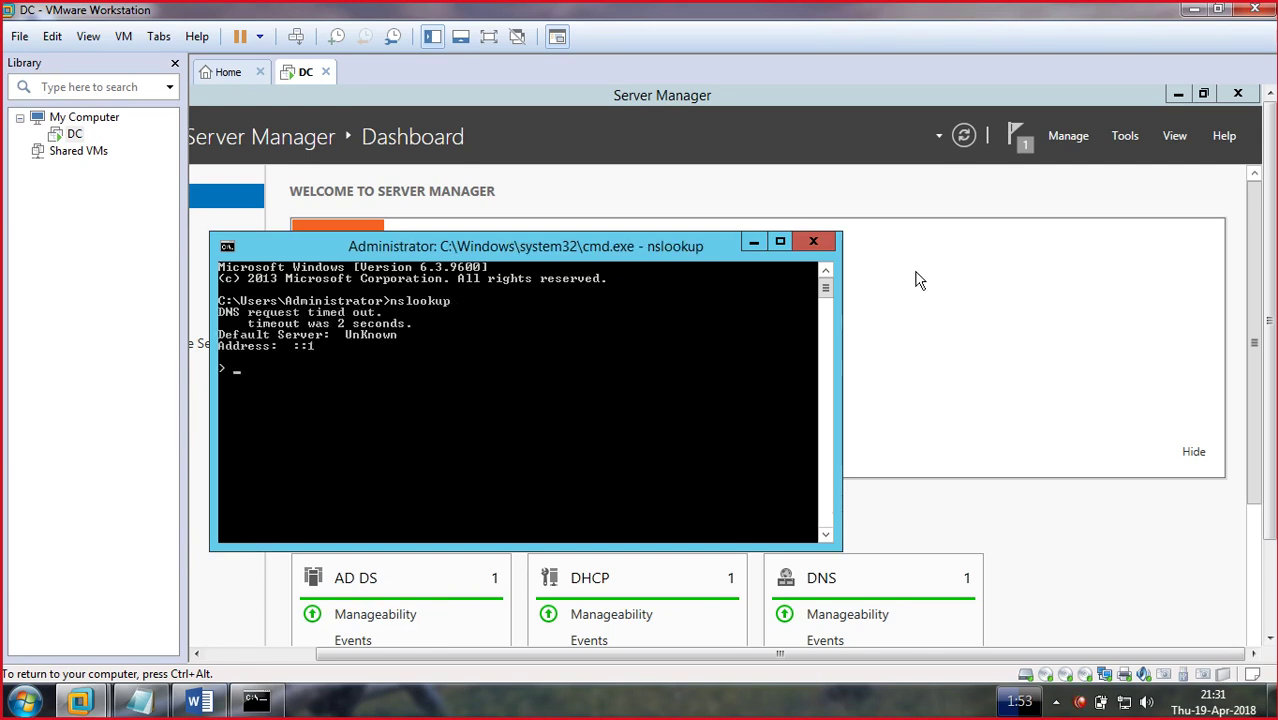
{"action": "left_click", "coordinate": [810, 242]}
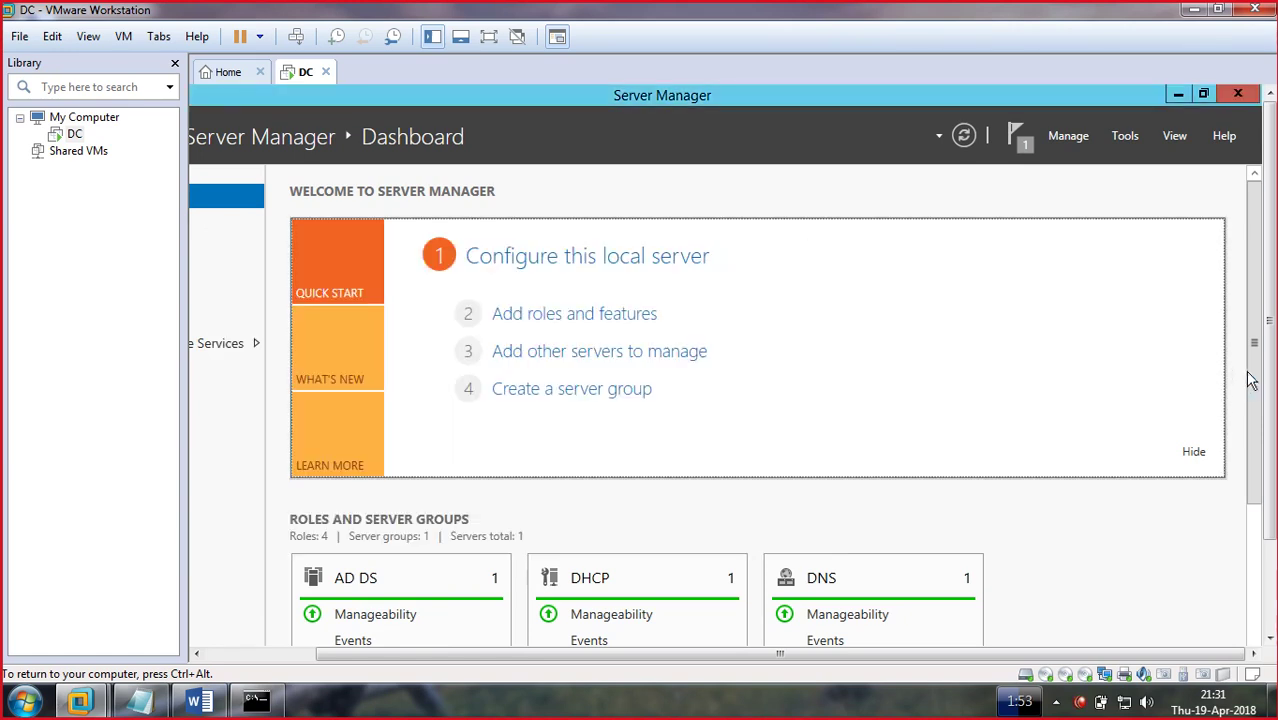
- Disable Internet Protocol Version 6 (TCP/IPv6) on the Ethernet0 network connection
{"action": "scroll", "coordinate": [1262, 360], "scroll_direction": "down", "scroll_amount": 2}
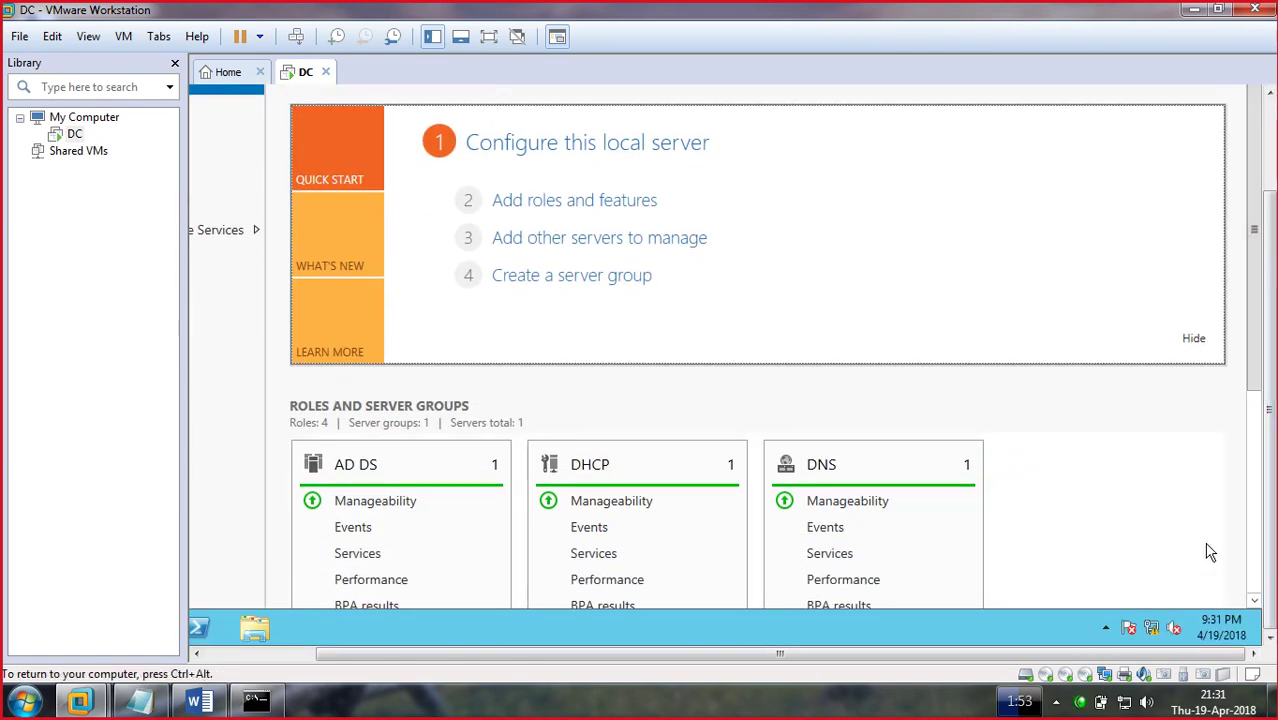
{"action": "right_click", "coordinate": [1152, 628]}
{"action": "left_click", "coordinate": [1150, 610]}
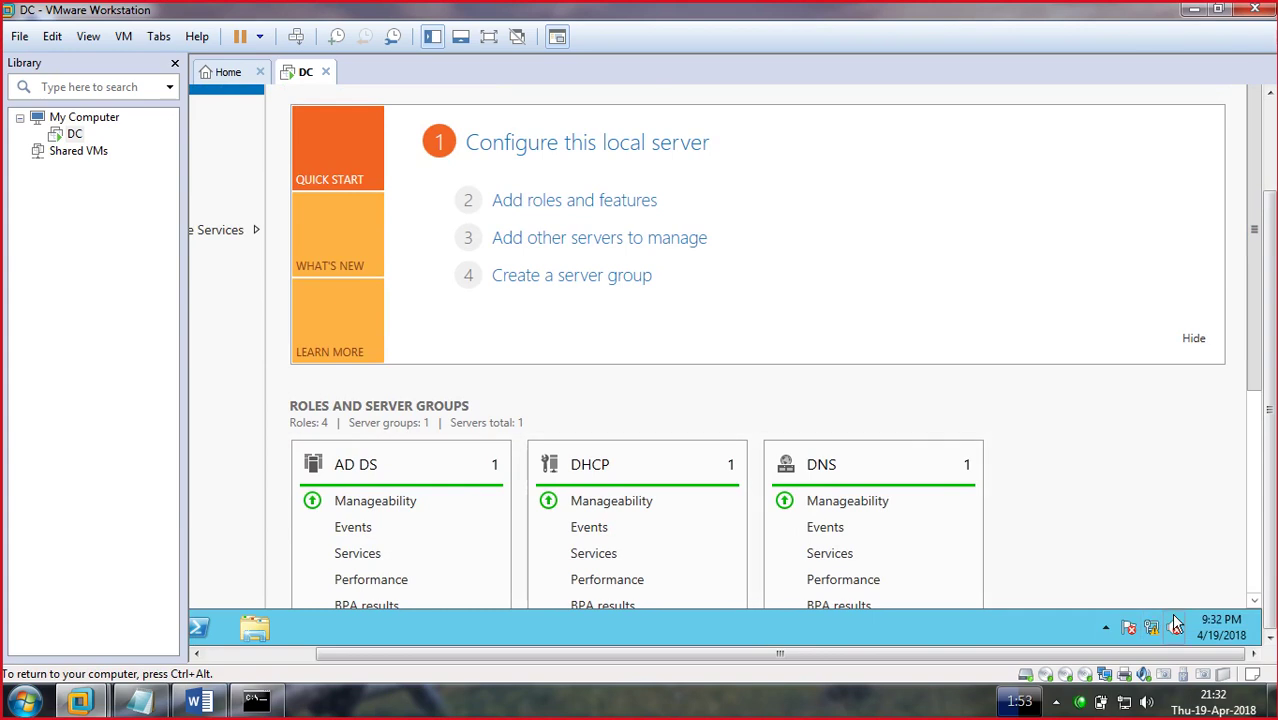
{"action": "left_click", "coordinate": [901, 177]}
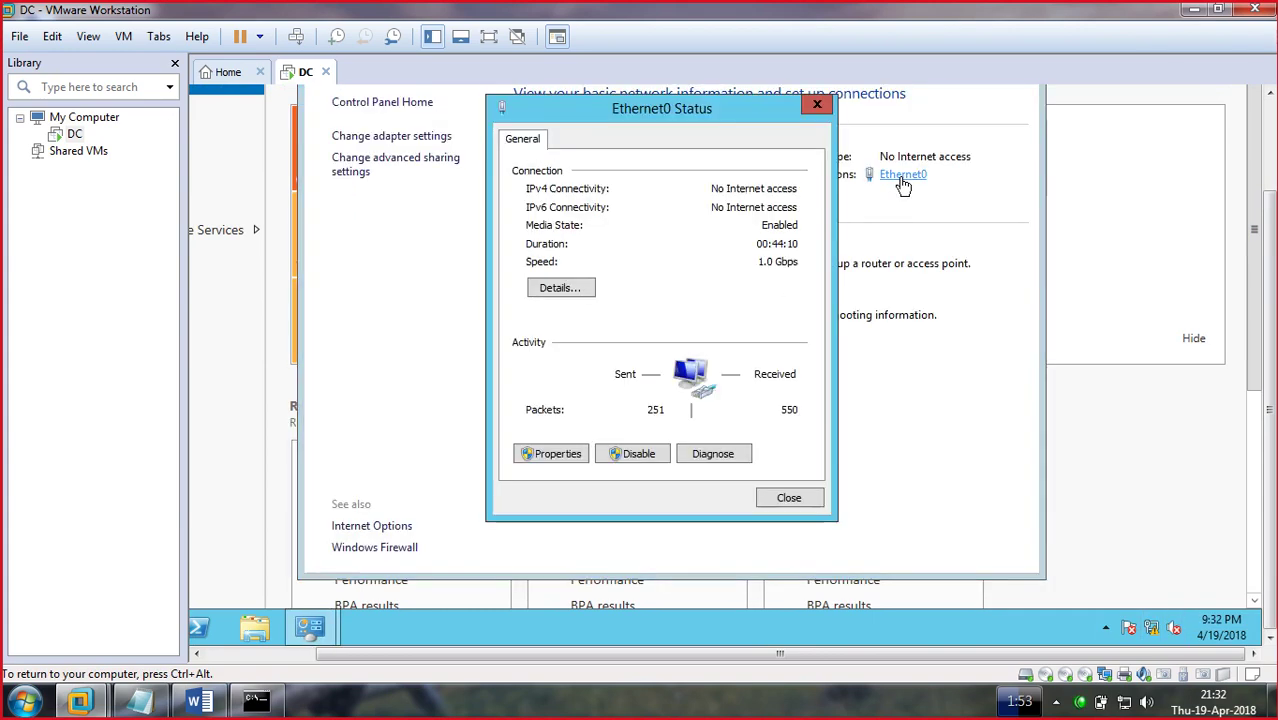
{"action": "left_click", "coordinate": [568, 455]}
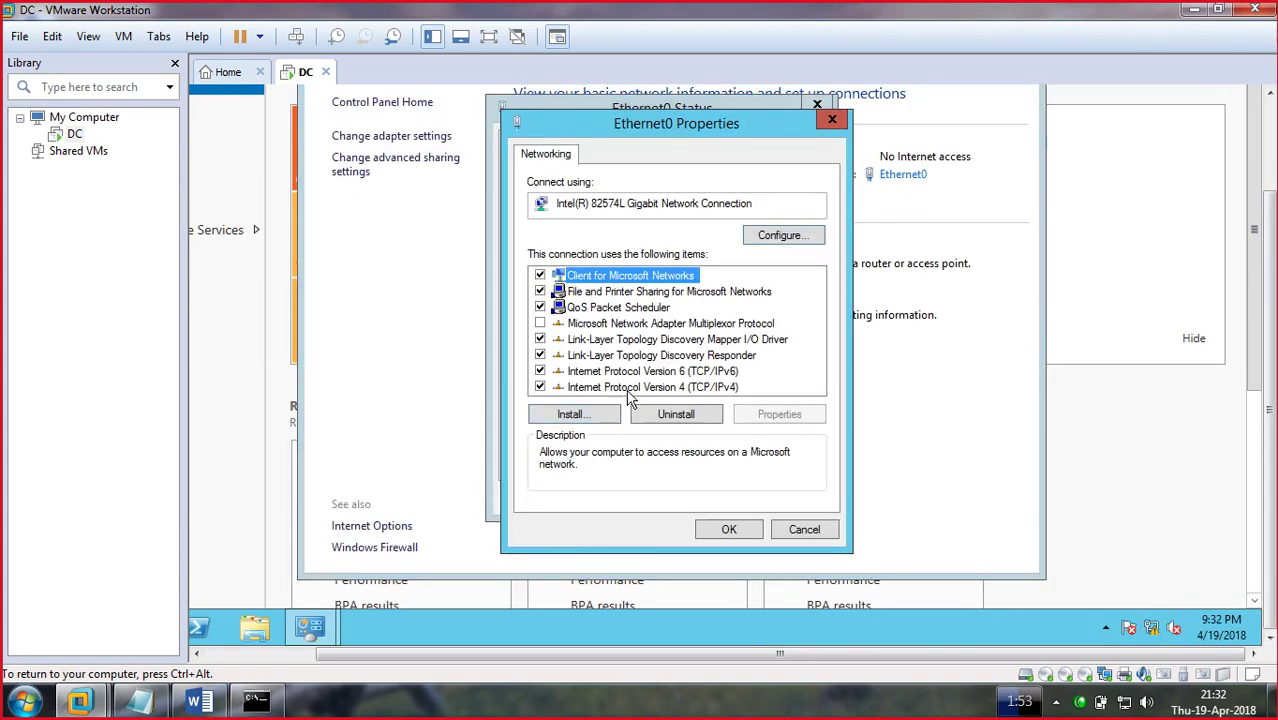
{"action": "left_click", "coordinate": [541, 372]}
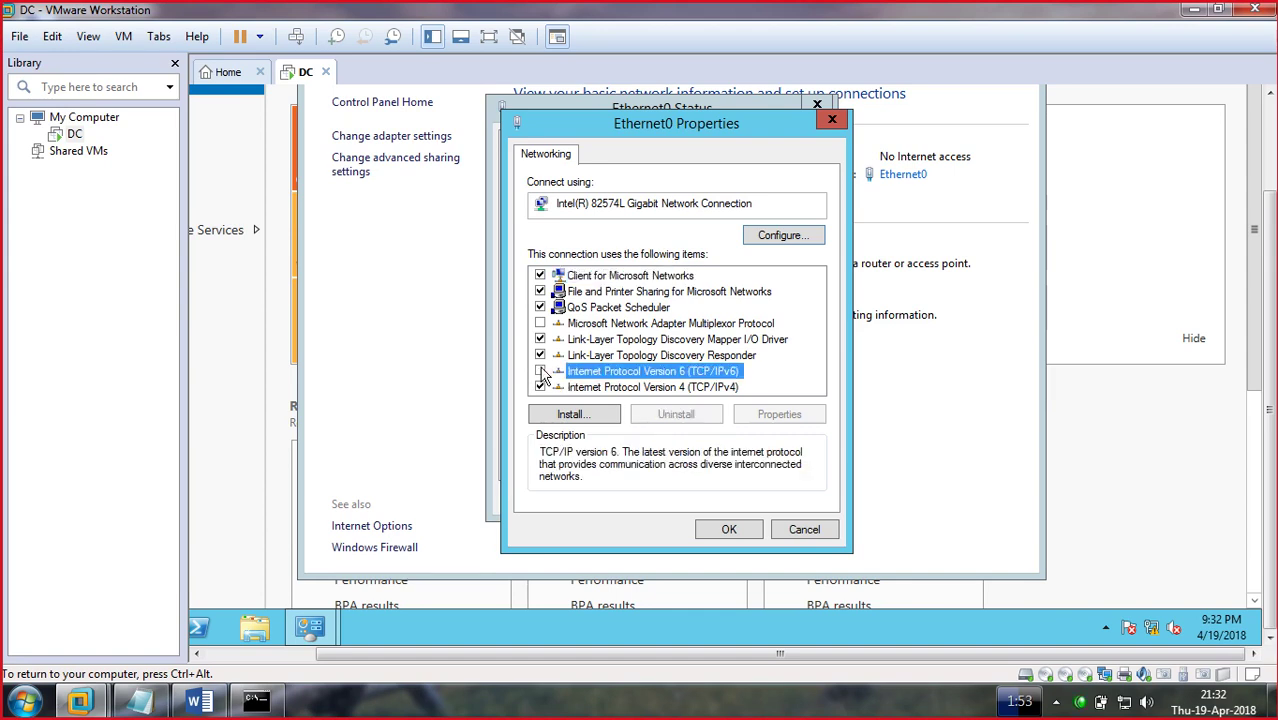
{"action": "left_click", "coordinate": [731, 530]}
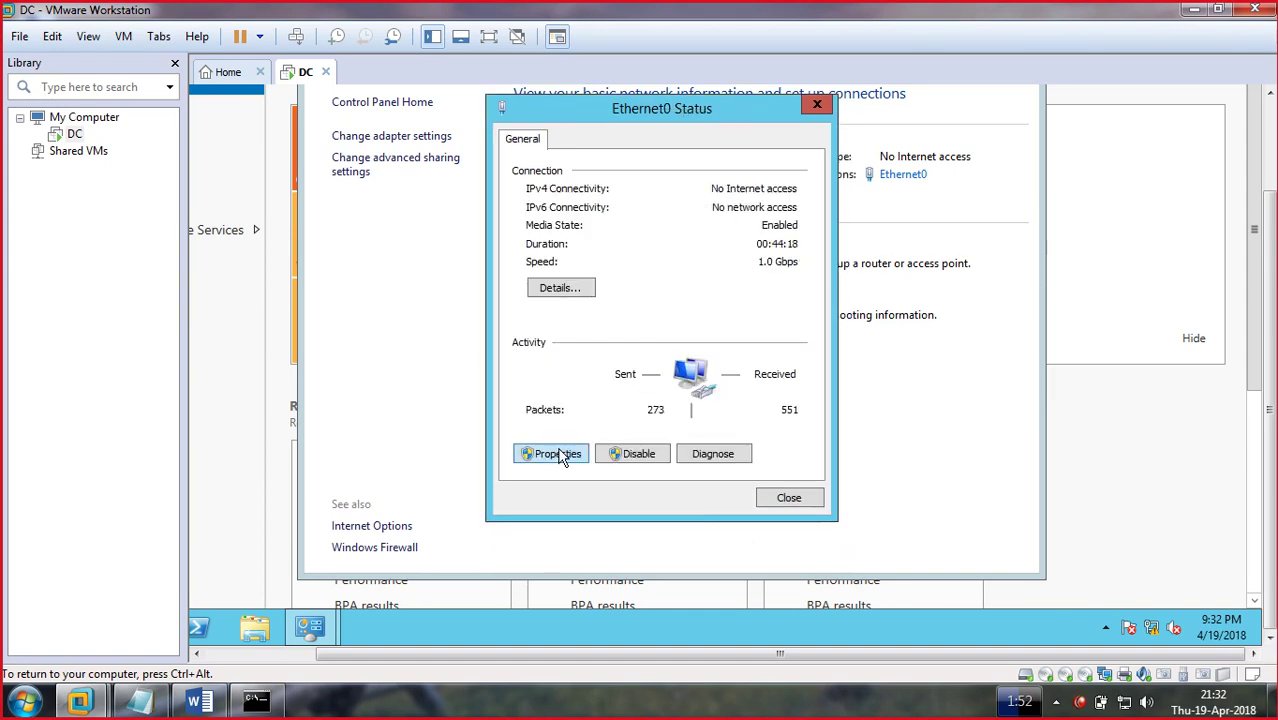
- Set the preferred DNS server in Ethernet0's Internet Protocol Version 4 (TCP/IPv4) properties to 192.168.1.12 and close the connection's dialogs
{"action": "left_click", "coordinate": [557, 454]}
{"action": "double_click", "coordinate": [654, 389]}
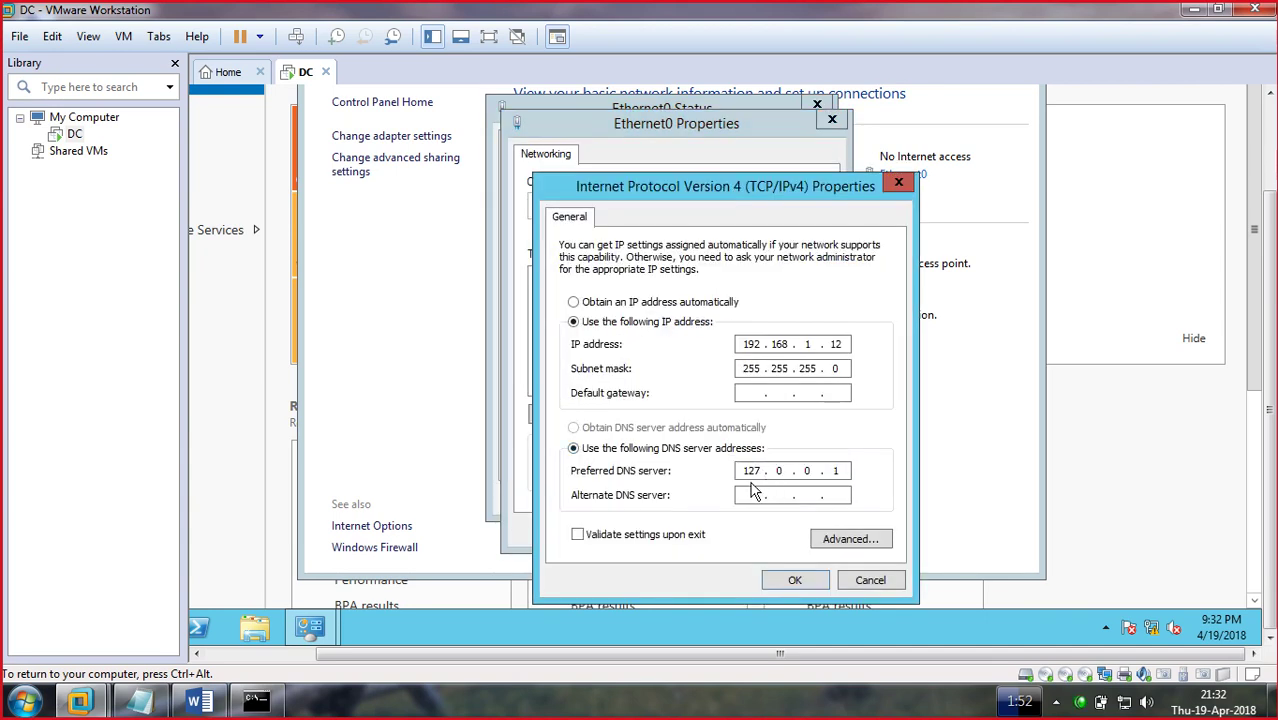
{"action": "left_click", "coordinate": [842, 471]}
{"action": "key", "text": "Escape"}
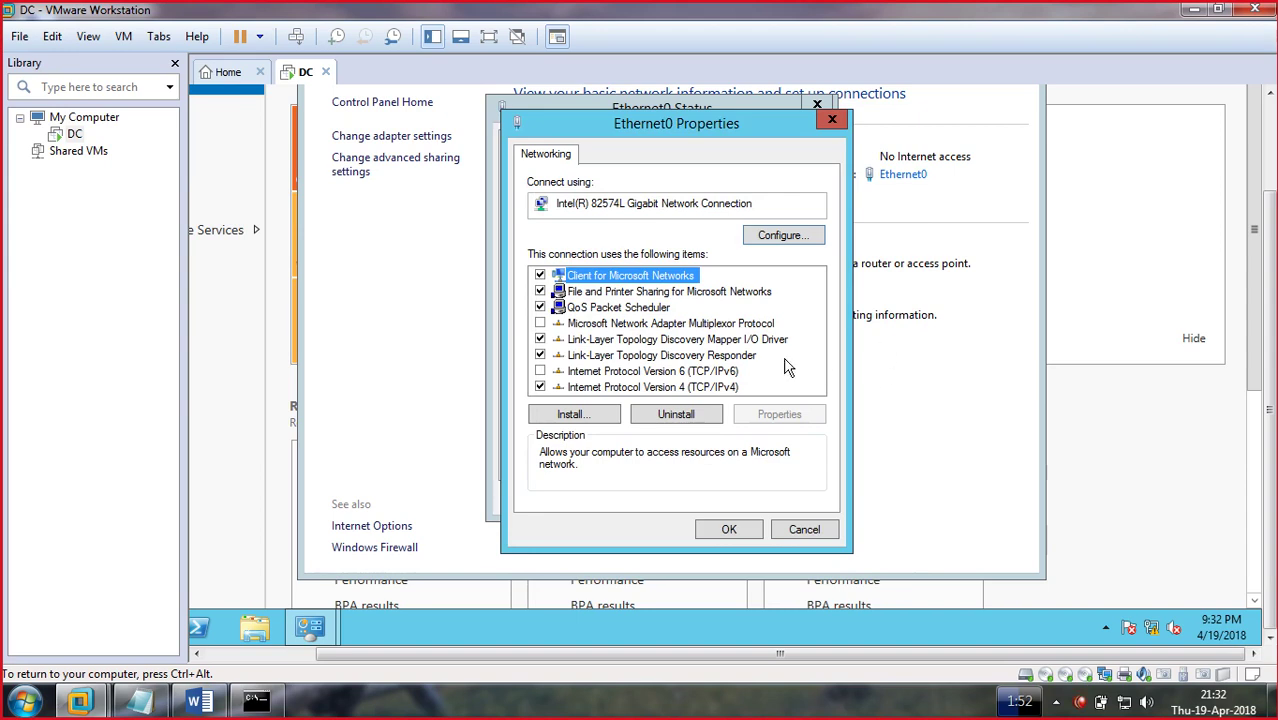
{"action": "double_click", "coordinate": [723, 389]}
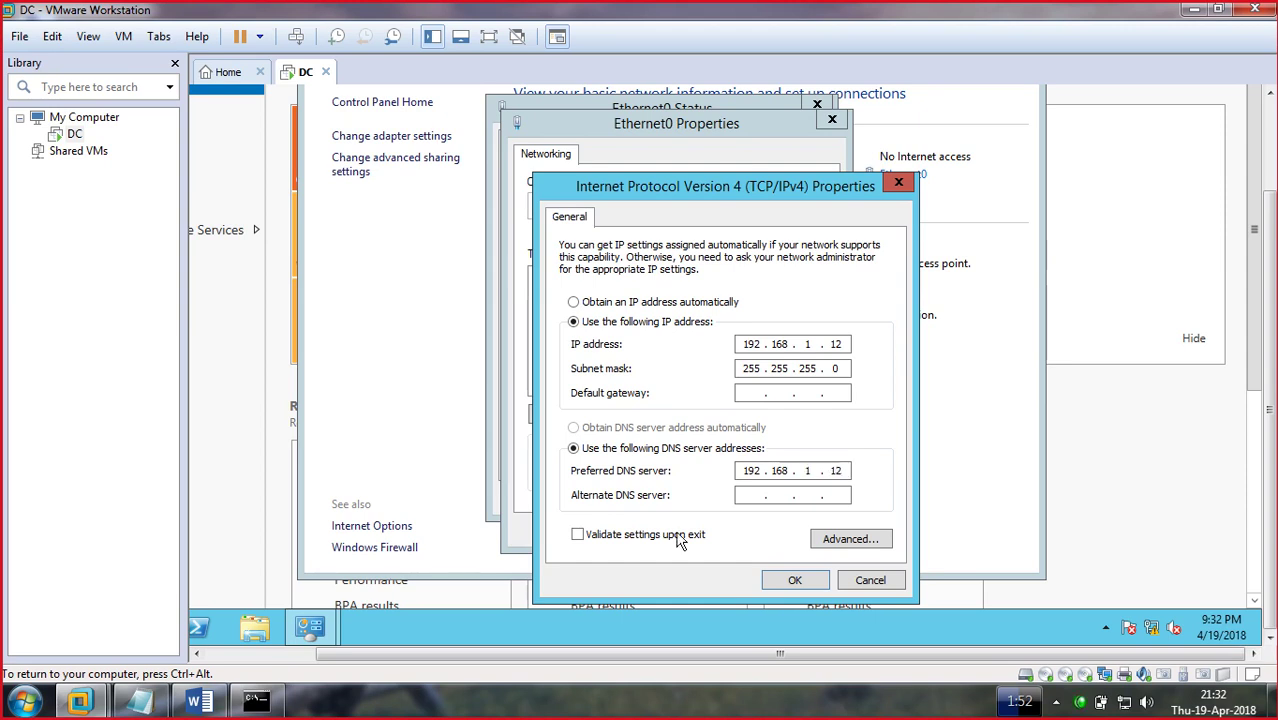
{"action": "left_click", "coordinate": [772, 582]}
{"action": "left_click", "coordinate": [740, 531]}
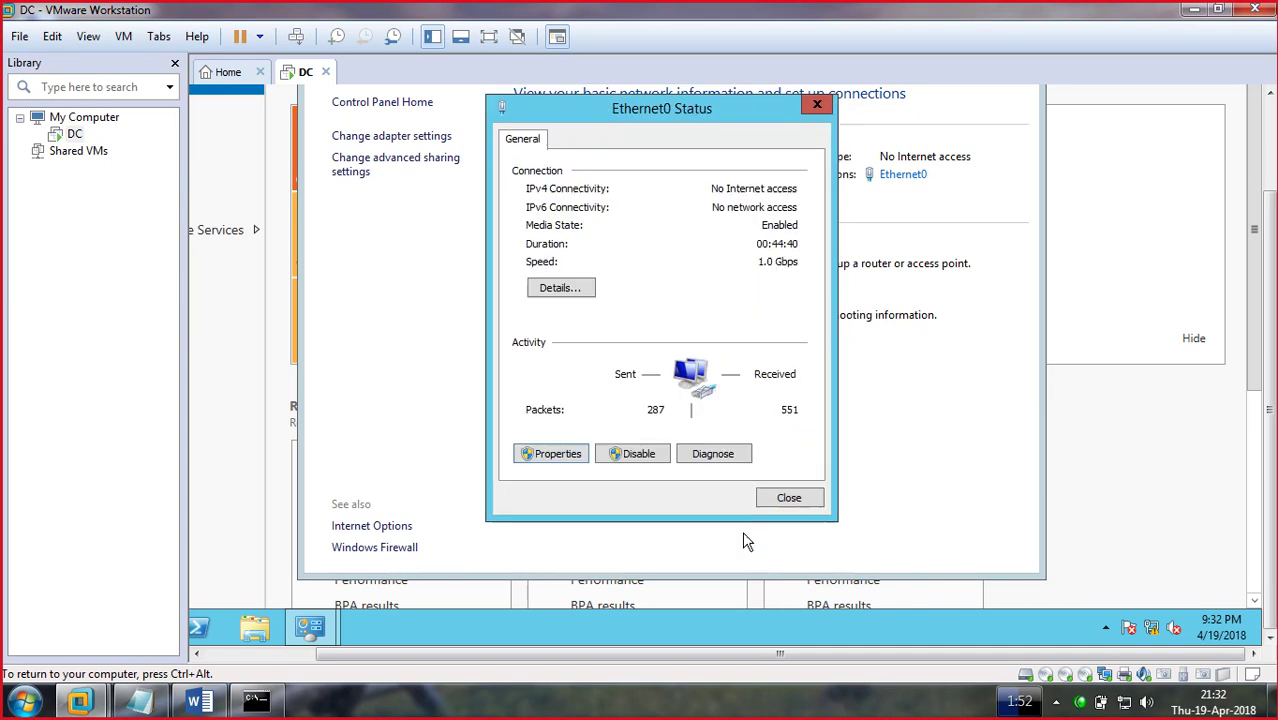
{"action": "left_click", "coordinate": [788, 497]}
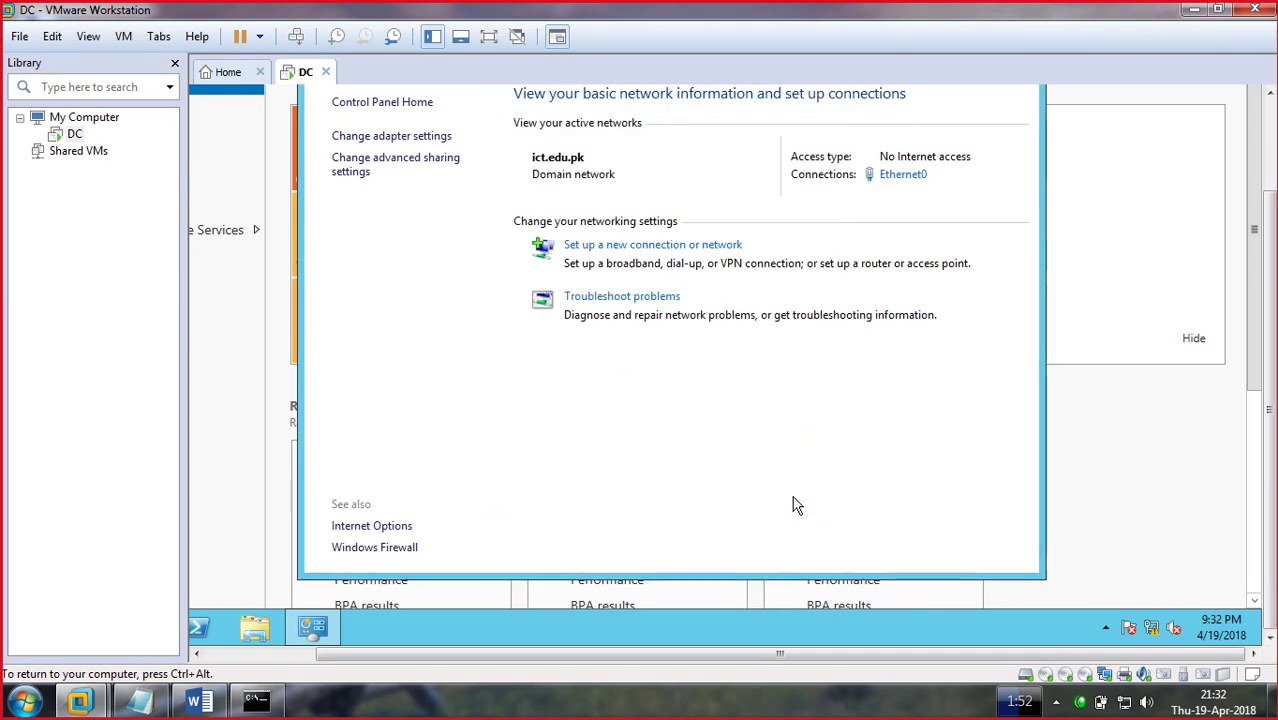
- Run nslookup in a new command prompt on the DC server to check its default DNS server and address
{"action": "key", "text": "super+r"}
{"action": "type", "text": "cmd"}
{"action": "key", "text": "Return"}
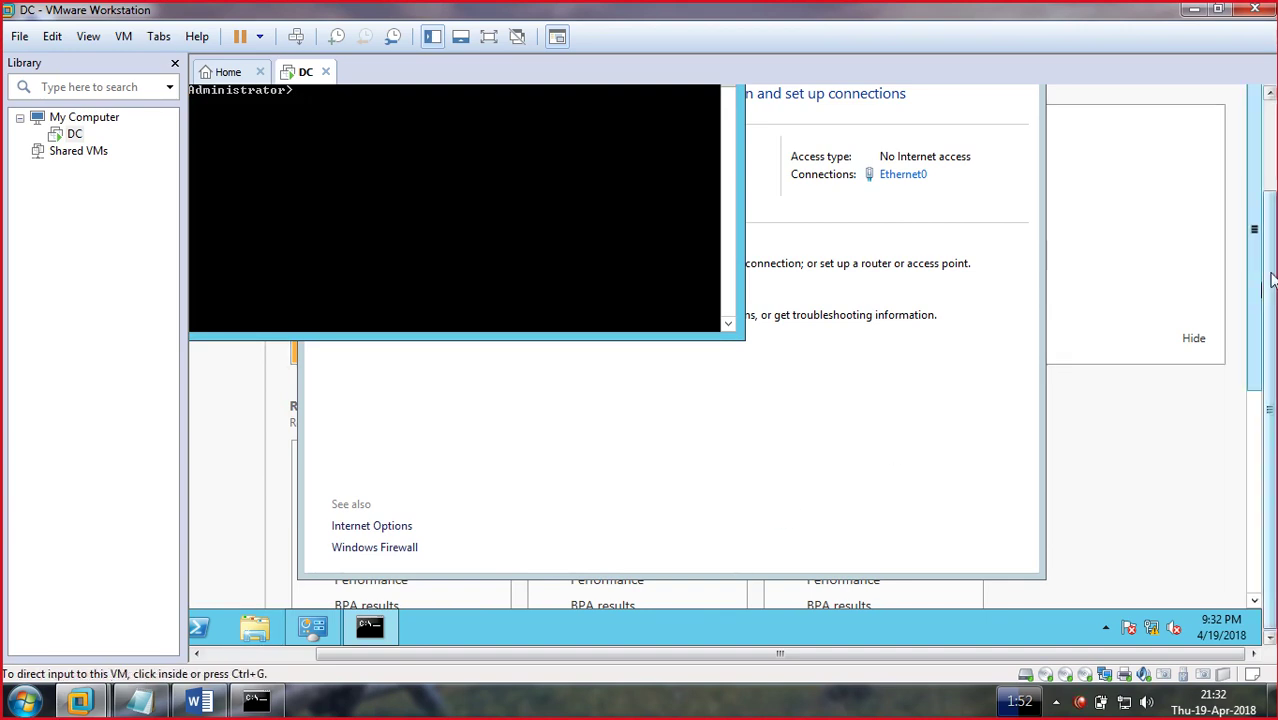
{"action": "scroll", "coordinate": [1265, 204], "scroll_direction": "up", "scroll_amount": 2}
{"action": "scroll", "coordinate": [1265, 204], "scroll_direction": "up", "scroll_amount": 1}
{"action": "left_click", "coordinate": [424, 235]}
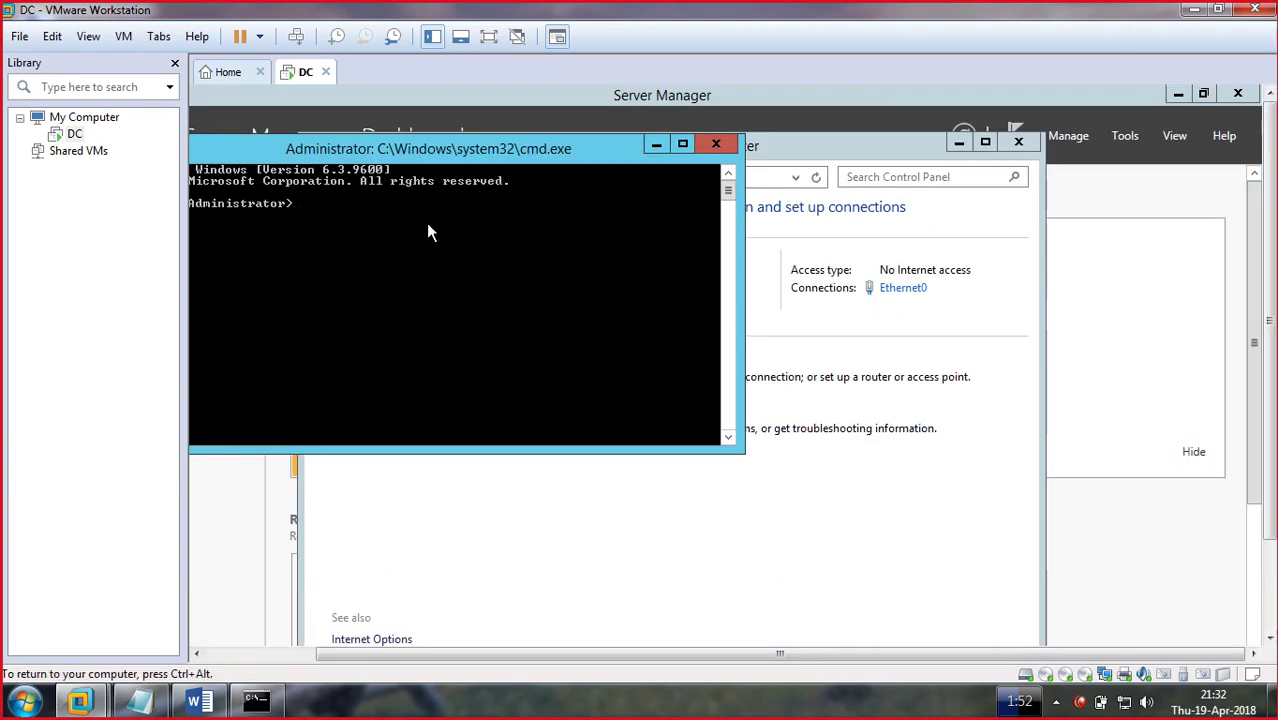
{"action": "type", "text": "nslookup"}
{"action": "key", "text": "Return"}
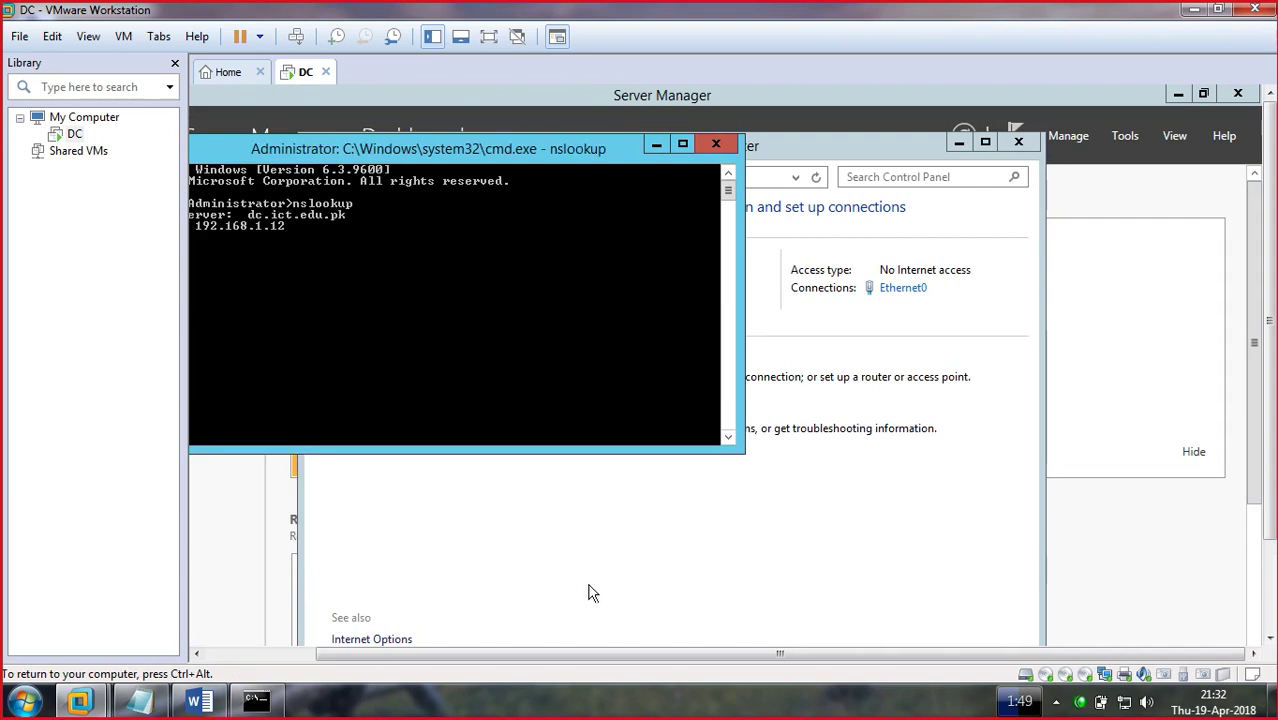
{"action": "left_click_drag", "start_coordinate": [599, 653], "coordinate": [473, 653]}
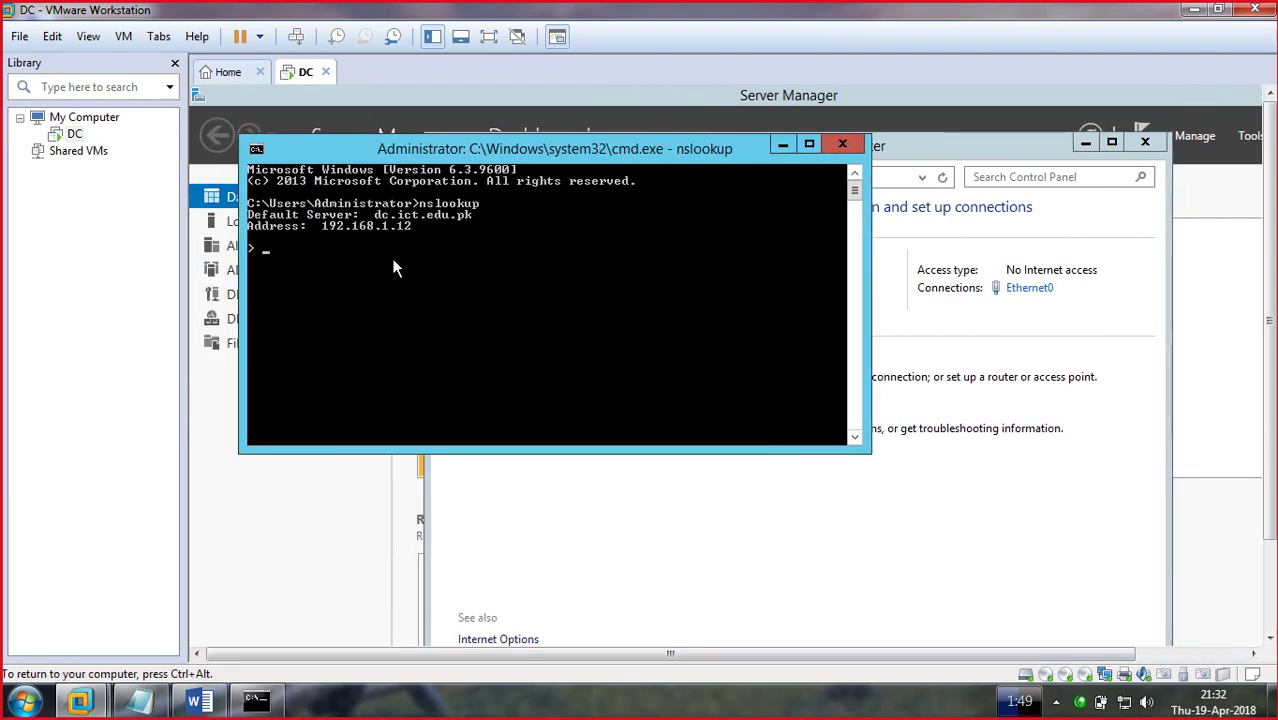
- Close the command prompt, the network settings window, and Server Manager to clear the DC server's desktop
{"action": "left_click", "coordinate": [840, 146]}
{"action": "left_click", "coordinate": [1143, 137]}
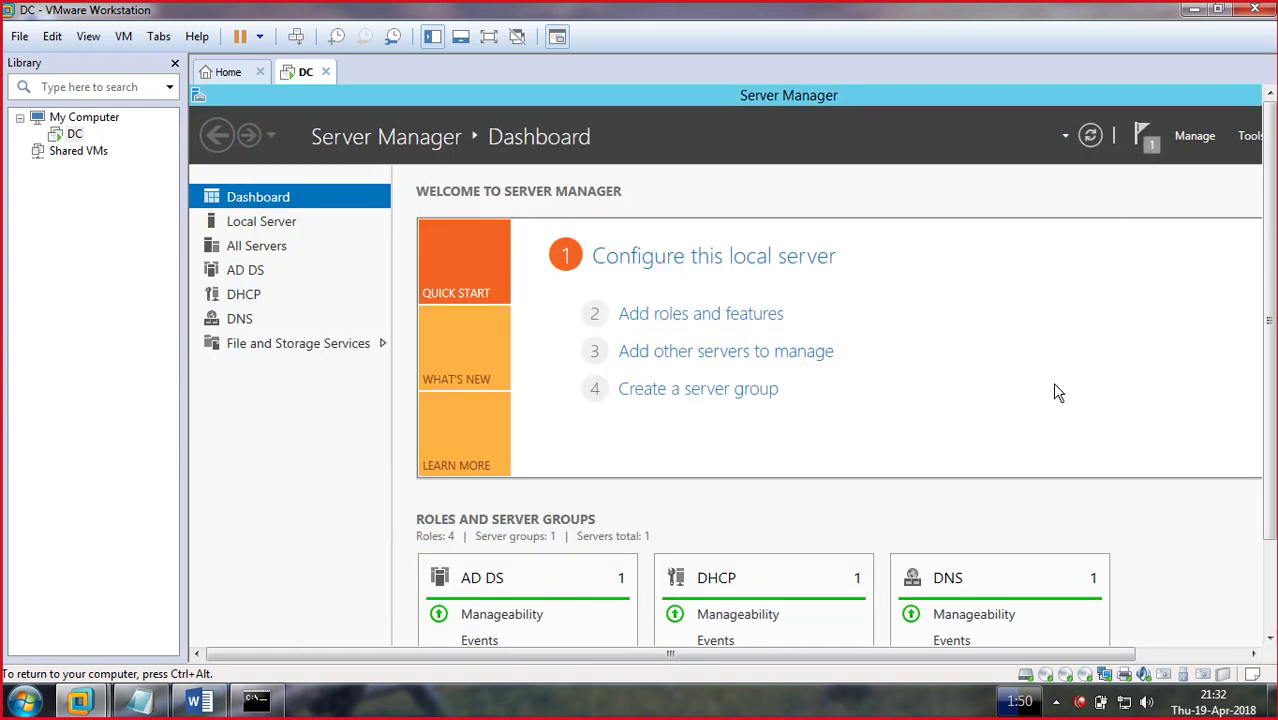
{"action": "left_click_drag", "start_coordinate": [804, 655], "coordinate": [930, 657]}
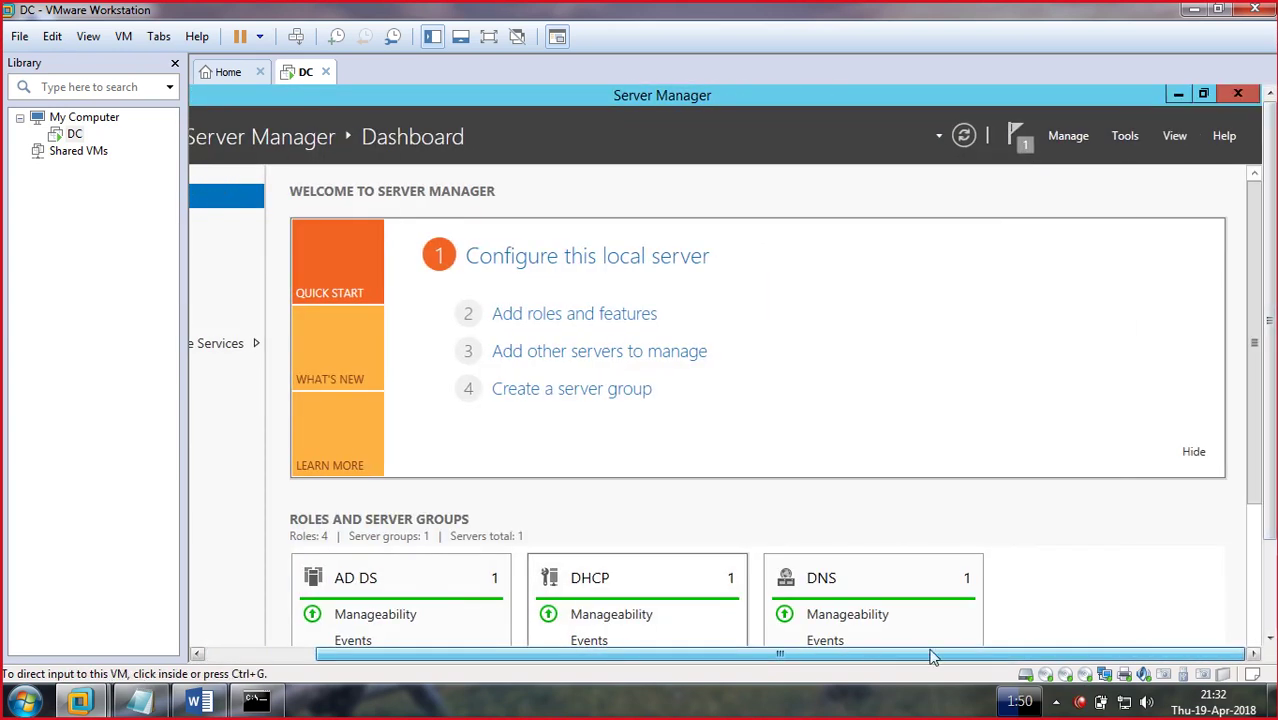
{"action": "left_click", "coordinate": [1238, 93]}
{"action": "right_click", "coordinate": [824, 181]}
{"action": "left_click", "coordinate": [871, 350]}
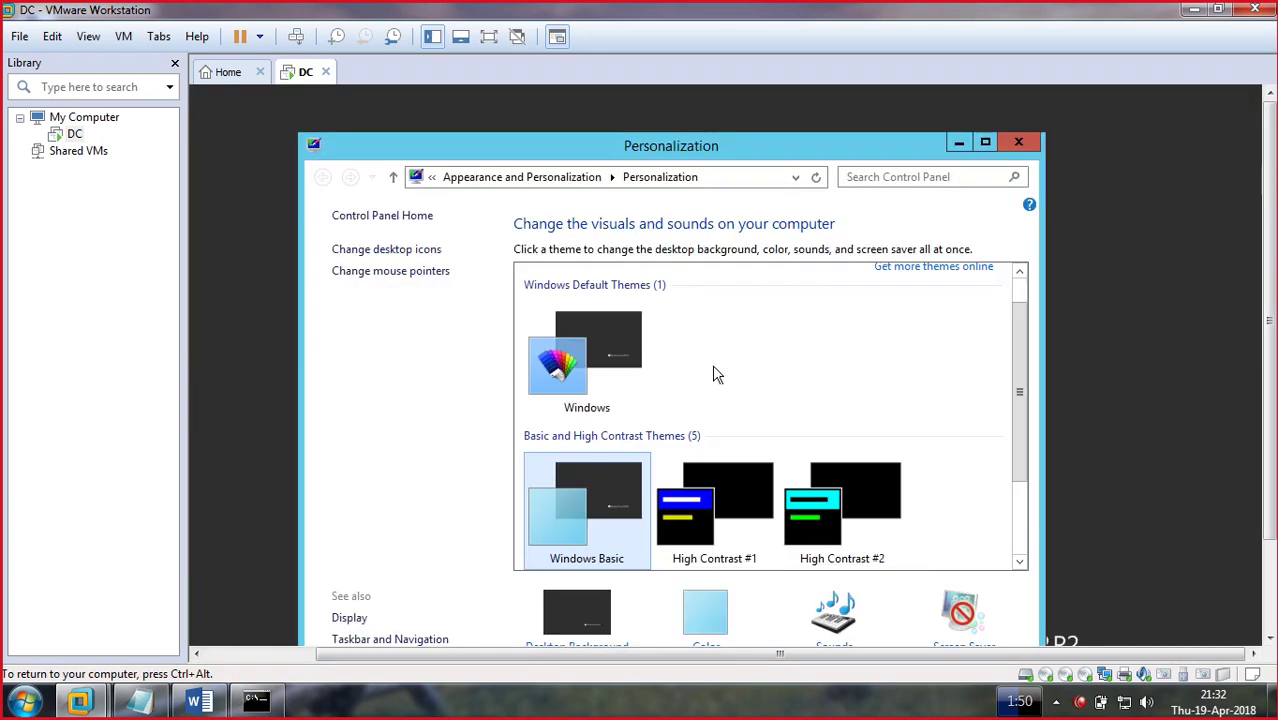
{"action": "left_click", "coordinate": [1020, 144]}
- Set the DC server's screen resolution to 1024 × 768, keep the new display settings, and close the resolution window
{"action": "right_click", "coordinate": [912, 166]}
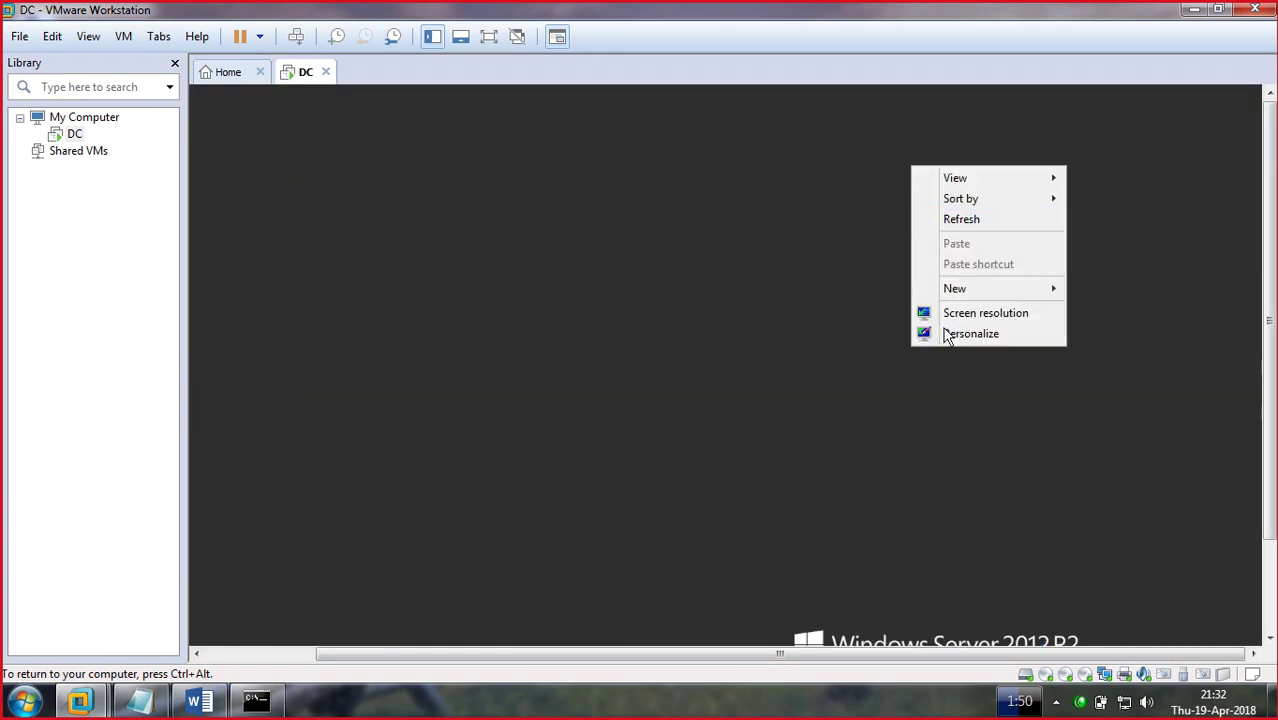
{"action": "left_click", "coordinate": [960, 314]}
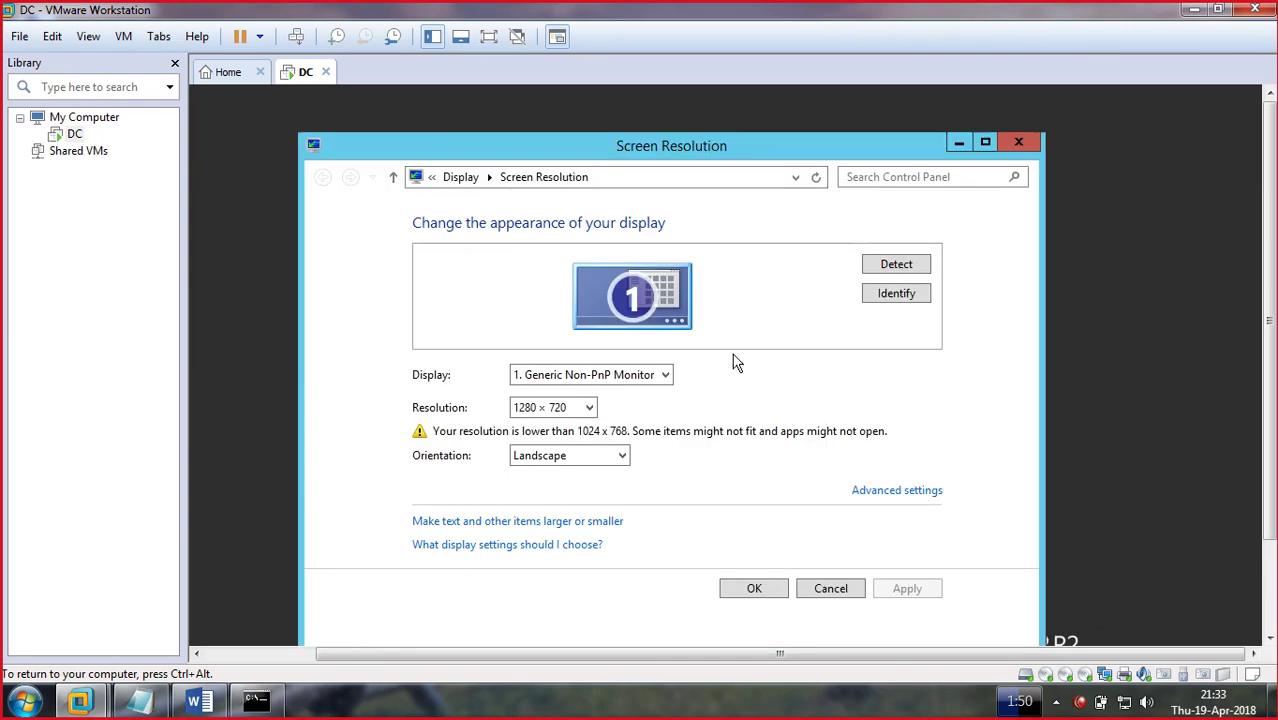
{"action": "left_click", "coordinate": [585, 408]}
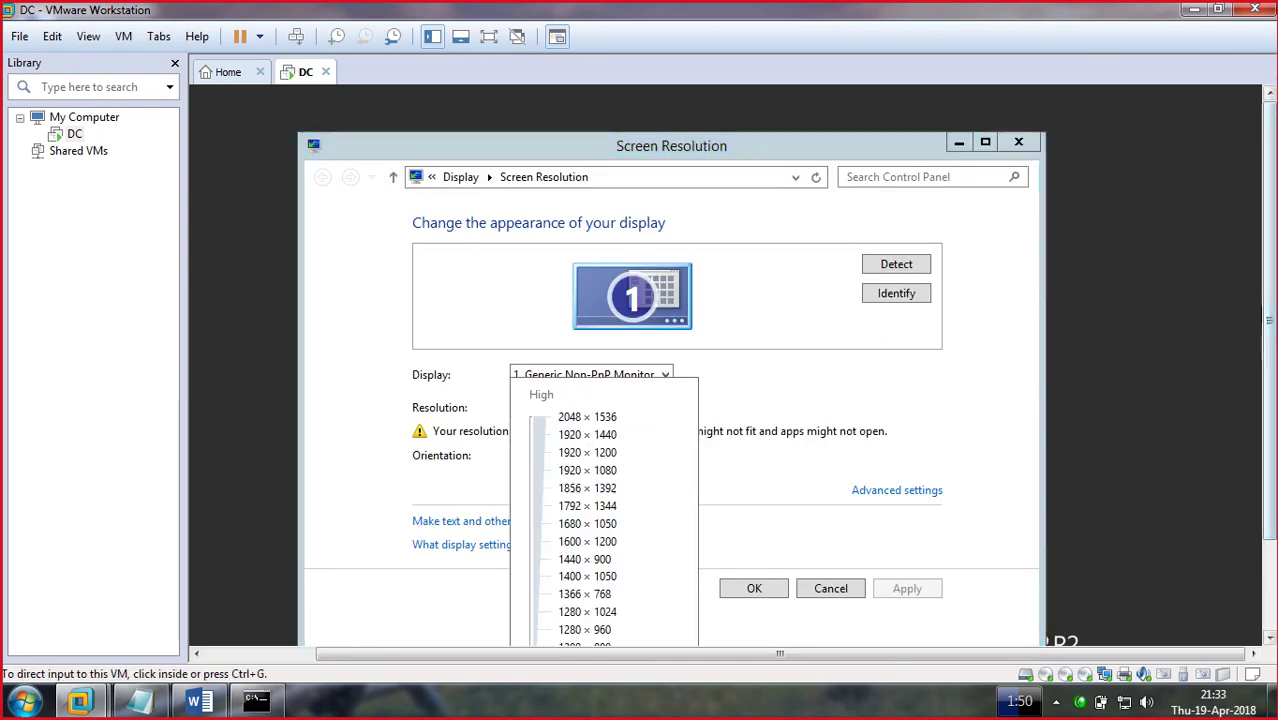
{"action": "left_click_drag", "start_coordinate": [1084, 253], "coordinate": [1139, 340]}
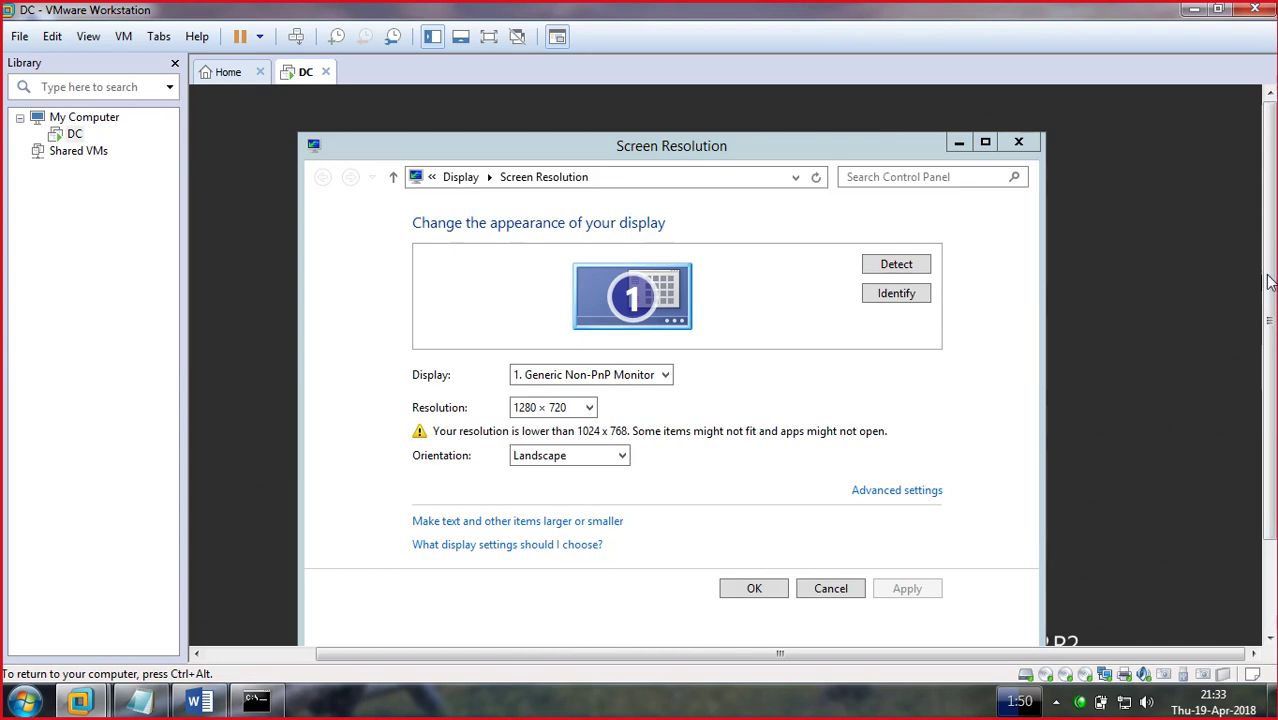
{"action": "scroll", "coordinate": [1268, 282], "scroll_direction": "down", "scroll_amount": 3}
{"action": "left_click", "coordinate": [556, 294]}
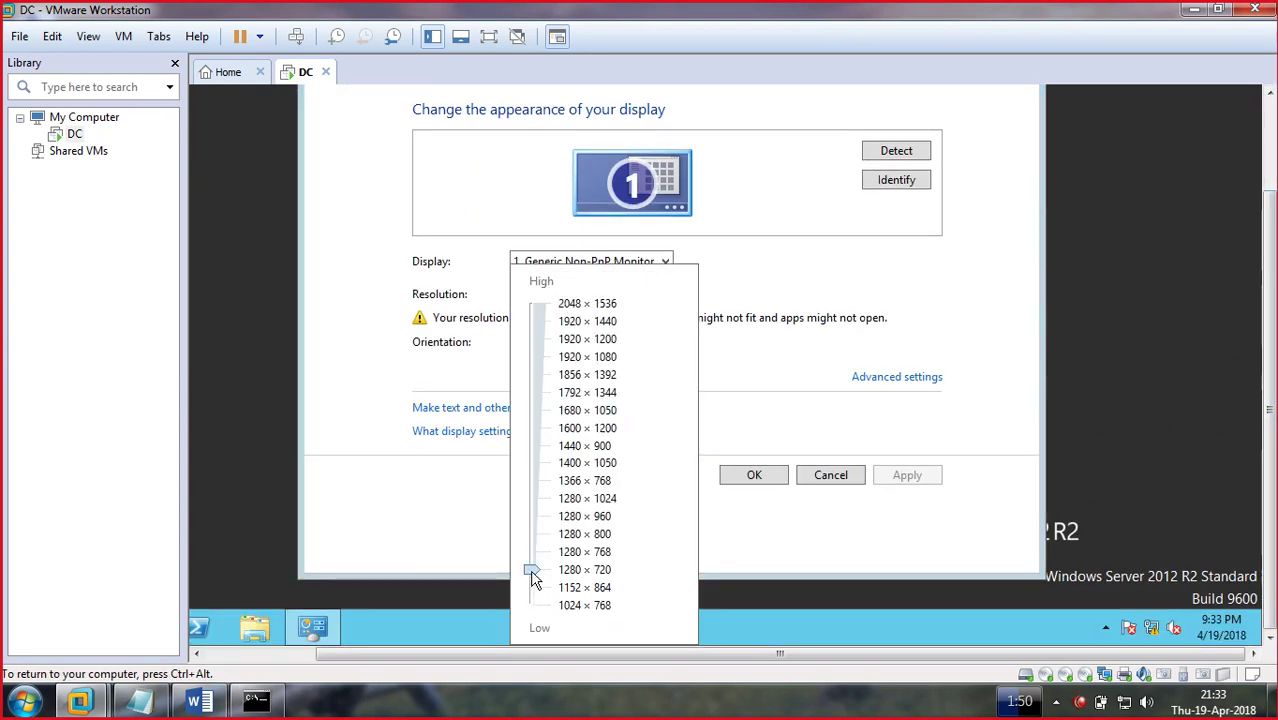
{"action": "left_click_drag", "start_coordinate": [531, 571], "coordinate": [536, 620]}
{"action": "left_click", "coordinate": [918, 465]}
{"action": "left_click", "coordinate": [918, 462]}
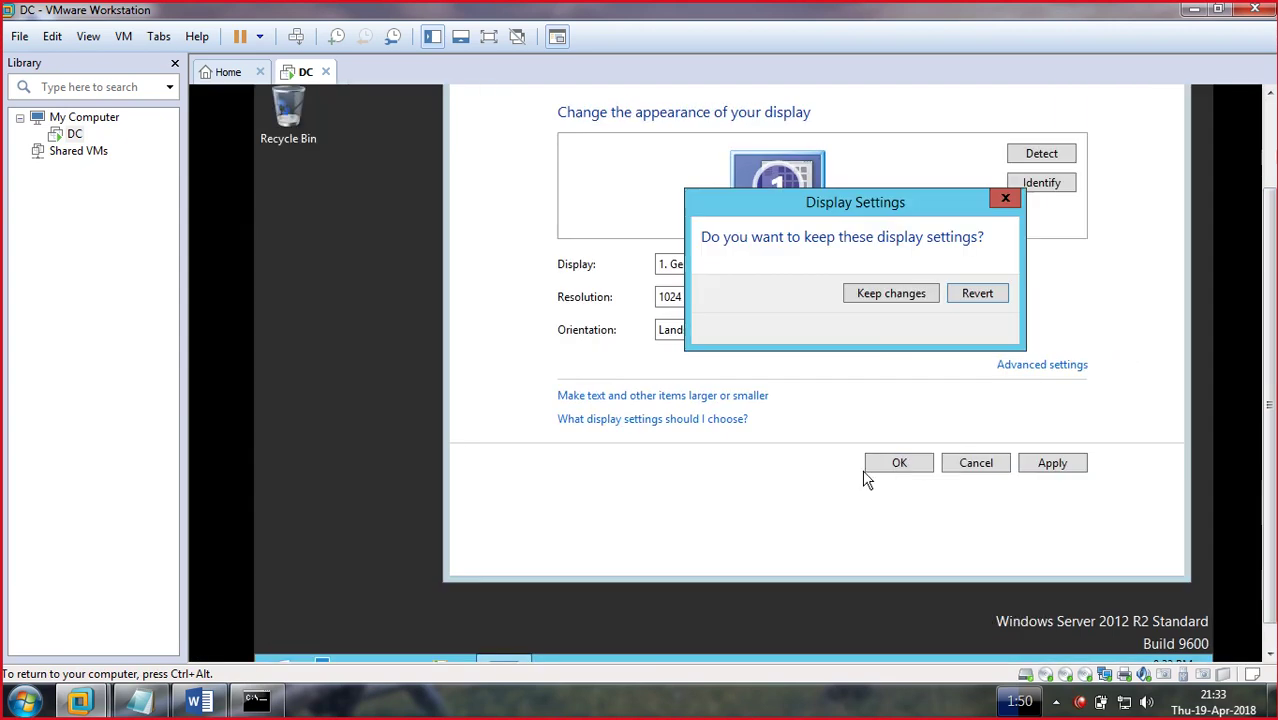
{"action": "left_click", "coordinate": [884, 324]}
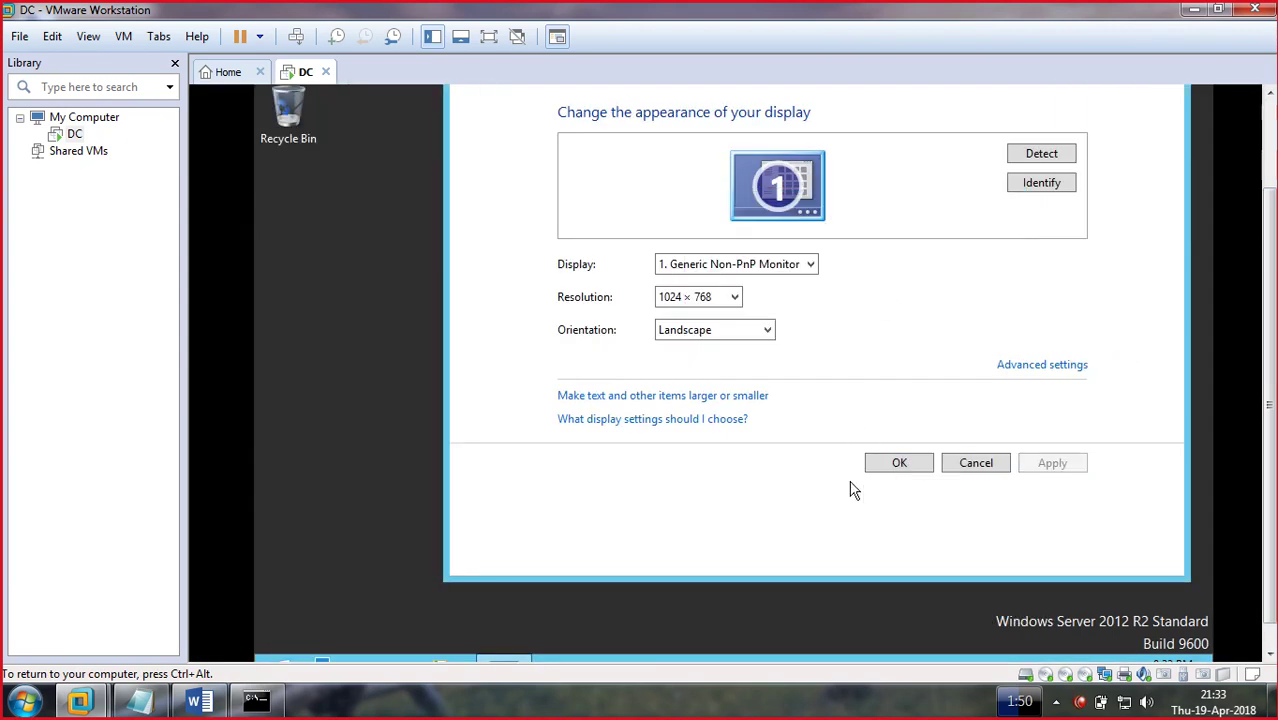
{"action": "left_click", "coordinate": [888, 464]}
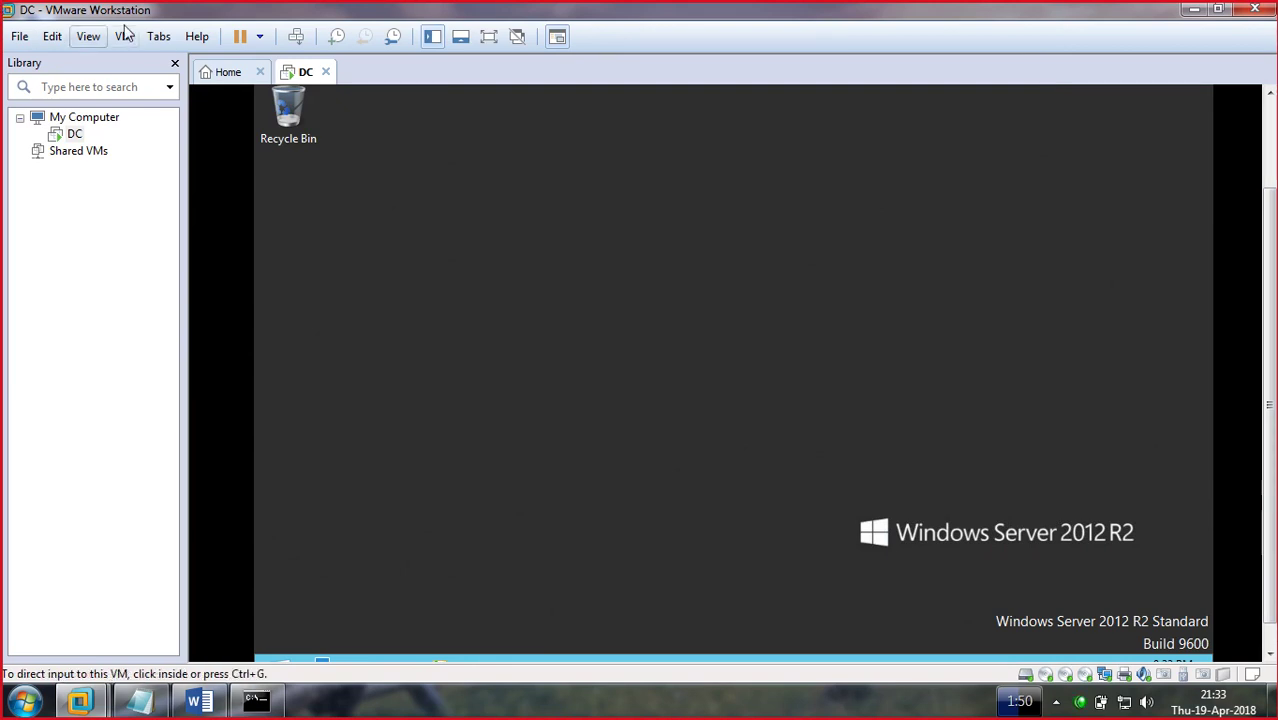
- Show the DC virtual machine in full screen and open Server Manager
{"action": "left_click", "coordinate": [82, 40]}
{"action": "left_click", "coordinate": [108, 61]}
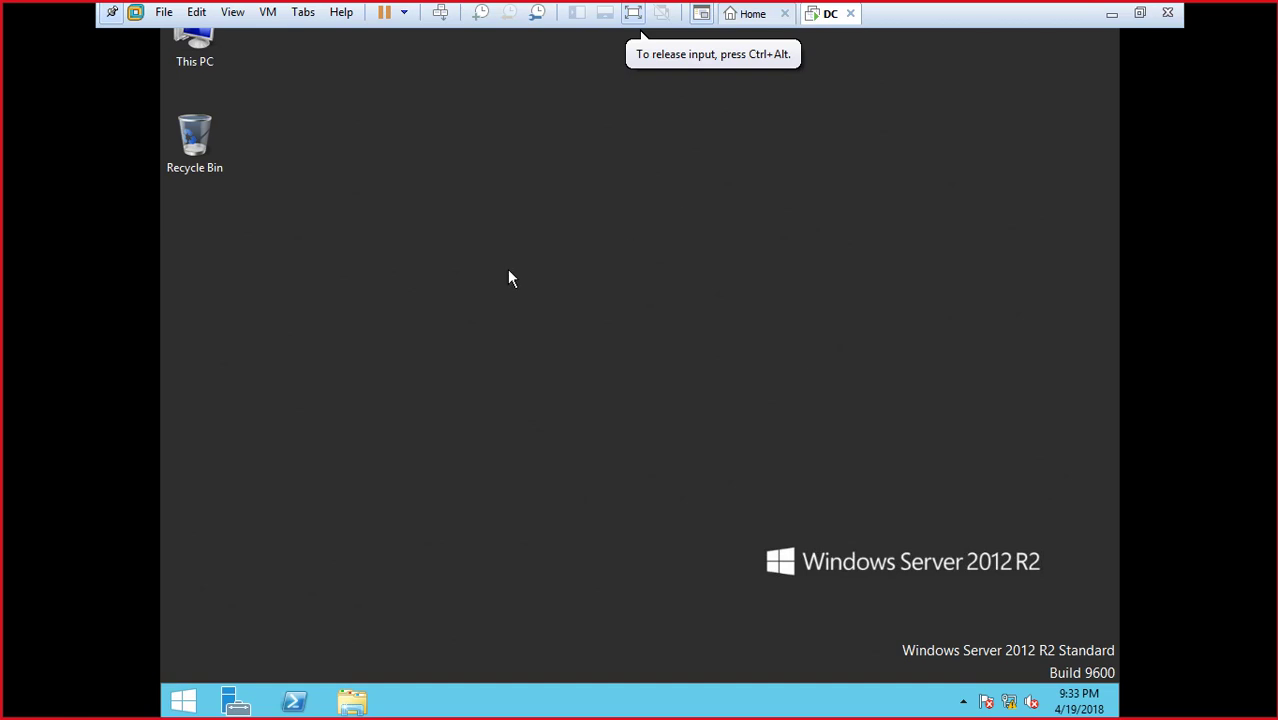
{"action": "left_click", "coordinate": [236, 703]}
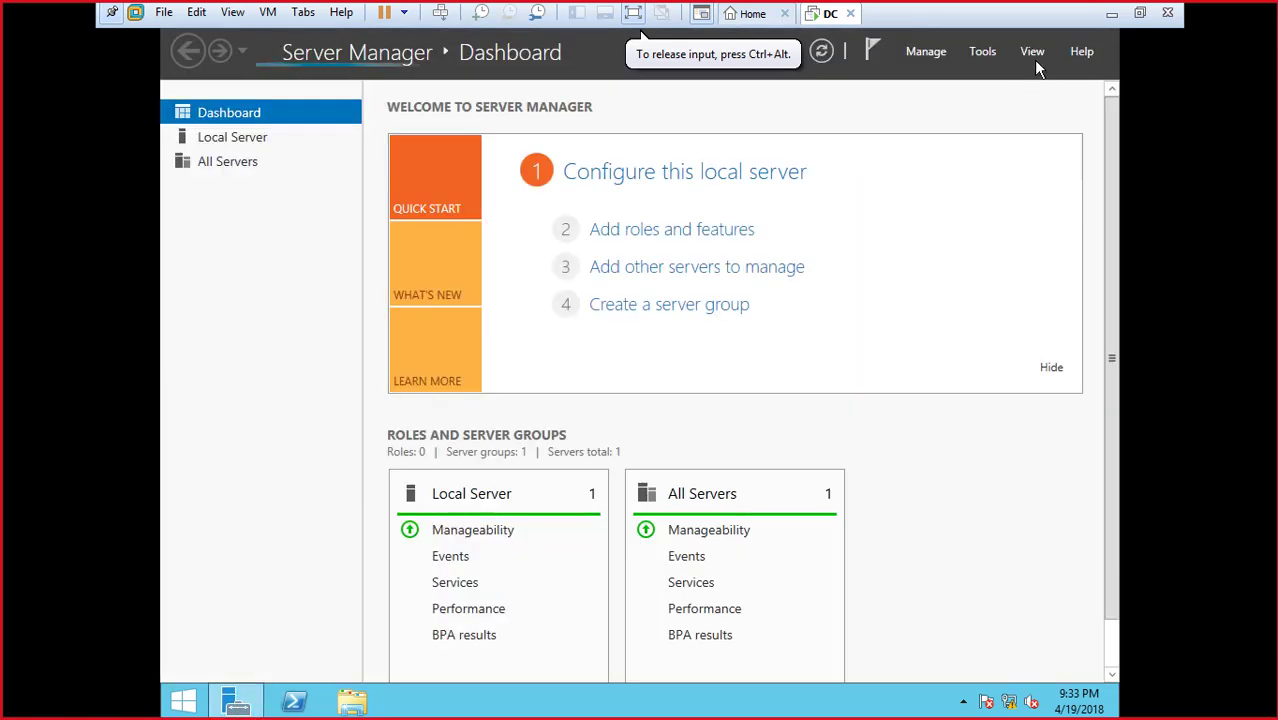
- Start the Add Roles and Features Wizard, keep the default installation type, and accept DC.ict.edu.pk as the destination server
{"action": "left_click", "coordinate": [924, 53]}
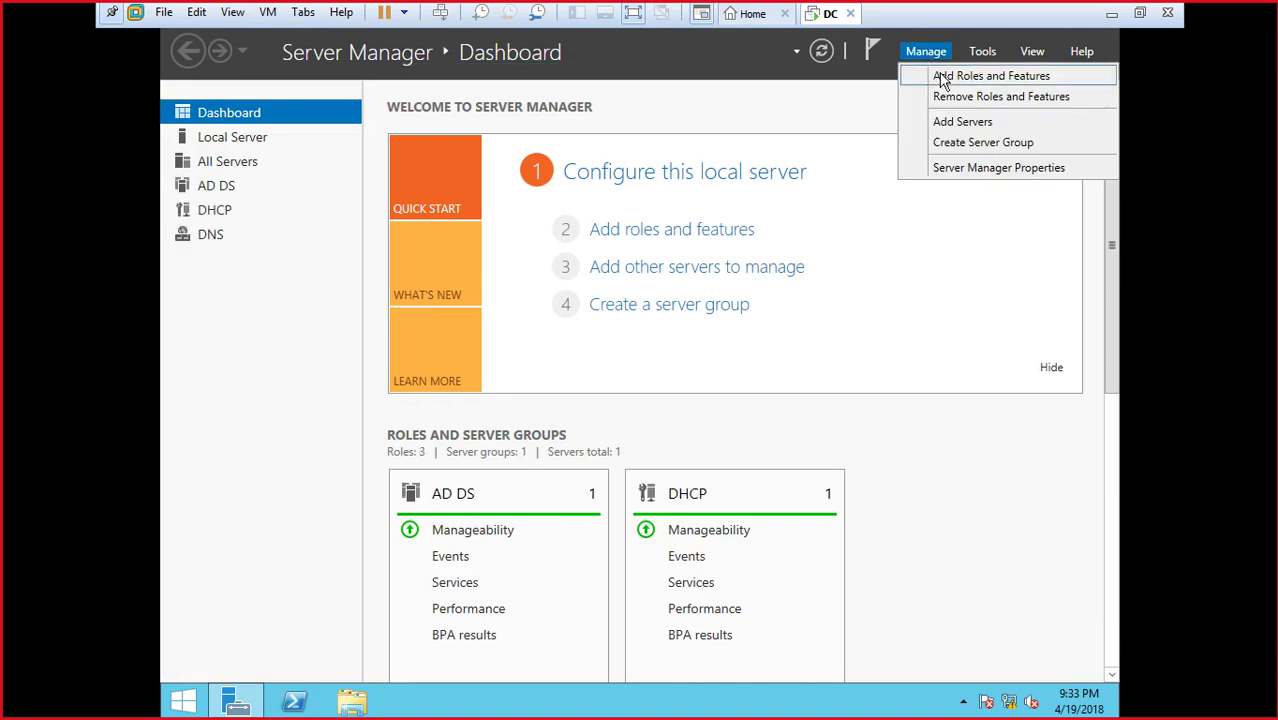
{"action": "left_click", "coordinate": [945, 77]}
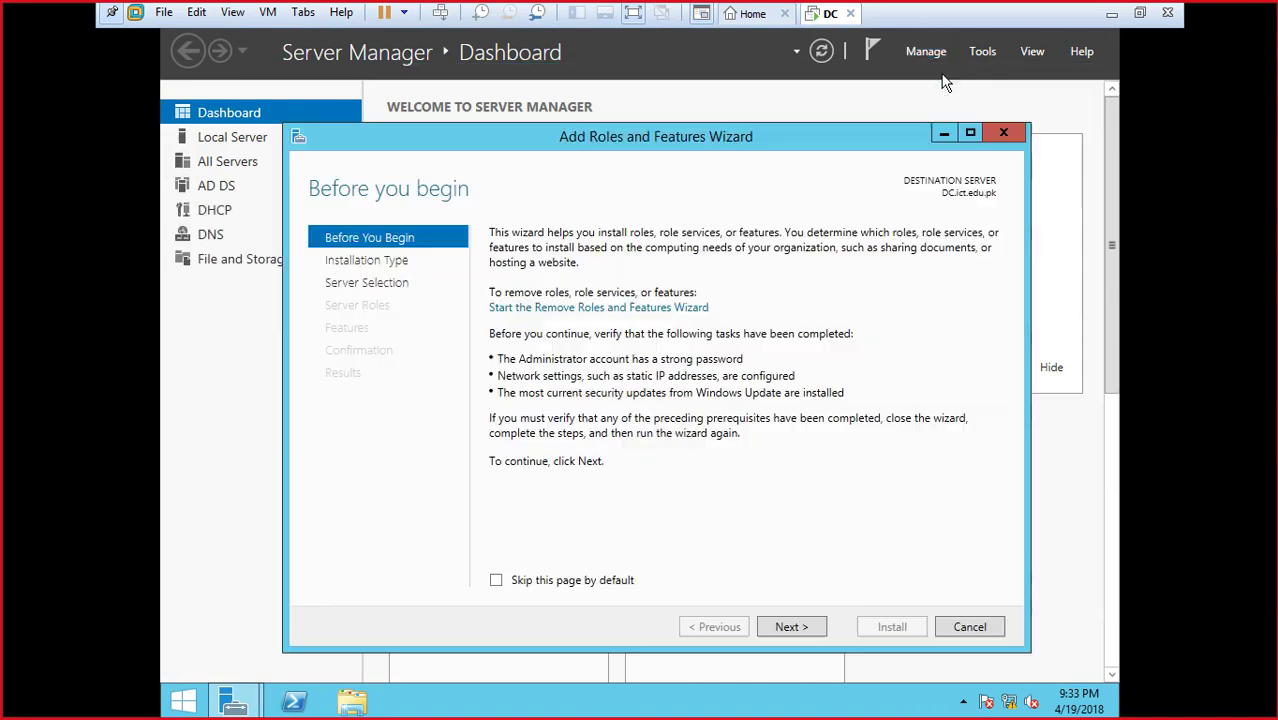
{"action": "left_click", "coordinate": [788, 627]}
{"action": "left_click", "coordinate": [788, 628]}
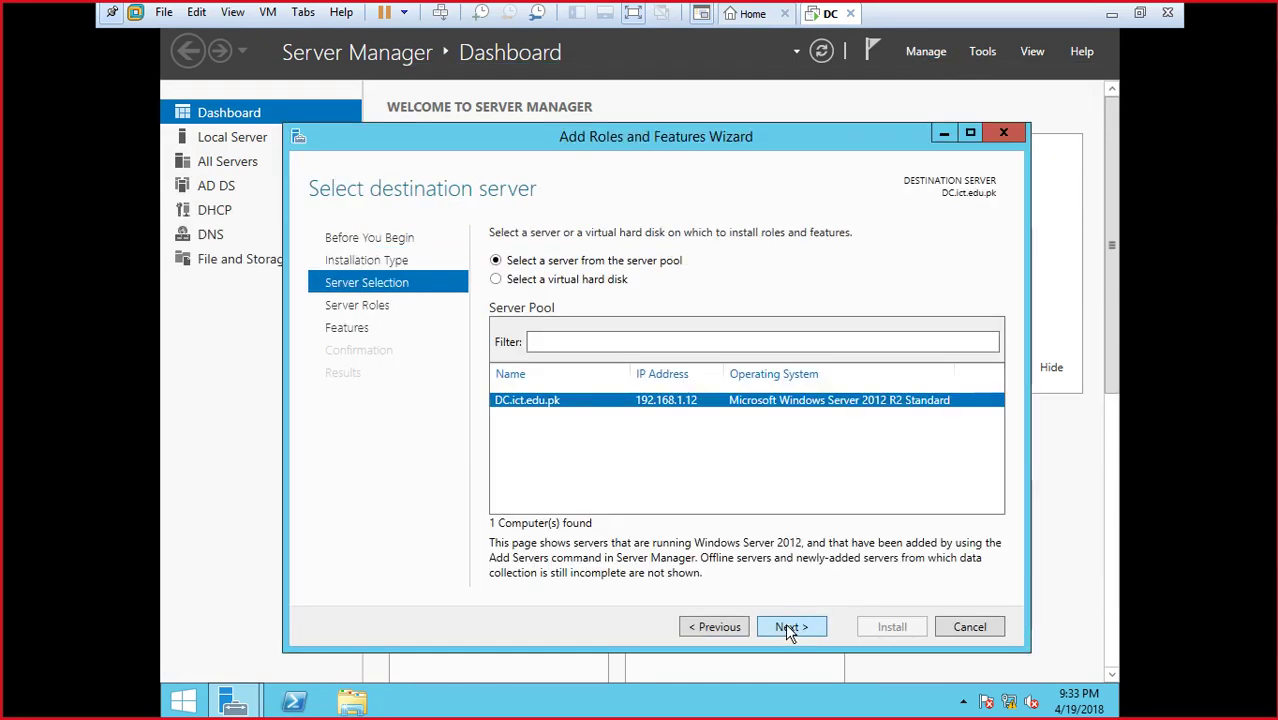
{"action": "left_click", "coordinate": [788, 627]}
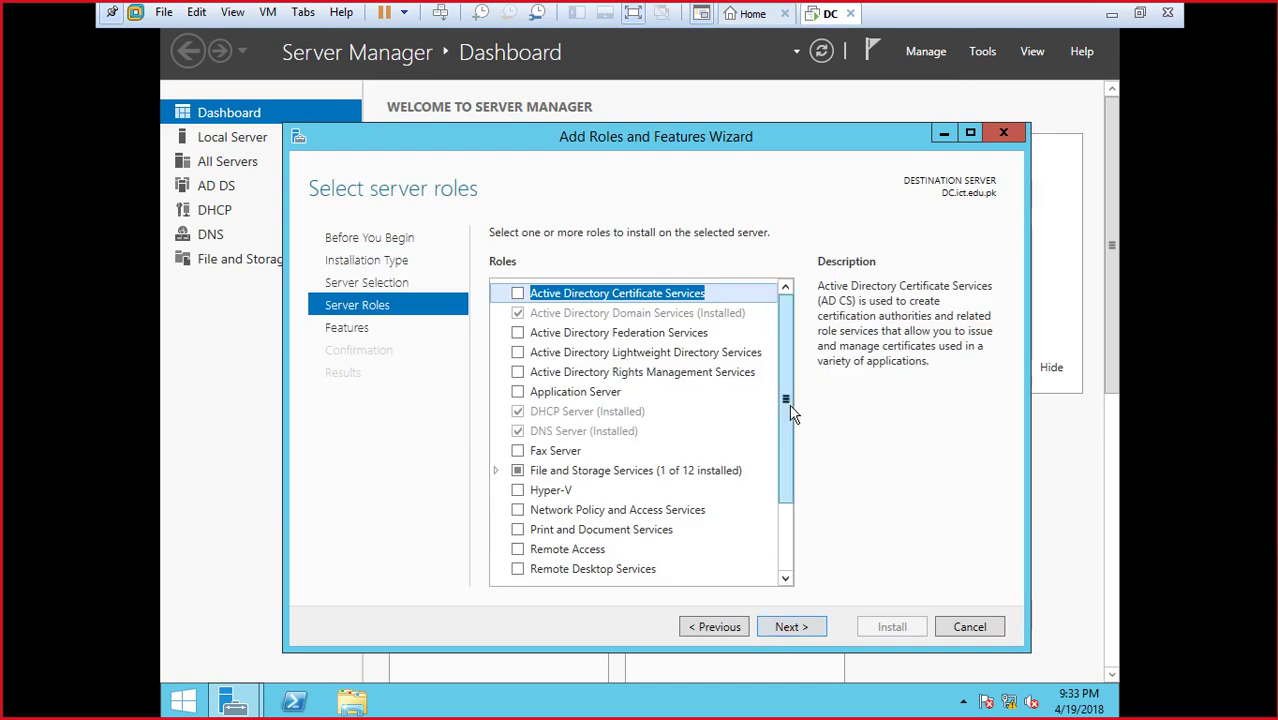
- Select the Windows Deployment Services role with its required management tools and continue to the features
{"action": "left_click_drag", "start_coordinate": [790, 410], "coordinate": [781, 498]}
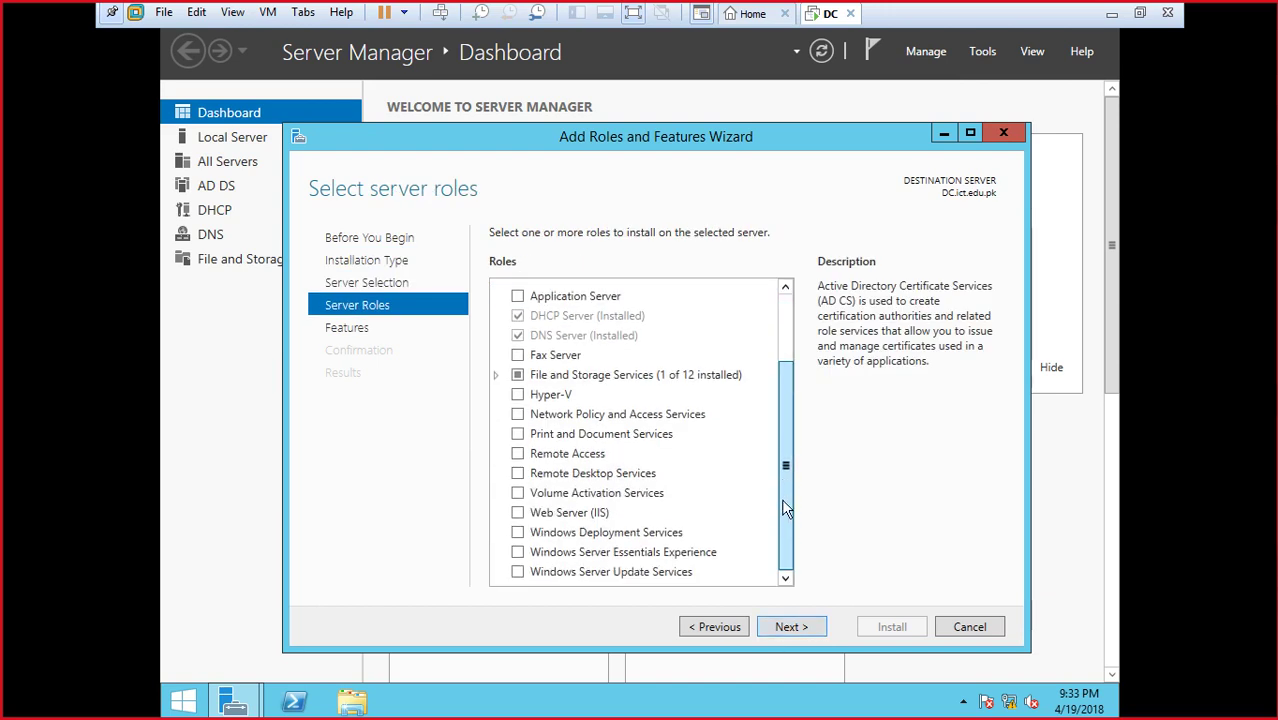
{"action": "left_click", "coordinate": [518, 533]}
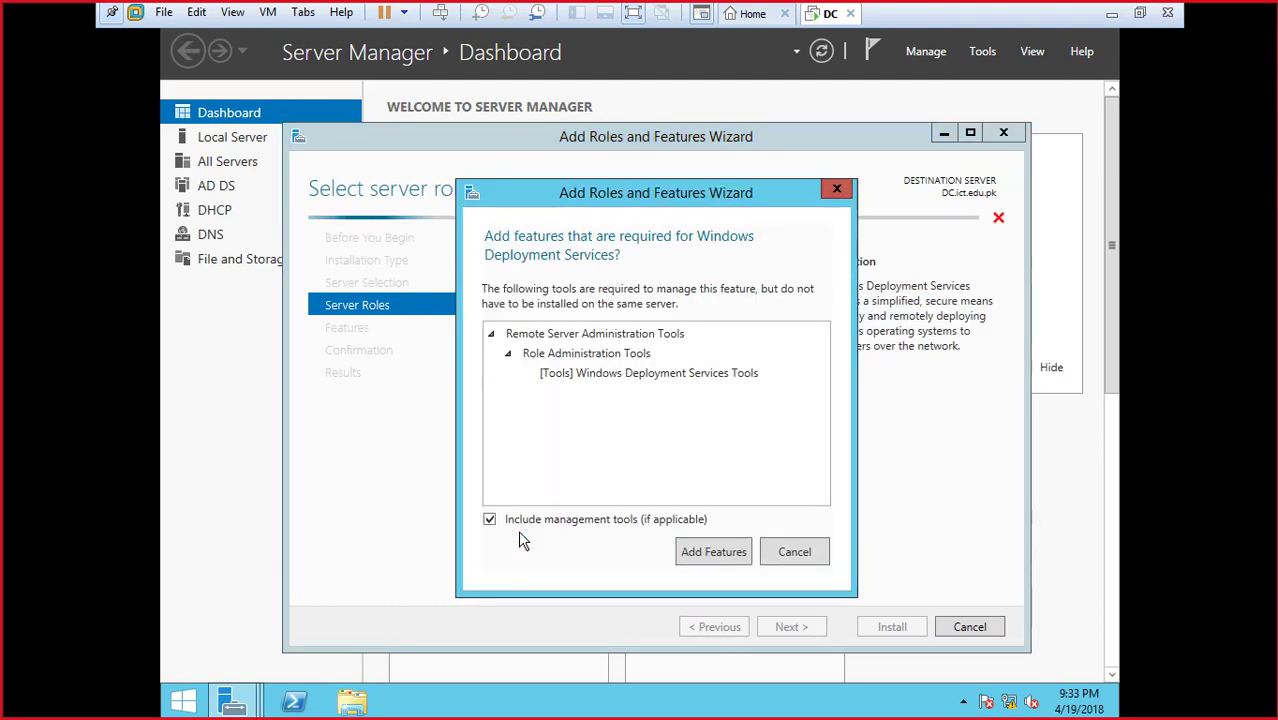
{"action": "left_click", "coordinate": [708, 556]}
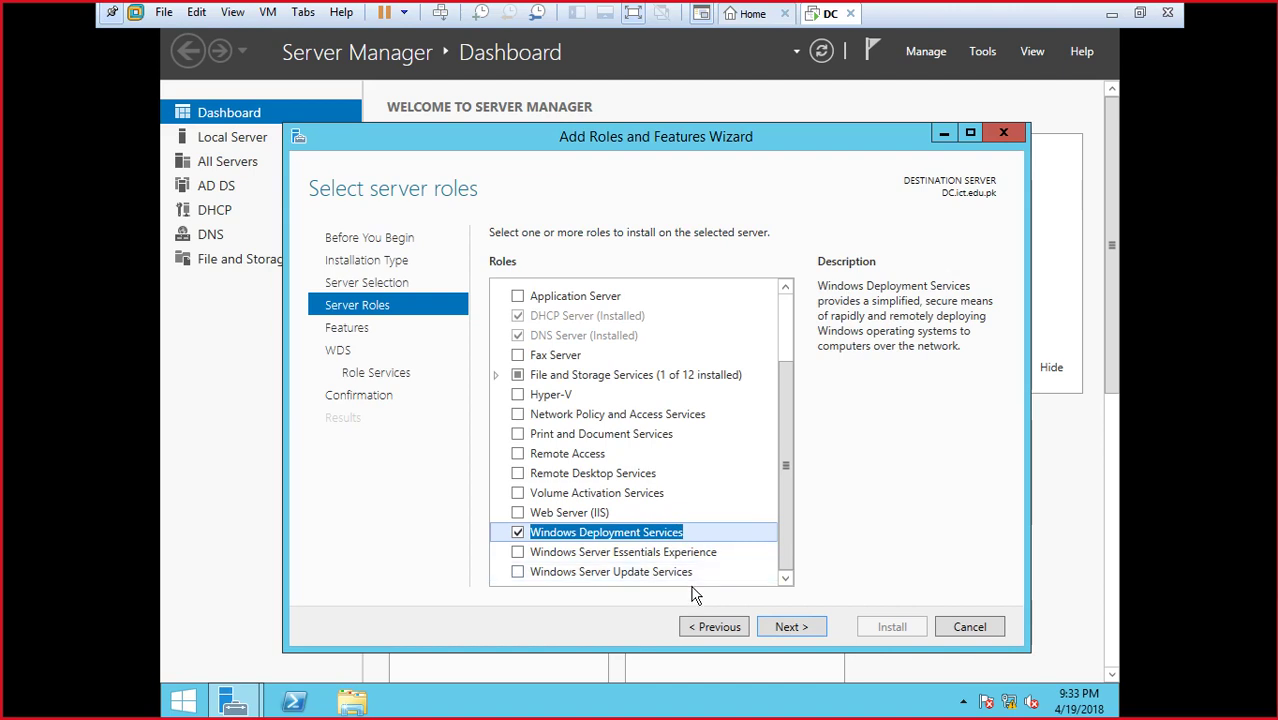
{"action": "left_click", "coordinate": [789, 627]}
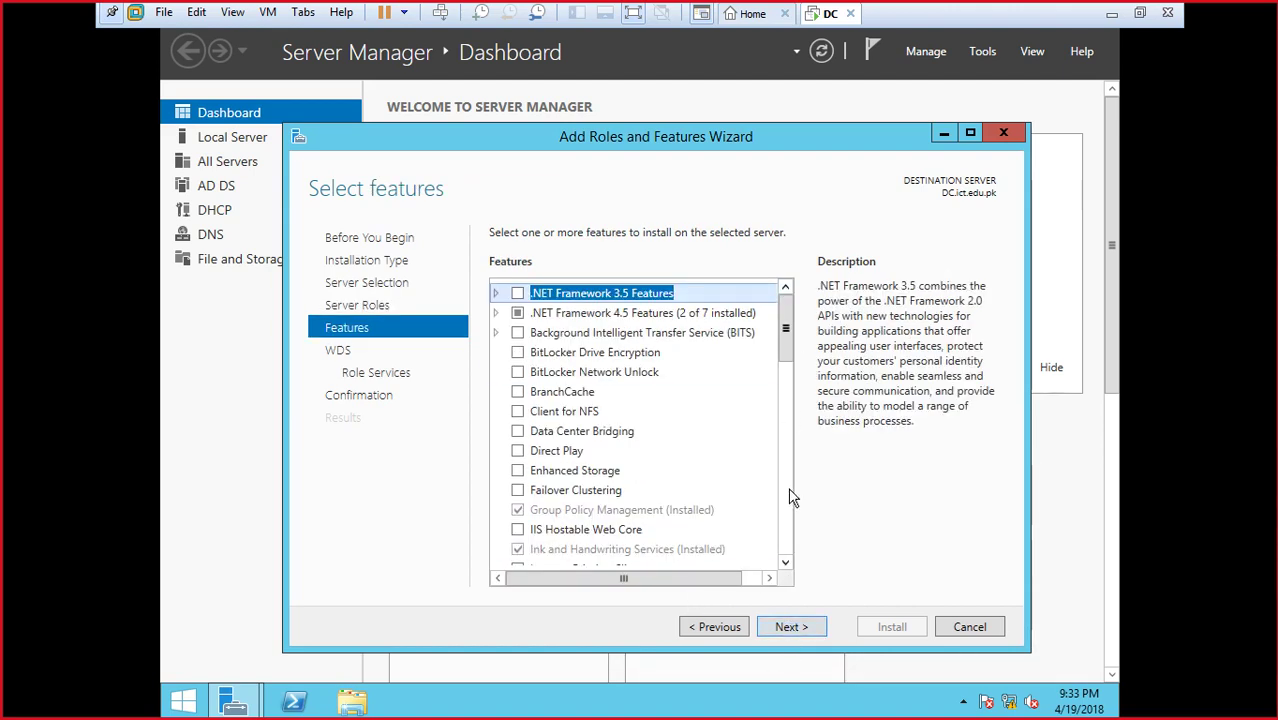
- Keep the default features, review the Deployment Server and Transport Server role services, and proceed with both selected to the installation confirmation
{"action": "left_click", "coordinate": [806, 636]}
{"action": "left_click", "coordinate": [790, 627]}
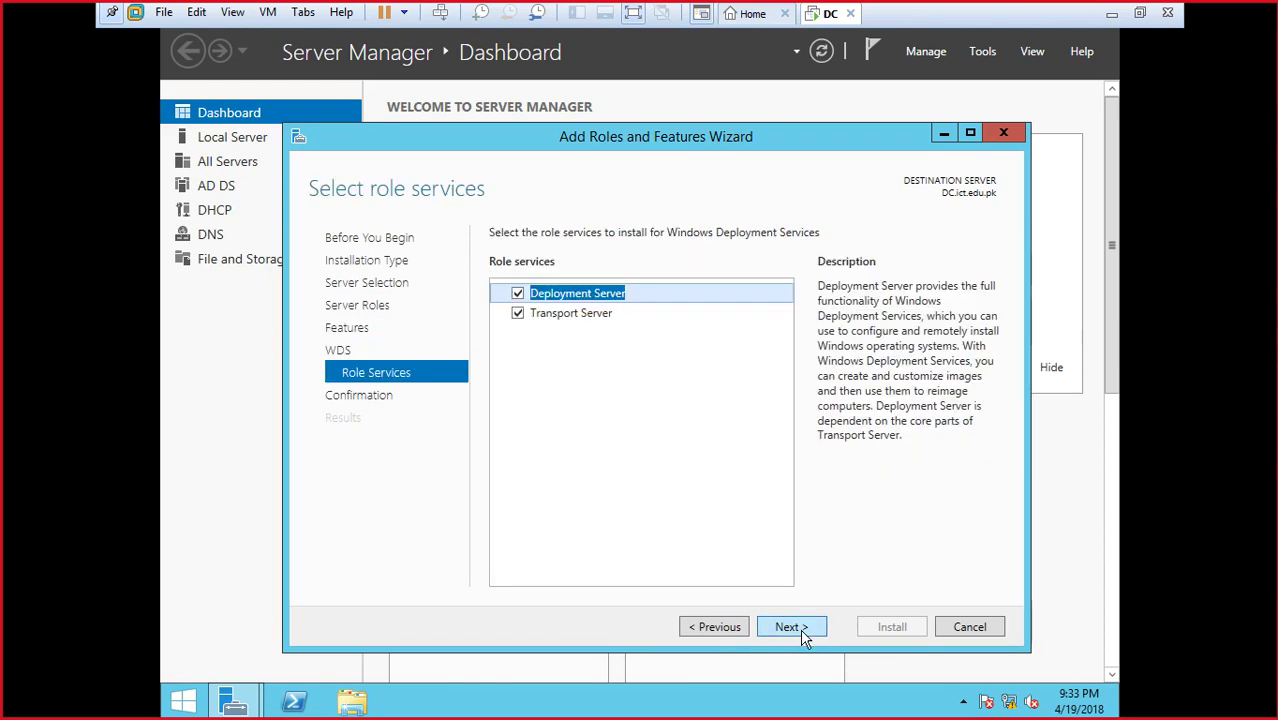
{"action": "left_click", "coordinate": [537, 316]}
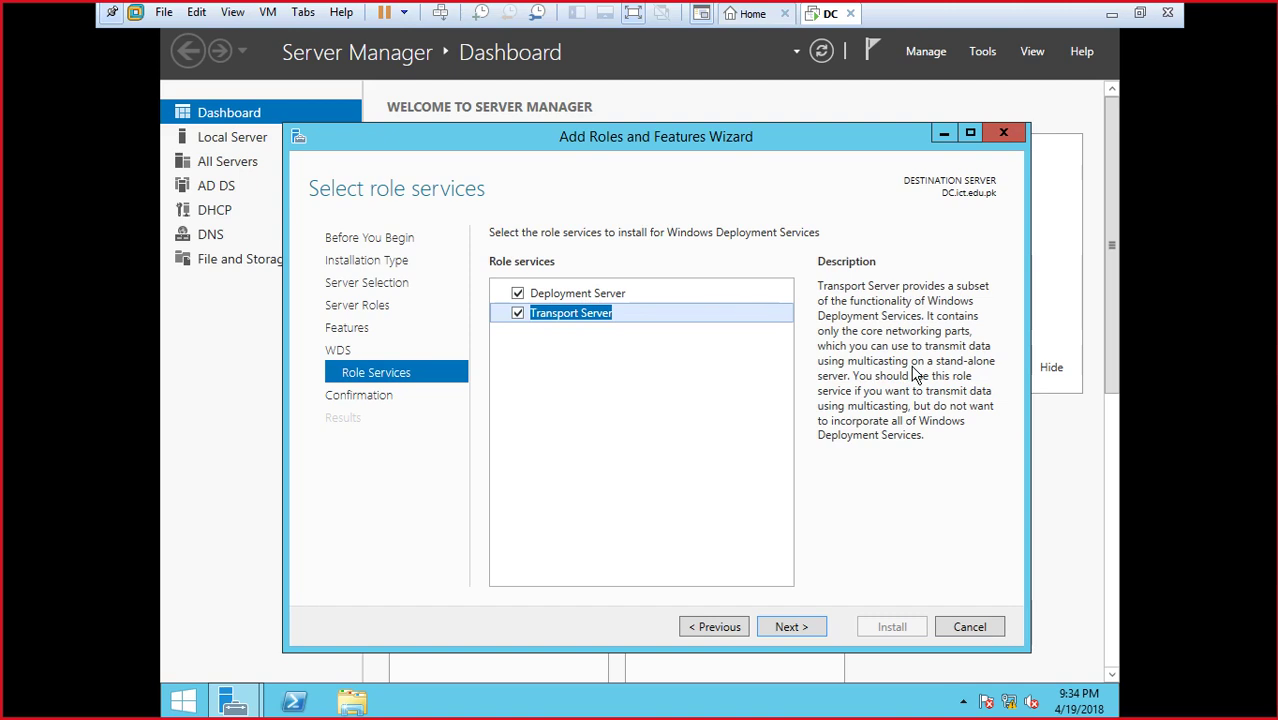
{"action": "left_click", "coordinate": [604, 300]}
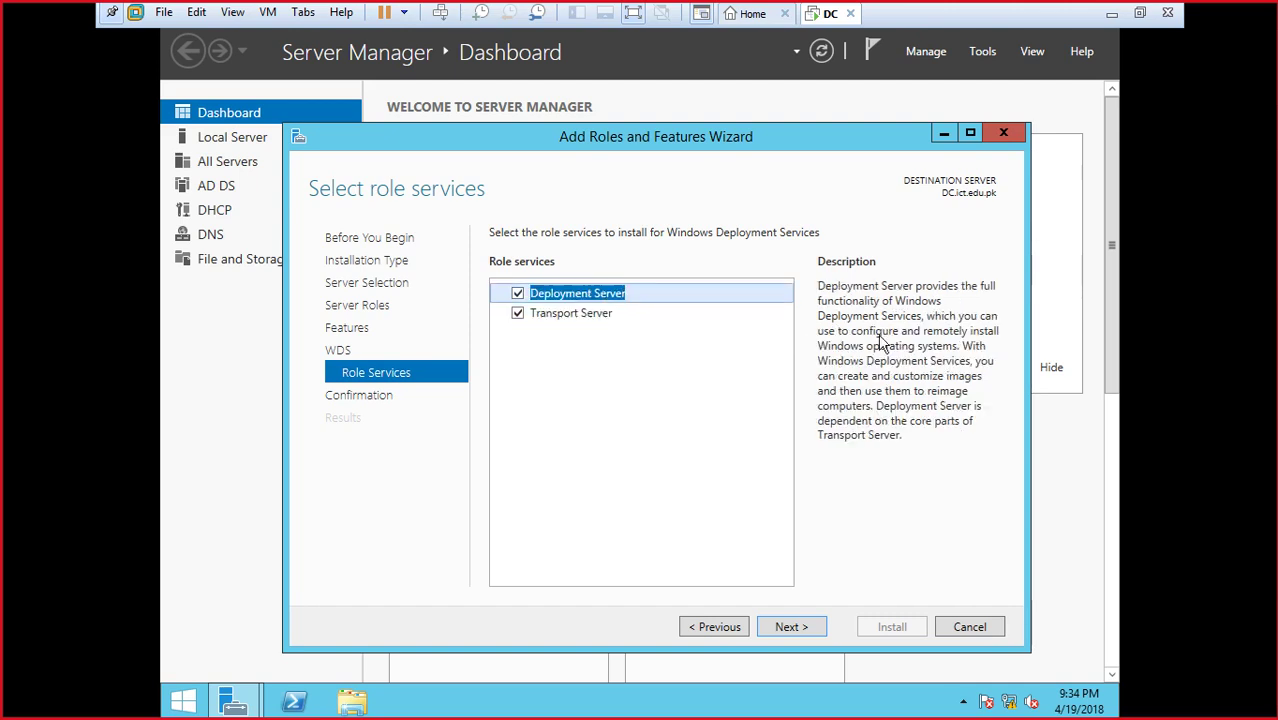
{"action": "left_click", "coordinate": [797, 634]}
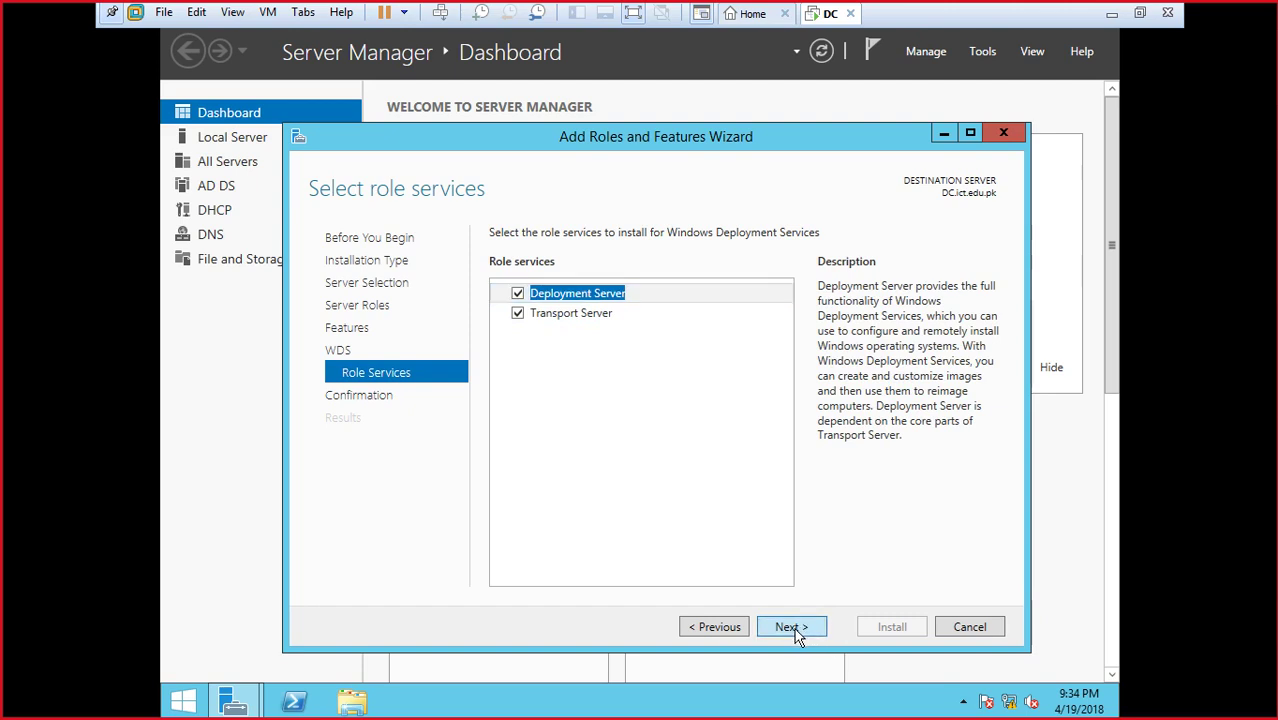
{"action": "left_click", "coordinate": [797, 634]}
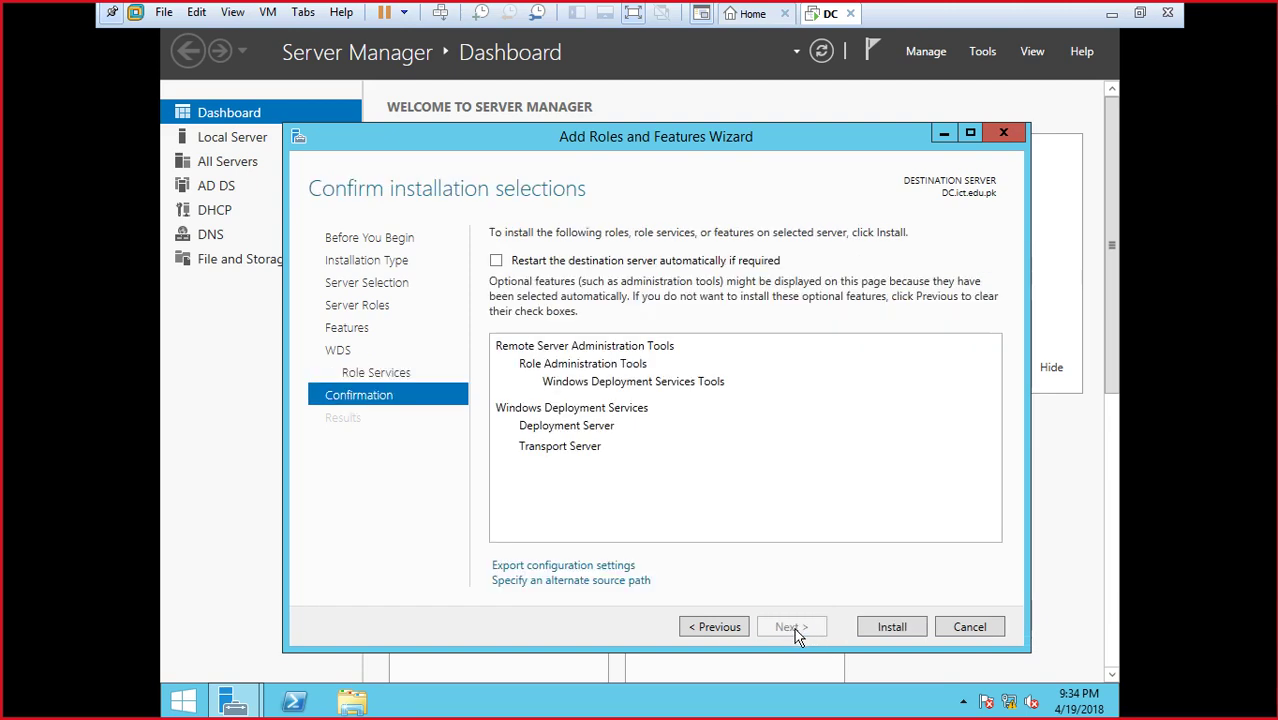
- Allow the destination server to restart automatically, install the Windows Deployment Services role, and close the wizard once the installation is complete
{"action": "left_click", "coordinate": [497, 262]}
{"action": "left_click", "coordinate": [694, 418]}
{"action": "left_click", "coordinate": [886, 628]}
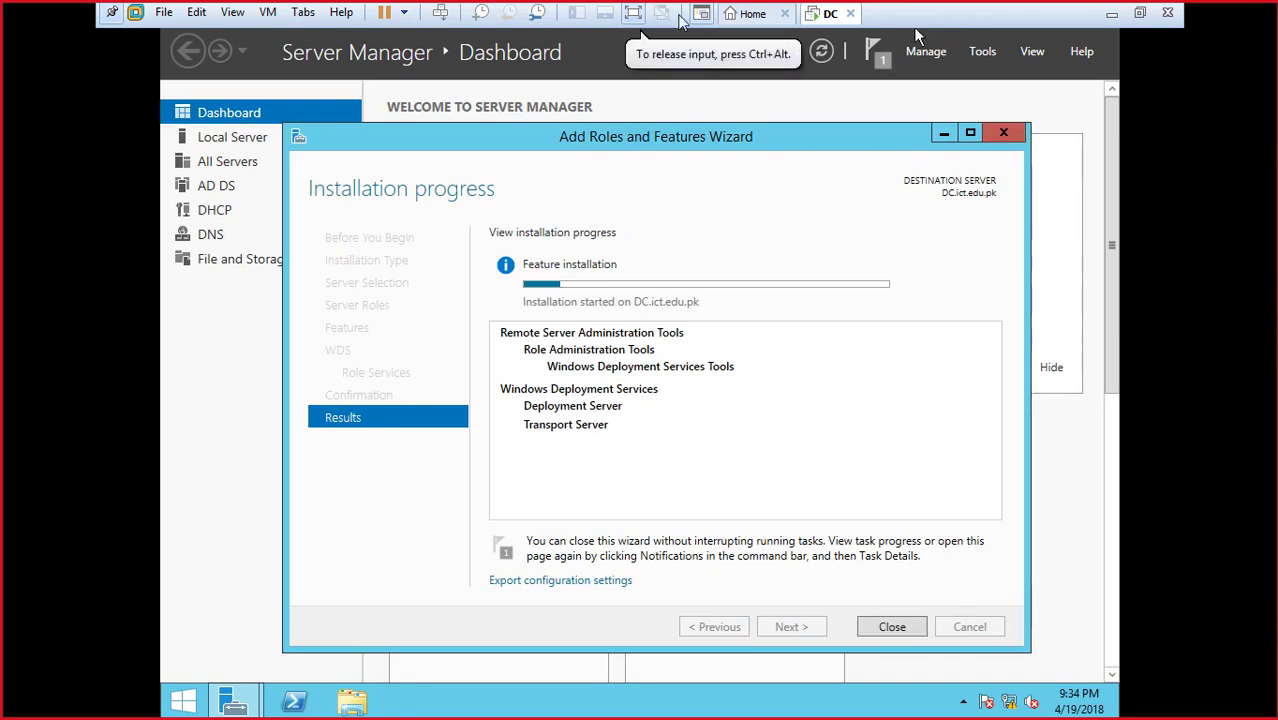
{"action": "left_click", "coordinate": [634, 13]}
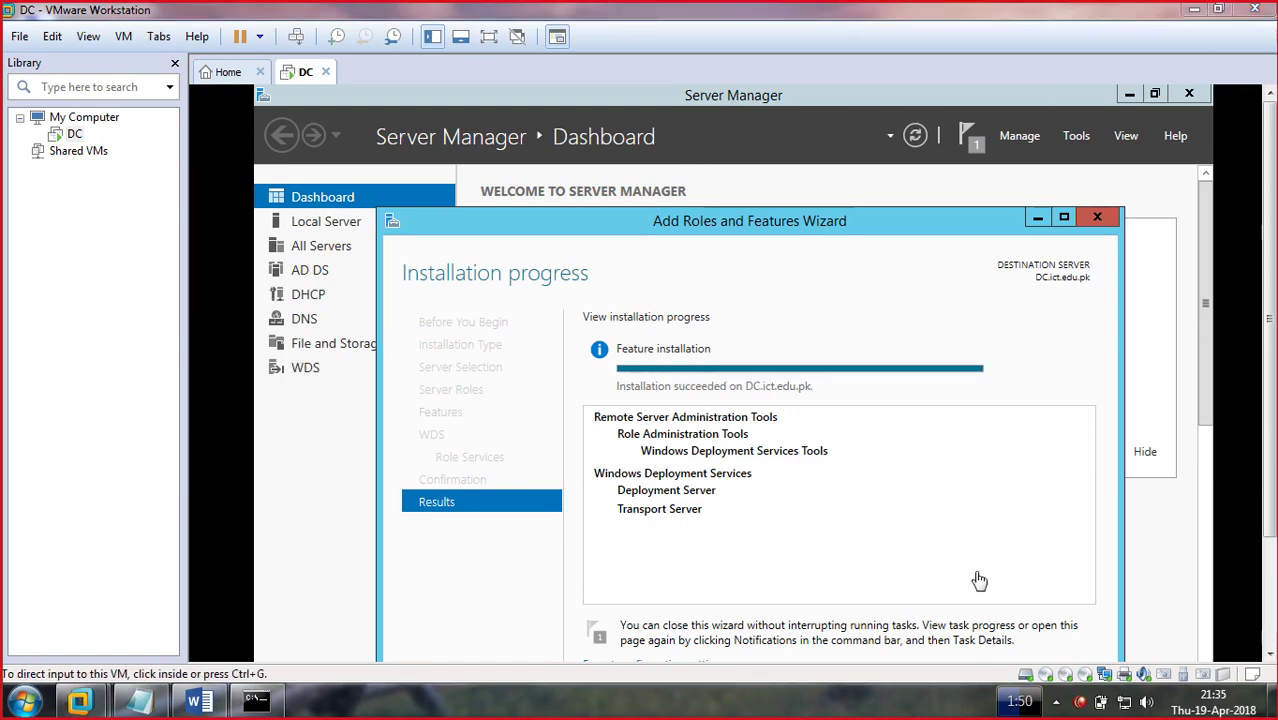
{"action": "left_click_drag", "start_coordinate": [1262, 225], "coordinate": [1272, 309]}
{"action": "left_click", "coordinate": [1033, 599]}
{"action": "left_click", "coordinate": [986, 601]}
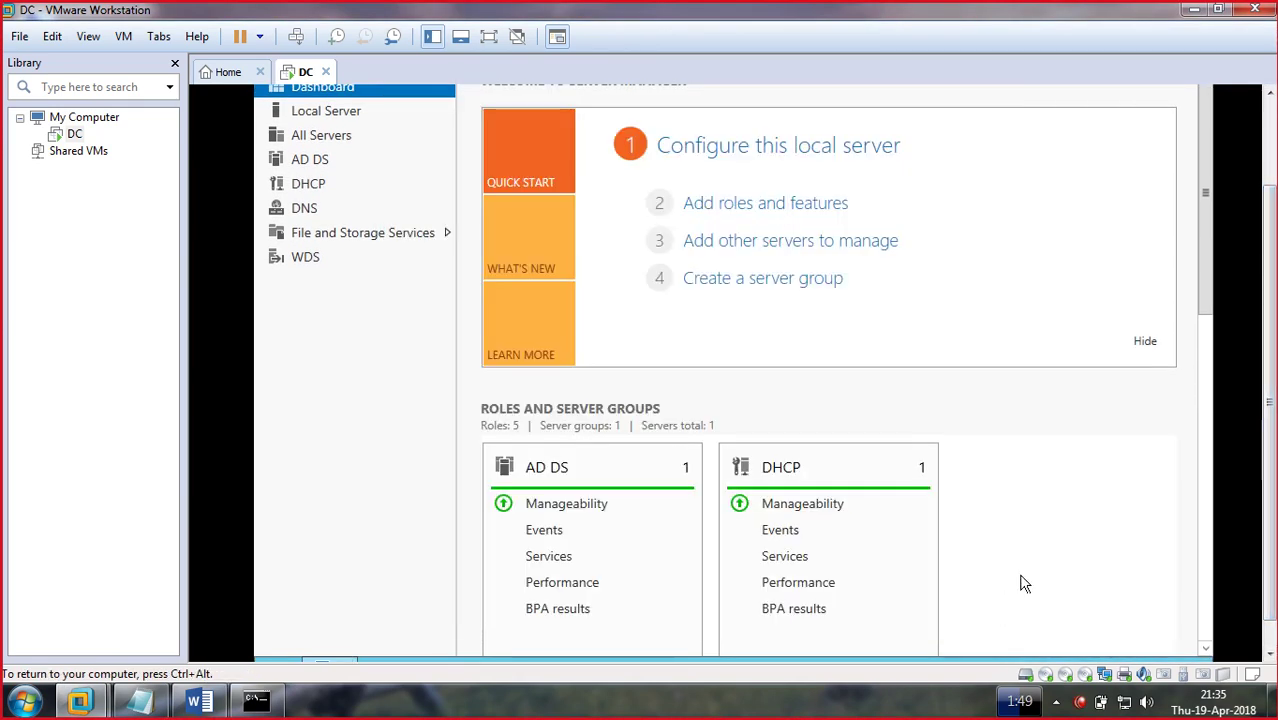
- Show the DC virtual machine in full screen and check the feature installation notification in Server Manager
{"action": "key", "text": "ctrl+alt+Return"}
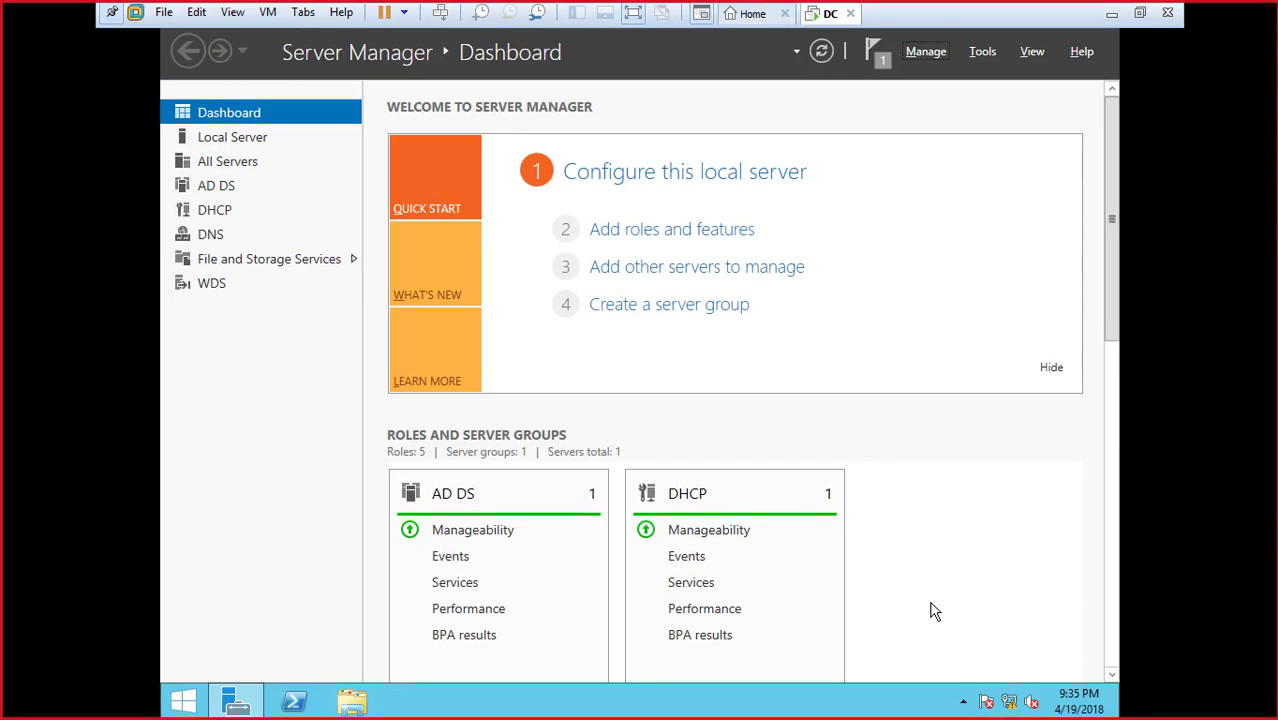
{"action": "left_click", "coordinate": [886, 58]}
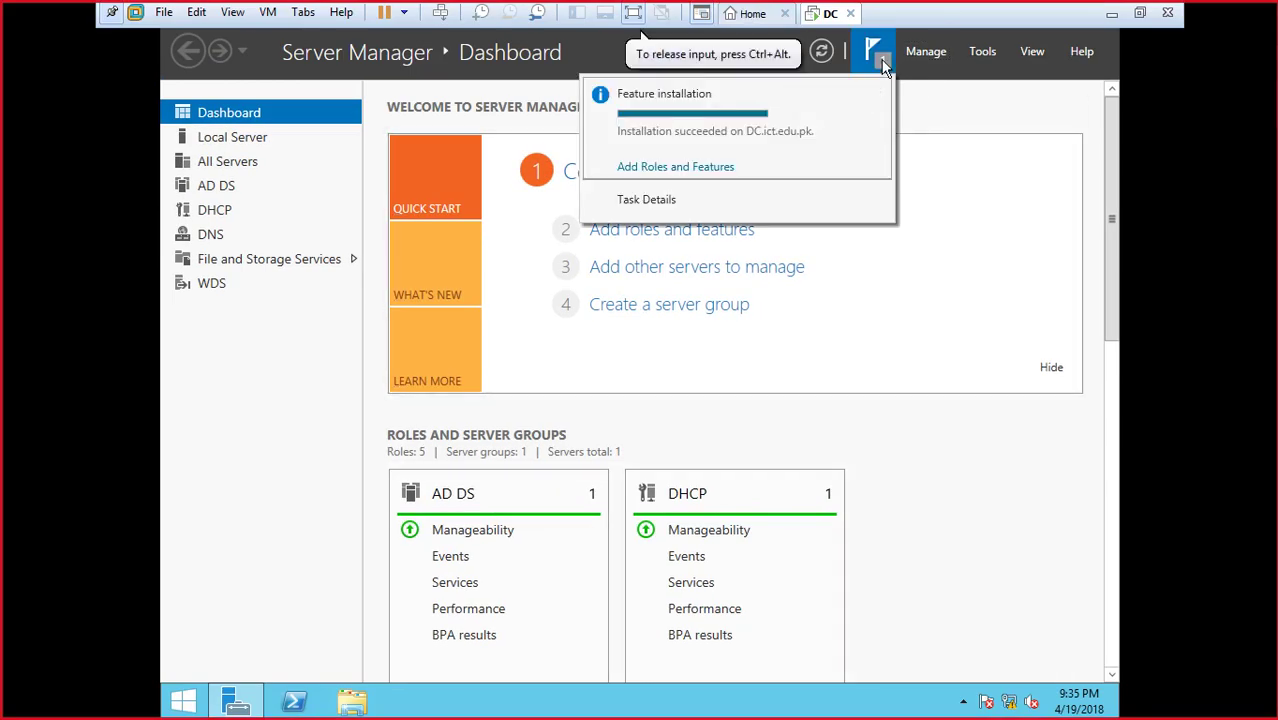
{"action": "left_click", "coordinate": [964, 243]}
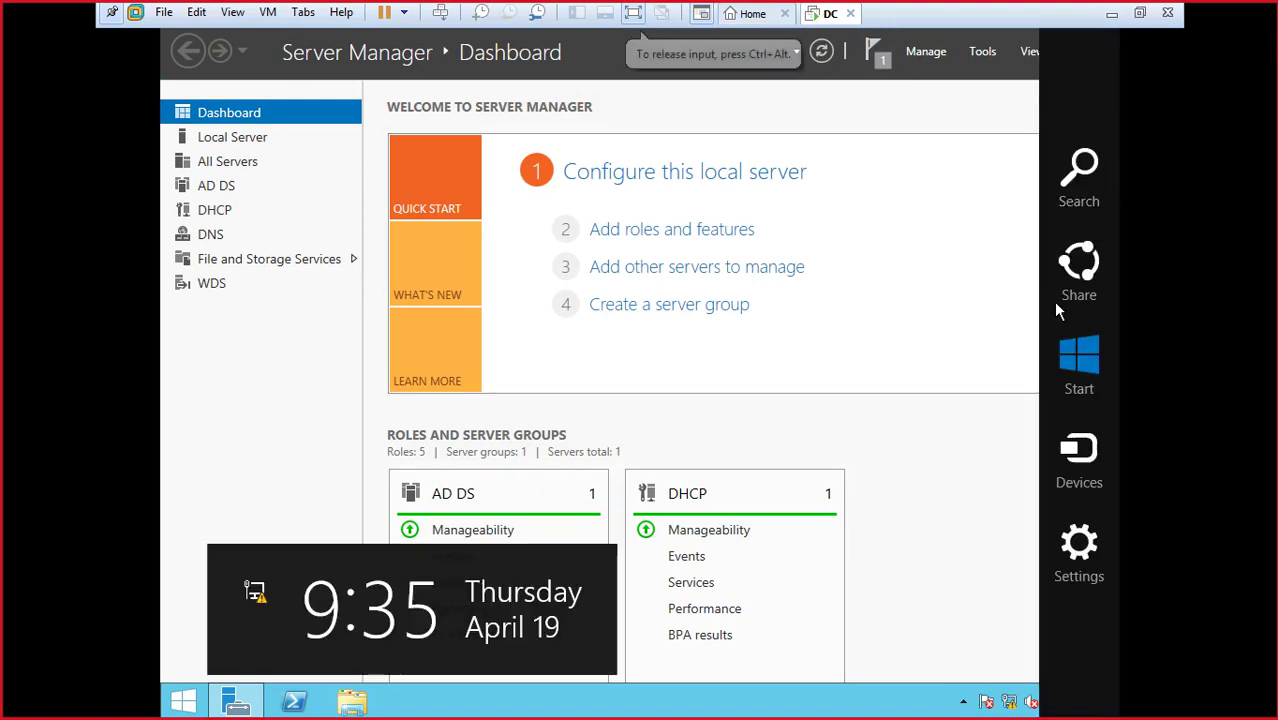
- Open the Windows Deployment Services console, expand Servers, and check the actions available for DC.ict.edu.pk
{"action": "left_click", "coordinate": [980, 51]}
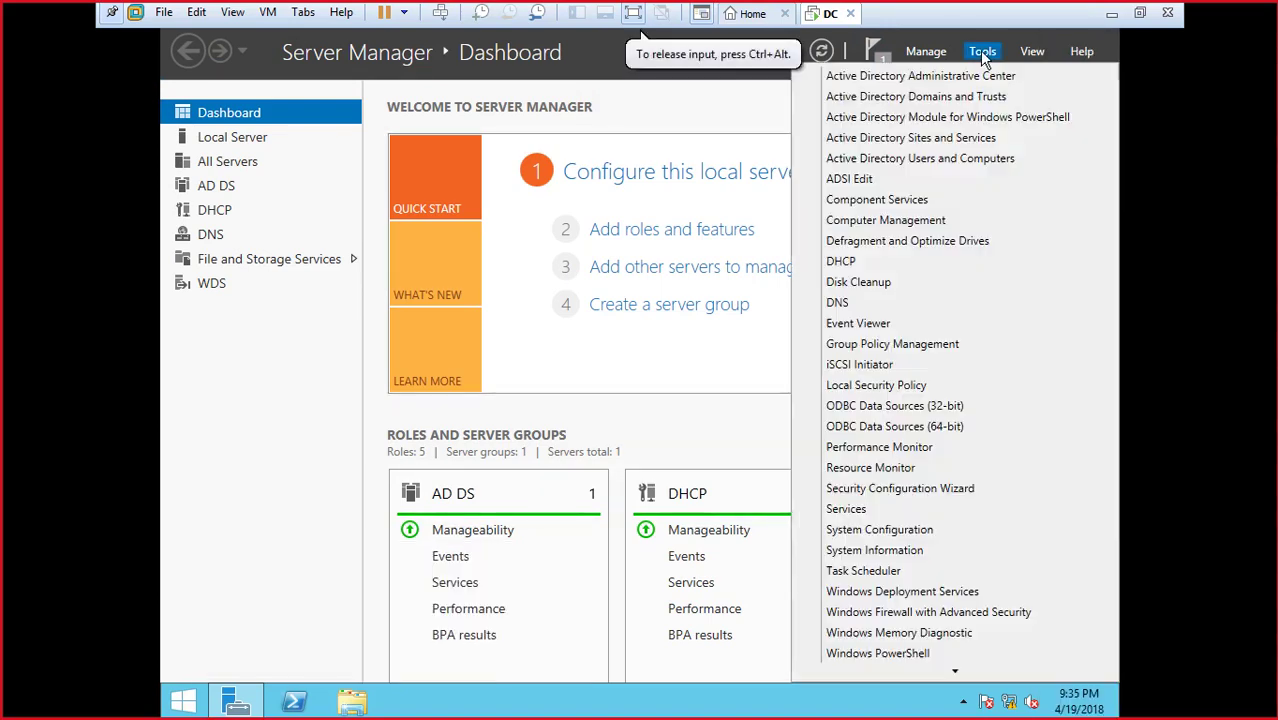
{"action": "left_click", "coordinate": [908, 592]}
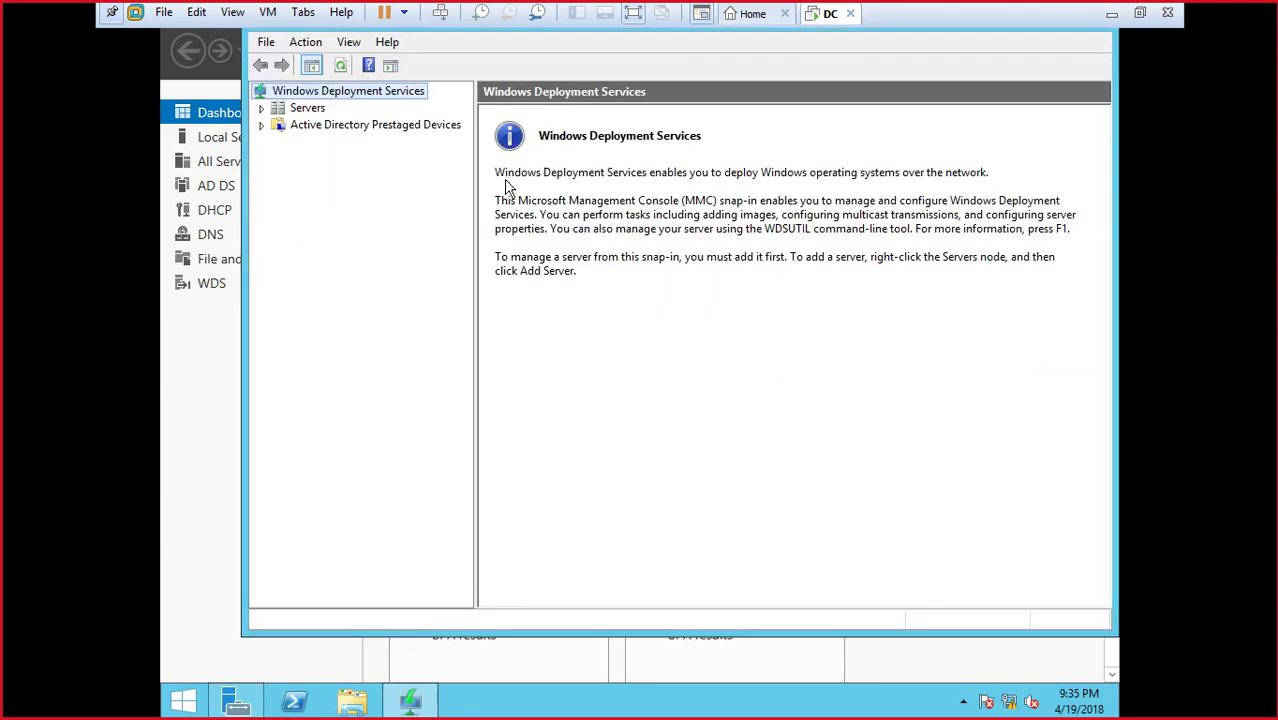
{"action": "left_click", "coordinate": [261, 108]}
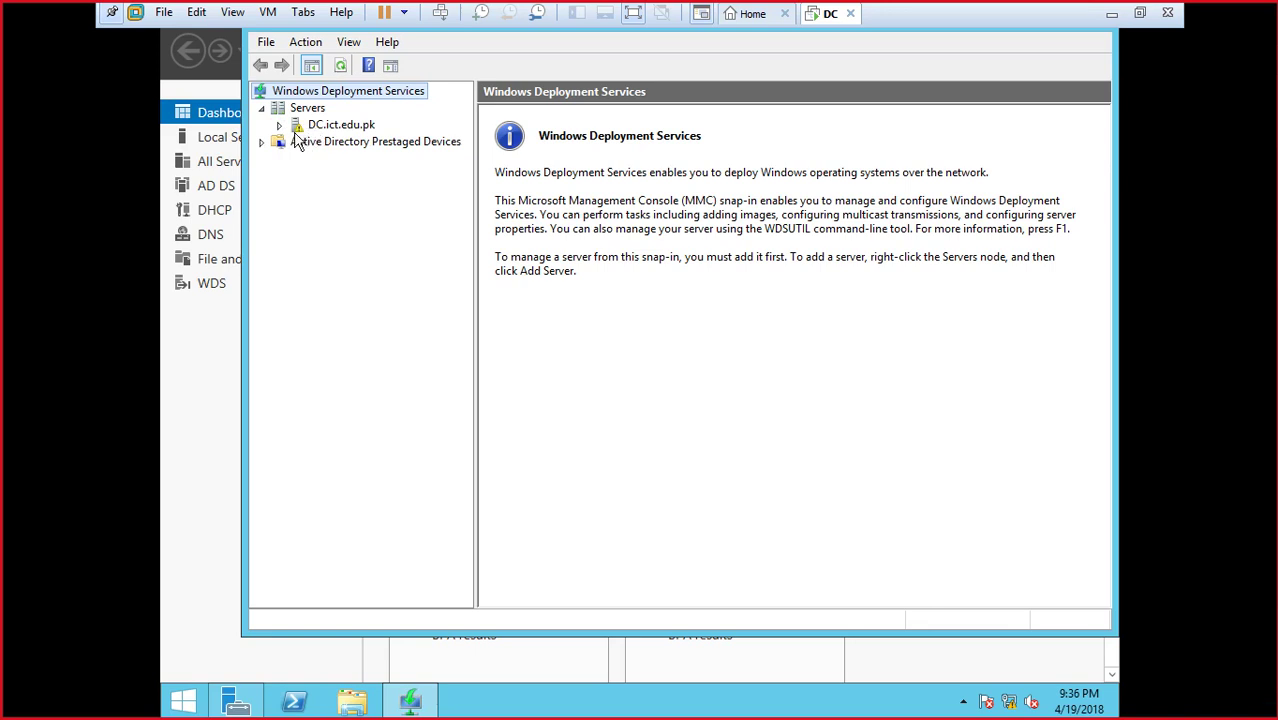
{"action": "right_click", "coordinate": [298, 130]}
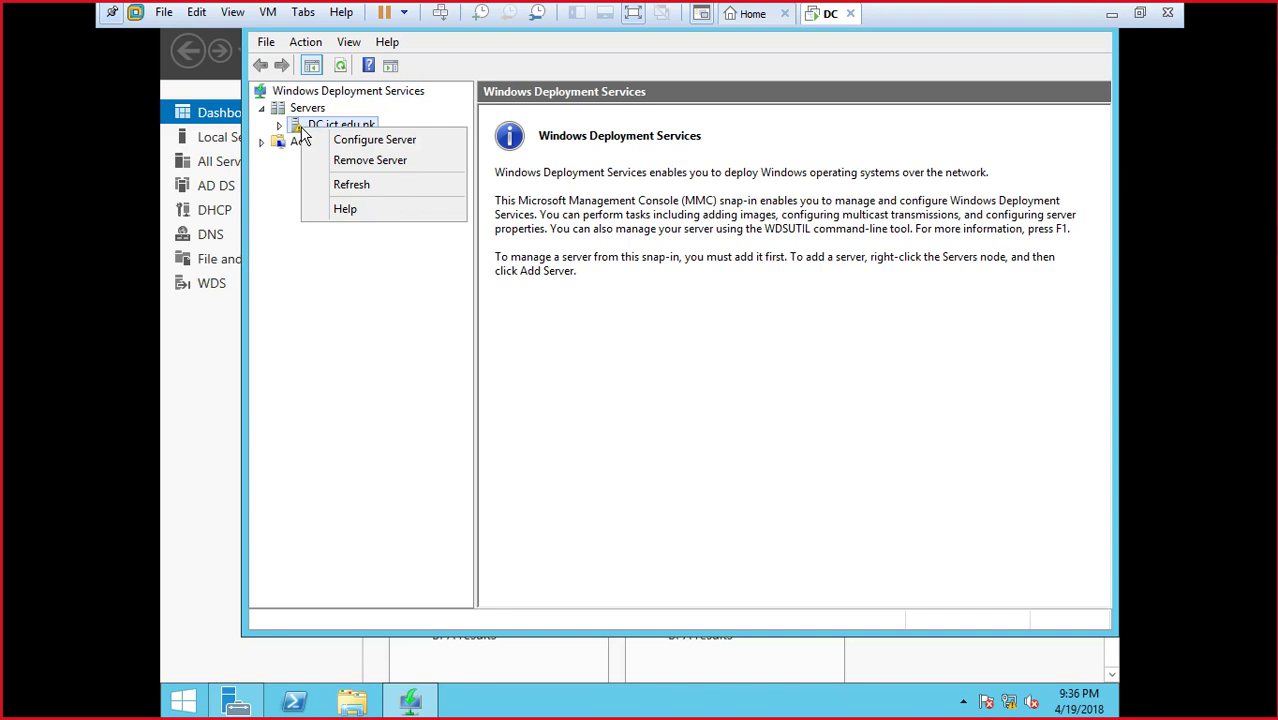
{"action": "left_click", "coordinate": [348, 274]}
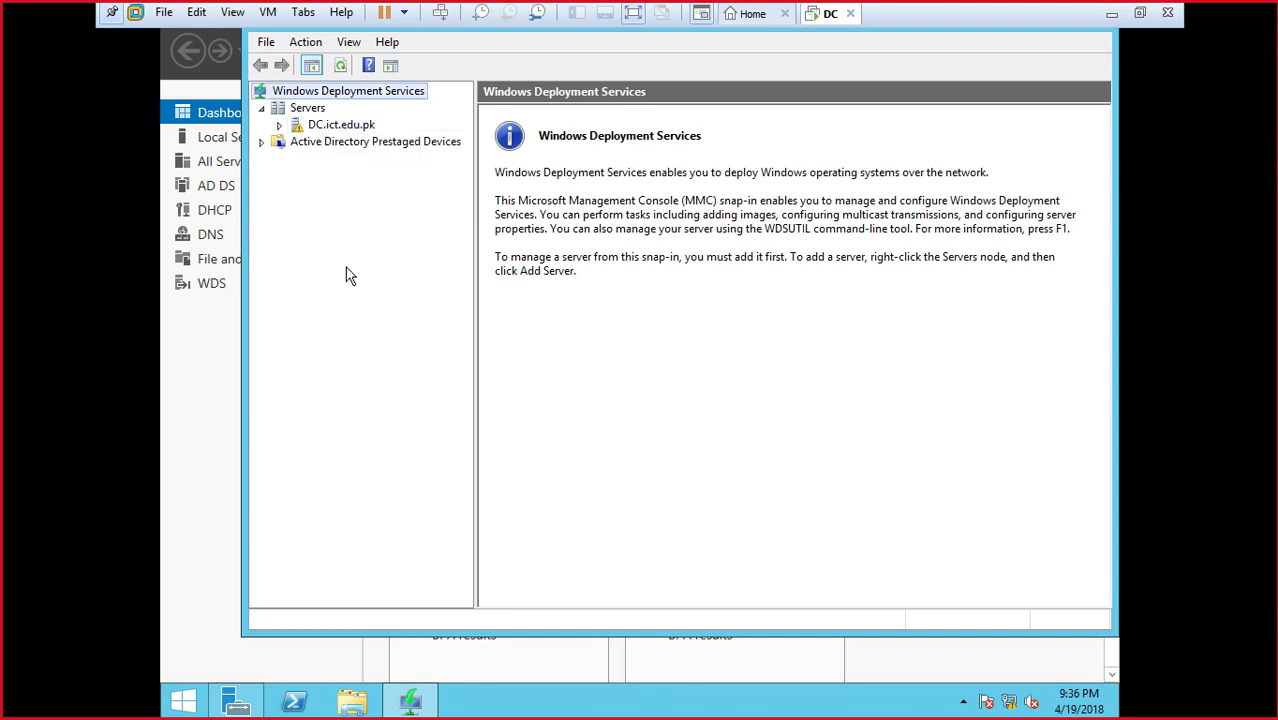
- Start the configuration wizard for DC.ict.edu.pk and review its requirements before continuing
{"action": "right_click", "coordinate": [341, 128]}
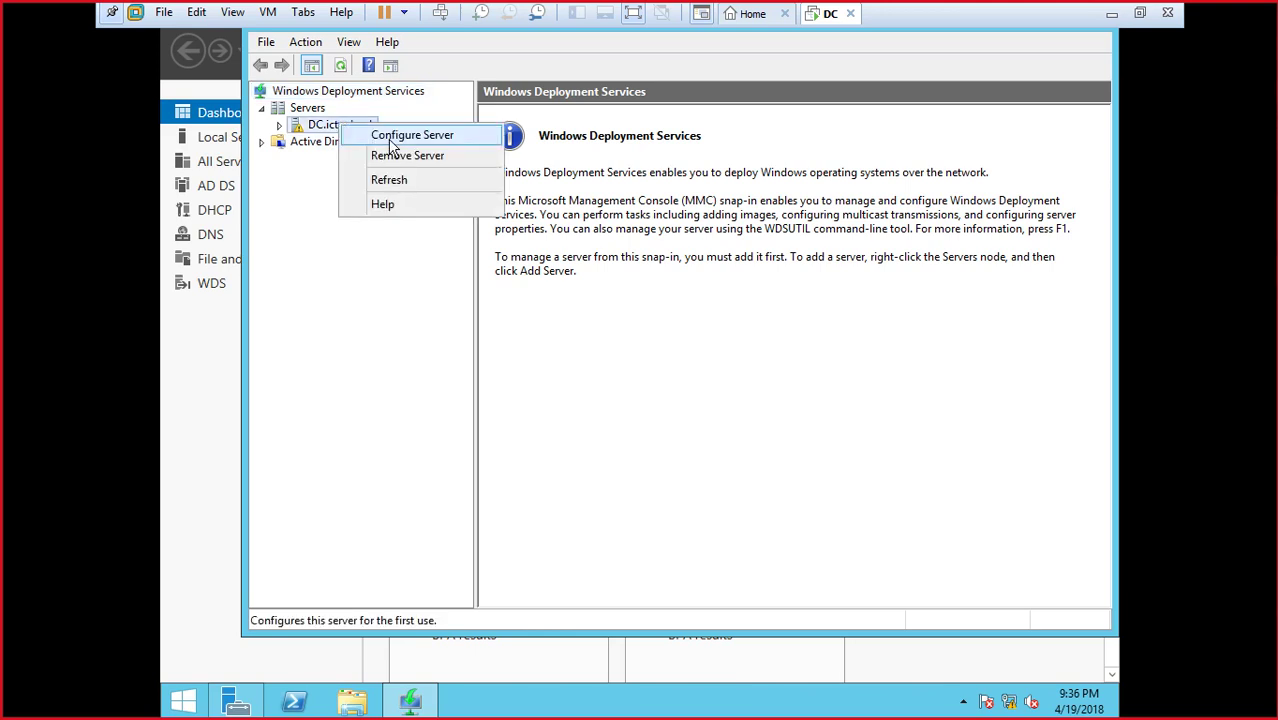
{"action": "left_click", "coordinate": [390, 142]}
{"action": "left_click_drag", "start_coordinate": [442, 134], "coordinate": [455, 83]}
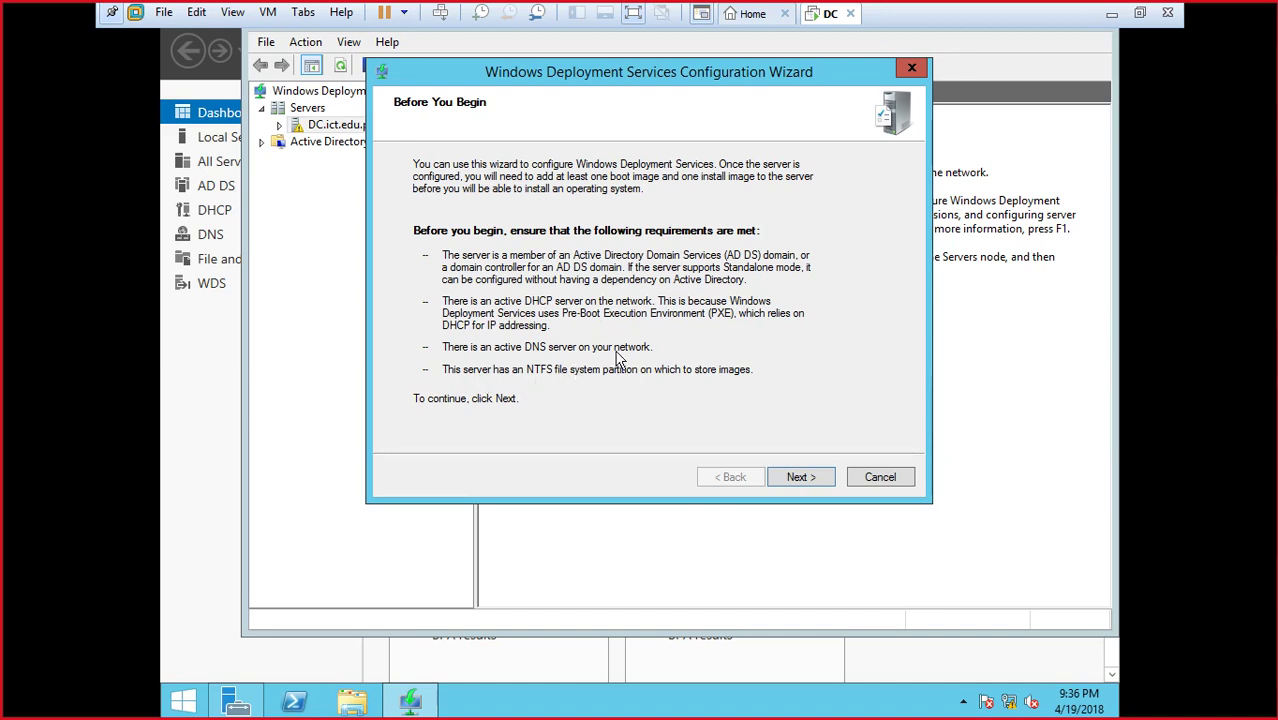
{"action": "left_click", "coordinate": [1020, 414]}
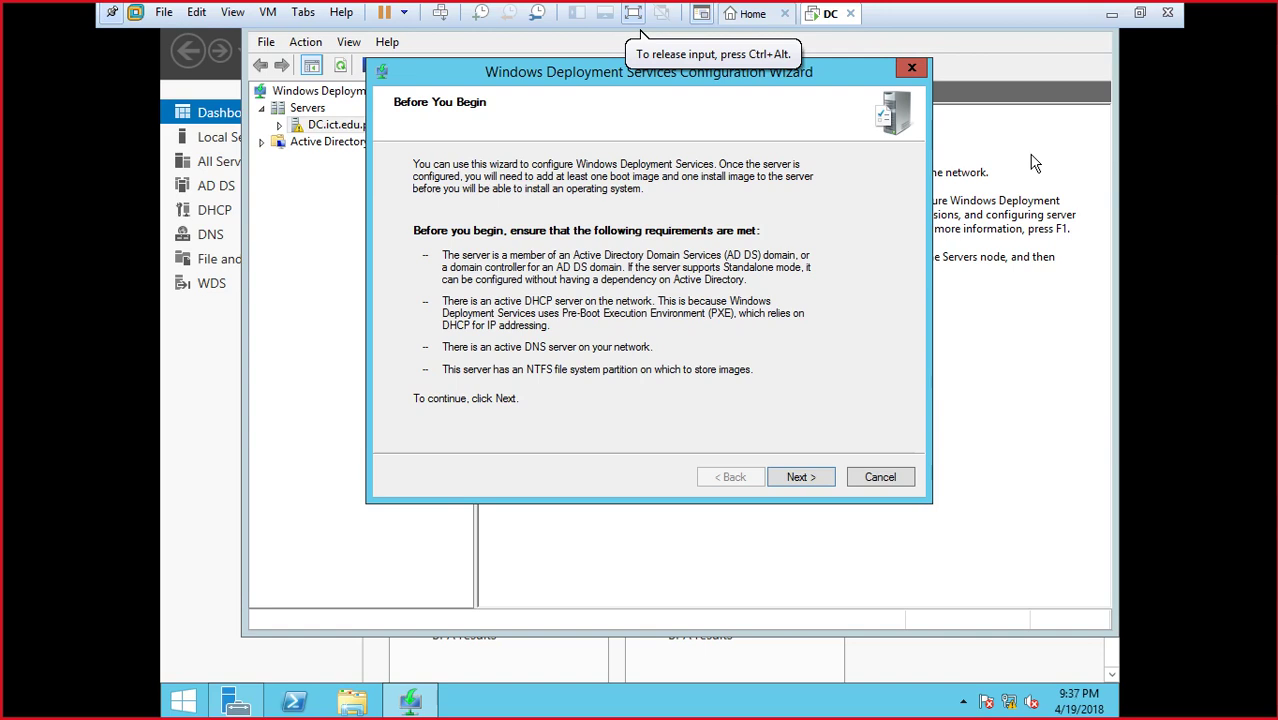
- Try to configure a standalone server with the remote installation folder C:\RemoteInstall, accepting its location on the system volume
{"action": "left_click", "coordinate": [802, 478]}
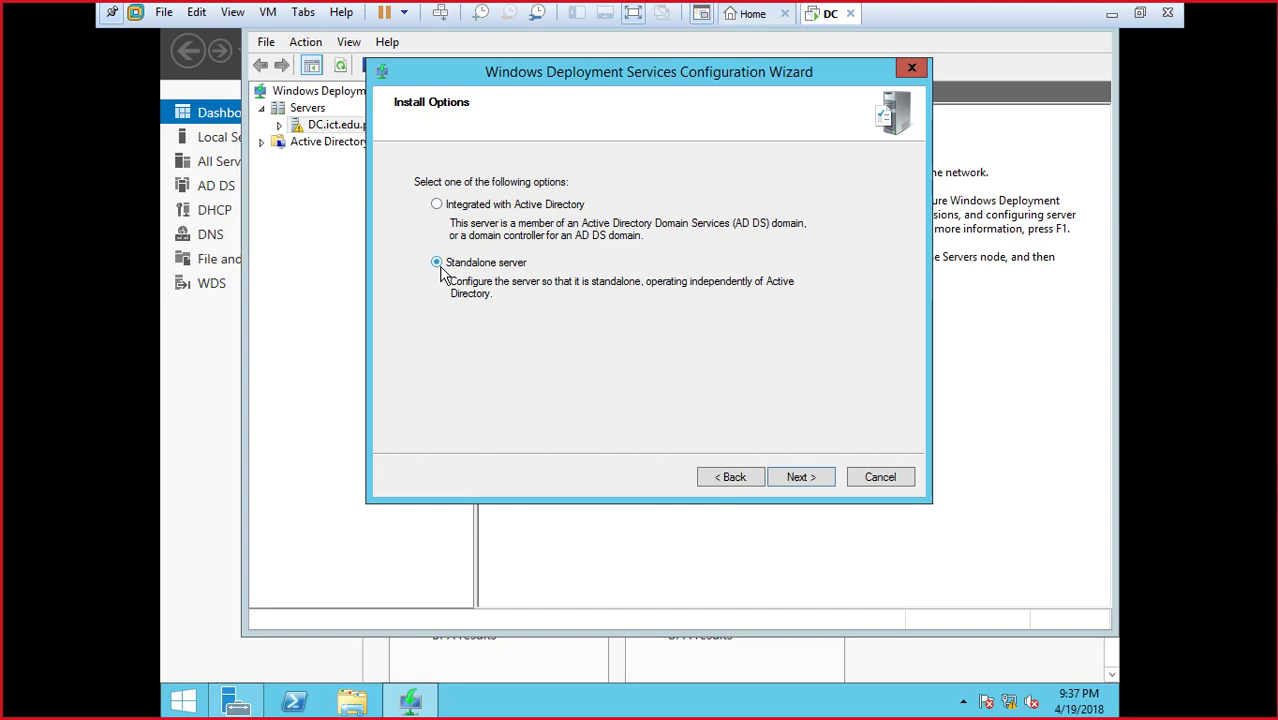
{"action": "left_click", "coordinate": [801, 477]}
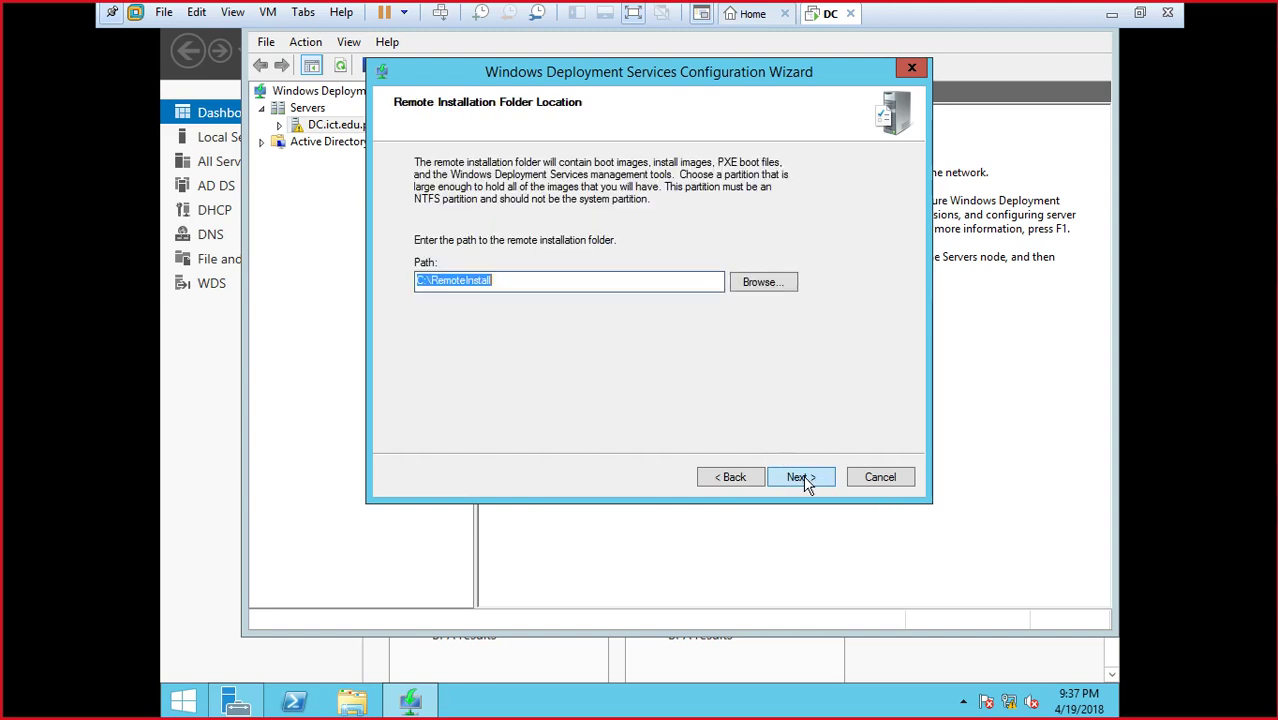
{"action": "left_click", "coordinate": [802, 477]}
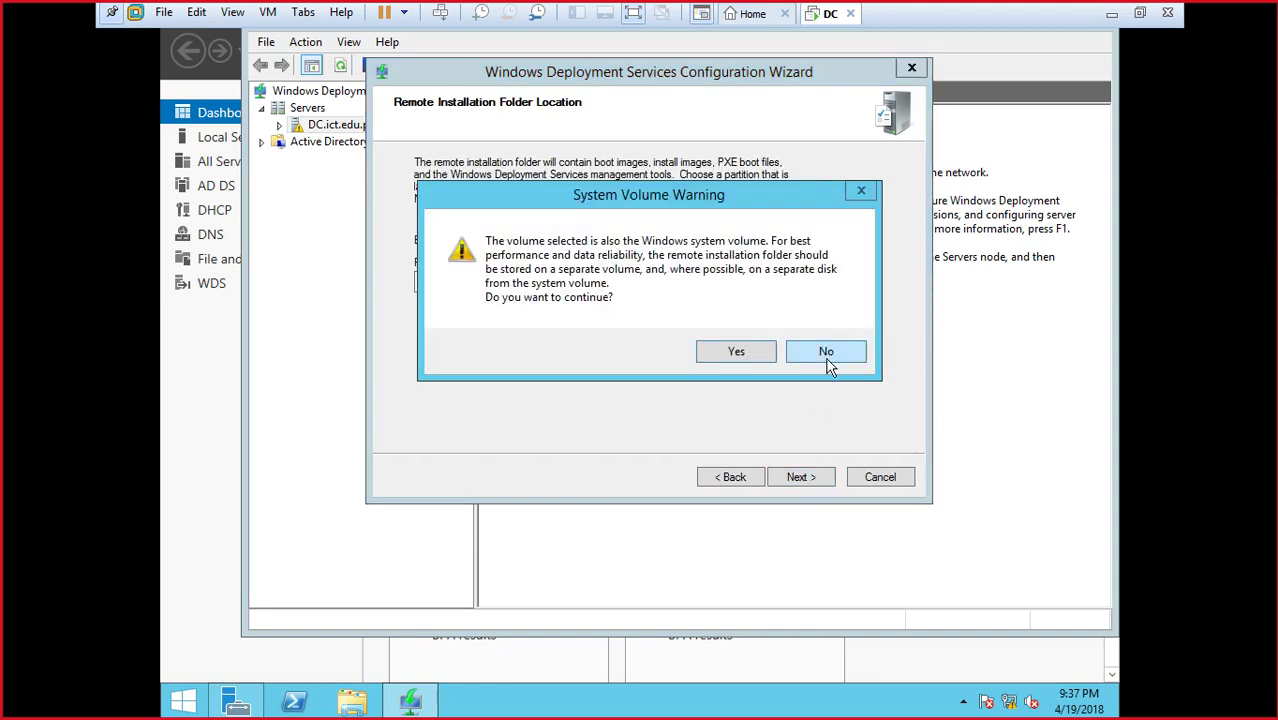
{"action": "left_click", "coordinate": [803, 351]}
{"action": "left_click", "coordinate": [797, 470]}
{"action": "left_click", "coordinate": [724, 349]}
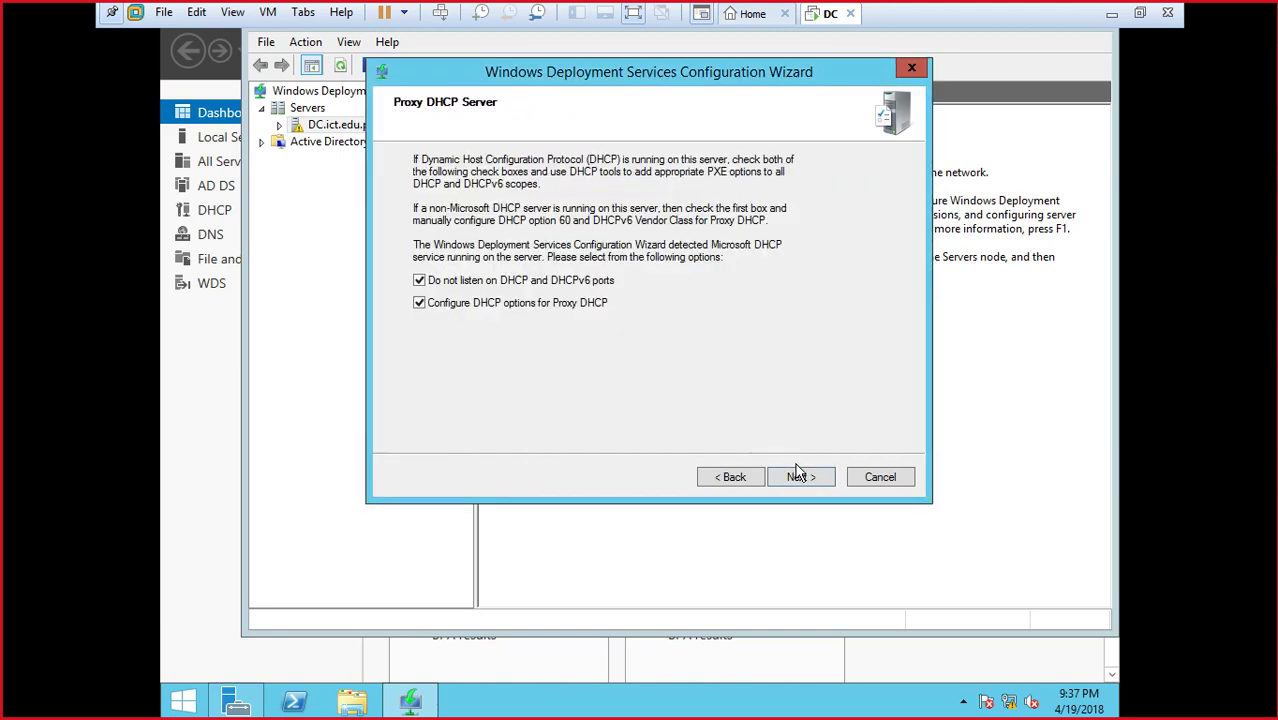
- Keep both Proxy DHCP options and Do not respond to any client computers, run the configuration, and finish the wizard
{"action": "left_click", "coordinate": [800, 477]}
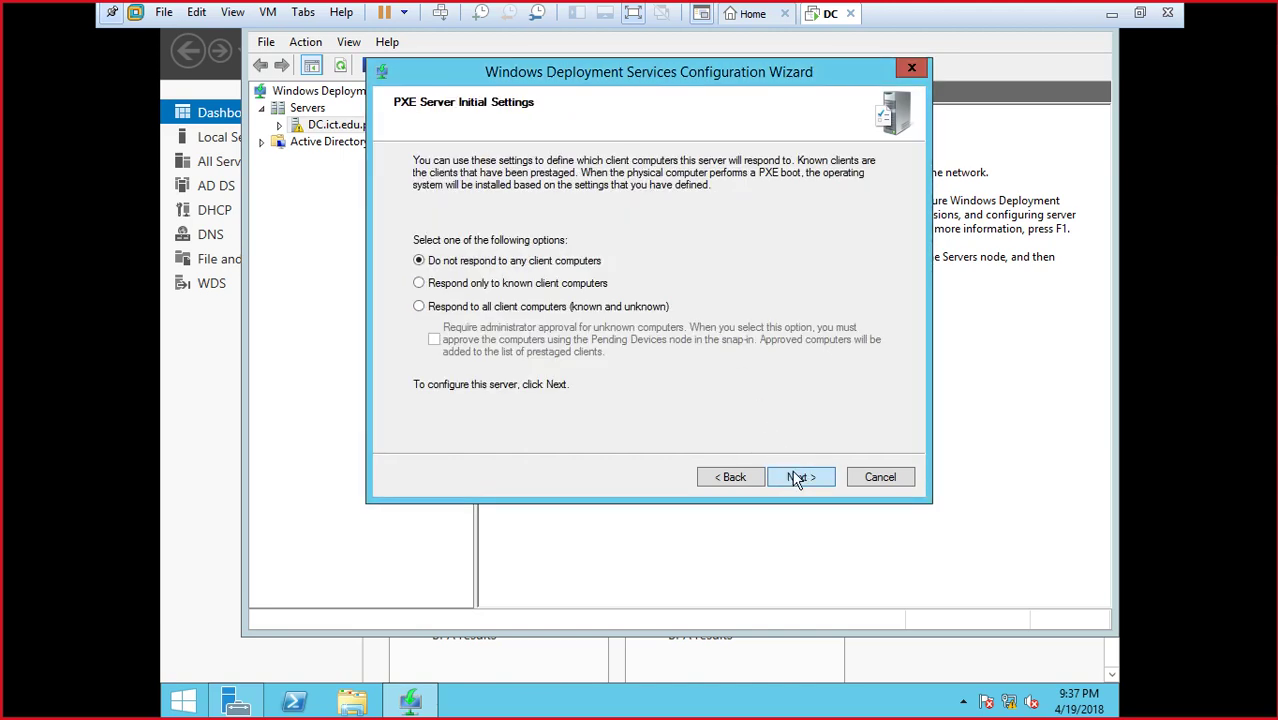
{"action": "left_click", "coordinate": [803, 477]}
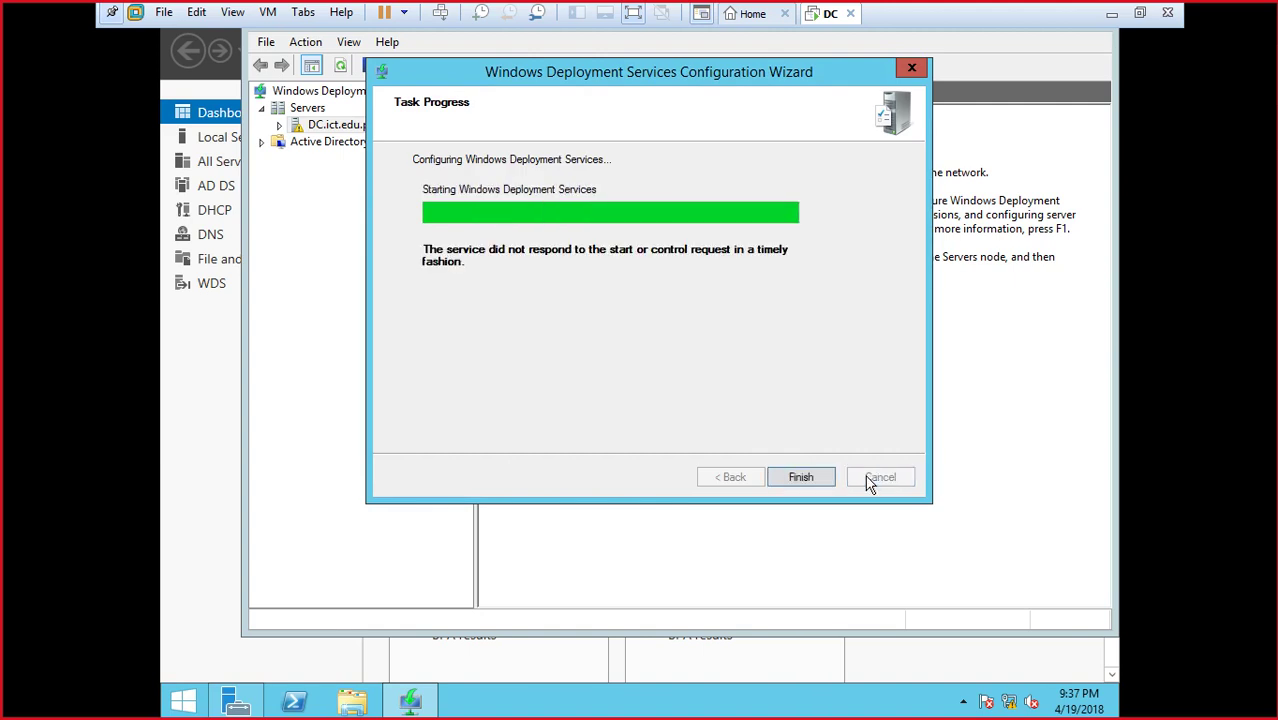
{"action": "left_click", "coordinate": [801, 478]}
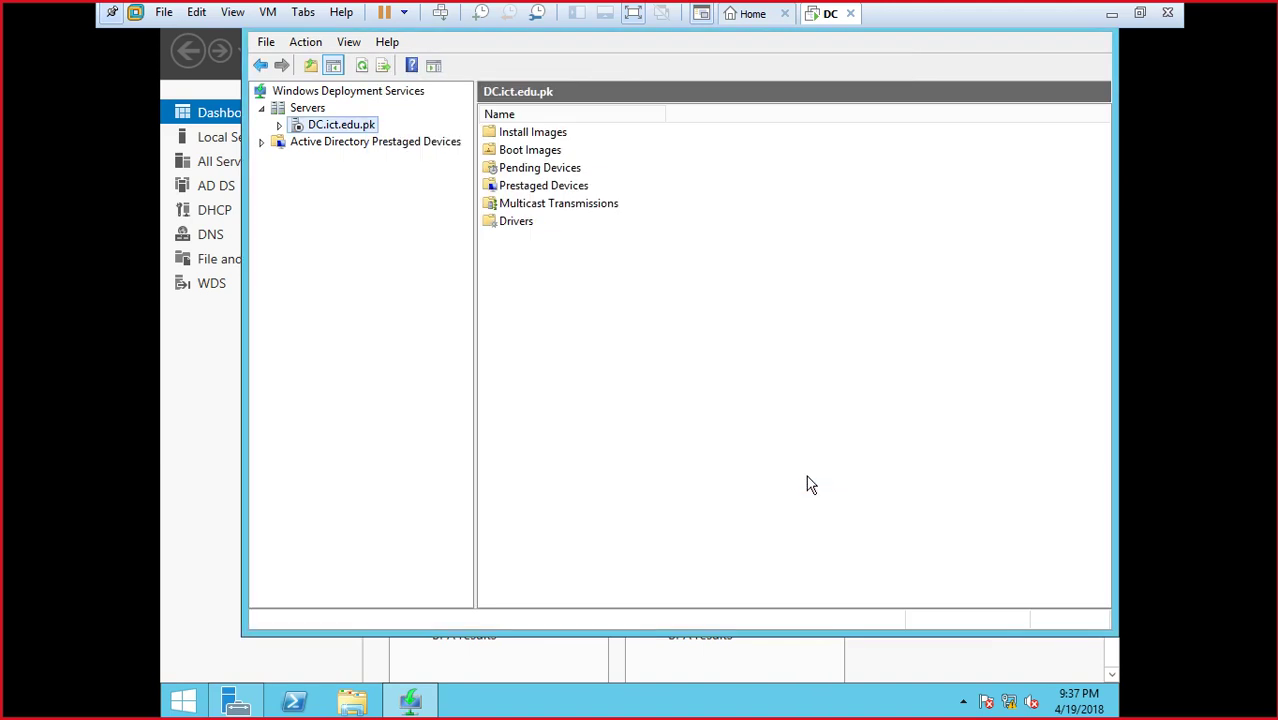
- Remove DC.ict.edu.pk from the Servers node of the Windows Deployment Services console and confirm the removal
{"action": "double_click", "coordinate": [352, 131]}
{"action": "right_click", "coordinate": [343, 137]}
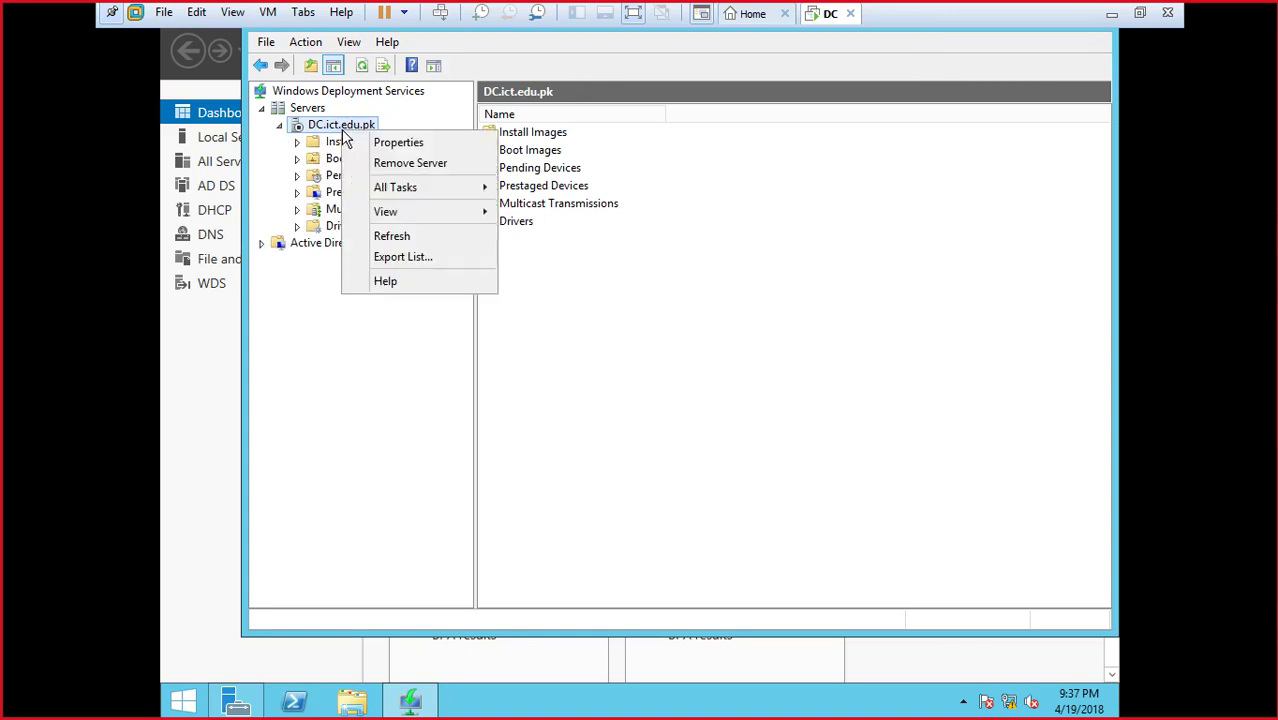
{"action": "left_click", "coordinate": [394, 166]}
{"action": "left_click", "coordinate": [752, 368]}
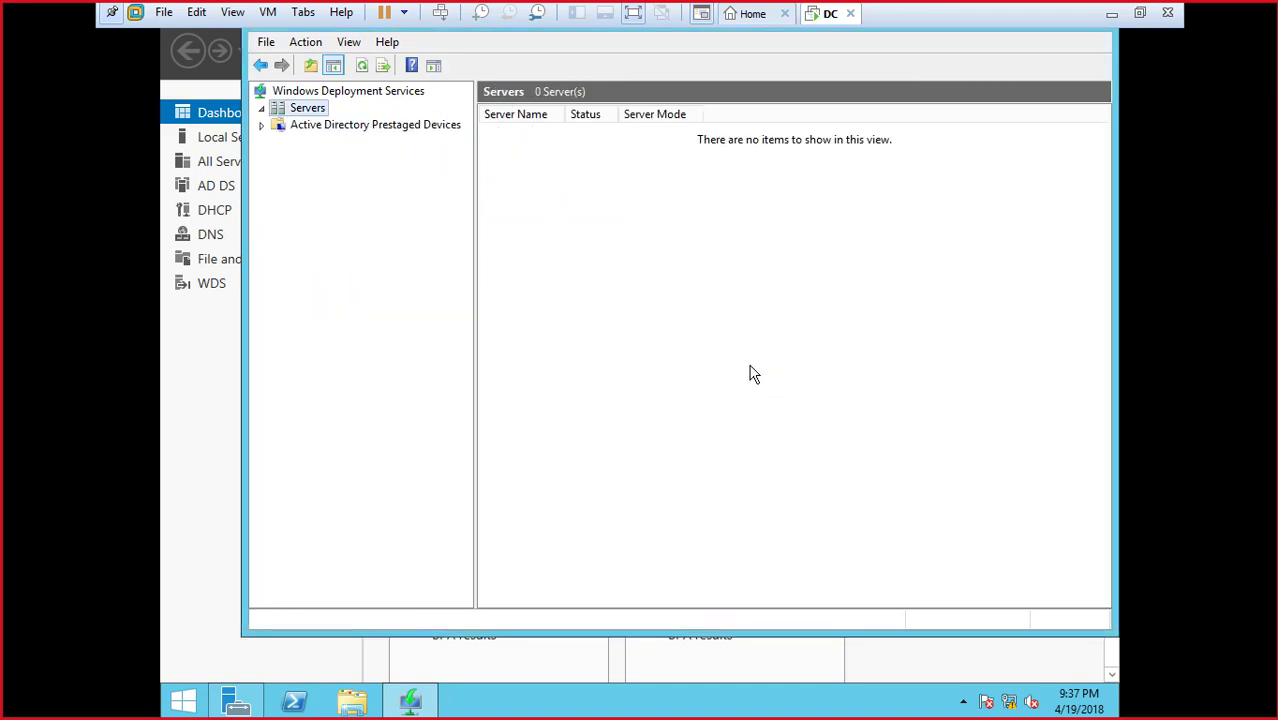
{"action": "right_click", "coordinate": [310, 115]}
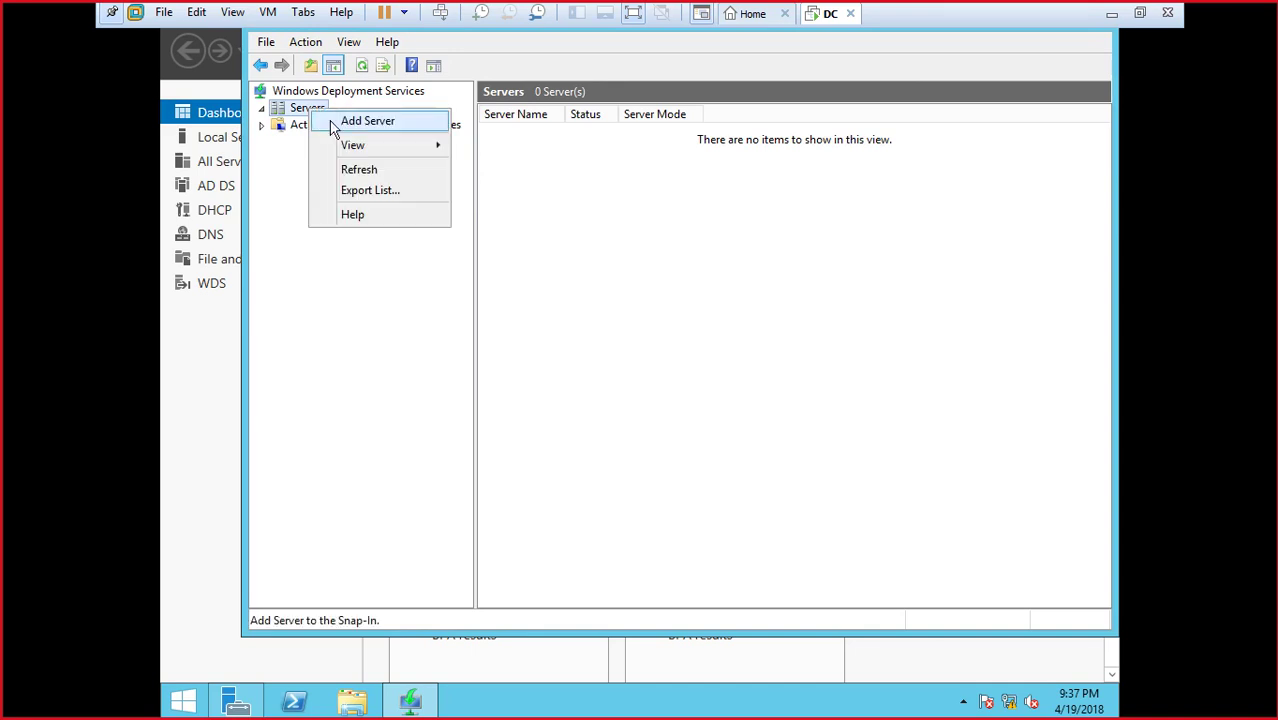
{"action": "left_click", "coordinate": [336, 122]}
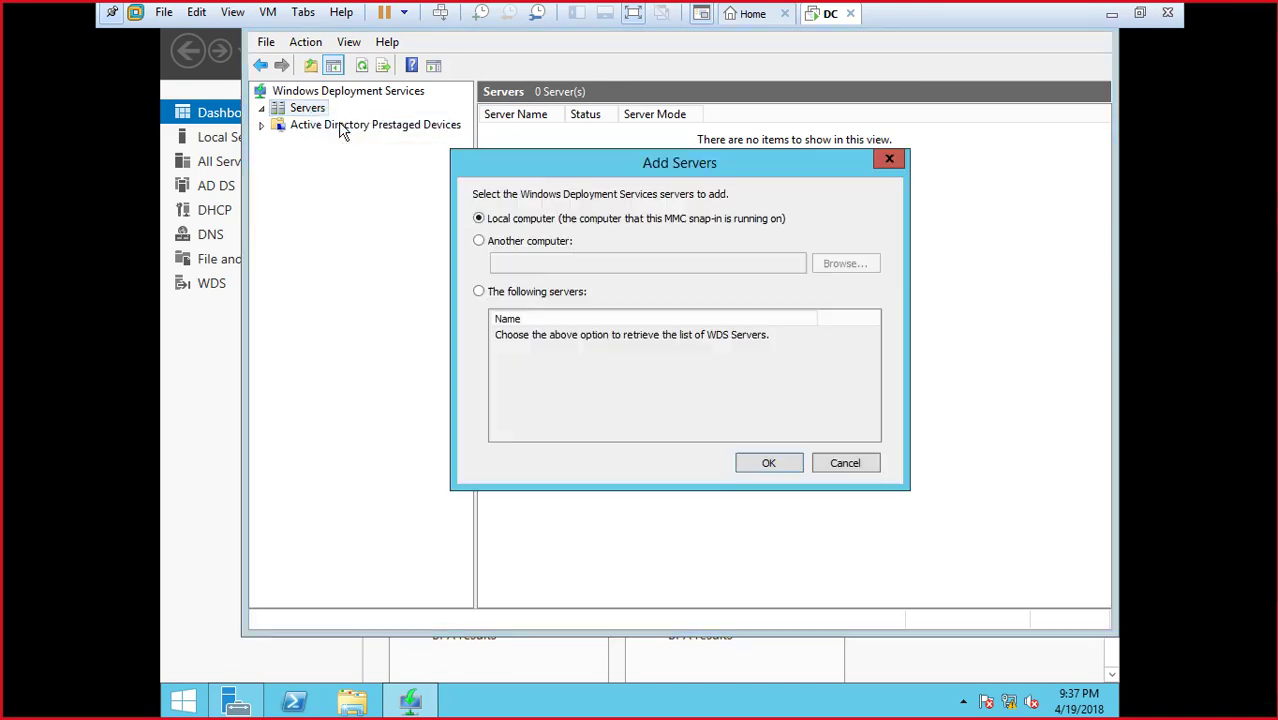
{"action": "left_click", "coordinate": [888, 162]}
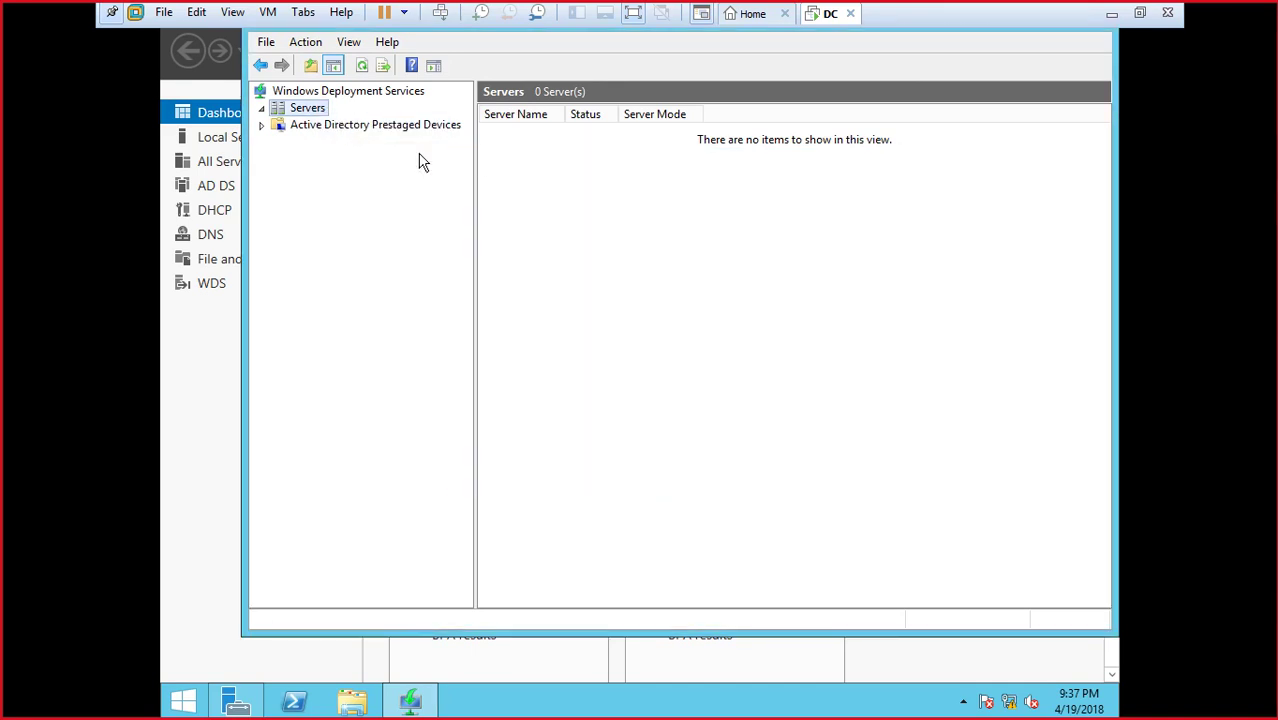
{"action": "right_click", "coordinate": [305, 112]}
{"action": "left_click", "coordinate": [261, 171]}
- Take the virtual machine out of full screen and continue the configuration wizard with the Integrated with Active Directory option
{"action": "key", "text": "ctrl+alt+Return"}
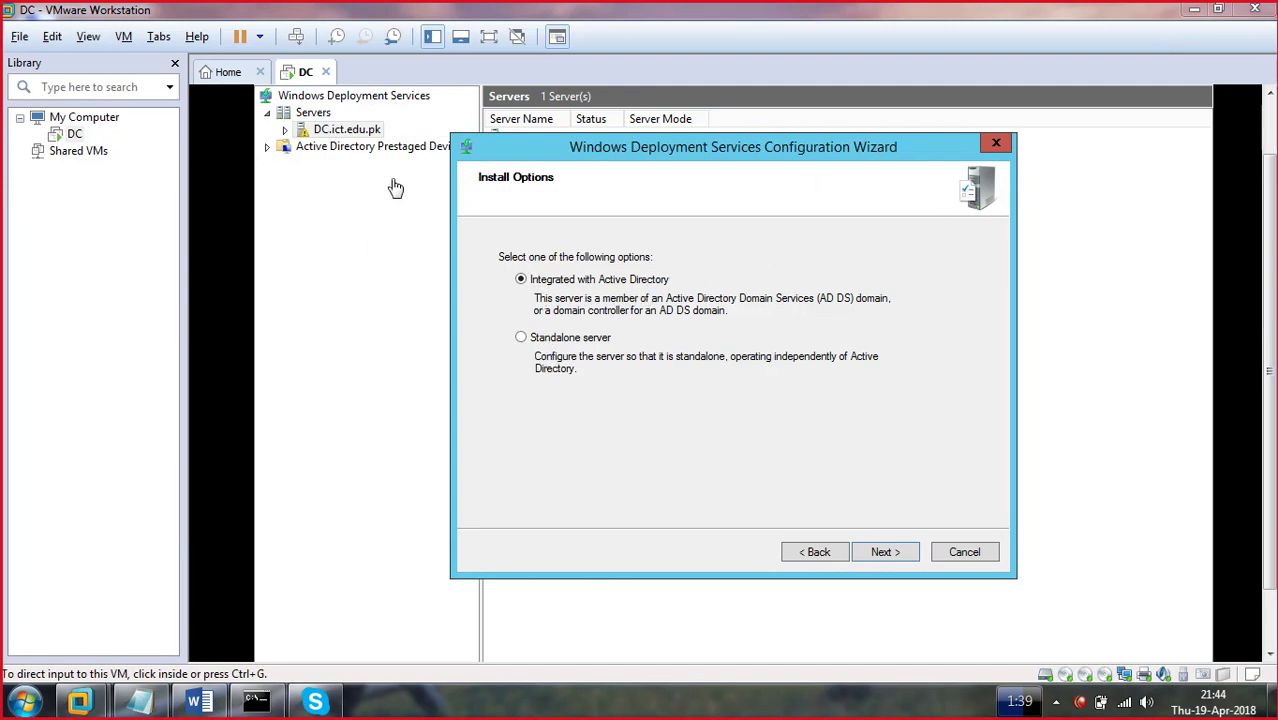
{"action": "left_click", "coordinate": [891, 560]}
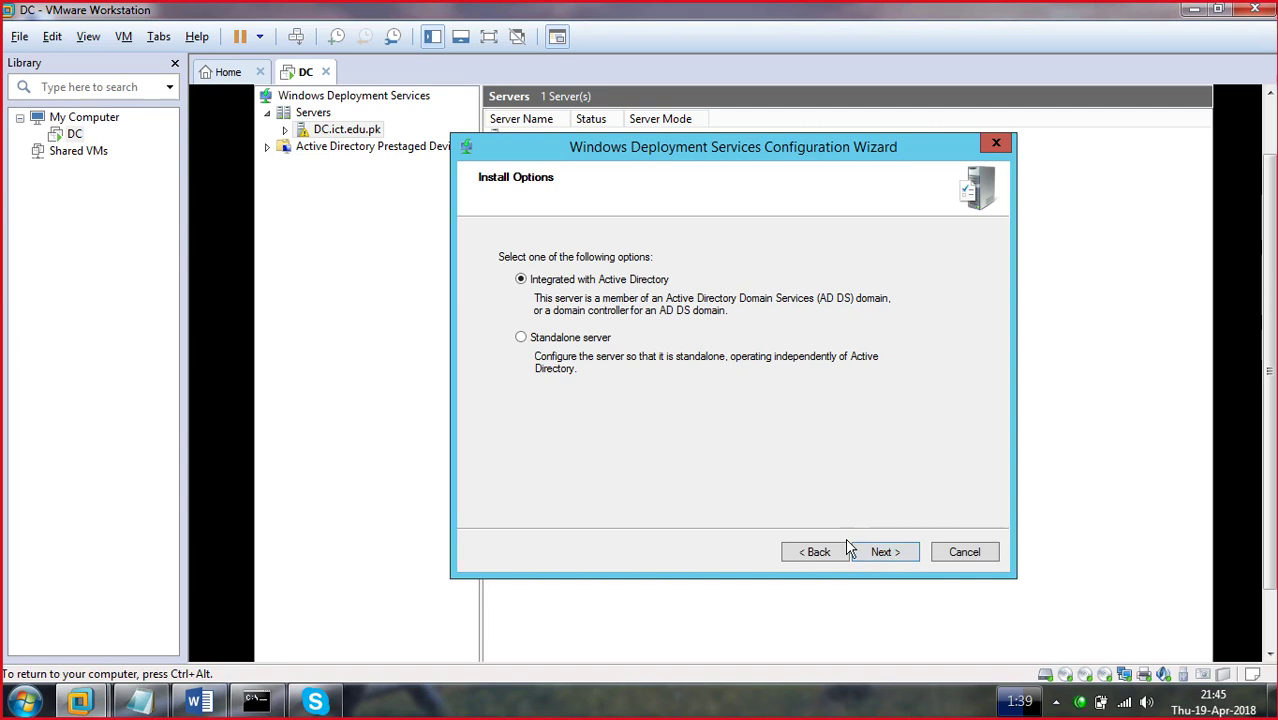
{"action": "left_click", "coordinate": [882, 557]}
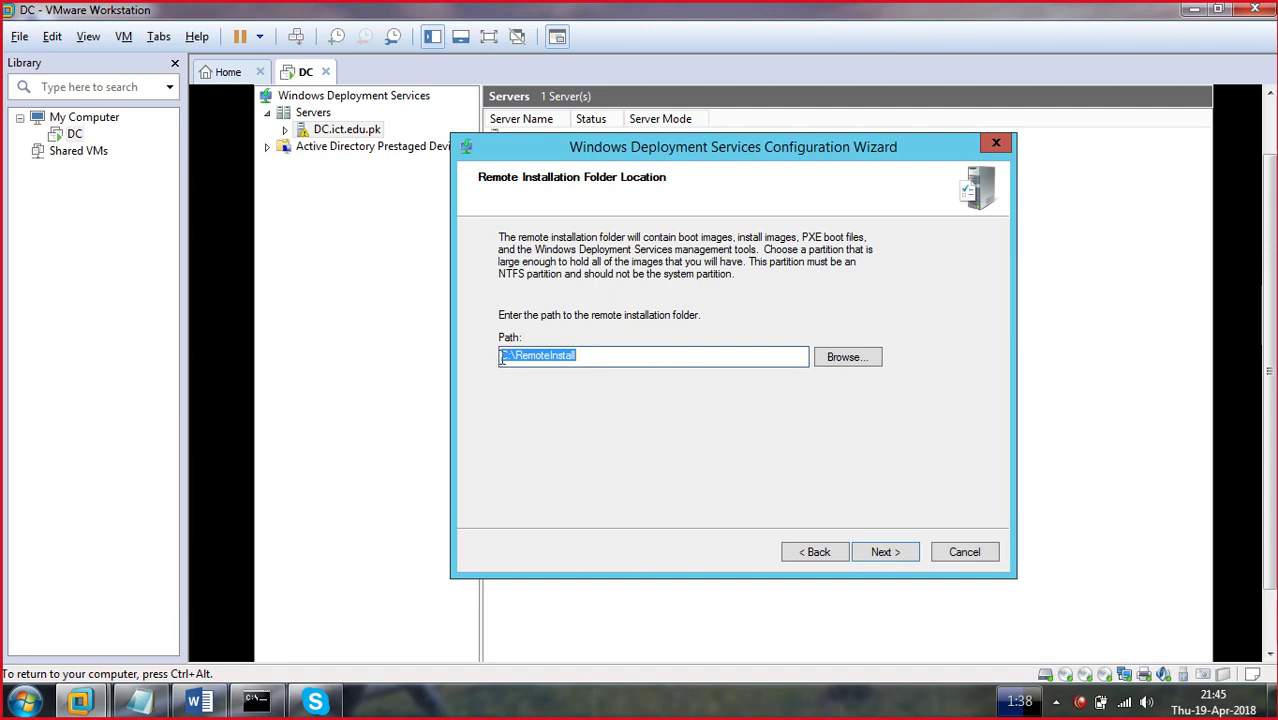
- Create a new folder named WDS on Local Disk (D:) and use it as the remote installation folder
{"action": "left_click", "coordinate": [847, 358]}
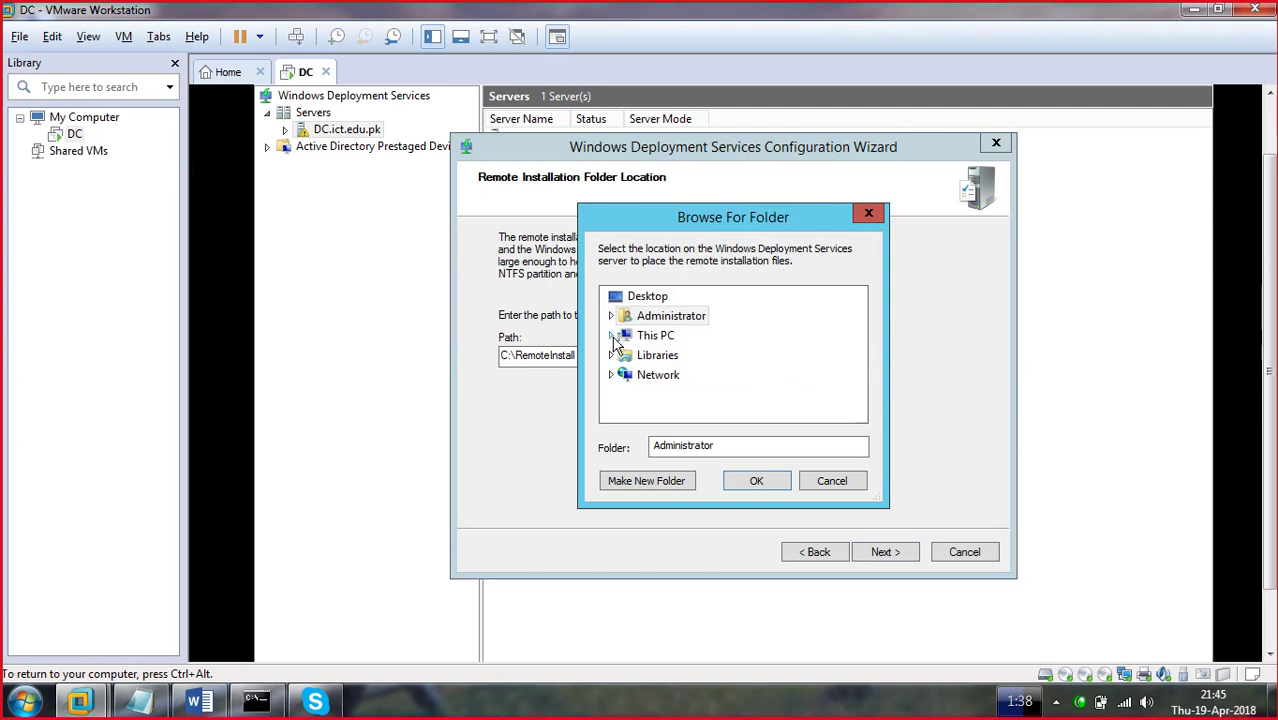
{"action": "left_click", "coordinate": [612, 336]}
{"action": "left_click_drag", "start_coordinate": [858, 336], "coordinate": [873, 388]}
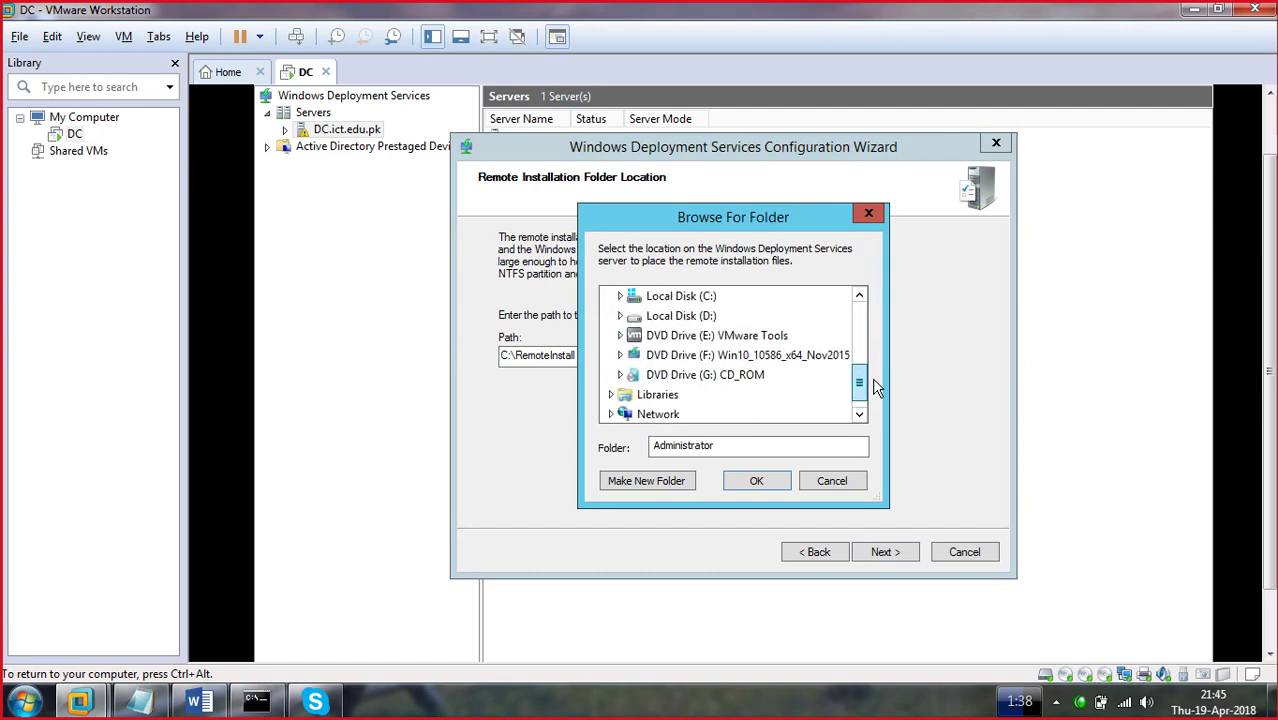
{"action": "left_click", "coordinate": [692, 316]}
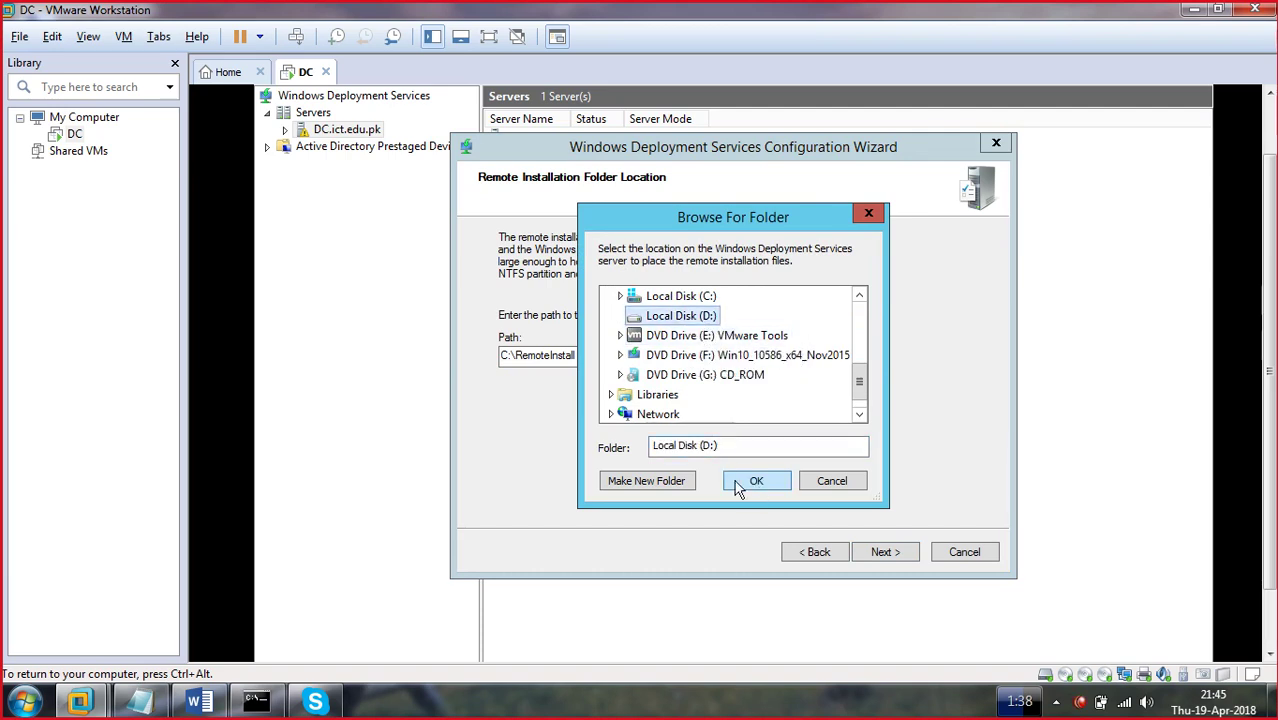
{"action": "left_click", "coordinate": [686, 482]}
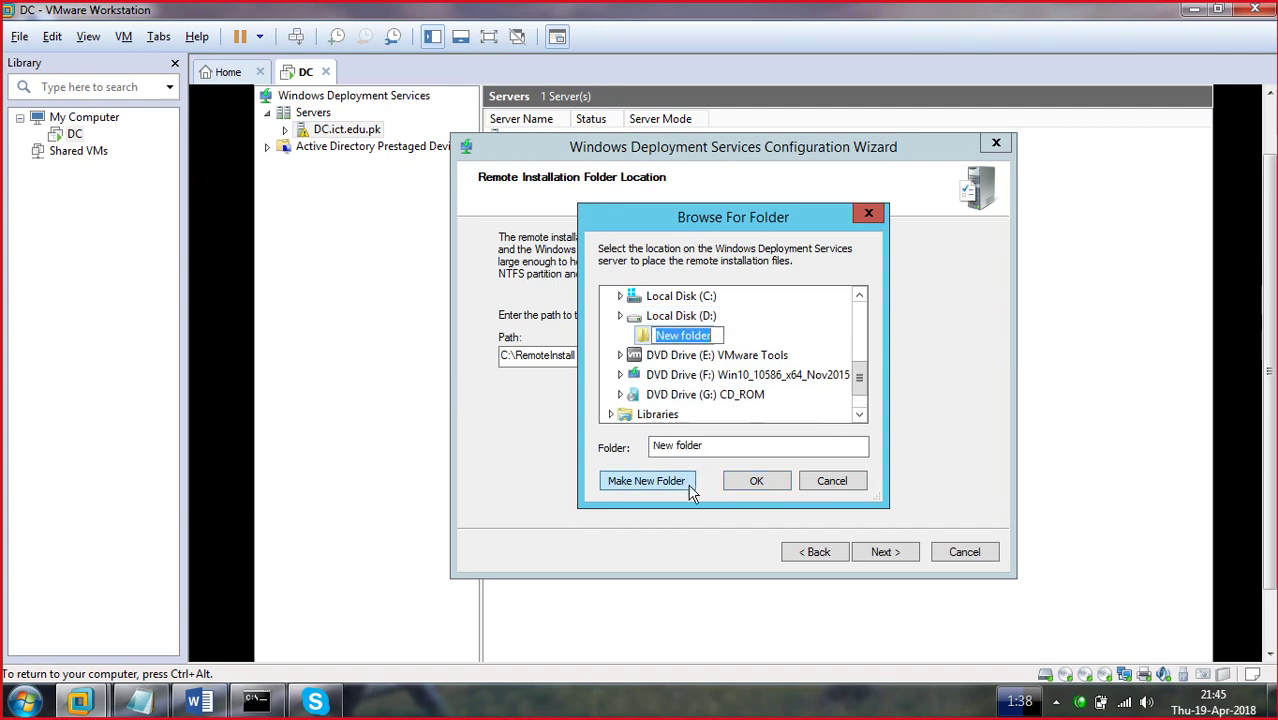
{"action": "type", "text": "WDS"}
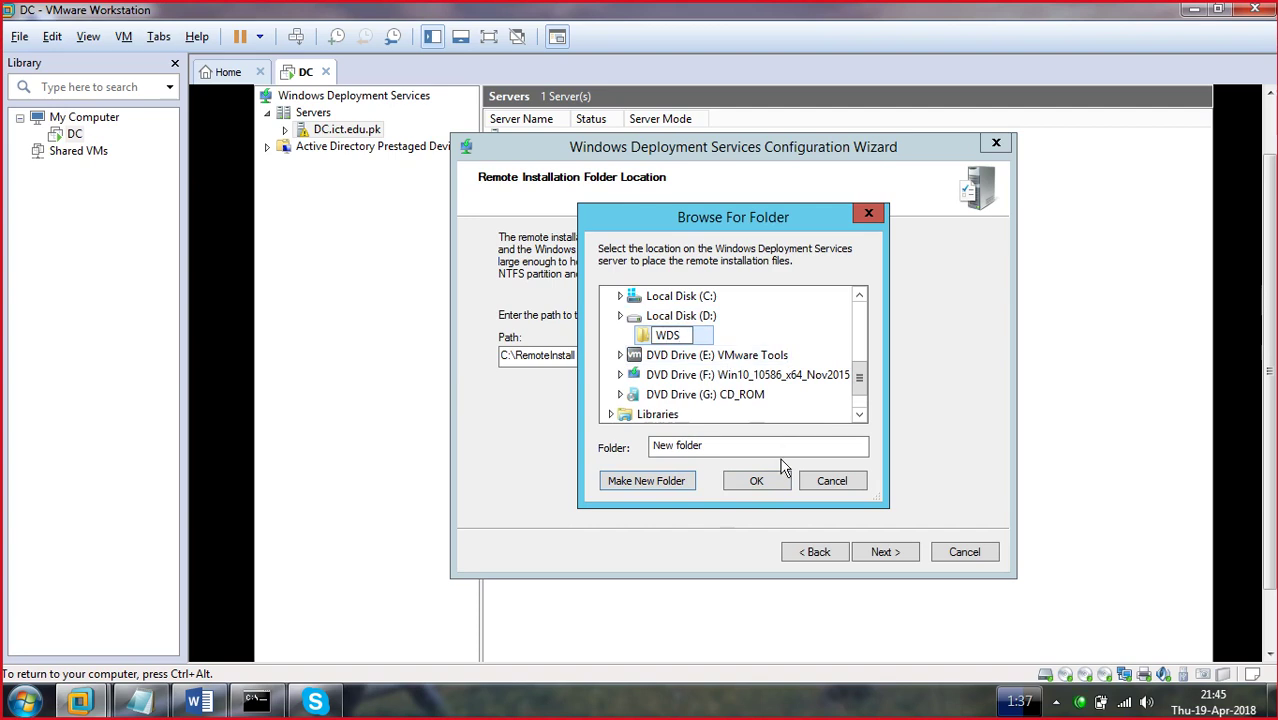
{"action": "left_click", "coordinate": [765, 480]}
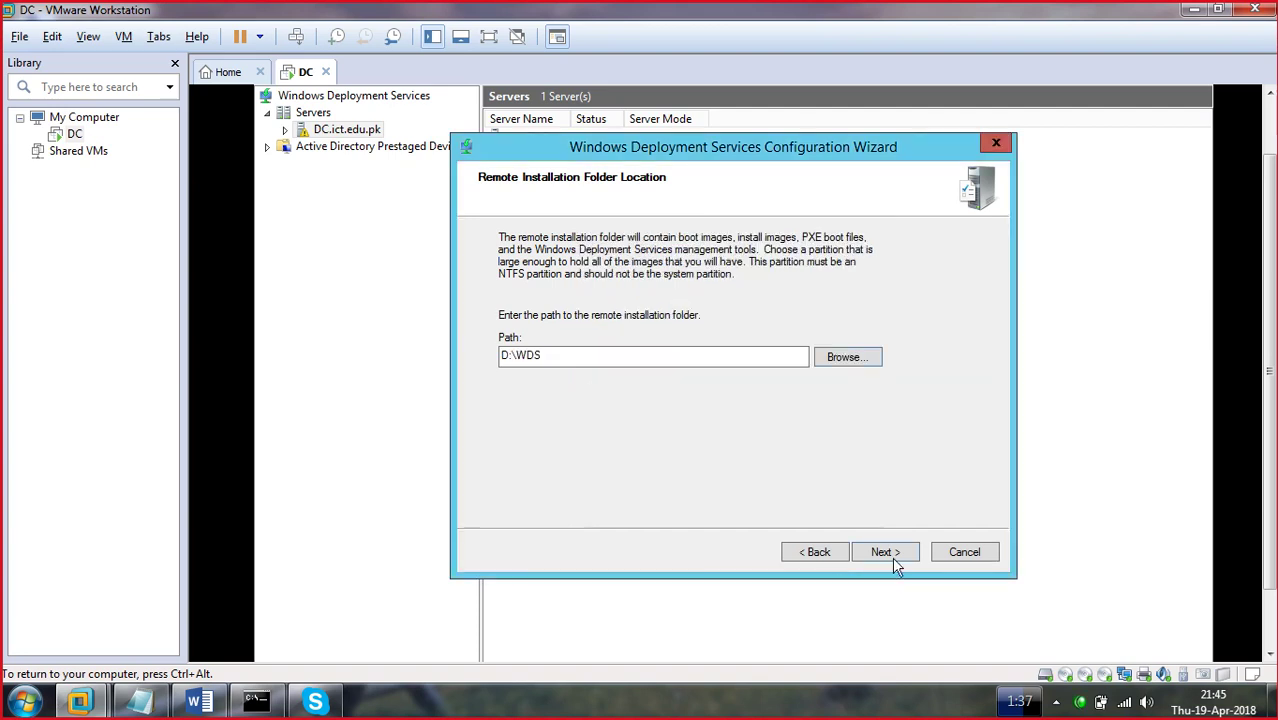
- Accept D:\WDS as the remote installation folder and continue with both Proxy DHCP options kept selected
{"action": "left_click", "coordinate": [886, 553]}
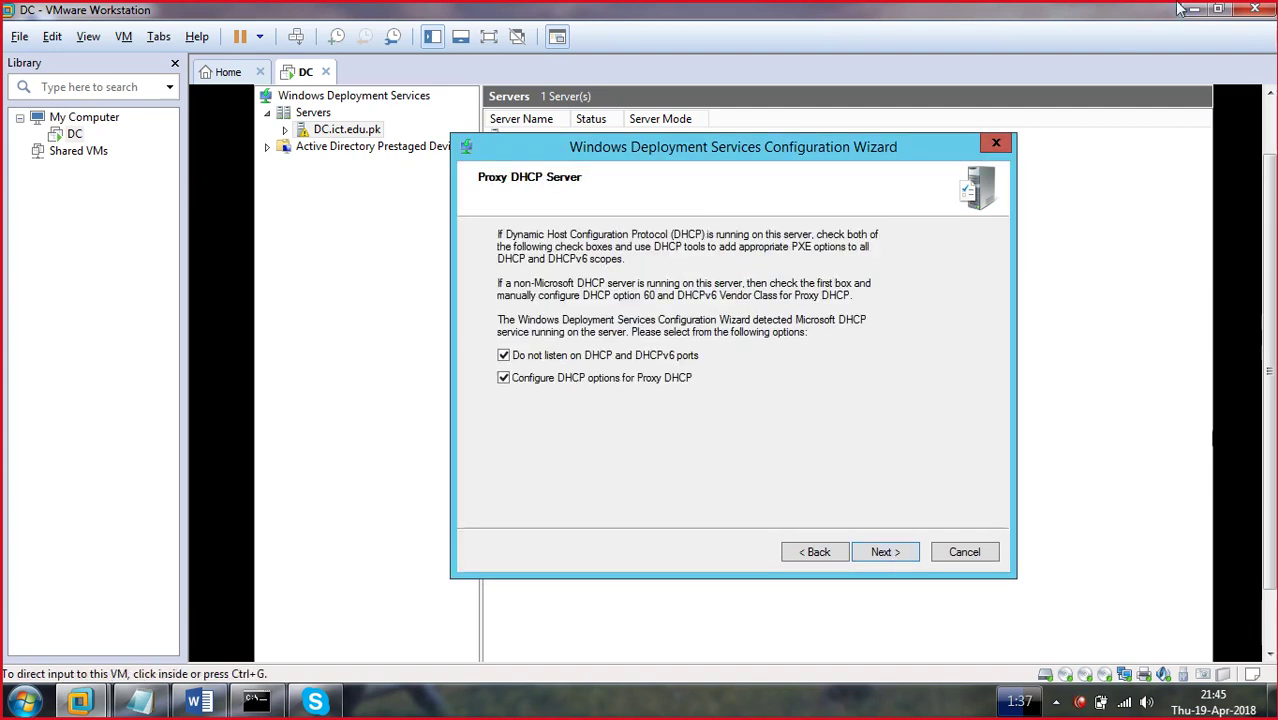
{"action": "left_click", "coordinate": [781, 400]}
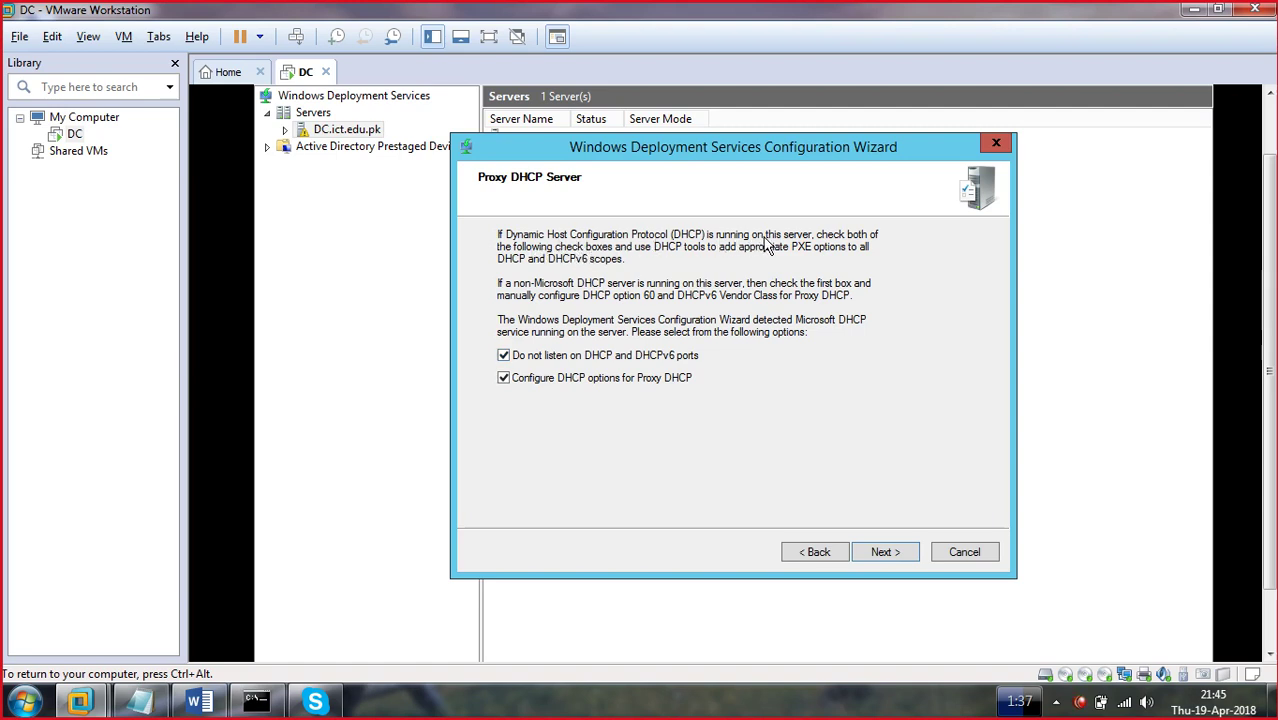
{"action": "key", "text": "ctrl+alt"}
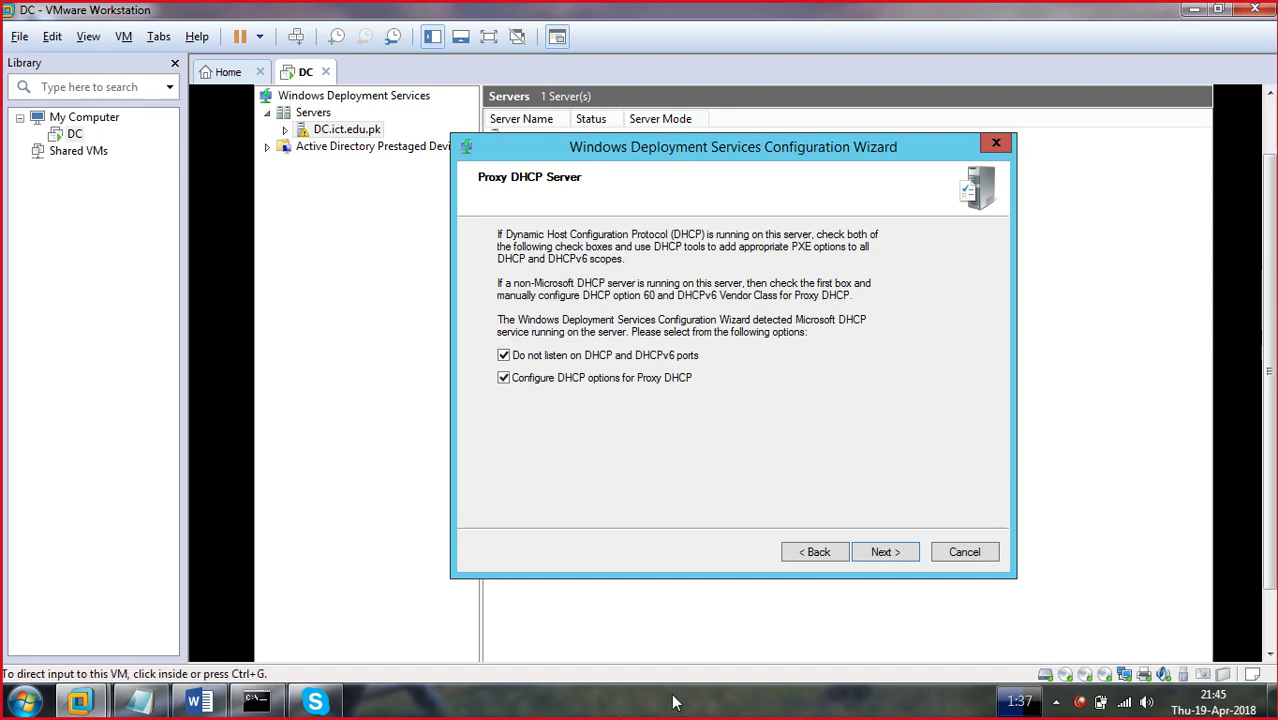
{"action": "left_click", "coordinate": [686, 714]}
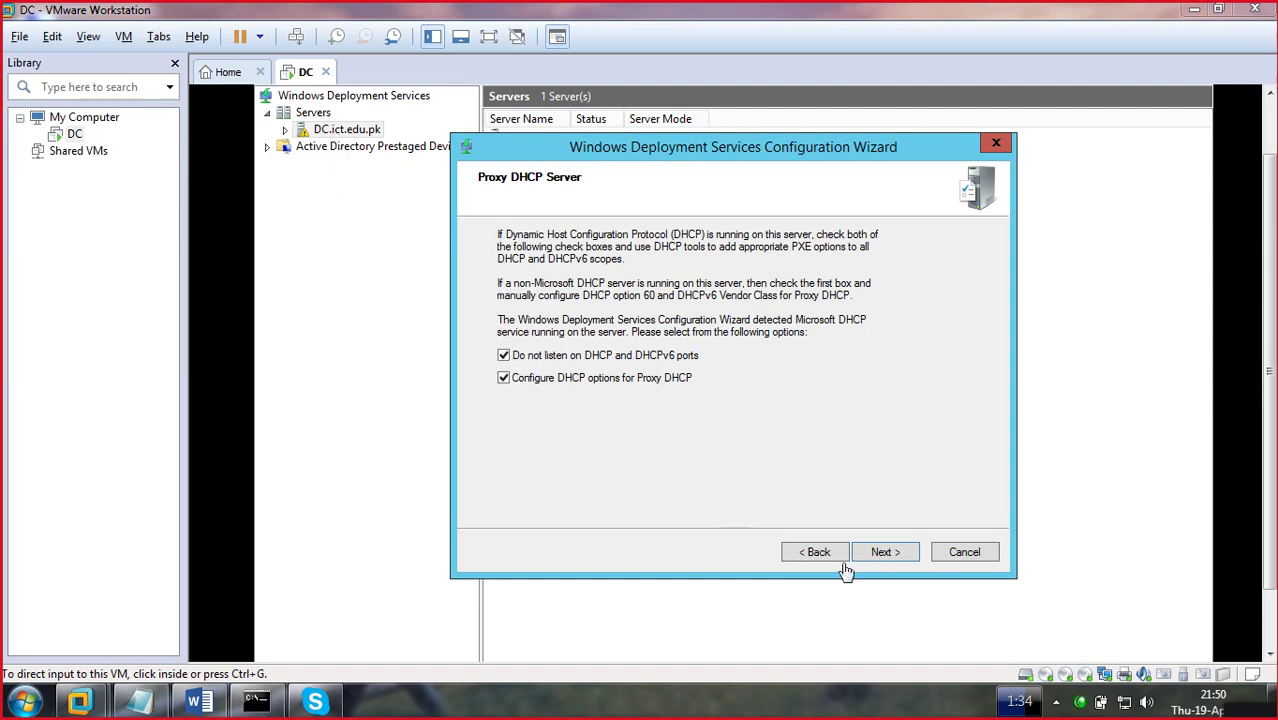
{"action": "left_click", "coordinate": [878, 558]}
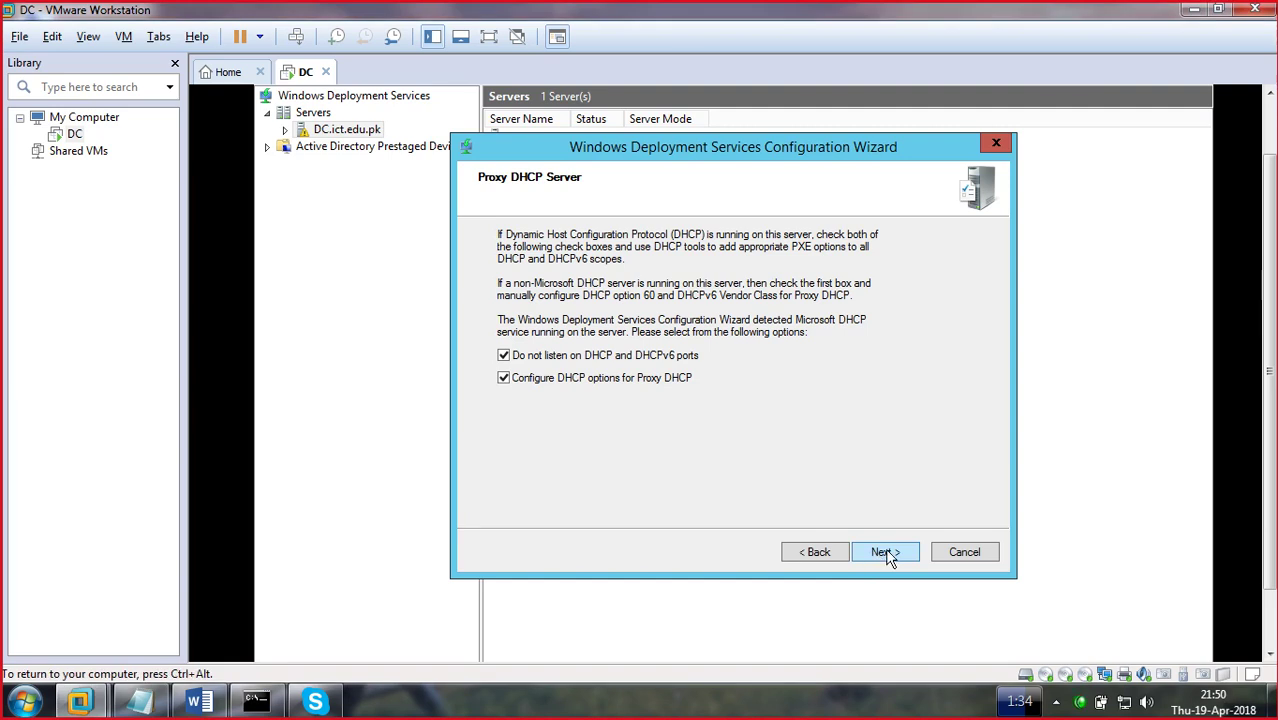
{"action": "left_click", "coordinate": [886, 552]}
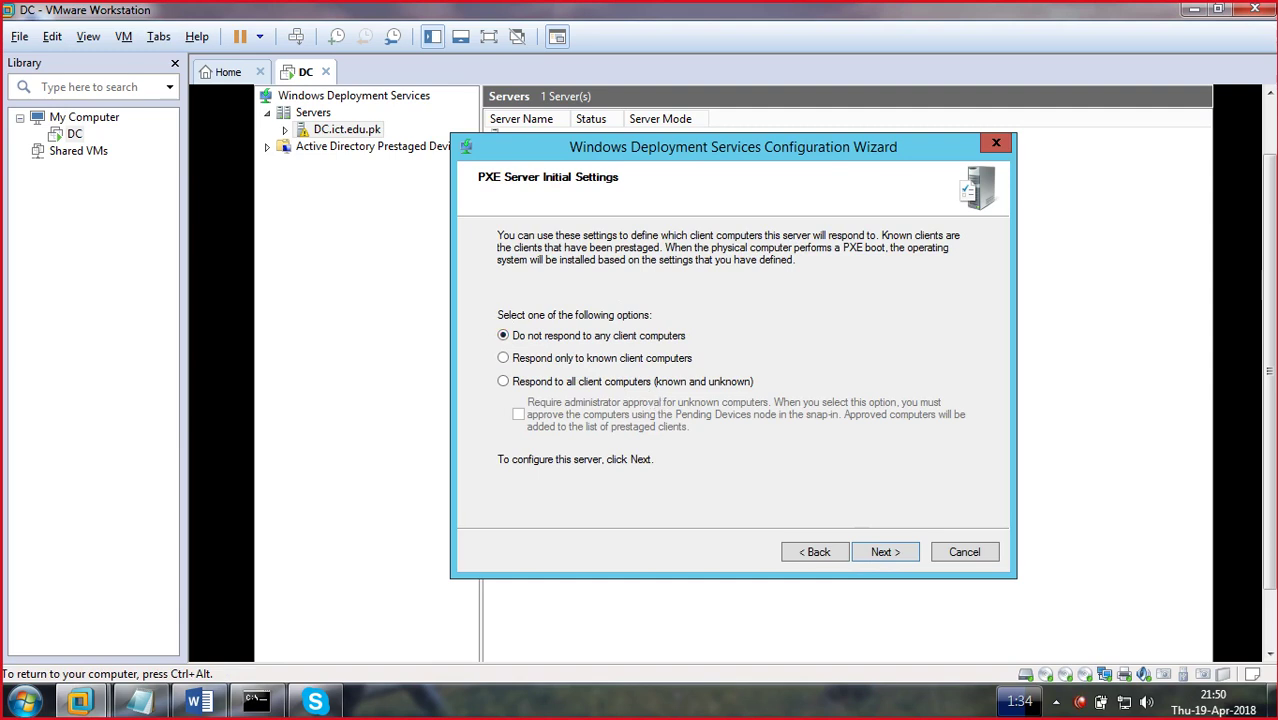
{"action": "key", "text": "ctrl+alt"}
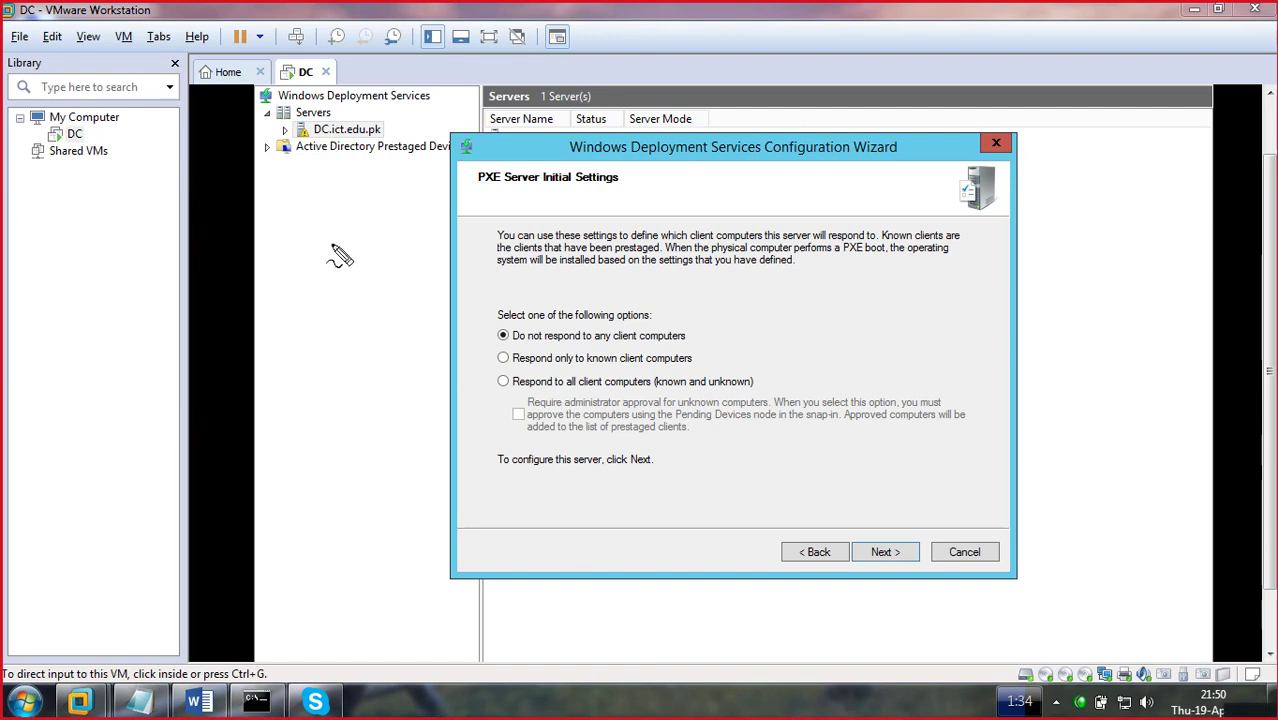
{"action": "mouse_move", "coordinate": [330, 187]}
{"action": "left_mouse_down"}
{"action": "mouse_move", "coordinate": [208, 200]}
{"action": "mouse_move", "coordinate": [225, 350]}
{"action": "left_mouse_up"}
{"action": "mouse_move", "coordinate": [333, 188]}
{"action": "left_mouse_down"}
{"action": "mouse_move", "coordinate": [351, 322]}
{"action": "mouse_move", "coordinate": [210, 330]}
{"action": "mouse_move", "coordinate": [285, 420]}
{"action": "left_mouse_up"}
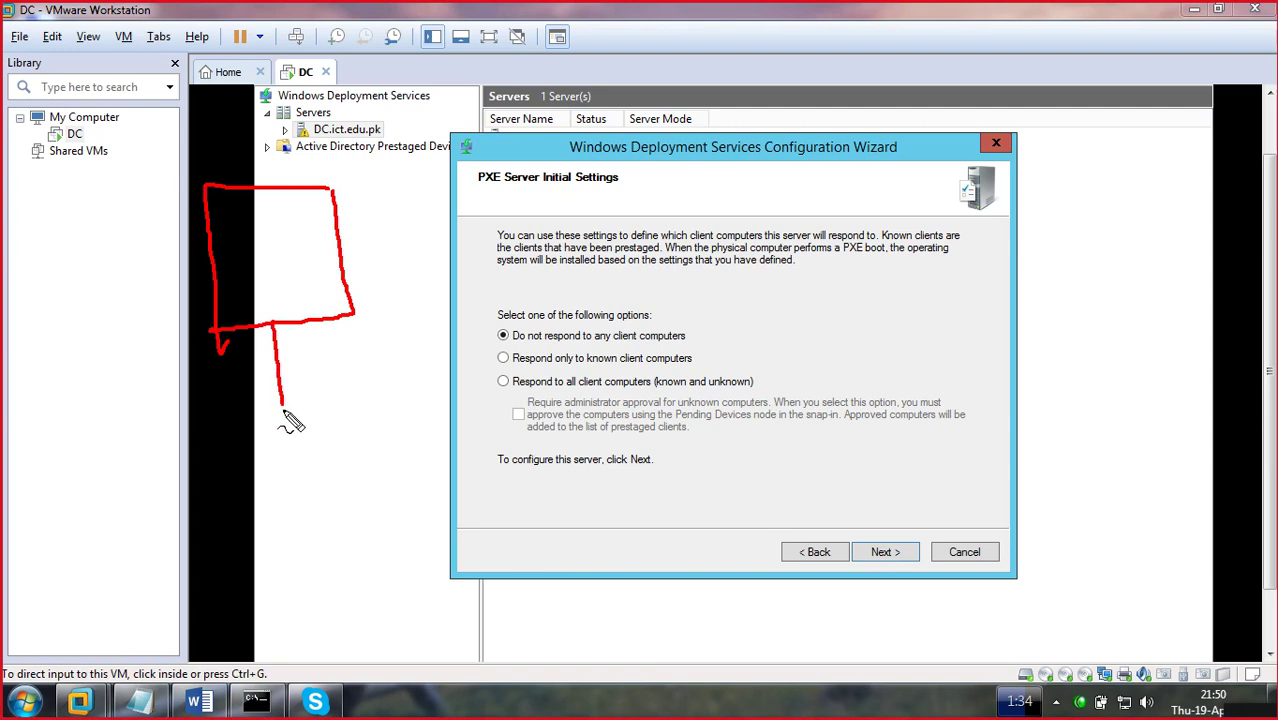
{"action": "left_click_drag", "start_coordinate": [436, 428], "coordinate": [68, 436]}
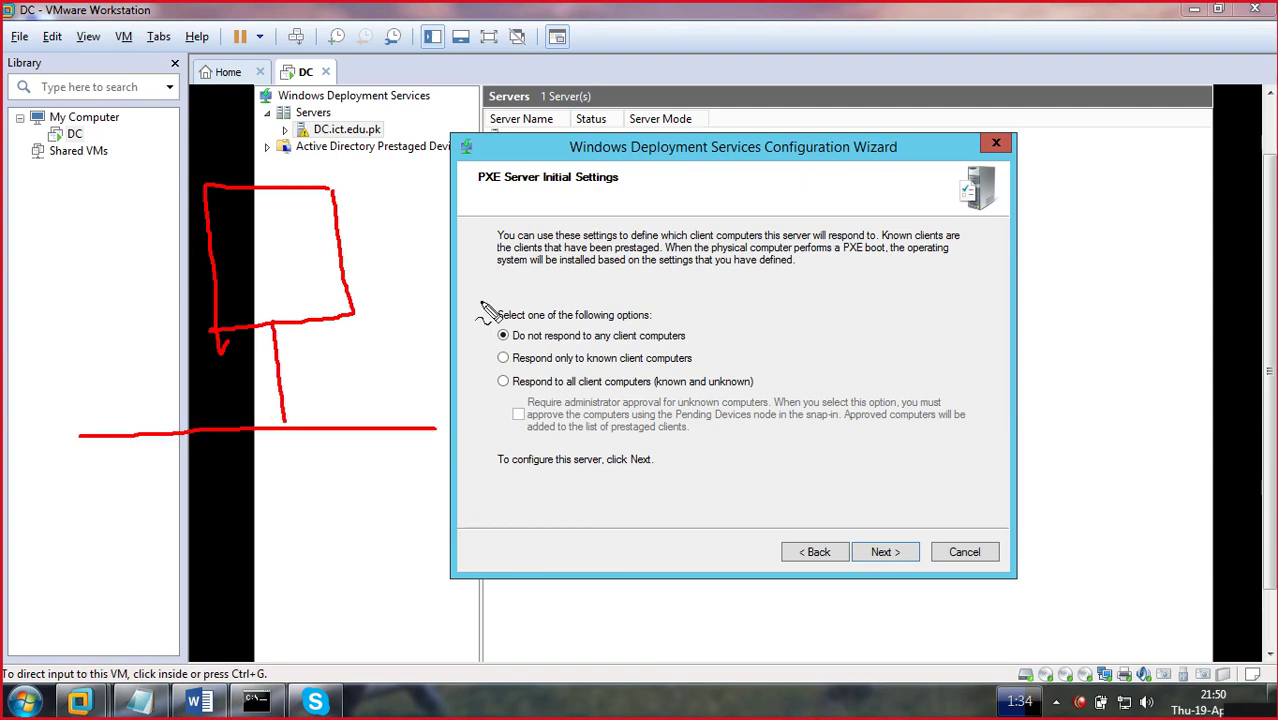
{"action": "mouse_move", "coordinate": [147, 432]}
{"action": "left_mouse_down"}
{"action": "mouse_move", "coordinate": [143, 508]}
{"action": "mouse_move", "coordinate": [123, 508]}
{"action": "mouse_move", "coordinate": [163, 522]}
{"action": "mouse_move", "coordinate": [148, 490]}
{"action": "left_mouse_up"}
{"action": "mouse_move", "coordinate": [258, 430]}
{"action": "left_mouse_down"}
{"action": "mouse_move", "coordinate": [285, 520]}
{"action": "mouse_move", "coordinate": [272, 528]}
{"action": "mouse_move", "coordinate": [330, 572]}
{"action": "mouse_move", "coordinate": [308, 510]}
{"action": "mouse_move", "coordinate": [385, 452]}
{"action": "left_mouse_up"}
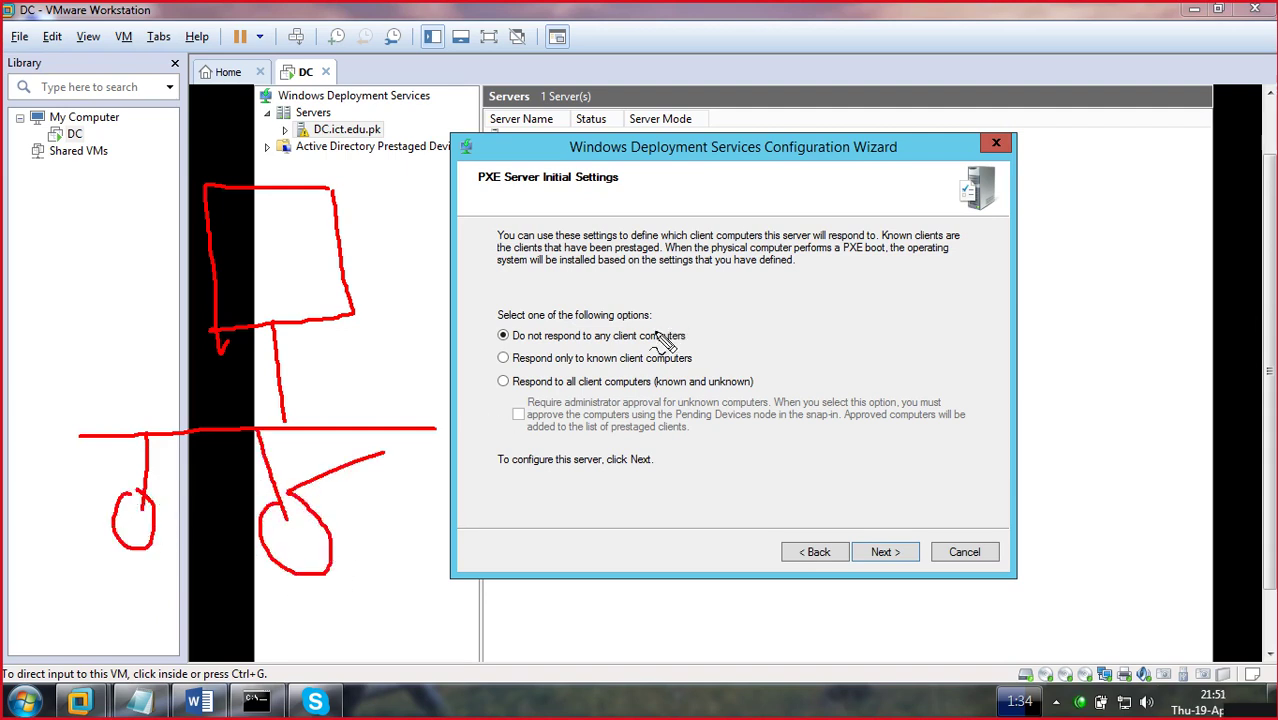
{"action": "left_click_drag", "start_coordinate": [401, 193], "coordinate": [375, 268]}
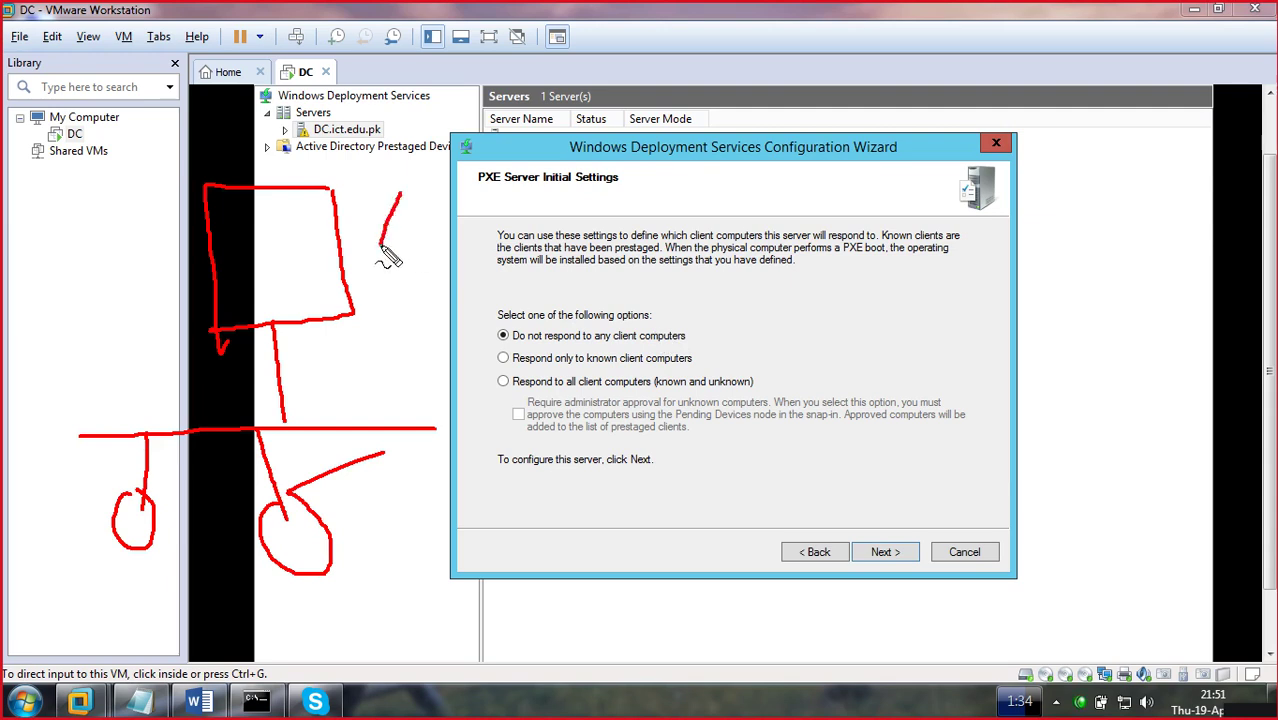
{"action": "mouse_move", "coordinate": [358, 200]}
{"action": "left_mouse_down"}
{"action": "mouse_move", "coordinate": [410, 268]}
{"action": "mouse_move", "coordinate": [360, 289]}
{"action": "mouse_move", "coordinate": [415, 290]}
{"action": "left_mouse_up"}
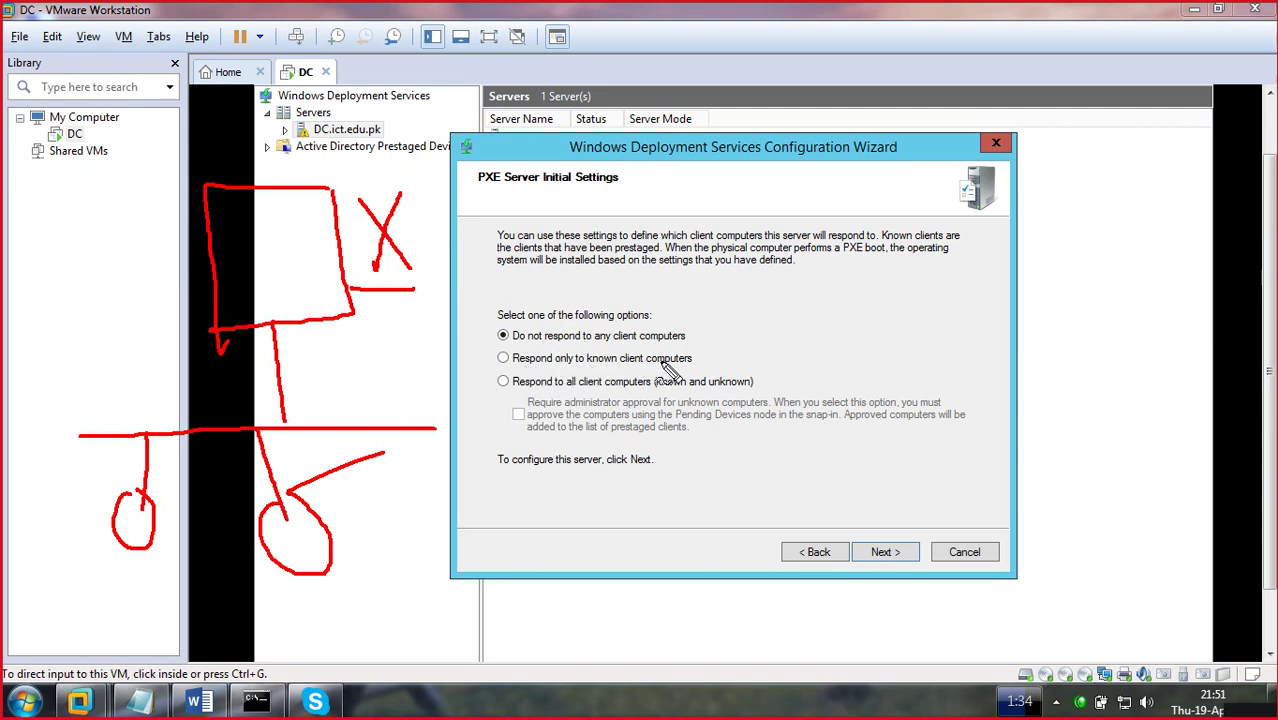
{"action": "left_click_drag", "start_coordinate": [514, 361], "coordinate": [554, 350]}
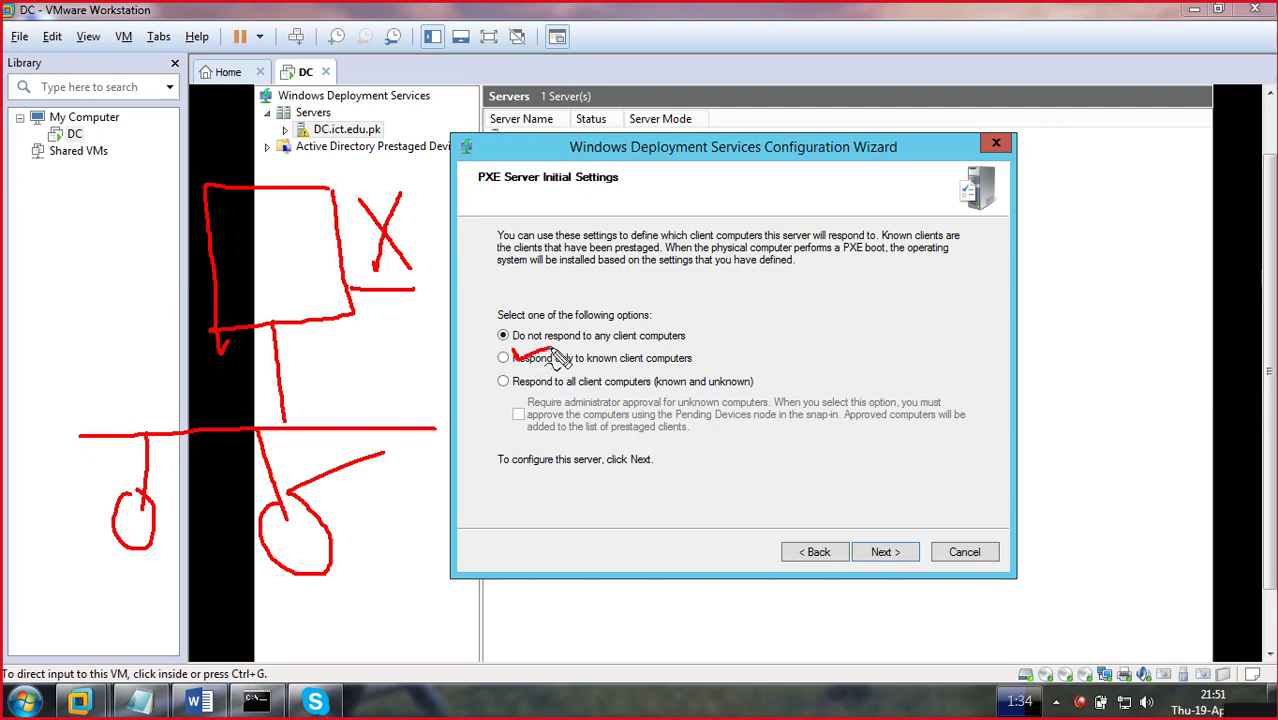
{"action": "mouse_move", "coordinate": [106, 566]}
{"action": "left_mouse_down"}
{"action": "mouse_move", "coordinate": [120, 603]}
{"action": "mouse_move", "coordinate": [177, 557]}
{"action": "mouse_move", "coordinate": [176, 578]}
{"action": "mouse_move", "coordinate": [205, 572]}
{"action": "mouse_move", "coordinate": [212, 542]}
{"action": "mouse_move", "coordinate": [228, 588]}
{"action": "mouse_move", "coordinate": [222, 566]}
{"action": "mouse_move", "coordinate": [236, 556]}
{"action": "mouse_move", "coordinate": [200, 550]}
{"action": "left_mouse_up"}
{"action": "mouse_move", "coordinate": [60, 456]}
{"action": "left_mouse_down"}
{"action": "mouse_move", "coordinate": [76, 486]}
{"action": "mouse_move", "coordinate": [152, 424]}
{"action": "left_mouse_up"}
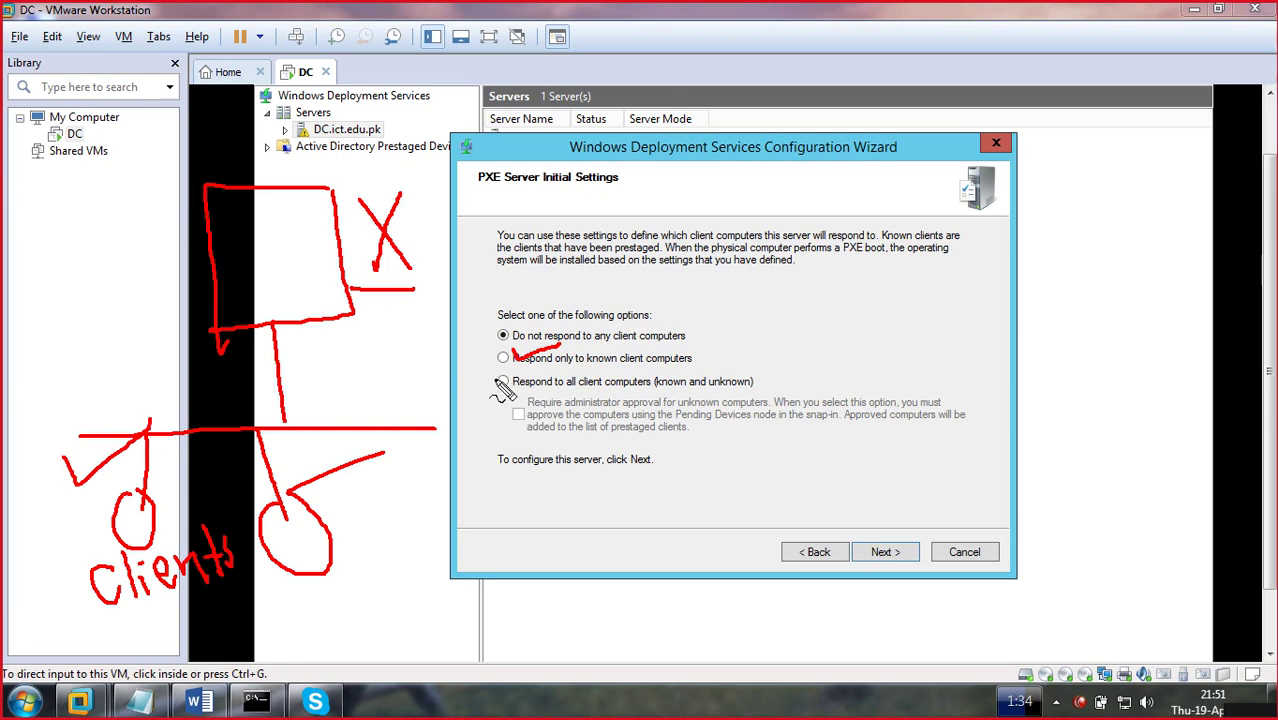
{"action": "mouse_move", "coordinate": [503, 380]}
{"action": "left_mouse_down"}
{"action": "mouse_move", "coordinate": [516, 390]}
{"action": "mouse_move", "coordinate": [566, 370]}
{"action": "left_mouse_up"}
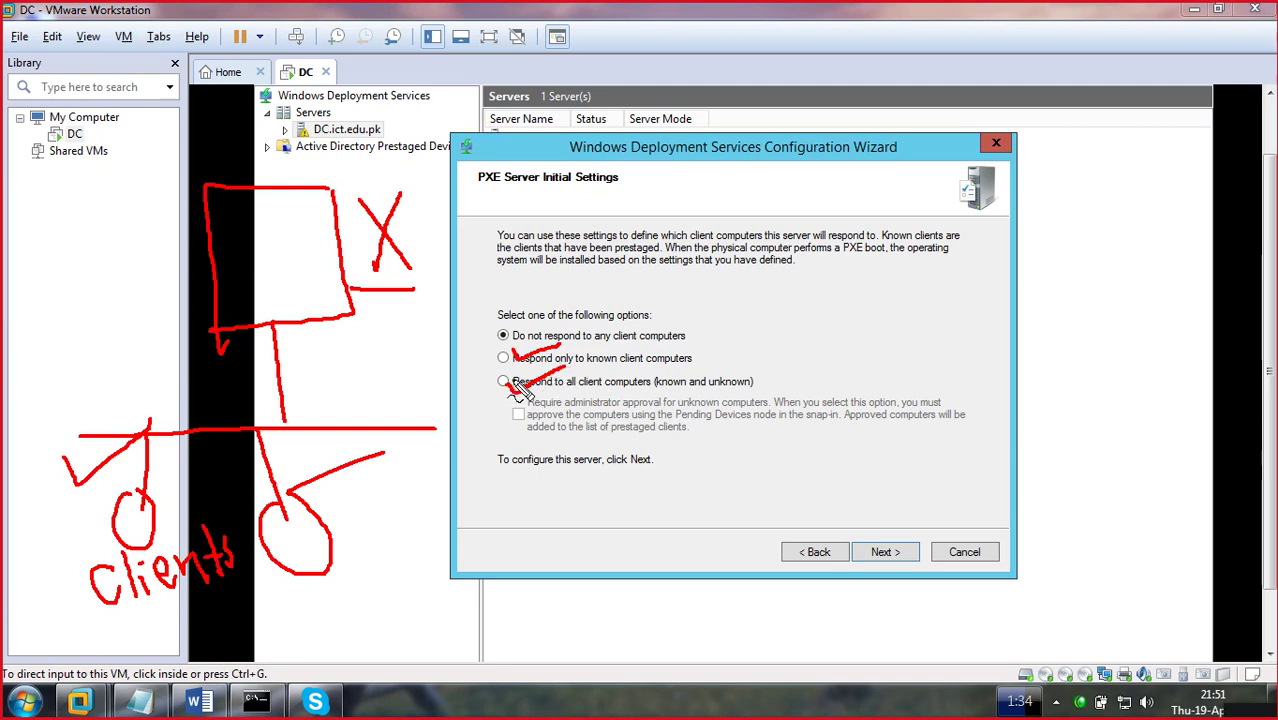
{"action": "key", "text": "Escape"}
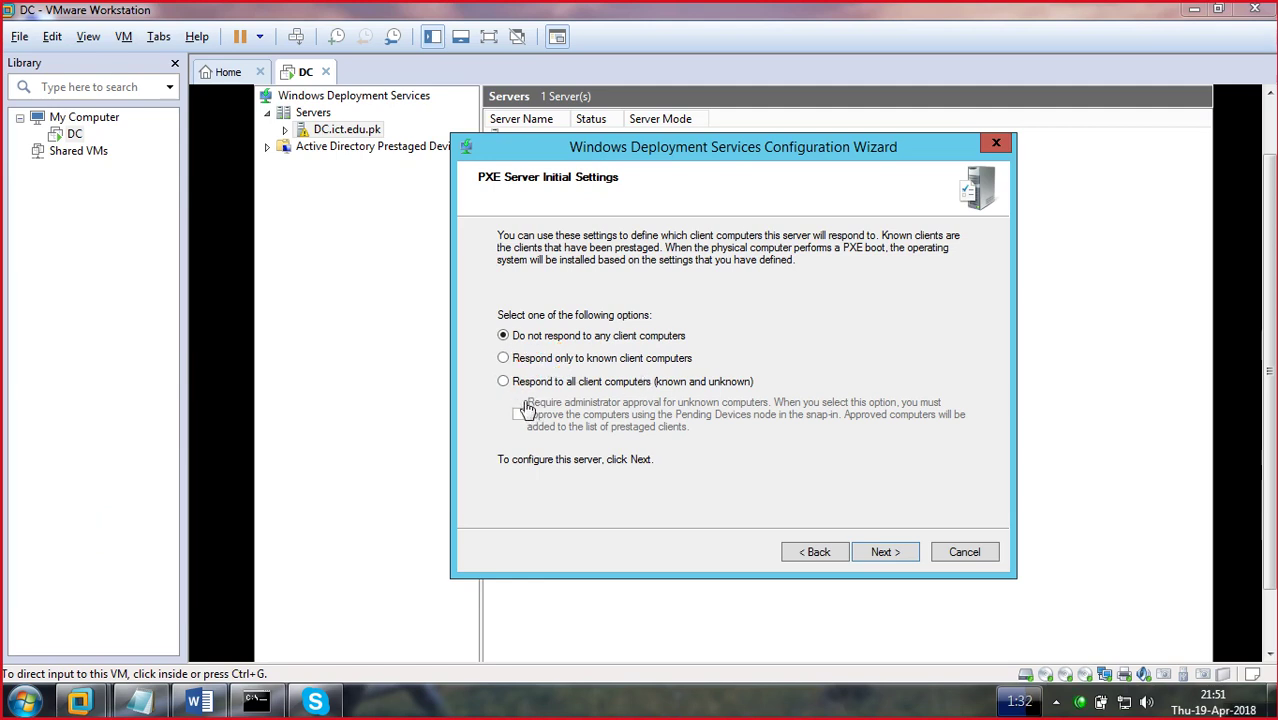
- Set the PXE server's initial response to Respond to all client computers (known and unknown)
{"action": "left_click", "coordinate": [504, 386]}
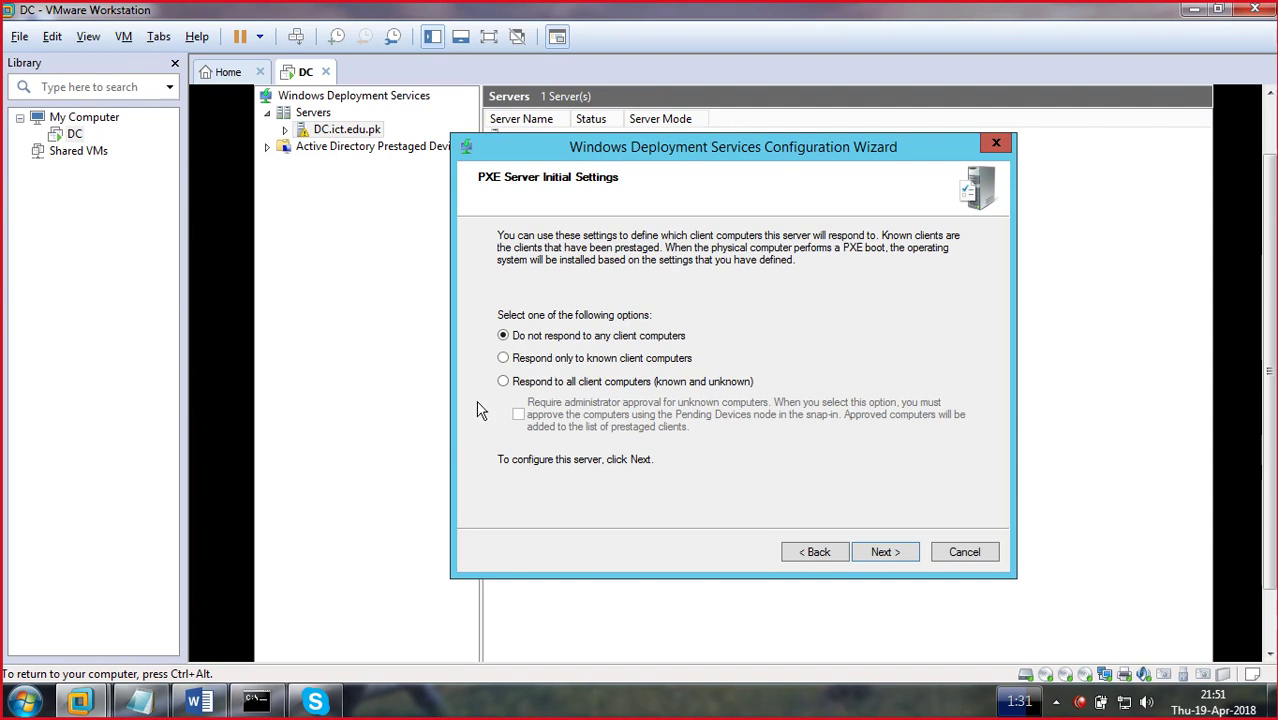
{"action": "left_click", "coordinate": [504, 382]}
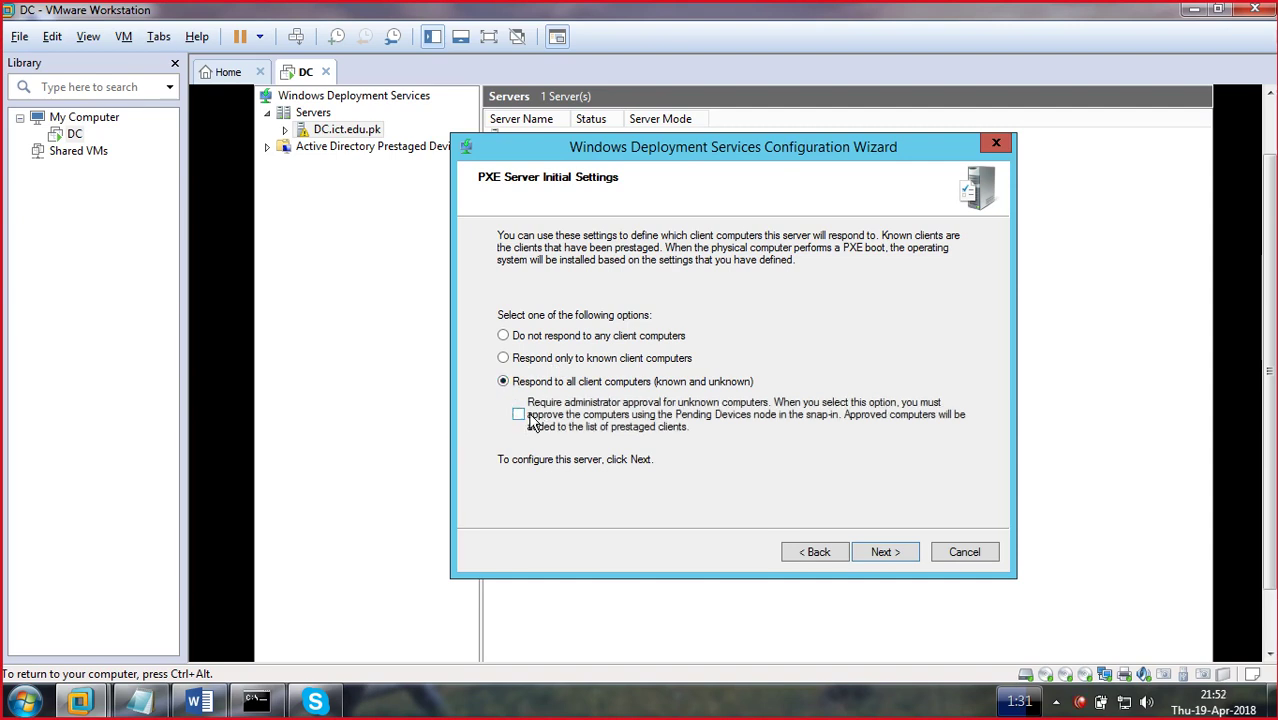
{"action": "key", "text": "ctrl+alt"}
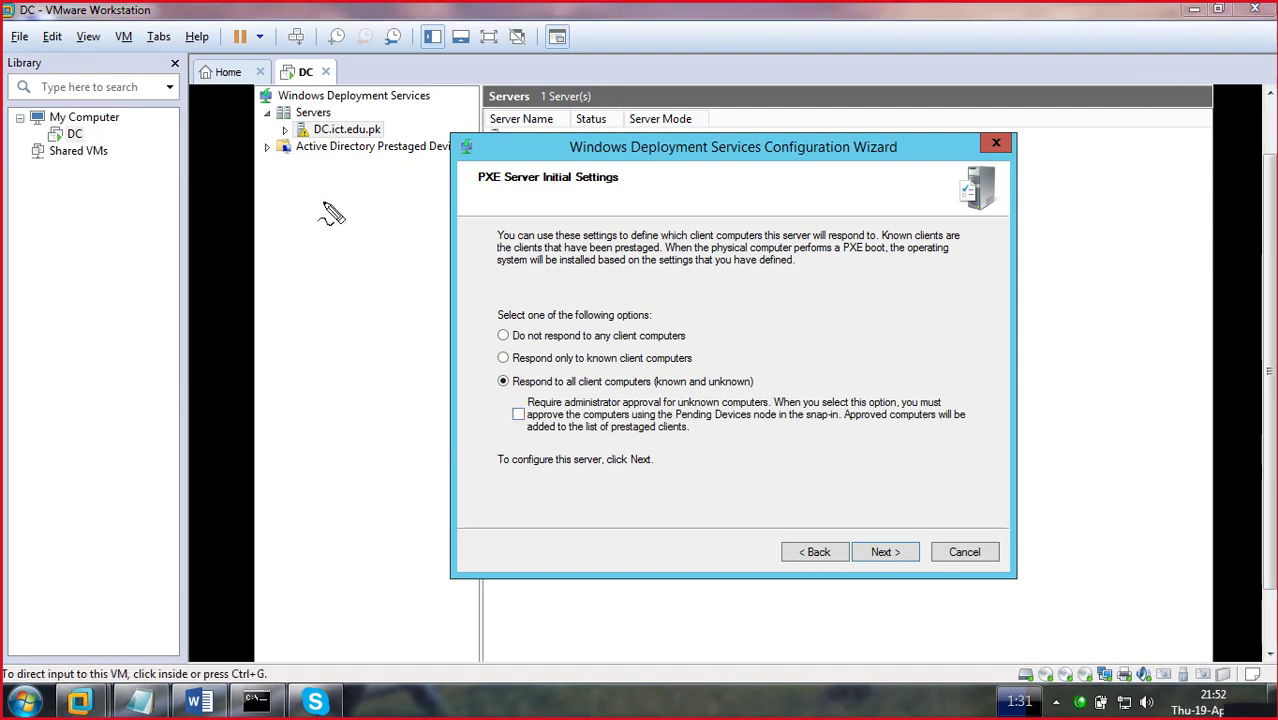
{"action": "mouse_move", "coordinate": [324, 192]}
{"action": "left_mouse_down"}
{"action": "mouse_move", "coordinate": [256, 200]}
{"action": "mouse_move", "coordinate": [270, 310]}
{"action": "mouse_move", "coordinate": [329, 210]}
{"action": "mouse_move", "coordinate": [356, 298]}
{"action": "mouse_move", "coordinate": [268, 306]}
{"action": "mouse_move", "coordinate": [310, 390]}
{"action": "mouse_move", "coordinate": [366, 393]}
{"action": "mouse_move", "coordinate": [116, 386]}
{"action": "mouse_move", "coordinate": [121, 448]}
{"action": "mouse_move", "coordinate": [96, 455]}
{"action": "mouse_move", "coordinate": [112, 470]}
{"action": "mouse_move", "coordinate": [120, 432]}
{"action": "left_mouse_up"}
{"action": "mouse_move", "coordinate": [166, 388]}
{"action": "left_mouse_down"}
{"action": "mouse_move", "coordinate": [192, 482]}
{"action": "mouse_move", "coordinate": [181, 443]}
{"action": "left_mouse_up"}
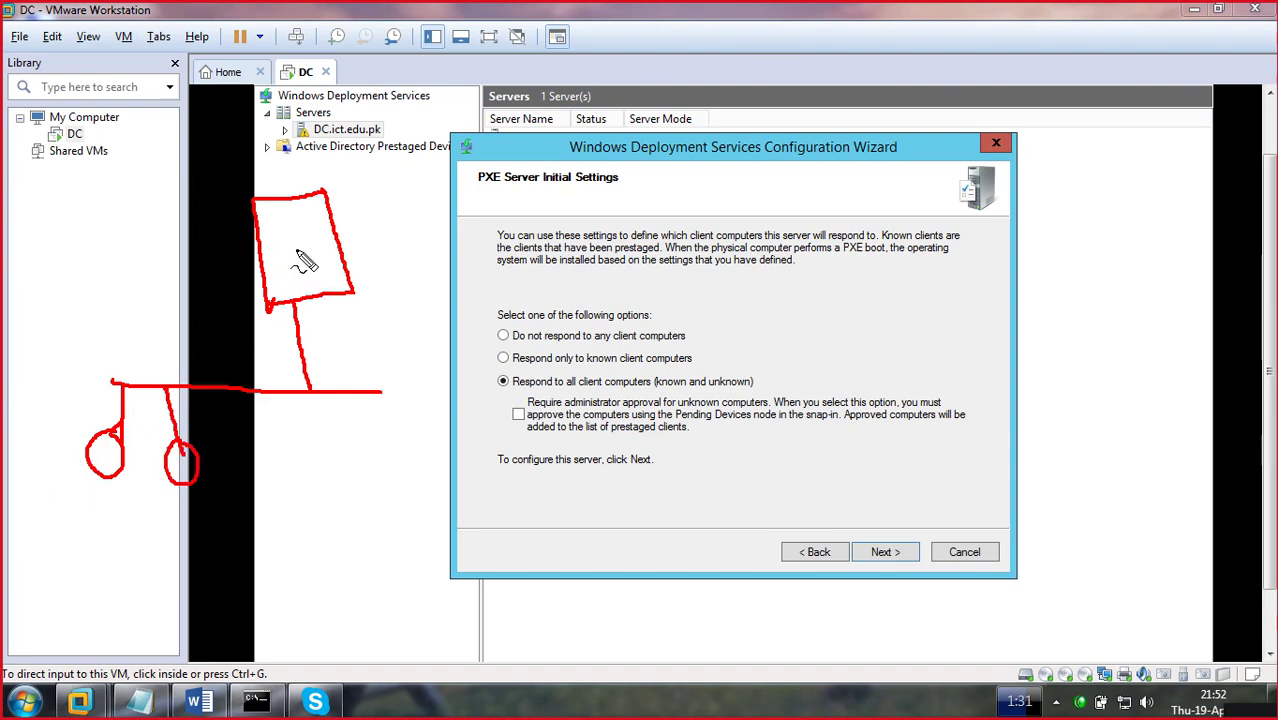
{"action": "left_click_drag", "start_coordinate": [60, 413], "coordinate": [106, 390]}
{"action": "left_click_drag", "start_coordinate": [156, 433], "coordinate": [191, 423]}
{"action": "mouse_move", "coordinate": [245, 392]}
{"action": "left_mouse_down"}
{"action": "mouse_move", "coordinate": [260, 472]}
{"action": "mouse_move", "coordinate": [248, 479]}
{"action": "mouse_move", "coordinate": [277, 474]}
{"action": "mouse_move", "coordinate": [277, 455]}
{"action": "left_mouse_up"}
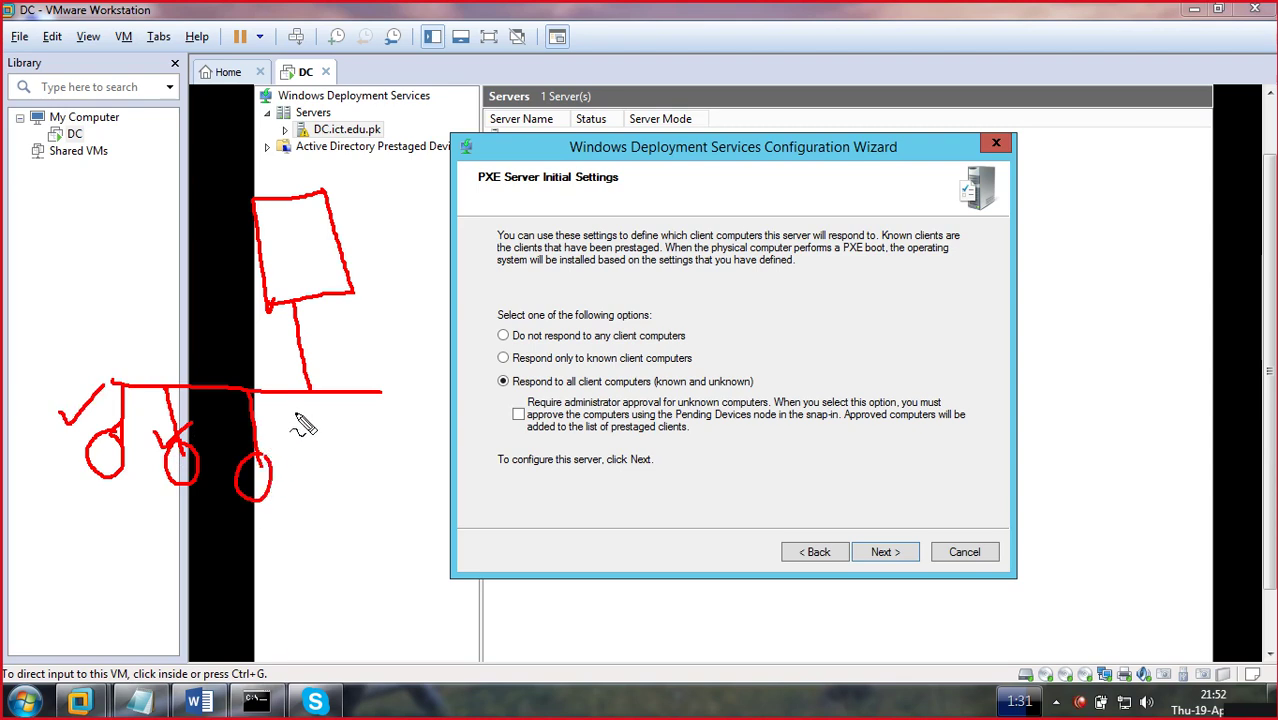
{"action": "mouse_move", "coordinate": [322, 415]}
{"action": "left_mouse_down"}
{"action": "mouse_move", "coordinate": [338, 455]}
{"action": "mouse_move", "coordinate": [314, 480]}
{"action": "mouse_move", "coordinate": [346, 490]}
{"action": "mouse_move", "coordinate": [342, 456]}
{"action": "mouse_move", "coordinate": [346, 506]}
{"action": "left_mouse_up"}
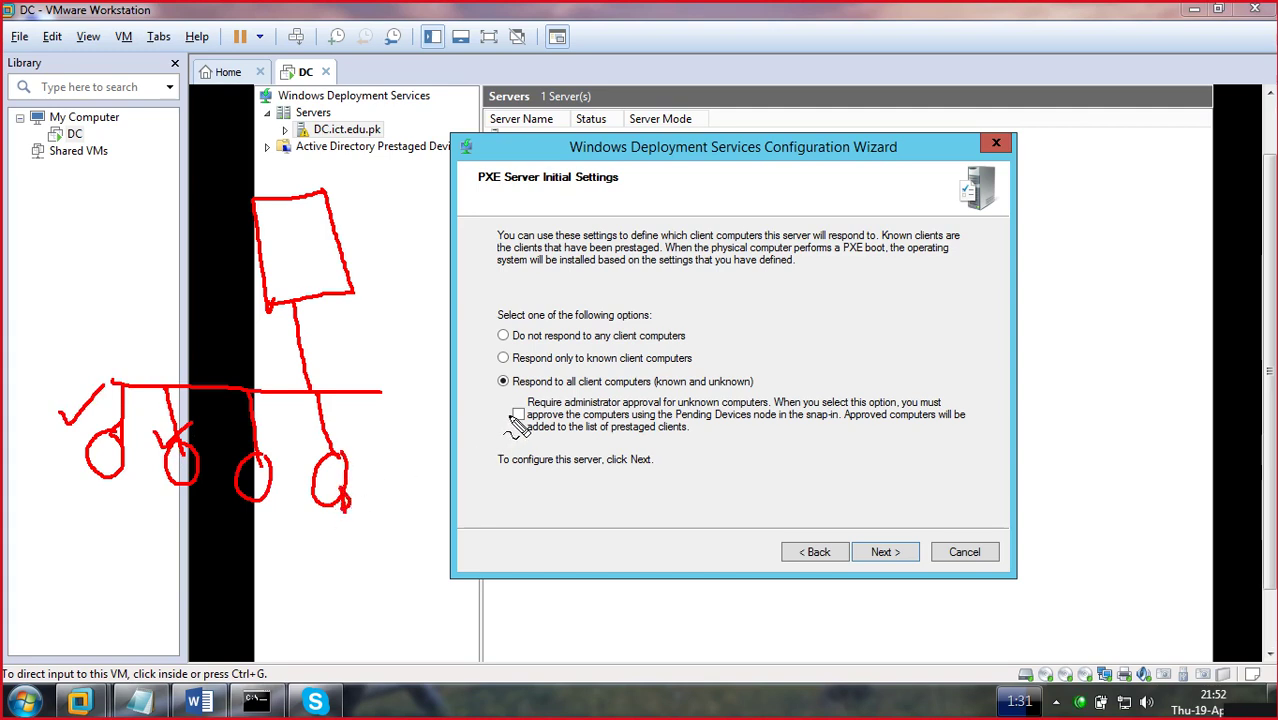
{"action": "left_click_drag", "start_coordinate": [516, 414], "coordinate": [580, 391]}
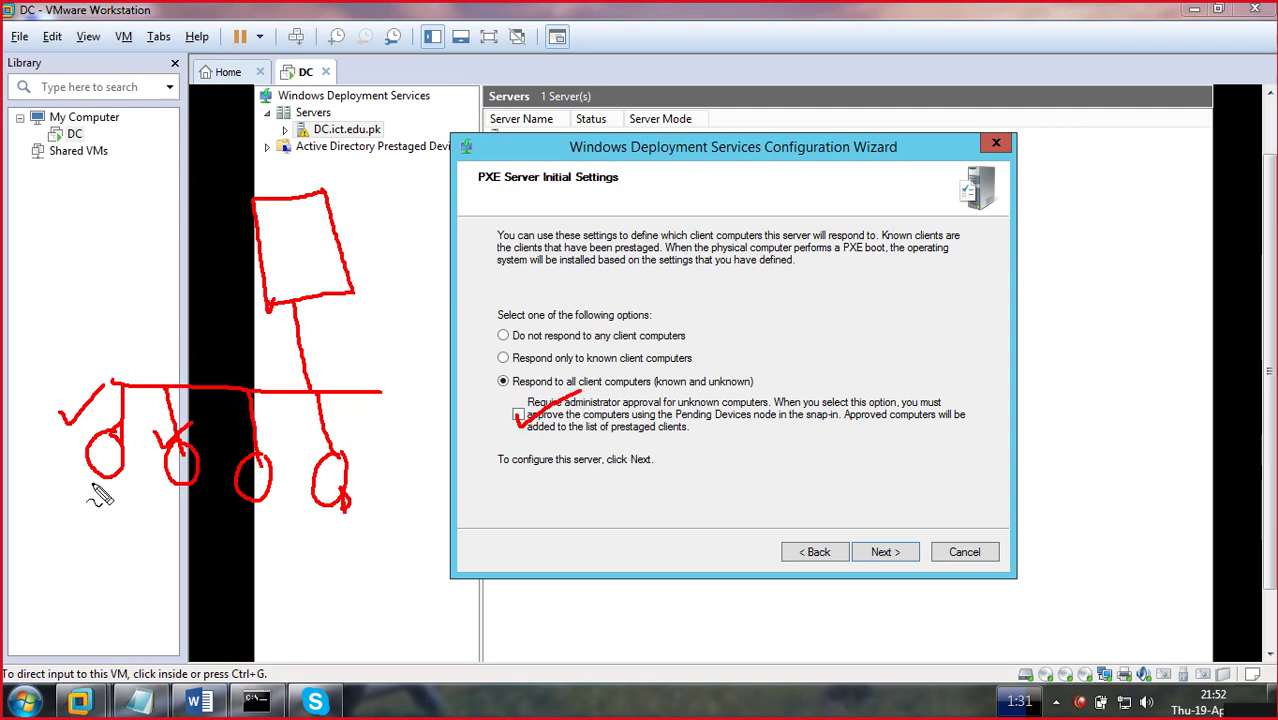
{"action": "mouse_move", "coordinate": [88, 482]}
{"action": "left_mouse_down"}
{"action": "mouse_move", "coordinate": [66, 372]}
{"action": "mouse_move", "coordinate": [240, 262]}
{"action": "mouse_move", "coordinate": [249, 288]}
{"action": "left_mouse_up"}
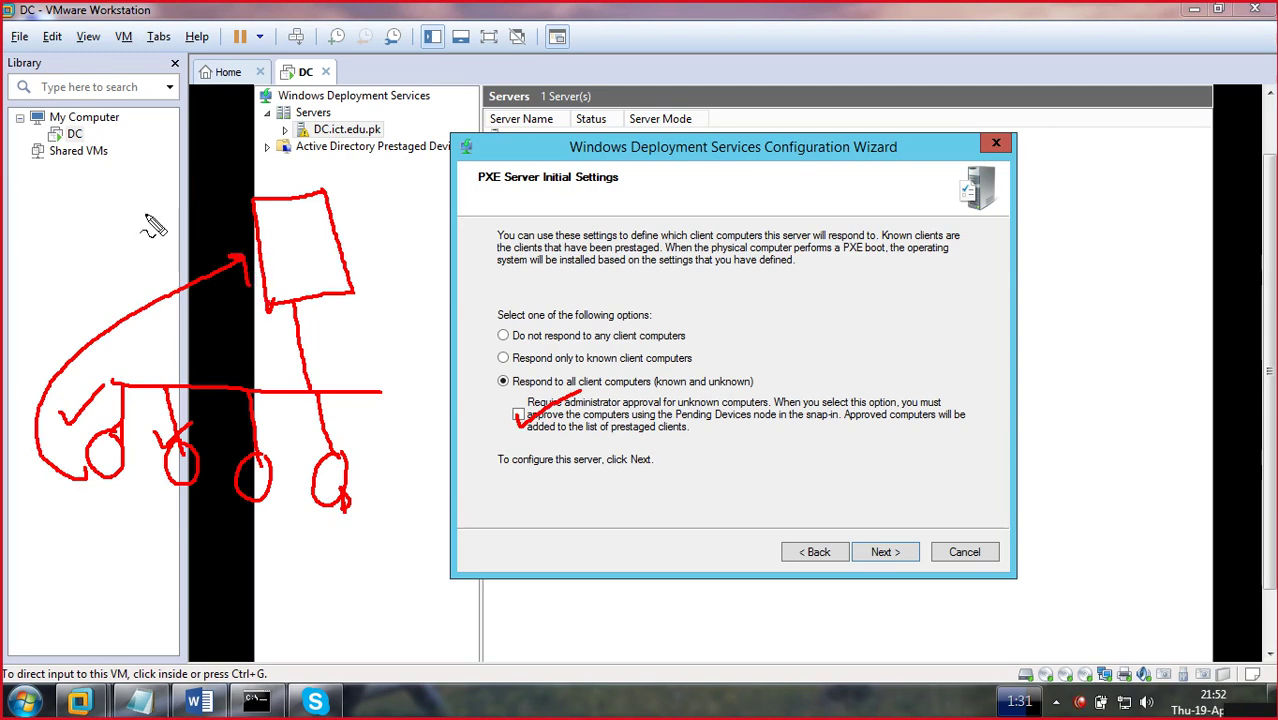
{"action": "left_click_drag", "start_coordinate": [118, 212], "coordinate": [182, 188]}
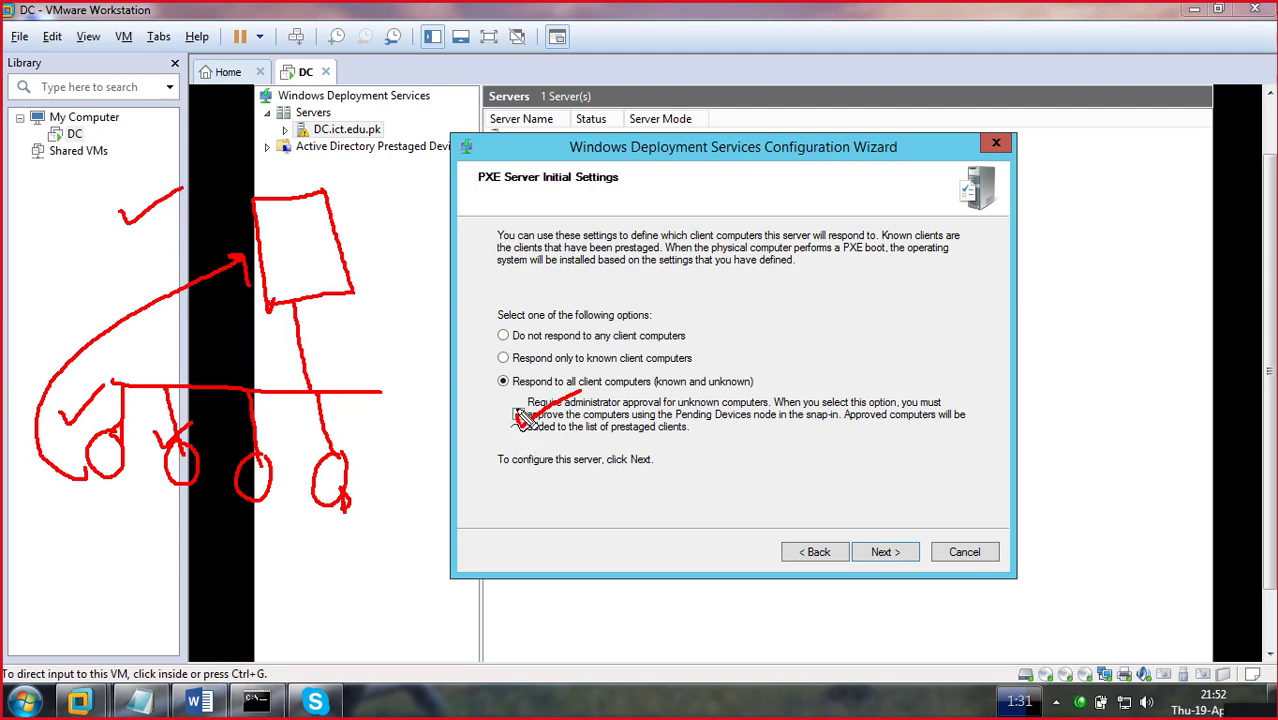
{"action": "left_click_drag", "start_coordinate": [516, 412], "coordinate": [521, 425]}
{"action": "mouse_move", "coordinate": [347, 484]}
{"action": "left_mouse_down"}
{"action": "mouse_move", "coordinate": [420, 420]}
{"action": "mouse_move", "coordinate": [366, 266]}
{"action": "left_mouse_up"}
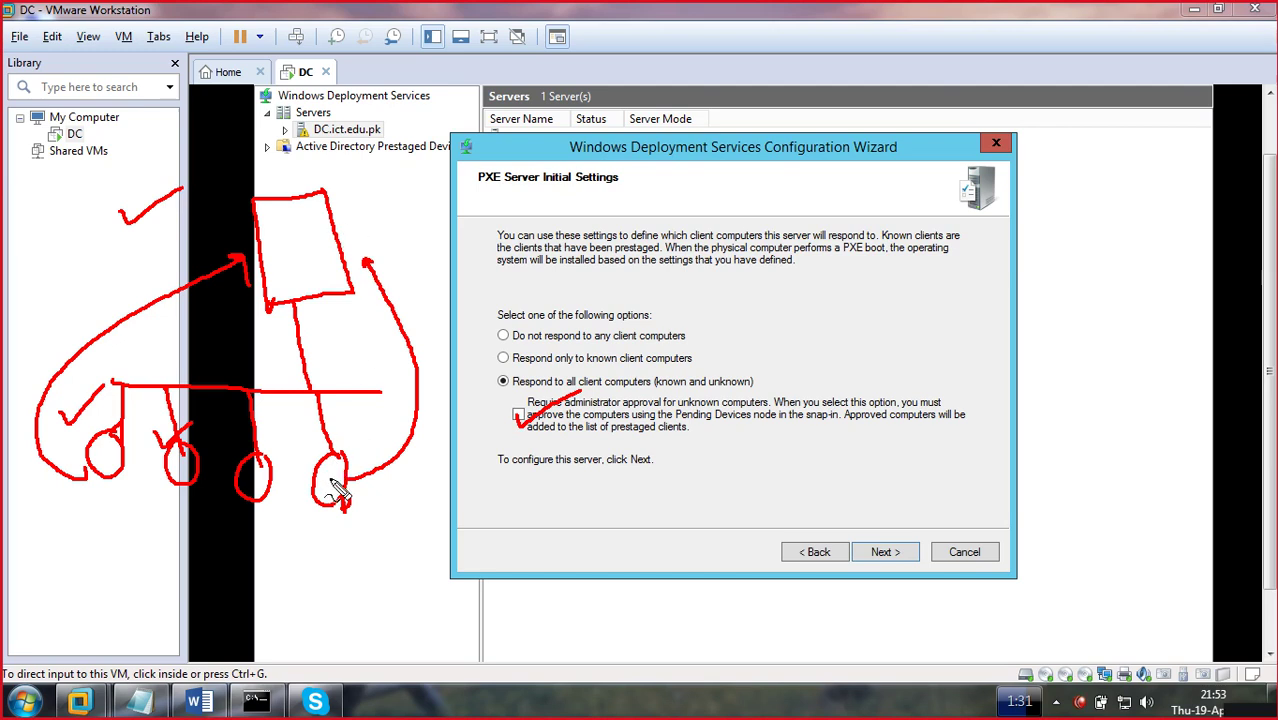
{"action": "key", "text": "Escape"}
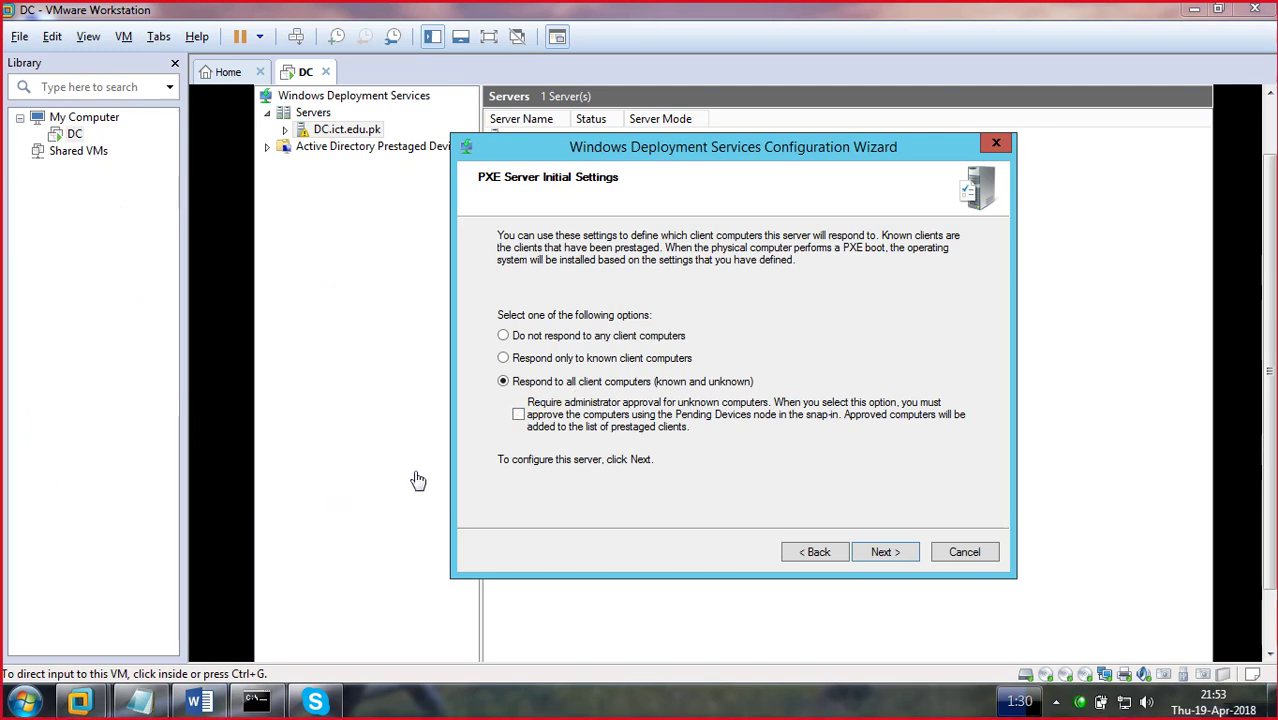
- Require administrator approval for unknown computers, run the server configuration, and finish the wizard
{"action": "left_click", "coordinate": [520, 420]}
{"action": "left_click", "coordinate": [518, 415]}
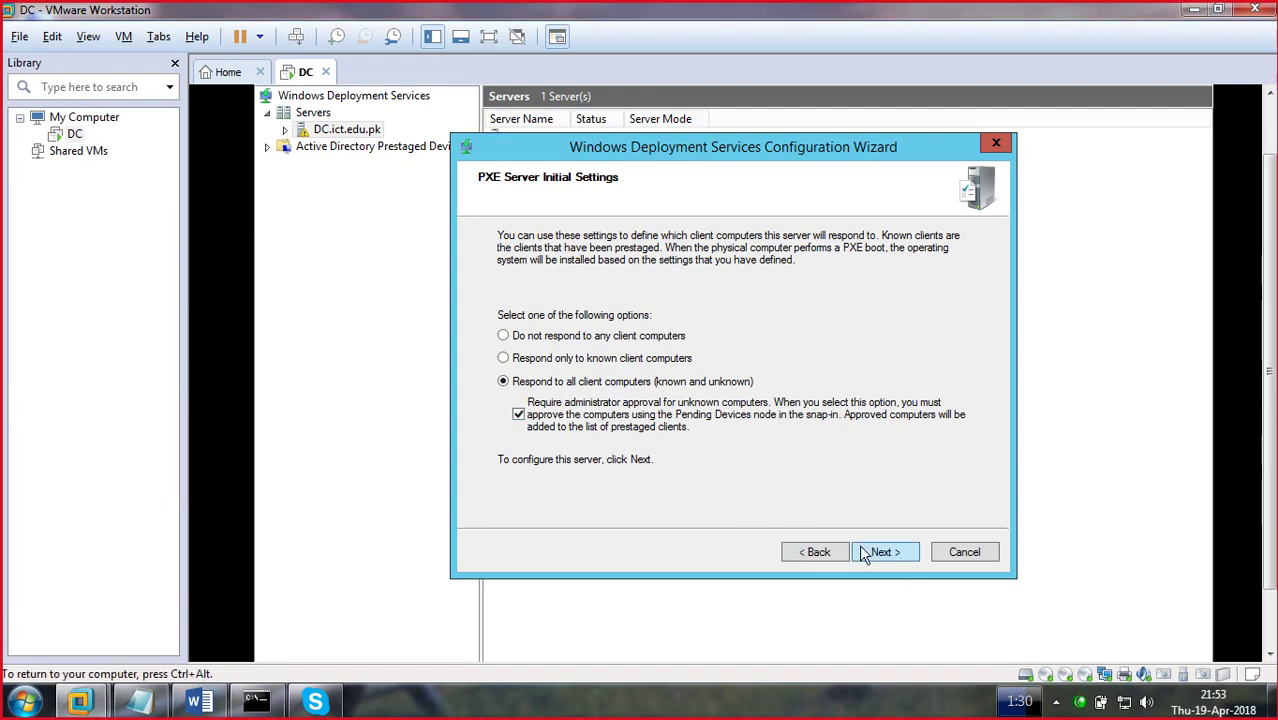
{"action": "left_click", "coordinate": [865, 555]}
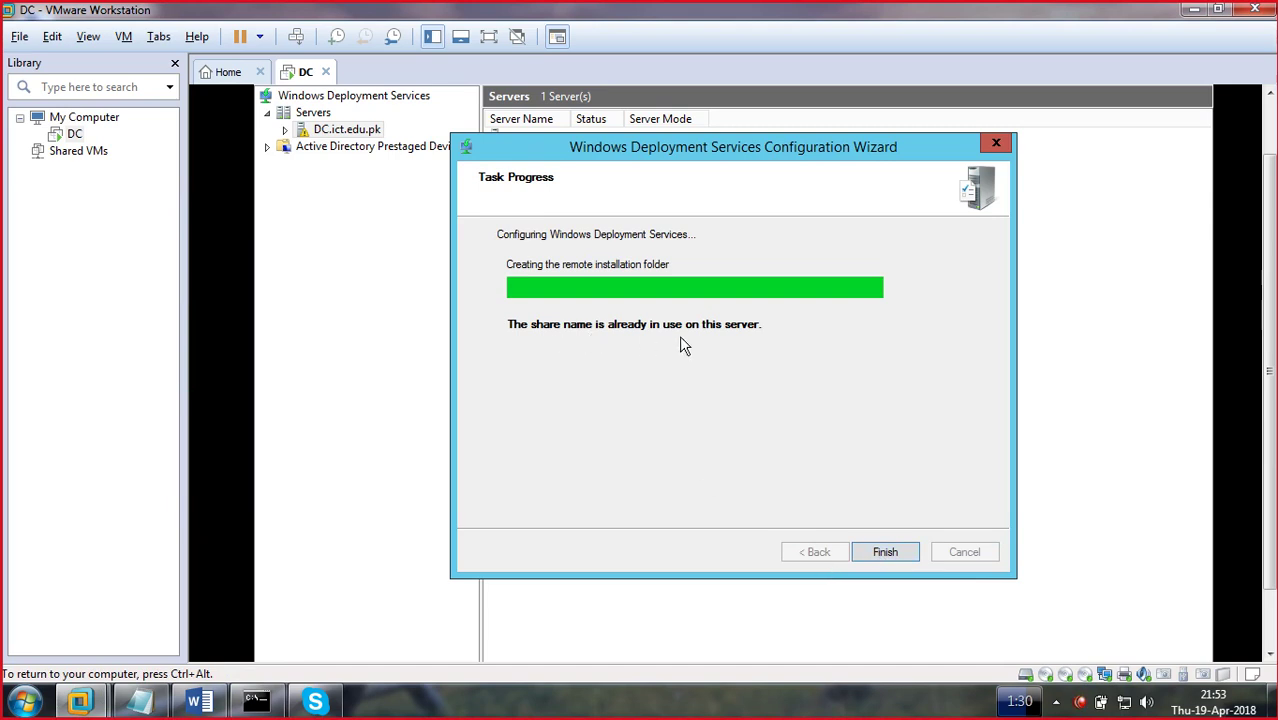
{"action": "left_click", "coordinate": [906, 556]}
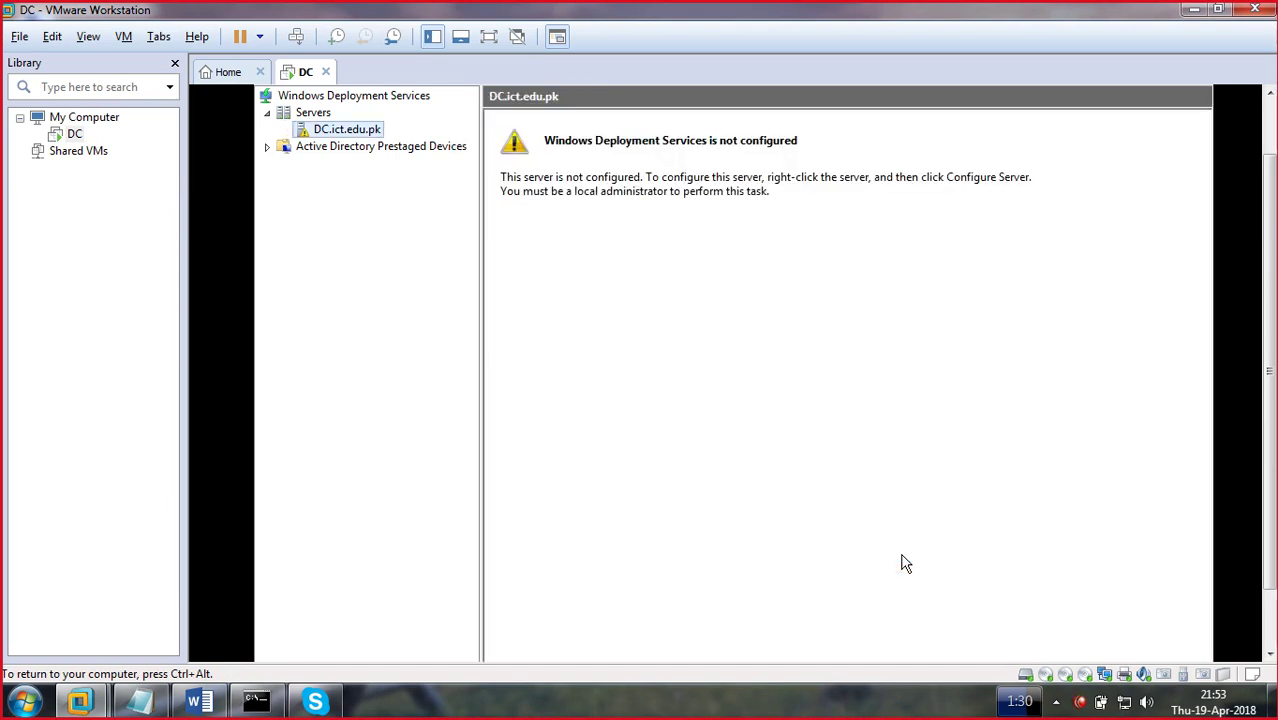
- Remove the unconfigured DC.ict.edu.pk server from the Servers node and confirm
{"action": "right_click", "coordinate": [338, 136]}
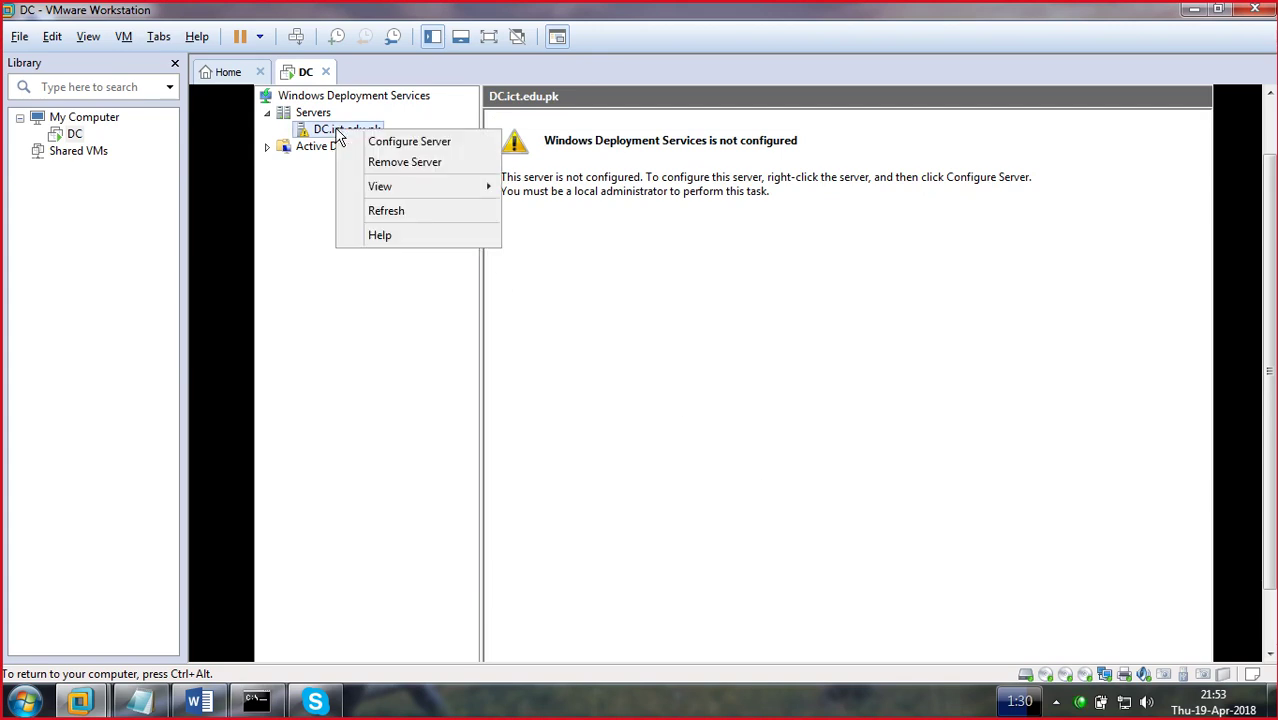
{"action": "left_click", "coordinate": [400, 165]}
{"action": "left_click", "coordinate": [810, 408]}
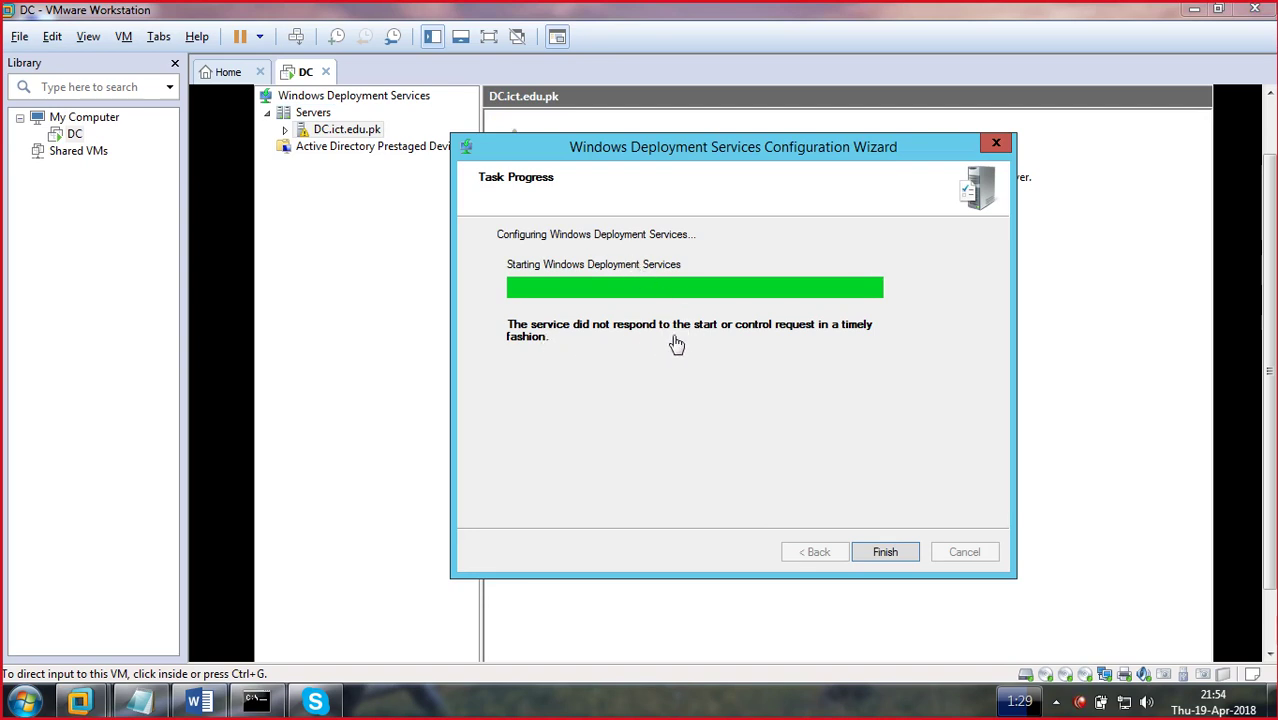
- Finish the Windows Deployment Services Configuration Wizard from its Task Progress page
{"action": "left_click", "coordinate": [886, 560]}
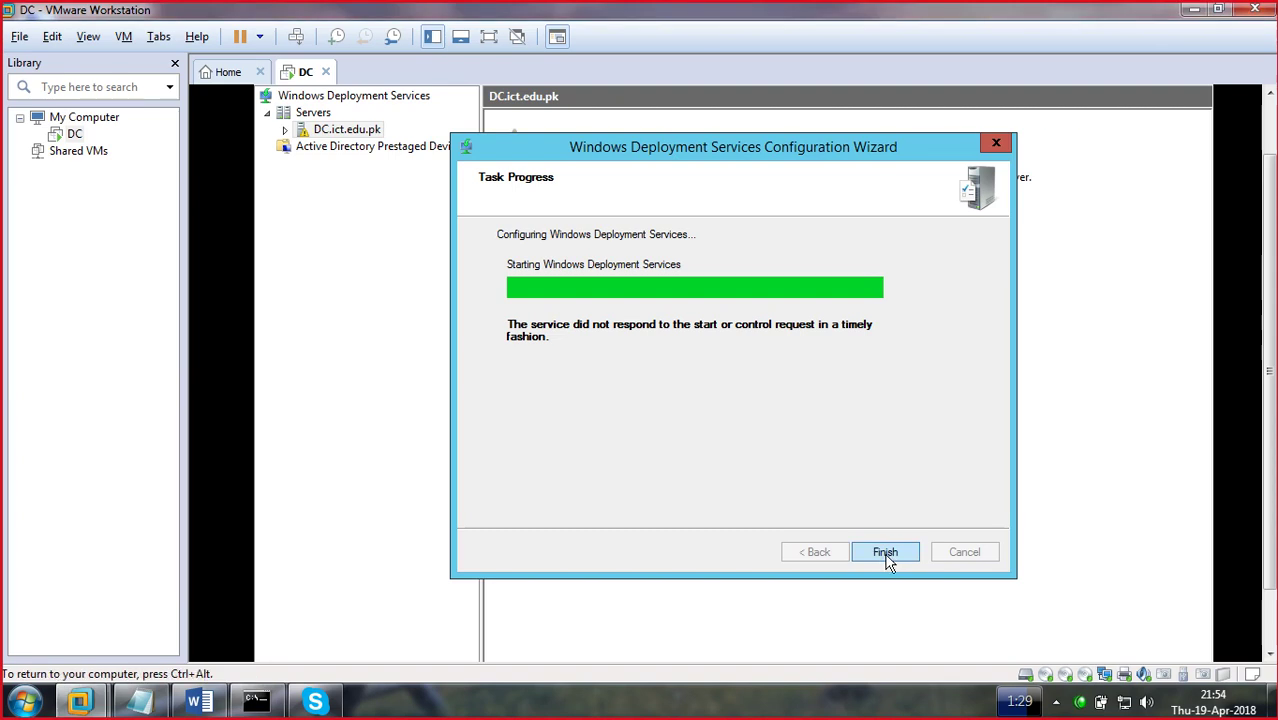
{"action": "left_click", "coordinate": [885, 558]}
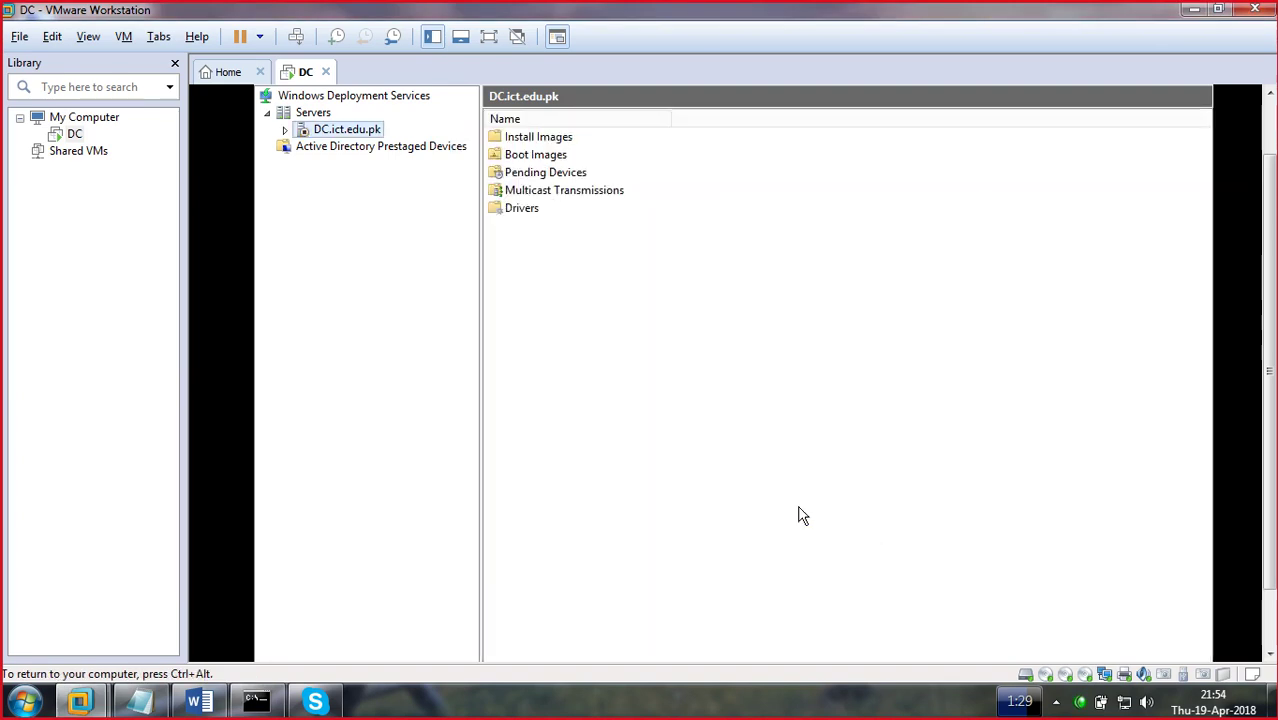
- Start the Windows Deployment Services service on the DC.ict.edu.pk server and acknowledge the confirmation
{"action": "right_click", "coordinate": [330, 133]}
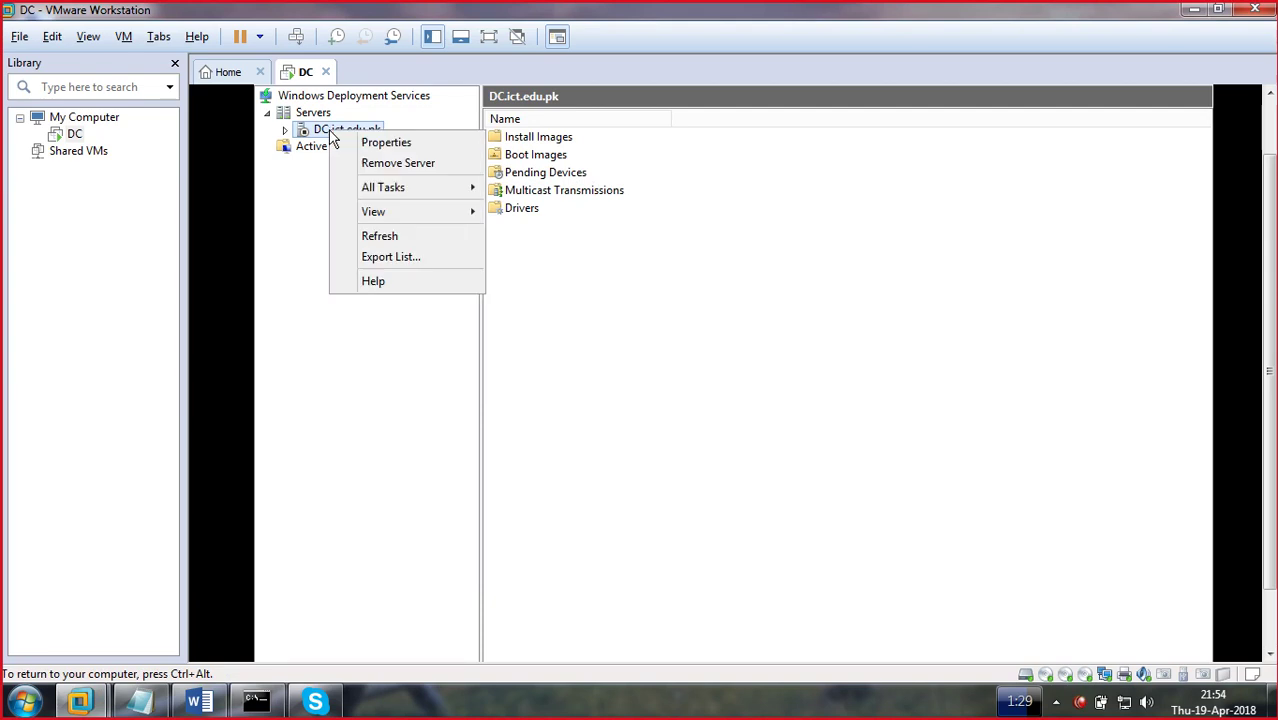
{"action": "left_click", "coordinate": [287, 135]}
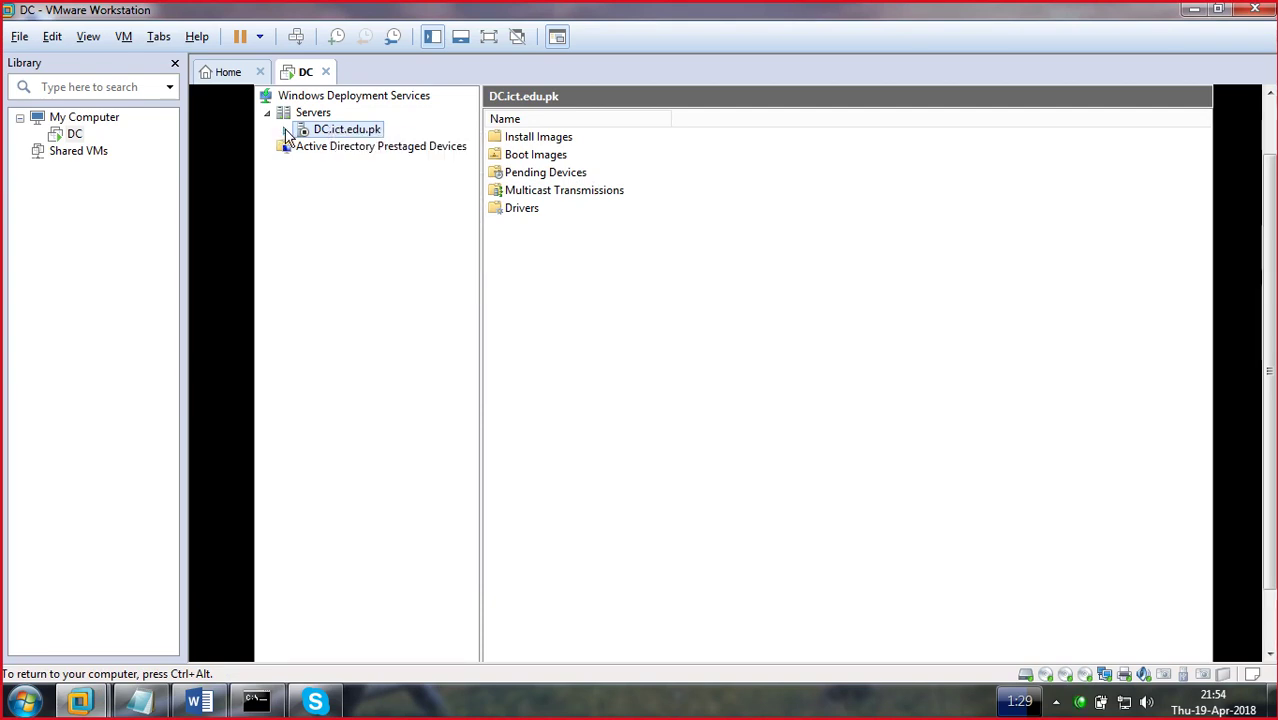
{"action": "right_click", "coordinate": [340, 128]}
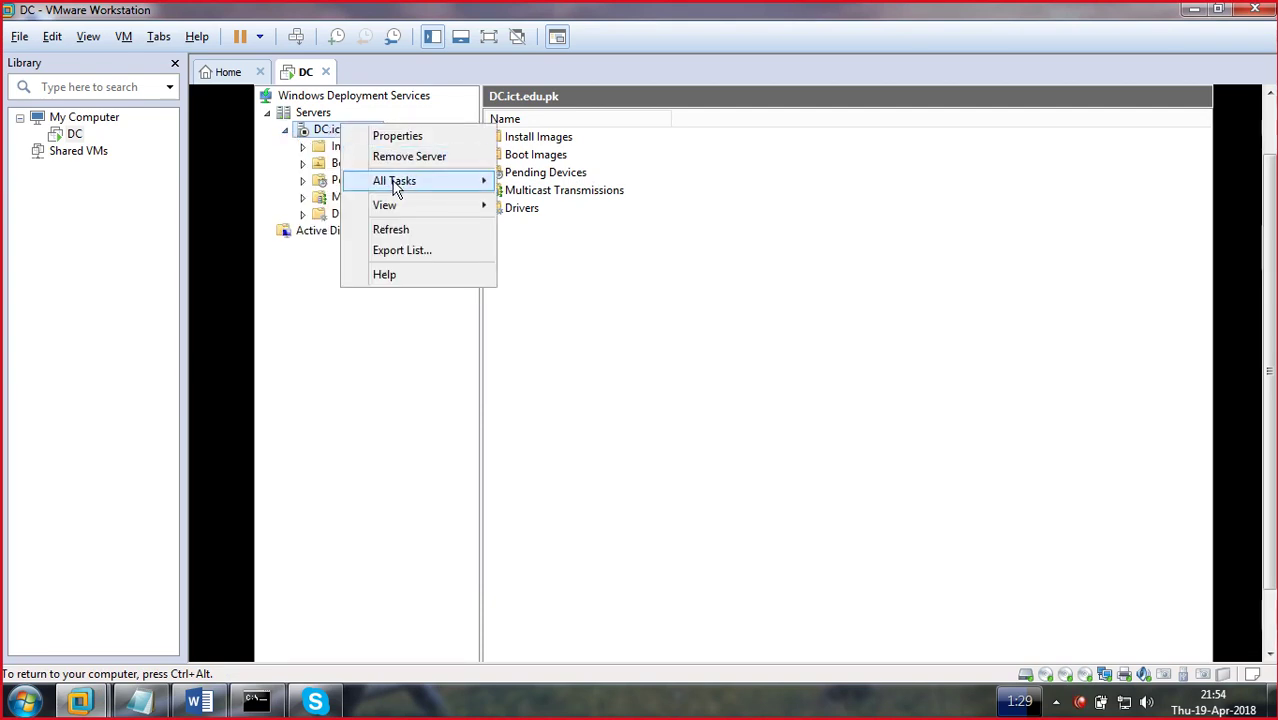
{"action": "mouse_move", "coordinate": [393, 185]}
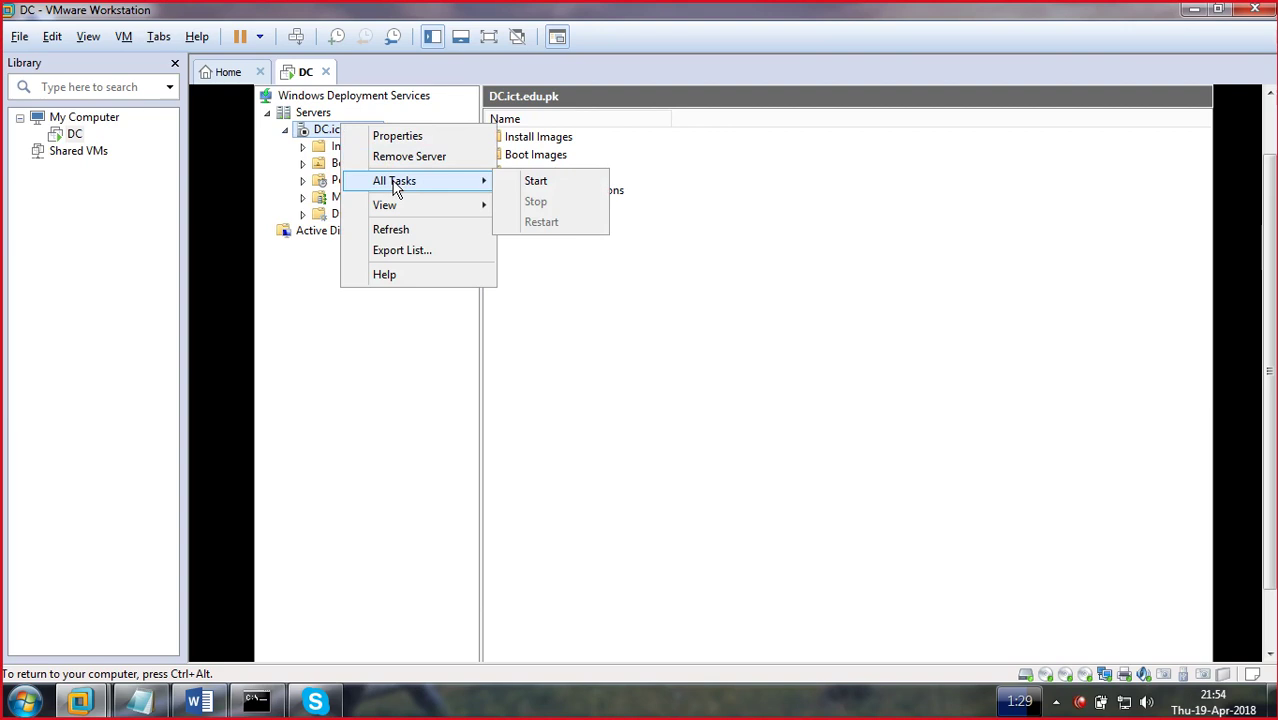
{"action": "left_click", "coordinate": [546, 186]}
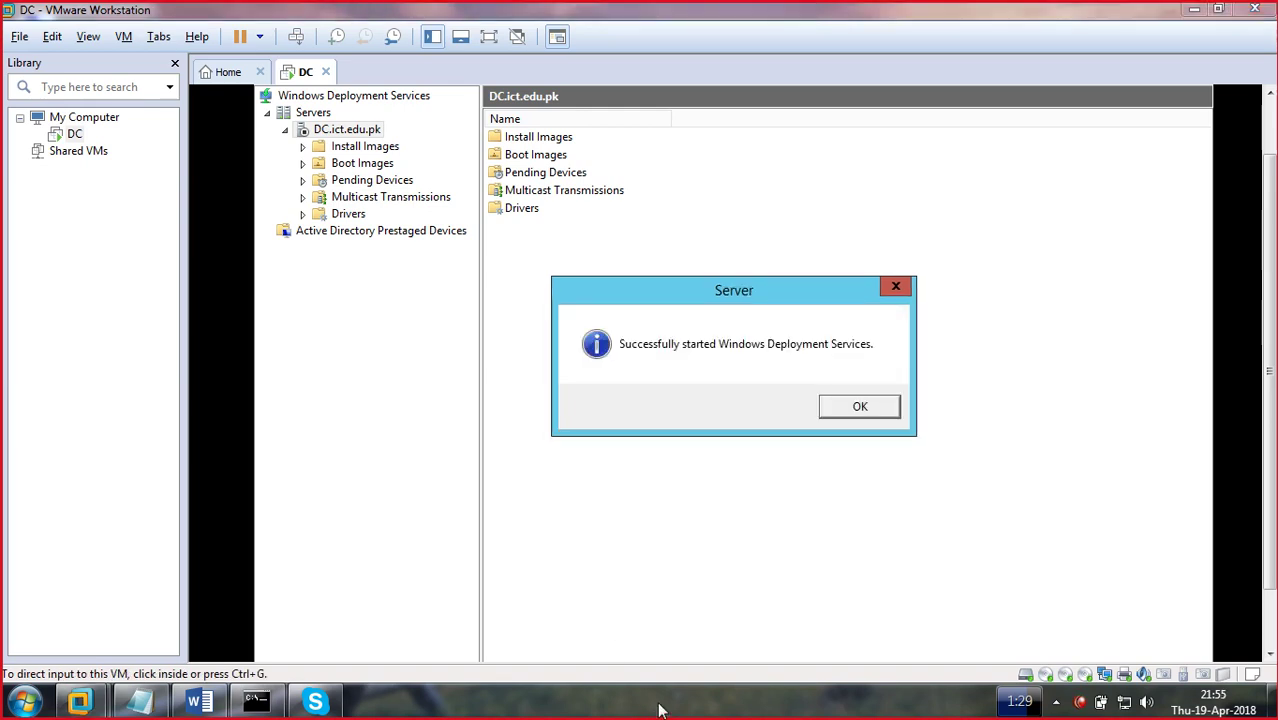
{"action": "left_click", "coordinate": [860, 410]}
{"action": "left_click", "coordinate": [860, 410]}
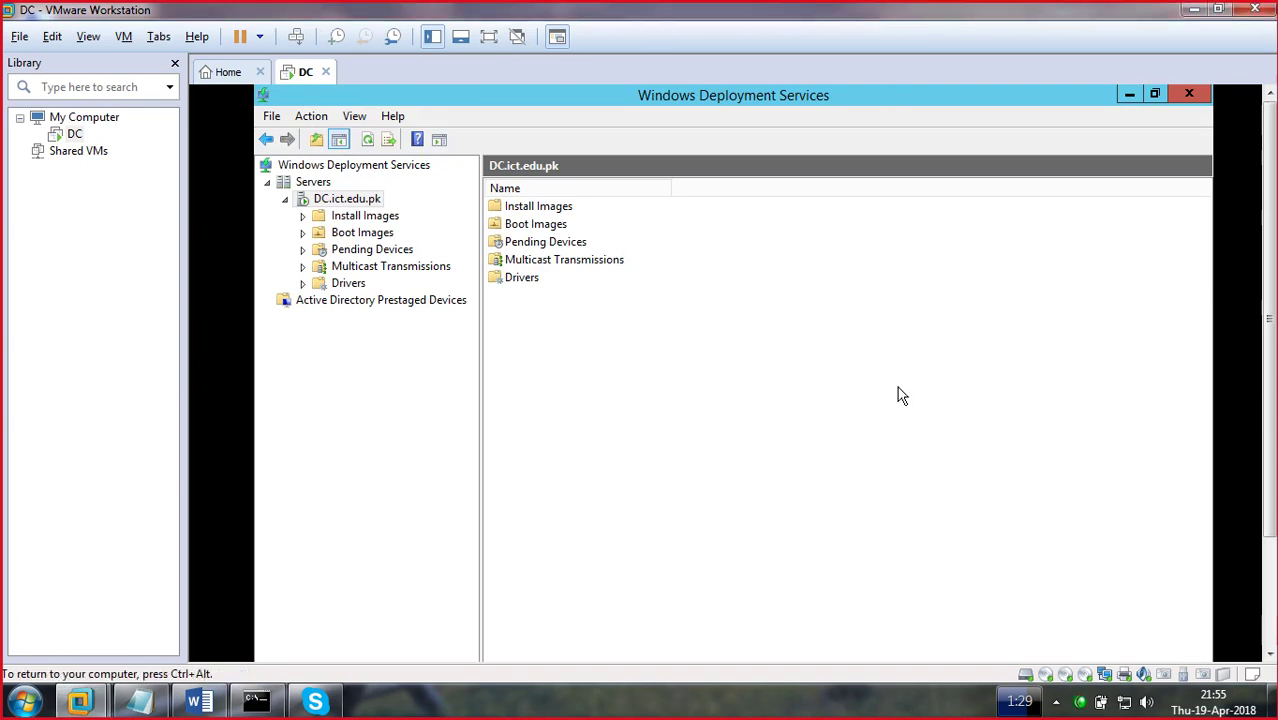
{"action": "key", "text": "ctrl+alt+Return"}
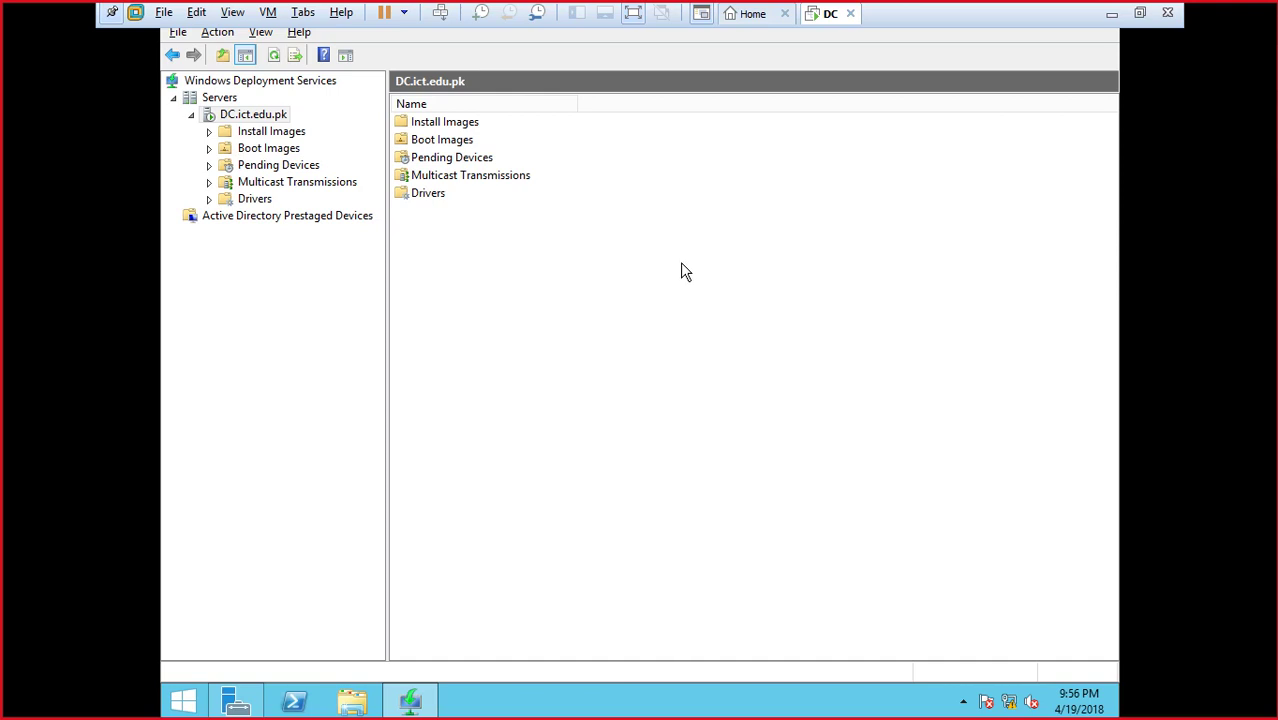
{"action": "key", "text": "ctrl+alt+Return"}
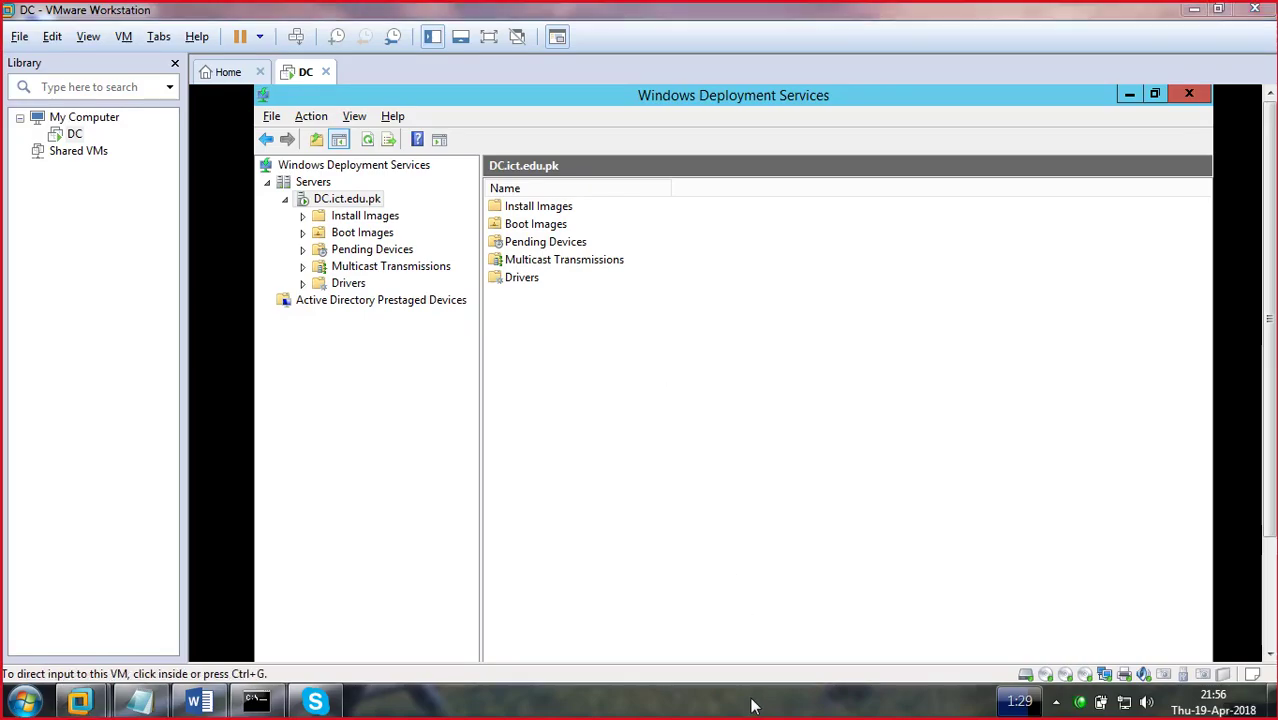
{"action": "mouse_move", "coordinate": [727, 258]}
{"action": "left_mouse_down"}
{"action": "mouse_move", "coordinate": [760, 330]}
{"action": "mouse_move", "coordinate": [827, 286]}
{"action": "mouse_move", "coordinate": [845, 290]}
{"action": "left_mouse_up"}
{"action": "mouse_move", "coordinate": [856, 212]}
{"action": "left_mouse_down"}
{"action": "mouse_move", "coordinate": [893, 274]}
{"action": "mouse_move", "coordinate": [905, 245]}
{"action": "mouse_move", "coordinate": [935, 250]}
{"action": "mouse_move", "coordinate": [1033, 205]}
{"action": "left_mouse_up"}
{"action": "left_click", "coordinate": [901, 248]}
{"action": "left_click", "coordinate": [1018, 176]}
{"action": "left_click", "coordinate": [749, 376]}
{"action": "mouse_move", "coordinate": [752, 387]}
{"action": "left_mouse_down"}
{"action": "mouse_move", "coordinate": [779, 411]}
{"action": "mouse_move", "coordinate": [847, 400]}
{"action": "left_mouse_up"}
{"action": "left_click", "coordinate": [881, 365]}
{"action": "mouse_move", "coordinate": [889, 328]}
{"action": "left_mouse_down"}
{"action": "mouse_move", "coordinate": [918, 348]}
{"action": "mouse_move", "coordinate": [1020, 284]}
{"action": "mouse_move", "coordinate": [1028, 292]}
{"action": "left_mouse_up"}
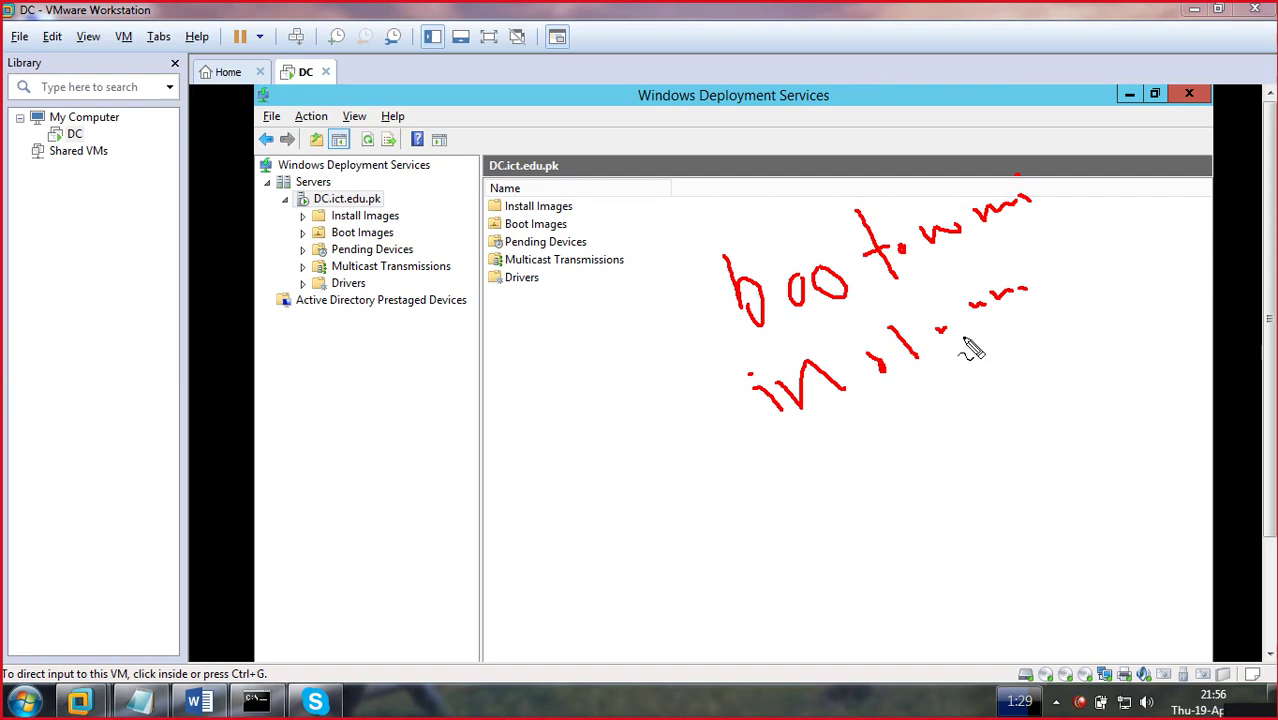
{"action": "mouse_move", "coordinate": [495, 322]}
{"action": "left_mouse_down"}
{"action": "mouse_move", "coordinate": [512, 324]}
{"action": "mouse_move", "coordinate": [505, 362]}
{"action": "left_mouse_up"}
{"action": "mouse_move", "coordinate": [576, 316]}
{"action": "left_mouse_down"}
{"action": "mouse_move", "coordinate": [562, 332]}
{"action": "mouse_move", "coordinate": [575, 322]}
{"action": "mouse_move", "coordinate": [566, 334]}
{"action": "mouse_move", "coordinate": [590, 400]}
{"action": "mouse_move", "coordinate": [631, 357]}
{"action": "mouse_move", "coordinate": [676, 412]}
{"action": "mouse_move", "coordinate": [738, 334]}
{"action": "mouse_move", "coordinate": [745, 343]}
{"action": "left_mouse_up"}
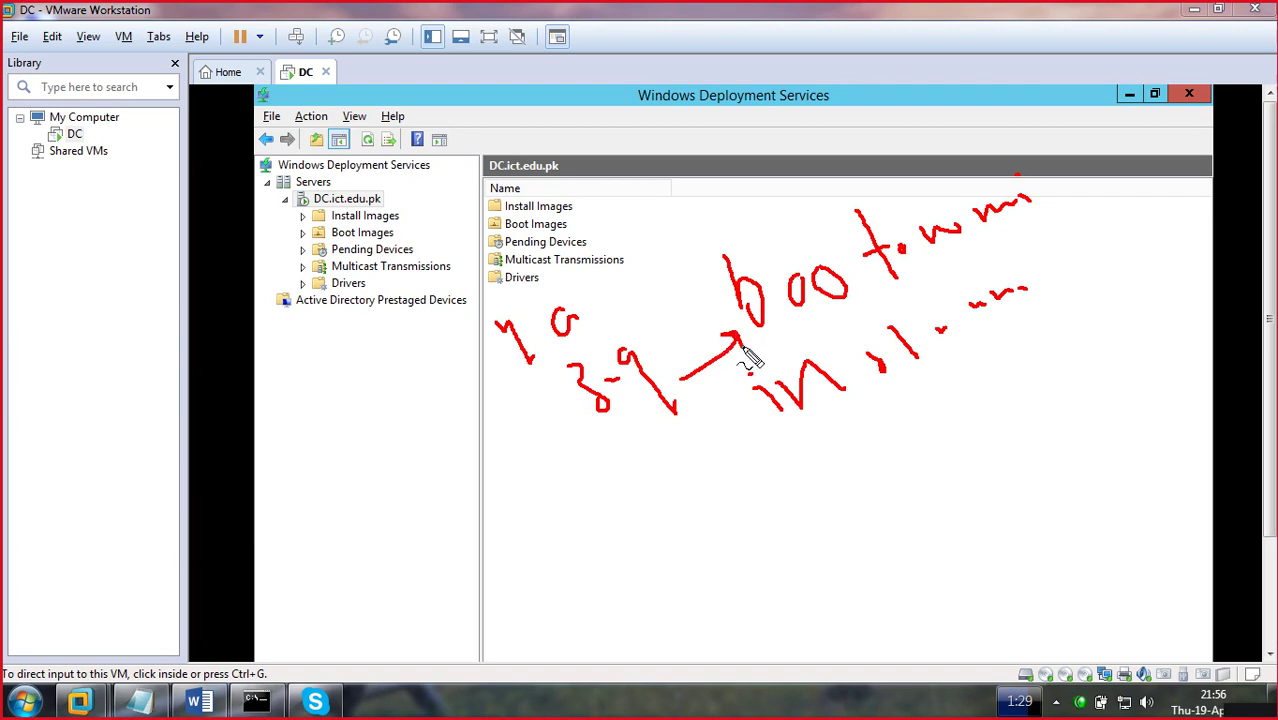
{"action": "key", "text": "Escape"}
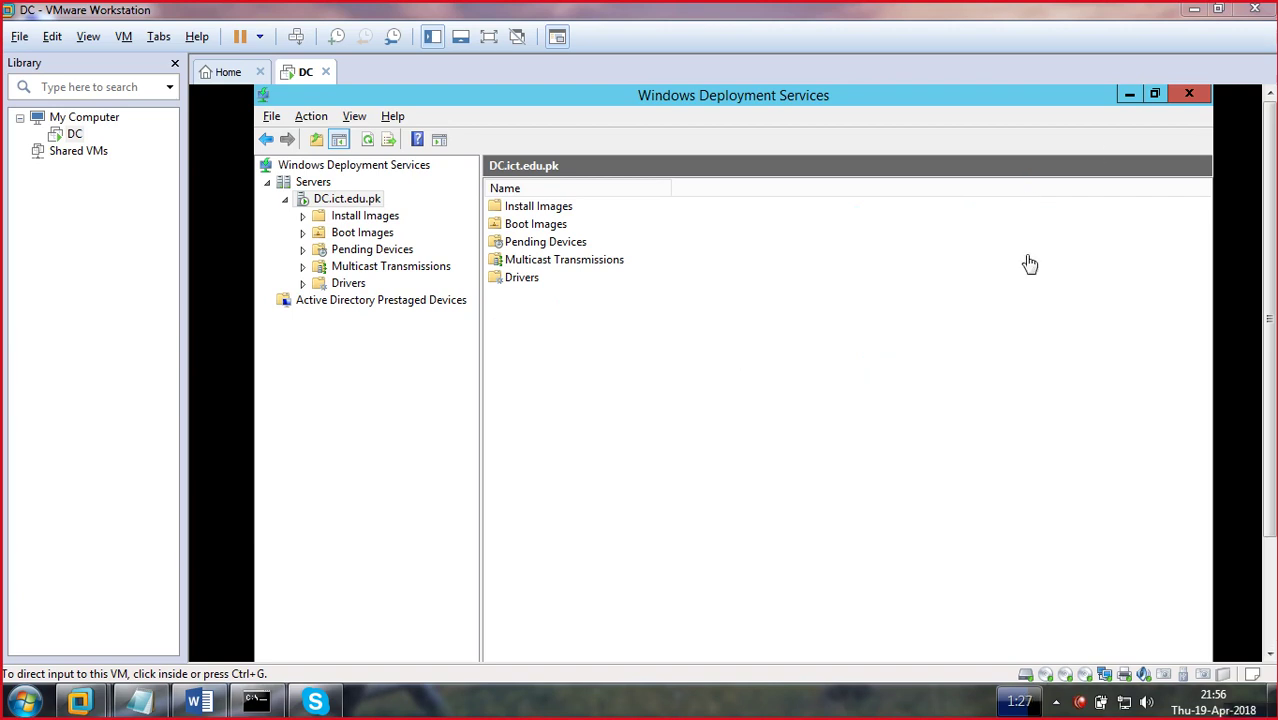
{"action": "left_click", "coordinate": [834, 386]}
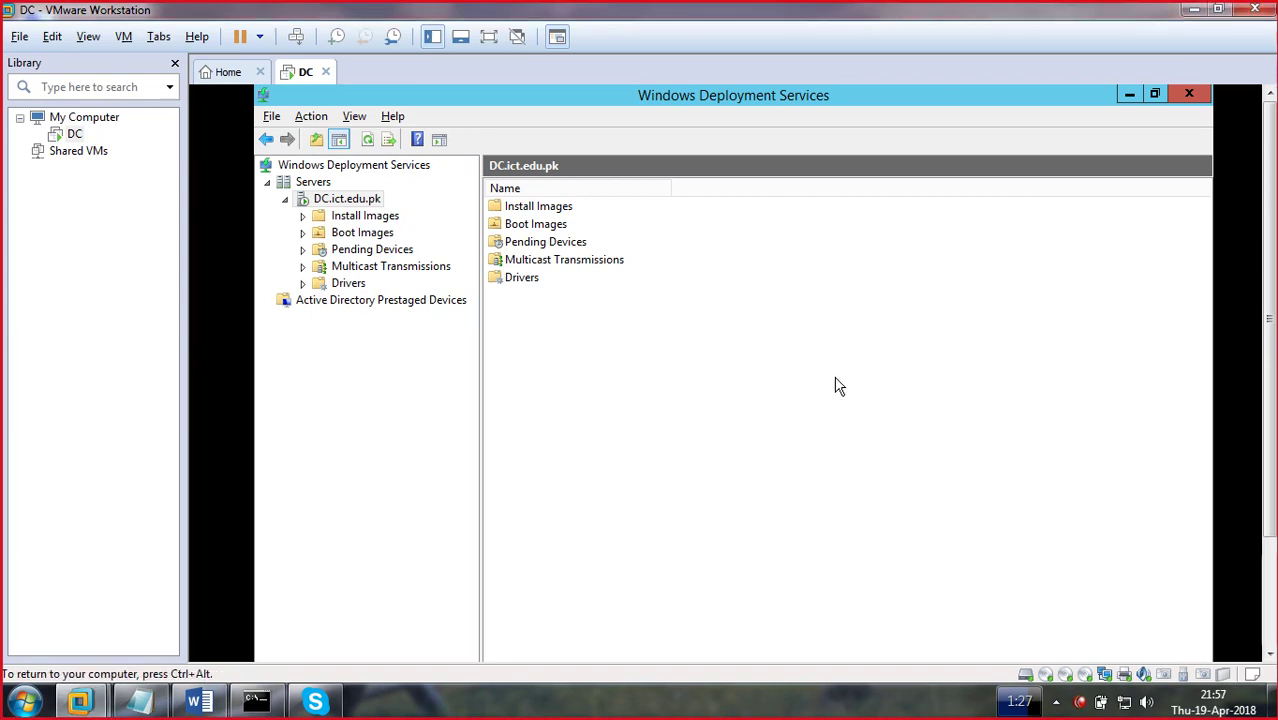
- View the Install Images and Boot Images nodes of the DC.ict.edu.pk server with the virtual machine in full screen
{"action": "key", "text": "ctrl+alt+Return"}
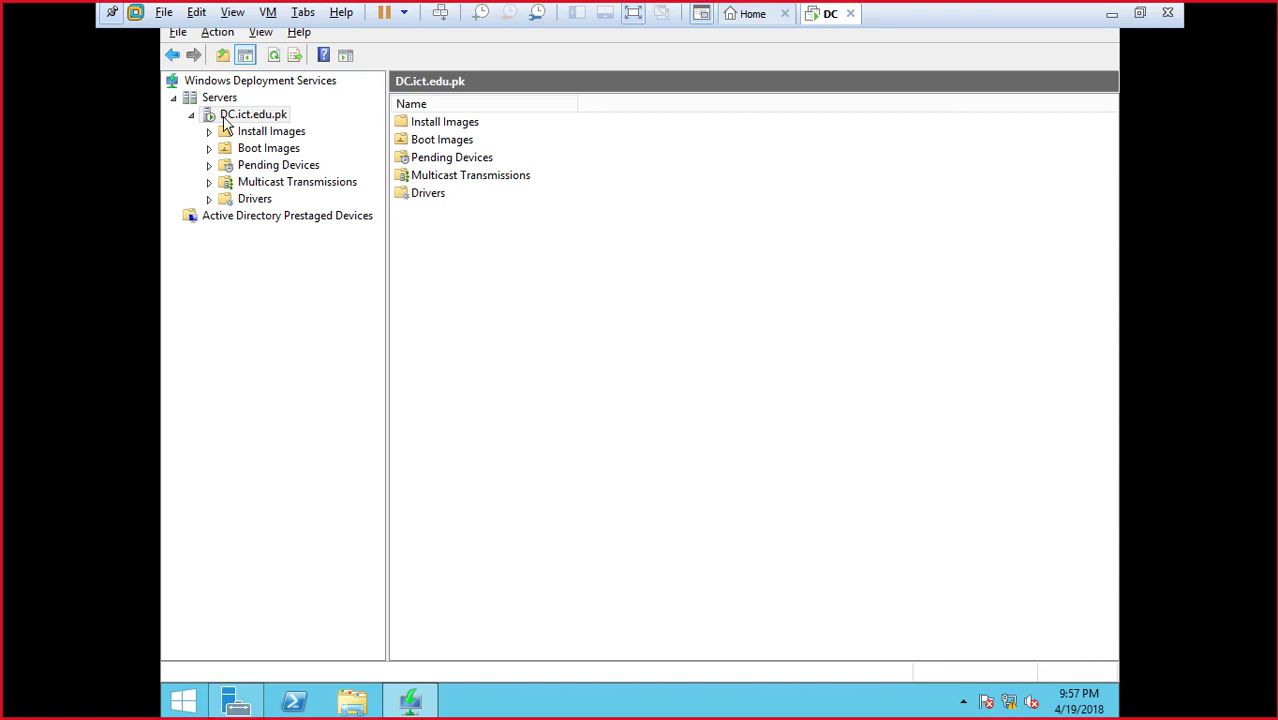
{"action": "left_click", "coordinate": [252, 136]}
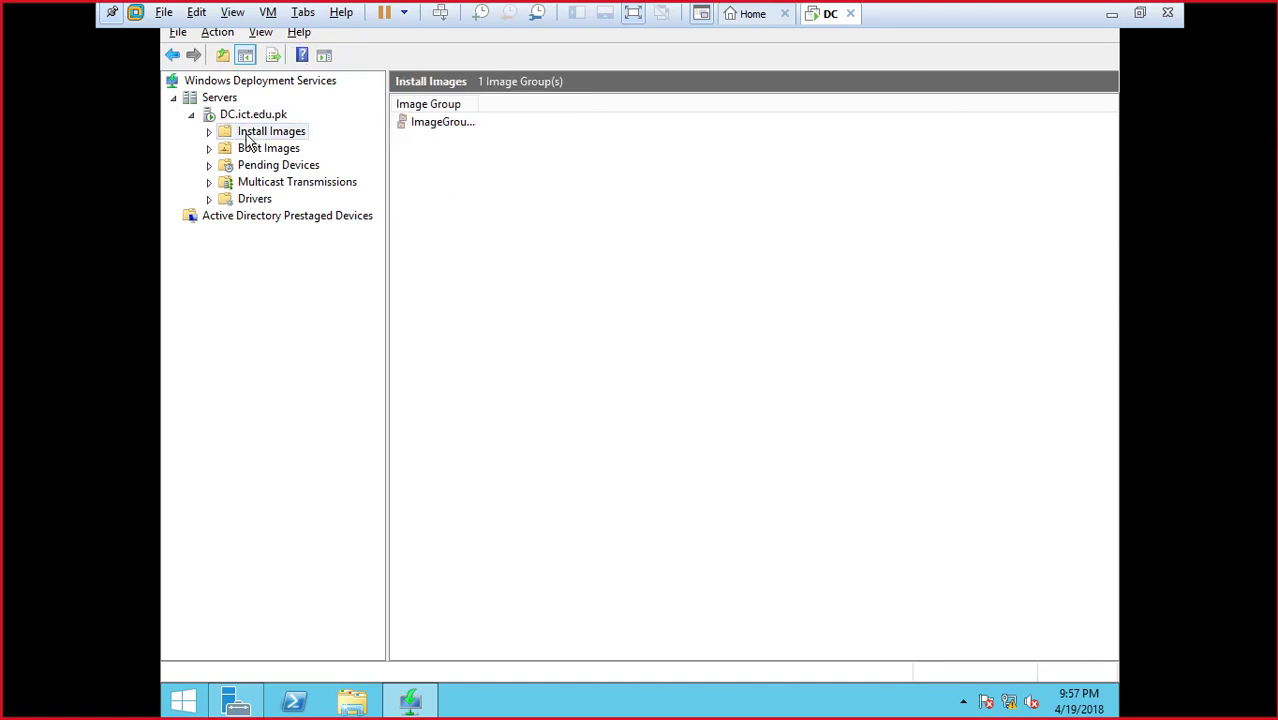
{"action": "left_click", "coordinate": [255, 150]}
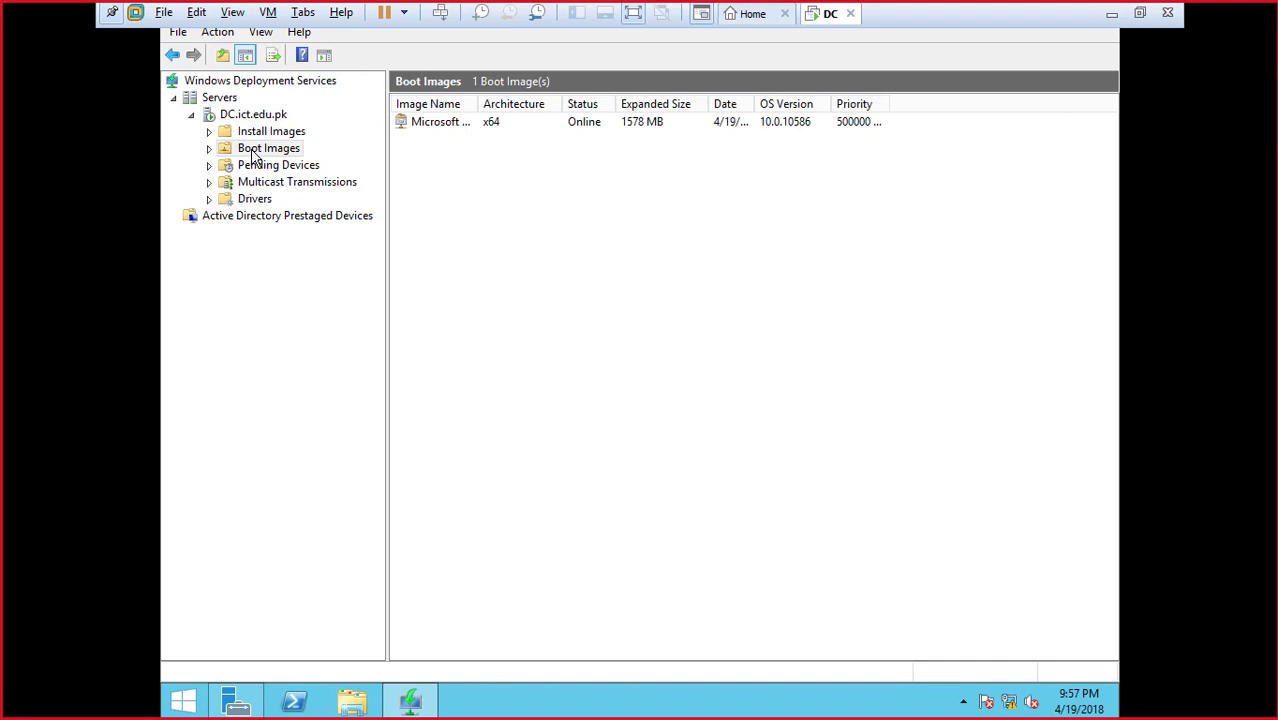
{"action": "left_click", "coordinate": [249, 137]}
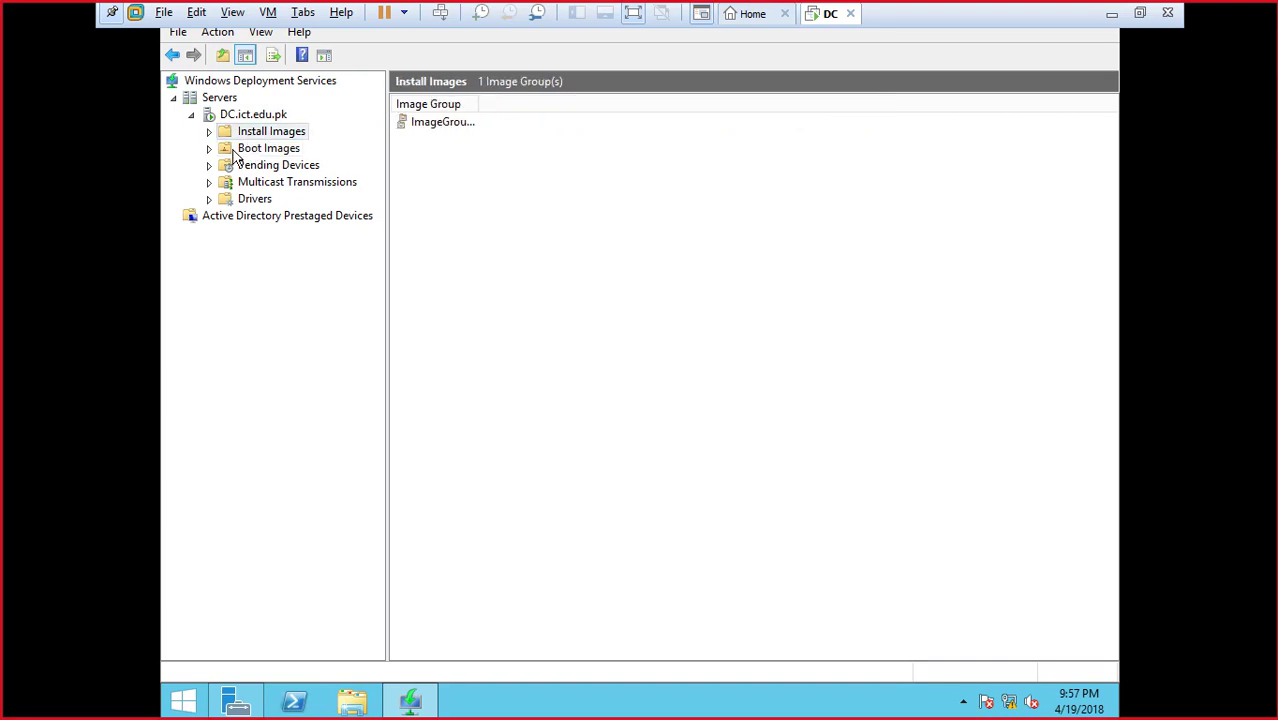
{"action": "left_click", "coordinate": [236, 155]}
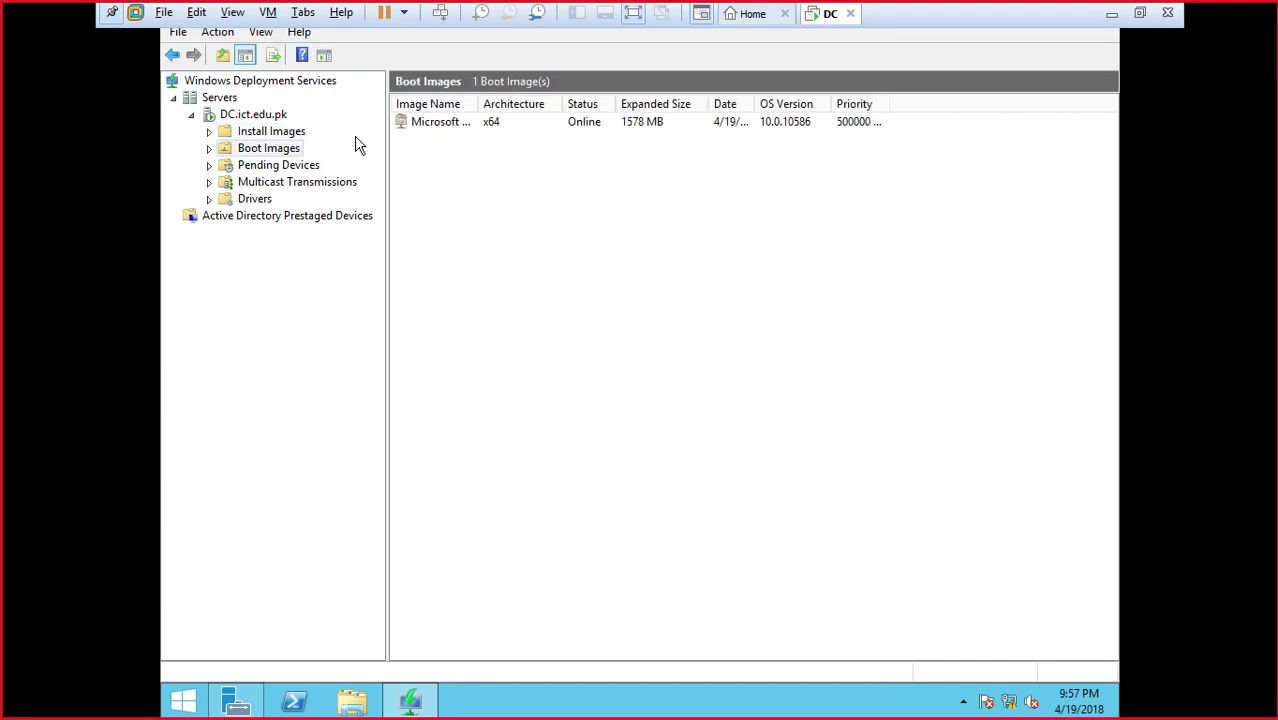
{"action": "left_click", "coordinate": [1111, 13]}
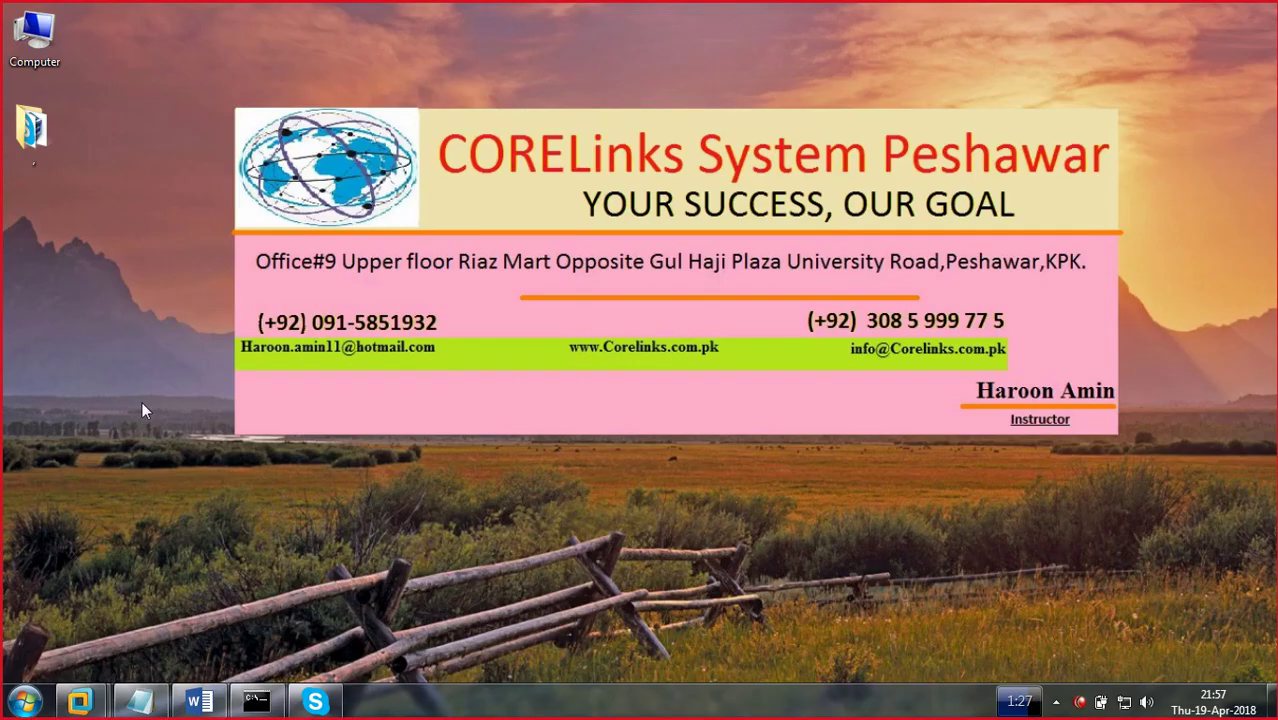
{"action": "mouse_move", "coordinate": [98, 708]}
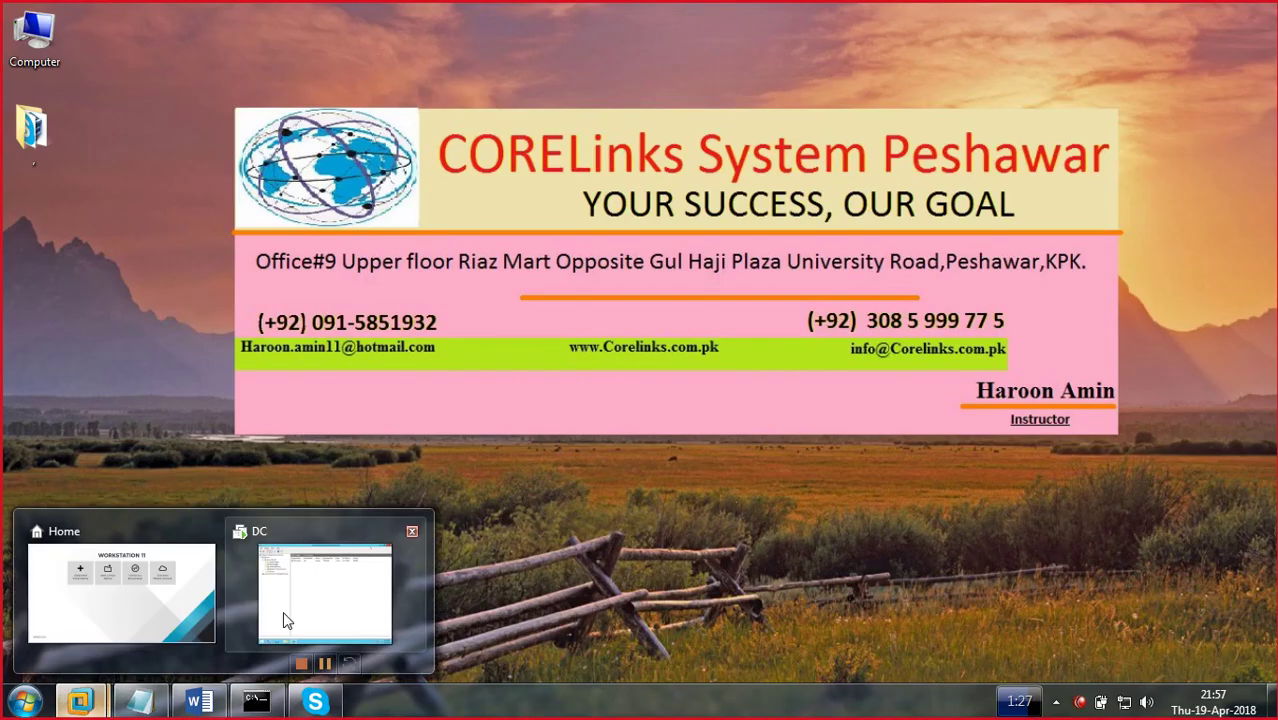
{"action": "left_click", "coordinate": [292, 612]}
{"action": "key", "text": "ctrl+alt+Return"}
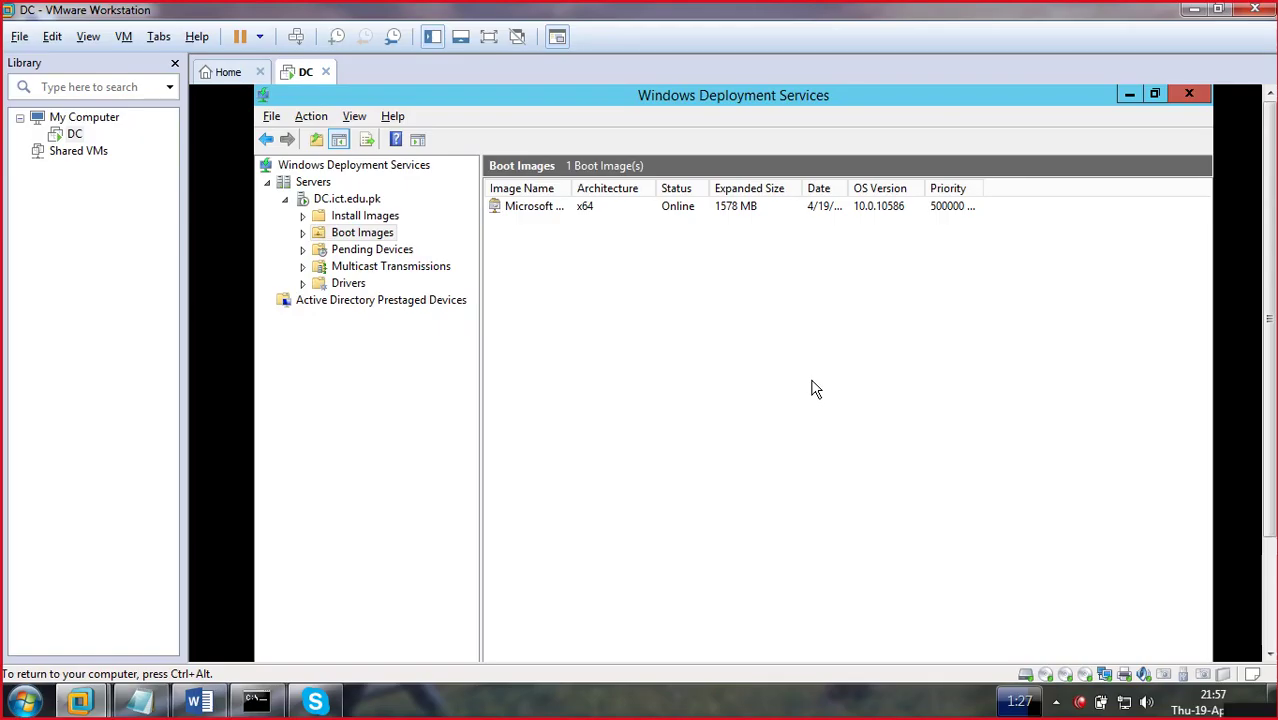
- Minimize the deployment console, close Server Manager, and open the sources folder on DVD Drive (F:)
{"action": "left_click", "coordinate": [1125, 98]}
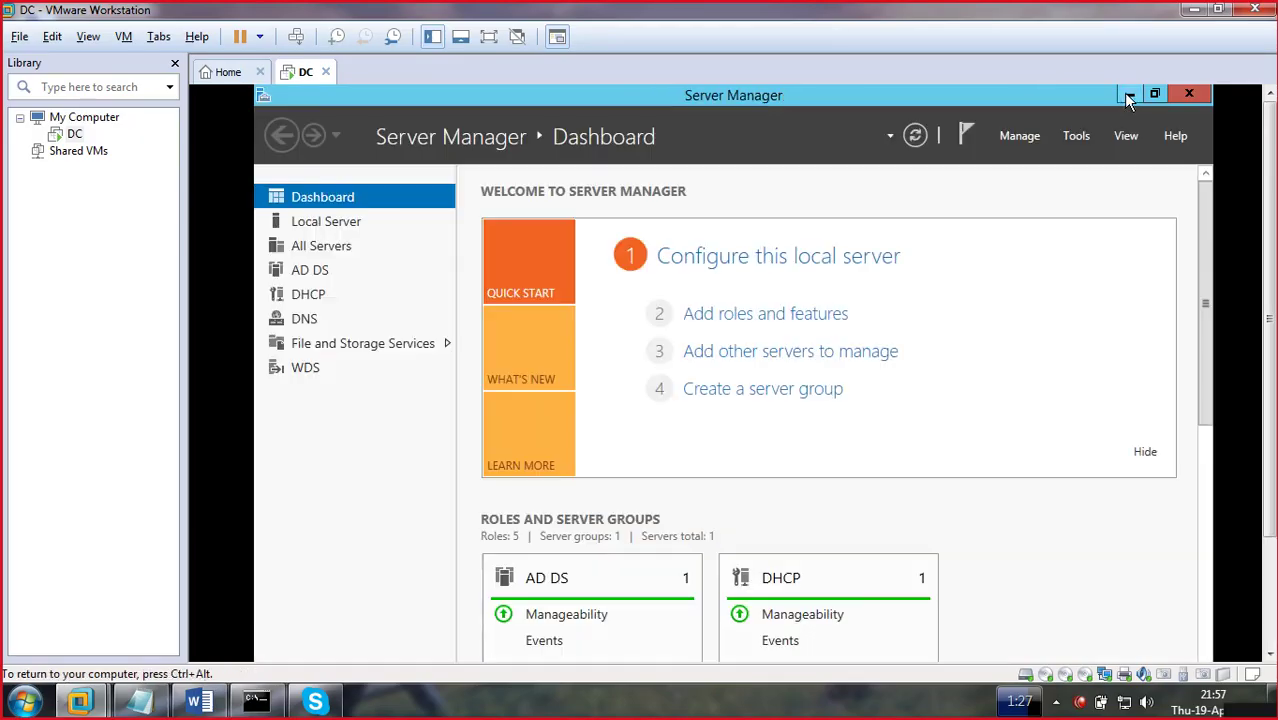
{"action": "left_click", "coordinate": [1189, 95]}
{"action": "double_click", "coordinate": [290, 118]}
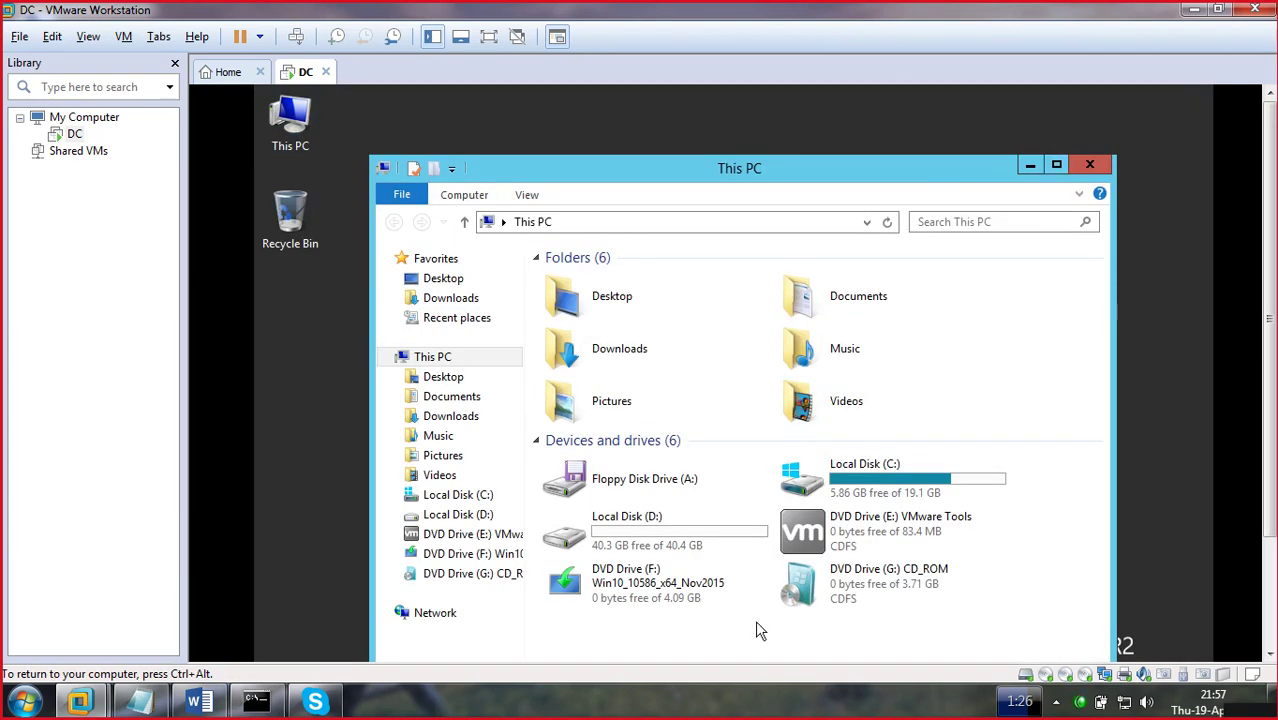
{"action": "right_click", "coordinate": [628, 578]}
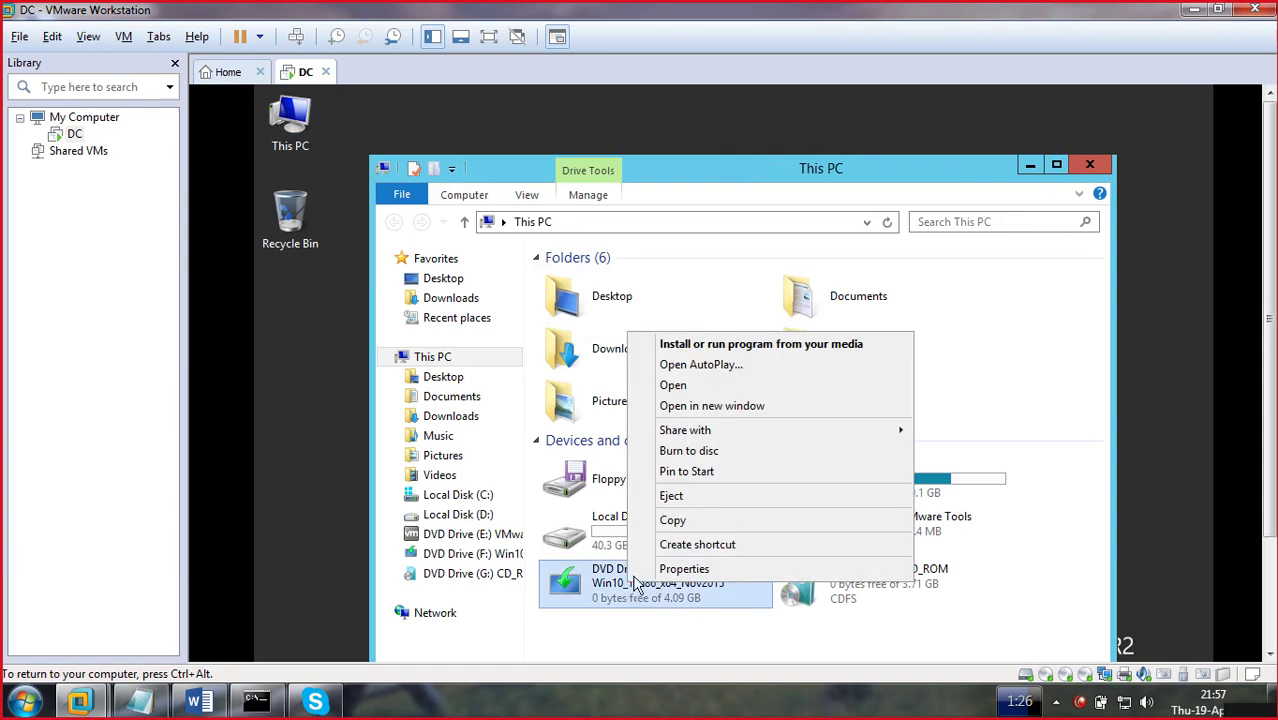
{"action": "left_click", "coordinate": [680, 386]}
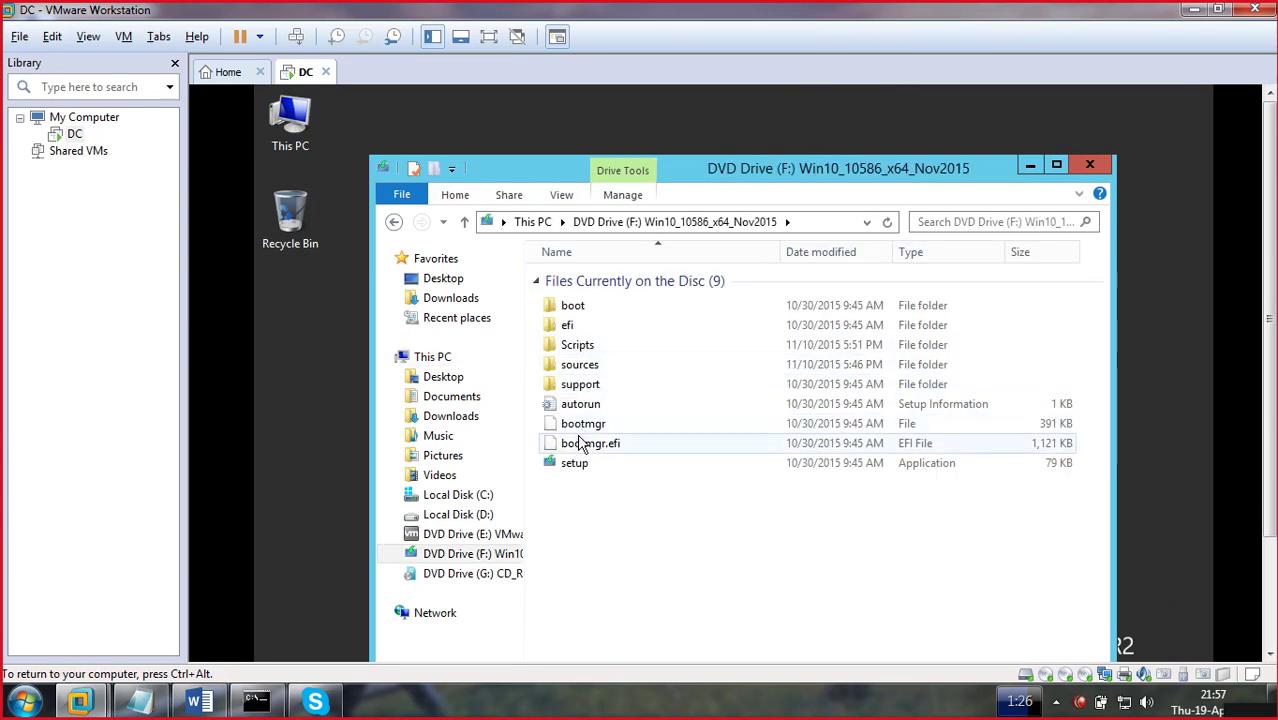
{"action": "double_click", "coordinate": [594, 365]}
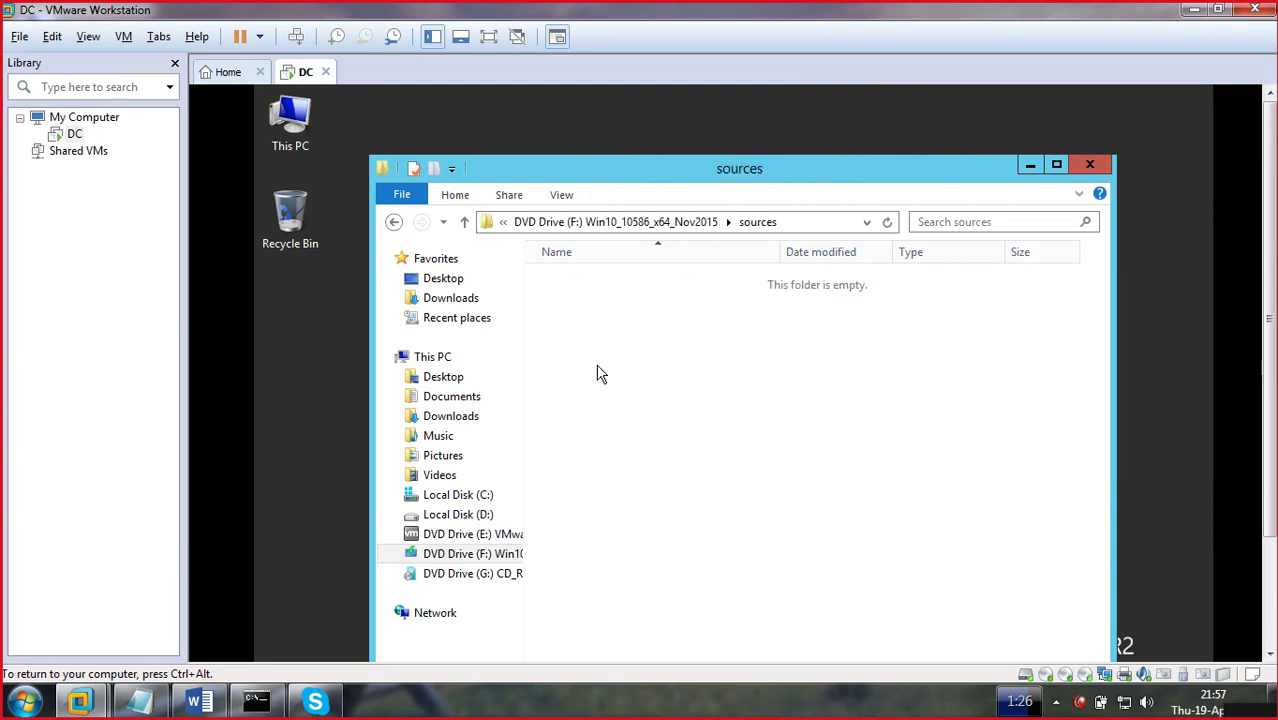
- Search the sources folder for wim and examine the properties of boot.wim
{"action": "left_click", "coordinate": [949, 224]}
{"action": "left_click", "coordinate": [927, 246]}
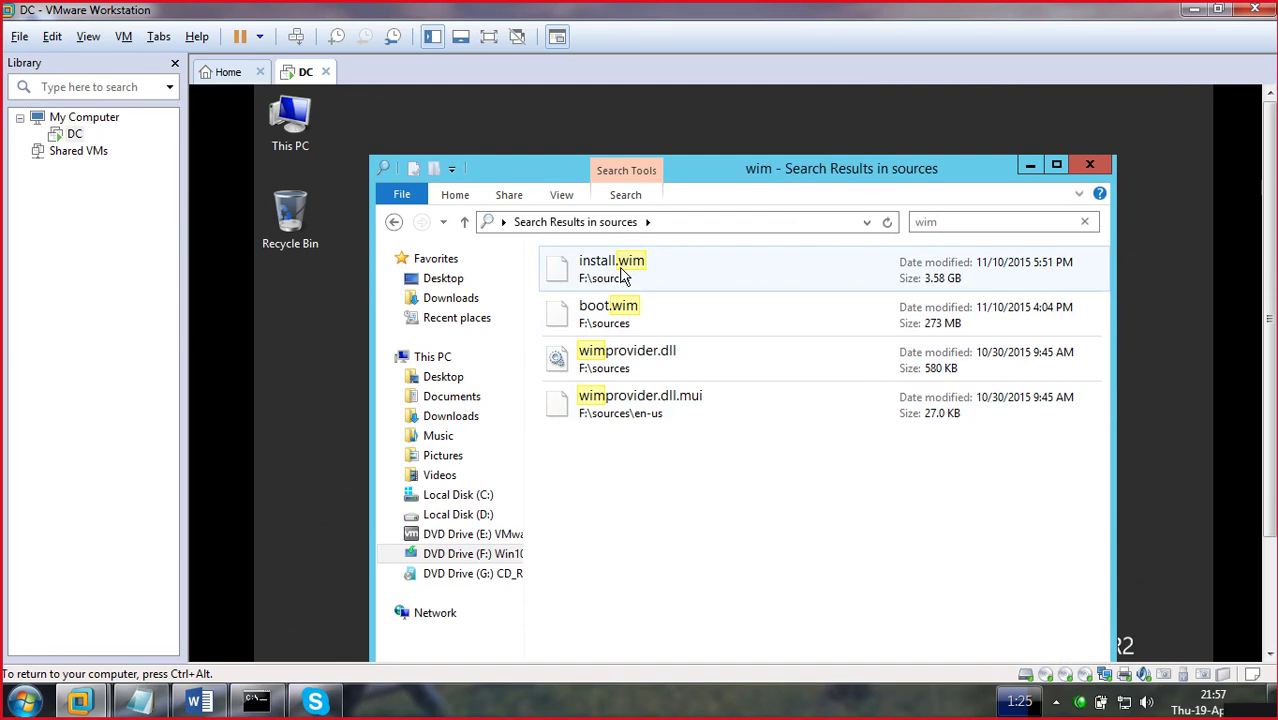
{"action": "left_click", "coordinate": [611, 315]}
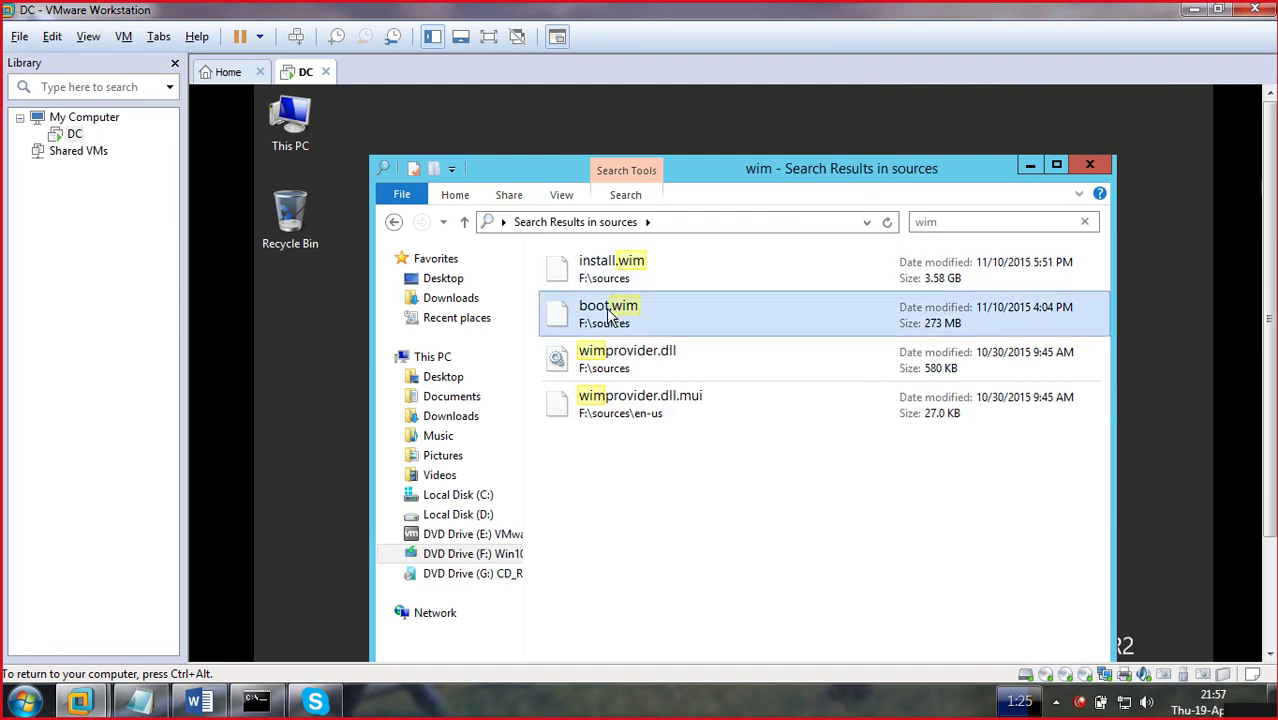
{"action": "right_click", "coordinate": [608, 315]}
{"action": "left_click", "coordinate": [610, 487]}
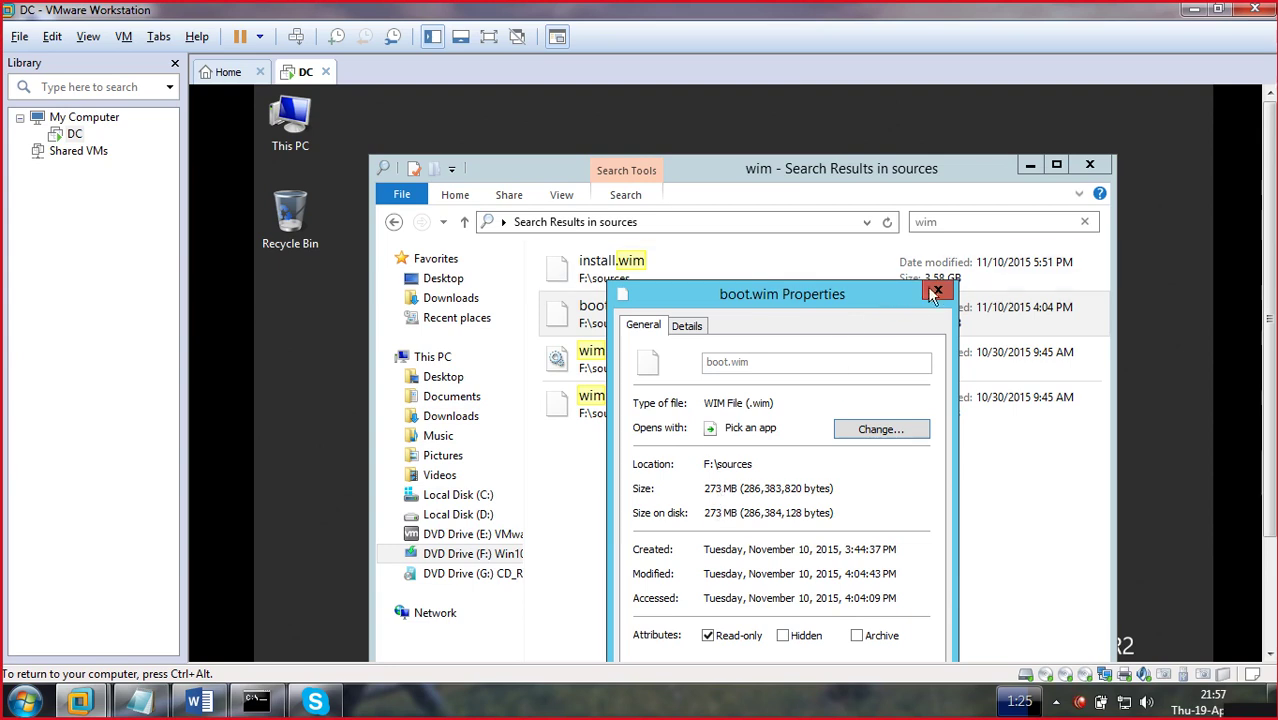
{"action": "left_click", "coordinate": [938, 290]}
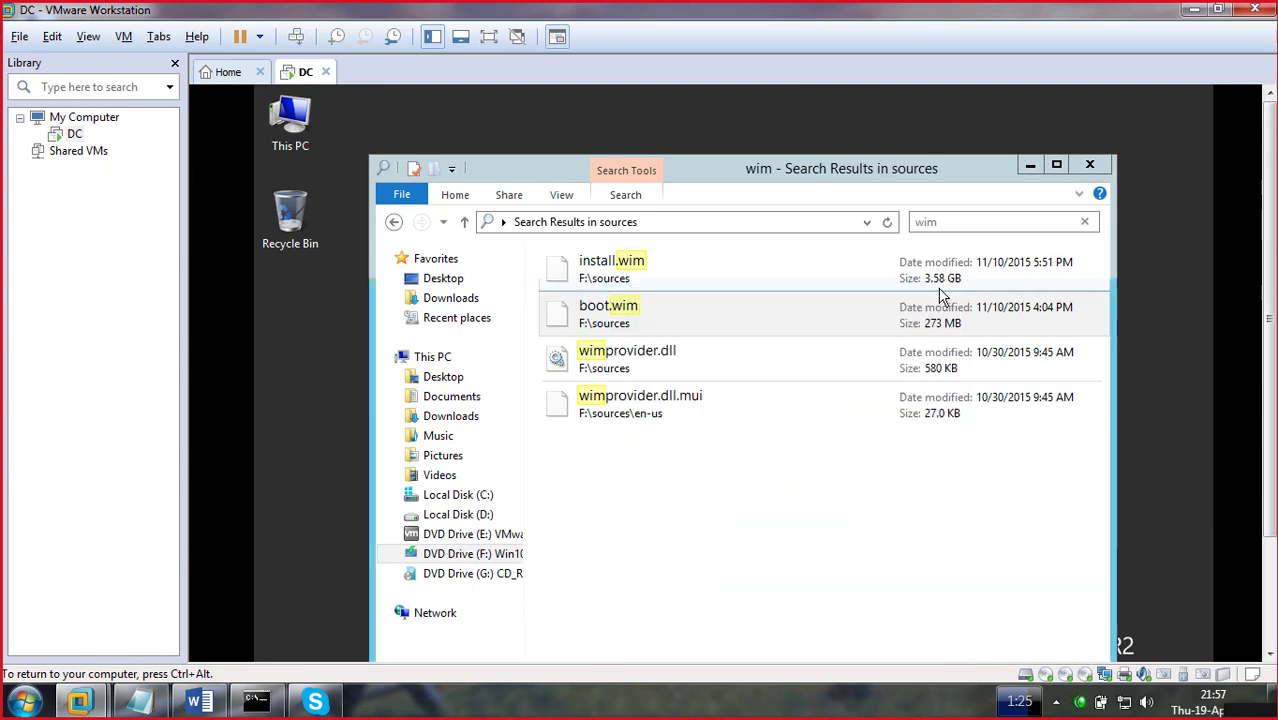
- Examine the properties of install.wim and close the search results window
{"action": "right_click", "coordinate": [630, 278]}
{"action": "left_click", "coordinate": [697, 455]}
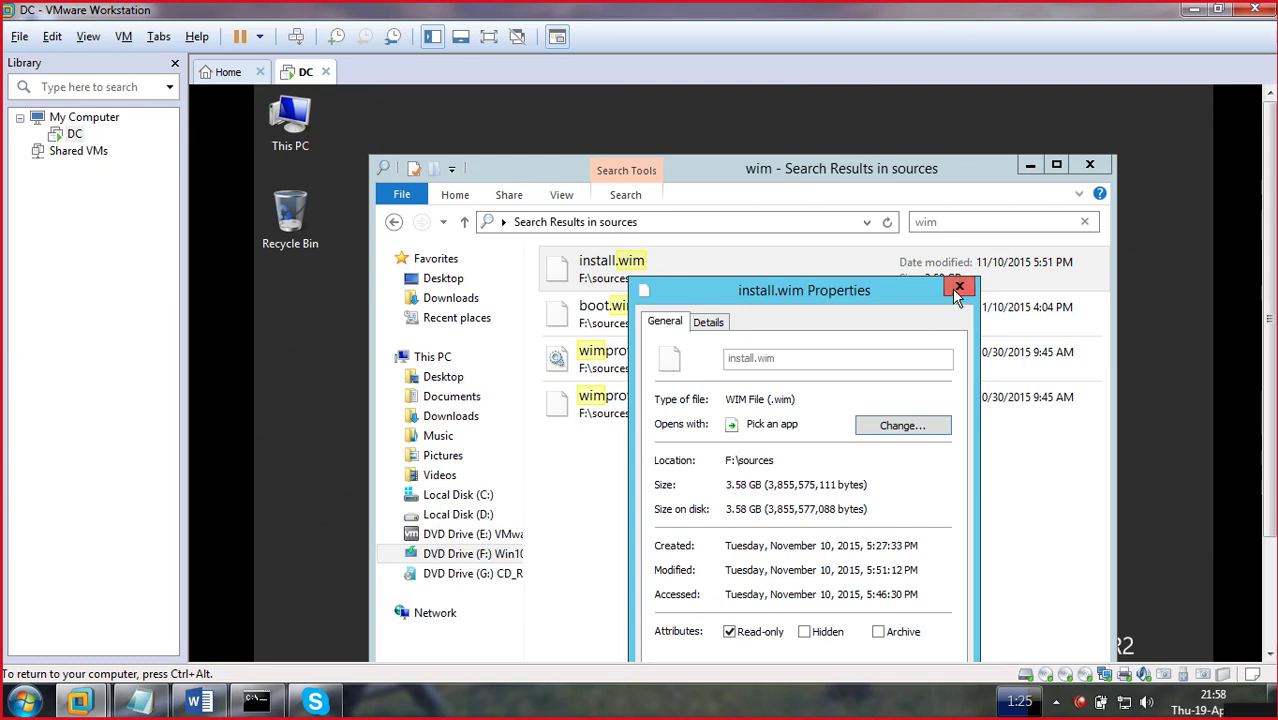
{"action": "left_click", "coordinate": [958, 289]}
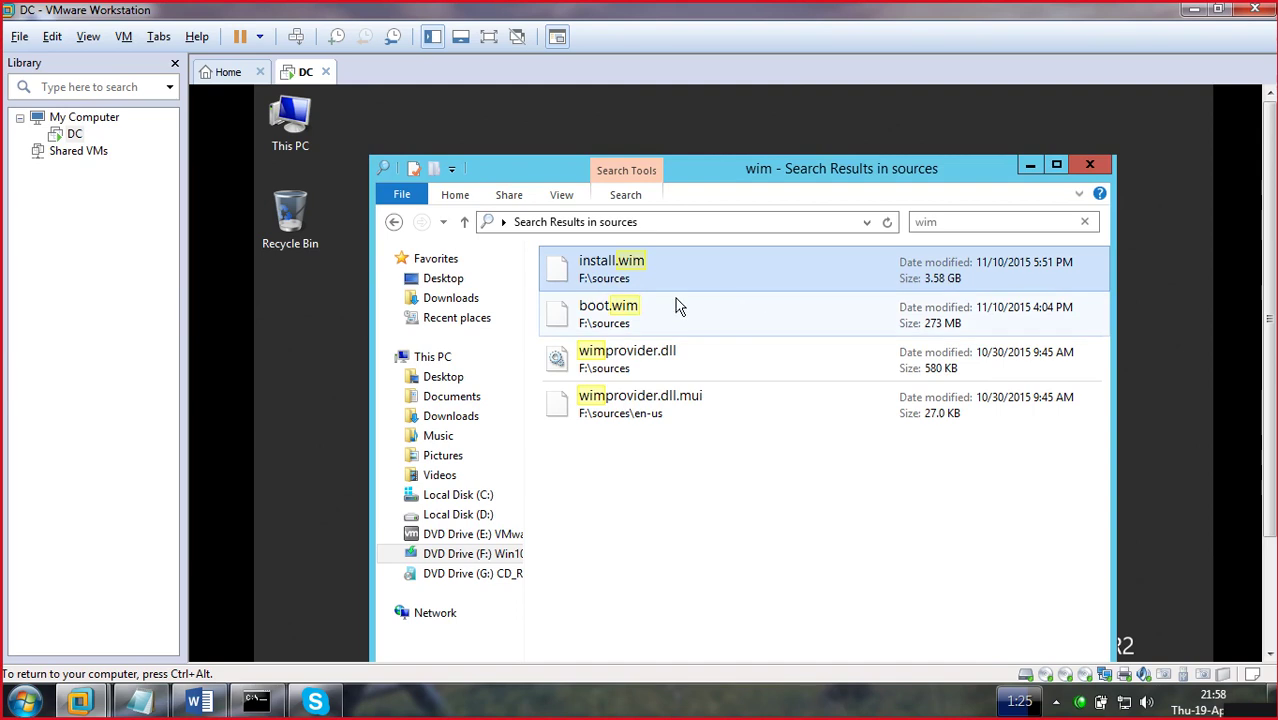
{"action": "left_click", "coordinate": [1088, 167]}
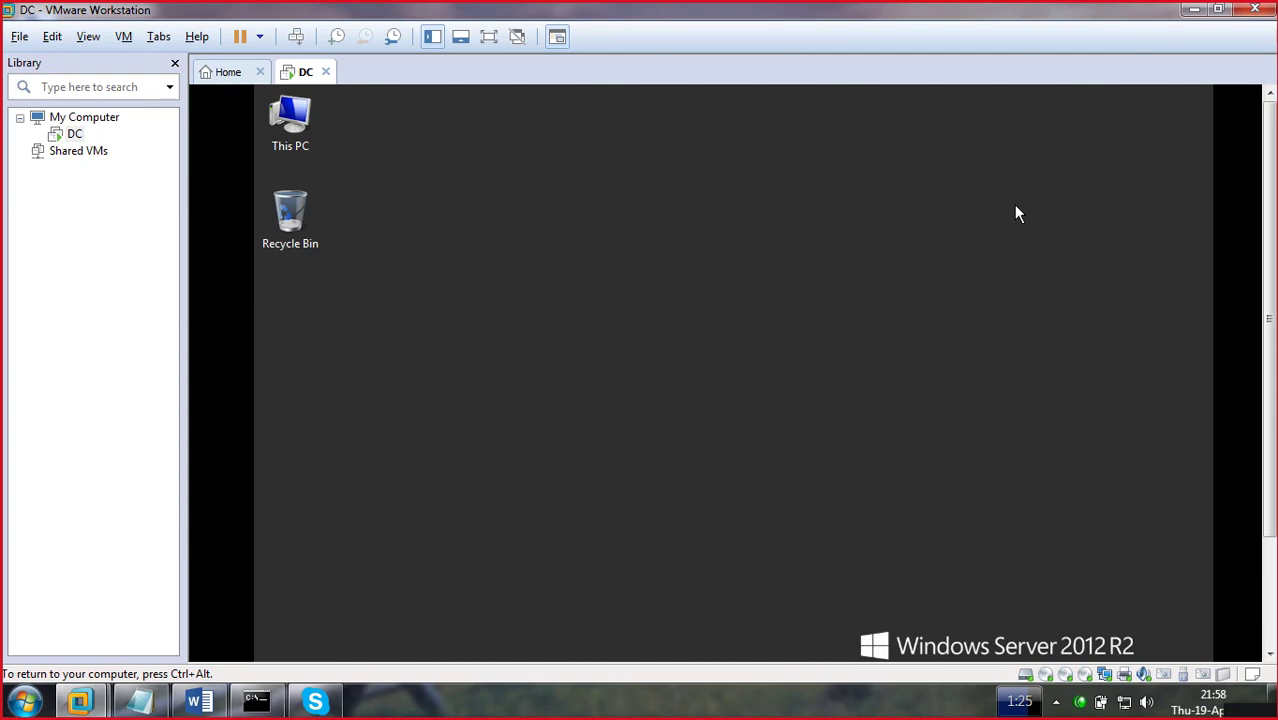
- Return to the Windows Deployment Services console in full screen and display the Install Images node
{"action": "key", "text": "ctrl+alt+Return"}
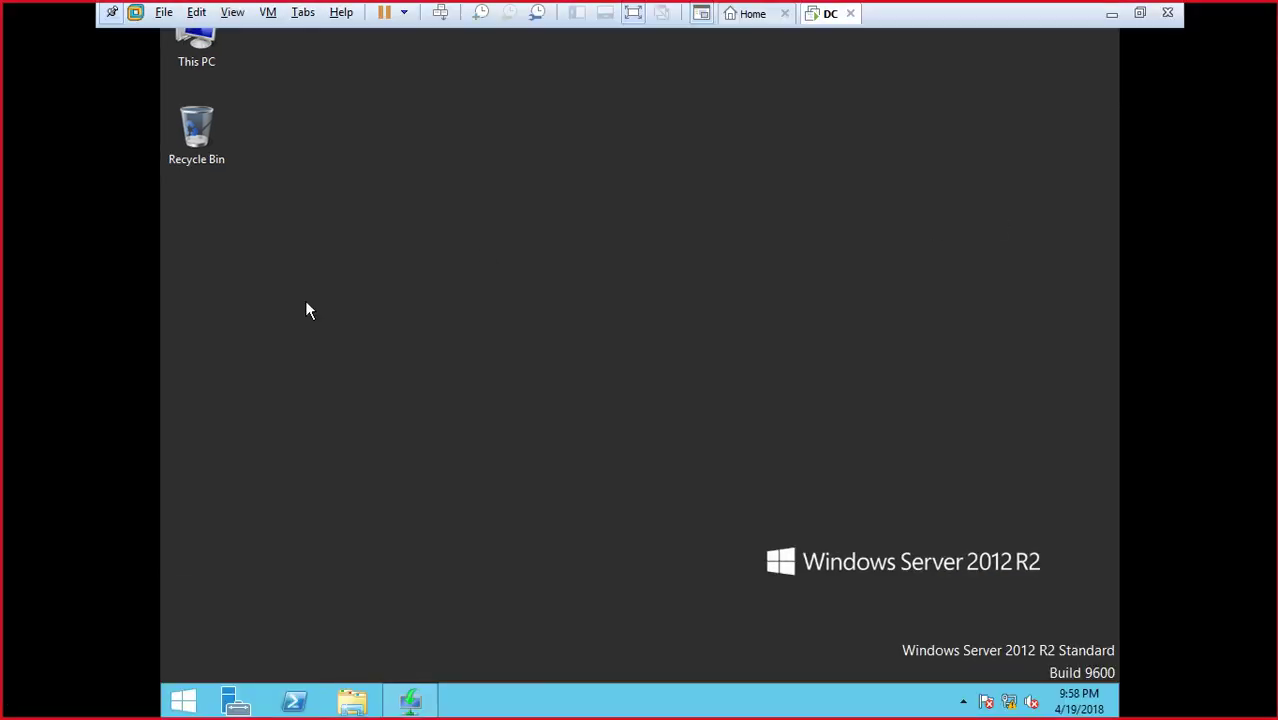
{"action": "left_click", "coordinate": [410, 701]}
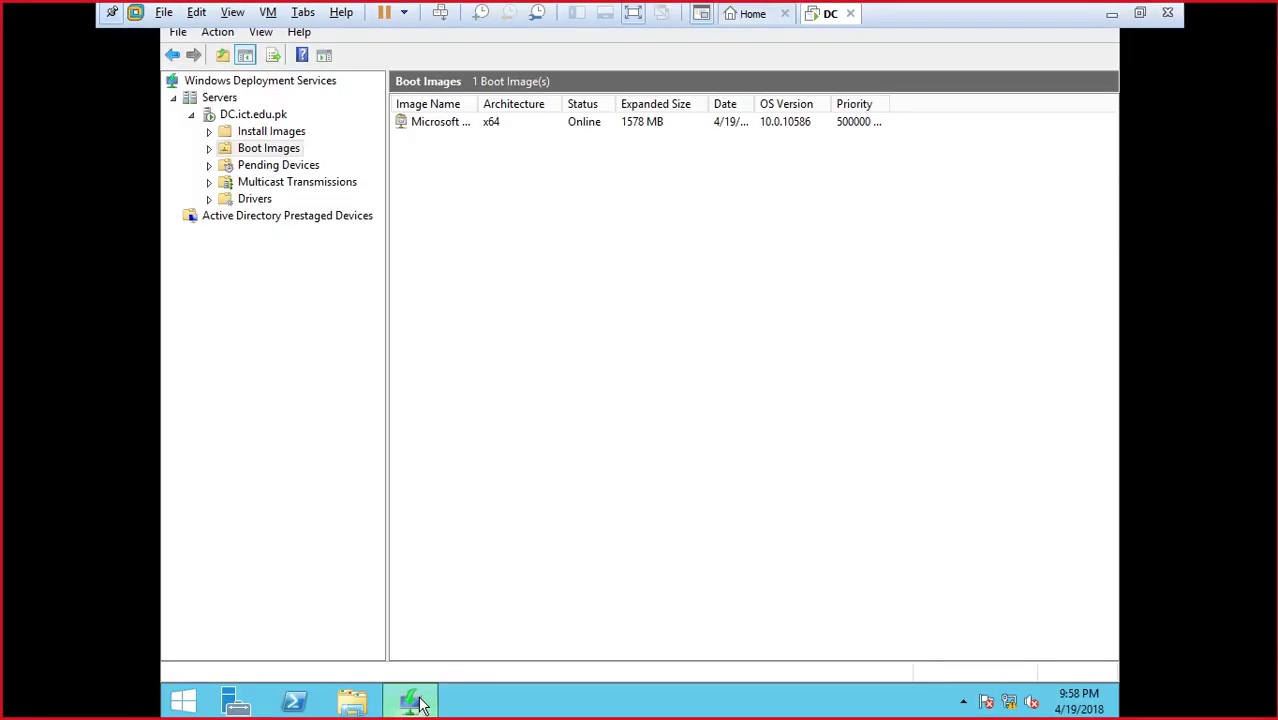
{"action": "left_click", "coordinate": [257, 135]}
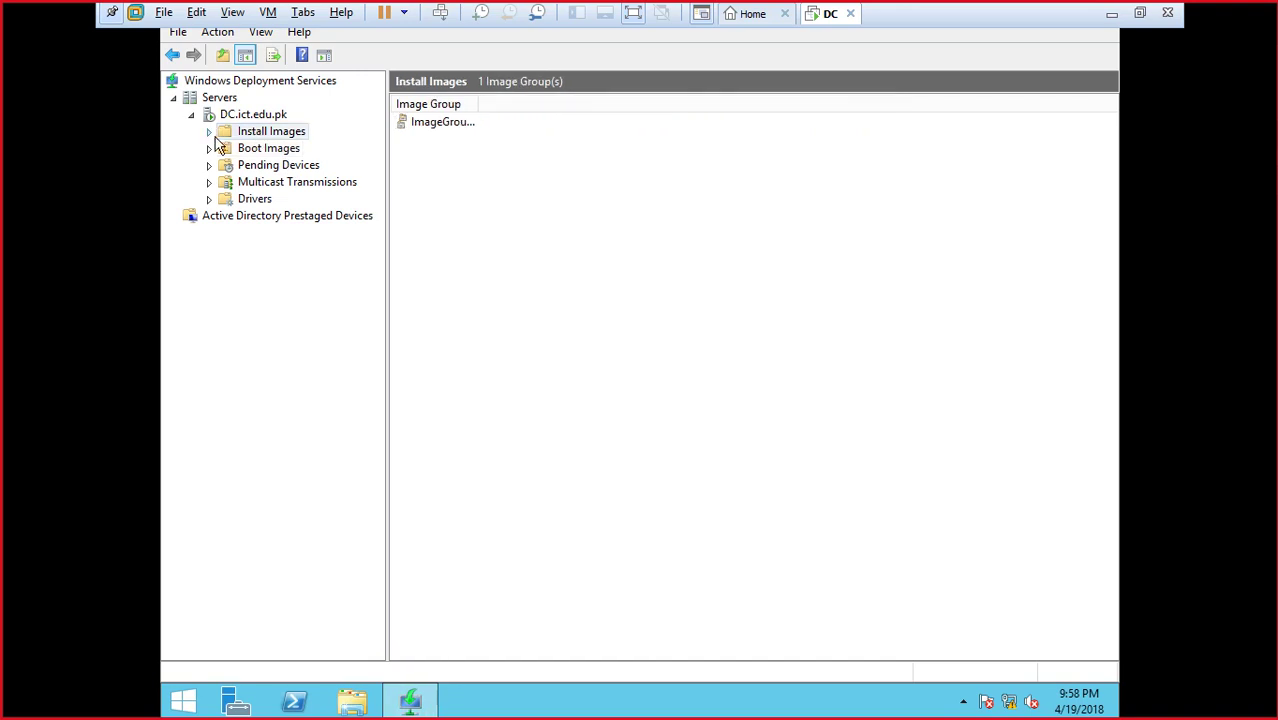
- Delete the existing image group from Install Images
{"action": "right_click", "coordinate": [445, 133]}
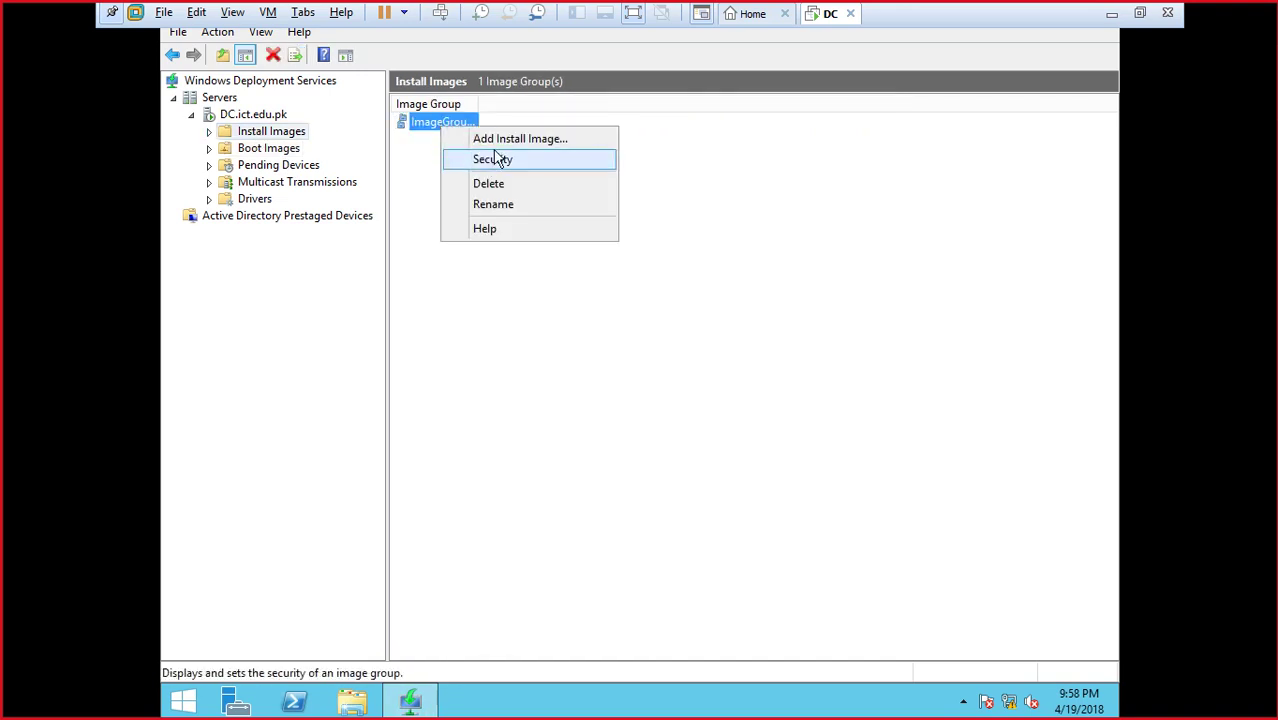
{"action": "left_click", "coordinate": [504, 191]}
{"action": "left_click", "coordinate": [673, 391]}
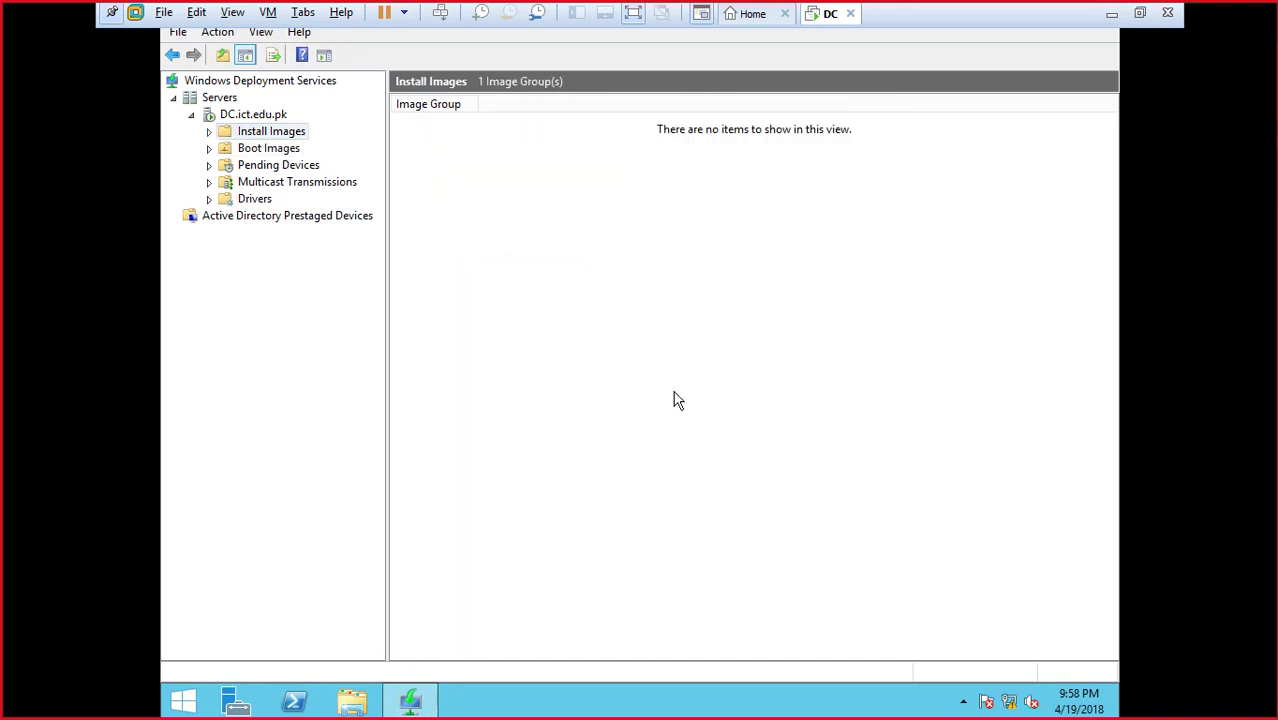
- Delete the existing x64 boot image from Boot Images
{"action": "left_click", "coordinate": [268, 148]}
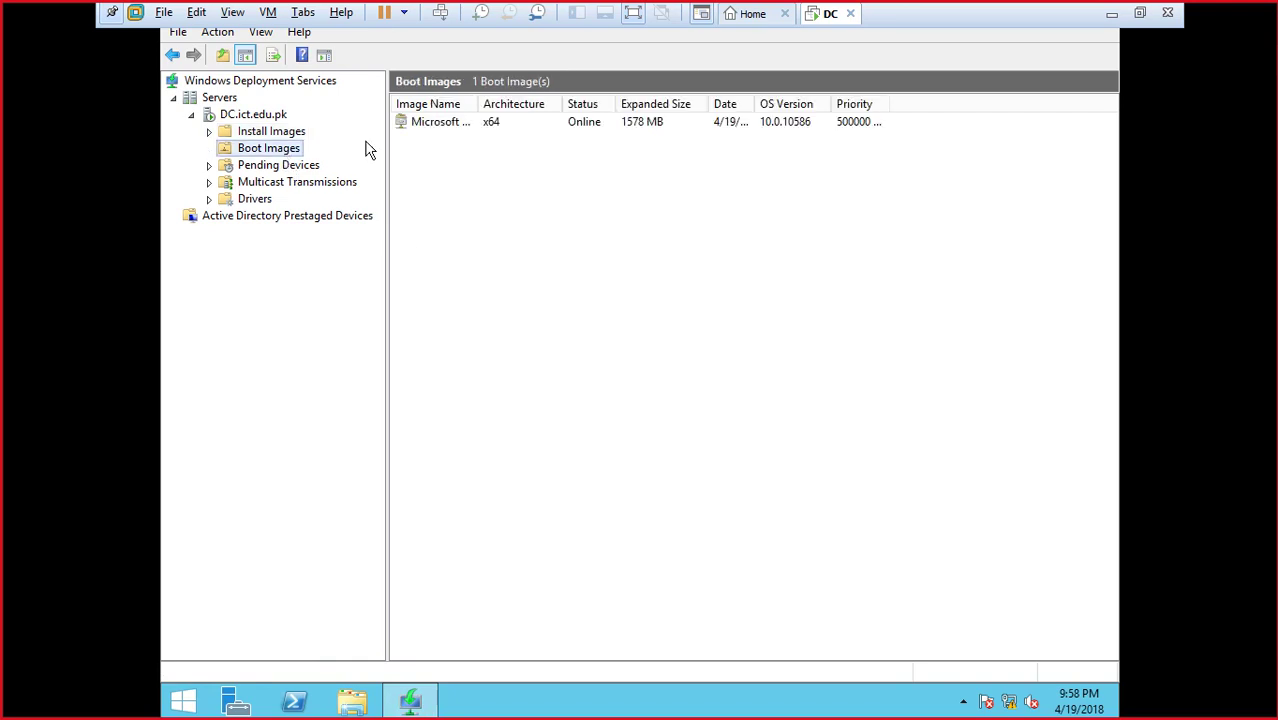
{"action": "right_click", "coordinate": [418, 128]}
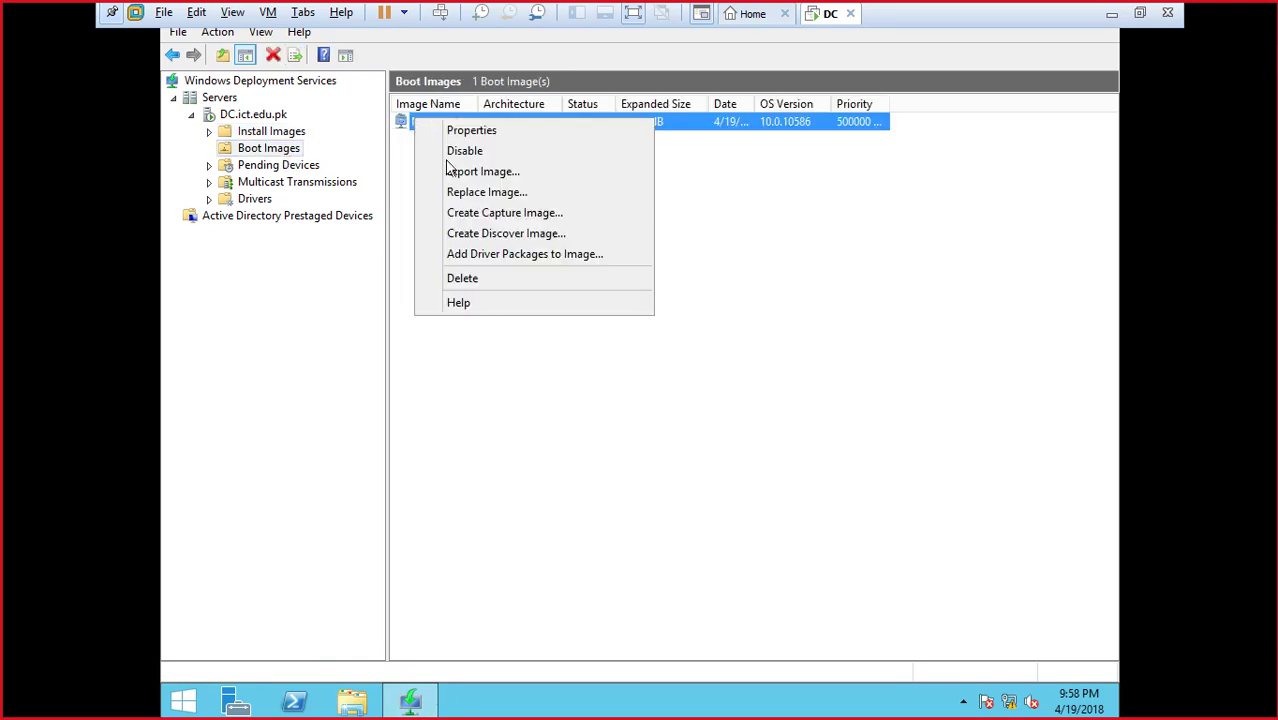
{"action": "left_click", "coordinate": [474, 278]}
{"action": "left_click", "coordinate": [664, 393]}
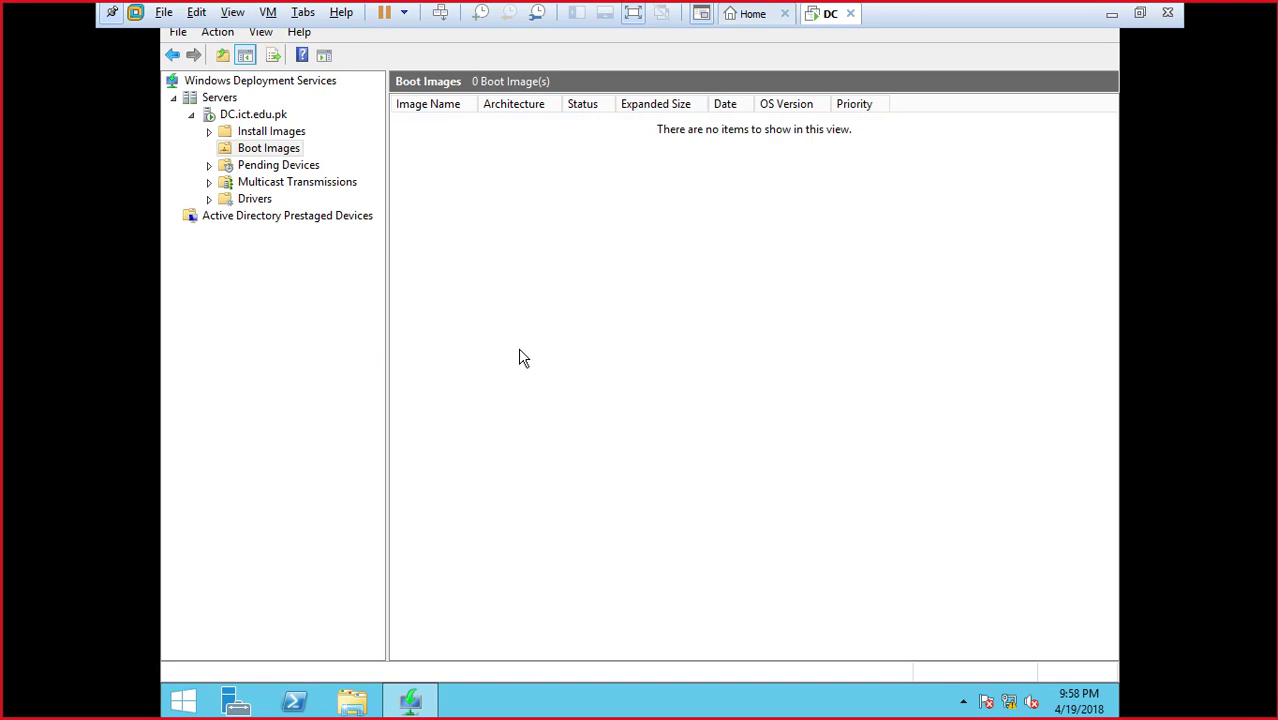
- Start adding a boot image and browse to DVD Drive (F:) Win10_10586_x64_Nov2015 for the image file
{"action": "right_click", "coordinate": [255, 157]}
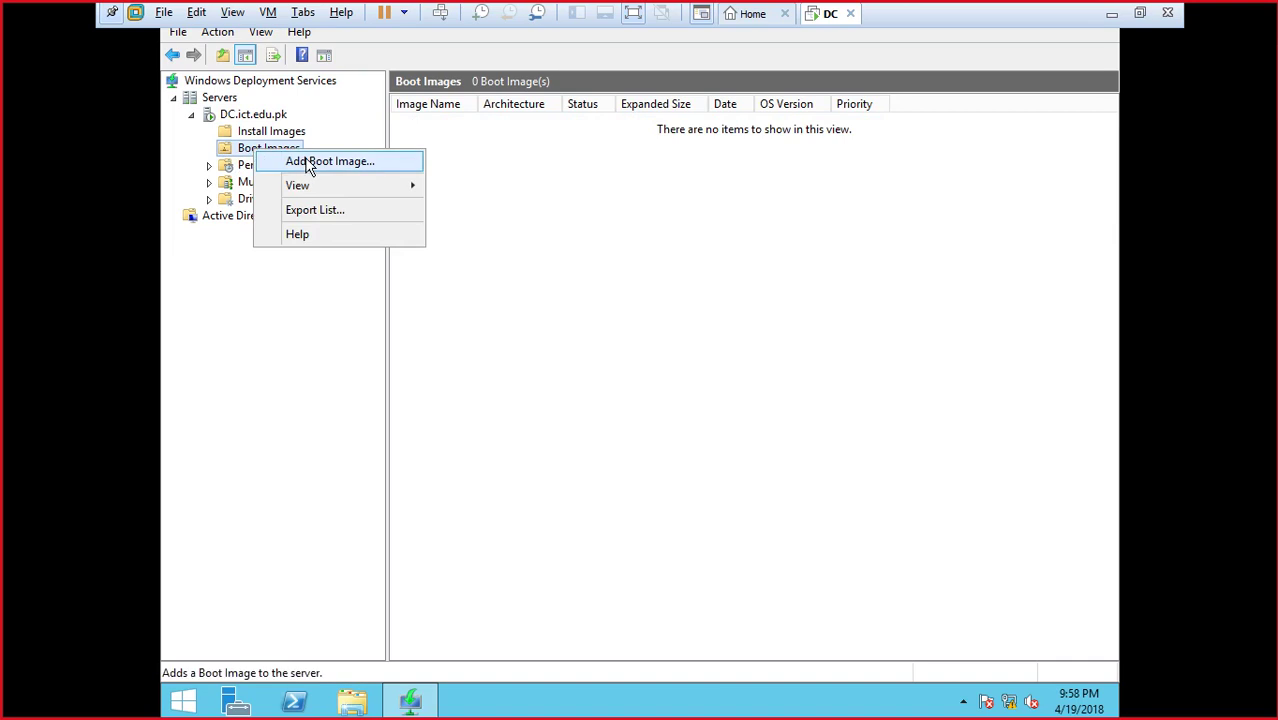
{"action": "left_click", "coordinate": [308, 161]}
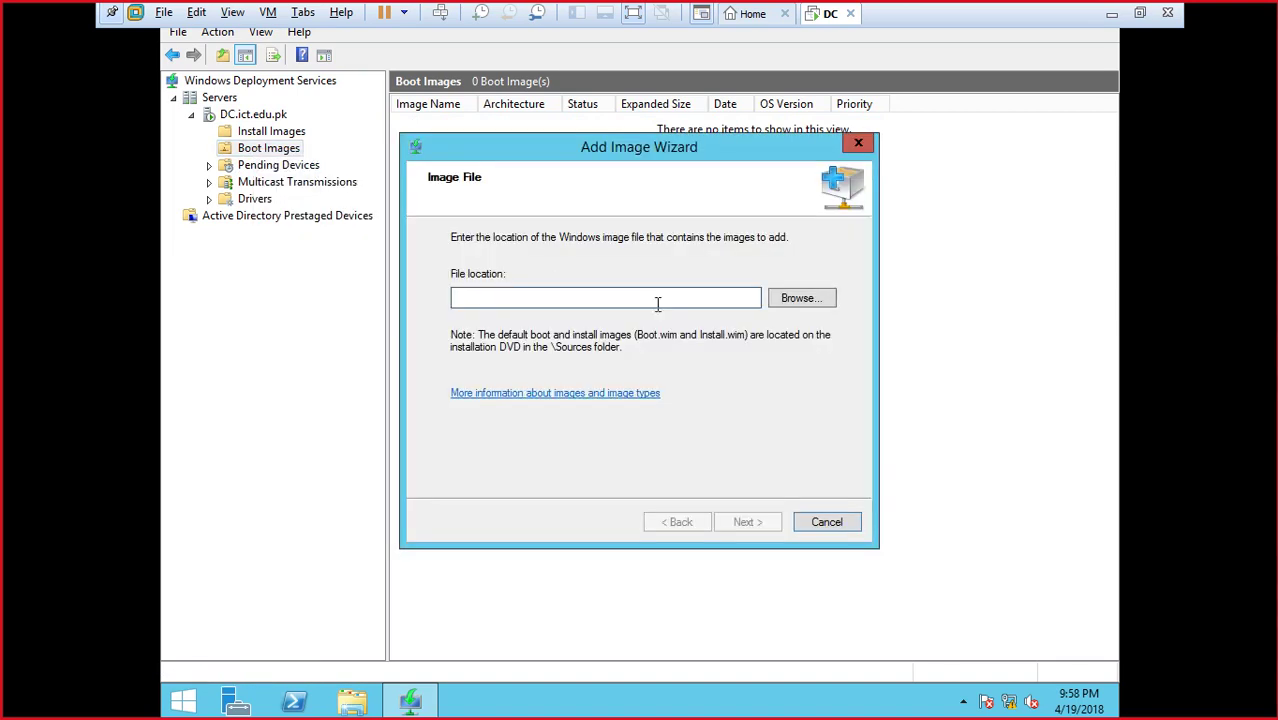
{"action": "left_click", "coordinate": [793, 300]}
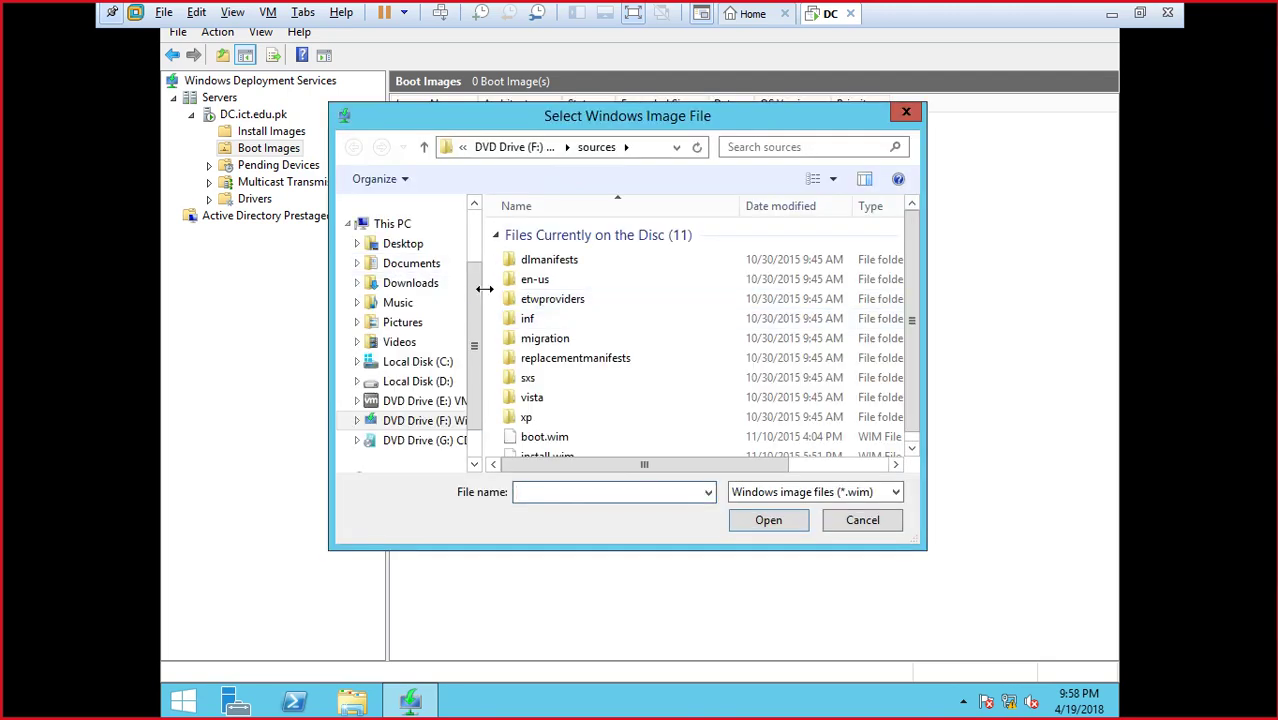
{"action": "left_click", "coordinate": [515, 150]}
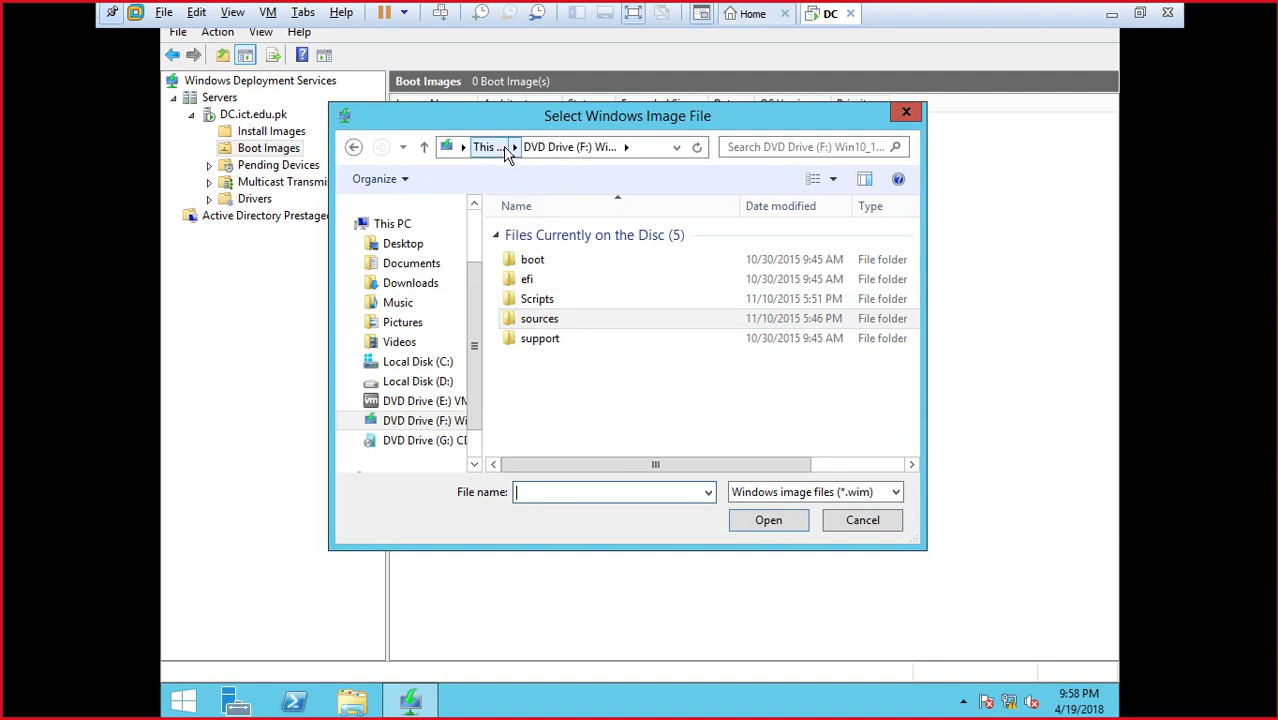
{"action": "left_click", "coordinate": [487, 148]}
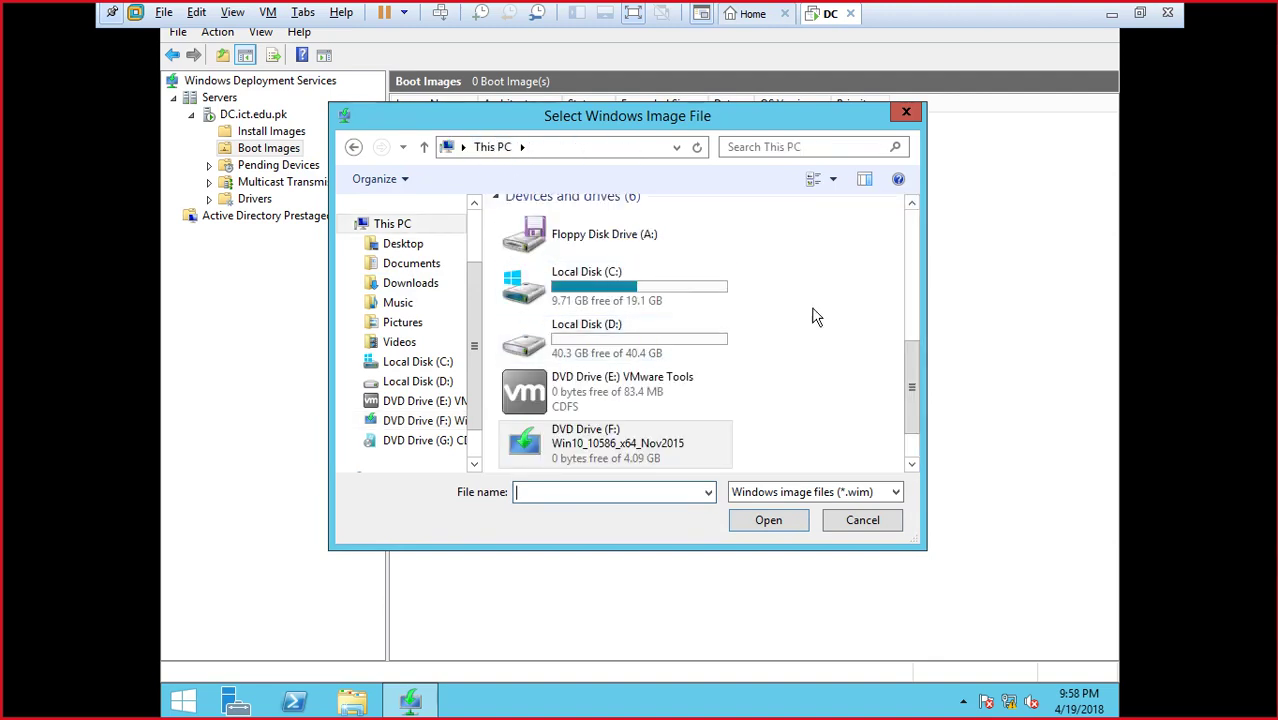
{"action": "scroll", "coordinate": [912, 360], "scroll_direction": "down", "scroll_amount": 1}
{"action": "left_click", "coordinate": [575, 376]}
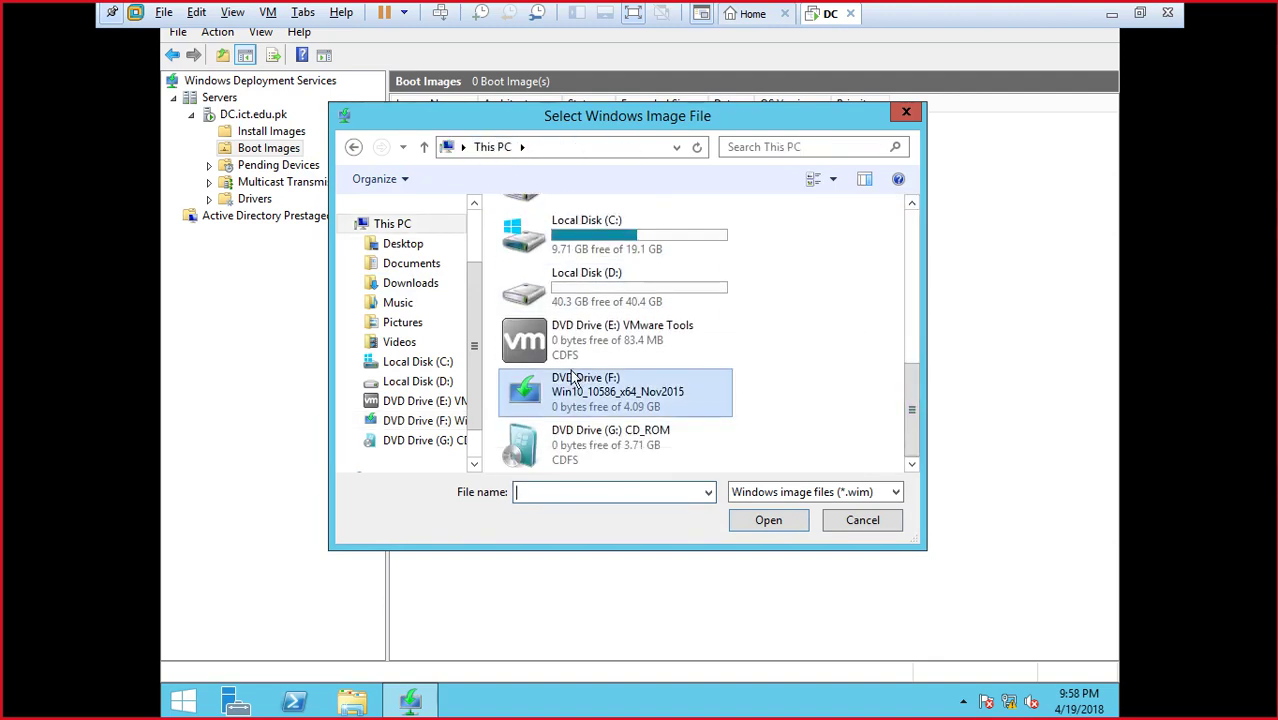
{"action": "double_click", "coordinate": [570, 388]}
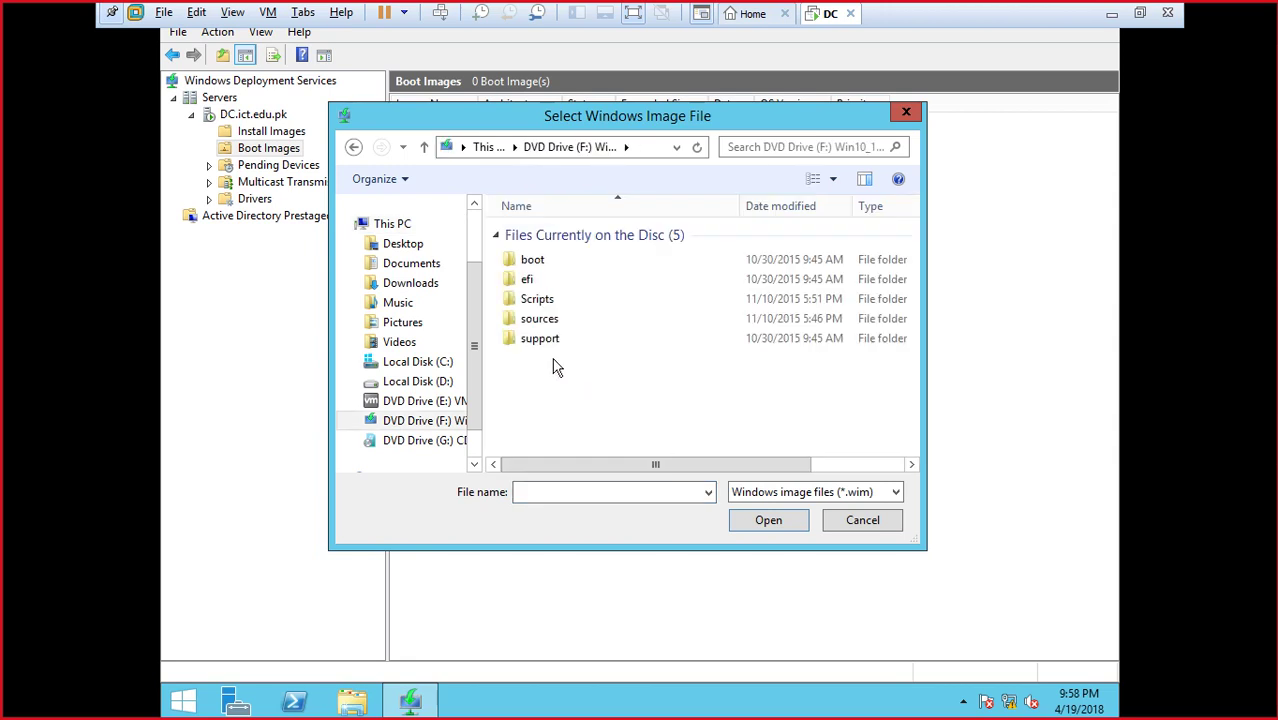
- Choose boot.wim in the sources folder as the boot image file
{"action": "left_click", "coordinate": [540, 327]}
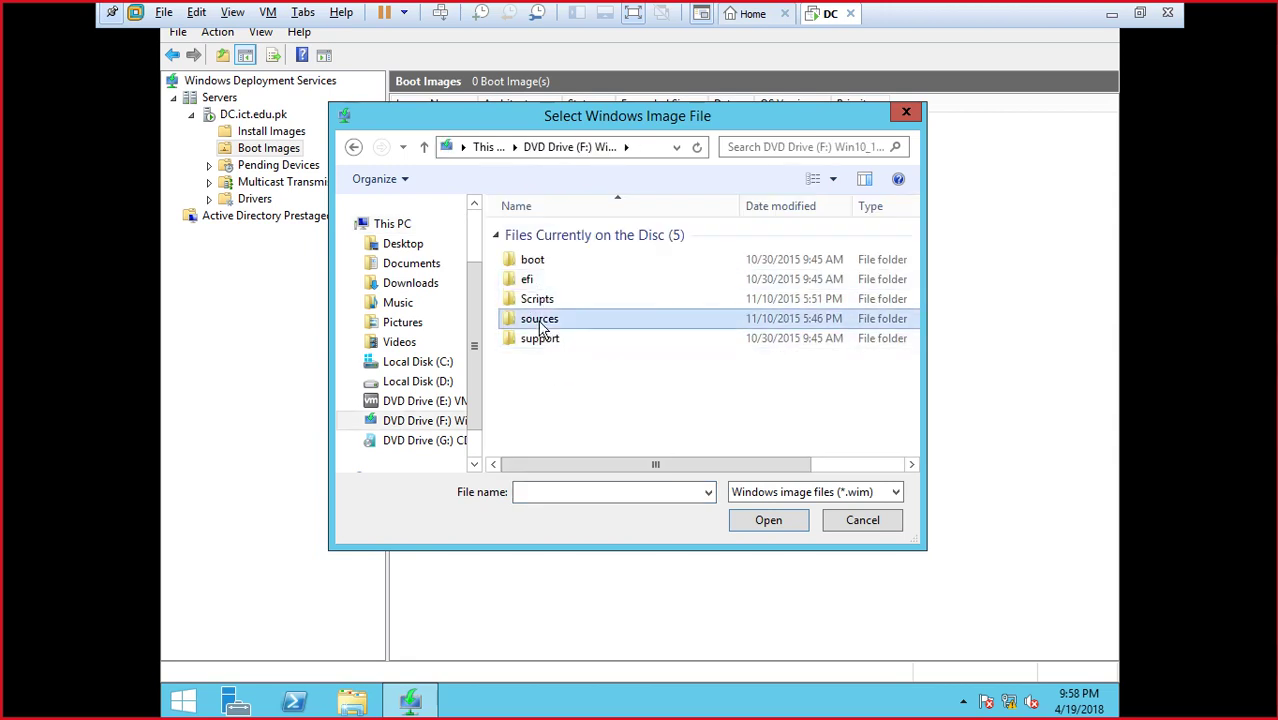
{"action": "double_click", "coordinate": [540, 322]}
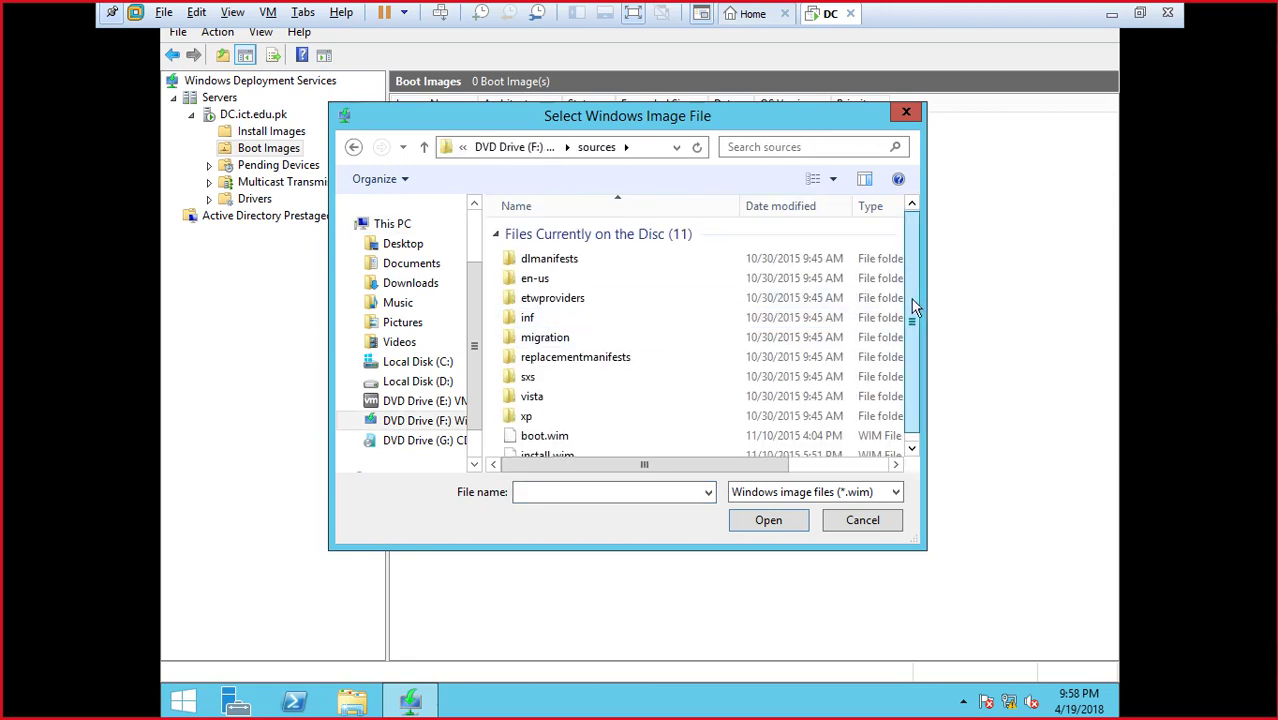
{"action": "left_click_drag", "start_coordinate": [912, 307], "coordinate": [918, 324]}
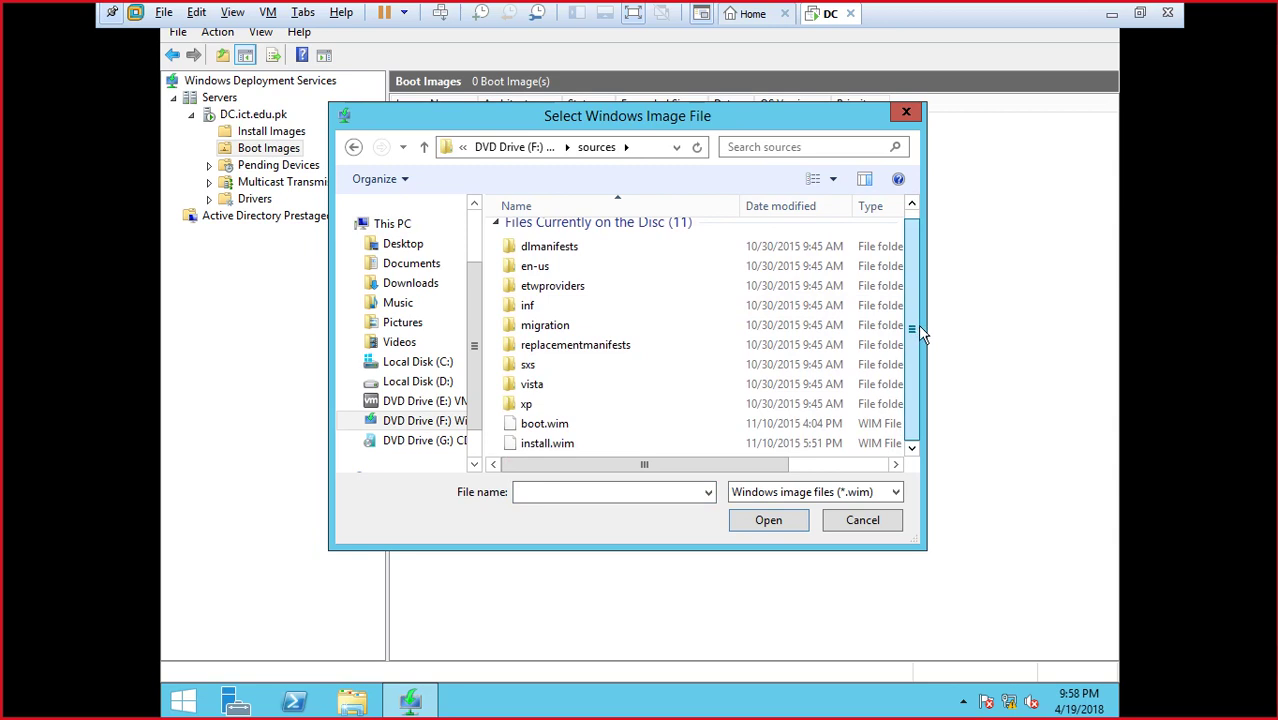
{"action": "left_click", "coordinate": [566, 428]}
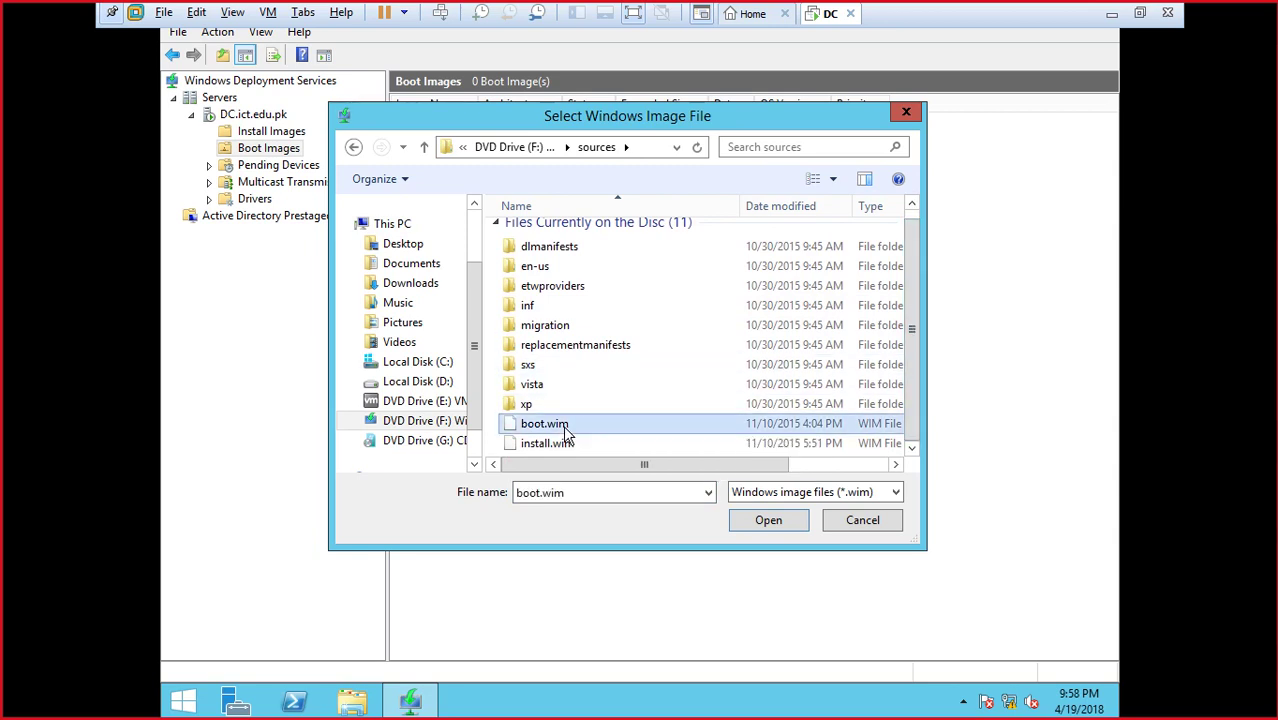
{"action": "left_click", "coordinate": [758, 514]}
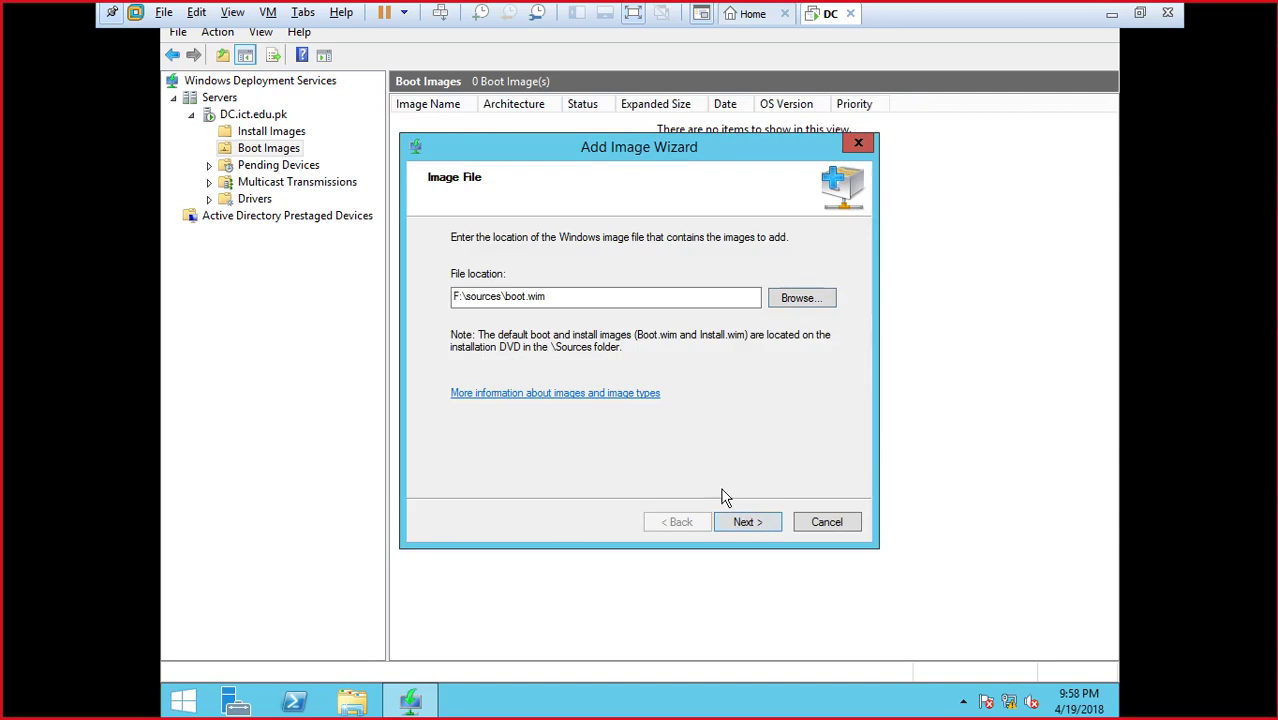
- Add the boot image to the server with the default name and description Microsoft Windows Setup (x64)
{"action": "left_click", "coordinate": [748, 522]}
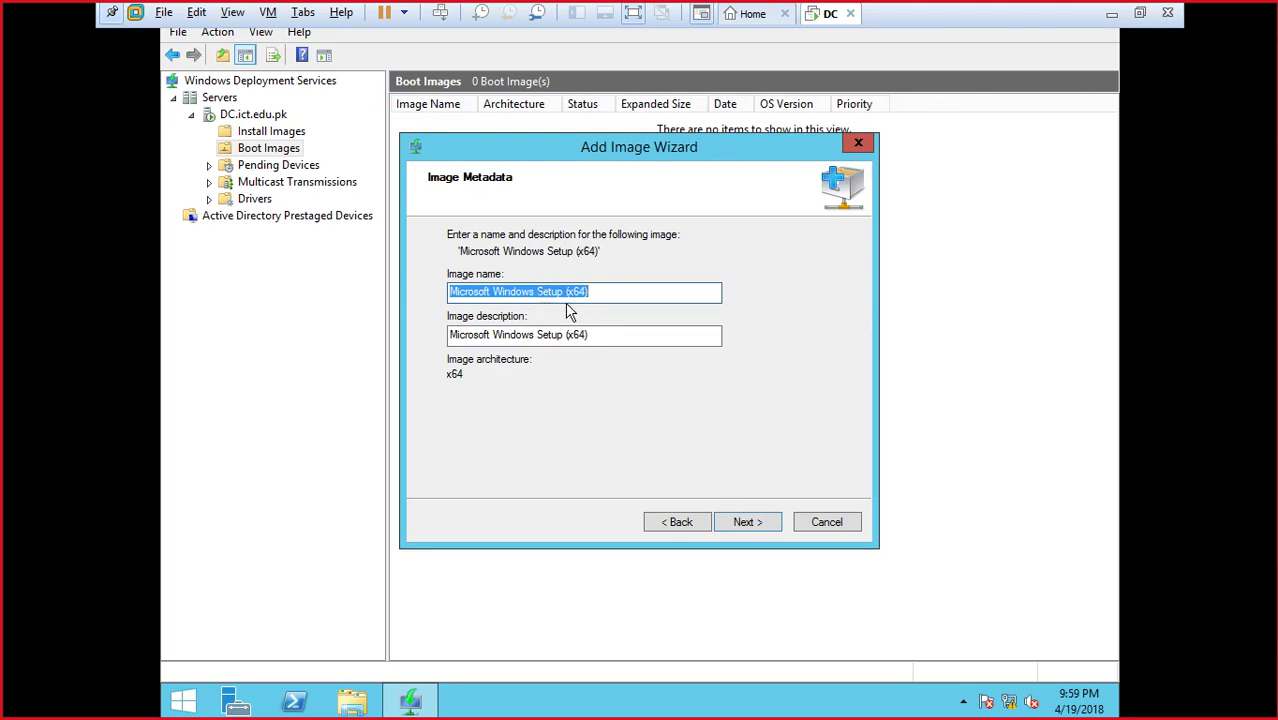
{"action": "left_click", "coordinate": [742, 528]}
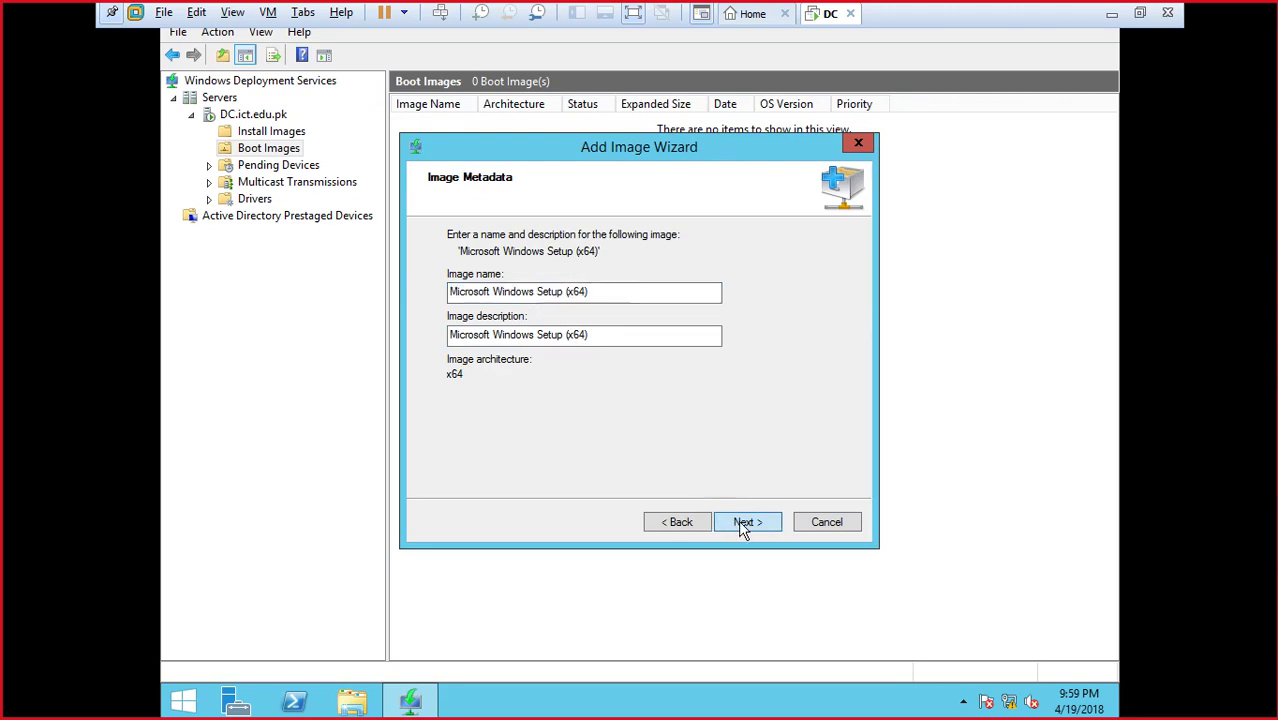
{"action": "left_click", "coordinate": [742, 524]}
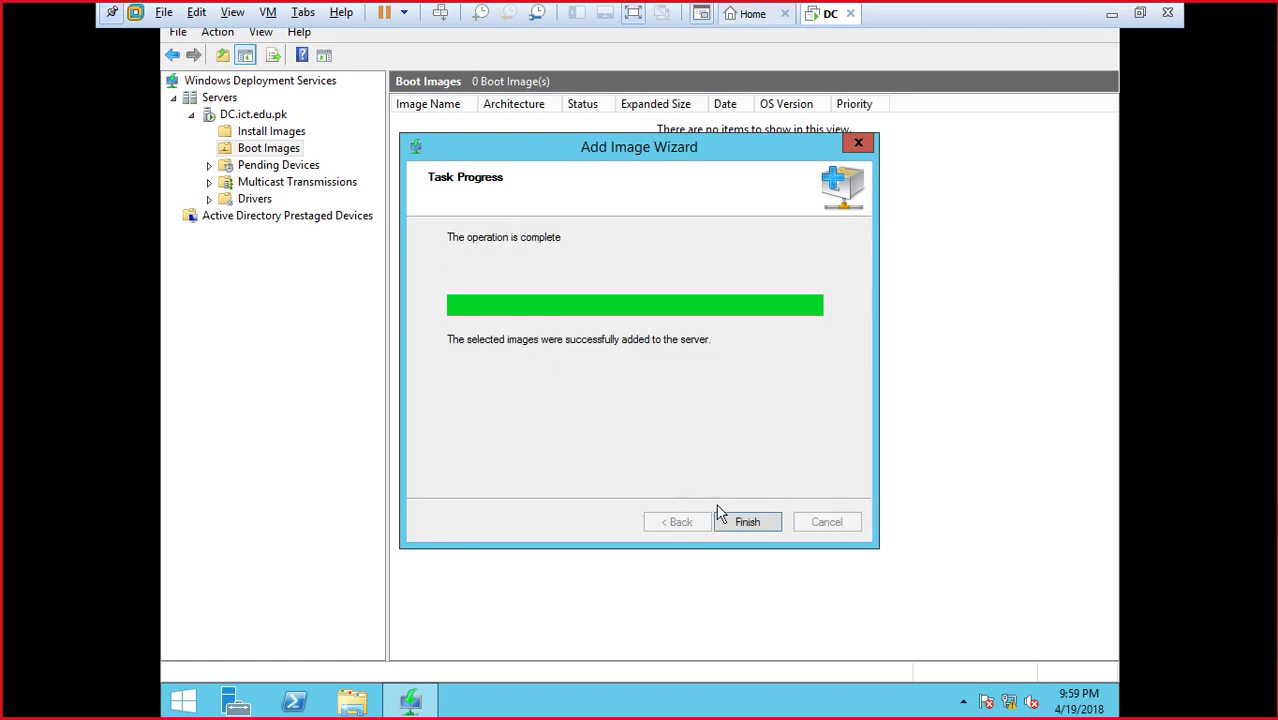
{"action": "left_click", "coordinate": [742, 520]}
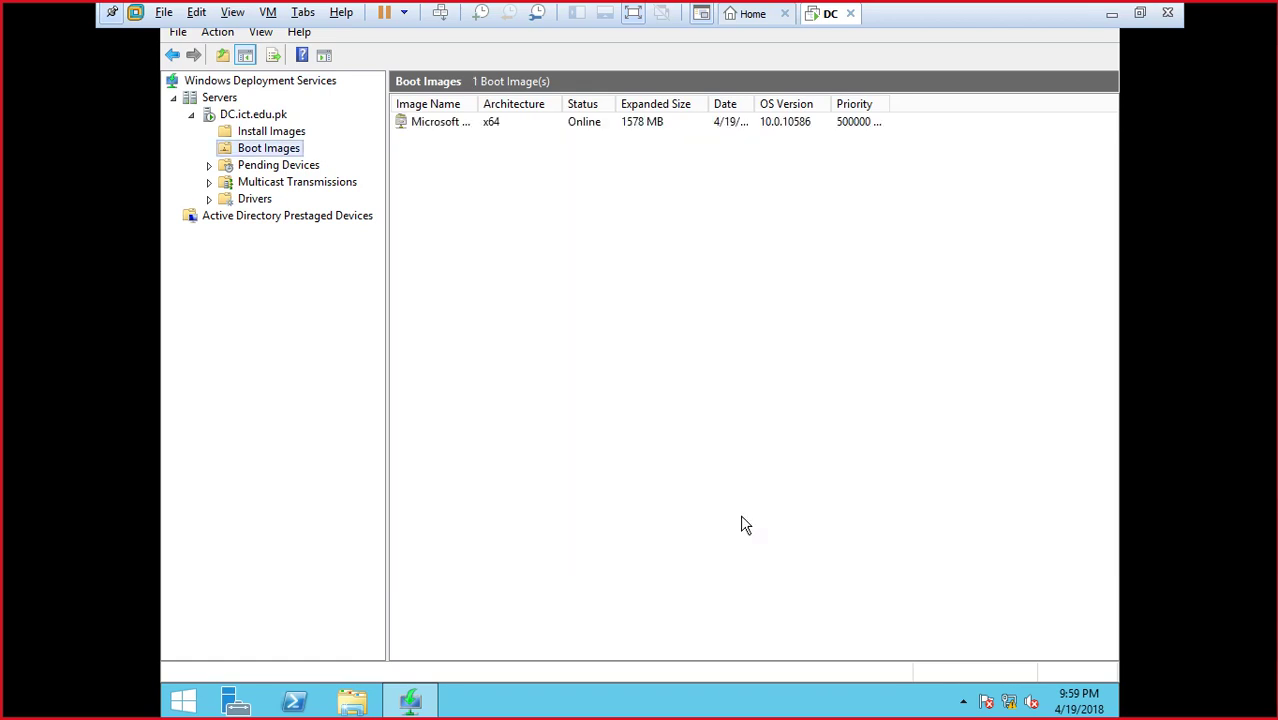
- Start adding an install image and create an image group named ImageGroup1 for it
{"action": "left_click", "coordinate": [255, 134]}
{"action": "right_click", "coordinate": [257, 137]}
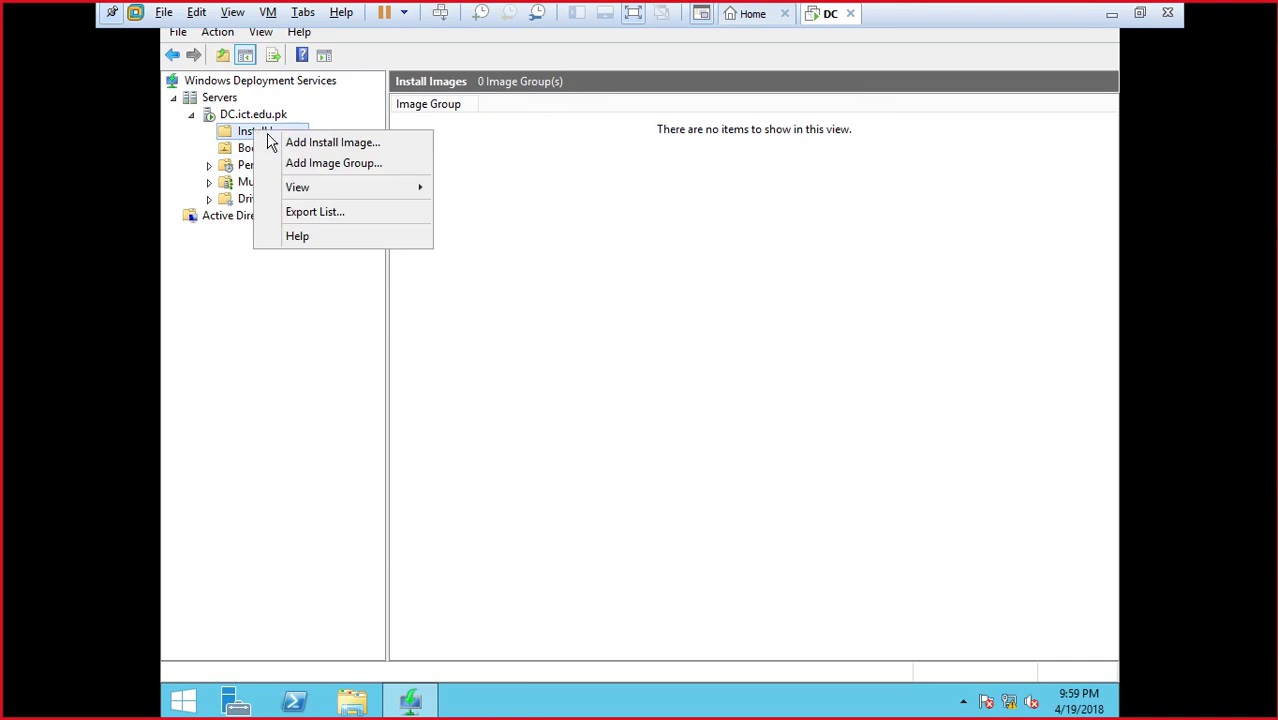
{"action": "left_click", "coordinate": [301, 150]}
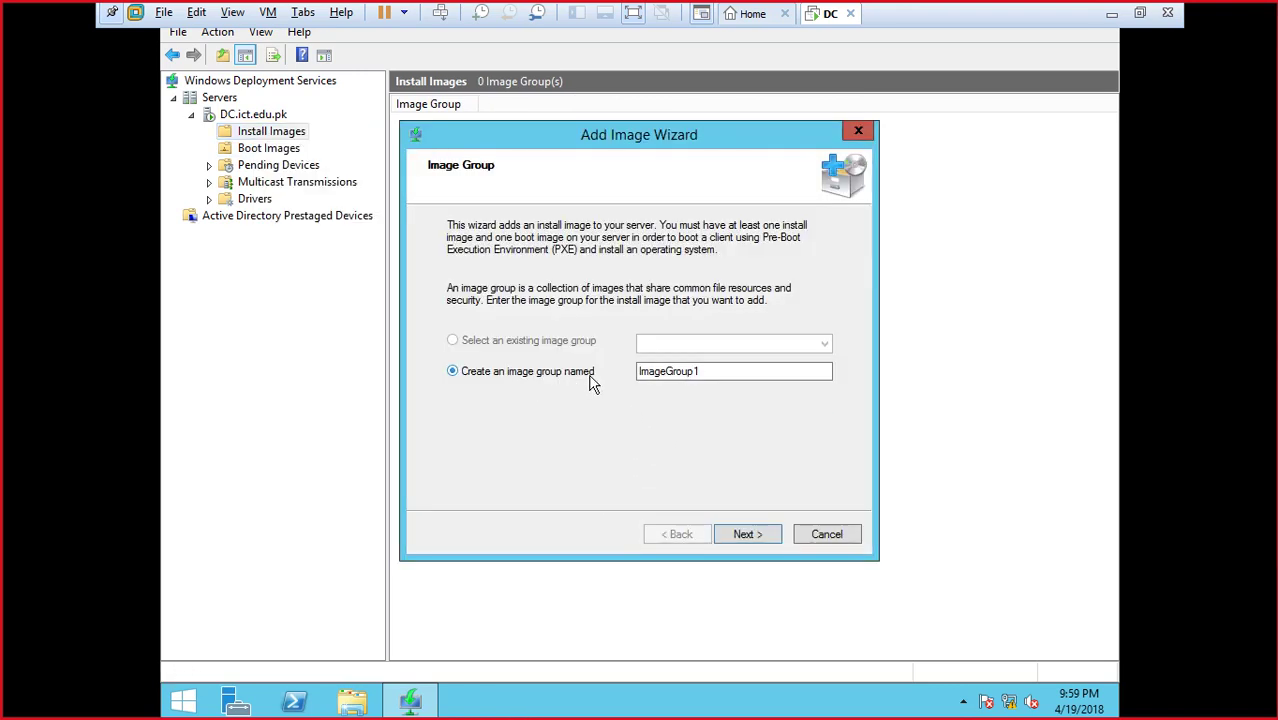
{"action": "left_click_drag", "start_coordinate": [707, 371], "coordinate": [625, 368]}
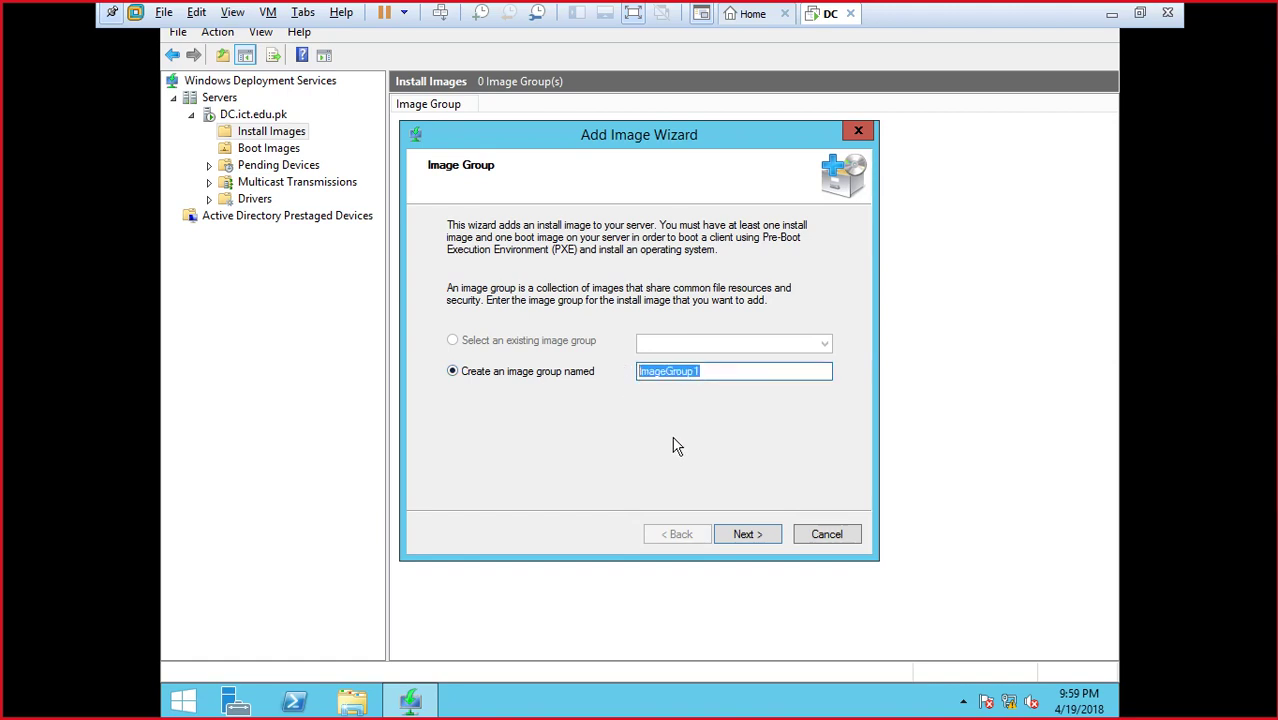
{"action": "left_click", "coordinate": [745, 537]}
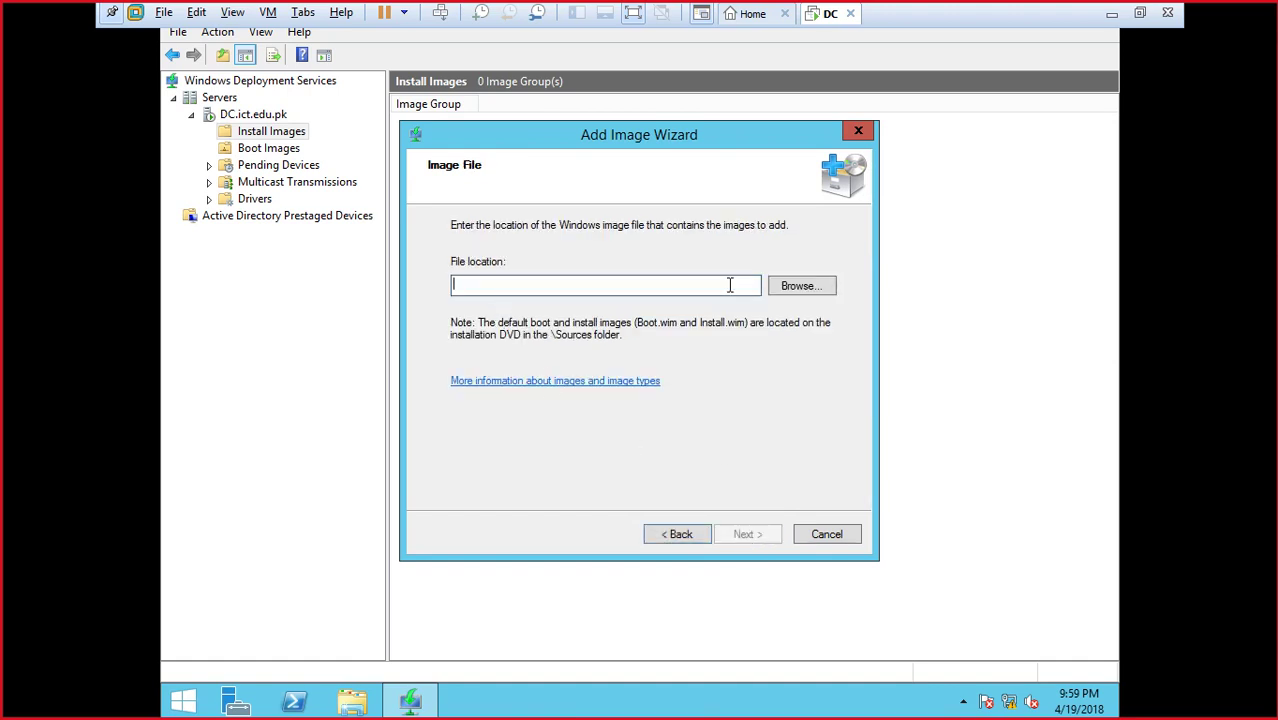
- Choose F:\sources\install.wim as the install image file and widen the Name column in the list of available images
{"action": "left_click", "coordinate": [796, 288]}
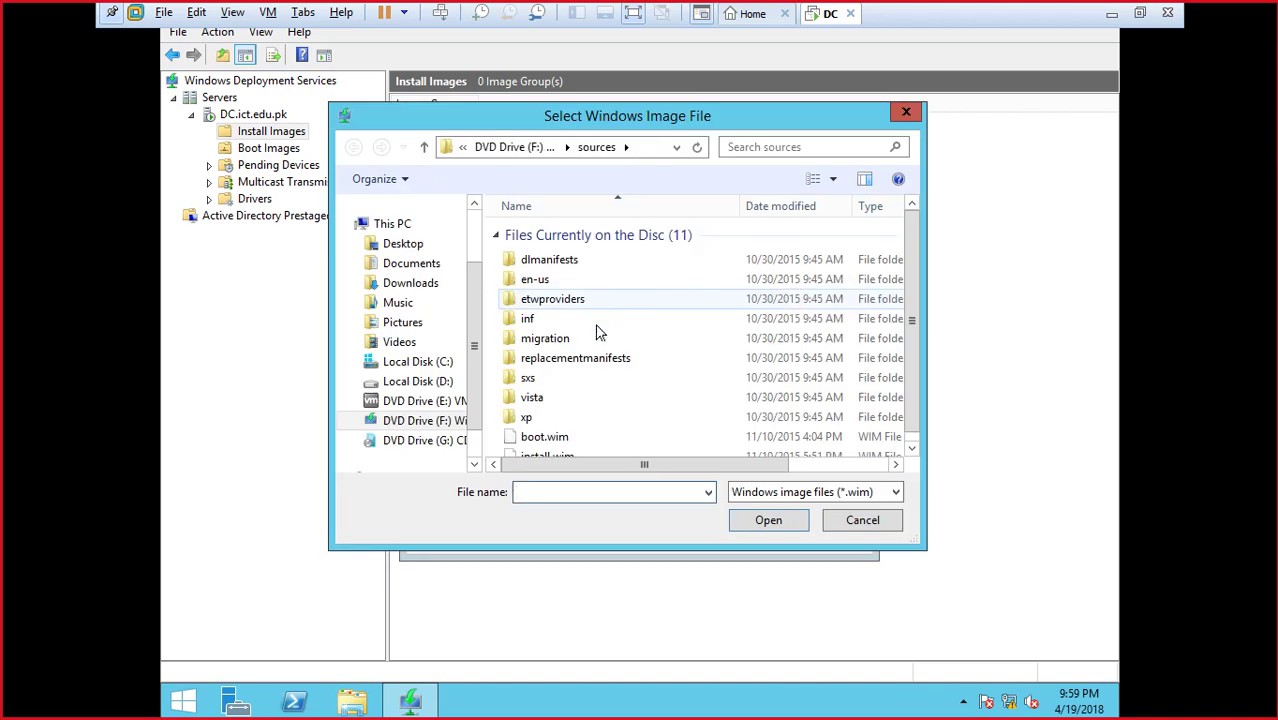
{"action": "scroll", "coordinate": [905, 304], "scroll_direction": "down", "scroll_amount": 1}
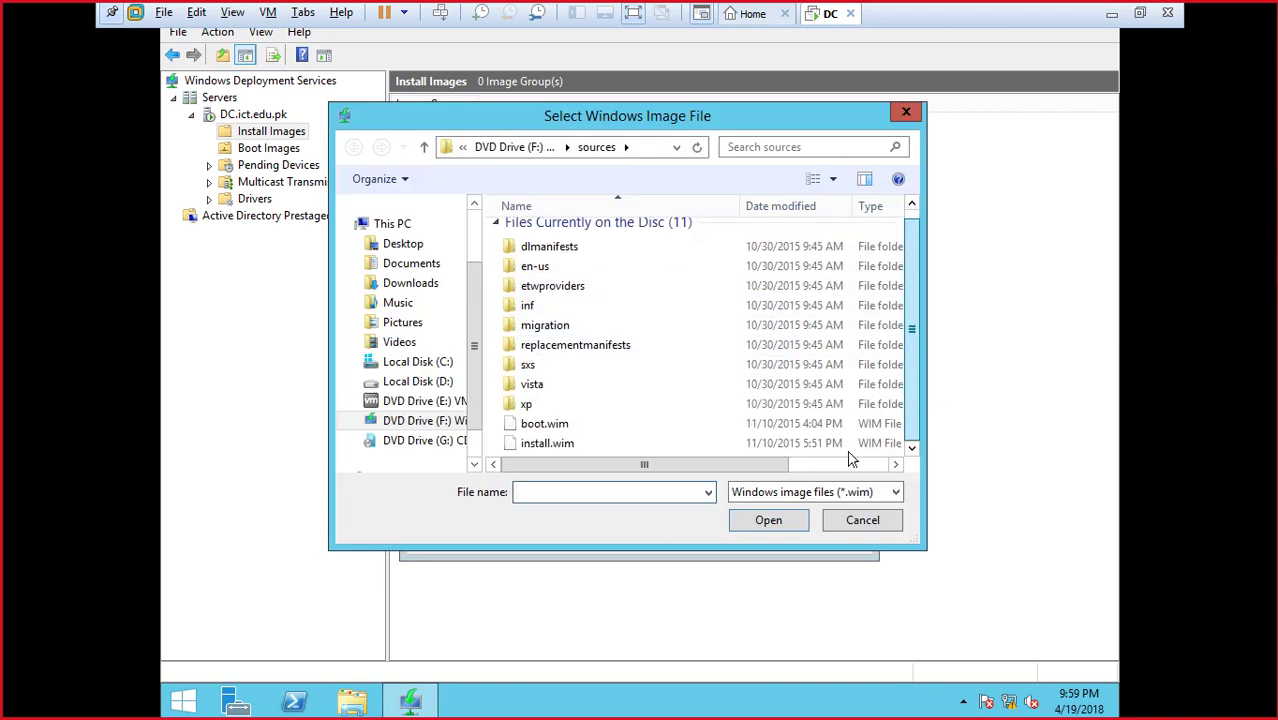
{"action": "left_click", "coordinate": [550, 443]}
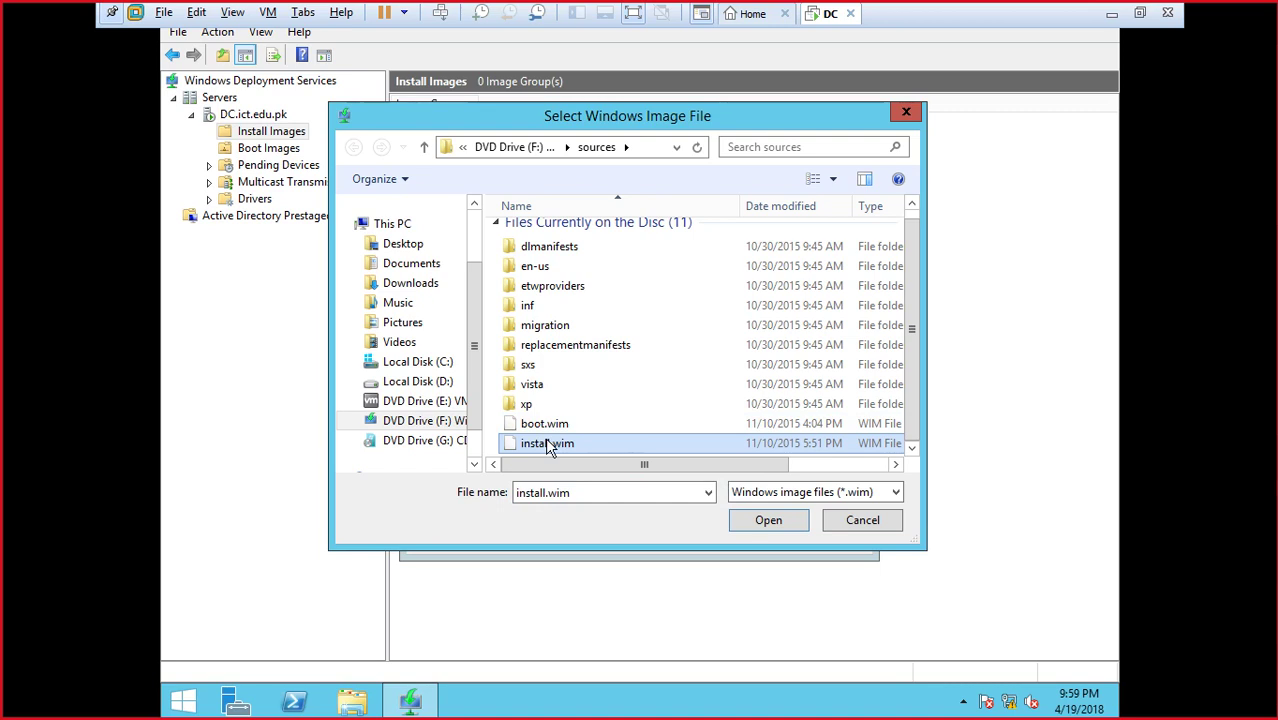
{"action": "left_click_drag", "start_coordinate": [533, 426], "coordinate": [535, 428]}
{"action": "left_click", "coordinate": [765, 522]}
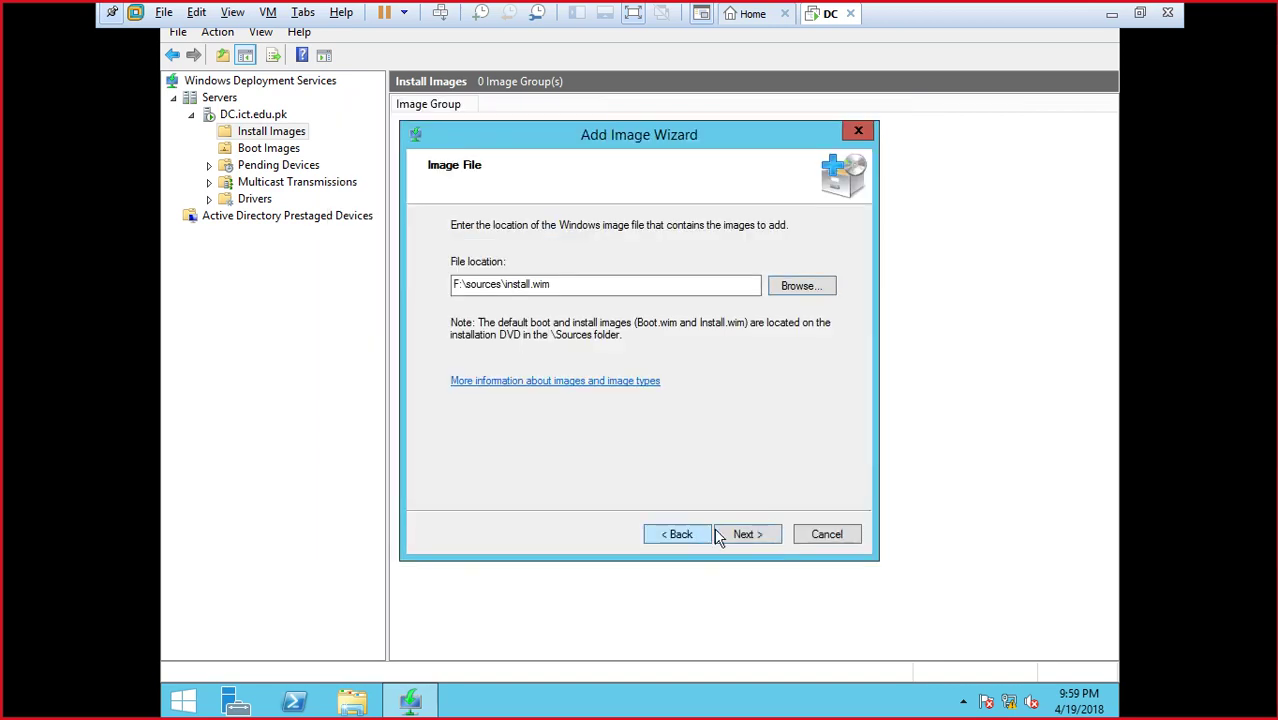
{"action": "left_click", "coordinate": [740, 535]}
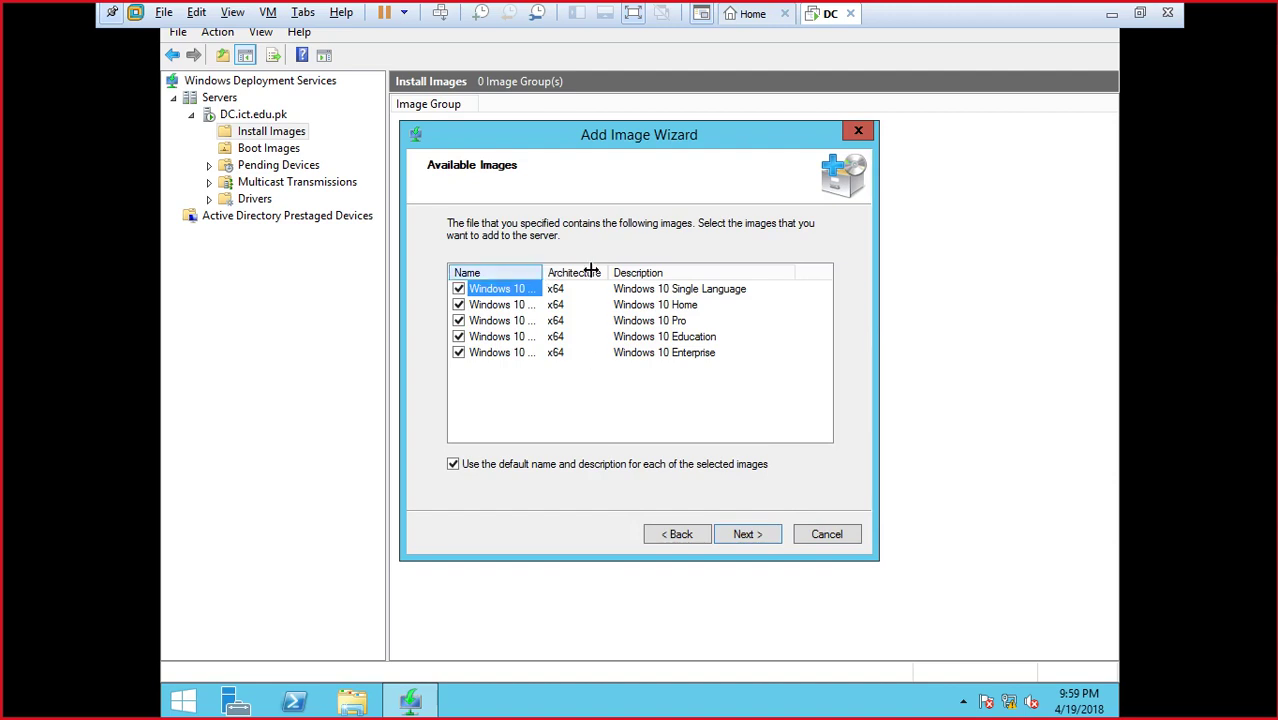
{"action": "left_click_drag", "start_coordinate": [591, 270], "coordinate": [608, 271]}
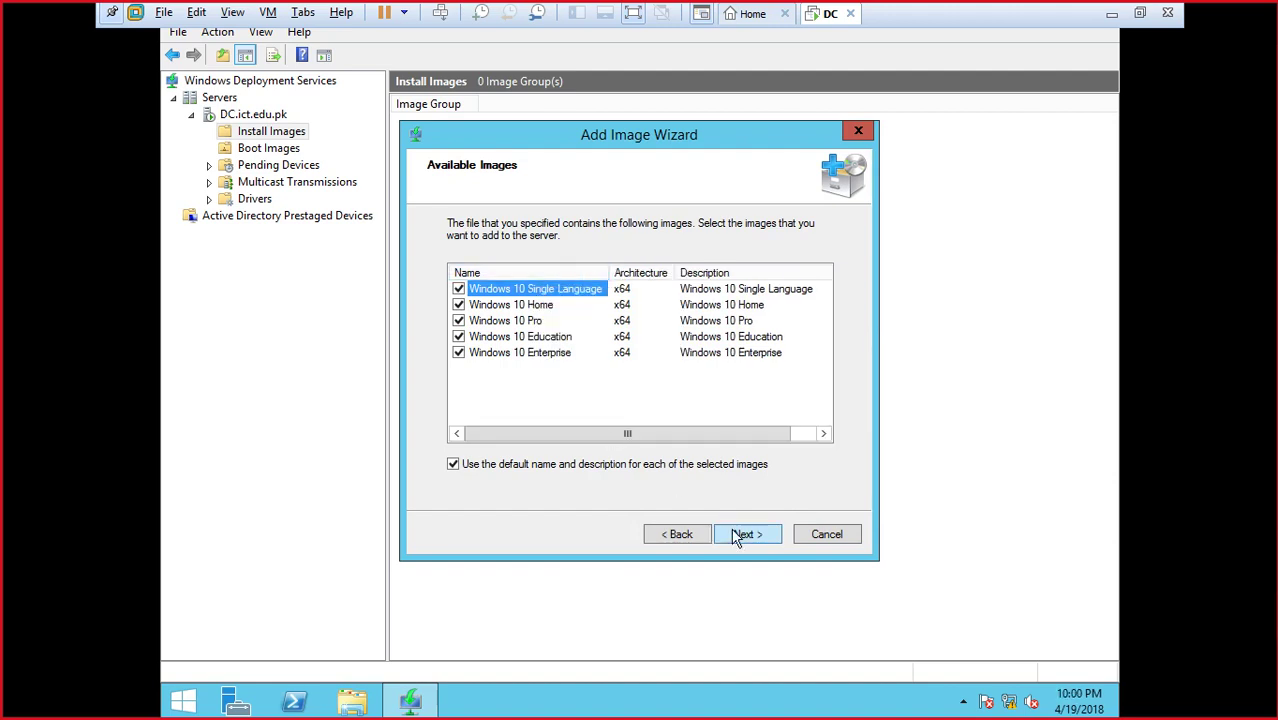
- Add the five selected Windows 10 images from F:\sources\install.wim to ImageGroup1
{"action": "left_click", "coordinate": [745, 533]}
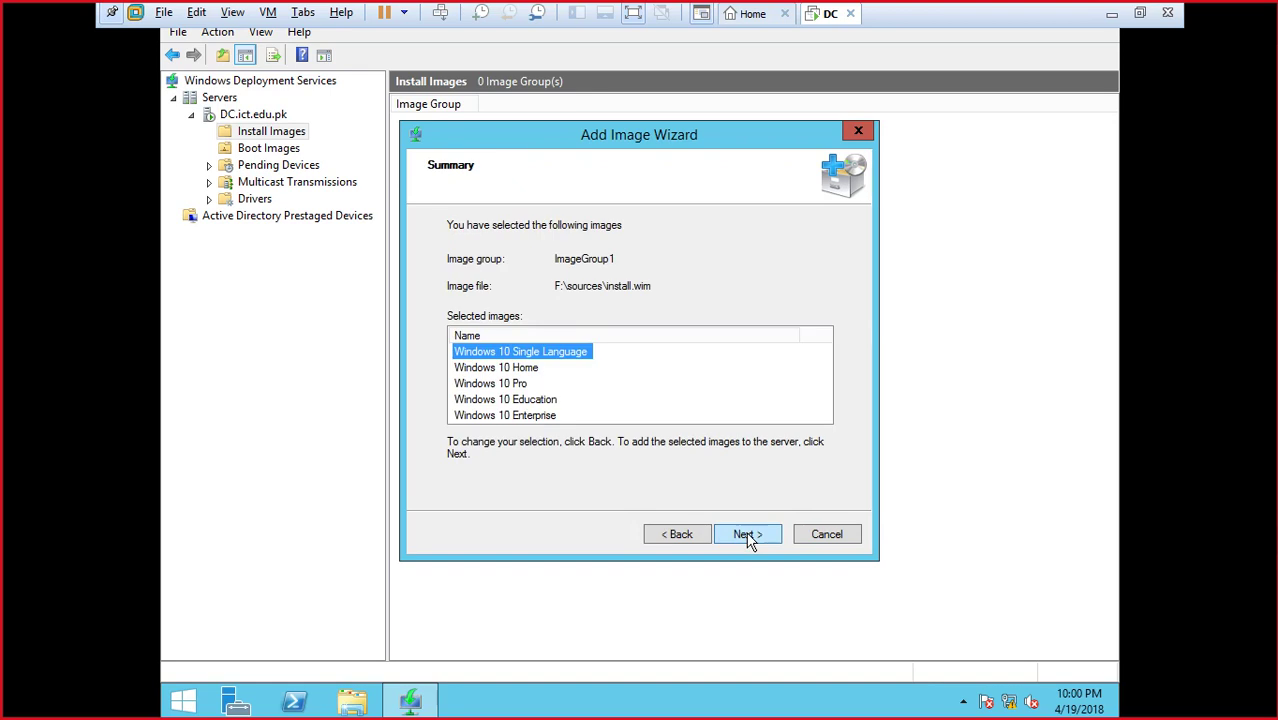
{"action": "left_click", "coordinate": [746, 535]}
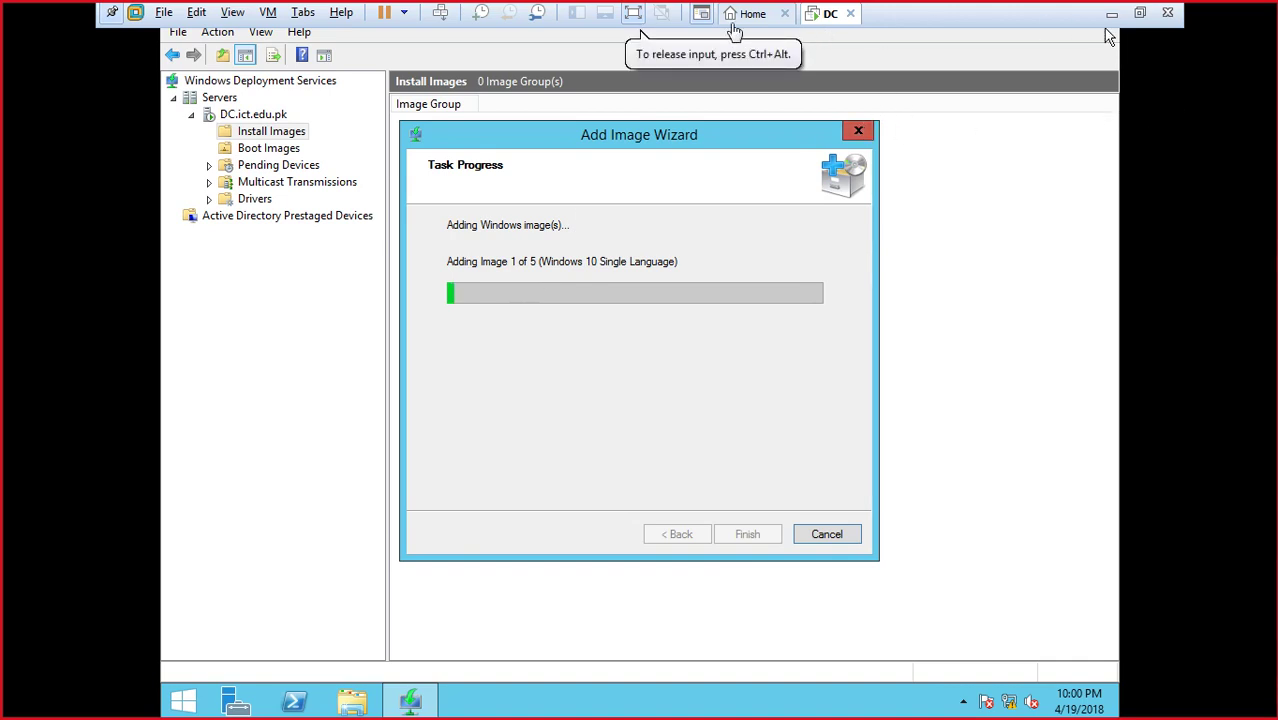
- Leave full-screen view and check which ISO files the DC virtual machine's three CD/DVD drives use in its settings
{"action": "left_click", "coordinate": [636, 14]}
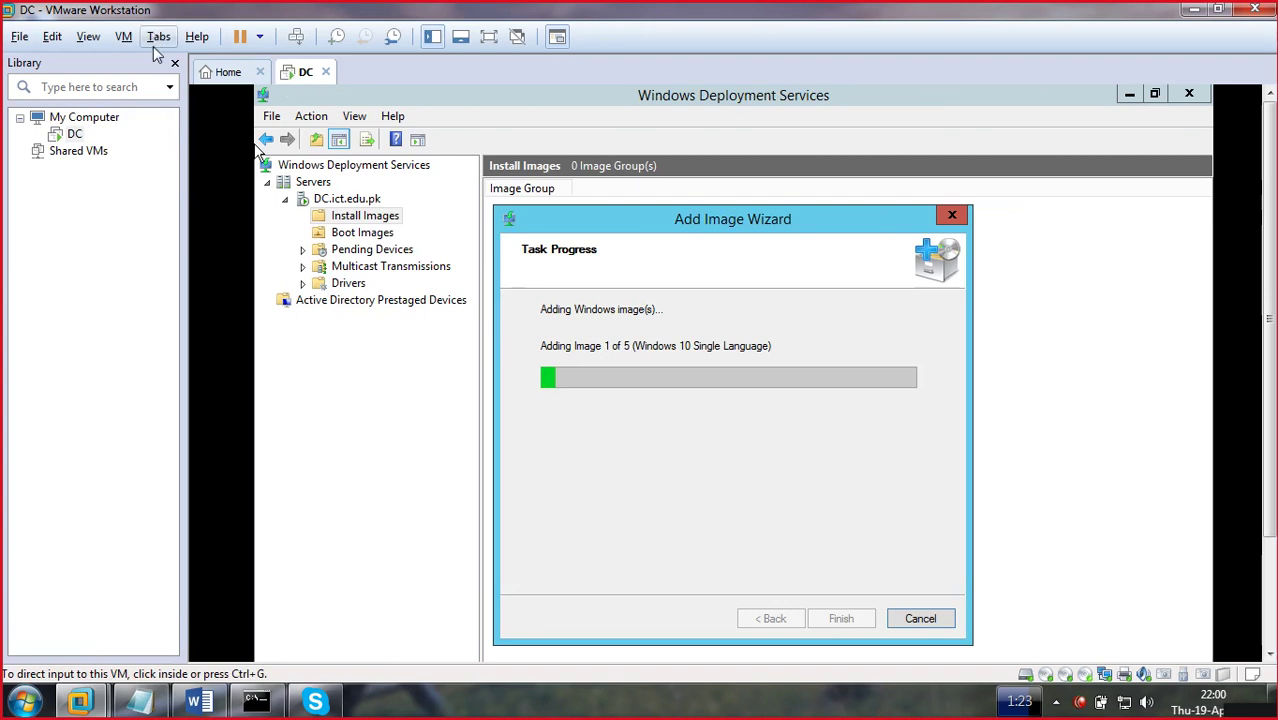
{"action": "left_click", "coordinate": [121, 40]}
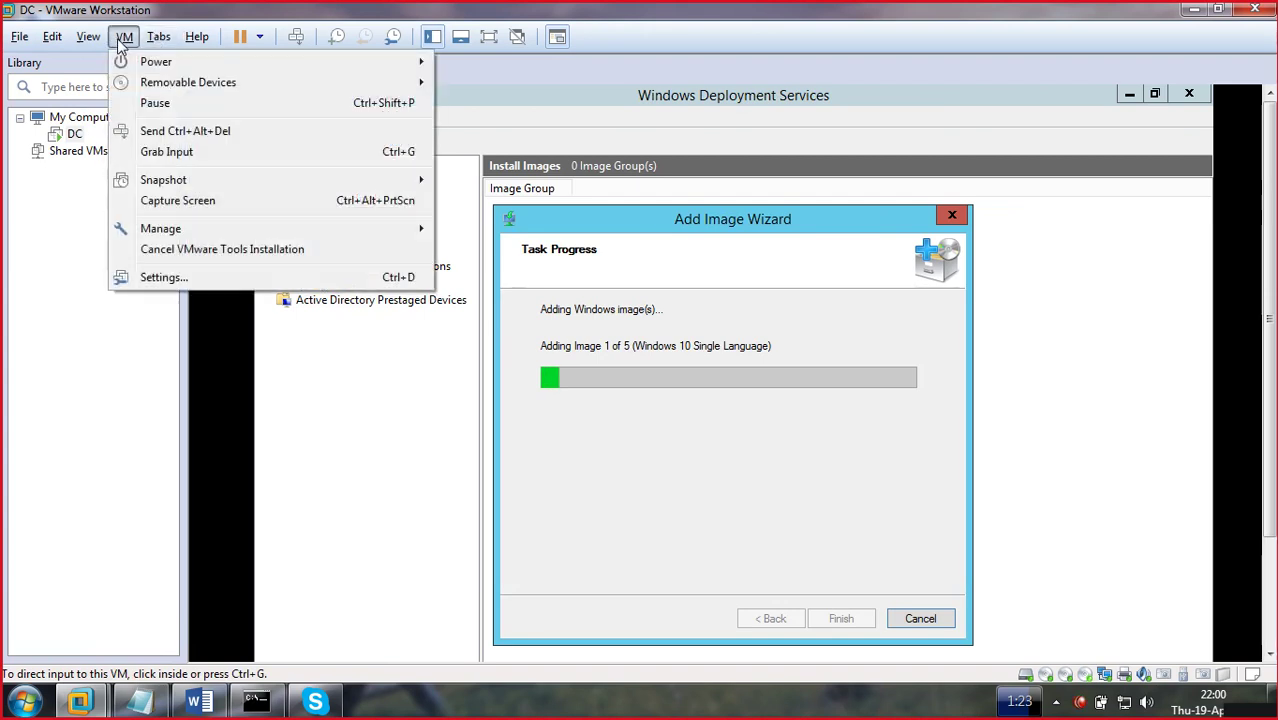
{"action": "left_click", "coordinate": [170, 278]}
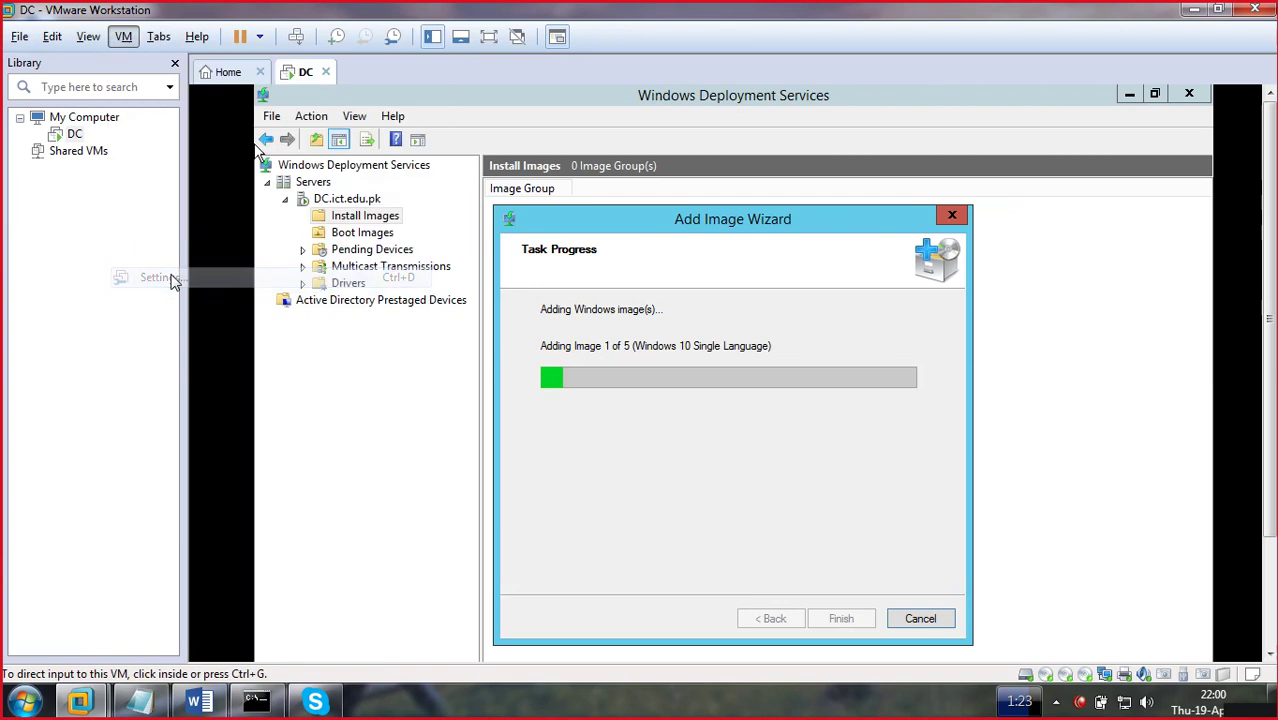
{"action": "left_click", "coordinate": [390, 205]}
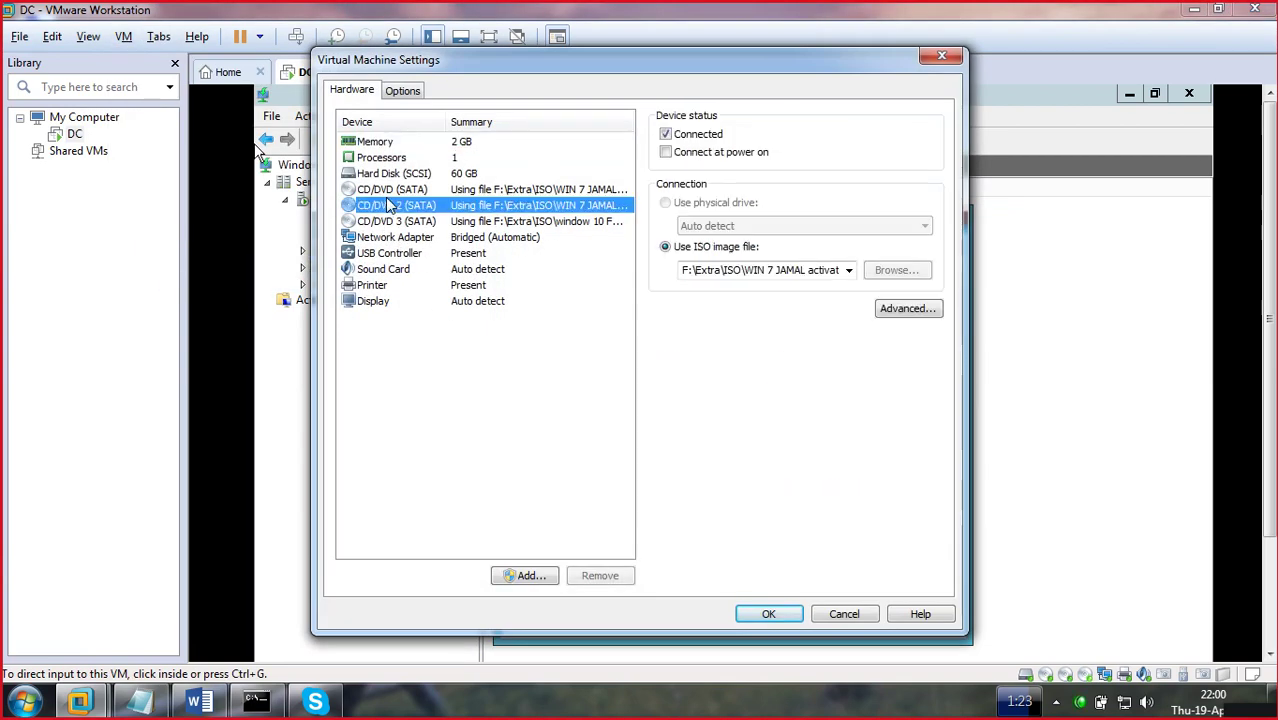
{"action": "left_click", "coordinate": [420, 190]}
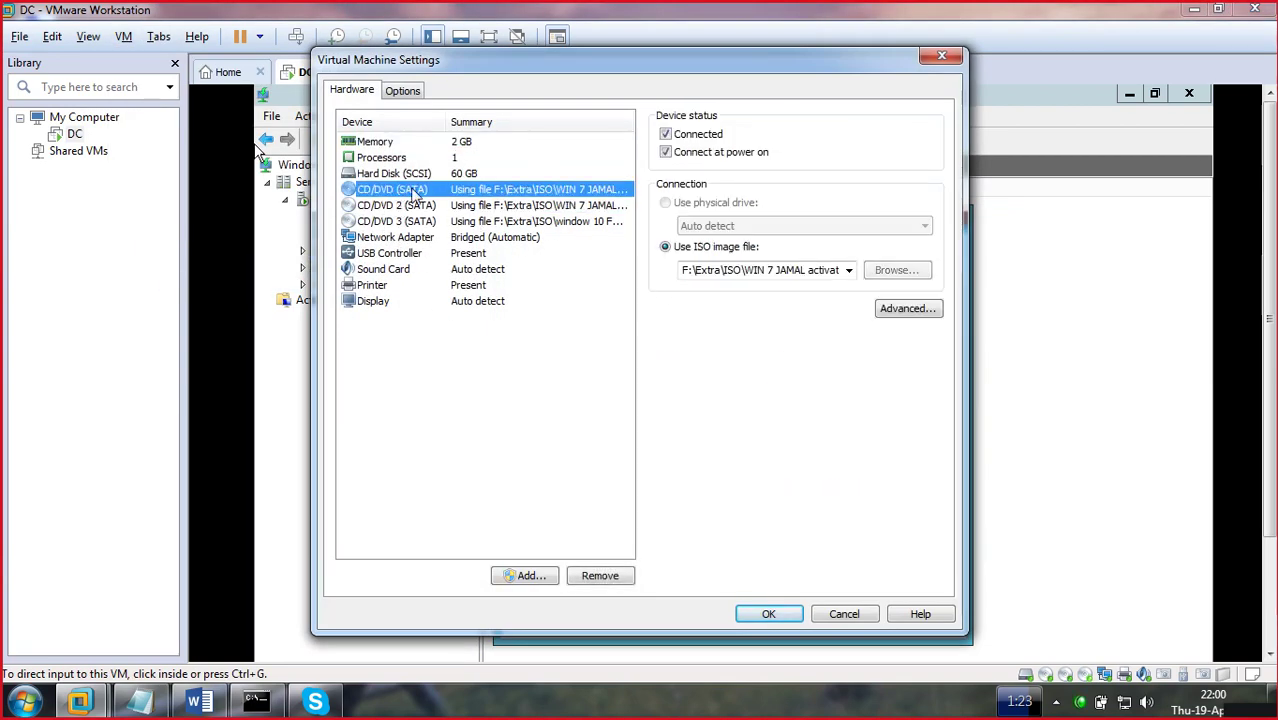
{"action": "left_click", "coordinate": [420, 212]}
{"action": "left_click", "coordinate": [418, 222]}
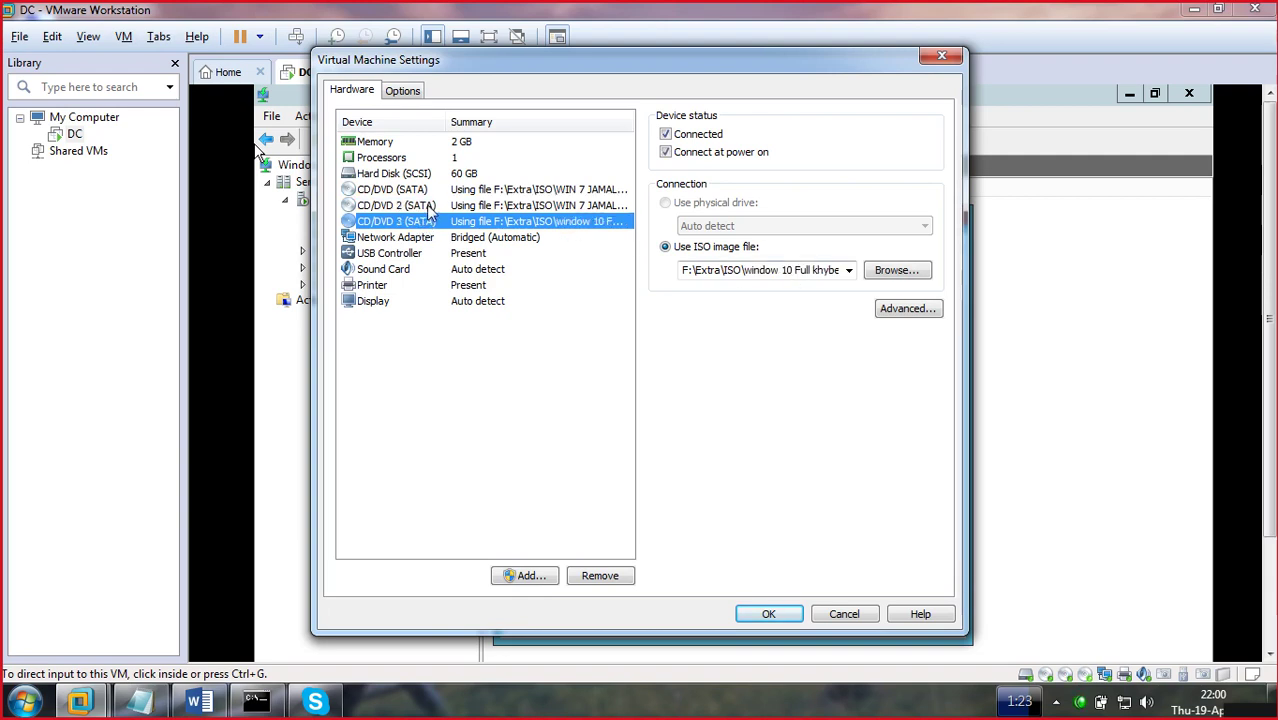
{"action": "left_click", "coordinate": [430, 207]}
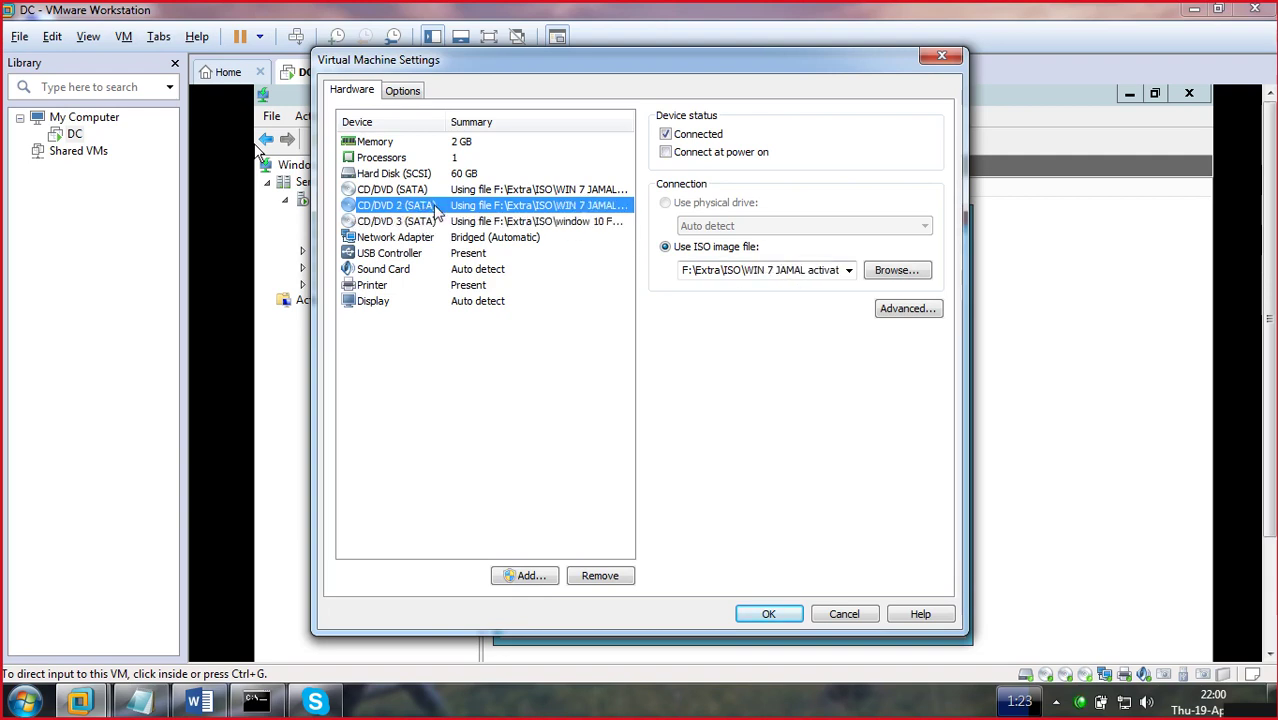
{"action": "left_click", "coordinate": [848, 270]}
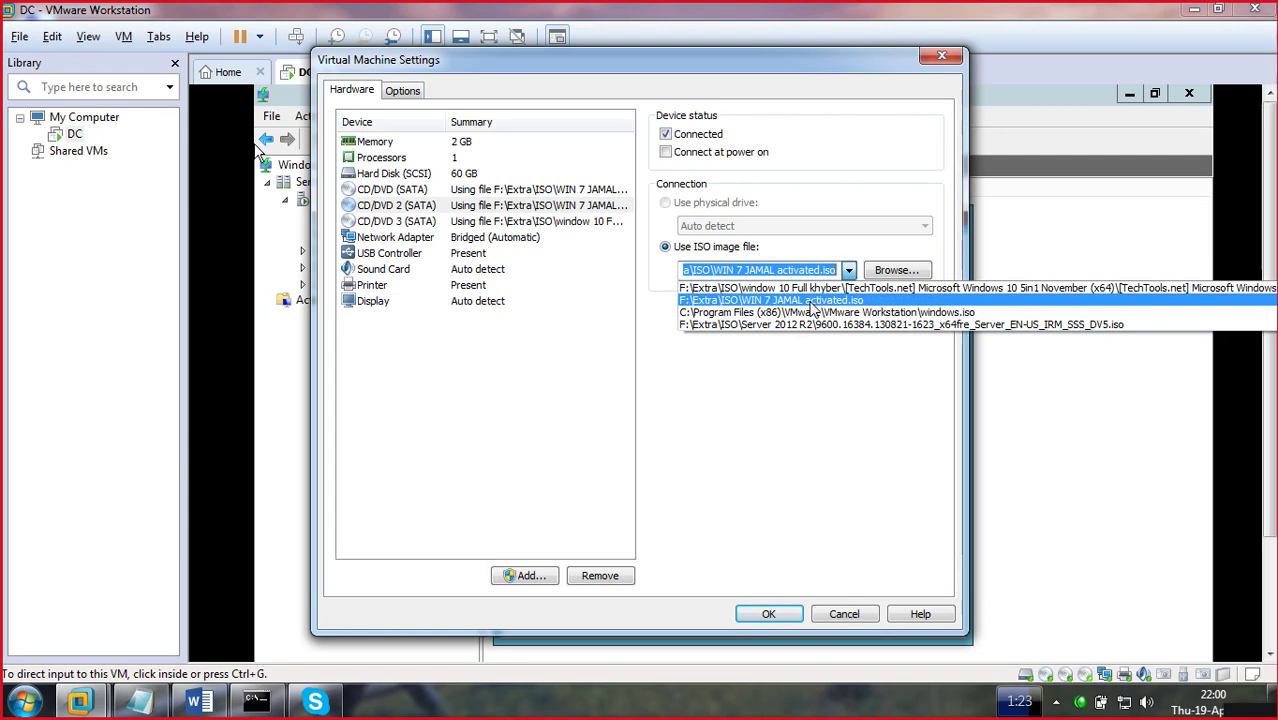
{"action": "left_click", "coordinate": [940, 82]}
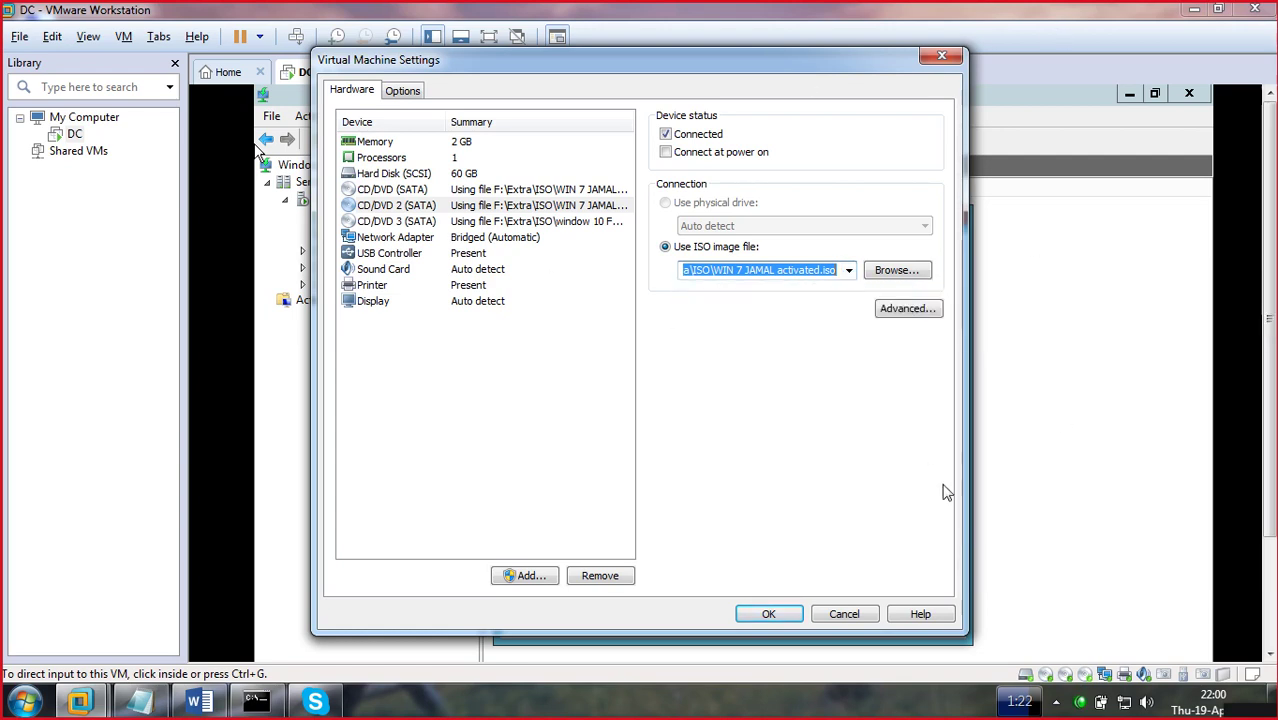
{"action": "left_click", "coordinate": [900, 705]}
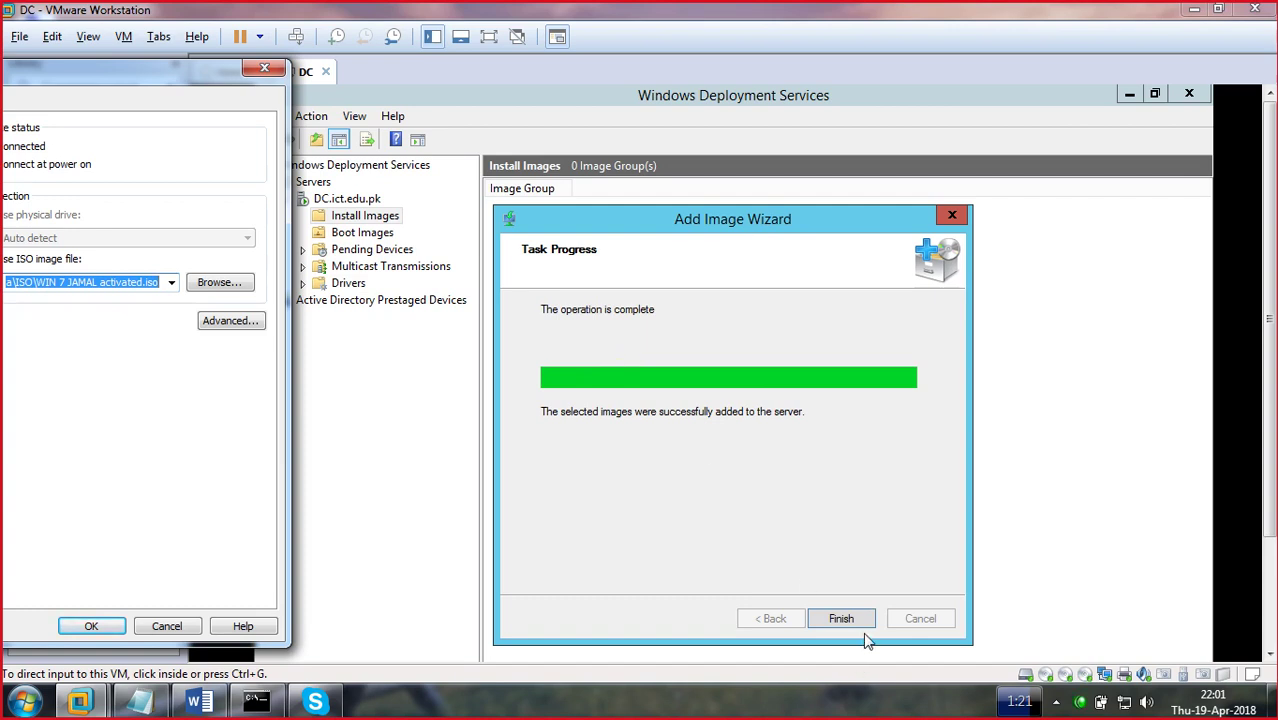
- Finish the Add Image Wizard for the Windows 10 install images
{"action": "left_click", "coordinate": [846, 620]}
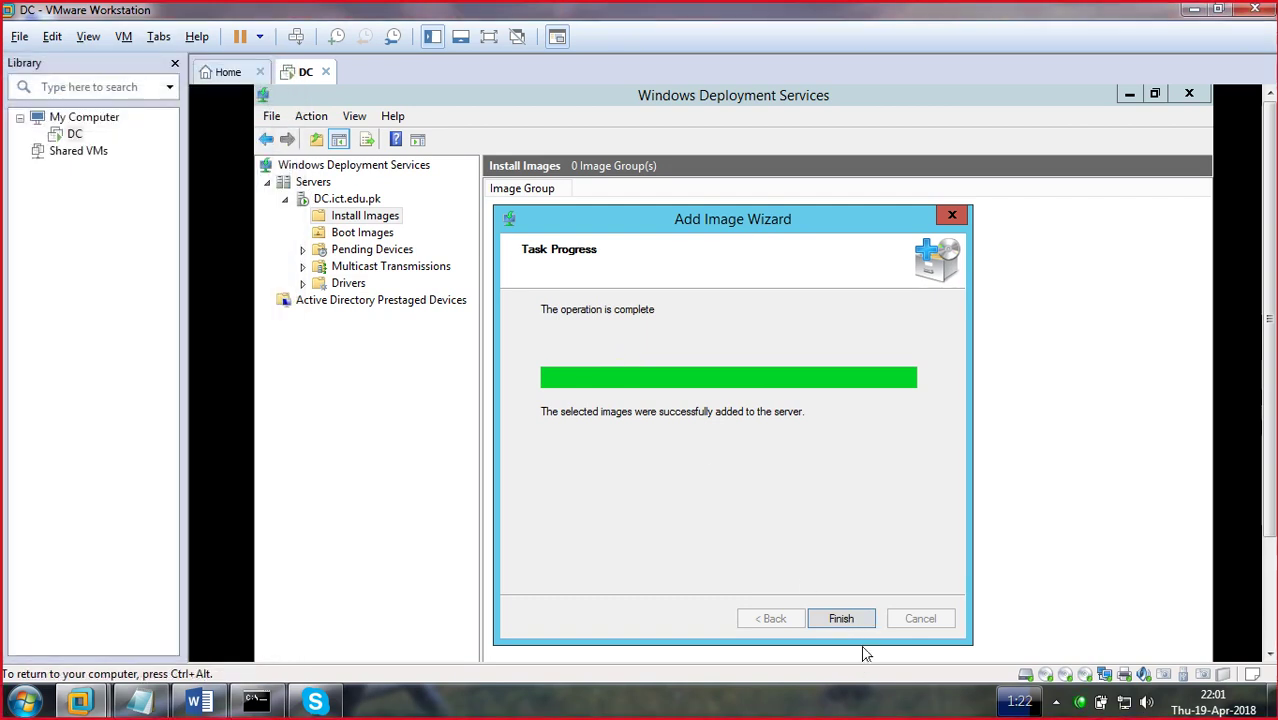
{"action": "left_click", "coordinate": [842, 620]}
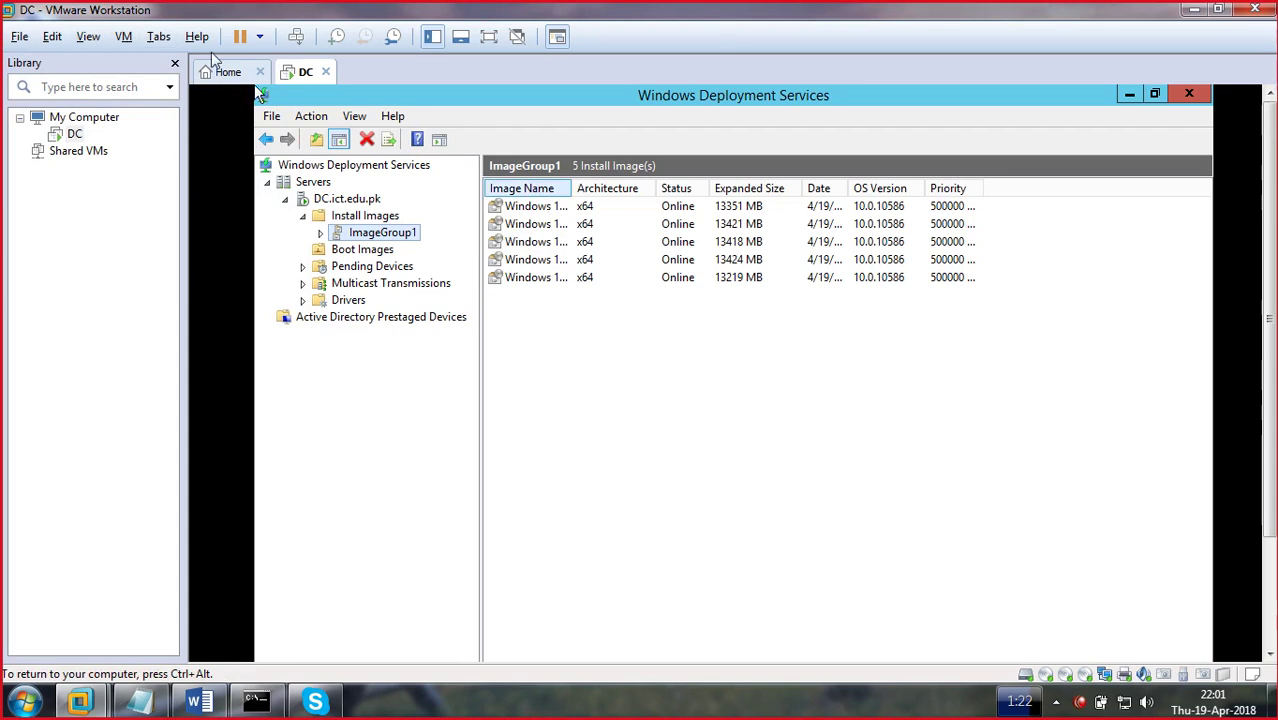
- Select the Windows 7 ISO for CD/DVD 2 (SATA) in the virtual machine settings and apply them
{"action": "left_click", "coordinate": [124, 40]}
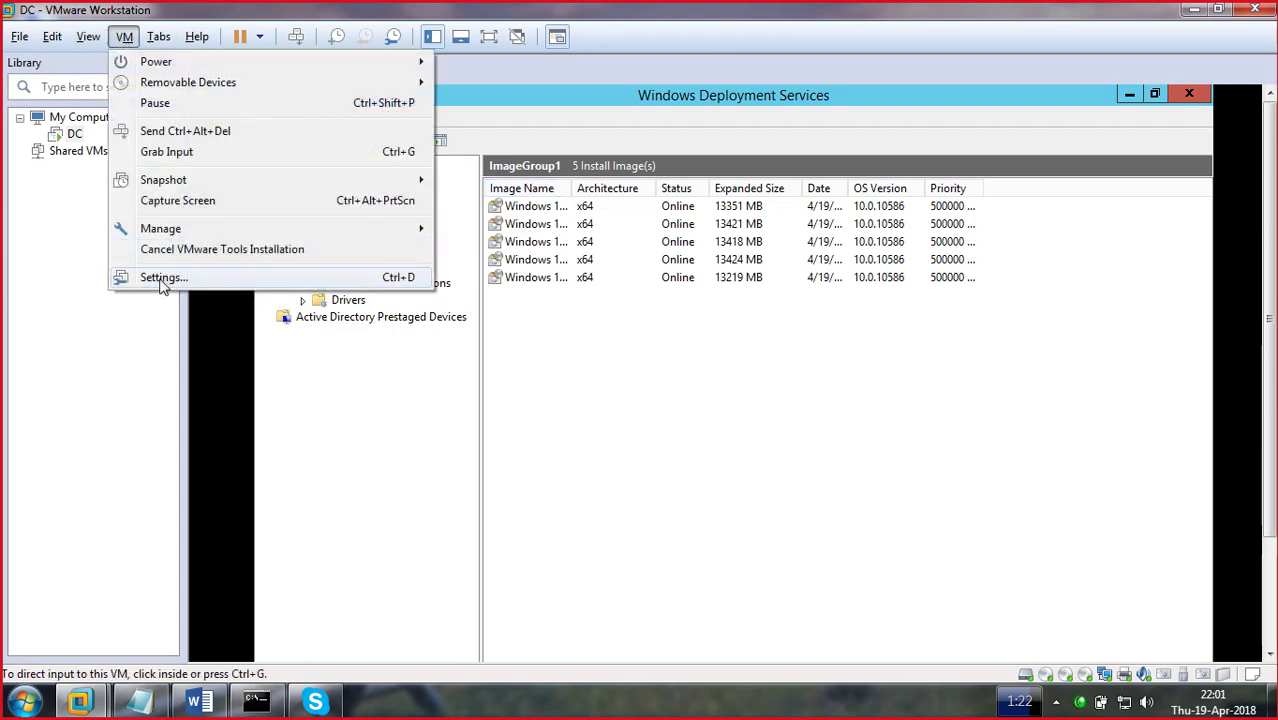
{"action": "left_click", "coordinate": [163, 280]}
{"action": "left_click", "coordinate": [400, 221]}
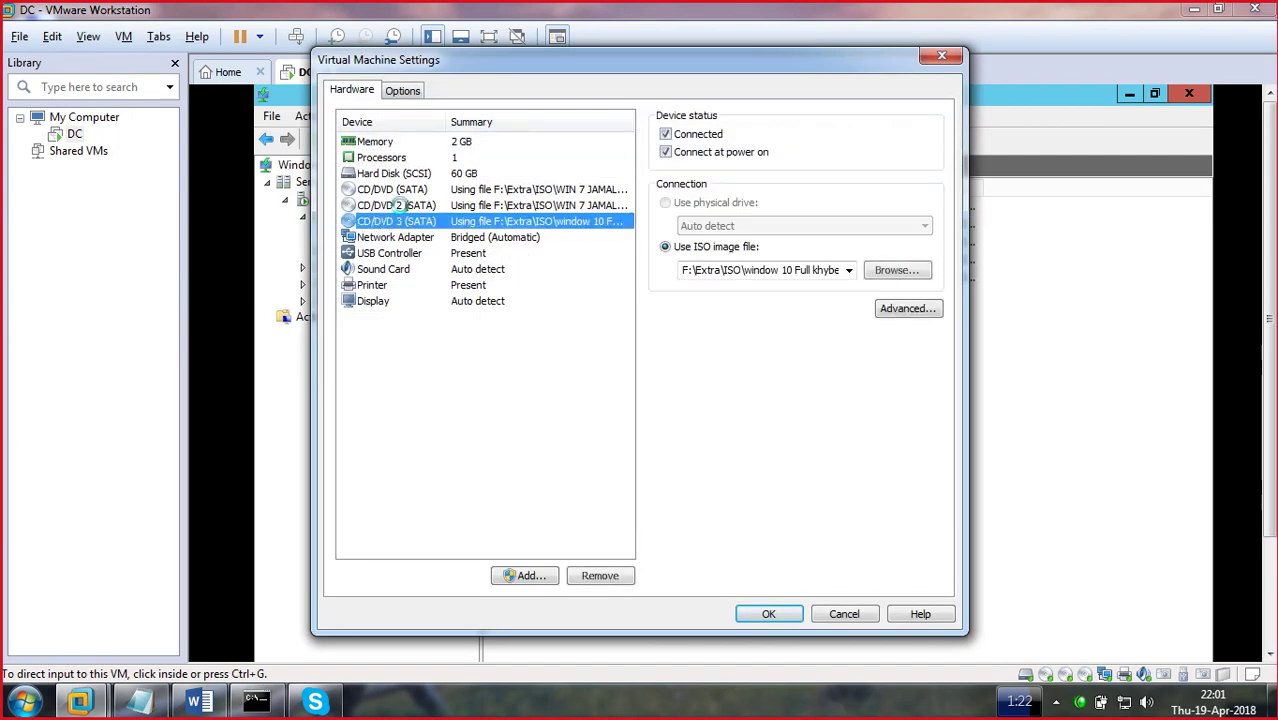
{"action": "left_click", "coordinate": [400, 205]}
{"action": "left_click", "coordinate": [848, 271]}
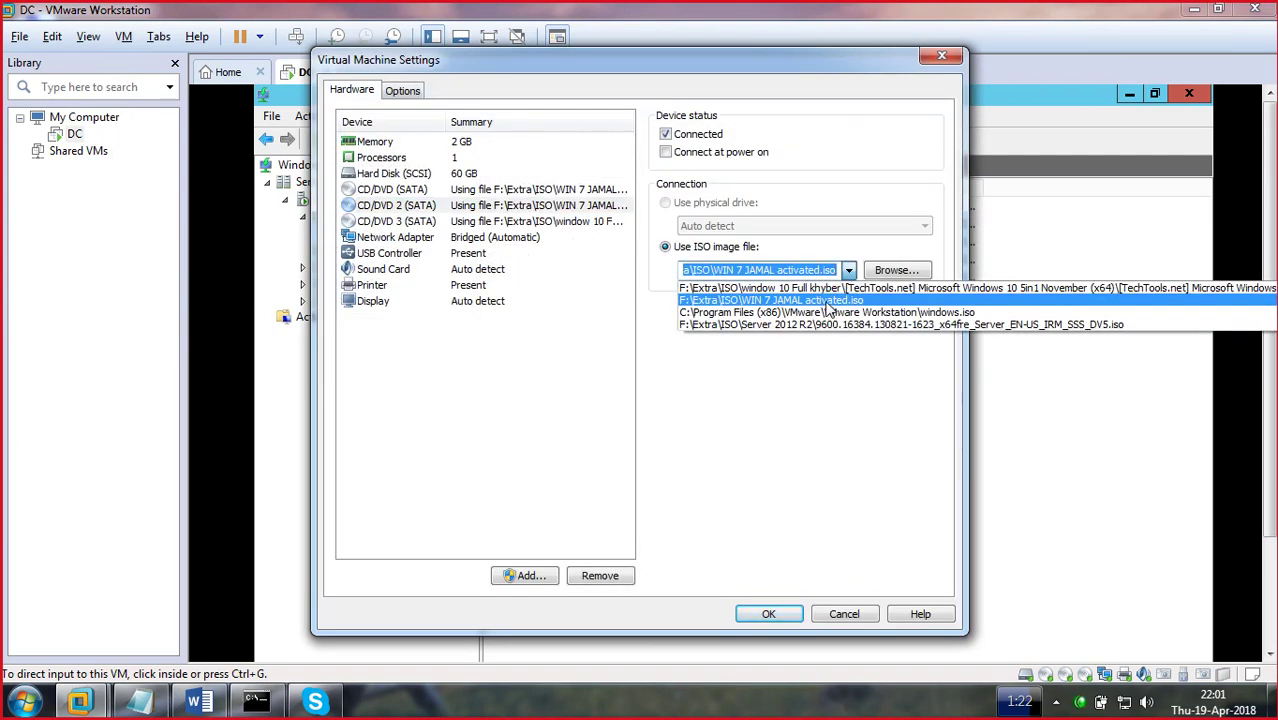
{"action": "left_click", "coordinate": [825, 300]}
{"action": "left_click", "coordinate": [895, 308]}
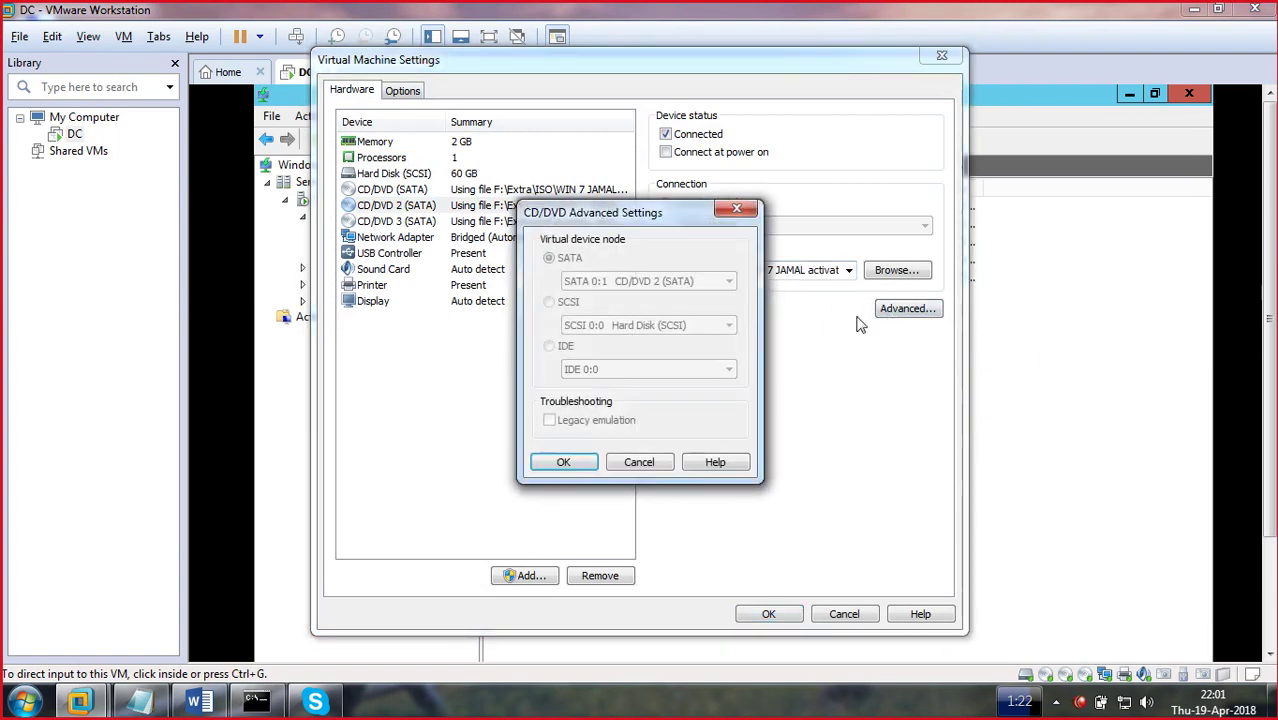
{"action": "left_click", "coordinate": [737, 210]}
{"action": "left_click", "coordinate": [768, 614]}
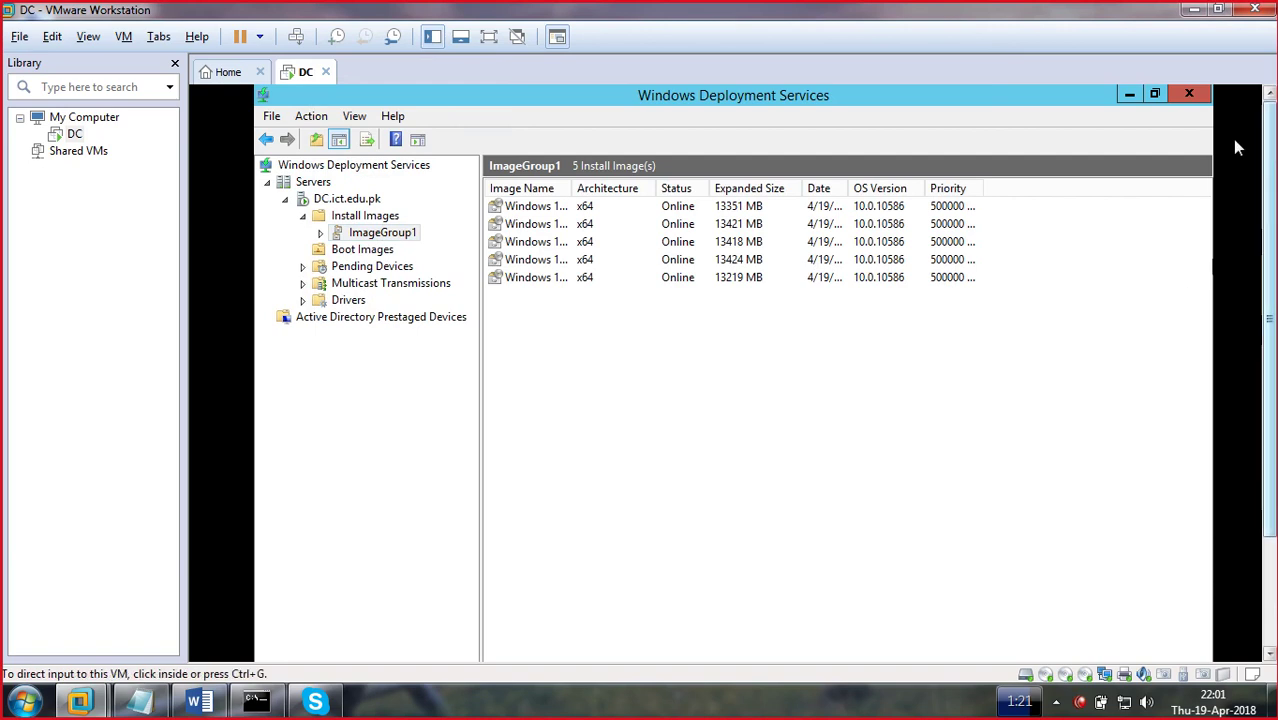
- Open This PC on the server and examine the Windows 7 disc's contents in DVD Drive (G:)
{"action": "left_click", "coordinate": [1189, 93]}
{"action": "double_click", "coordinate": [295, 122]}
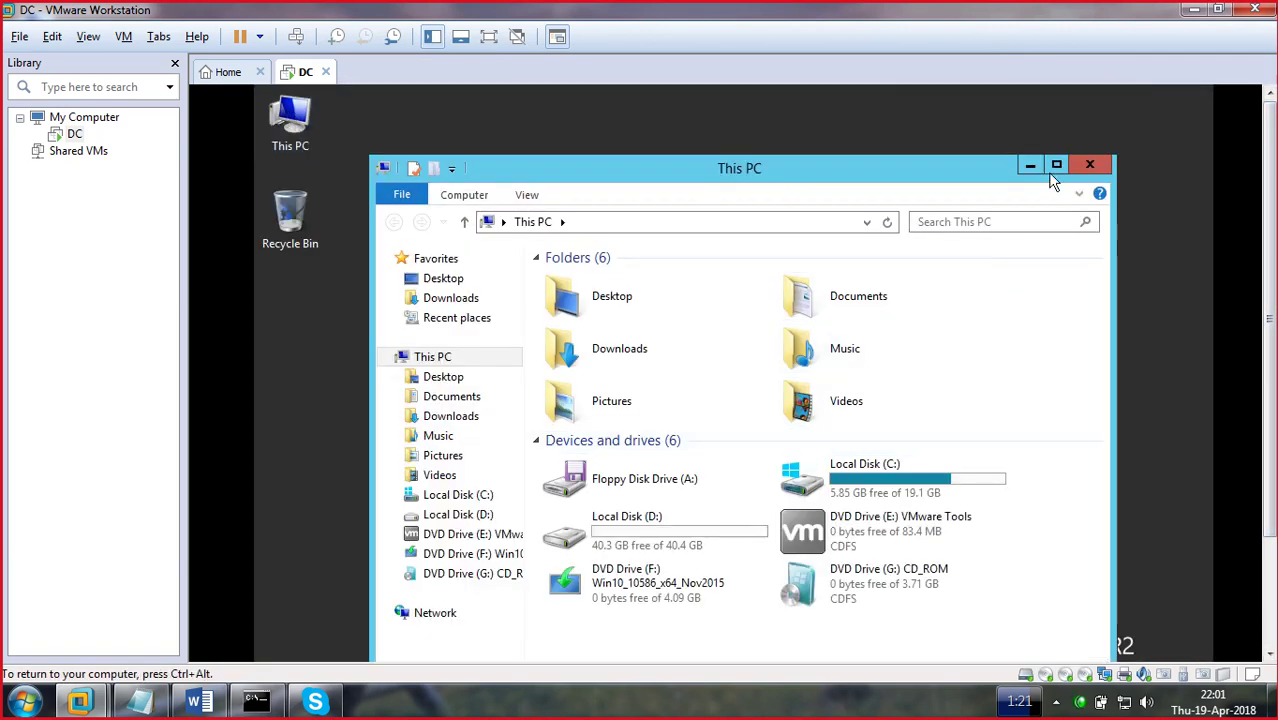
{"action": "left_click", "coordinate": [1055, 166]}
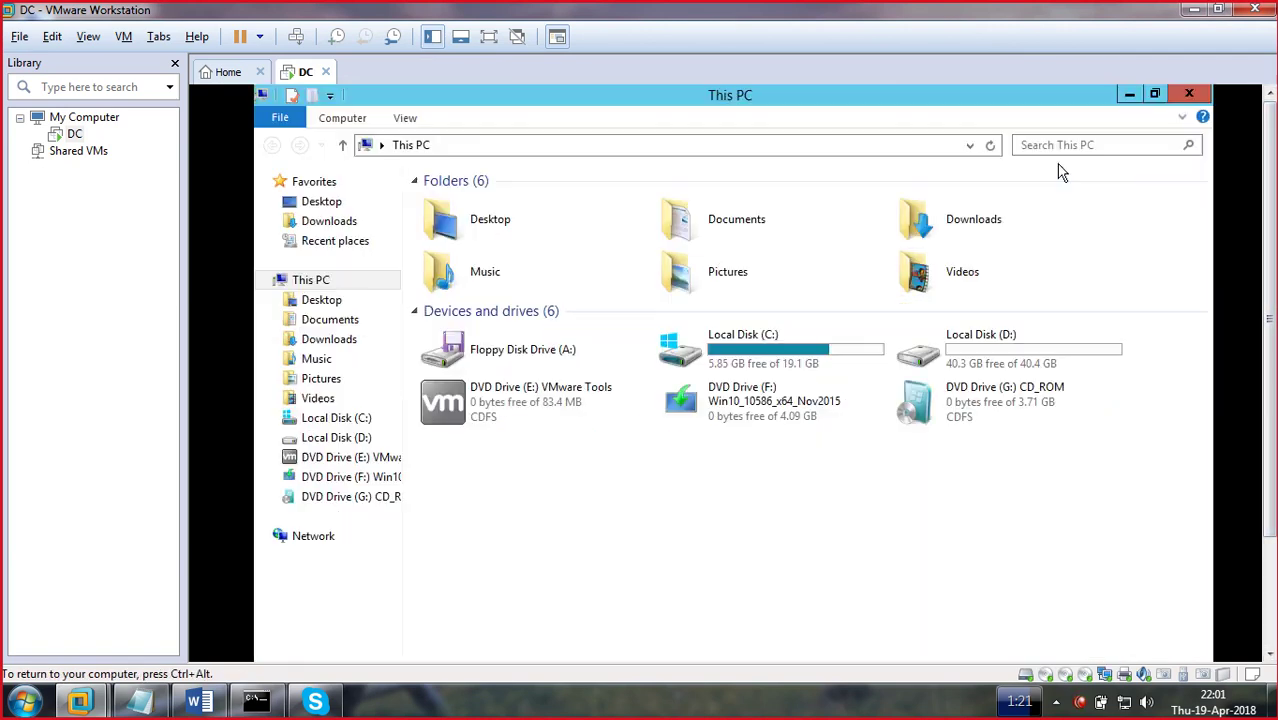
{"action": "right_click", "coordinate": [983, 403]}
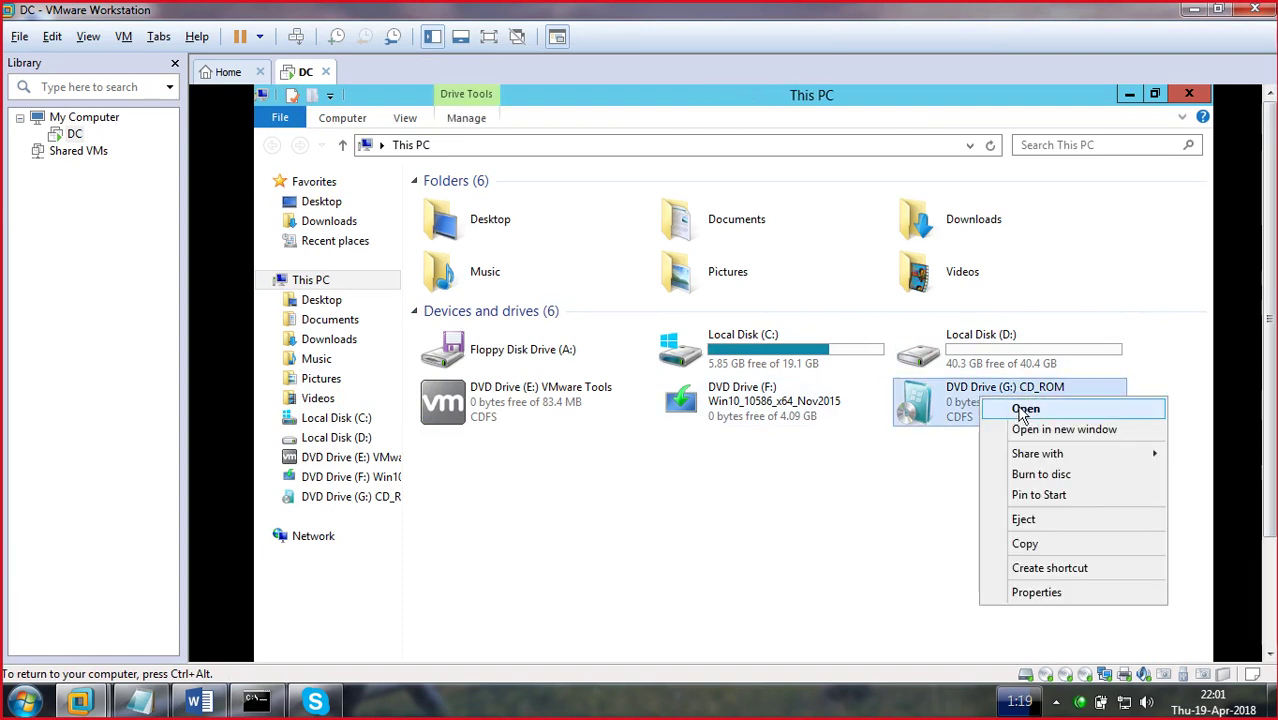
{"action": "left_click", "coordinate": [1010, 414]}
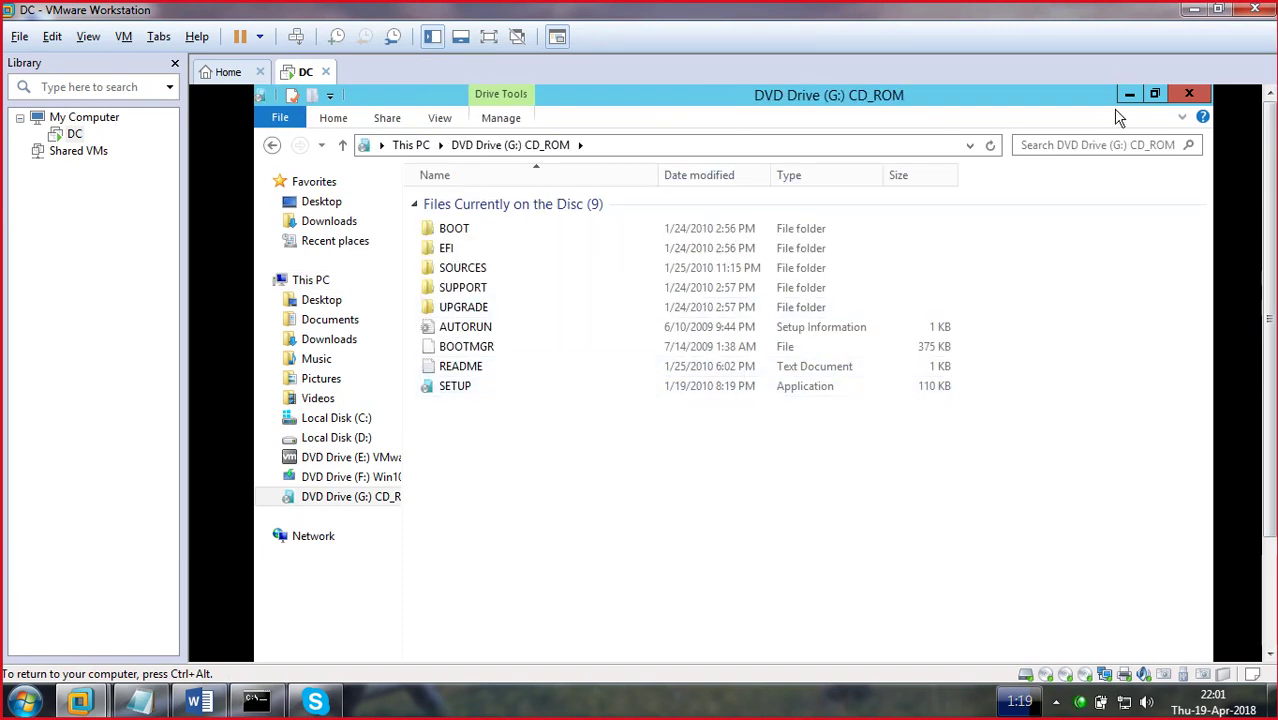
{"action": "left_click", "coordinate": [1186, 96]}
{"action": "double_click", "coordinate": [290, 125]}
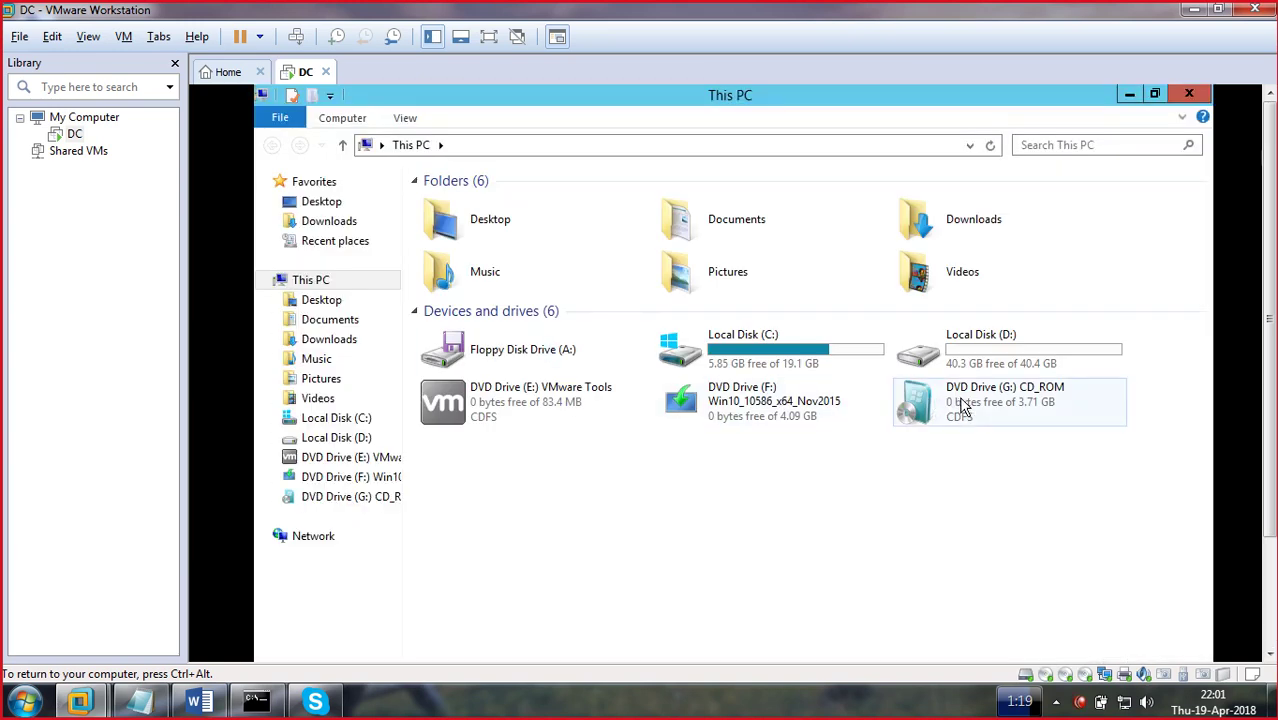
{"action": "left_click_drag", "start_coordinate": [1271, 157], "coordinate": [1274, 268]}
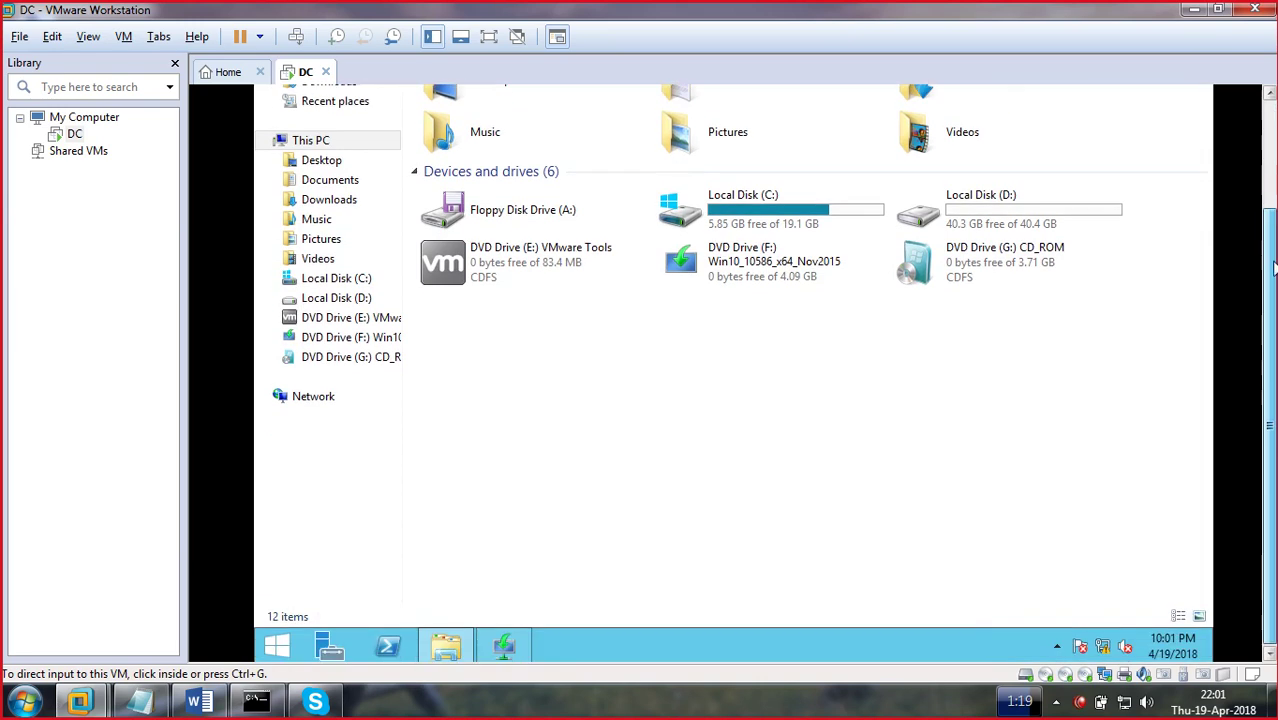
{"action": "left_click", "coordinate": [445, 632]}
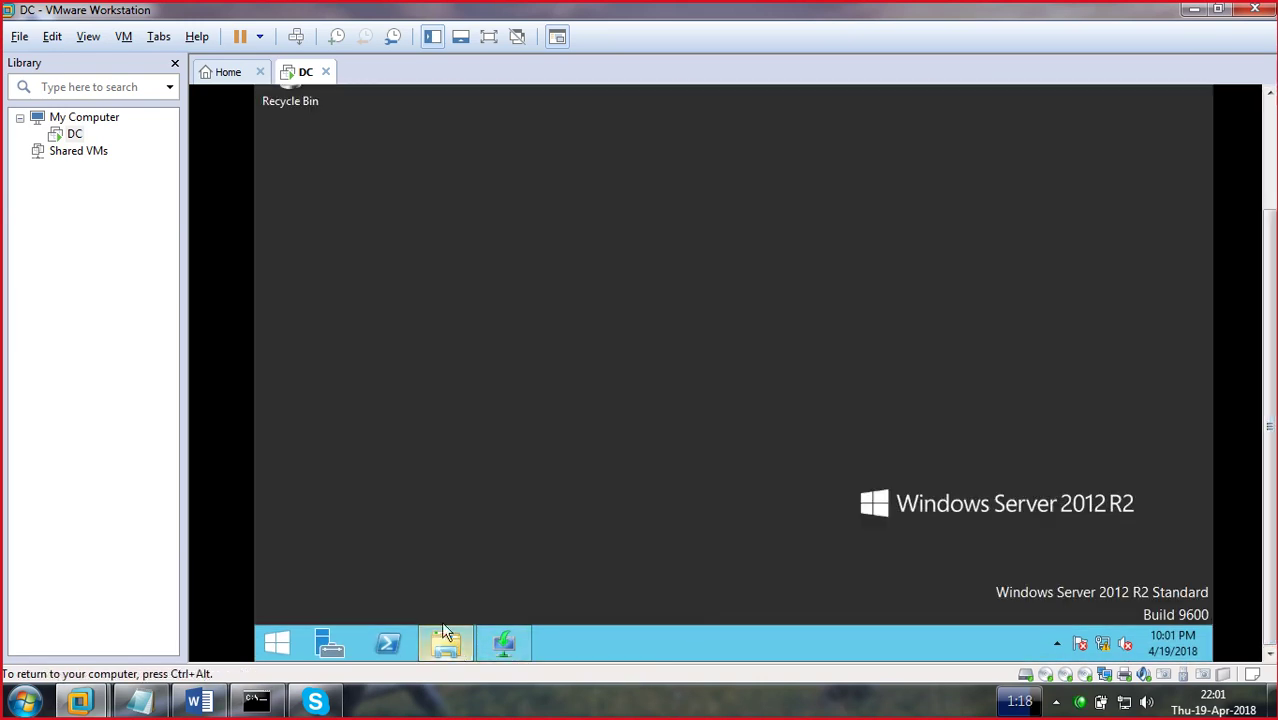
- Bring up Server Manager in full-screen view and open the Windows Deployment Services console
{"action": "left_click", "coordinate": [330, 643]}
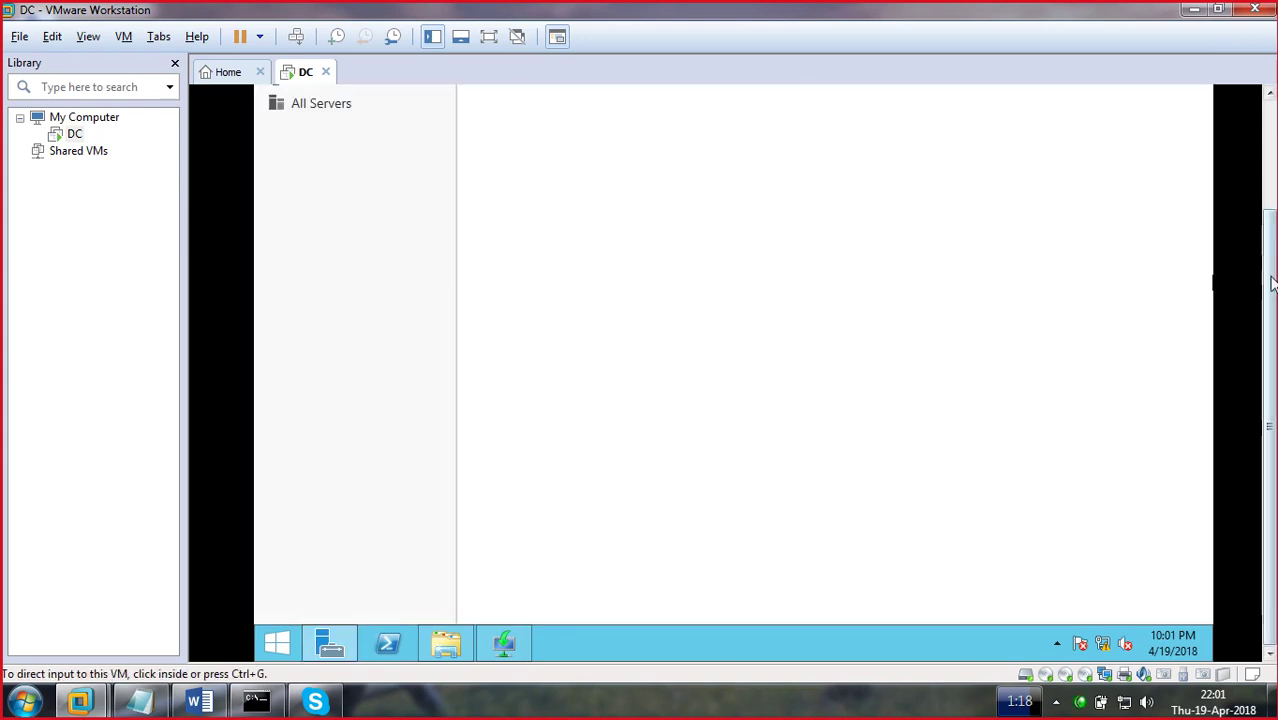
{"action": "left_click", "coordinate": [488, 37]}
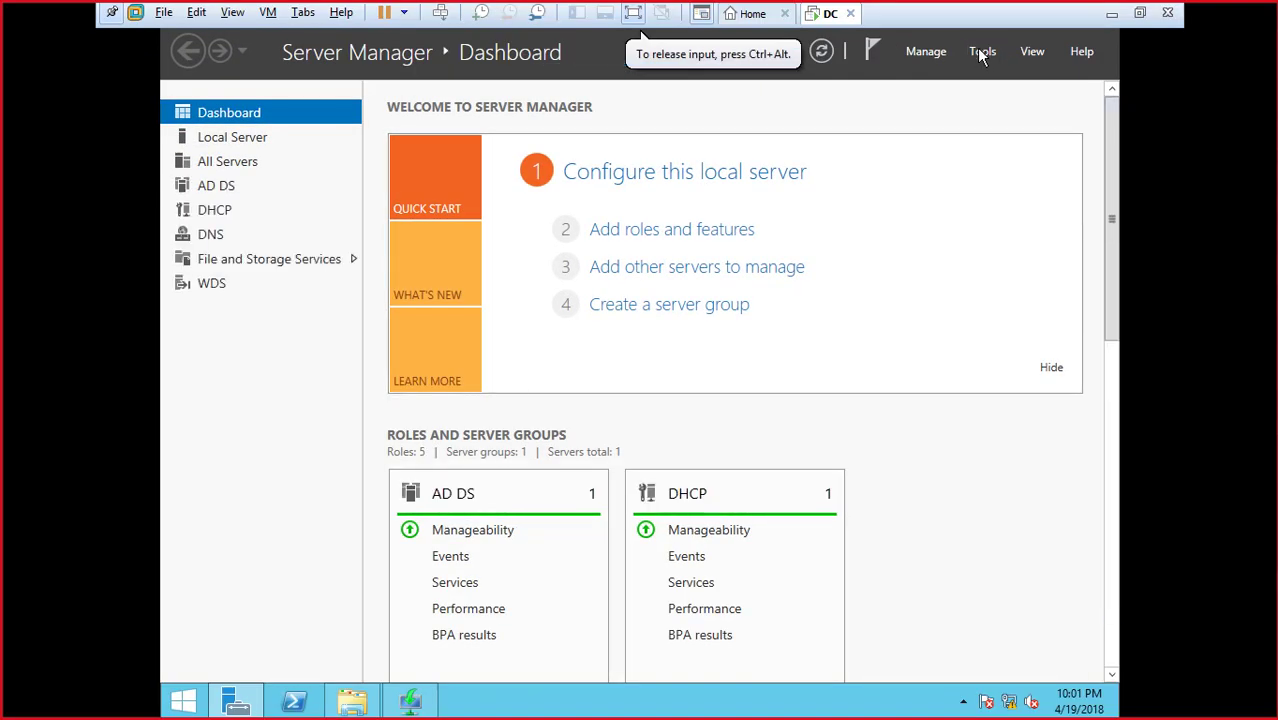
{"action": "left_click", "coordinate": [981, 52]}
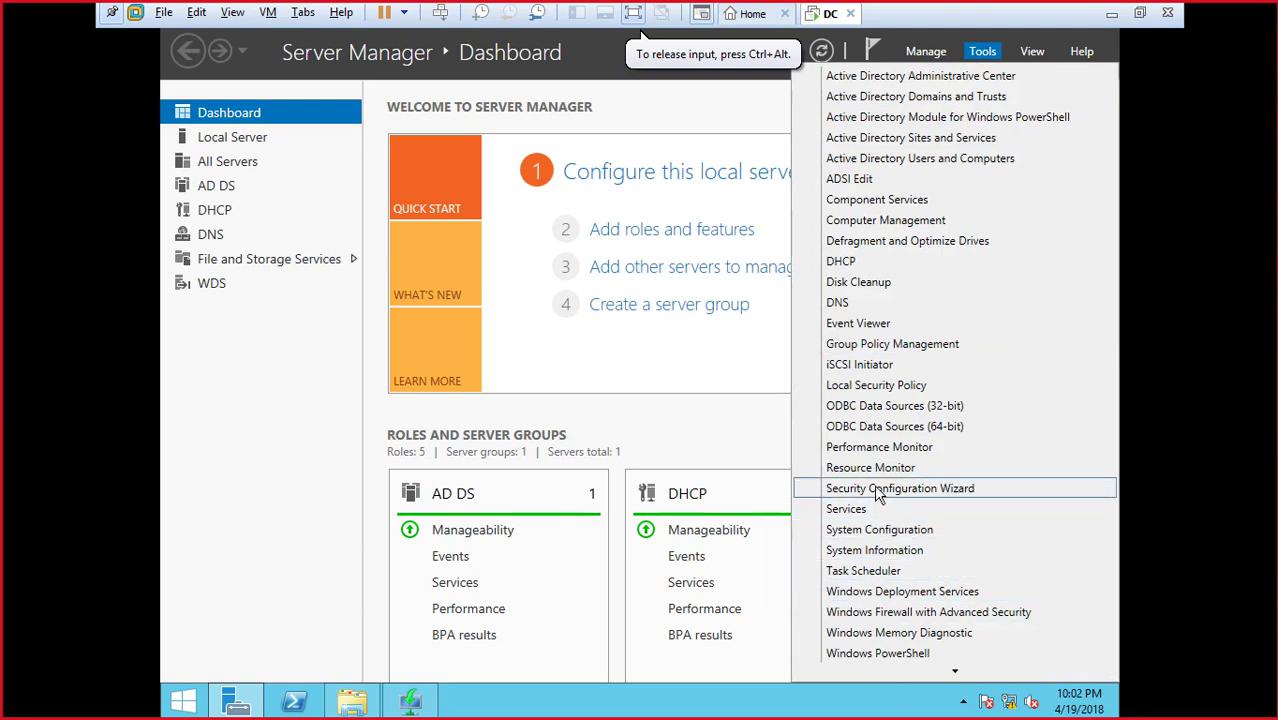
{"action": "left_click", "coordinate": [886, 594]}
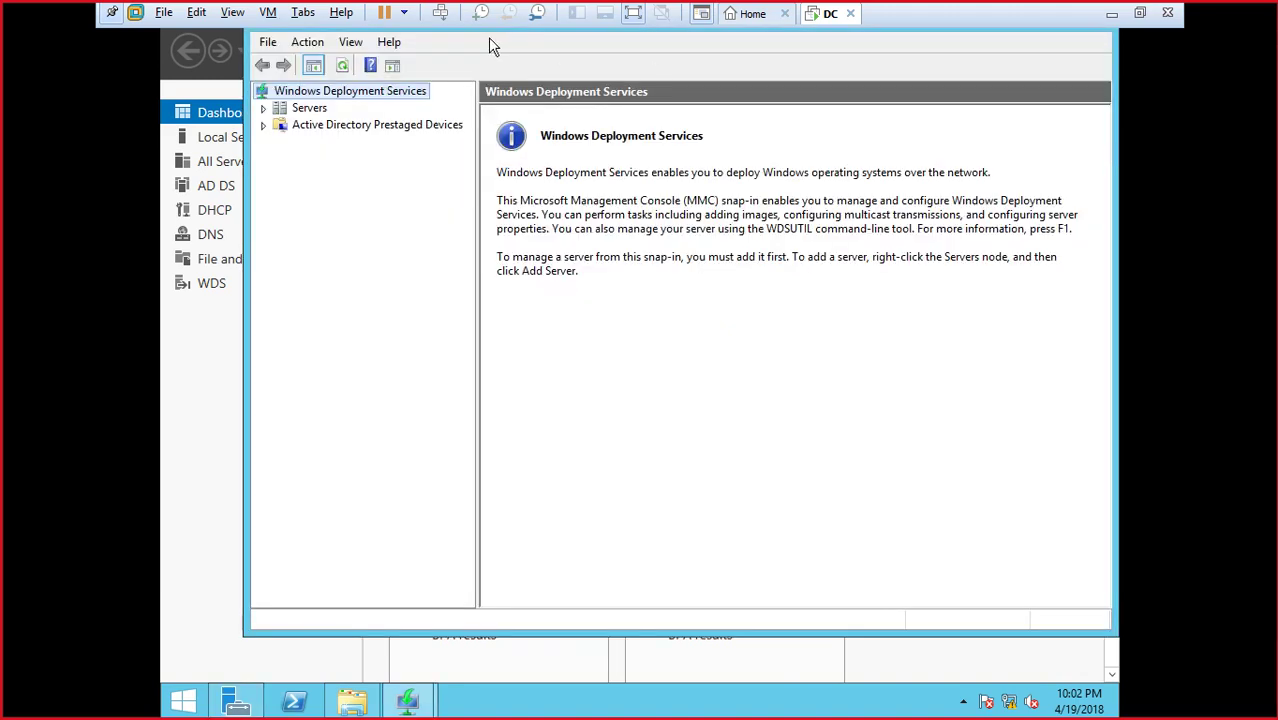
- Start adding an install image under the DC server's Install Images, keeping the wizard's default image group, ImageGroup1
{"action": "left_click", "coordinate": [263, 108]}
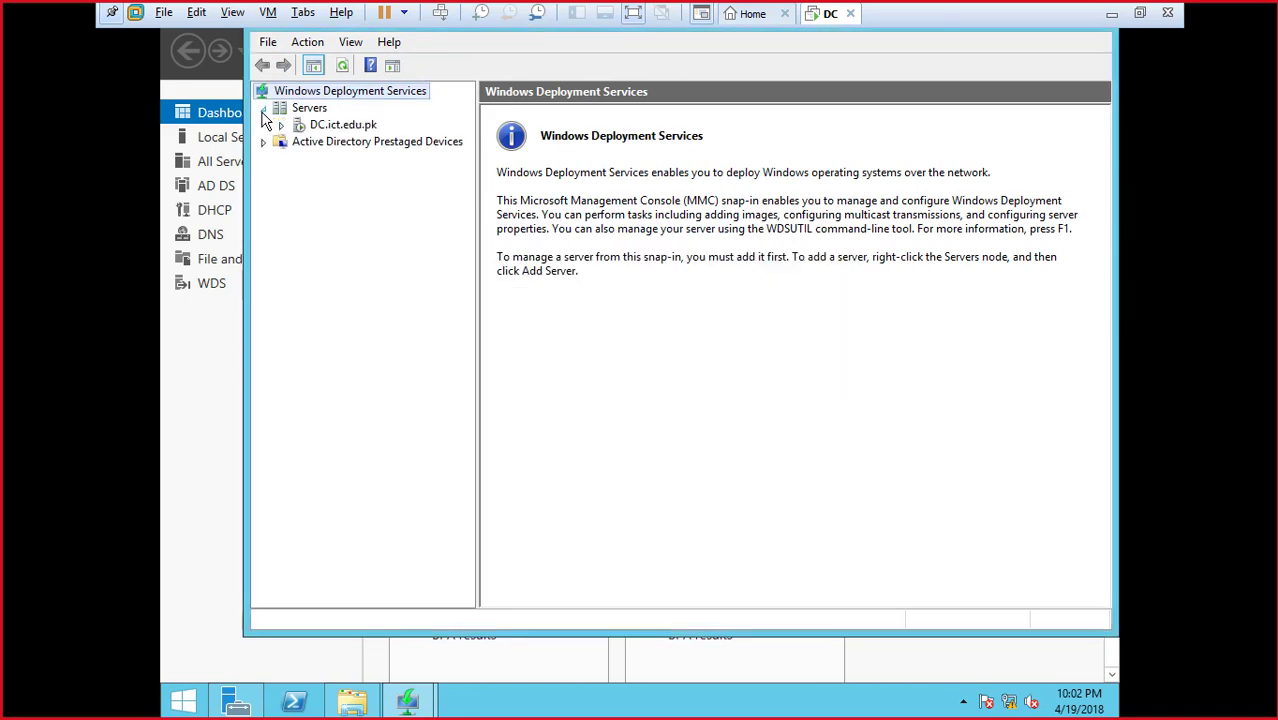
{"action": "double_click", "coordinate": [330, 127]}
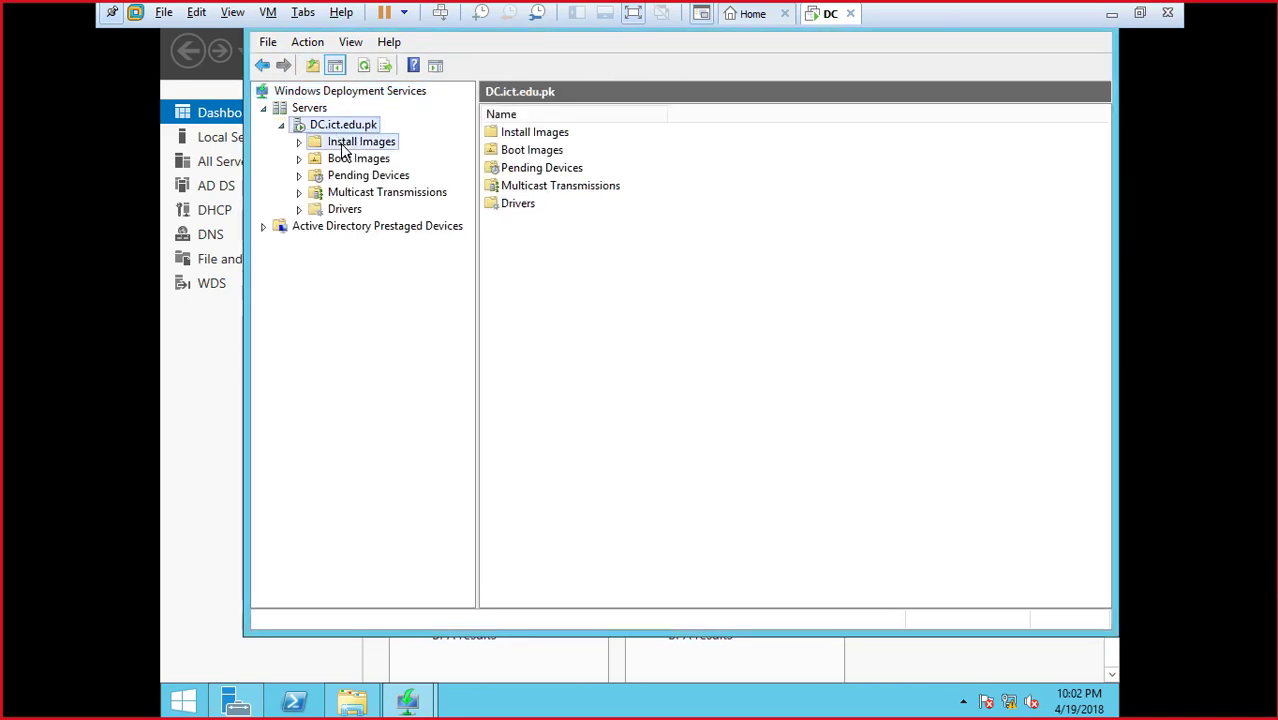
{"action": "left_click", "coordinate": [342, 145]}
{"action": "right_click", "coordinate": [342, 148]}
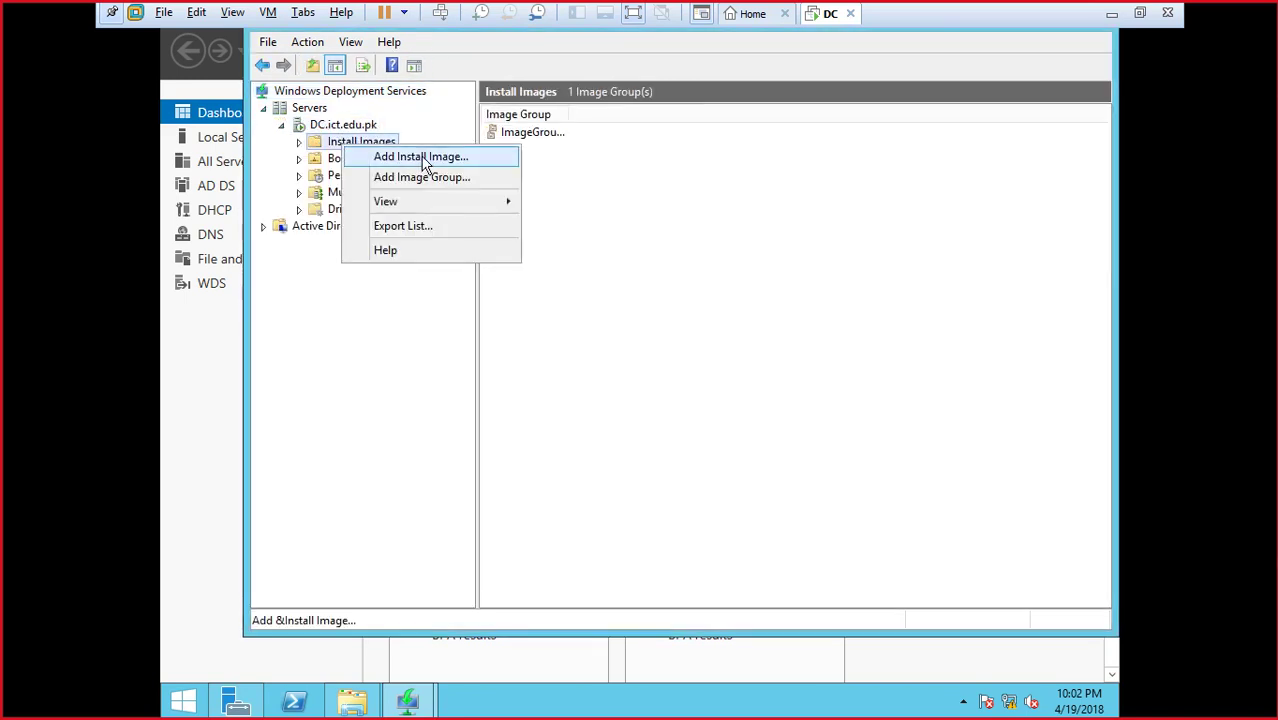
{"action": "left_click", "coordinate": [421, 157]}
{"action": "left_click", "coordinate": [744, 536]}
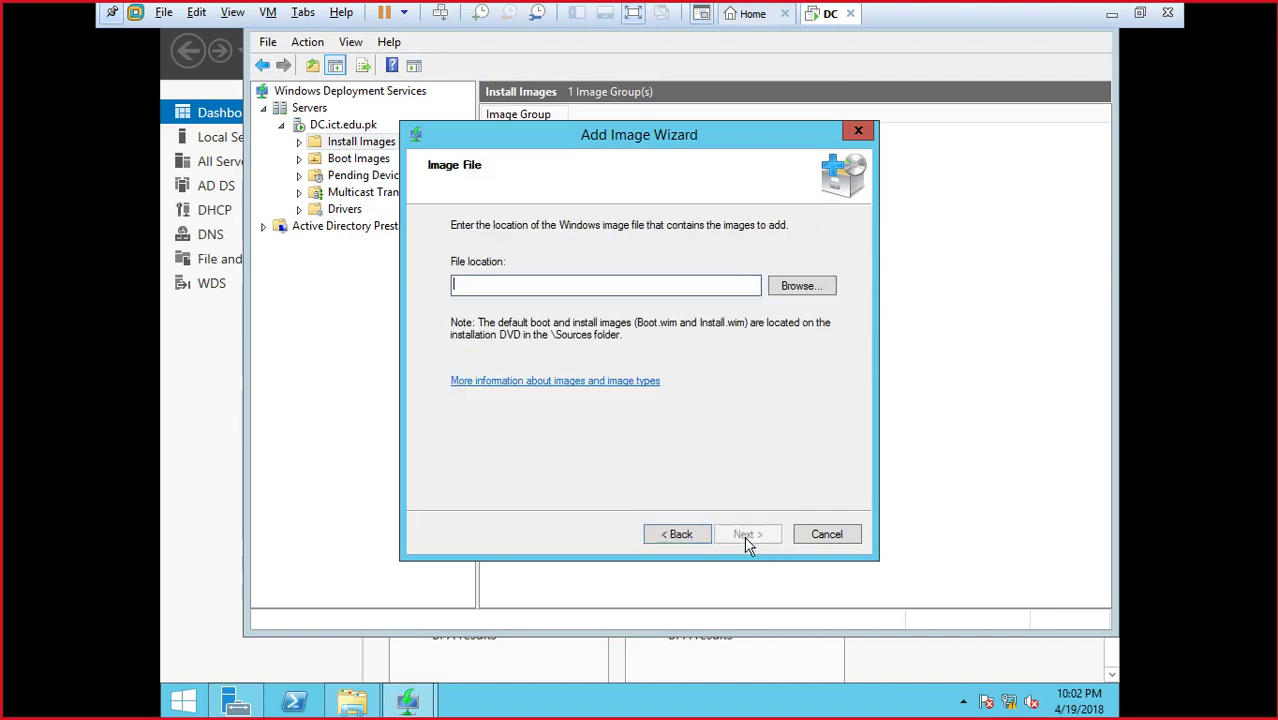
- Choose INSTALL.WIM from the SOURCES folder on DVD Drive (G:) as the image file
{"action": "left_click", "coordinate": [806, 294]}
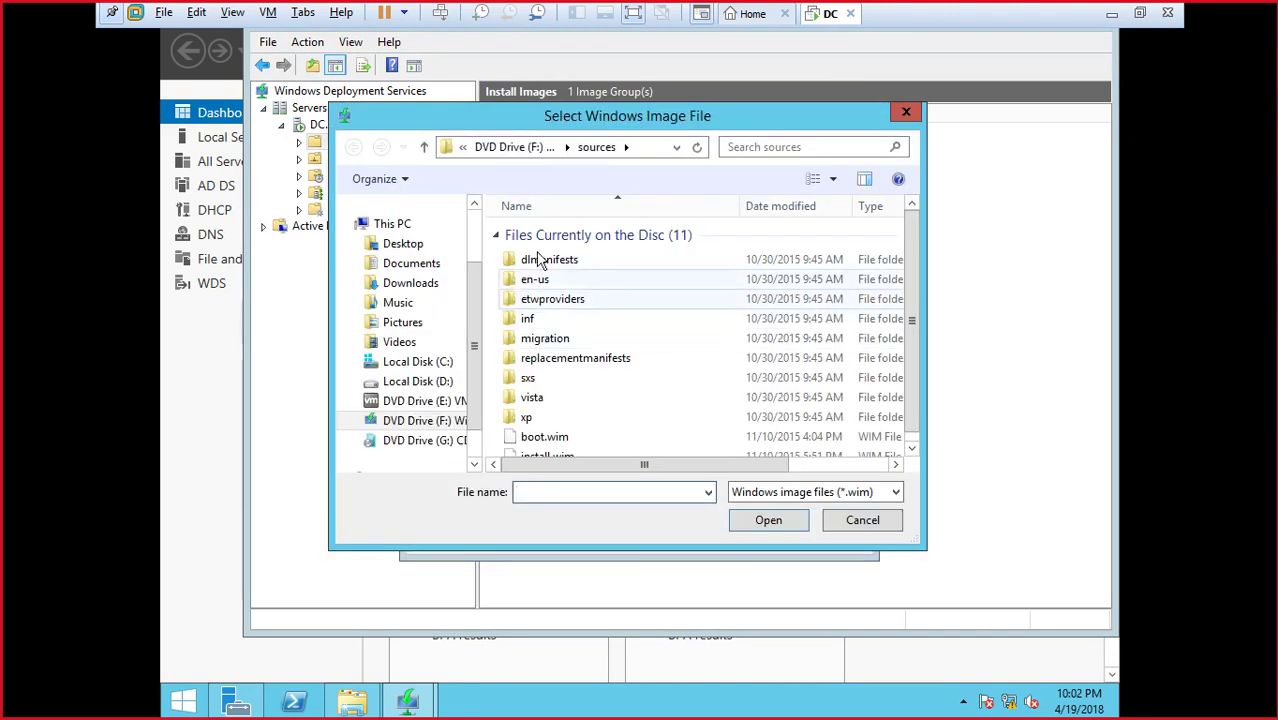
{"action": "left_click", "coordinate": [513, 147]}
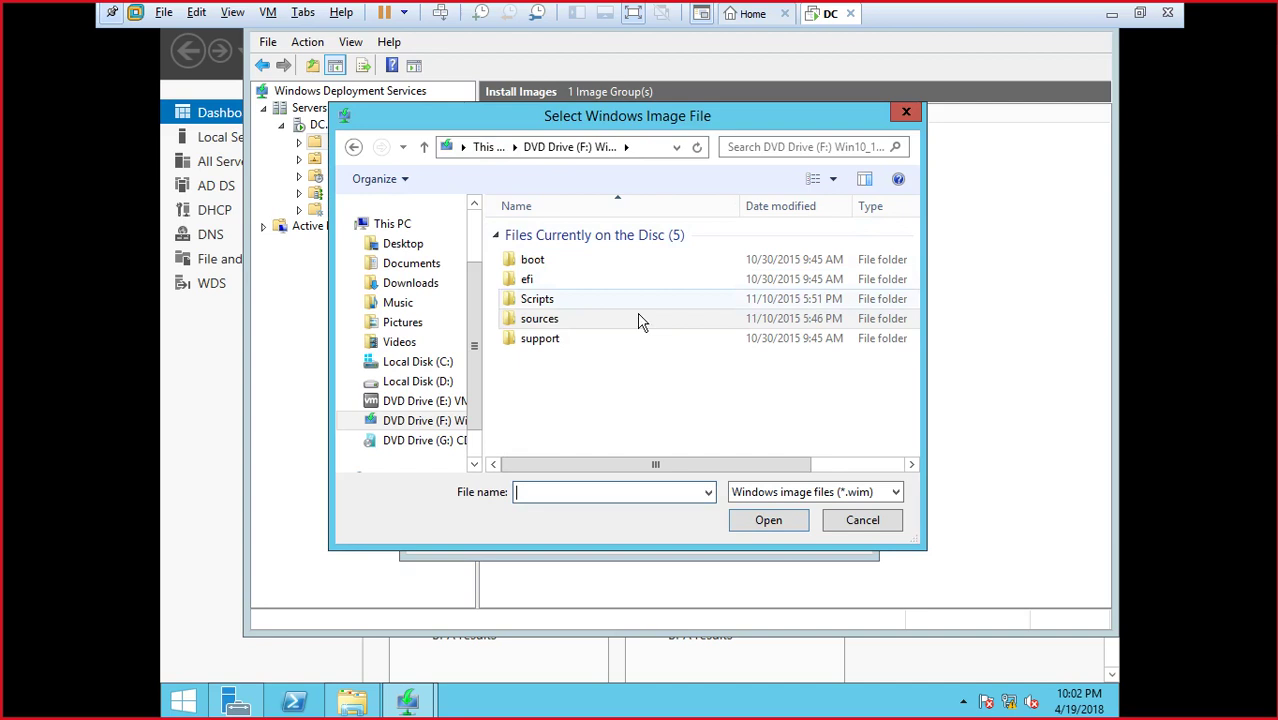
{"action": "left_click", "coordinate": [486, 147]}
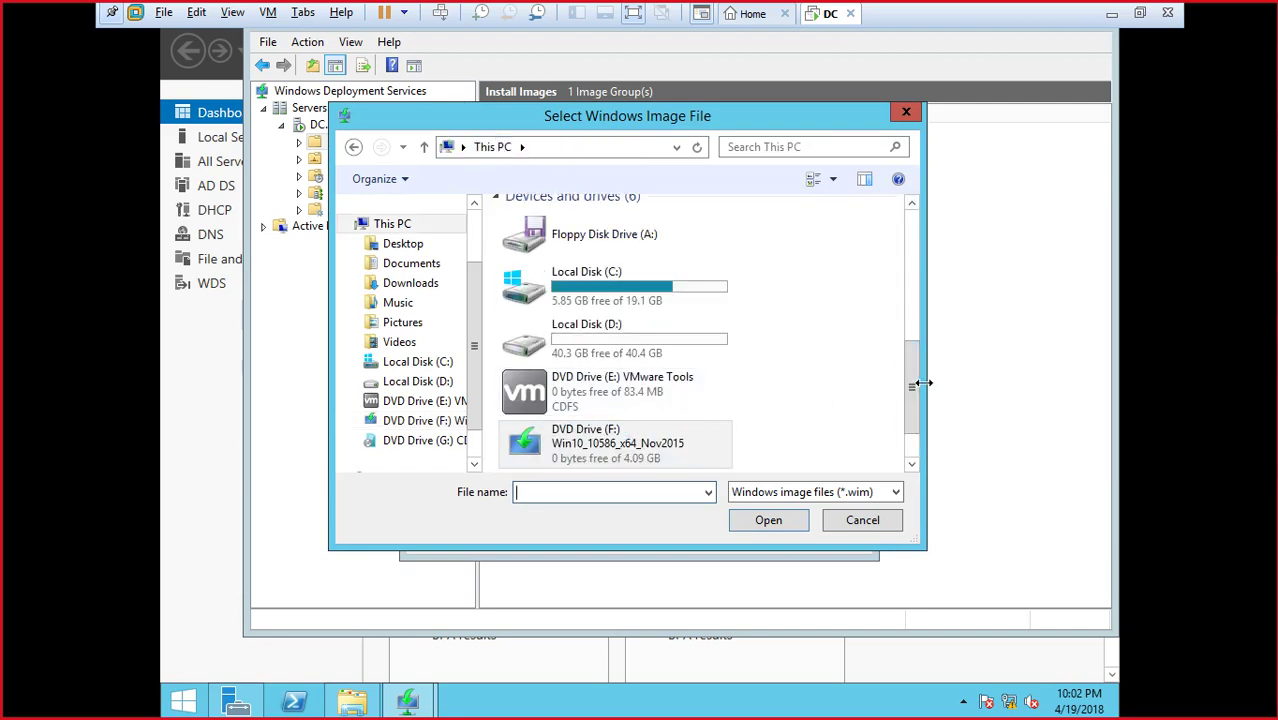
{"action": "left_click_drag", "start_coordinate": [918, 380], "coordinate": [916, 408]}
{"action": "double_click", "coordinate": [638, 432]}
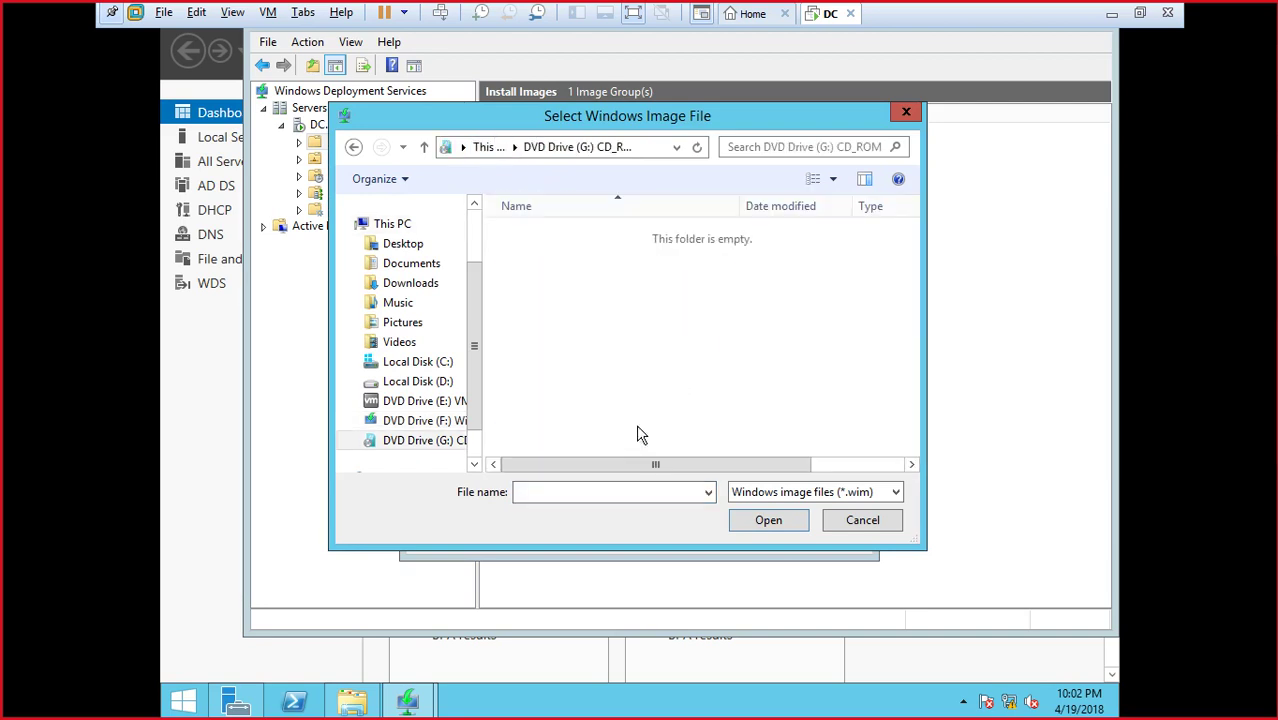
{"action": "double_click", "coordinate": [551, 306]}
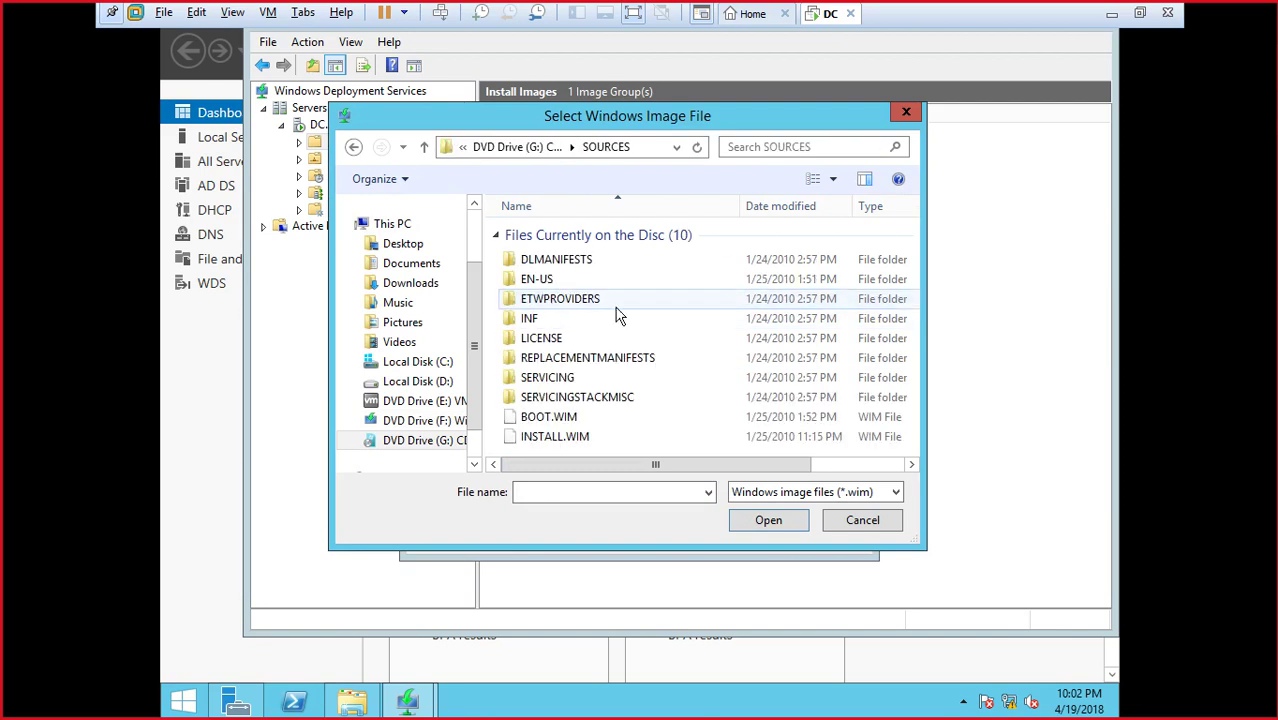
{"action": "left_click", "coordinate": [559, 440]}
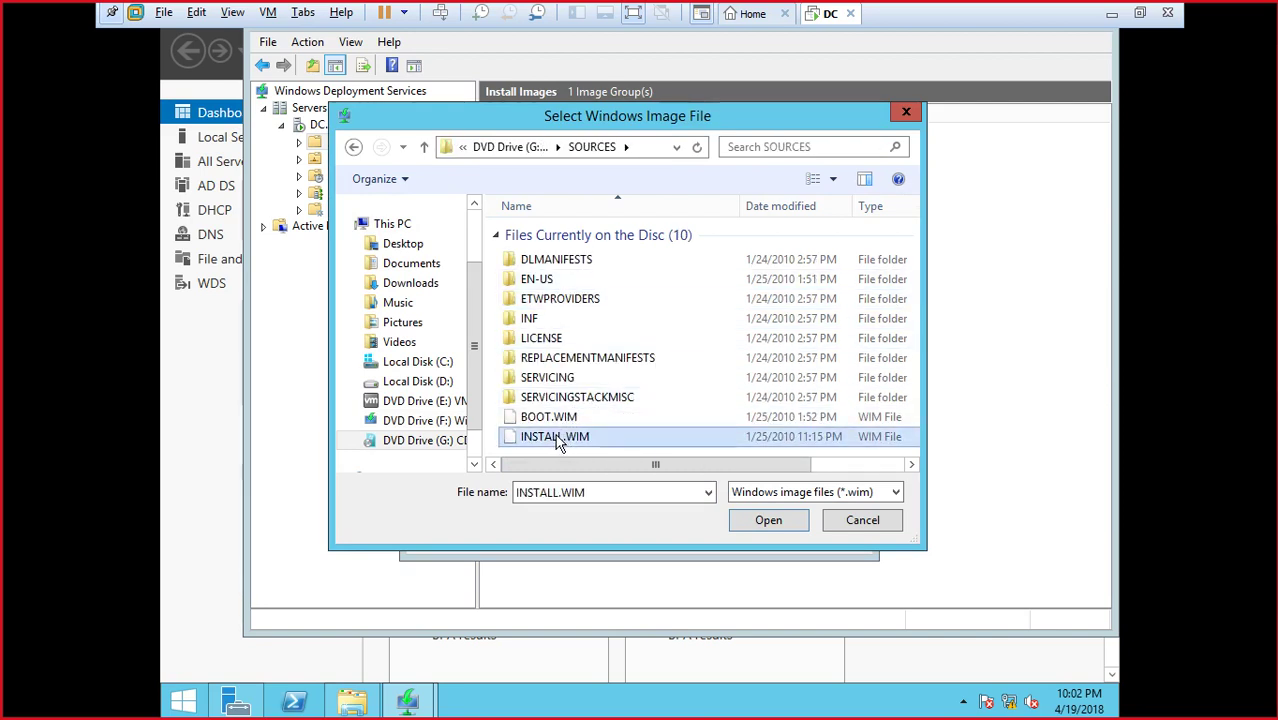
{"action": "left_click_drag", "start_coordinate": [446, 112], "coordinate": [530, 129]}
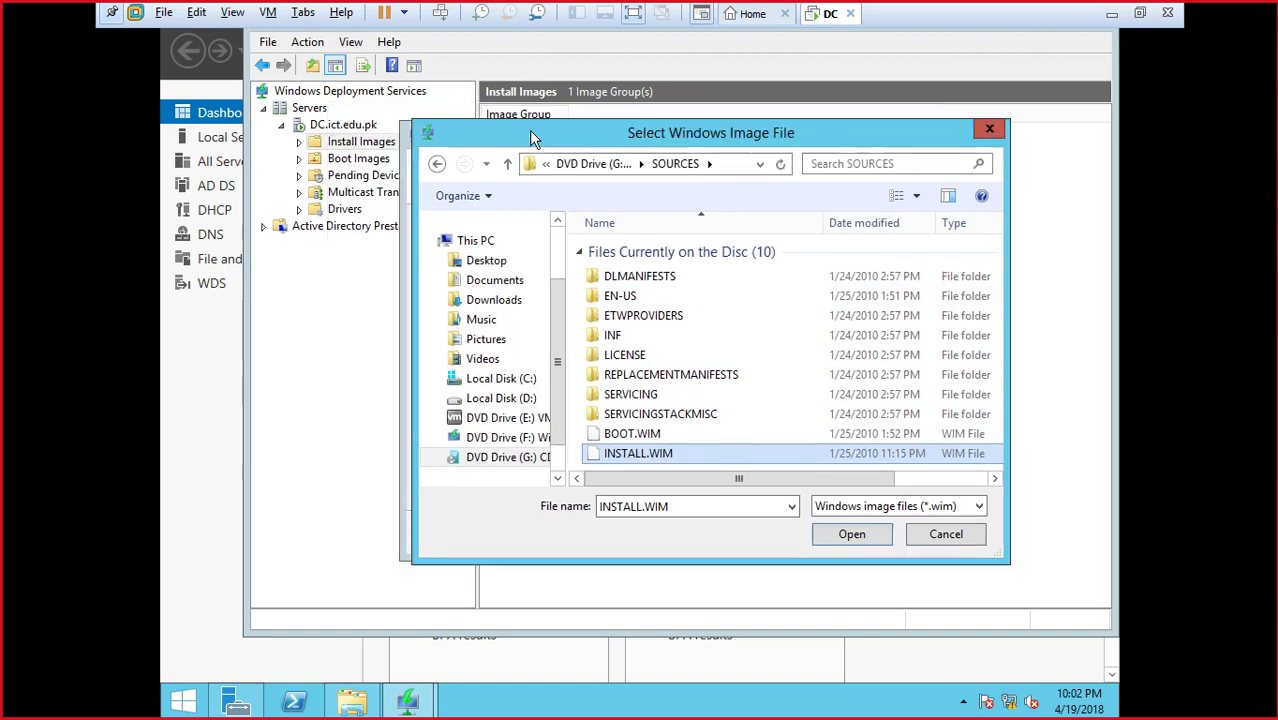
{"action": "left_click", "coordinate": [848, 531]}
- Keep all Windows 7 editions selected with their default names and start adding them to the server
{"action": "left_click", "coordinate": [755, 534]}
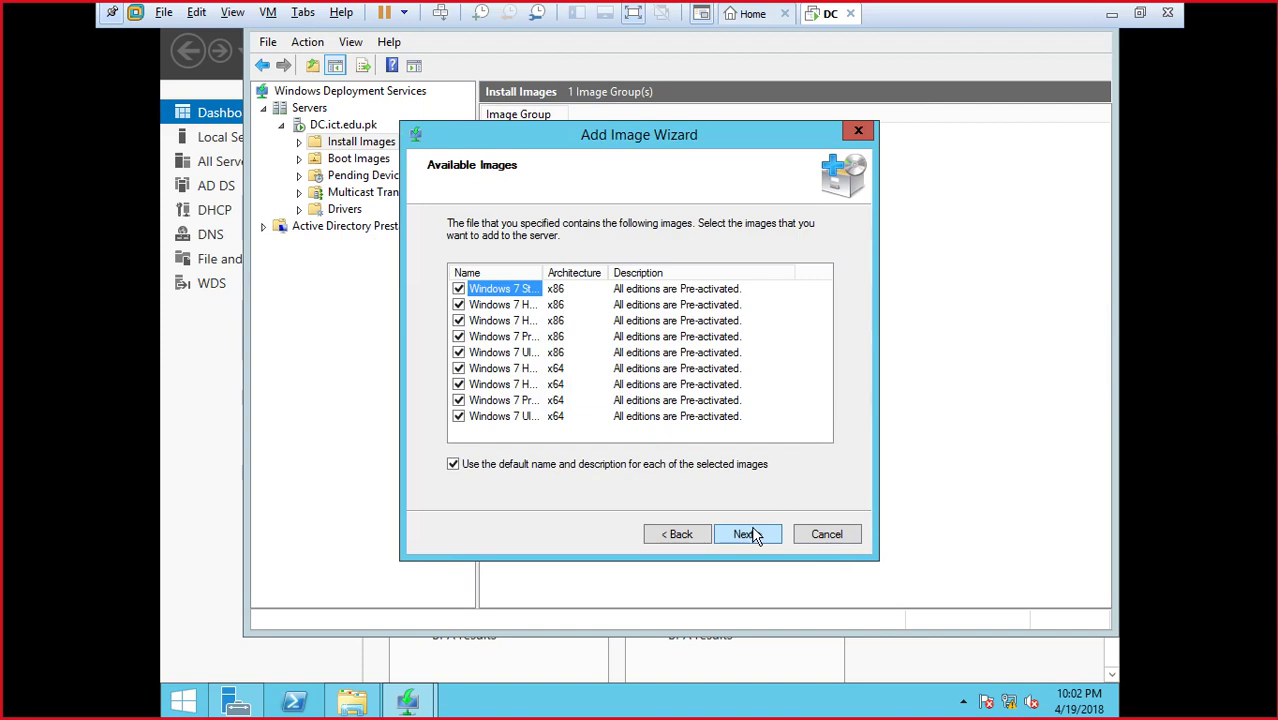
{"action": "left_click_drag", "start_coordinate": [551, 267], "coordinate": [600, 268]}
{"action": "left_click", "coordinate": [745, 535]}
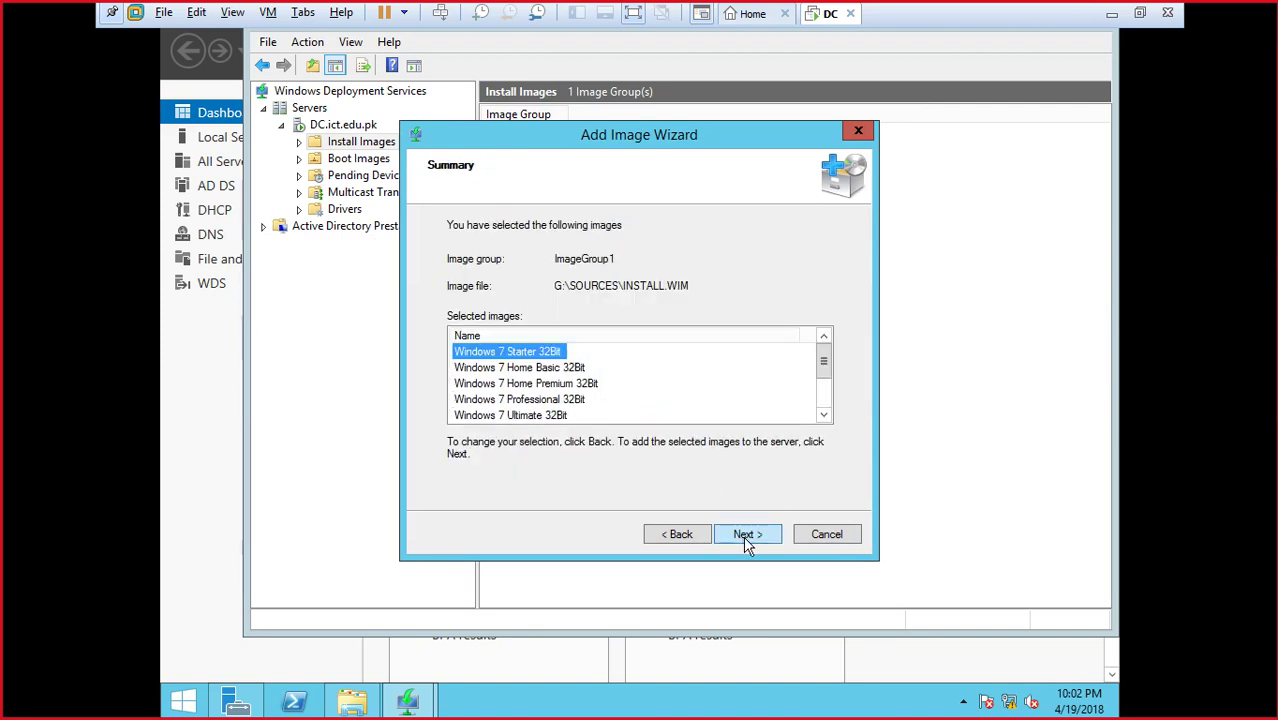
{"action": "left_click", "coordinate": [743, 536]}
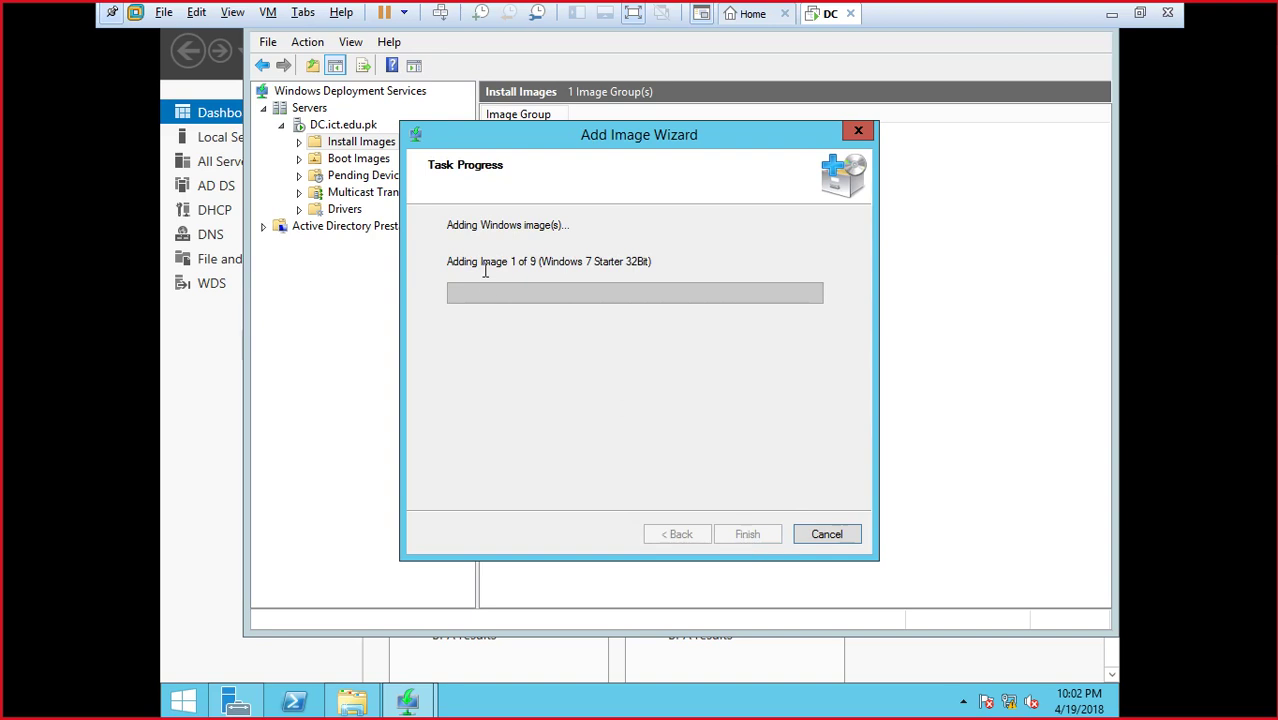
- Exit the virtual machine's full-screen view and finish the Add Image Wizard for the Windows 7 install images
{"action": "left_click", "coordinate": [632, 13]}
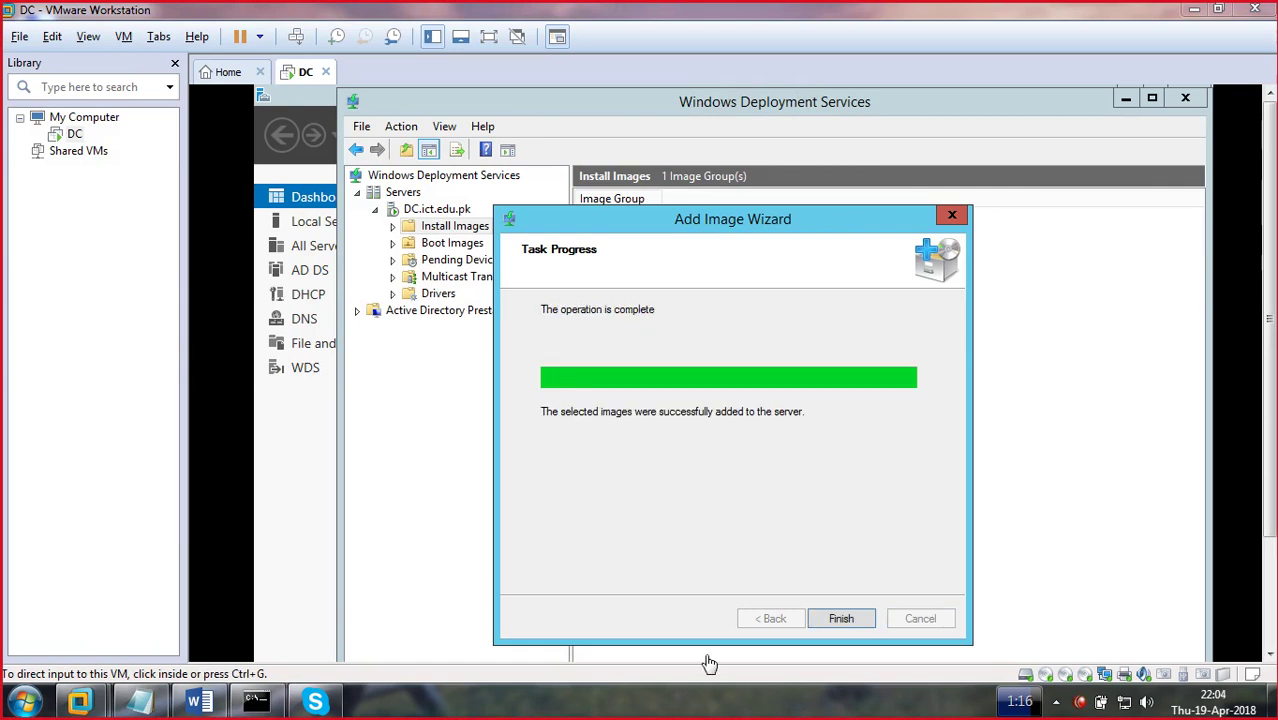
{"action": "left_click", "coordinate": [846, 618]}
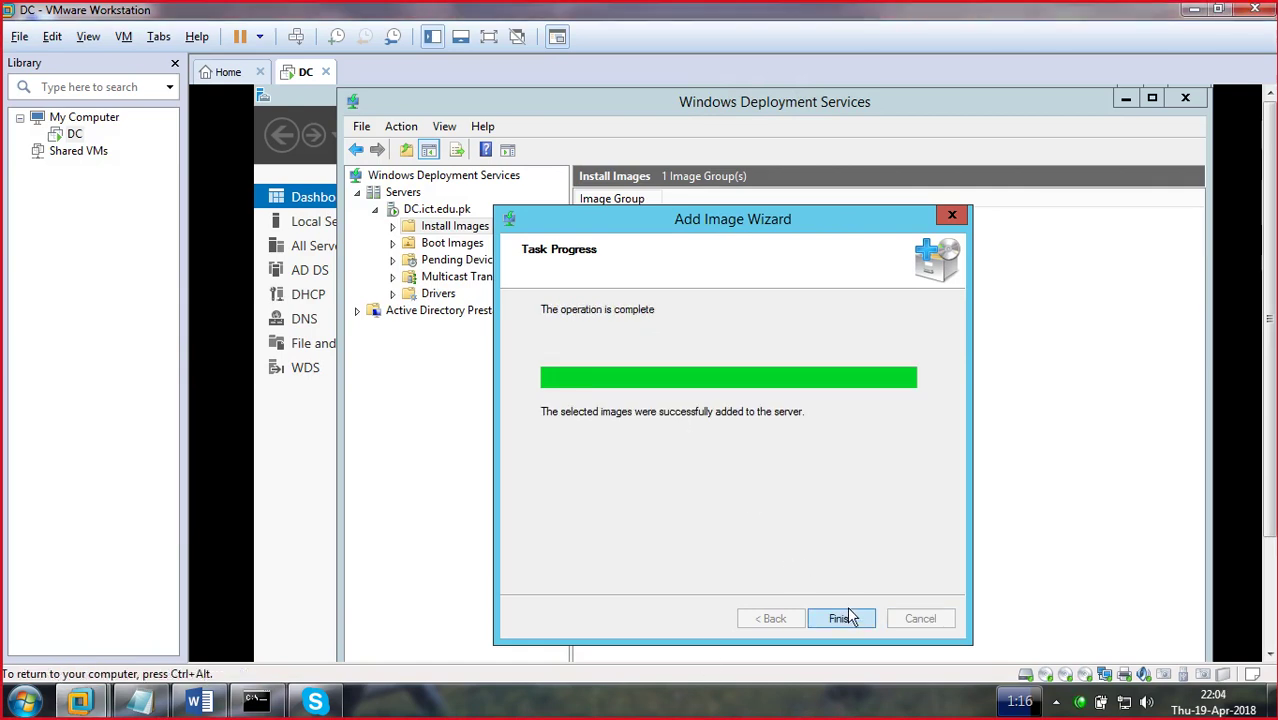
{"action": "left_click", "coordinate": [842, 620]}
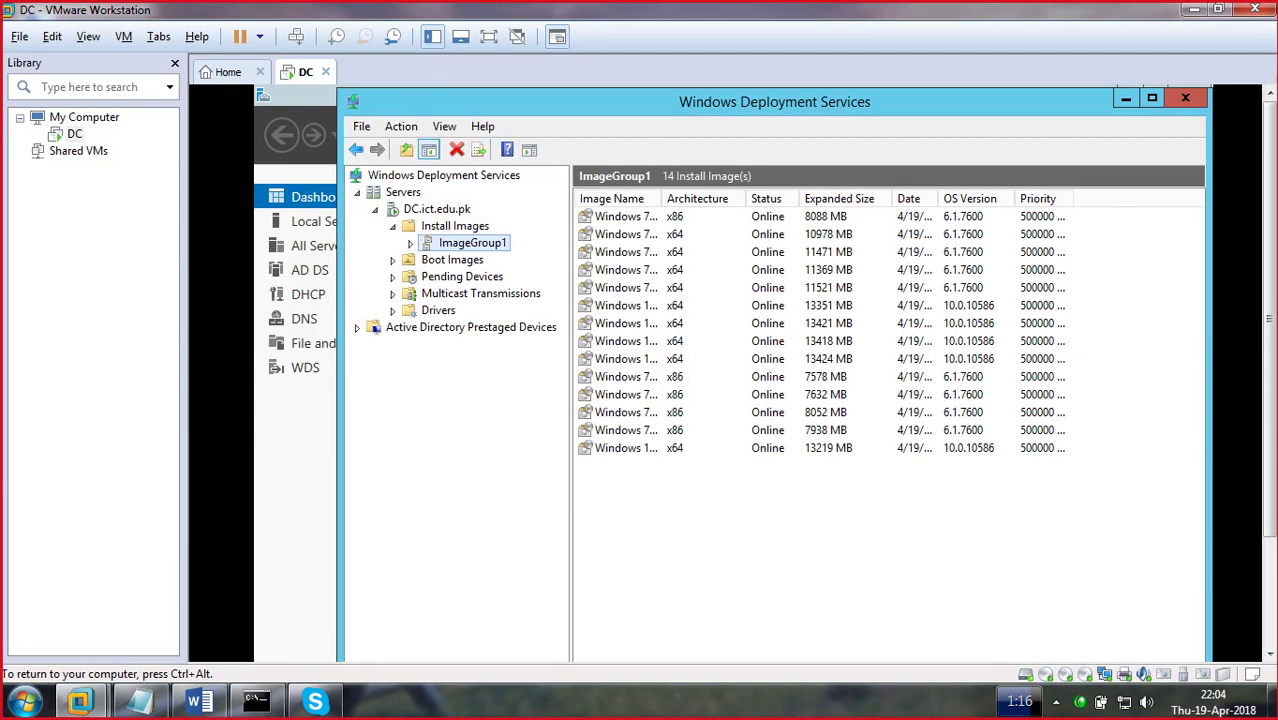
- Start adding a boot image and choose BOOT.WIM from the SOURCES folder on DVD Drive (G:)
{"action": "right_click", "coordinate": [456, 262]}
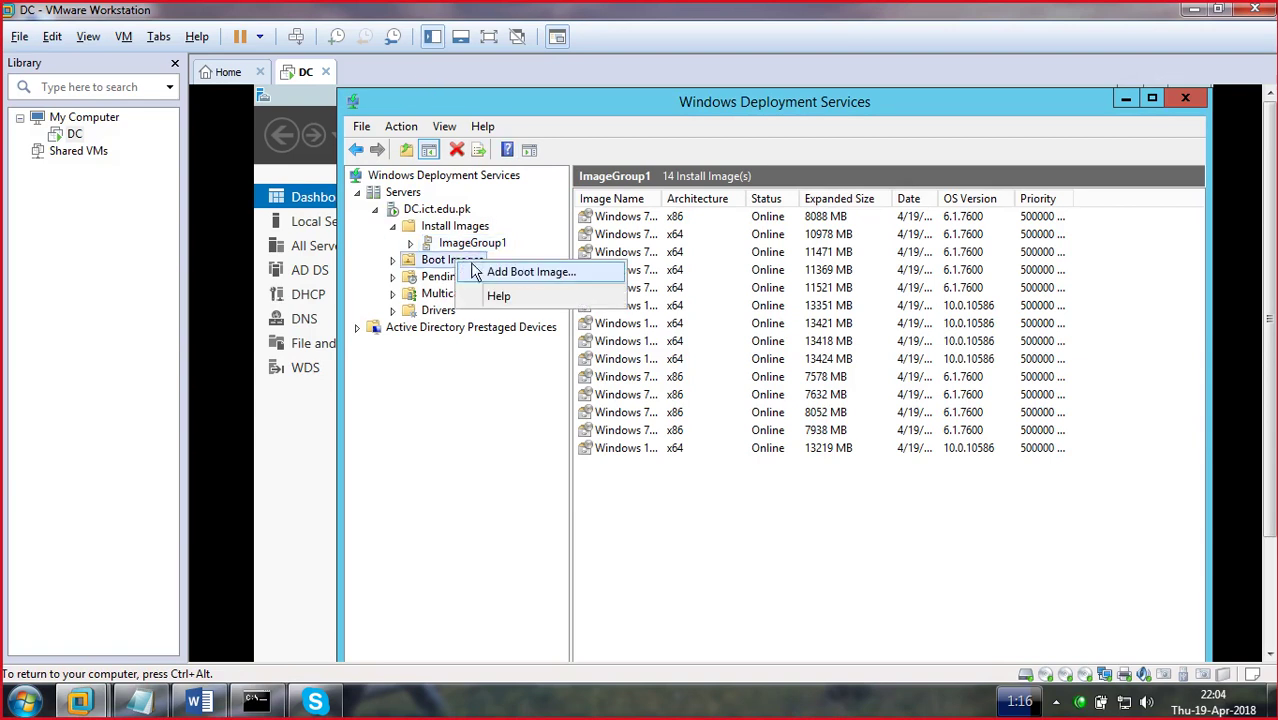
{"action": "left_click", "coordinate": [400, 268]}
{"action": "right_click", "coordinate": [449, 267]}
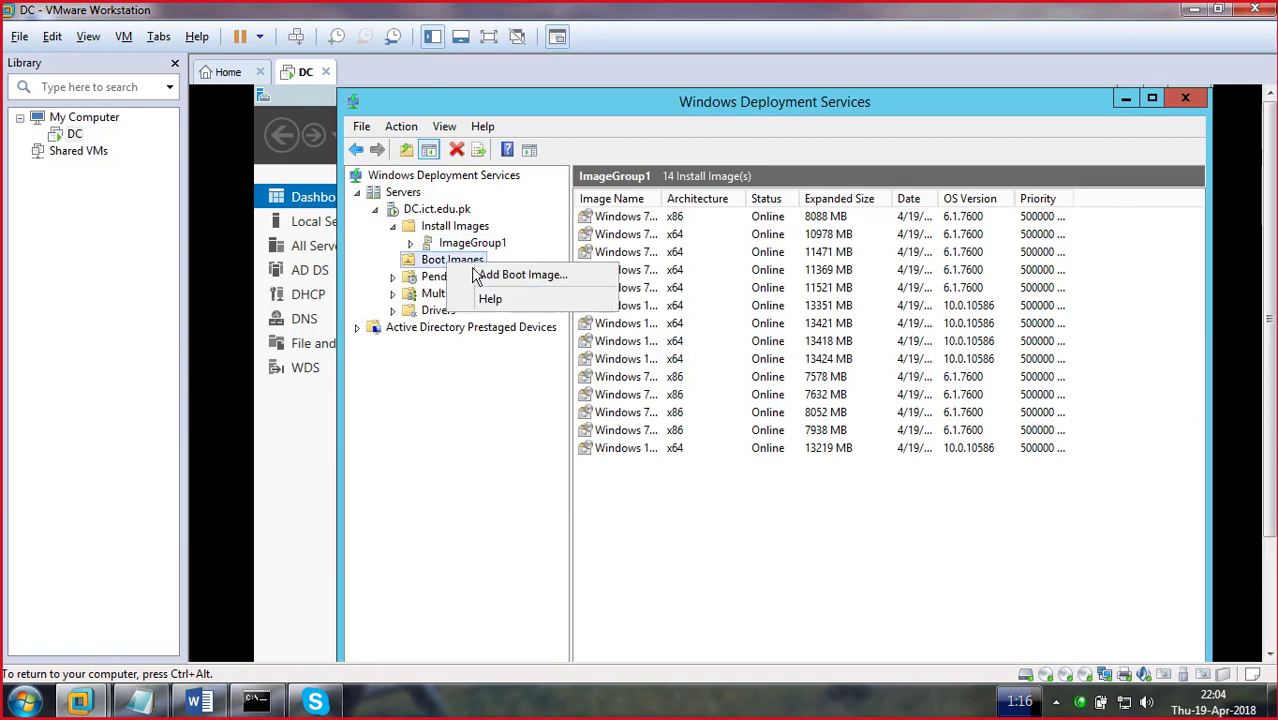
{"action": "left_click", "coordinate": [486, 274]}
{"action": "left_click", "coordinate": [893, 384]}
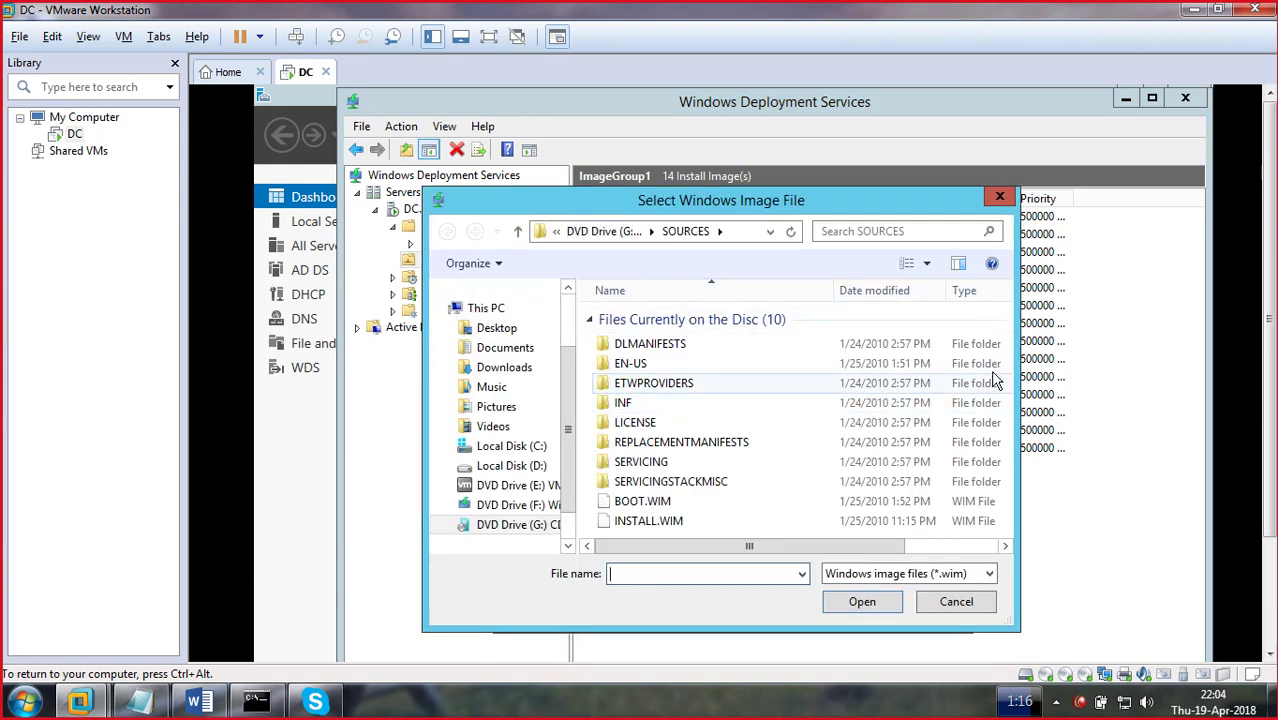
{"action": "left_click", "coordinate": [648, 505]}
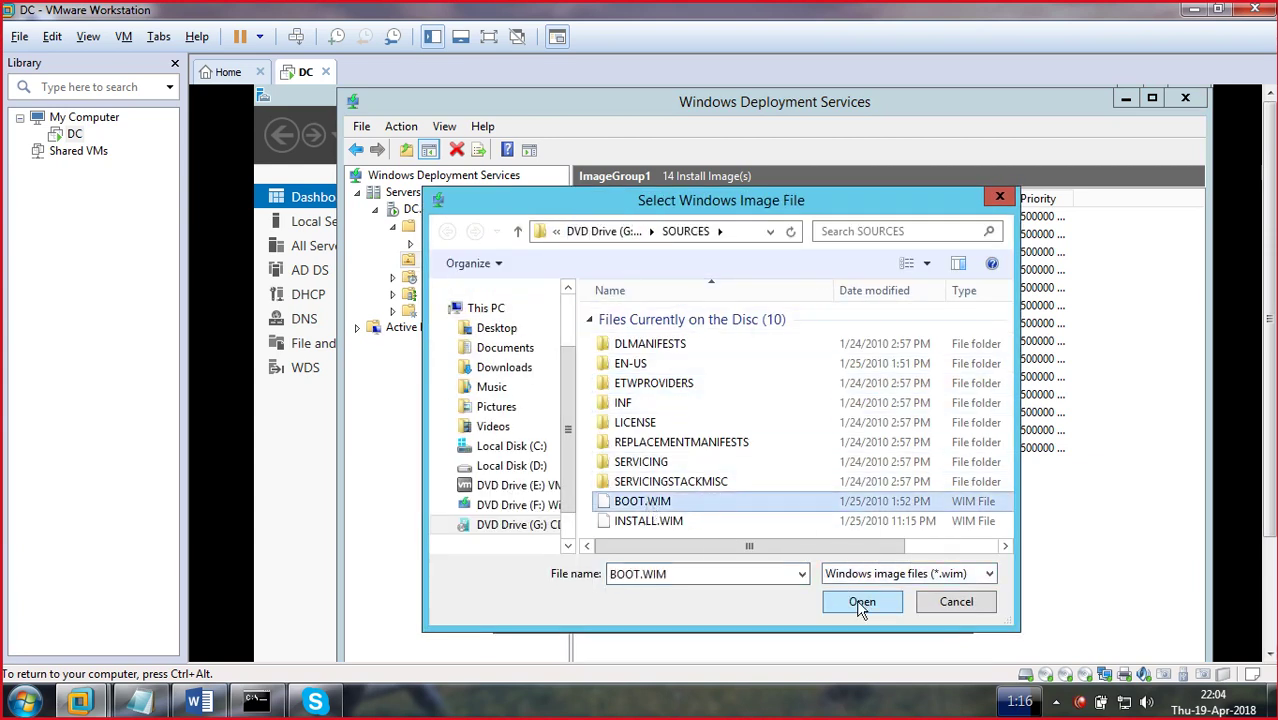
{"action": "left_click", "coordinate": [861, 602]}
- Add the boot image with its default name, Microsoft Windows Setup (x86), finish the wizard, and collapse the Install Images node
{"action": "left_click", "coordinate": [844, 603]}
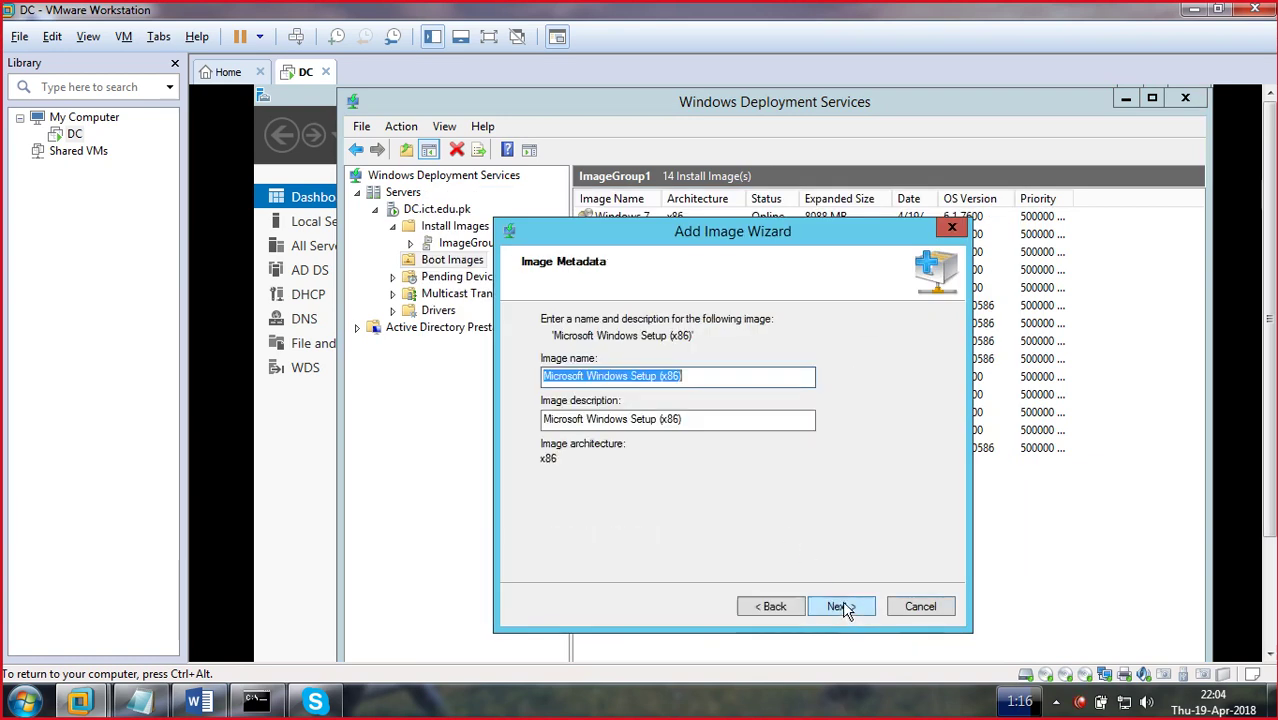
{"action": "left_click", "coordinate": [842, 603]}
{"action": "left_click", "coordinate": [842, 606]}
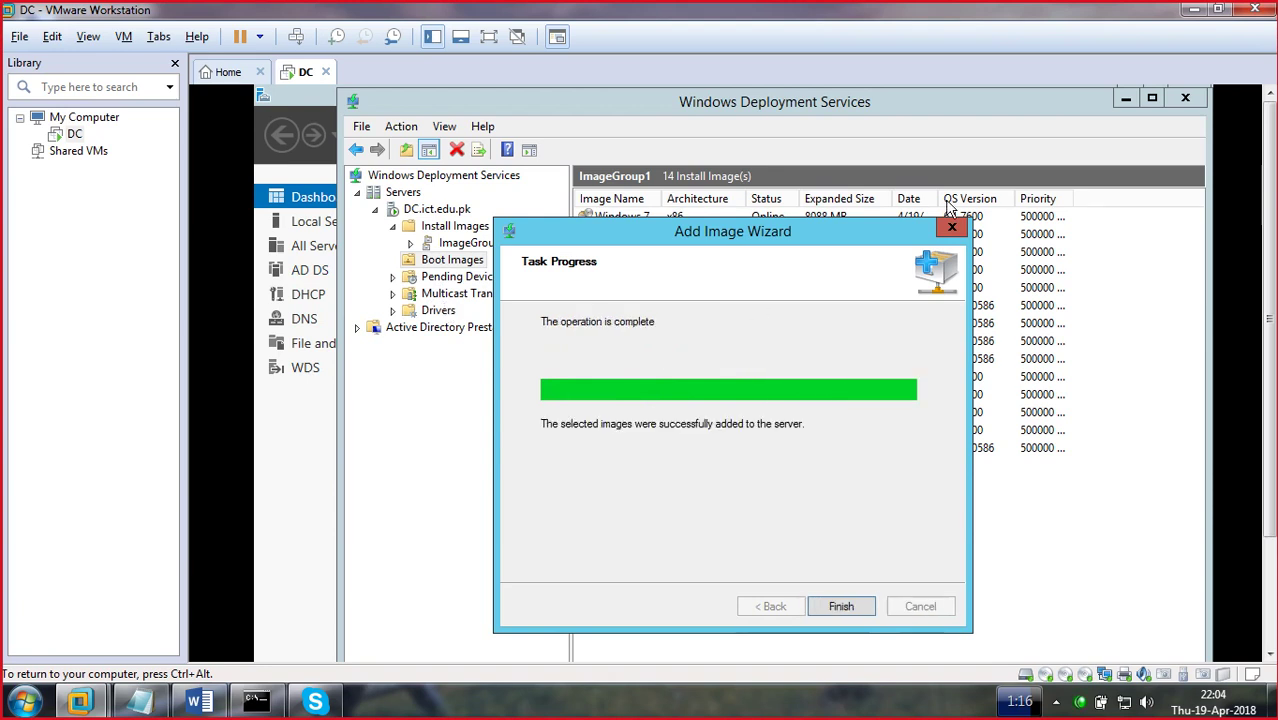
{"action": "left_click", "coordinate": [842, 606]}
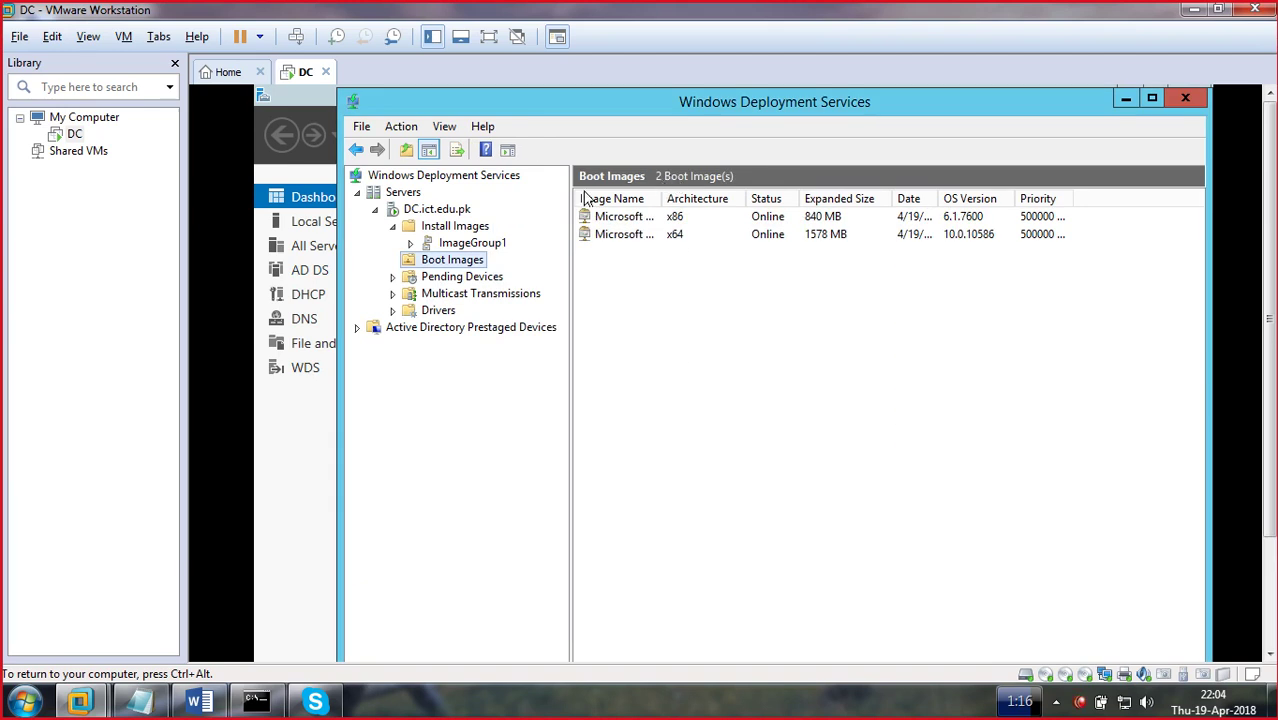
{"action": "left_click", "coordinate": [393, 226]}
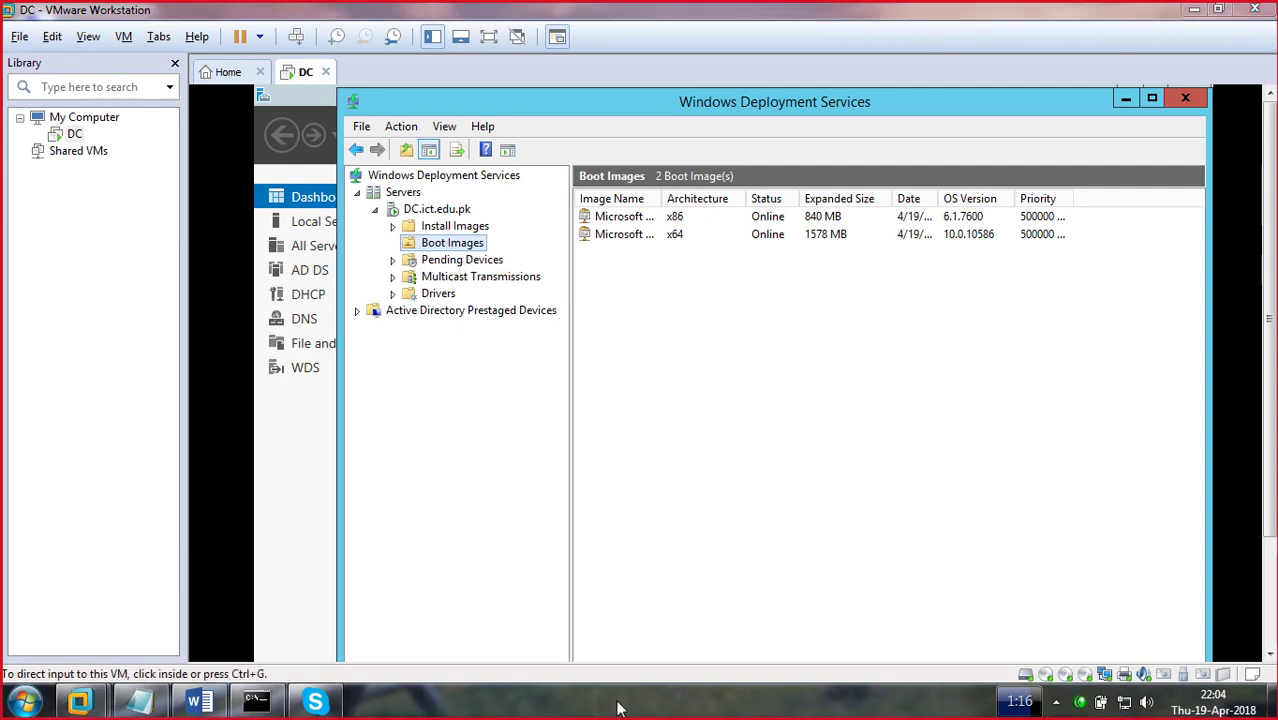
- Sketch a server on a network line with one client over the console using the screen pen, and clear the drawing
{"action": "mouse_move", "coordinate": [746, 266]}
{"action": "left_mouse_down"}
{"action": "mouse_move", "coordinate": [668, 268]}
{"action": "mouse_move", "coordinate": [676, 375]}
{"action": "left_mouse_up"}
{"action": "mouse_move", "coordinate": [745, 266]}
{"action": "left_mouse_down"}
{"action": "mouse_move", "coordinate": [760, 340]}
{"action": "mouse_move", "coordinate": [715, 376]}
{"action": "mouse_move", "coordinate": [670, 378]}
{"action": "mouse_move", "coordinate": [708, 412]}
{"action": "mouse_move", "coordinate": [757, 421]}
{"action": "mouse_move", "coordinate": [596, 421]}
{"action": "mouse_move", "coordinate": [616, 462]}
{"action": "mouse_move", "coordinate": [587, 537]}
{"action": "mouse_move", "coordinate": [604, 476]}
{"action": "mouse_move", "coordinate": [617, 545]}
{"action": "mouse_move", "coordinate": [542, 408]}
{"action": "mouse_move", "coordinate": [633, 320]}
{"action": "mouse_move", "coordinate": [646, 334]}
{"action": "left_mouse_up"}
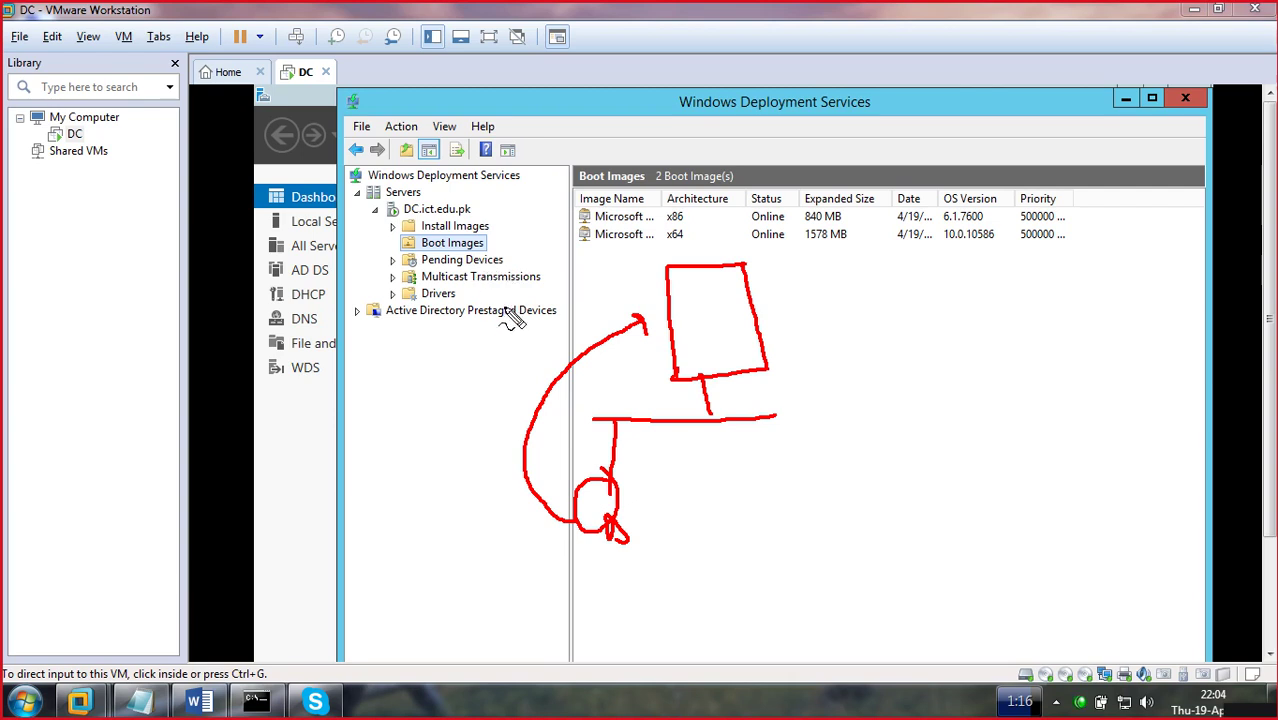
{"action": "key", "text": "Escape"}
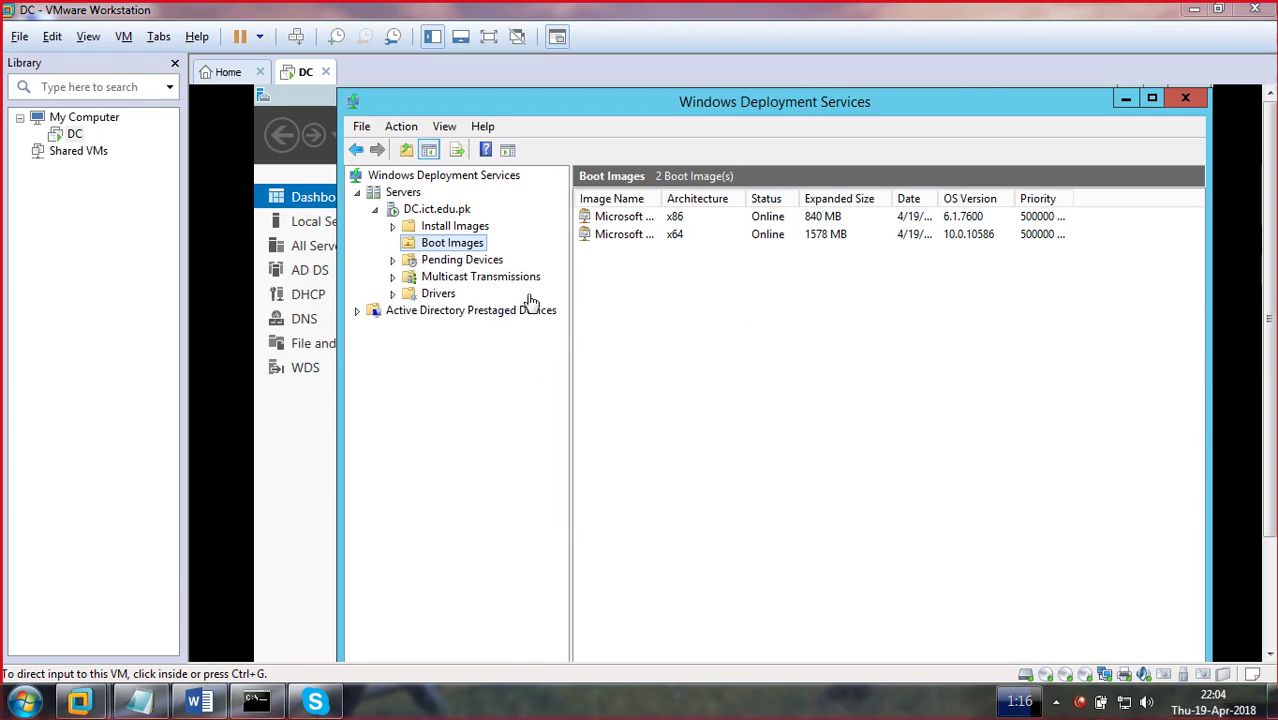
- View the server's Pending Devices
{"action": "left_click", "coordinate": [445, 262]}
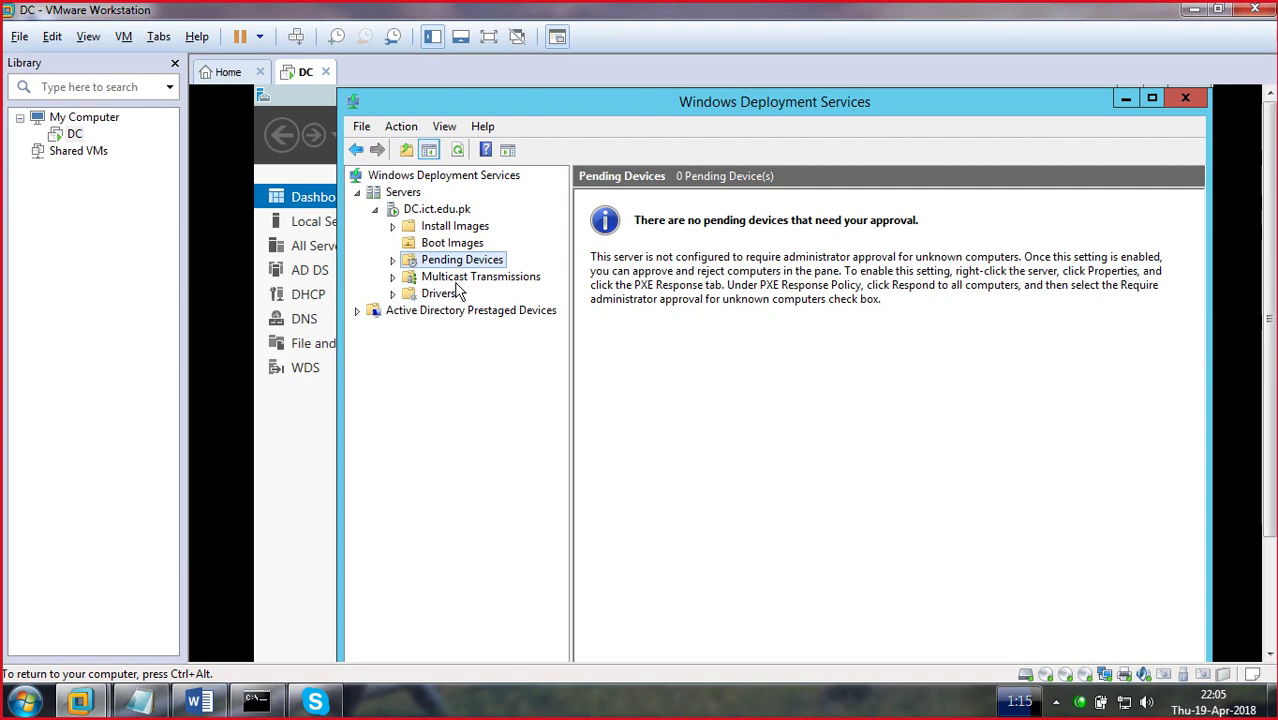
- Switch to the blank Notepad window and sketch a server on a network line with three clients using the screen pen
{"action": "left_click", "coordinate": [153, 706]}
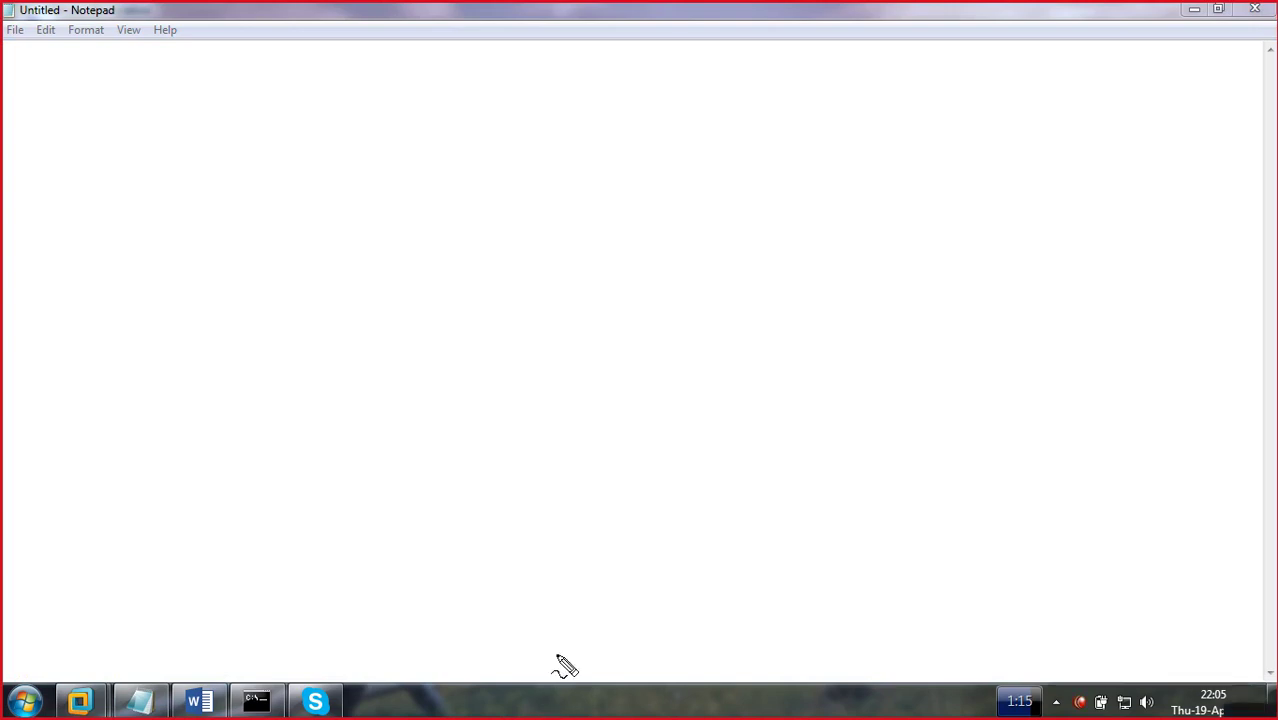
{"action": "mouse_move", "coordinate": [488, 54]}
{"action": "left_mouse_down"}
{"action": "mouse_move", "coordinate": [429, 72]}
{"action": "mouse_move", "coordinate": [429, 145]}
{"action": "left_mouse_up"}
{"action": "mouse_move", "coordinate": [490, 57]}
{"action": "left_mouse_down"}
{"action": "mouse_move", "coordinate": [493, 148]}
{"action": "mouse_move", "coordinate": [424, 146]}
{"action": "mouse_move", "coordinate": [458, 170]}
{"action": "left_mouse_up"}
{"action": "mouse_move", "coordinate": [526, 209]}
{"action": "left_mouse_down"}
{"action": "mouse_move", "coordinate": [310, 209]}
{"action": "mouse_move", "coordinate": [323, 256]}
{"action": "mouse_move", "coordinate": [305, 256]}
{"action": "mouse_move", "coordinate": [328, 256]}
{"action": "left_mouse_up"}
{"action": "mouse_move", "coordinate": [405, 212]}
{"action": "left_mouse_down"}
{"action": "mouse_move", "coordinate": [402, 282]}
{"action": "mouse_move", "coordinate": [428, 254]}
{"action": "left_mouse_up"}
{"action": "mouse_move", "coordinate": [470, 207]}
{"action": "left_mouse_down"}
{"action": "mouse_move", "coordinate": [503, 305]}
{"action": "mouse_move", "coordinate": [506, 262]}
{"action": "mouse_move", "coordinate": [487, 262]}
{"action": "left_mouse_up"}
- Sketch a cloud linking the network to a second server with three clients, label the first server WDS, and clear the drawing
{"action": "left_click_drag", "start_coordinate": [533, 222], "coordinate": [640, 230]}
{"action": "mouse_move", "coordinate": [731, 135]}
{"action": "left_mouse_down"}
{"action": "mouse_move", "coordinate": [692, 155]}
{"action": "mouse_move", "coordinate": [652, 225]}
{"action": "mouse_move", "coordinate": [666, 314]}
{"action": "mouse_move", "coordinate": [768, 320]}
{"action": "mouse_move", "coordinate": [788, 236]}
{"action": "mouse_move", "coordinate": [737, 137]}
{"action": "mouse_move", "coordinate": [886, 162]}
{"action": "mouse_move", "coordinate": [933, 148]}
{"action": "left_mouse_up"}
{"action": "mouse_move", "coordinate": [1019, 93]}
{"action": "left_mouse_down"}
{"action": "mouse_move", "coordinate": [957, 105]}
{"action": "mouse_move", "coordinate": [952, 145]}
{"action": "mouse_move", "coordinate": [967, 226]}
{"action": "mouse_move", "coordinate": [1021, 140]}
{"action": "mouse_move", "coordinate": [974, 226]}
{"action": "mouse_move", "coordinate": [1017, 276]}
{"action": "mouse_move", "coordinate": [883, 325]}
{"action": "mouse_move", "coordinate": [925, 430]}
{"action": "mouse_move", "coordinate": [907, 455]}
{"action": "mouse_move", "coordinate": [920, 414]}
{"action": "left_mouse_up"}
{"action": "mouse_move", "coordinate": [1008, 303]}
{"action": "left_mouse_down"}
{"action": "mouse_move", "coordinate": [1045, 410]}
{"action": "mouse_move", "coordinate": [1020, 422]}
{"action": "mouse_move", "coordinate": [1040, 392]}
{"action": "left_mouse_up"}
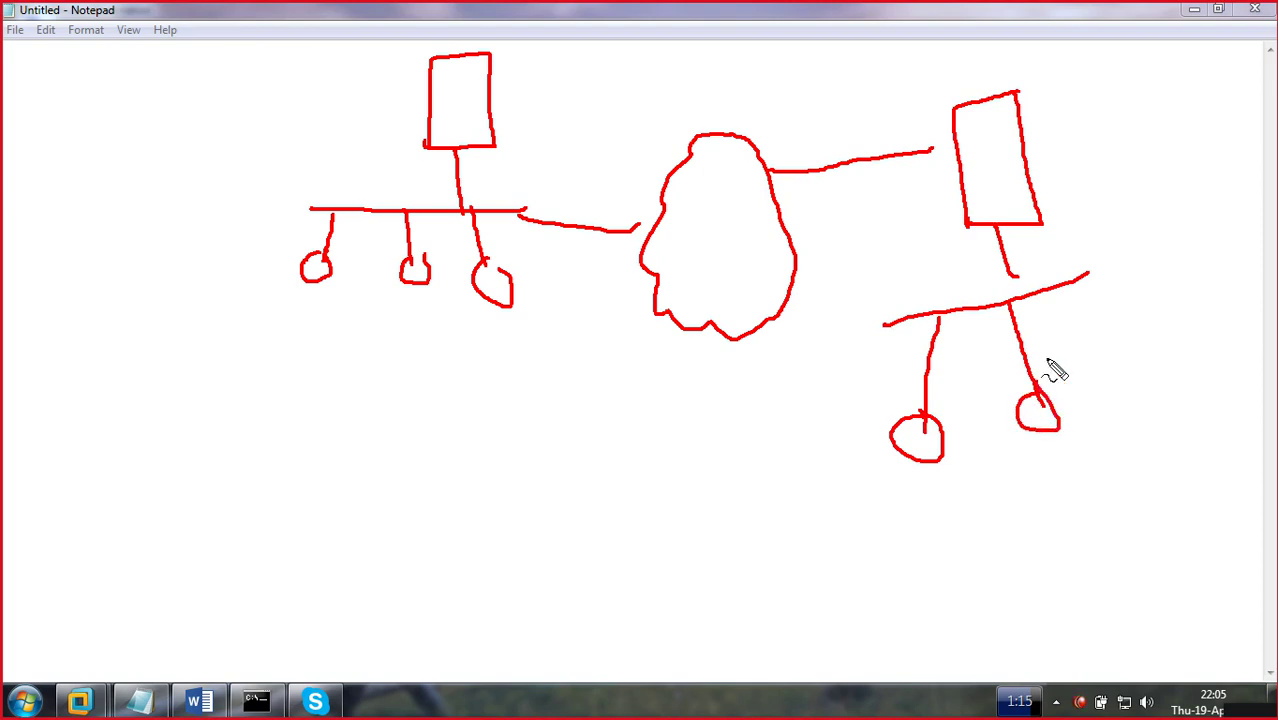
{"action": "mouse_move", "coordinate": [1068, 288]}
{"action": "left_mouse_down"}
{"action": "mouse_move", "coordinate": [1130, 432]}
{"action": "mouse_move", "coordinate": [1118, 378]}
{"action": "left_mouse_up"}
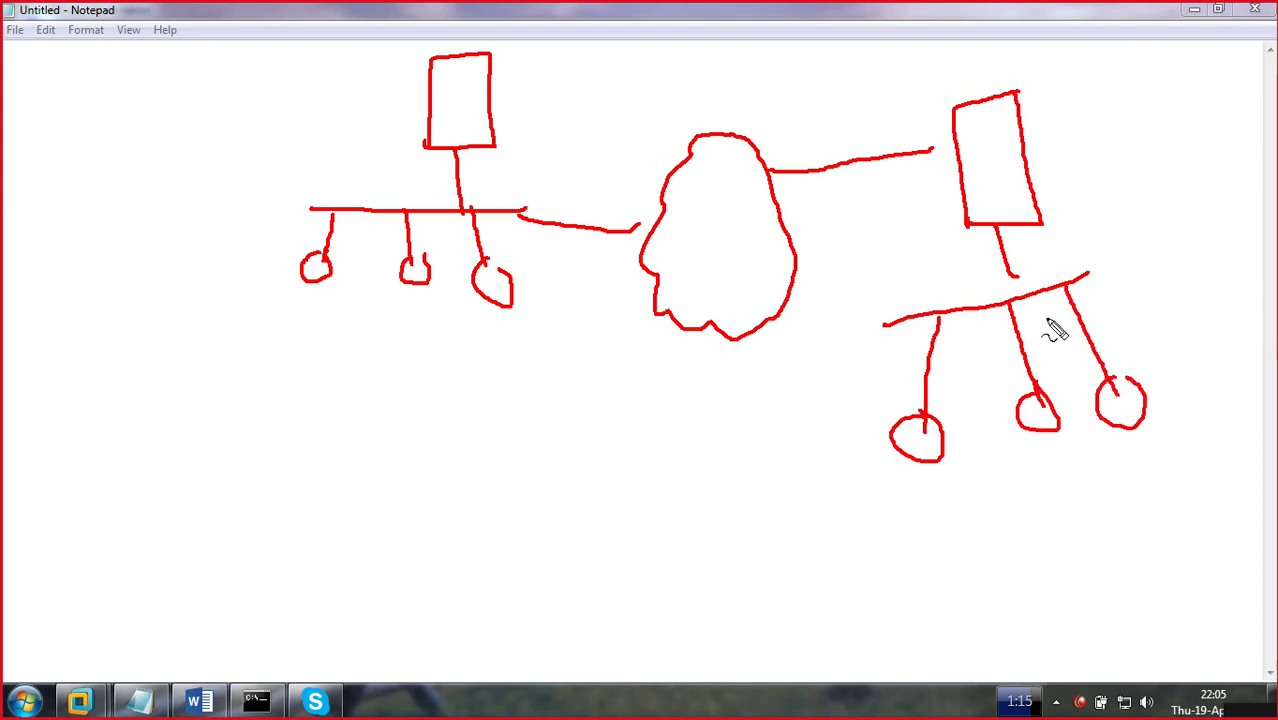
{"action": "mouse_move", "coordinate": [506, 62]}
{"action": "left_mouse_down"}
{"action": "mouse_move", "coordinate": [520, 80]}
{"action": "mouse_move", "coordinate": [562, 76]}
{"action": "left_mouse_up"}
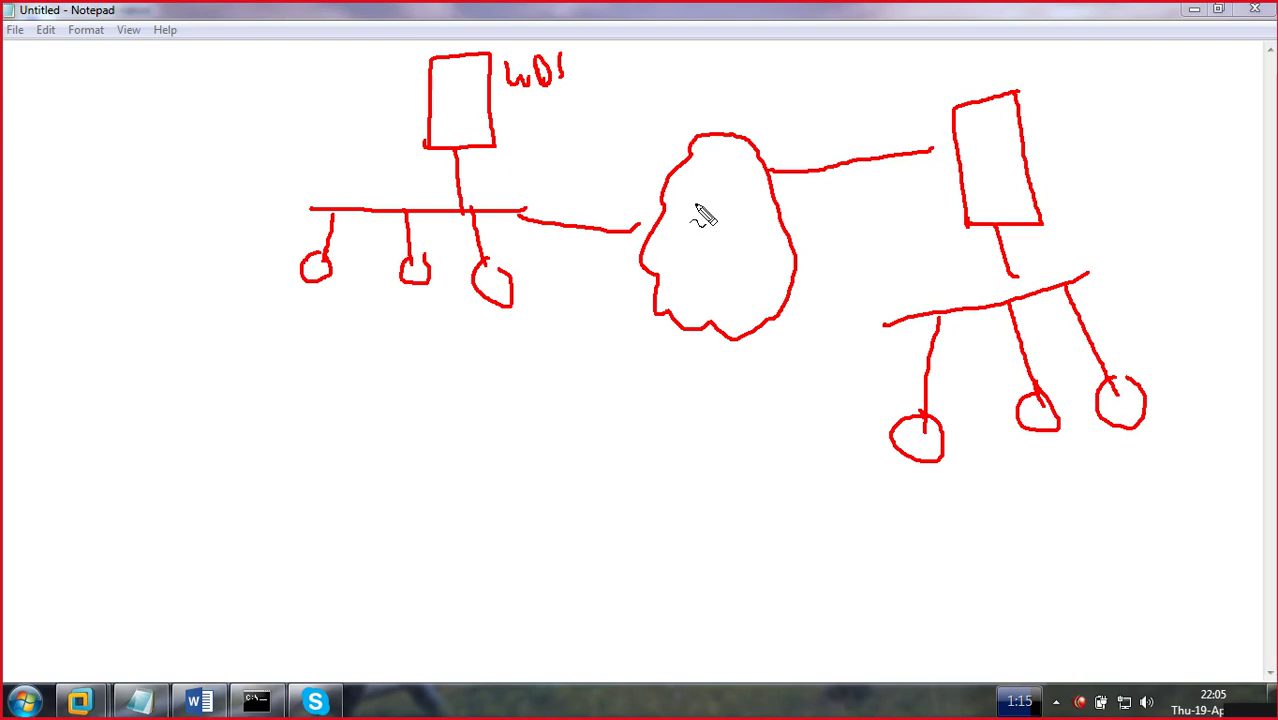
{"action": "key", "text": "Escape"}
- Restart the screen pen, sketch a new server connected to a network line, and write 48 beside it
{"action": "key", "text": "ctrl+2"}
{"action": "mouse_move", "coordinate": [507, 60]}
{"action": "left_mouse_down"}
{"action": "mouse_move", "coordinate": [417, 114]}
{"action": "mouse_move", "coordinate": [420, 200]}
{"action": "left_mouse_up"}
{"action": "mouse_move", "coordinate": [510, 60]}
{"action": "left_mouse_down"}
{"action": "mouse_move", "coordinate": [535, 188]}
{"action": "mouse_move", "coordinate": [432, 198]}
{"action": "mouse_move", "coordinate": [485, 260]}
{"action": "mouse_move", "coordinate": [233, 258]}
{"action": "left_mouse_up"}
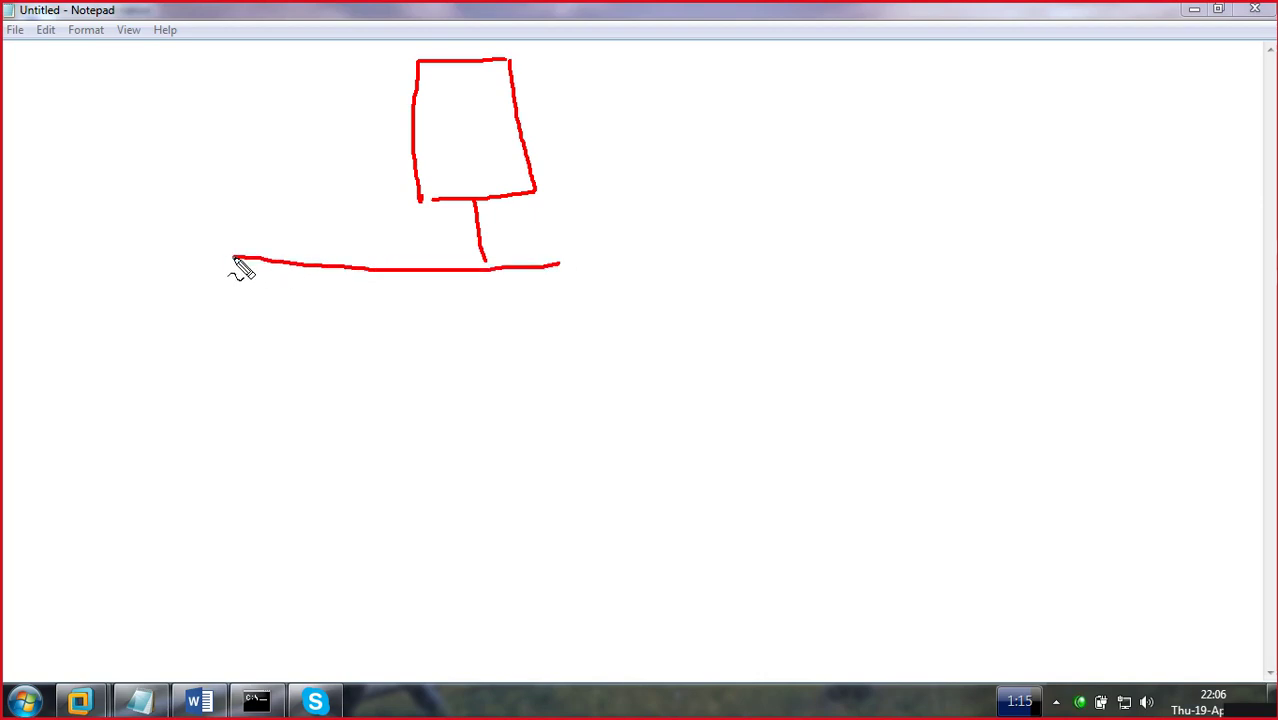
{"action": "mouse_move", "coordinate": [684, 216]}
{"action": "left_mouse_down"}
{"action": "mouse_move", "coordinate": [701, 249]}
{"action": "mouse_move", "coordinate": [717, 208]}
{"action": "mouse_move", "coordinate": [700, 222]}
{"action": "left_mouse_up"}
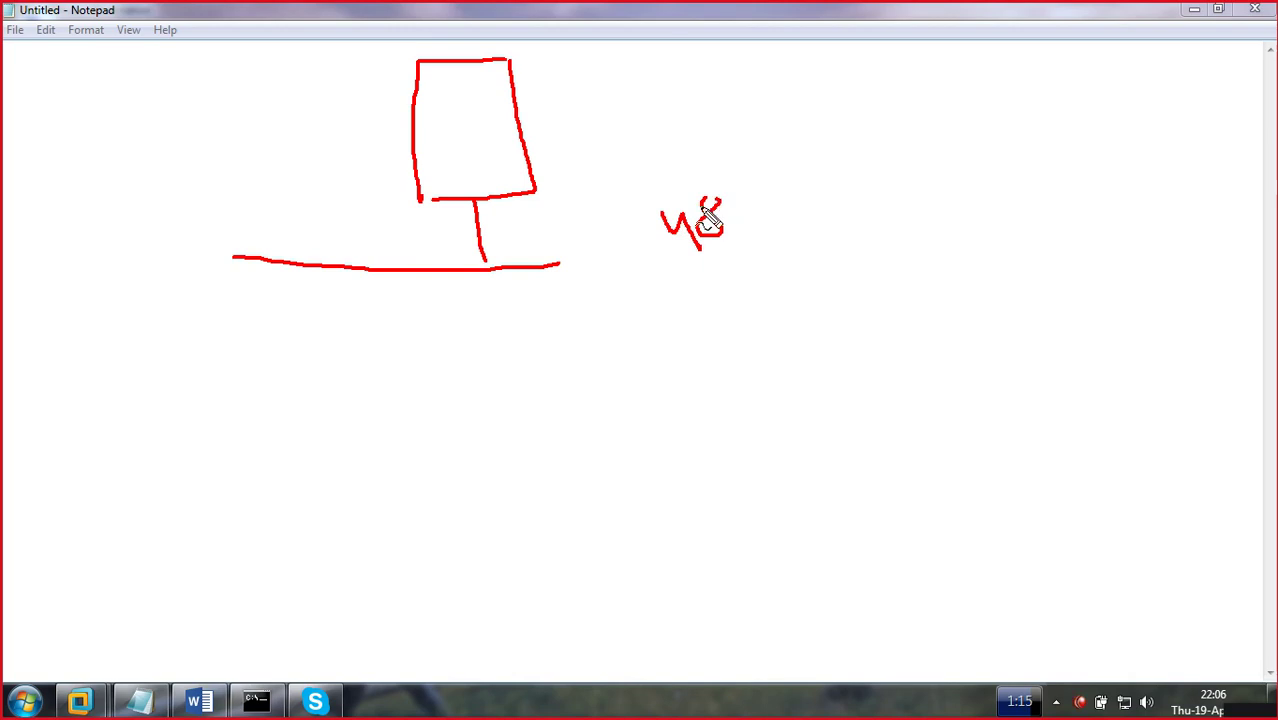
- Draw five client computers branching down from the network line
{"action": "mouse_move", "coordinate": [252, 262]}
{"action": "left_mouse_down"}
{"action": "mouse_move", "coordinate": [252, 355]}
{"action": "mouse_move", "coordinate": [228, 371]}
{"action": "mouse_move", "coordinate": [248, 342]}
{"action": "left_mouse_up"}
{"action": "mouse_move", "coordinate": [315, 268]}
{"action": "left_mouse_down"}
{"action": "mouse_move", "coordinate": [357, 368]}
{"action": "mouse_move", "coordinate": [351, 399]}
{"action": "mouse_move", "coordinate": [372, 350]}
{"action": "left_mouse_up"}
{"action": "left_click_drag", "start_coordinate": [399, 274], "coordinate": [450, 384]}
{"action": "left_click_drag", "start_coordinate": [470, 274], "coordinate": [513, 371]}
{"action": "mouse_move", "coordinate": [527, 271]}
{"action": "left_mouse_down"}
{"action": "mouse_move", "coordinate": [600, 389]}
{"action": "mouse_move", "coordinate": [572, 404]}
{"action": "mouse_move", "coordinate": [596, 382]}
{"action": "left_mouse_up"}
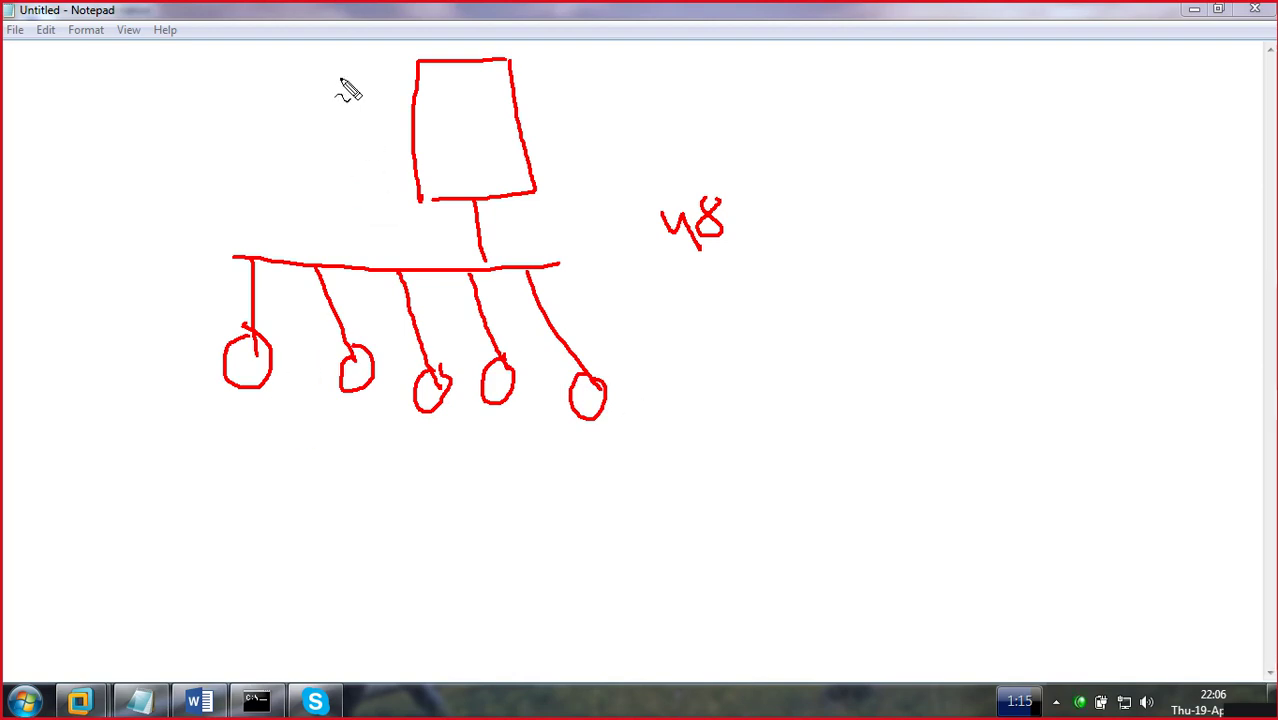
- Write a circled 7 beside the server, number the five clients 1 to 5, and draw an arrow from client 1 toward the server
{"action": "mouse_move", "coordinate": [315, 67]}
{"action": "left_mouse_down"}
{"action": "mouse_move", "coordinate": [339, 64]}
{"action": "mouse_move", "coordinate": [335, 103]}
{"action": "left_mouse_up"}
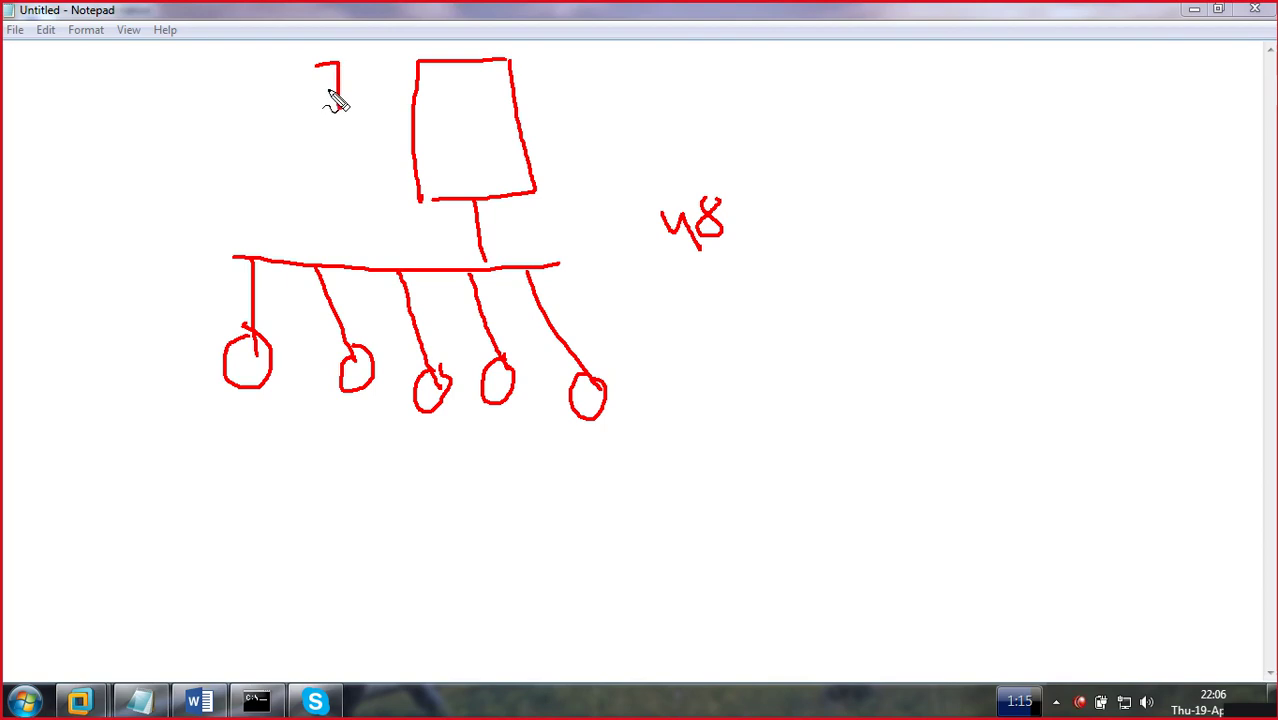
{"action": "mouse_move", "coordinate": [346, 52]}
{"action": "left_mouse_down"}
{"action": "mouse_move", "coordinate": [318, 47]}
{"action": "mouse_move", "coordinate": [297, 106]}
{"action": "mouse_move", "coordinate": [355, 113]}
{"action": "mouse_move", "coordinate": [348, 52]}
{"action": "left_mouse_up"}
{"action": "mouse_move", "coordinate": [241, 414]}
{"action": "left_mouse_down"}
{"action": "mouse_move", "coordinate": [244, 440]}
{"action": "mouse_move", "coordinate": [265, 437]}
{"action": "left_mouse_up"}
{"action": "left_click_drag", "start_coordinate": [362, 412], "coordinate": [436, 462]}
{"action": "left_click_drag", "start_coordinate": [491, 420], "coordinate": [511, 451]}
{"action": "mouse_move", "coordinate": [595, 435]}
{"action": "left_mouse_down"}
{"action": "mouse_move", "coordinate": [610, 465]}
{"action": "mouse_move", "coordinate": [624, 410]}
{"action": "left_mouse_up"}
{"action": "mouse_move", "coordinate": [215, 364]}
{"action": "left_mouse_down"}
{"action": "mouse_move", "coordinate": [205, 334]}
{"action": "mouse_move", "coordinate": [236, 212]}
{"action": "mouse_move", "coordinate": [372, 148]}
{"action": "mouse_move", "coordinate": [374, 163]}
{"action": "left_mouse_up"}
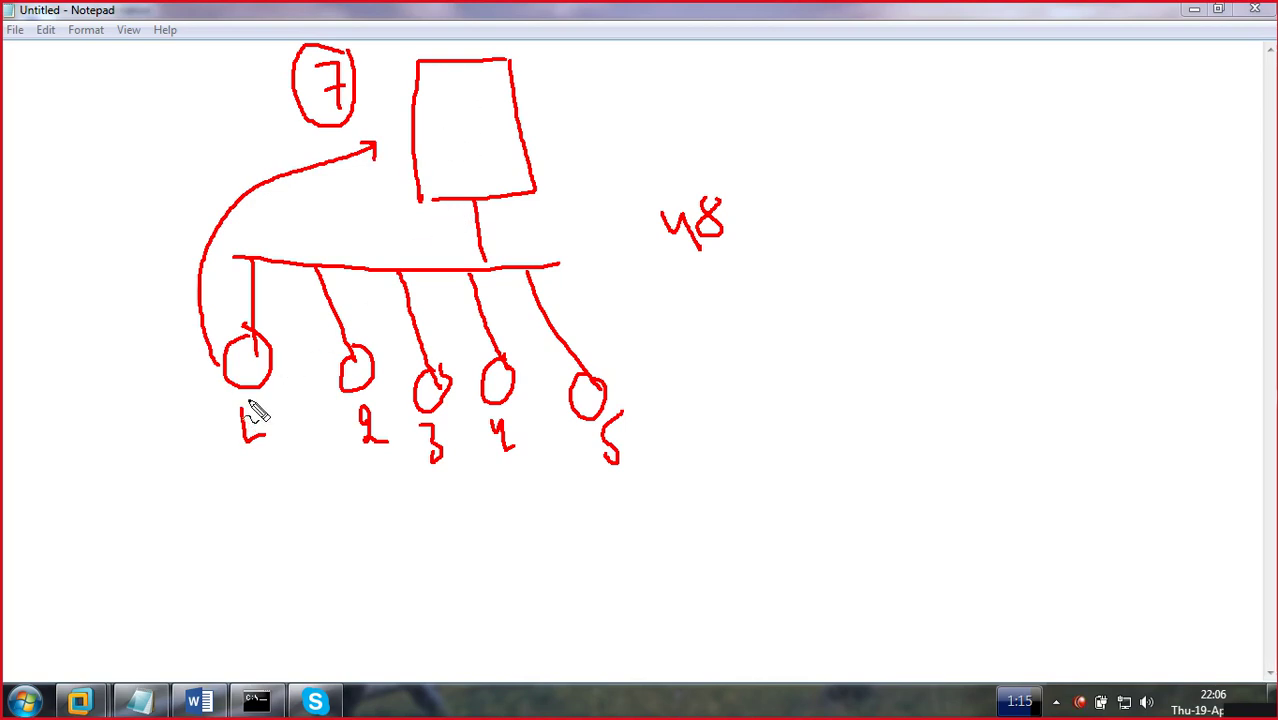
- Draw arrows from the server down to each of the five numbered clients
{"action": "left_click_drag", "start_coordinate": [409, 210], "coordinate": [252, 316]}
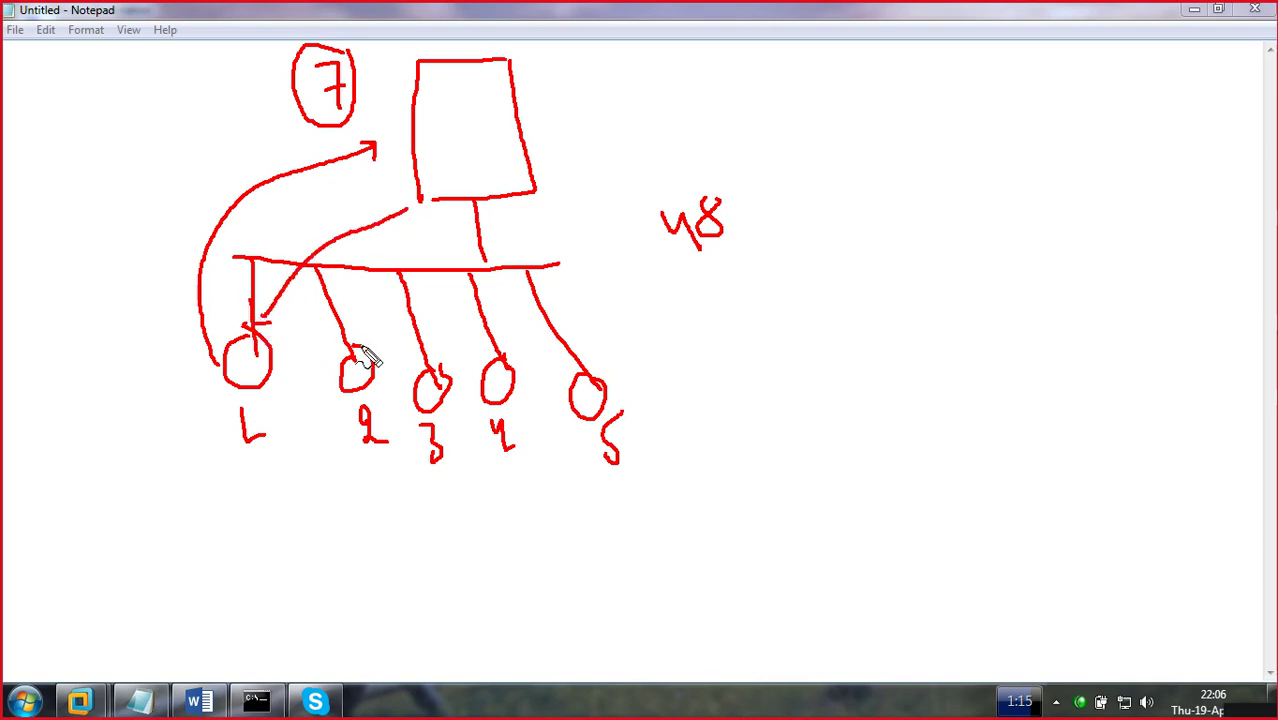
{"action": "left_click_drag", "start_coordinate": [442, 202], "coordinate": [363, 321]}
{"action": "left_click_drag", "start_coordinate": [451, 201], "coordinate": [437, 340]}
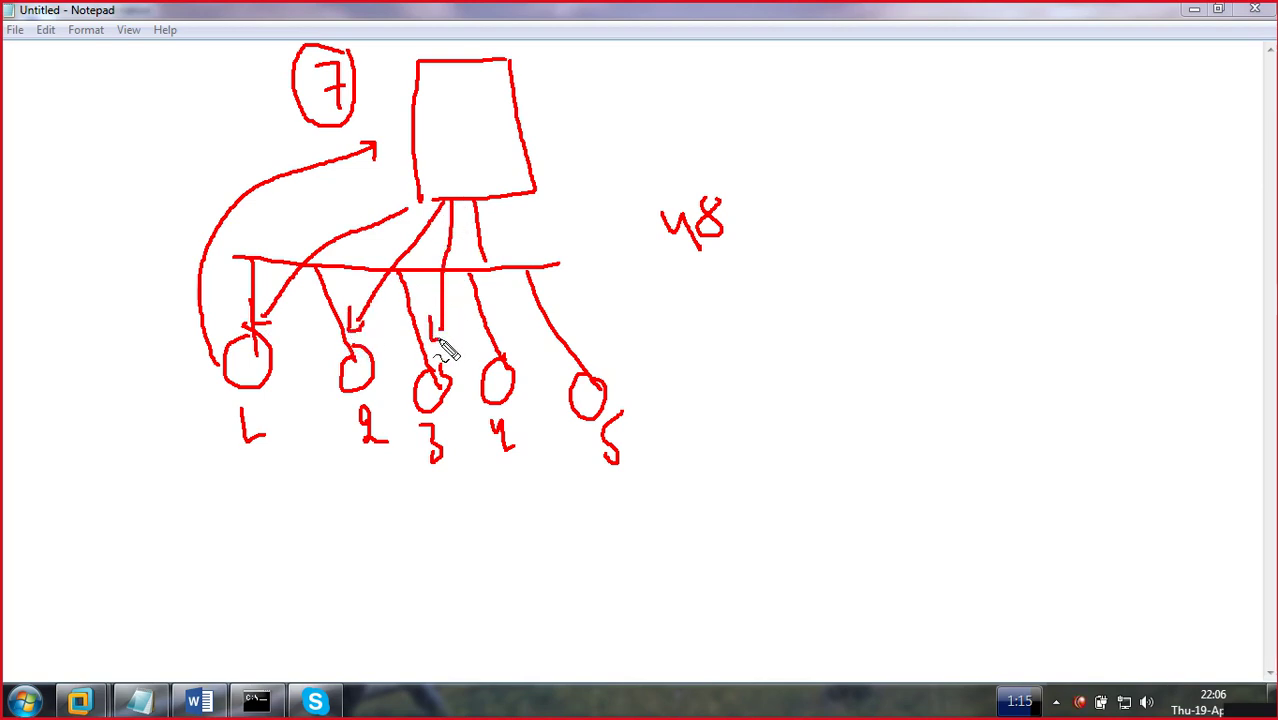
{"action": "left_click_drag", "start_coordinate": [493, 199], "coordinate": [490, 338]}
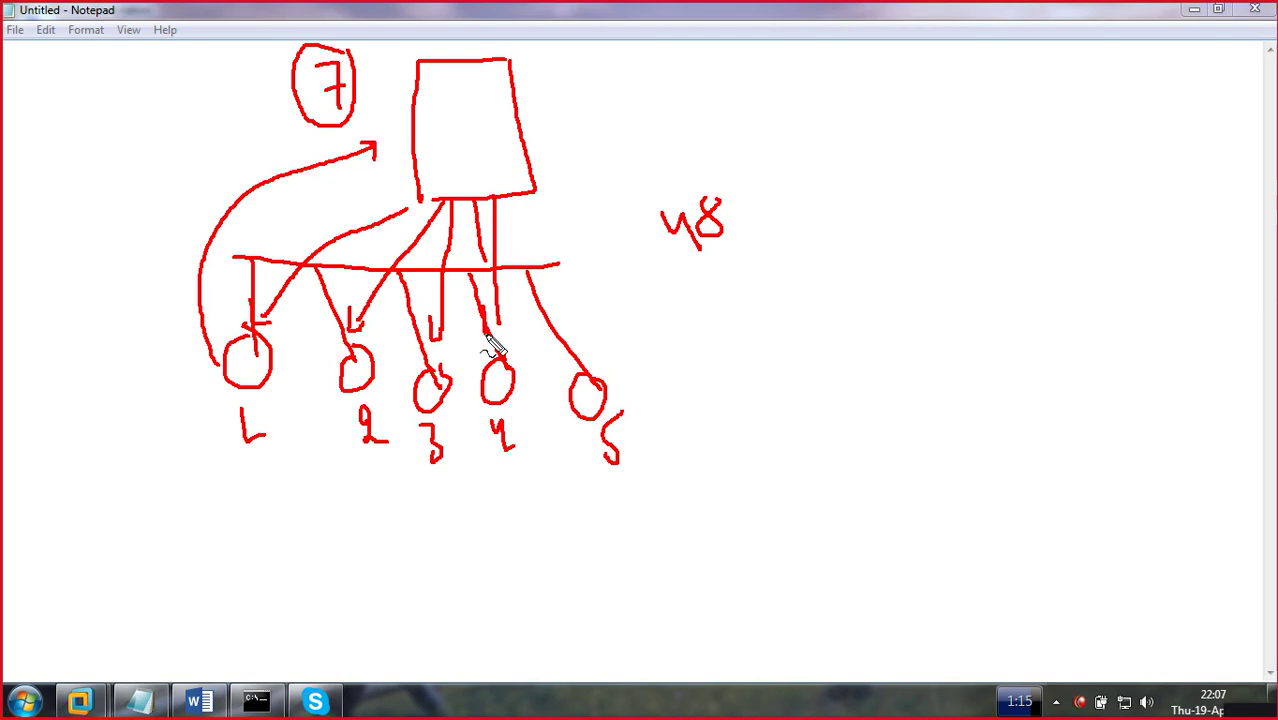
{"action": "left_click_drag", "start_coordinate": [520, 193], "coordinate": [587, 338]}
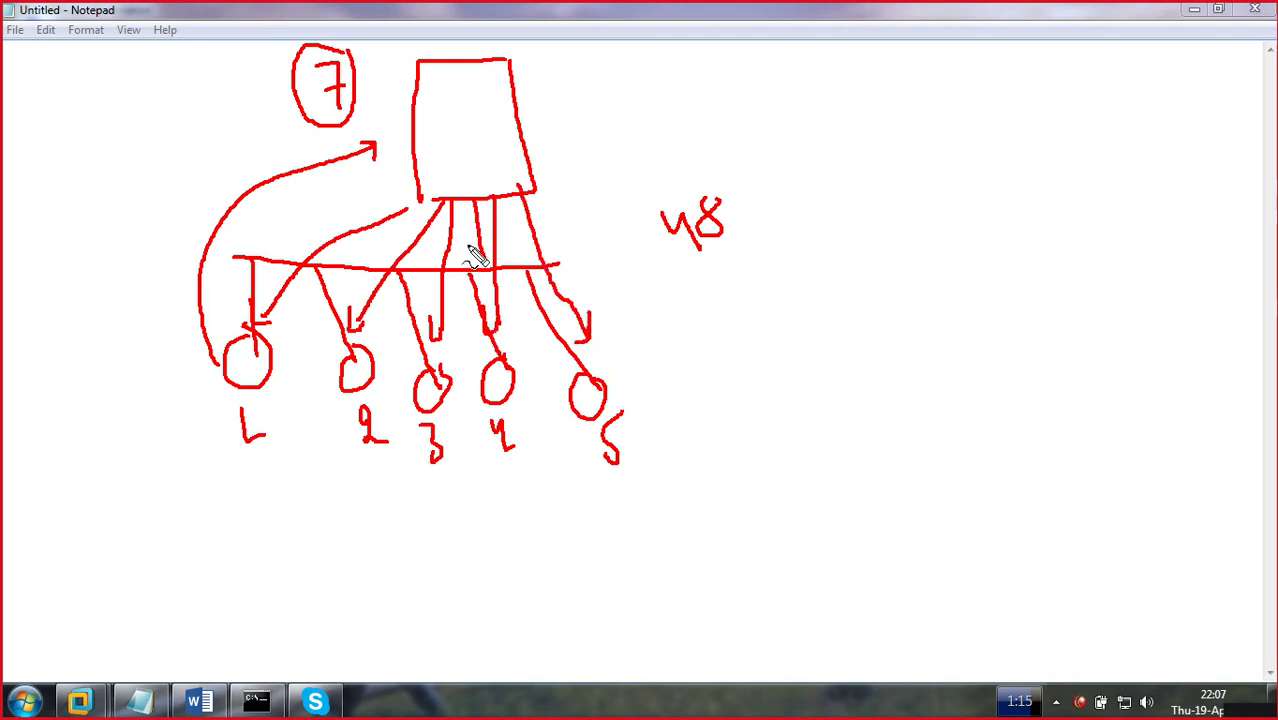
- Link the server through a cloud to a second server with one small client below it, and extend the first network line
{"action": "mouse_move", "coordinate": [536, 155]}
{"action": "left_mouse_down"}
{"action": "mouse_move", "coordinate": [692, 128]}
{"action": "mouse_move", "coordinate": [708, 222]}
{"action": "mouse_move", "coordinate": [802, 208]}
{"action": "mouse_move", "coordinate": [731, 101]}
{"action": "left_mouse_up"}
{"action": "left_click_drag", "start_coordinate": [795, 160], "coordinate": [966, 168]}
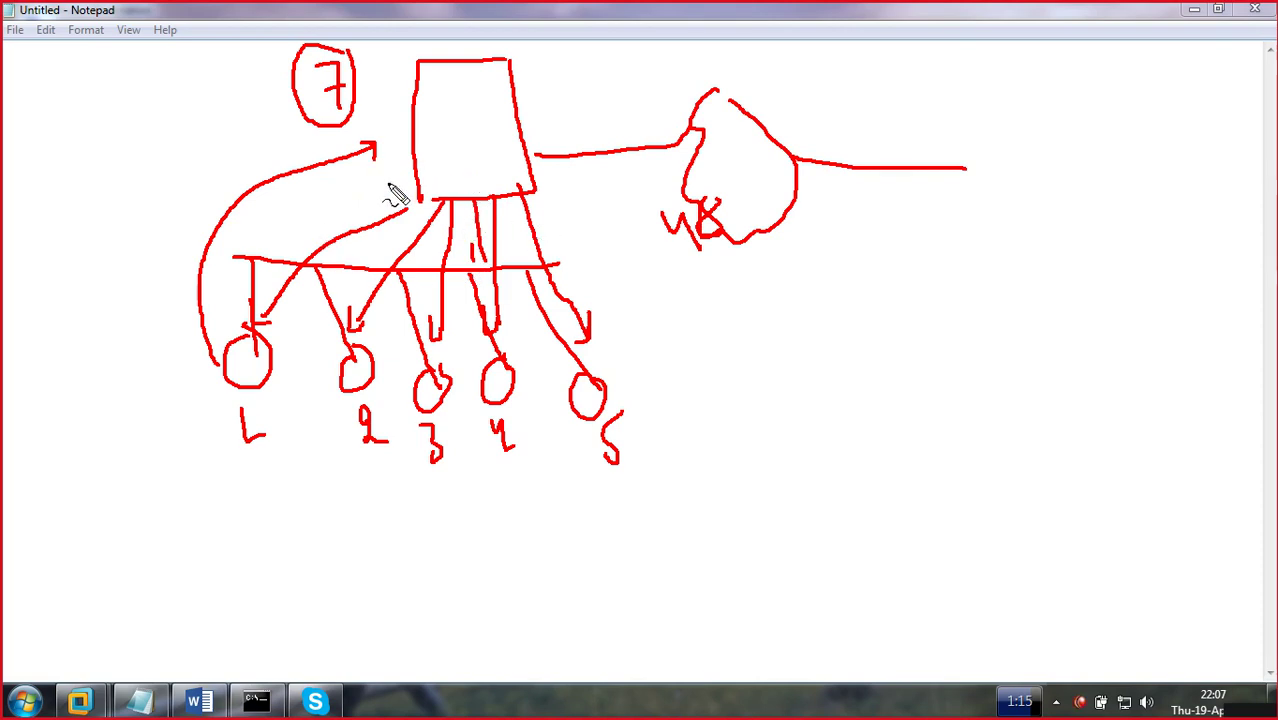
{"action": "left_click_drag", "start_coordinate": [540, 262], "coordinate": [650, 261]}
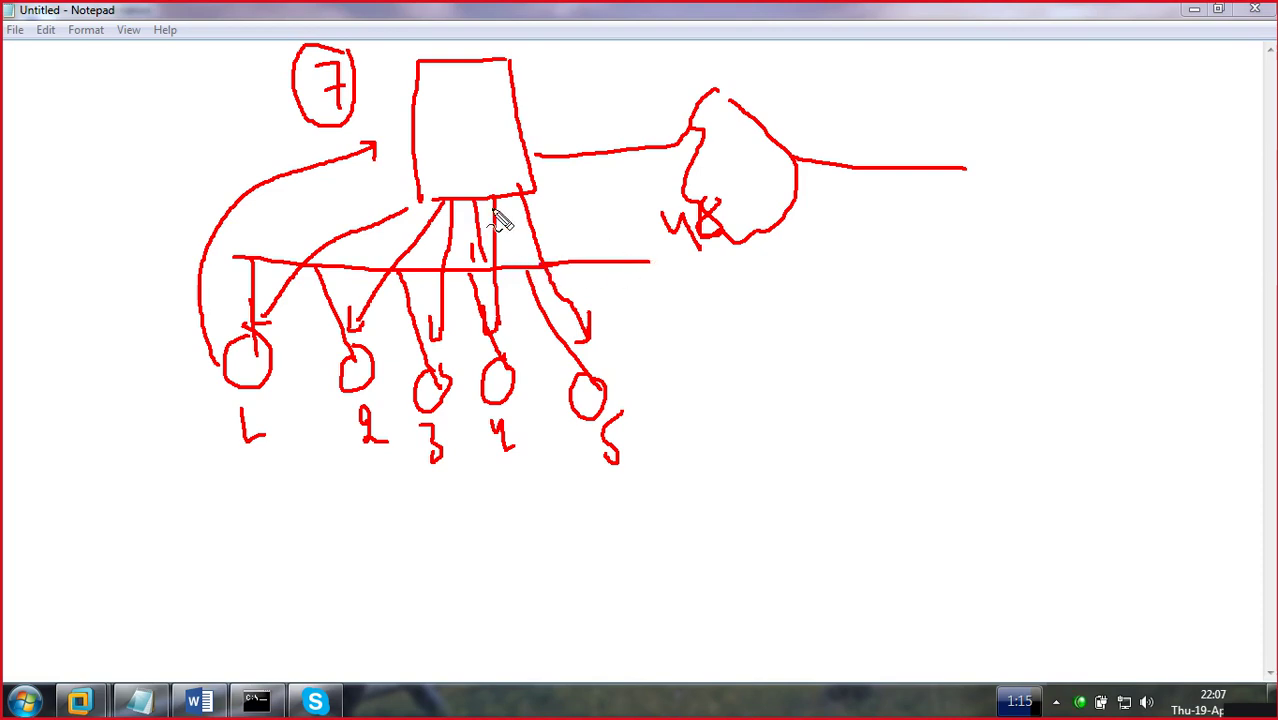
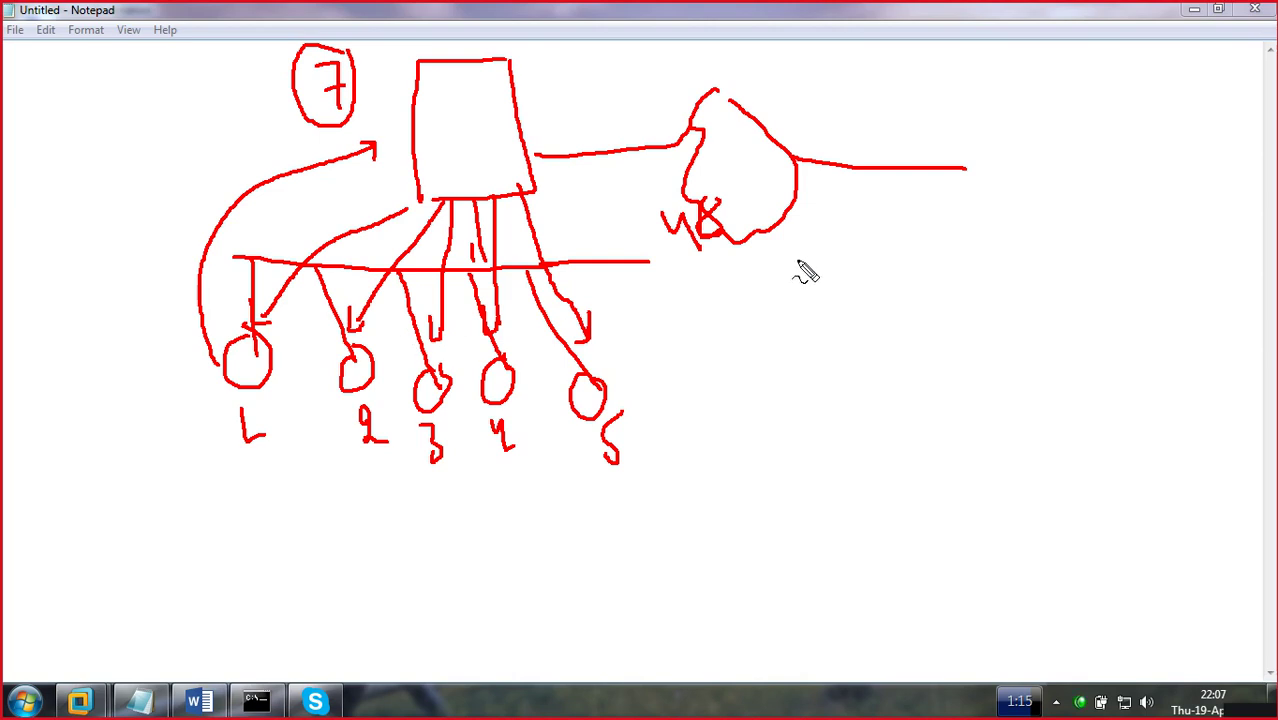
{"action": "mouse_move", "coordinate": [1014, 115]}
{"action": "left_mouse_down"}
{"action": "mouse_move", "coordinate": [950, 130]}
{"action": "mouse_move", "coordinate": [934, 284]}
{"action": "left_mouse_up"}
{"action": "mouse_move", "coordinate": [1012, 116]}
{"action": "left_mouse_down"}
{"action": "mouse_move", "coordinate": [1040, 105]}
{"action": "mouse_move", "coordinate": [1072, 245]}
{"action": "mouse_move", "coordinate": [1040, 308]}
{"action": "mouse_move", "coordinate": [934, 316]}
{"action": "mouse_move", "coordinate": [934, 287]}
{"action": "left_mouse_up"}
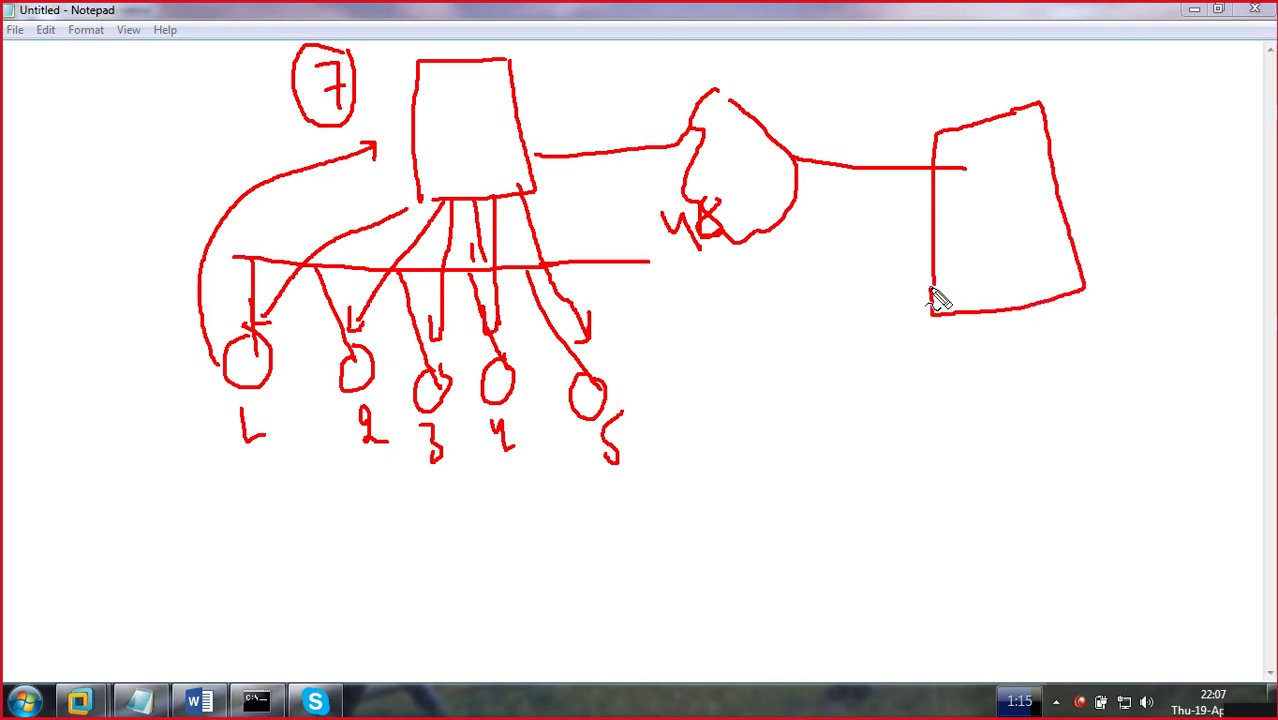
{"action": "mouse_move", "coordinate": [993, 343]}
{"action": "left_mouse_down"}
{"action": "mouse_move", "coordinate": [999, 313]}
{"action": "mouse_move", "coordinate": [1011, 337]}
{"action": "mouse_move", "coordinate": [997, 349]}
{"action": "left_mouse_up"}
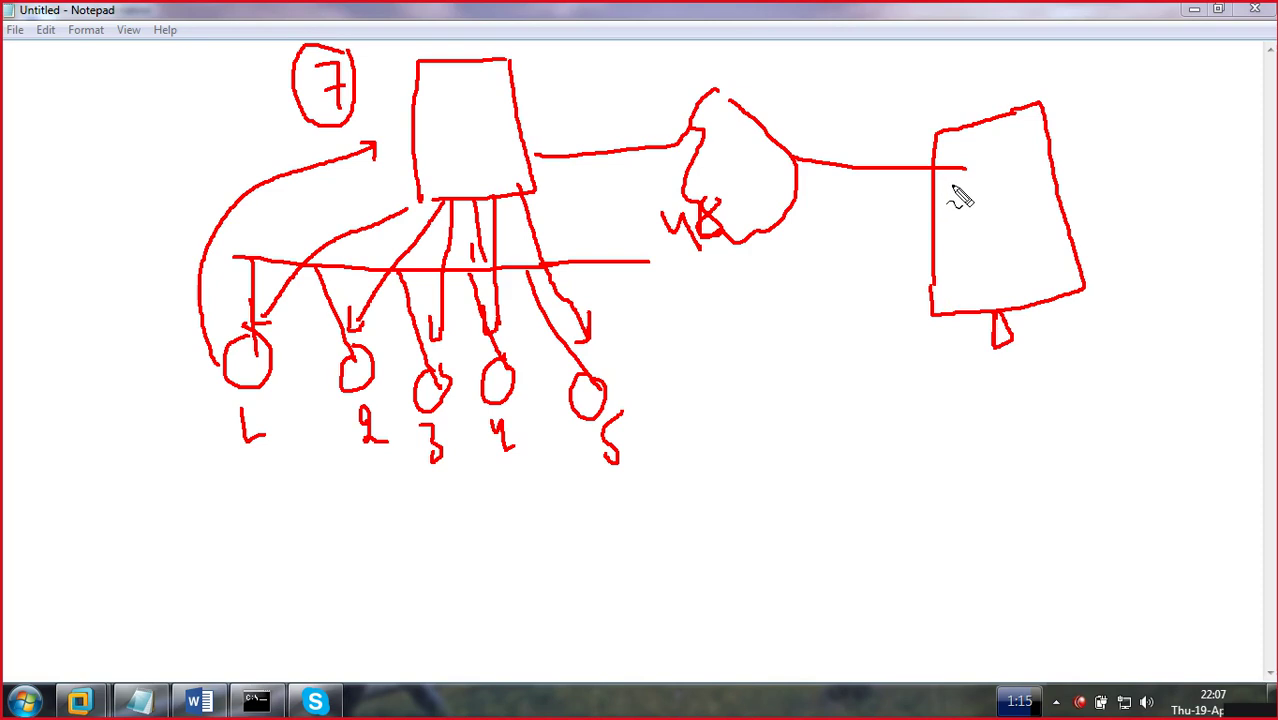
{"action": "left_click_drag", "start_coordinate": [966, 168], "coordinate": [1050, 160]}
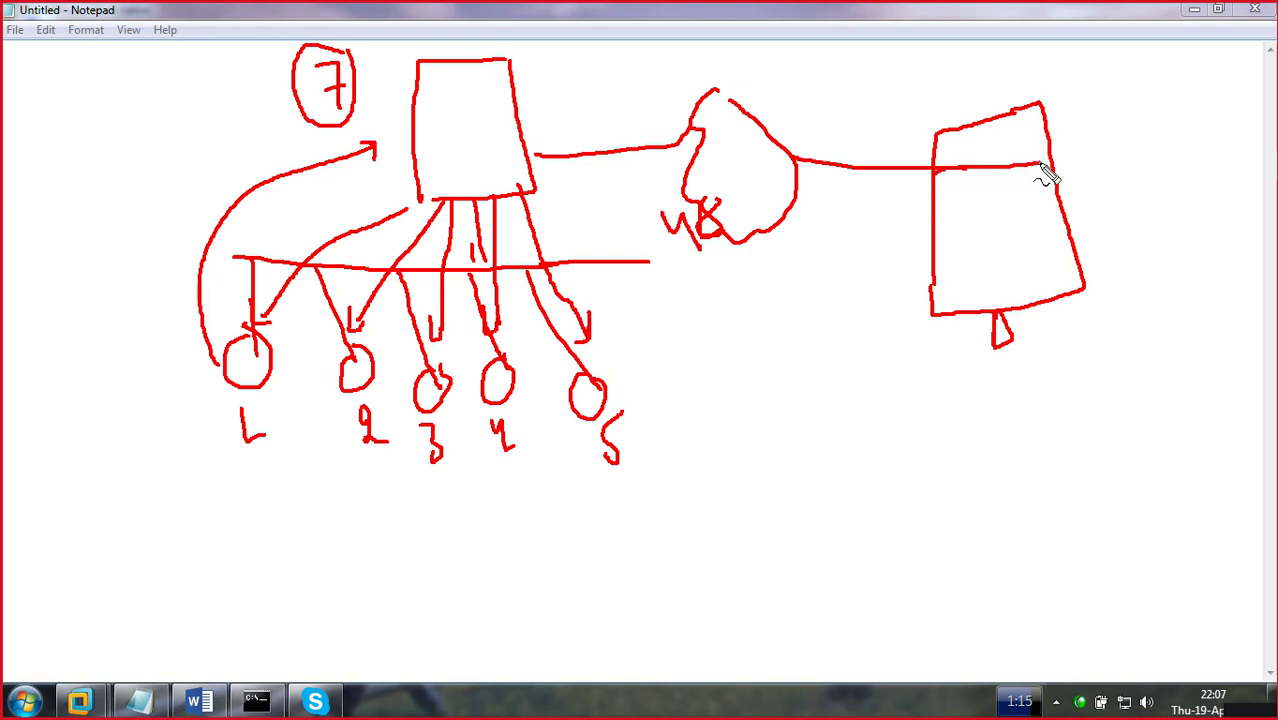
{"action": "left_click_drag", "start_coordinate": [934, 201], "coordinate": [1044, 186]}
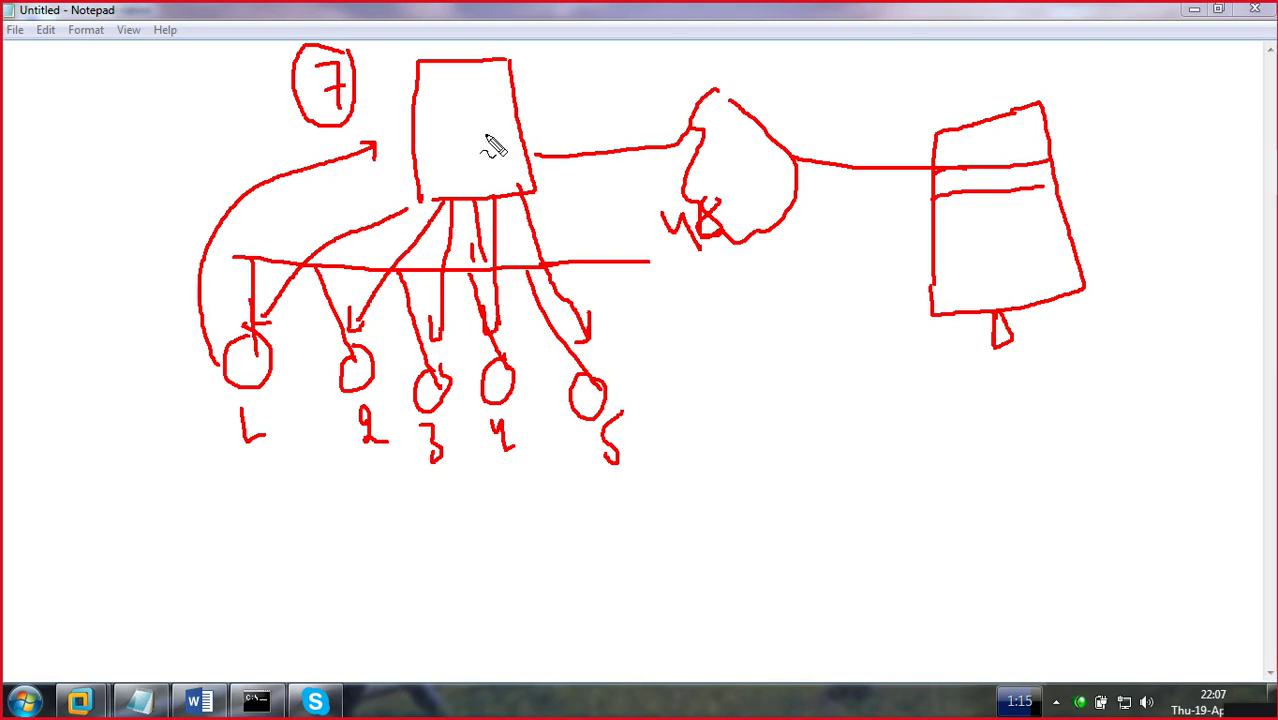
- Clear the drawing, restart the screen pen, and sketch a new server connected to a long horizontal network line
{"action": "key", "text": "Escape"}
{"action": "key", "text": "ctrl+2"}
{"action": "mouse_move", "coordinate": [561, 58]}
{"action": "left_mouse_down"}
{"action": "mouse_move", "coordinate": [476, 58]}
{"action": "mouse_move", "coordinate": [451, 218]}
{"action": "left_mouse_up"}
{"action": "mouse_move", "coordinate": [561, 60]}
{"action": "left_mouse_down"}
{"action": "mouse_move", "coordinate": [573, 214]}
{"action": "mouse_move", "coordinate": [452, 217]}
{"action": "mouse_move", "coordinate": [502, 245]}
{"action": "mouse_move", "coordinate": [510, 372]}
{"action": "left_mouse_up"}
{"action": "left_click_drag", "start_coordinate": [722, 378], "coordinate": [196, 406]}
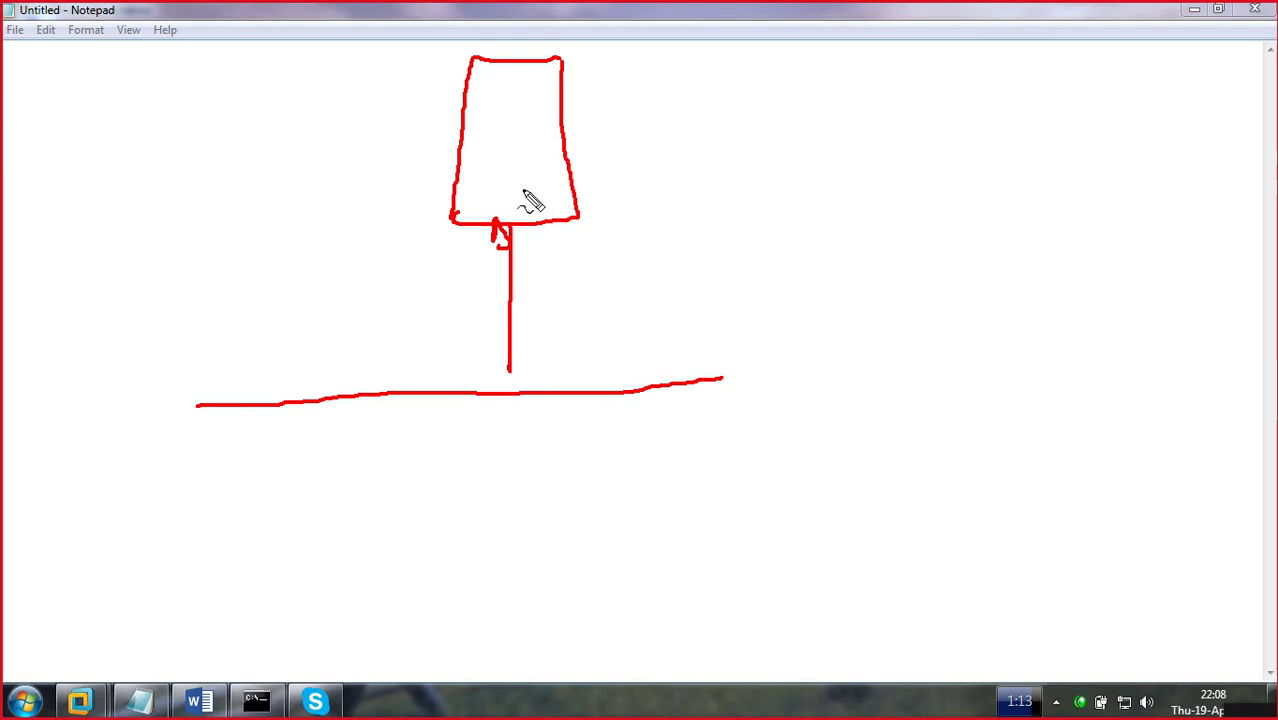
- Draw an arrow from the server to a circled 7 with a check mark, and add a client at the right end of the network line
{"action": "mouse_move", "coordinate": [527, 227]}
{"action": "left_mouse_down"}
{"action": "mouse_move", "coordinate": [560, 287]}
{"action": "mouse_move", "coordinate": [611, 282]}
{"action": "mouse_move", "coordinate": [623, 324]}
{"action": "left_mouse_up"}
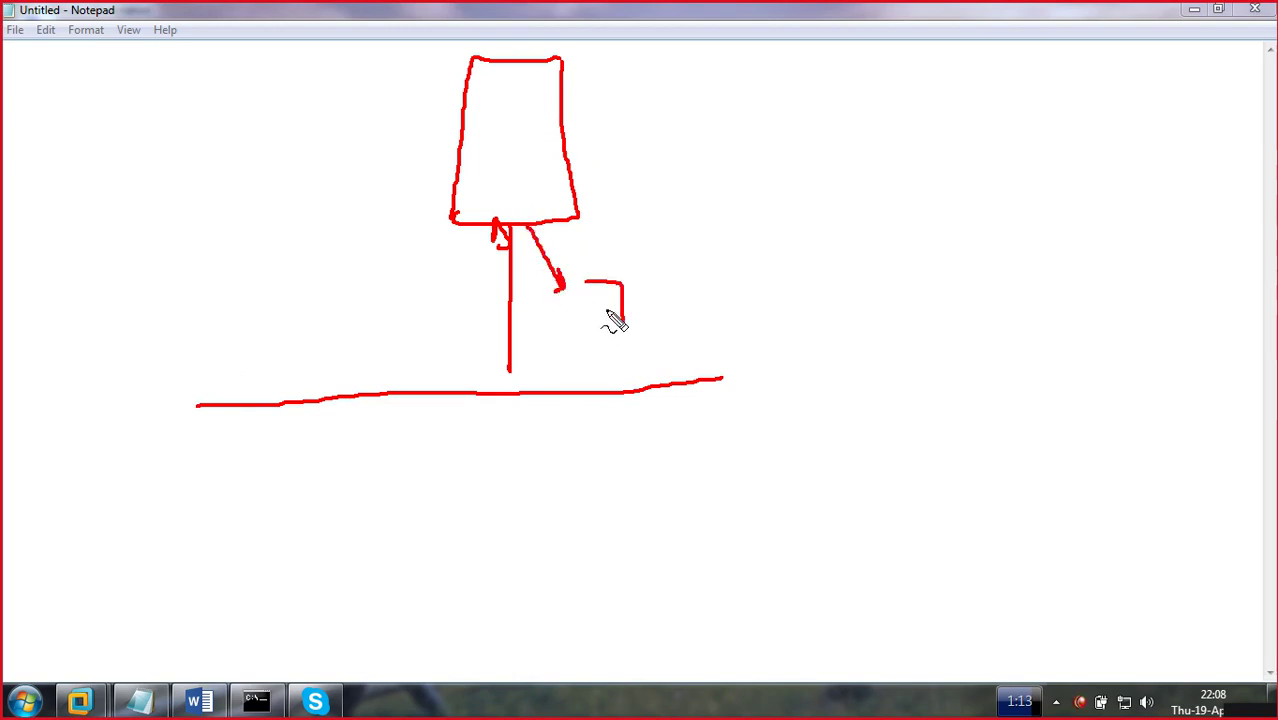
{"action": "mouse_move", "coordinate": [627, 266]}
{"action": "left_mouse_down"}
{"action": "mouse_move", "coordinate": [561, 286]}
{"action": "mouse_move", "coordinate": [570, 345]}
{"action": "mouse_move", "coordinate": [660, 318]}
{"action": "mouse_move", "coordinate": [638, 262]}
{"action": "left_mouse_up"}
{"action": "mouse_move", "coordinate": [669, 393]}
{"action": "left_mouse_down"}
{"action": "mouse_move", "coordinate": [705, 496]}
{"action": "mouse_move", "coordinate": [733, 530]}
{"action": "mouse_move", "coordinate": [718, 495]}
{"action": "left_mouse_up"}
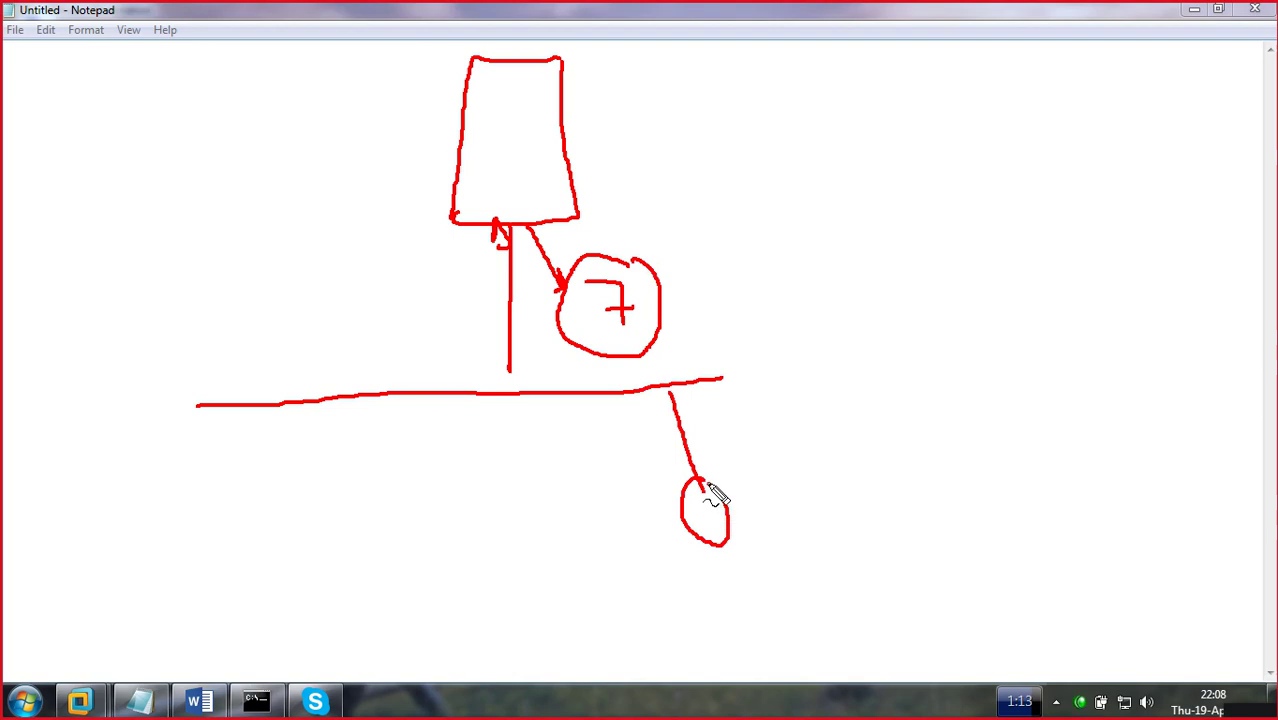
{"action": "left_click_drag", "start_coordinate": [726, 546], "coordinate": [733, 552]}
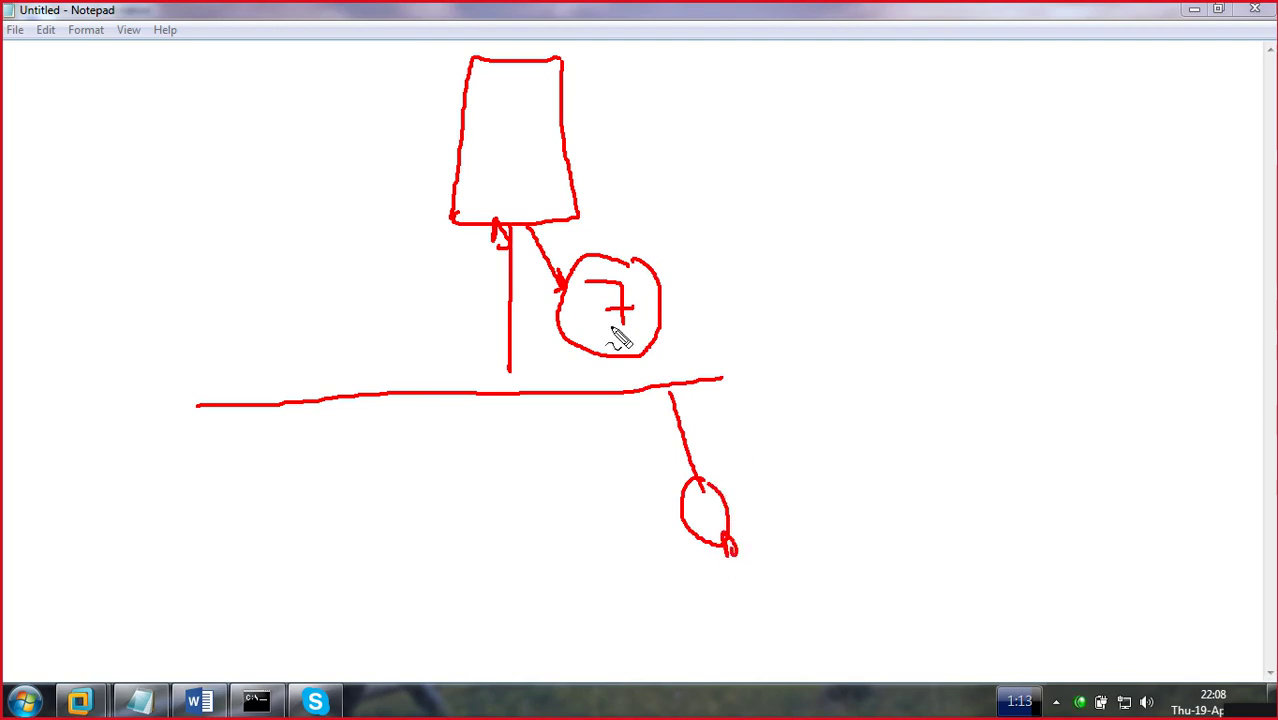
{"action": "left_click_drag", "start_coordinate": [672, 285], "coordinate": [770, 242]}
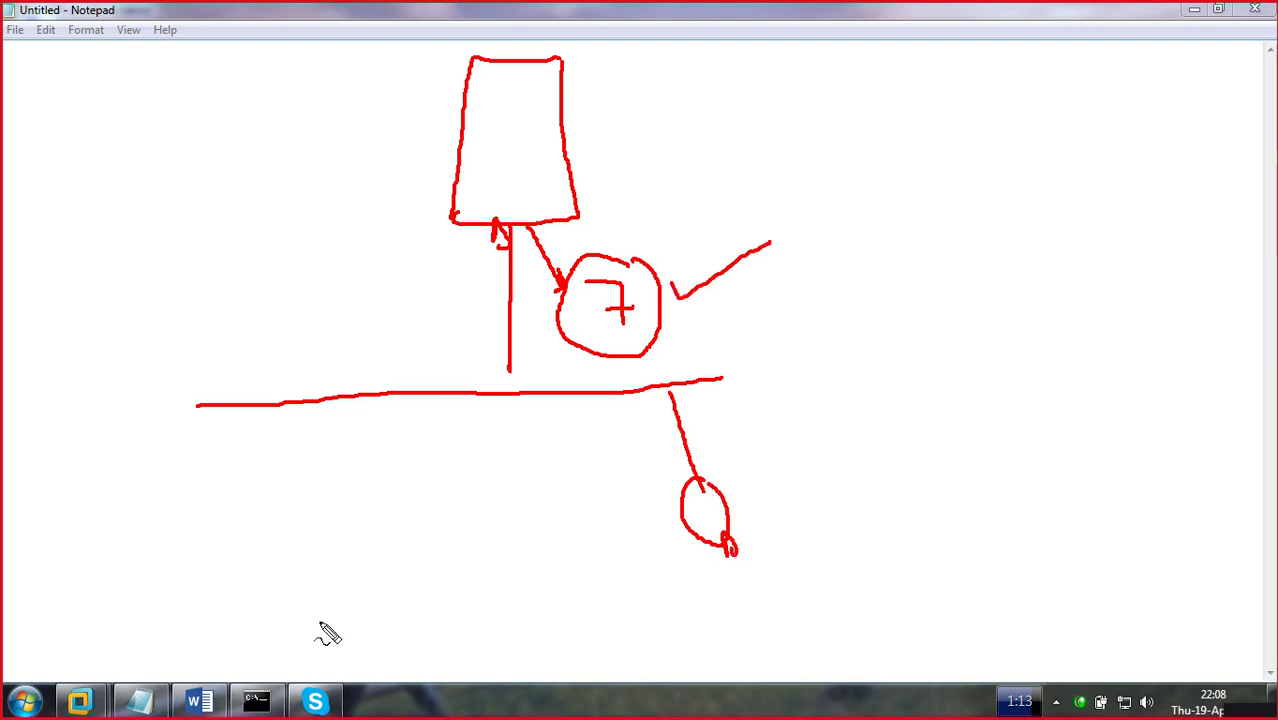
- Draw a second client on the middle of the network line labelled PC2, and mark the right-hand client as 1
{"action": "mouse_move", "coordinate": [446, 396]}
{"action": "left_mouse_down"}
{"action": "mouse_move", "coordinate": [476, 510]}
{"action": "mouse_move", "coordinate": [466, 562]}
{"action": "mouse_move", "coordinate": [460, 550]}
{"action": "left_mouse_up"}
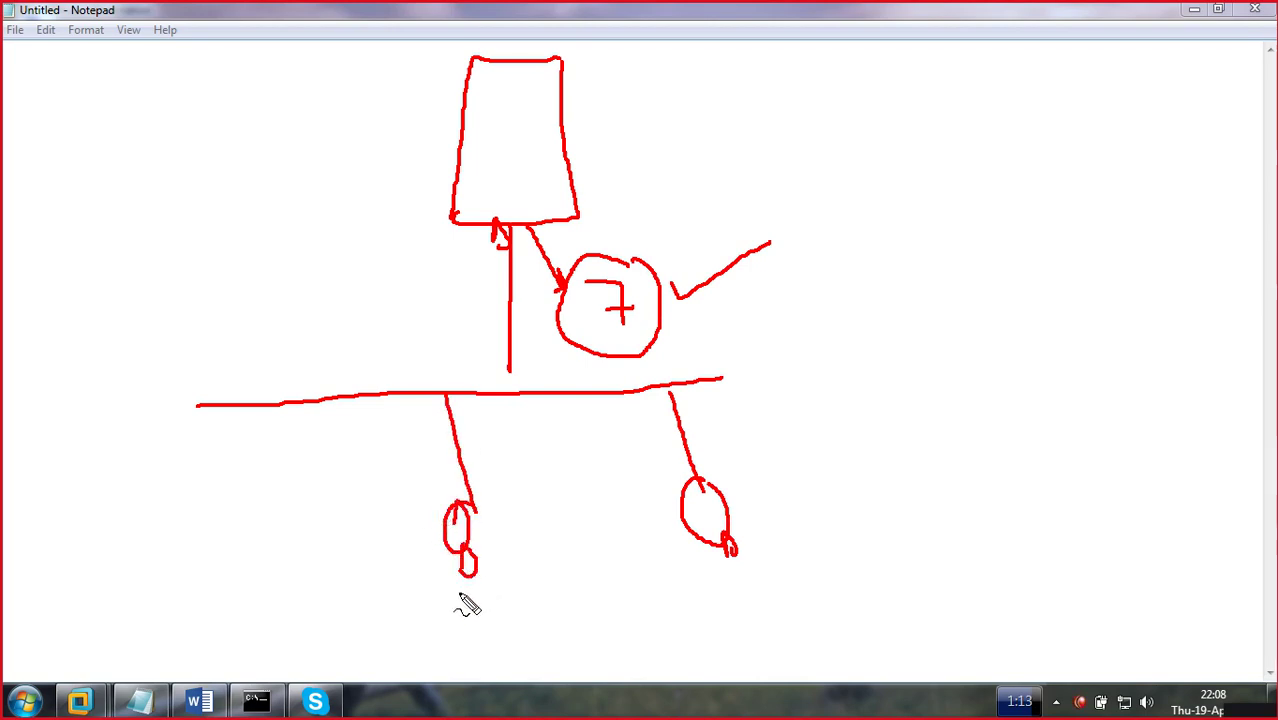
{"action": "mouse_move", "coordinate": [460, 597]}
{"action": "left_mouse_down"}
{"action": "mouse_move", "coordinate": [455, 580]}
{"action": "mouse_move", "coordinate": [462, 600]}
{"action": "mouse_move", "coordinate": [490, 598]}
{"action": "left_mouse_up"}
{"action": "left_click_drag", "start_coordinate": [712, 567], "coordinate": [717, 586]}
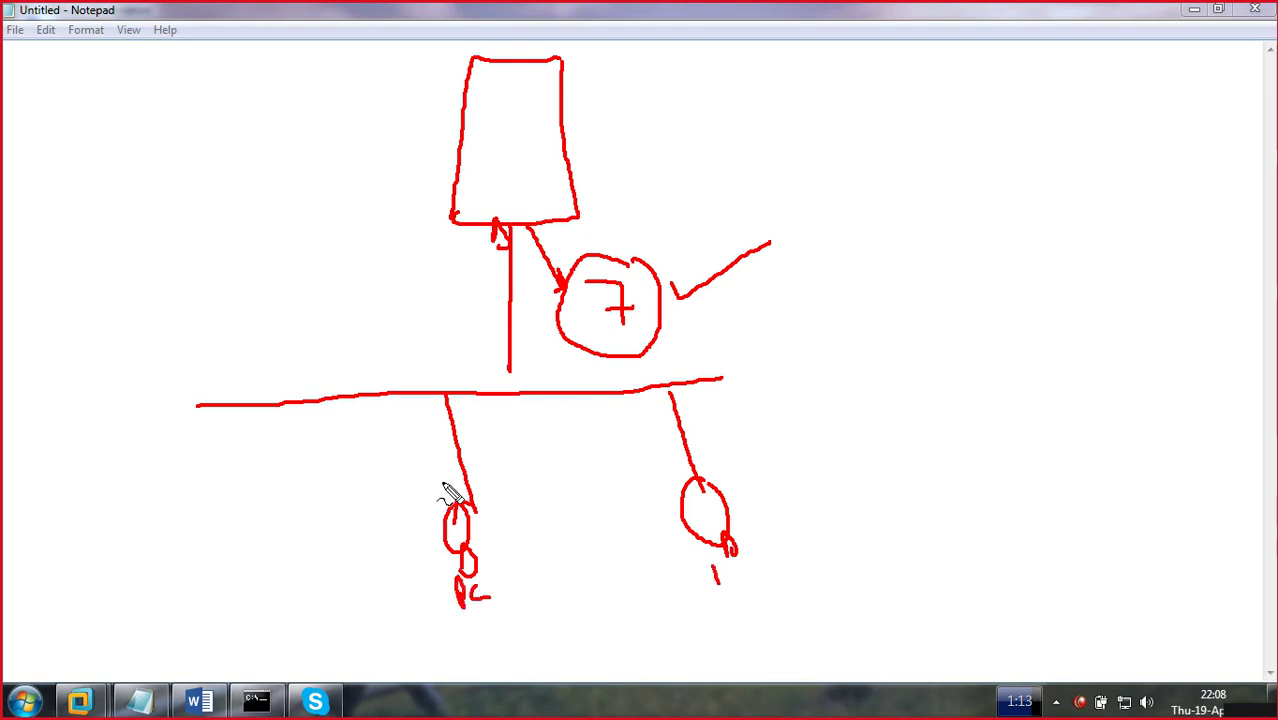
{"action": "left_click_drag", "start_coordinate": [490, 585], "coordinate": [500, 600]}
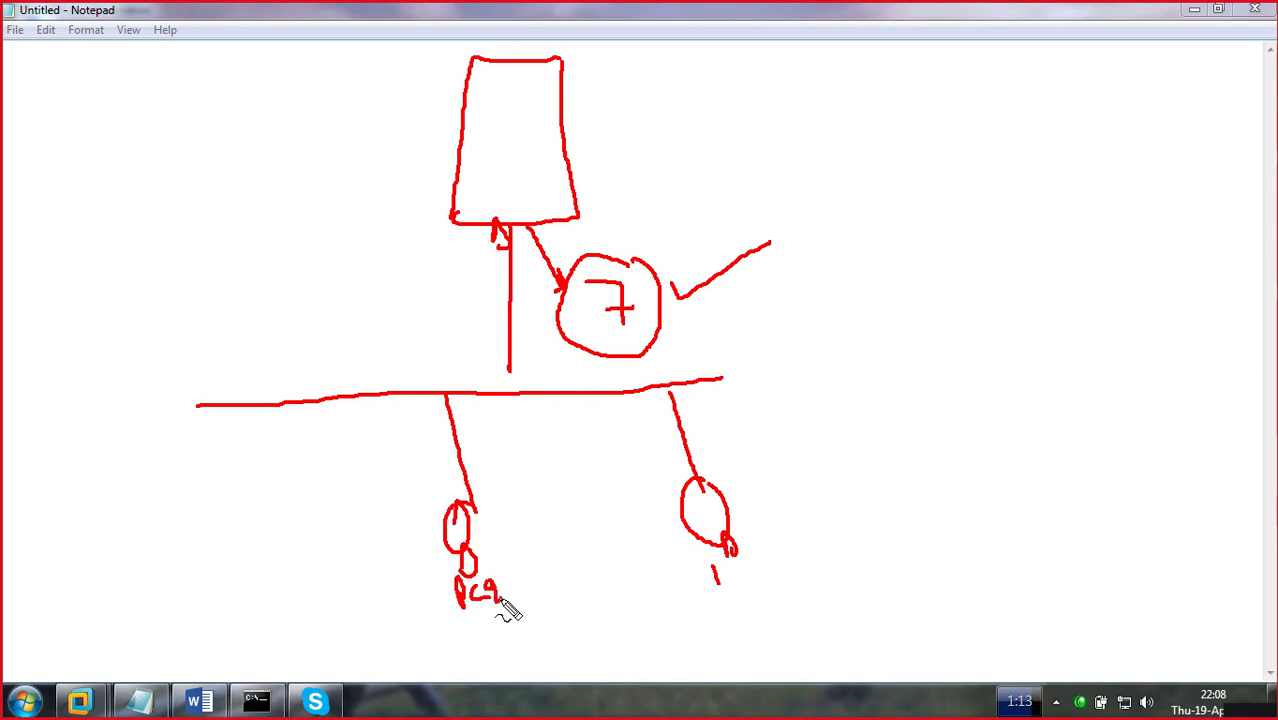
- Draw arrows from PC2 to the server and the re-circled 7, add a left branch with its own arrow, and retrace the server's arrow
{"action": "mouse_move", "coordinate": [440, 500]}
{"action": "left_mouse_down"}
{"action": "mouse_move", "coordinate": [358, 268]}
{"action": "mouse_move", "coordinate": [453, 168]}
{"action": "left_mouse_up"}
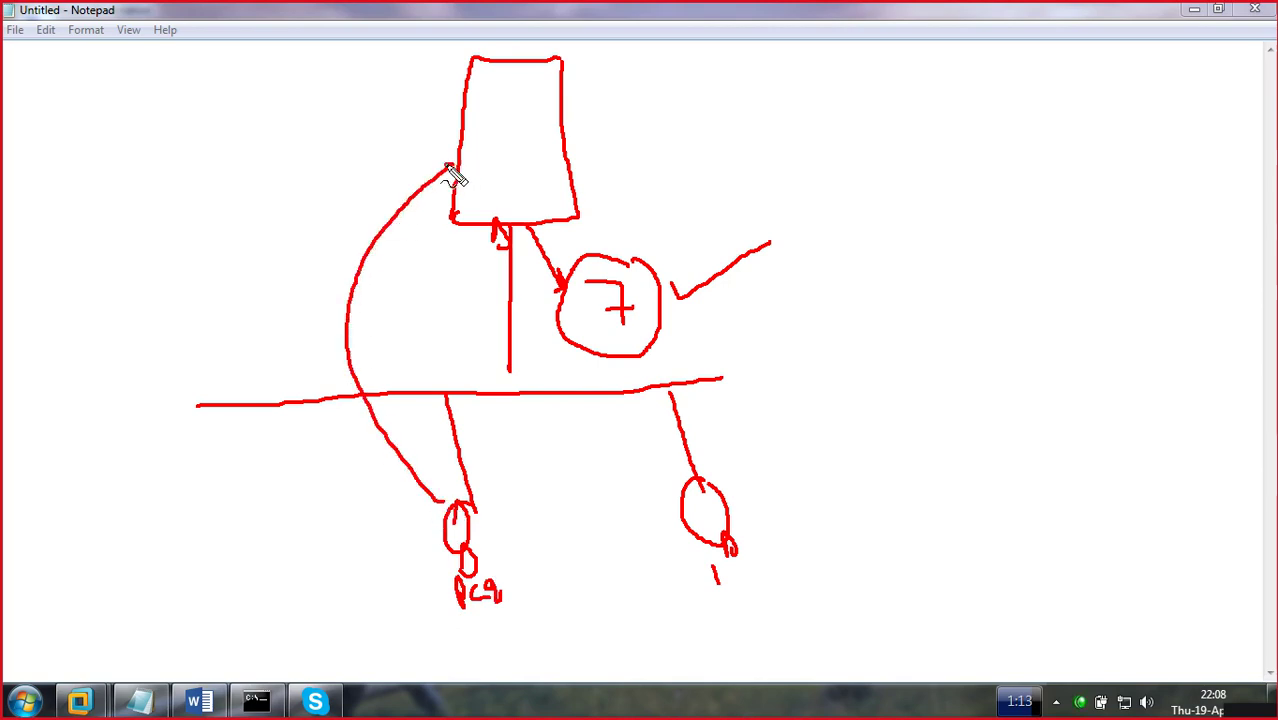
{"action": "mouse_move", "coordinate": [622, 272]}
{"action": "left_mouse_down"}
{"action": "mouse_move", "coordinate": [585, 256]}
{"action": "mouse_move", "coordinate": [572, 330]}
{"action": "mouse_move", "coordinate": [645, 332]}
{"action": "mouse_move", "coordinate": [617, 265]}
{"action": "left_mouse_up"}
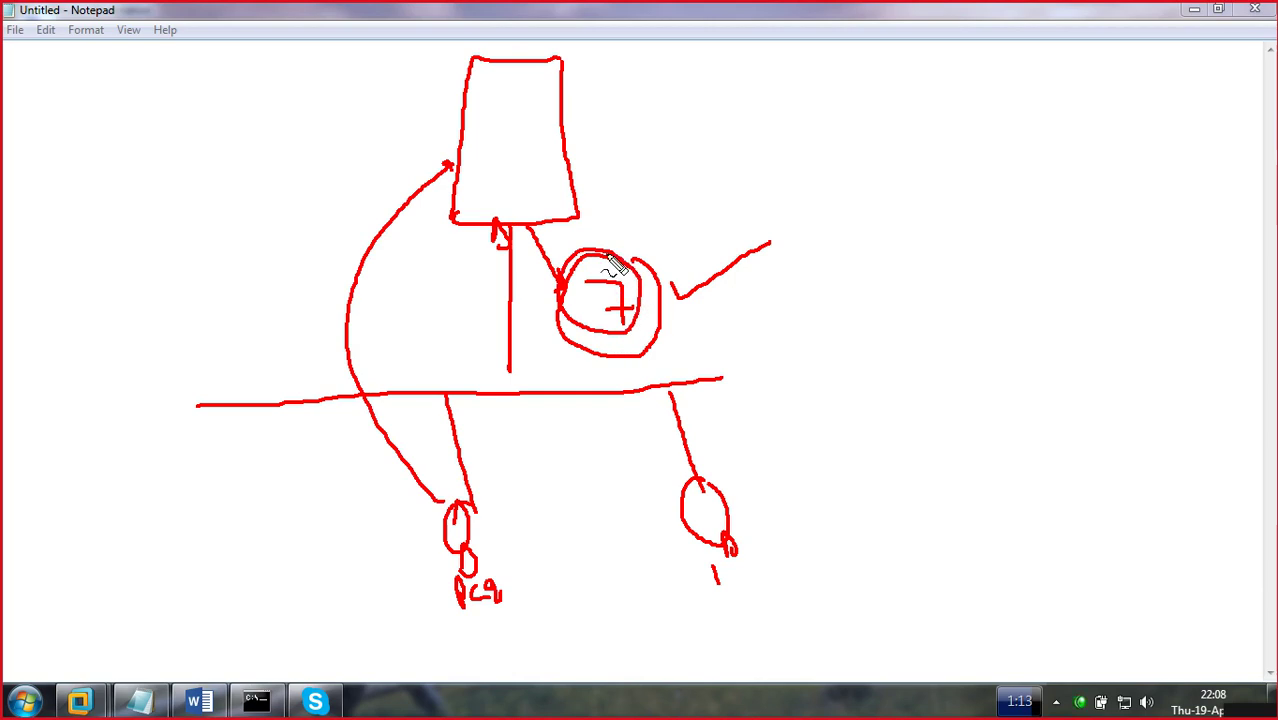
{"action": "mouse_move", "coordinate": [592, 390]}
{"action": "left_mouse_down"}
{"action": "mouse_move", "coordinate": [596, 361]}
{"action": "mouse_move", "coordinate": [607, 372]}
{"action": "left_mouse_up"}
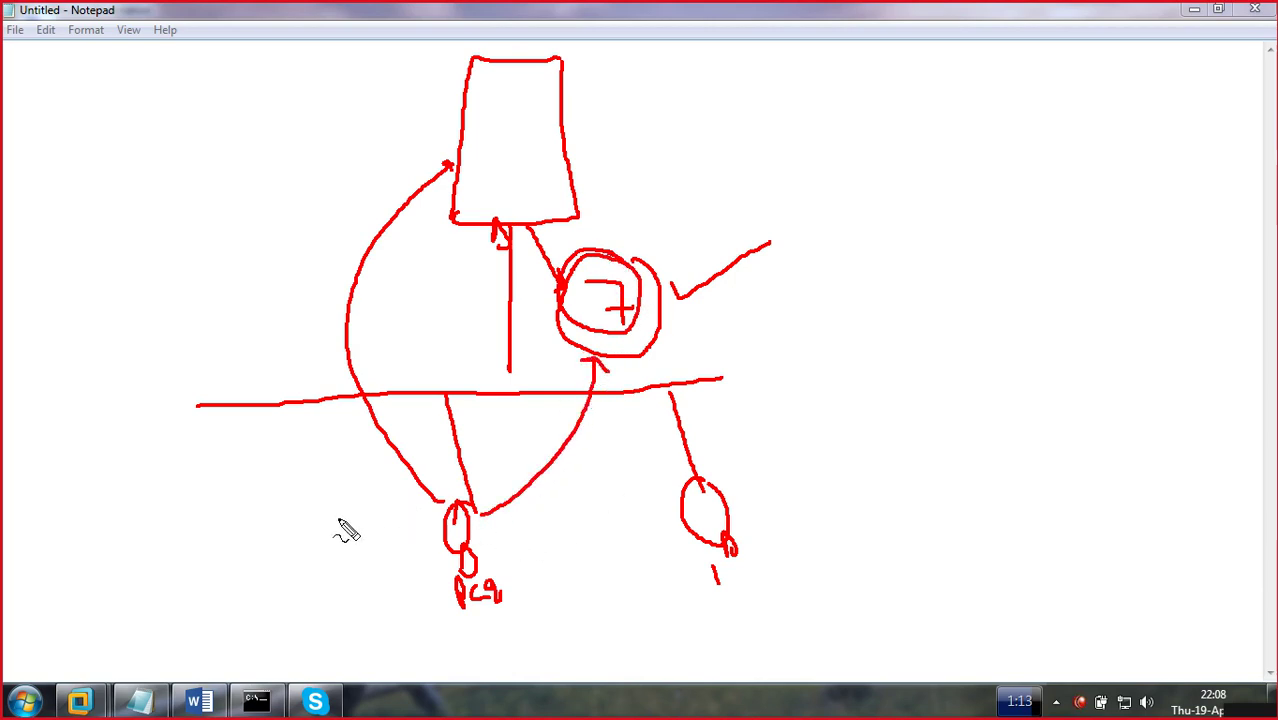
{"action": "mouse_move", "coordinate": [300, 402]}
{"action": "left_mouse_down"}
{"action": "mouse_move", "coordinate": [305, 490]}
{"action": "mouse_move", "coordinate": [553, 351]}
{"action": "left_mouse_up"}
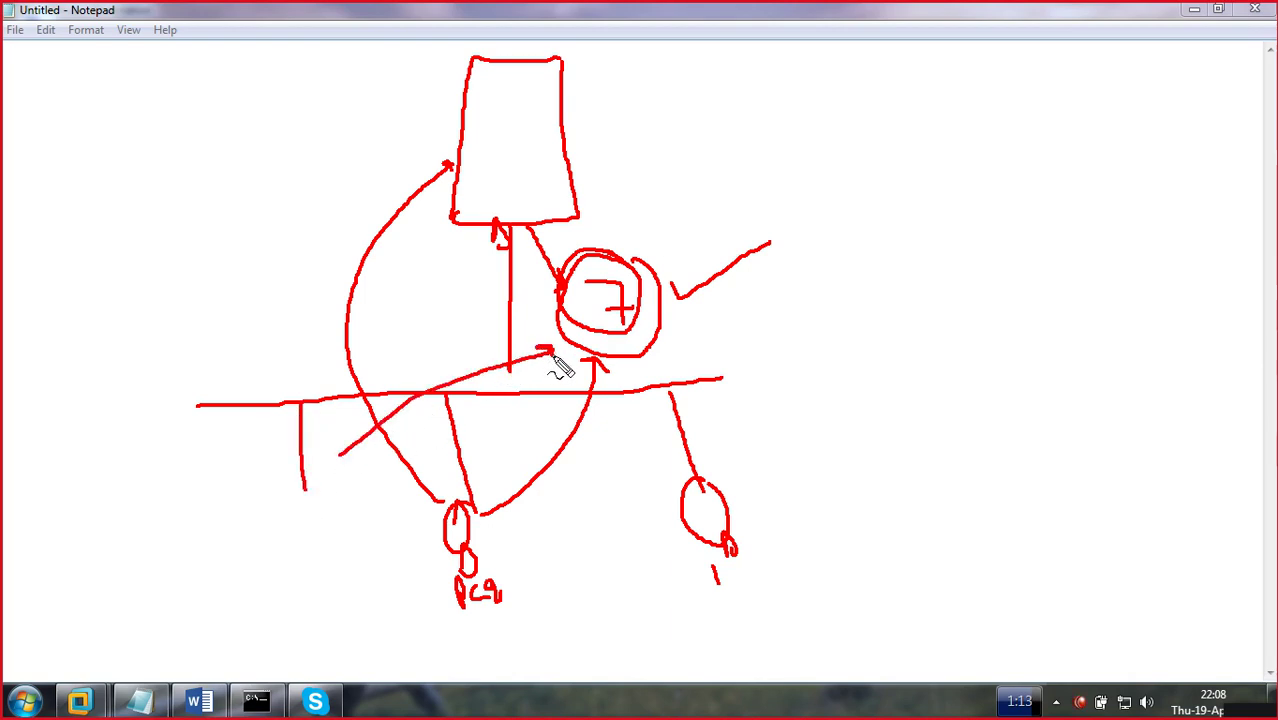
{"action": "left_click_drag", "start_coordinate": [528, 232], "coordinate": [565, 286]}
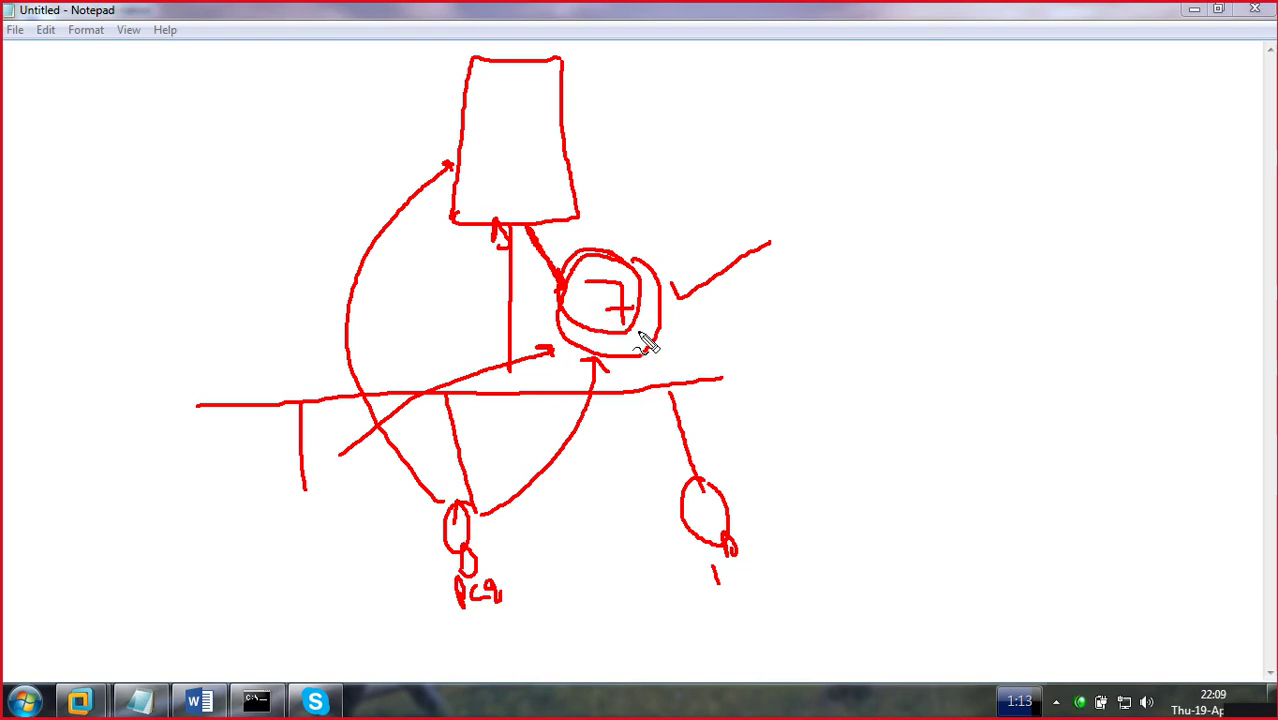
- Write 30 followed by a dash beside client 1, and draw a circled, labelled PC on the left branch
{"action": "mouse_move", "coordinate": [752, 450]}
{"action": "left_mouse_down"}
{"action": "mouse_move", "coordinate": [762, 490]}
{"action": "mouse_move", "coordinate": [841, 452]}
{"action": "left_mouse_up"}
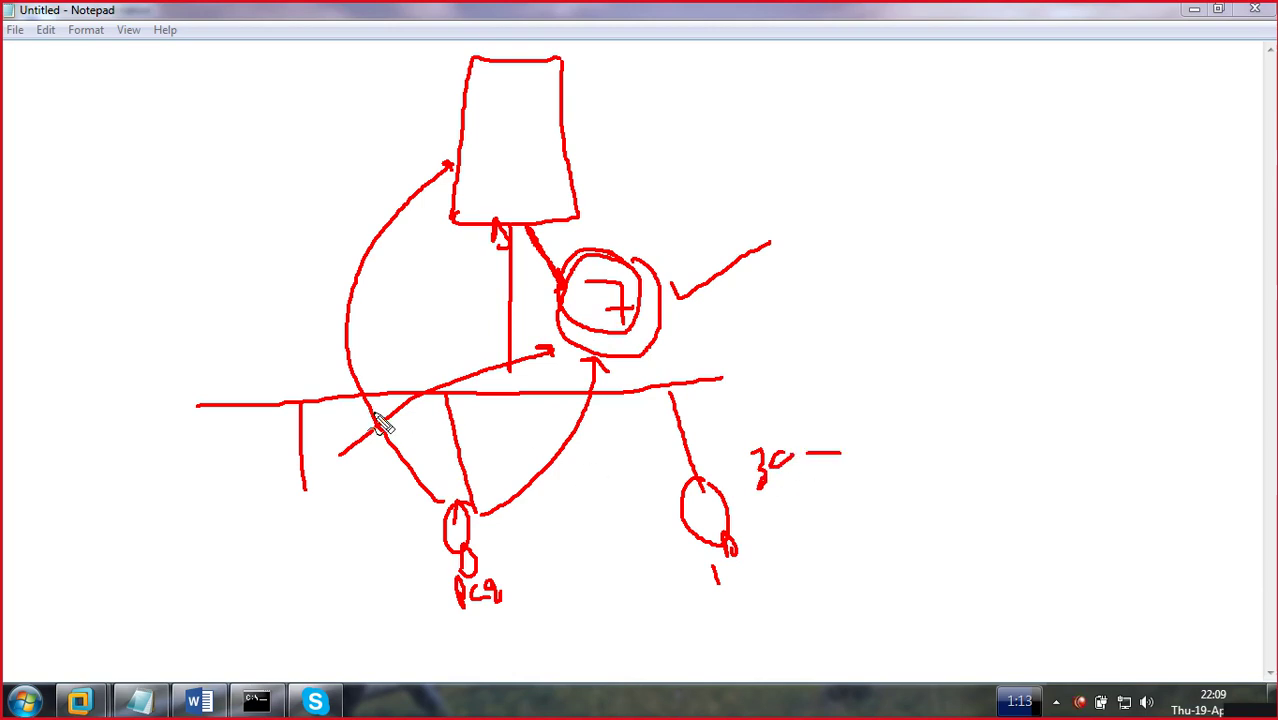
{"action": "mouse_move", "coordinate": [299, 506]}
{"action": "left_mouse_down"}
{"action": "mouse_move", "coordinate": [298, 540]}
{"action": "mouse_move", "coordinate": [305, 510]}
{"action": "mouse_move", "coordinate": [322, 532]}
{"action": "left_mouse_up"}
{"action": "mouse_move", "coordinate": [308, 481]}
{"action": "left_mouse_down"}
{"action": "mouse_move", "coordinate": [288, 502]}
{"action": "mouse_move", "coordinate": [357, 571]}
{"action": "mouse_move", "coordinate": [345, 492]}
{"action": "left_mouse_up"}
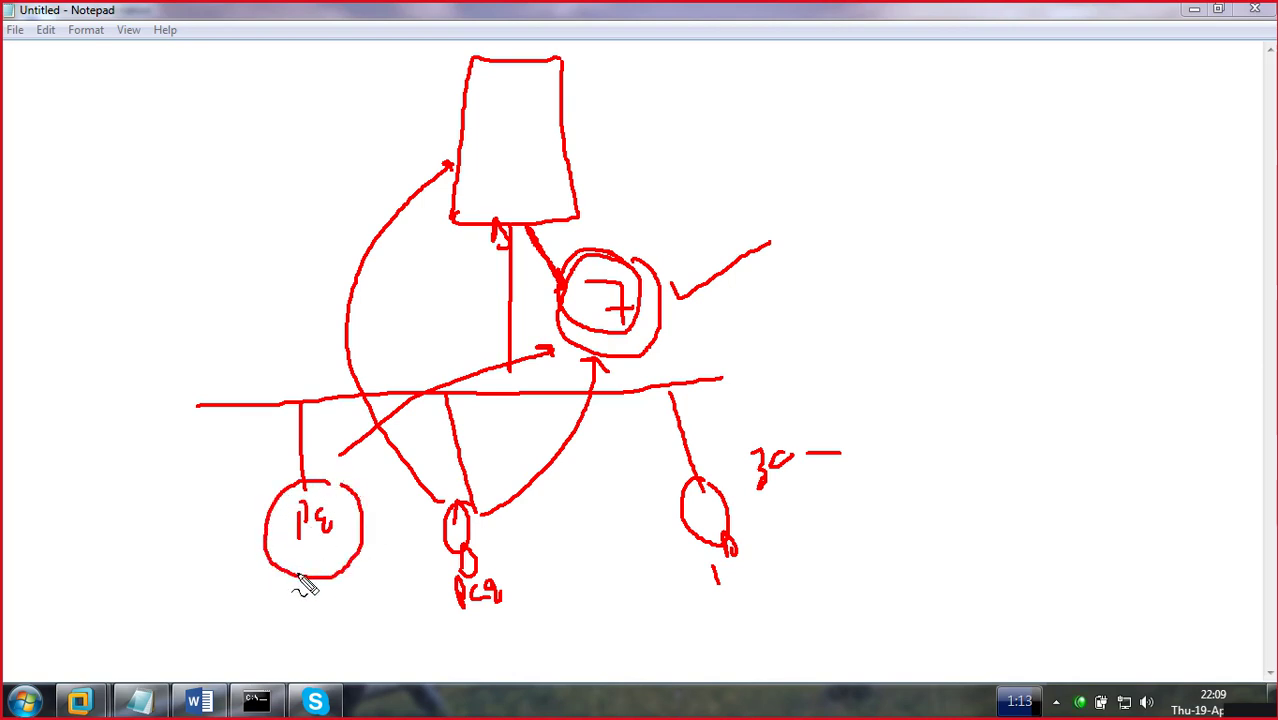
- Point an arrow at the circled 7, put an X beside client 1, tick the other two clients, and write 100 / 10 beside the server
{"action": "left_click_drag", "start_coordinate": [650, 266], "coordinate": [697, 228]}
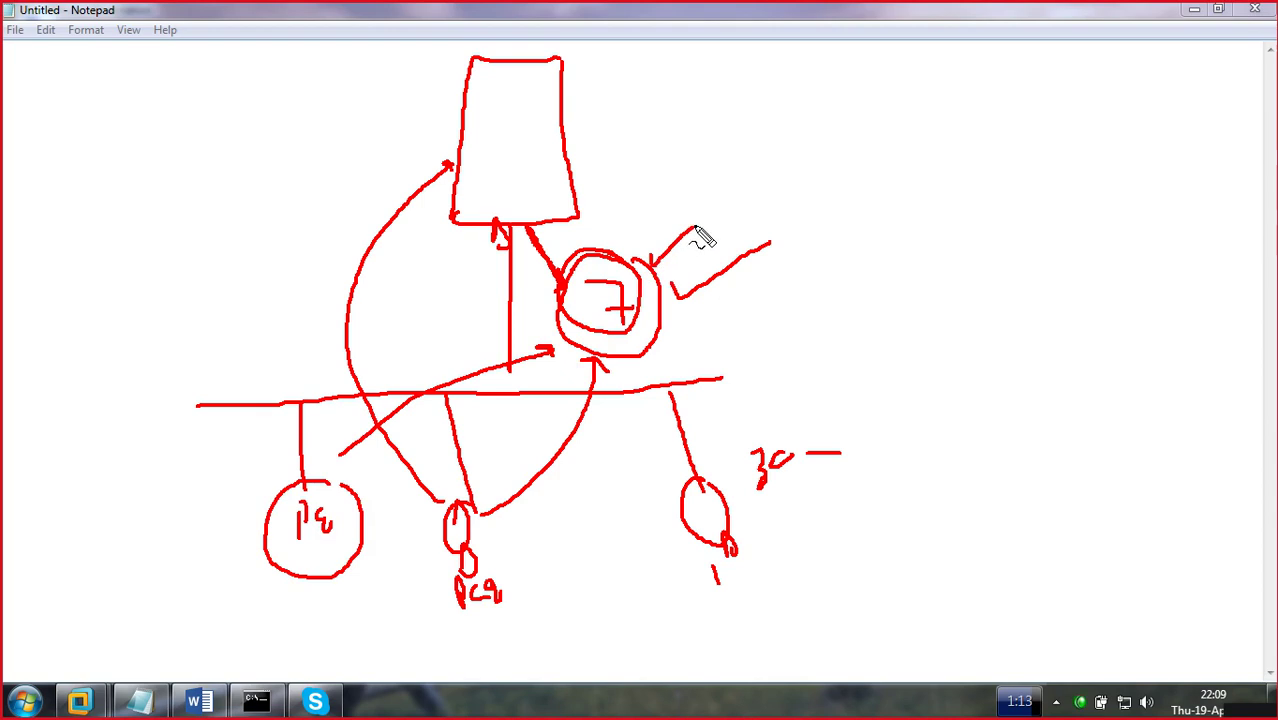
{"action": "mouse_move", "coordinate": [795, 523]}
{"action": "left_mouse_down"}
{"action": "mouse_move", "coordinate": [778, 560]}
{"action": "mouse_move", "coordinate": [787, 548]}
{"action": "mouse_move", "coordinate": [803, 560]}
{"action": "left_mouse_up"}
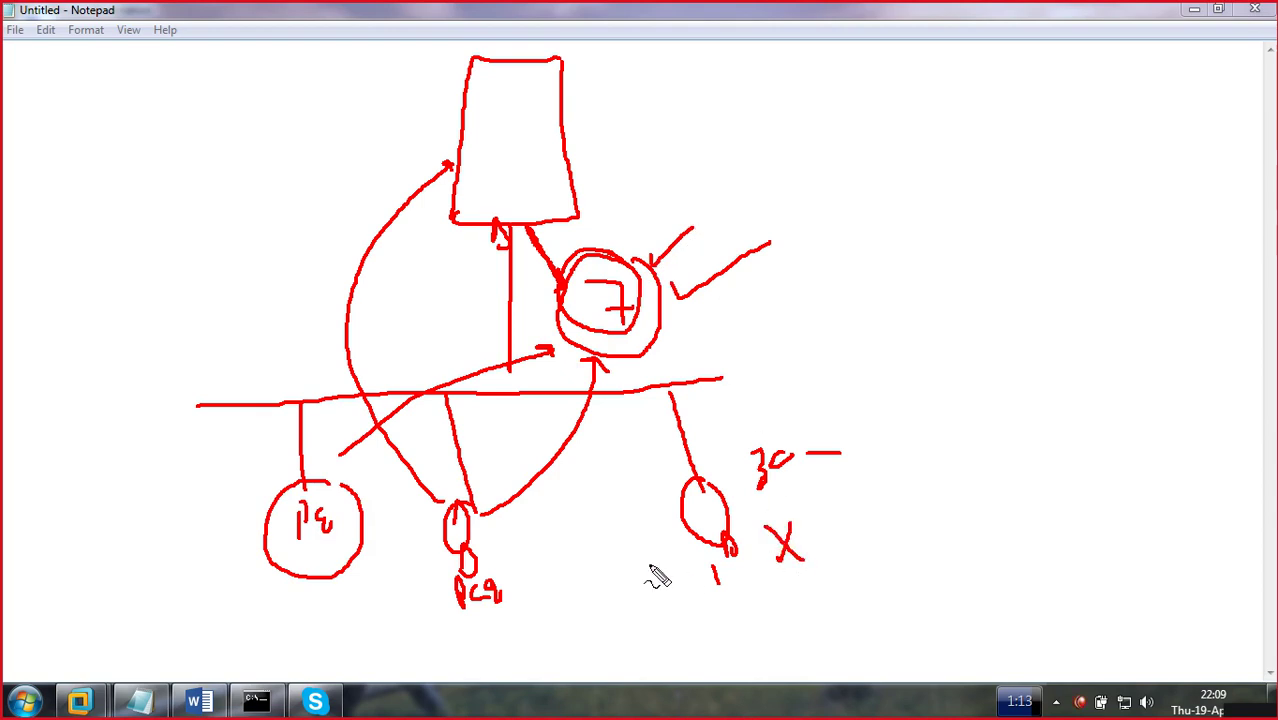
{"action": "left_click_drag", "start_coordinate": [506, 541], "coordinate": [557, 518]}
{"action": "left_click_drag", "start_coordinate": [323, 513], "coordinate": [366, 513]}
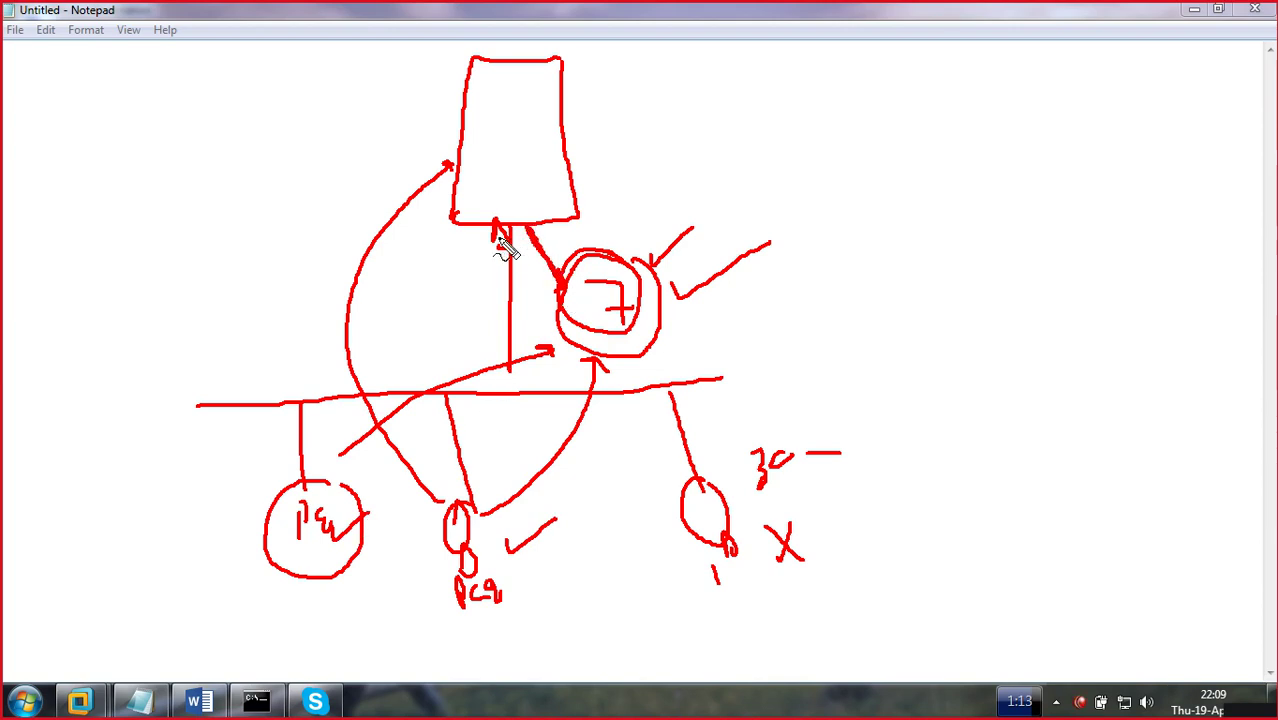
{"action": "mouse_move", "coordinate": [684, 127]}
{"action": "left_mouse_down"}
{"action": "mouse_move", "coordinate": [690, 164]}
{"action": "mouse_move", "coordinate": [700, 139]}
{"action": "mouse_move", "coordinate": [734, 122]}
{"action": "mouse_move", "coordinate": [762, 172]}
{"action": "left_mouse_up"}
{"action": "mouse_move", "coordinate": [818, 127]}
{"action": "left_mouse_down"}
{"action": "mouse_move", "coordinate": [818, 155]}
{"action": "mouse_move", "coordinate": [846, 138]}
{"action": "left_mouse_up"}
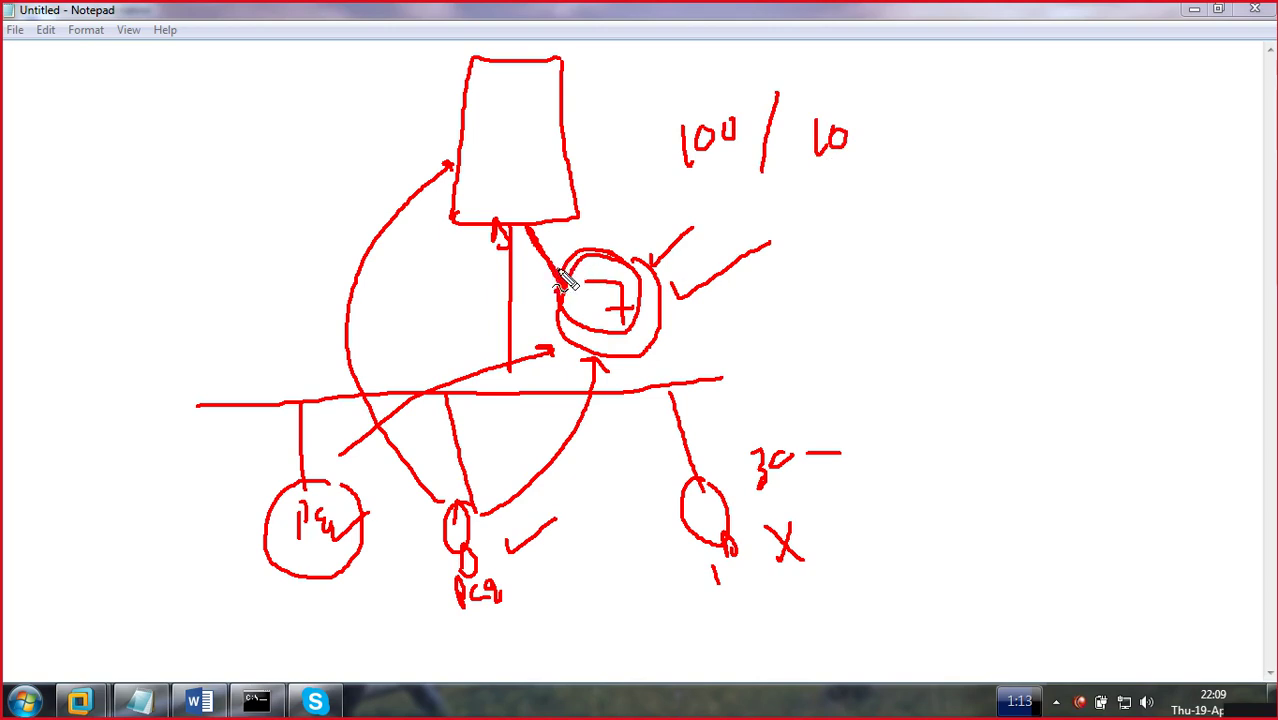
- Exit the screen pen, return to the Windows Deployment Services console in VMware Workstation, and open the Create Multicast Transmission wizard
{"action": "key", "text": "Escape"}
{"action": "left_click", "coordinate": [1194, 9]}
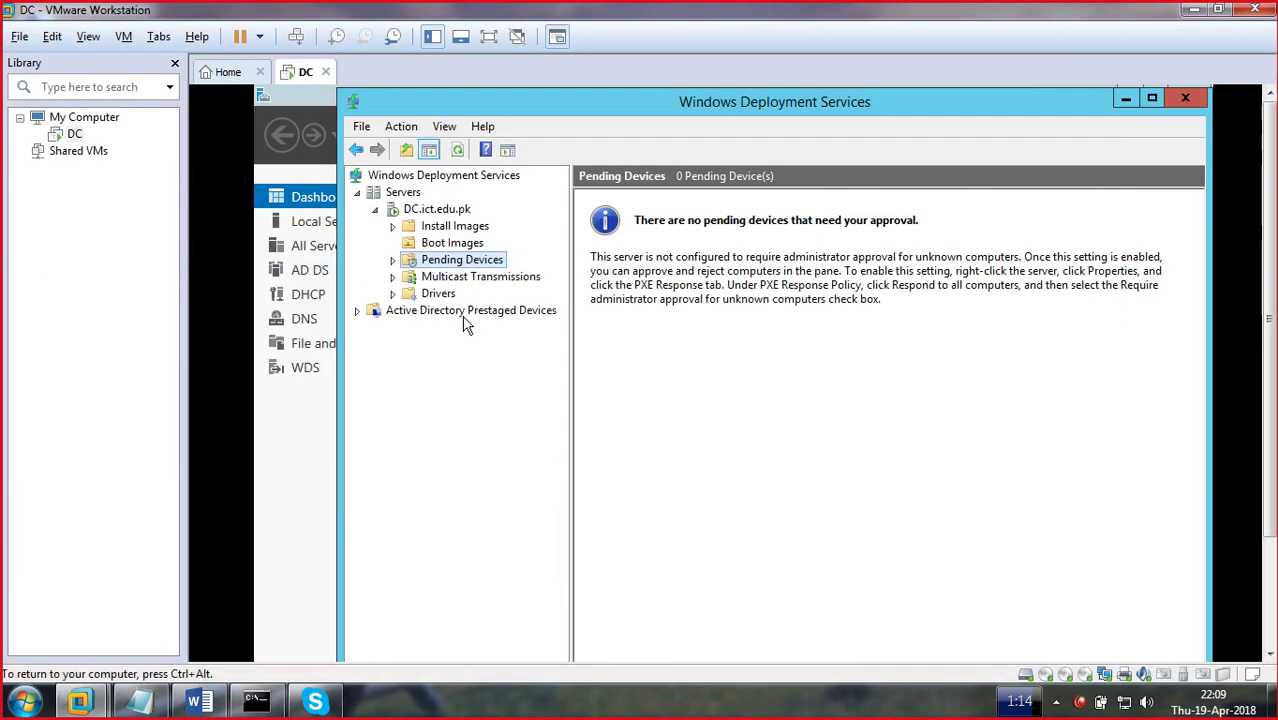
{"action": "right_click", "coordinate": [443, 280]}
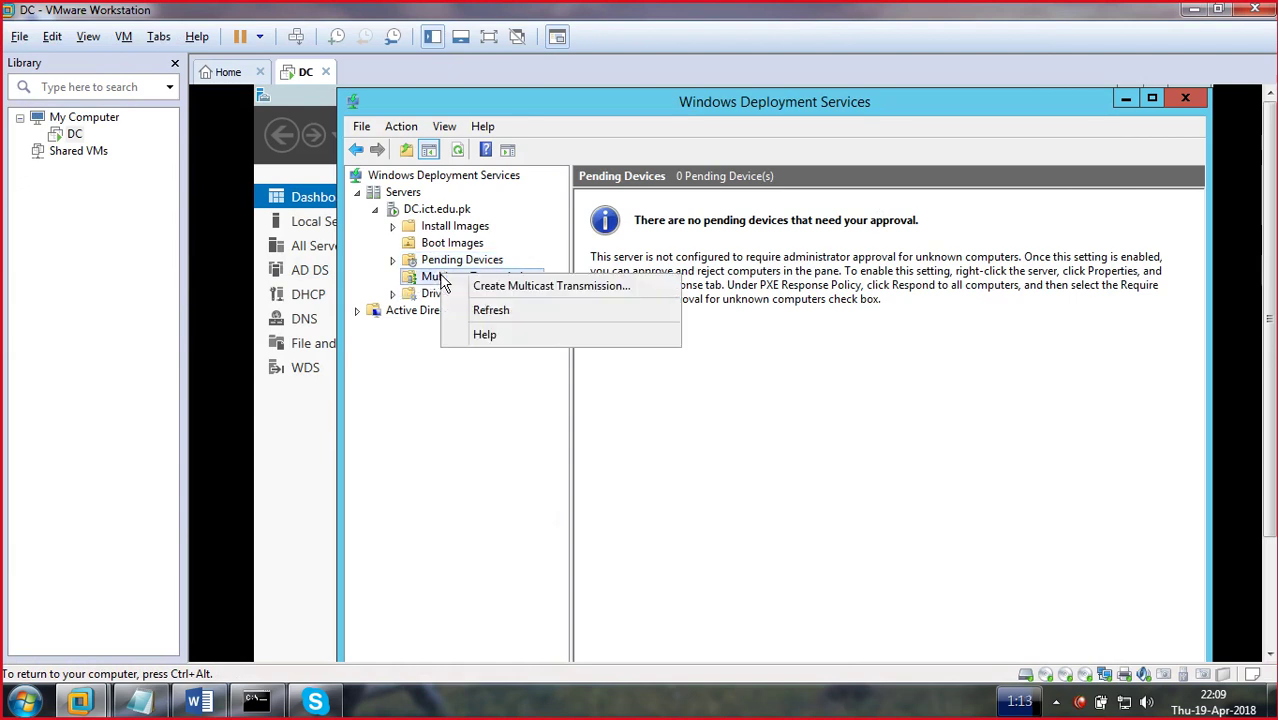
{"action": "left_click", "coordinate": [520, 287]}
{"action": "left_click_drag", "start_coordinate": [598, 225], "coordinate": [591, 155]}
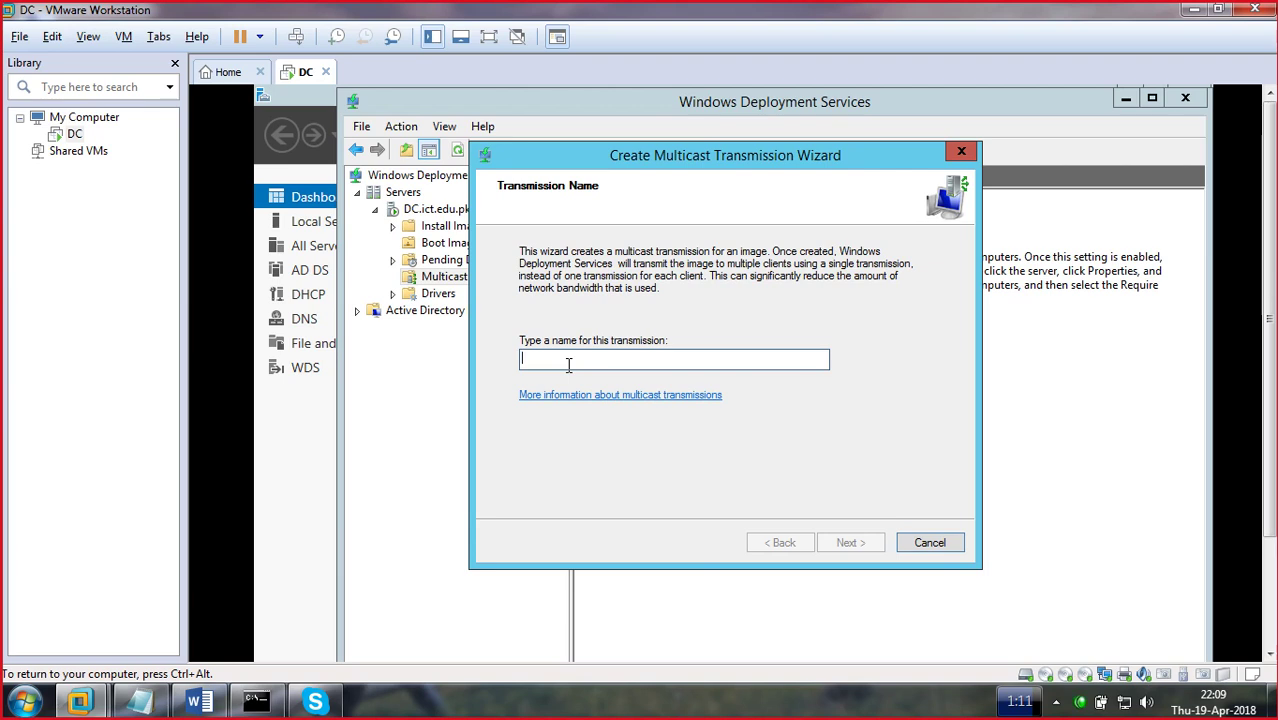
- Name the multicast transmission WDS_win_10 and choose the Windows 7 Professional 64Bit image from ImageGroup1
{"action": "type", "text": "WDS_win_10"}
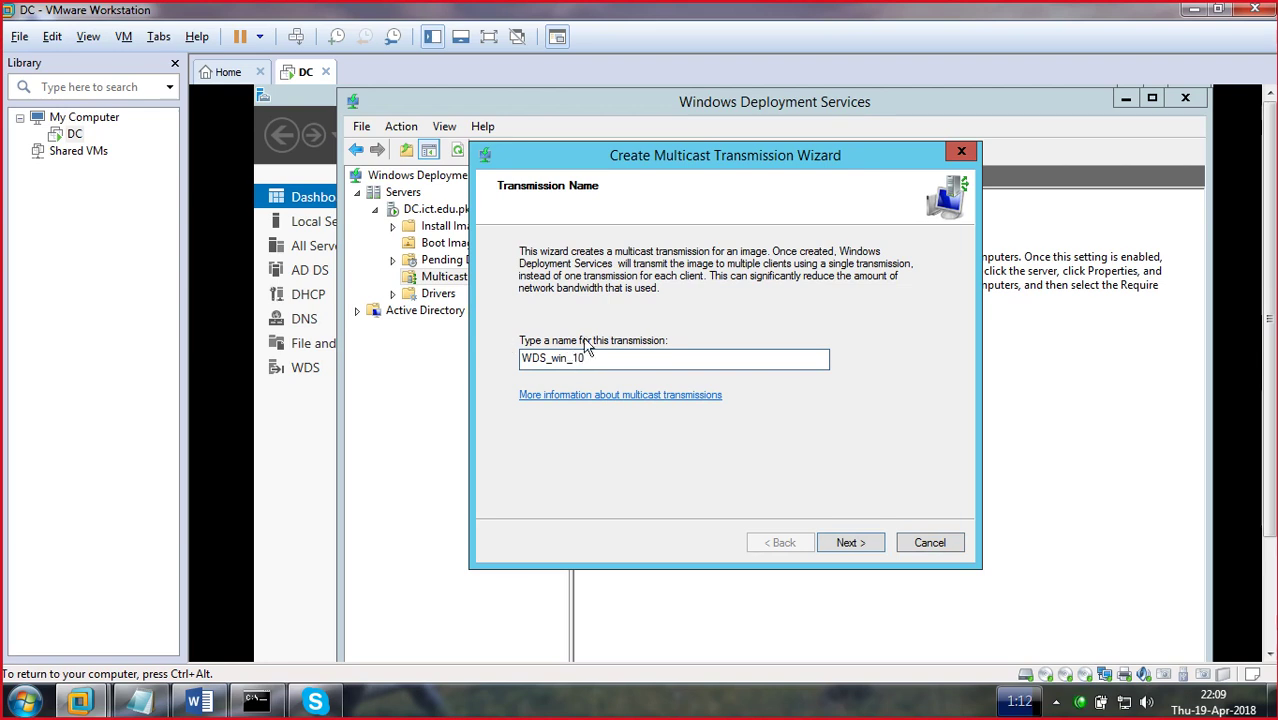
{"action": "left_click", "coordinate": [848, 548]}
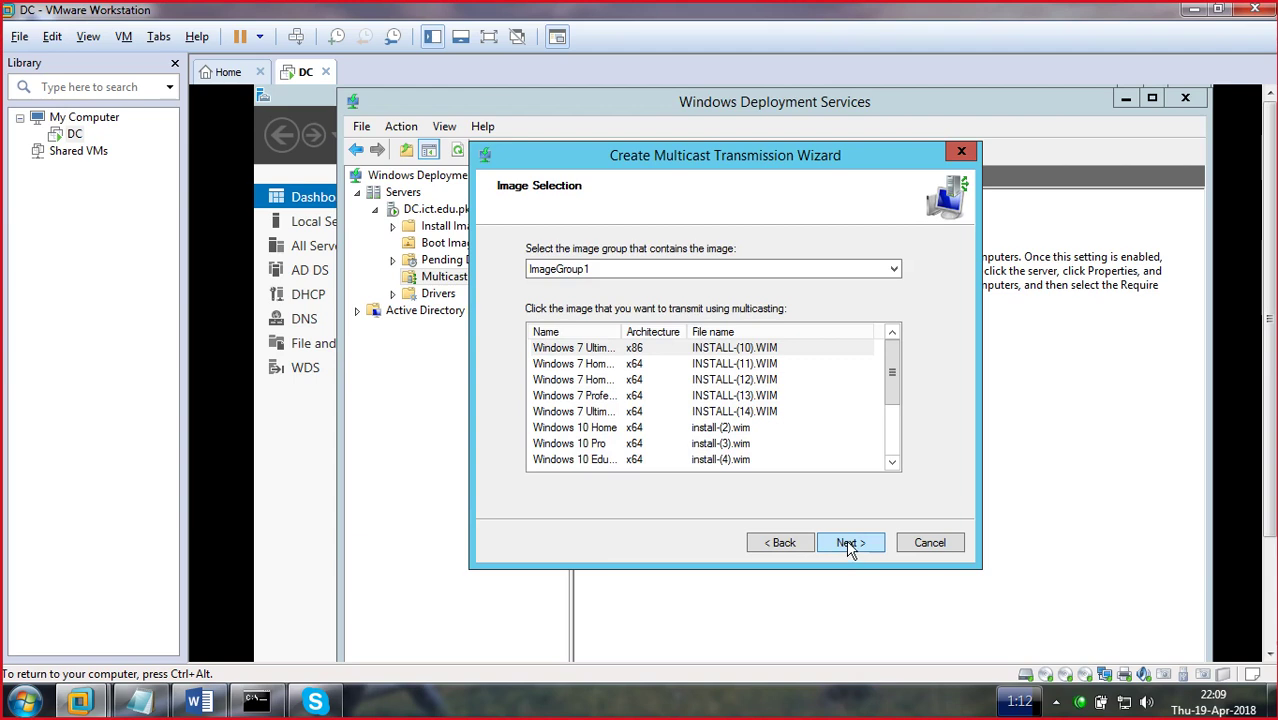
{"action": "mouse_move", "coordinate": [897, 368]}
{"action": "left_mouse_down"}
{"action": "mouse_move", "coordinate": [903, 458]}
{"action": "mouse_move", "coordinate": [900, 380]}
{"action": "left_mouse_up"}
{"action": "left_click_drag", "start_coordinate": [623, 330], "coordinate": [683, 330]}
{"action": "left_click", "coordinate": [678, 348]}
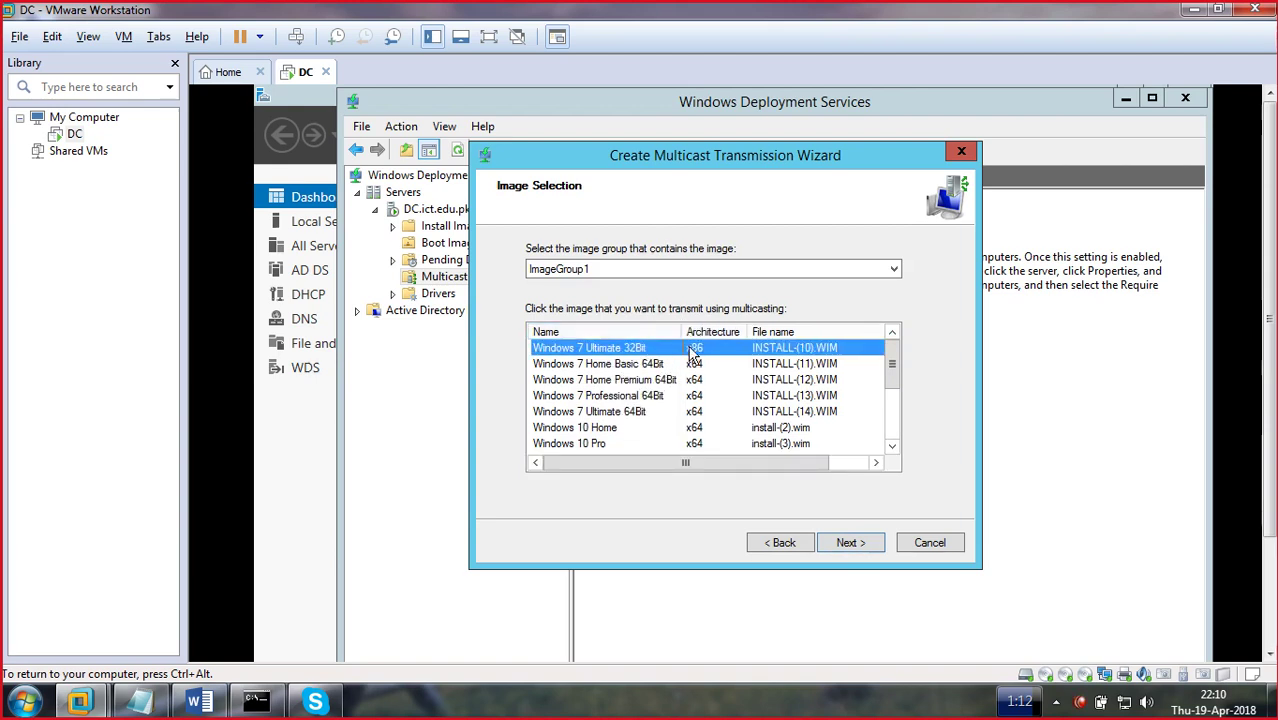
{"action": "left_click", "coordinate": [610, 413]}
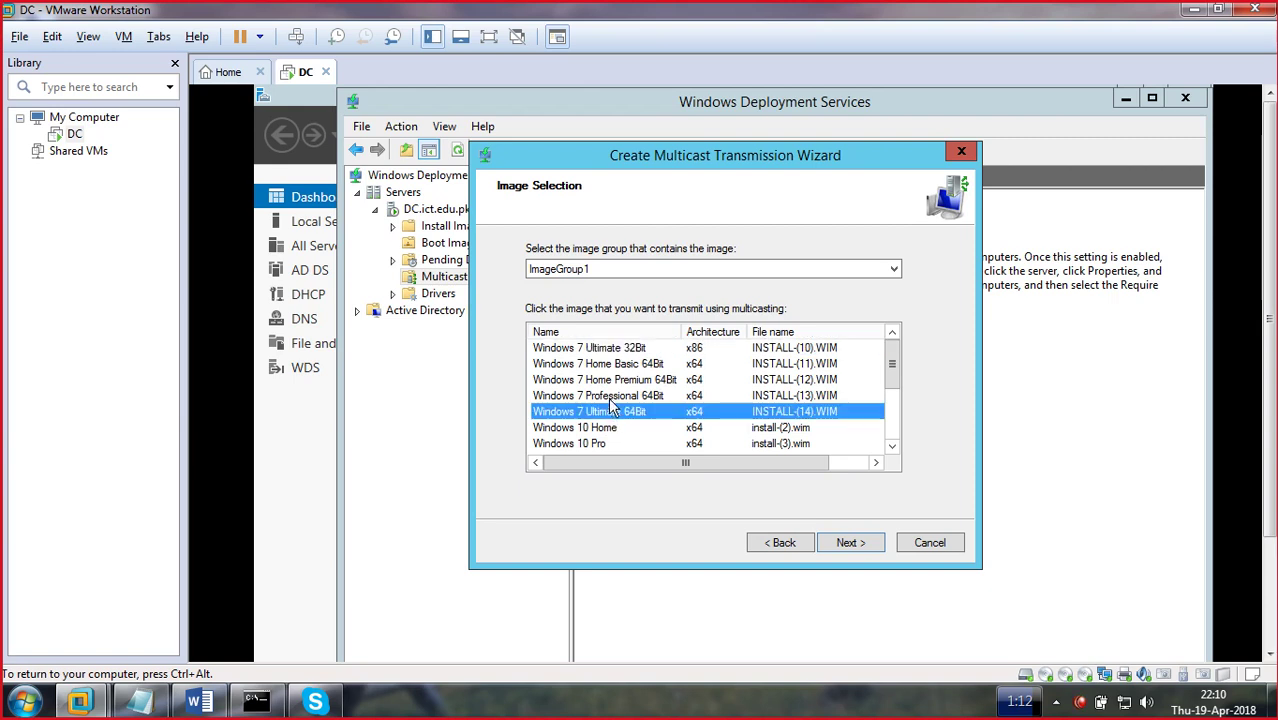
{"action": "left_click", "coordinate": [612, 398]}
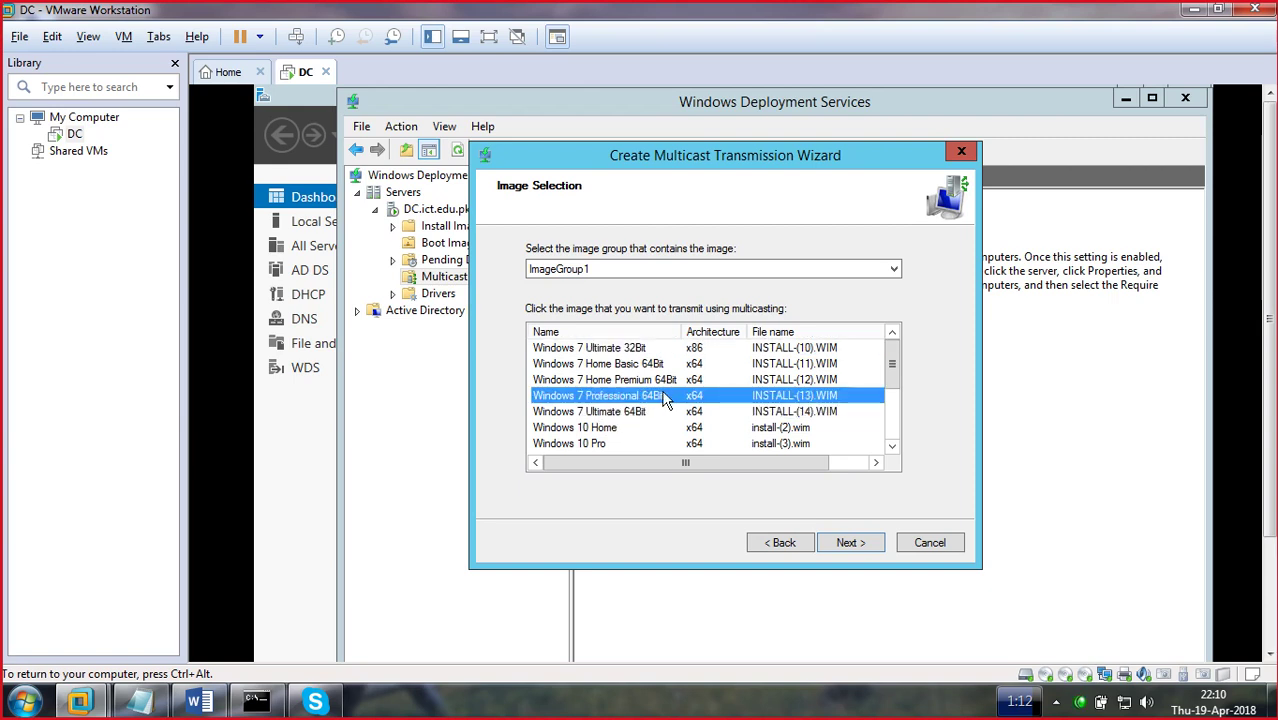
{"action": "left_click", "coordinate": [845, 543]}
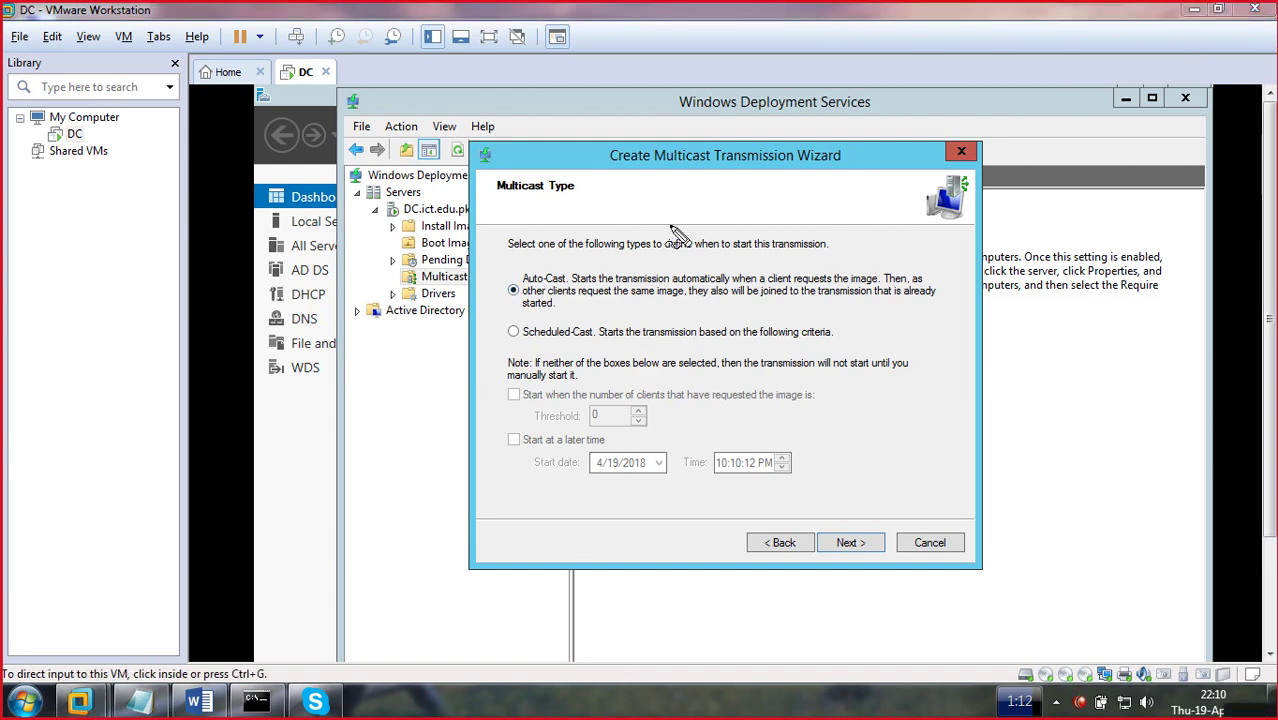
- Sketch a server on a network line with one client and an arrow to a circled 7, and clear the drawing
{"action": "mouse_move", "coordinate": [686, 139]}
{"action": "left_mouse_down"}
{"action": "mouse_move", "coordinate": [627, 147]}
{"action": "mouse_move", "coordinate": [632, 270]}
{"action": "left_mouse_up"}
{"action": "mouse_move", "coordinate": [686, 139]}
{"action": "left_mouse_down"}
{"action": "mouse_move", "coordinate": [710, 200]}
{"action": "mouse_move", "coordinate": [685, 278]}
{"action": "mouse_move", "coordinate": [620, 276]}
{"action": "mouse_move", "coordinate": [666, 298]}
{"action": "mouse_move", "coordinate": [710, 350]}
{"action": "left_mouse_up"}
{"action": "left_click_drag", "start_coordinate": [1035, 362], "coordinate": [590, 405]}
{"action": "left_click_drag", "start_coordinate": [1012, 378], "coordinate": [1062, 483]}
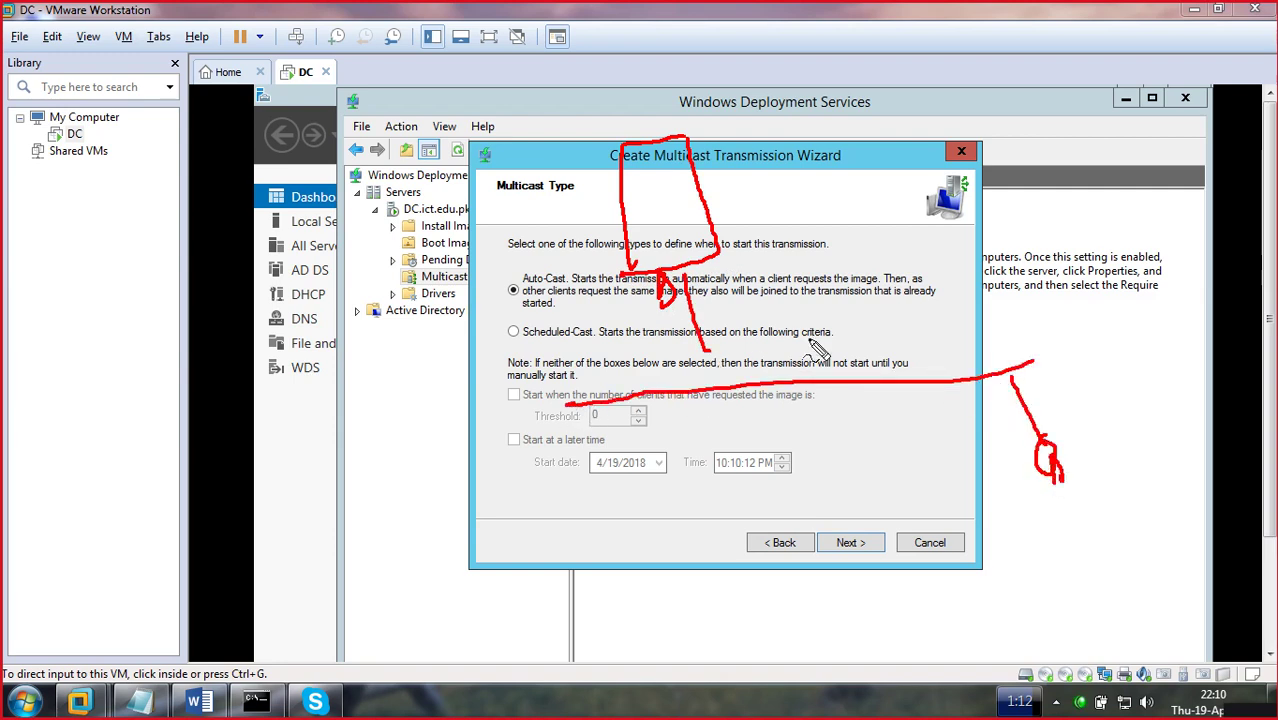
{"action": "mouse_move", "coordinate": [712, 262]}
{"action": "left_mouse_down"}
{"action": "mouse_move", "coordinate": [855, 322]}
{"action": "mouse_move", "coordinate": [905, 292]}
{"action": "mouse_move", "coordinate": [885, 332]}
{"action": "left_mouse_up"}
{"action": "mouse_move", "coordinate": [836, 238]}
{"action": "left_mouse_down"}
{"action": "mouse_move", "coordinate": [818, 250]}
{"action": "mouse_move", "coordinate": [912, 335]}
{"action": "mouse_move", "coordinate": [862, 262]}
{"action": "left_mouse_up"}
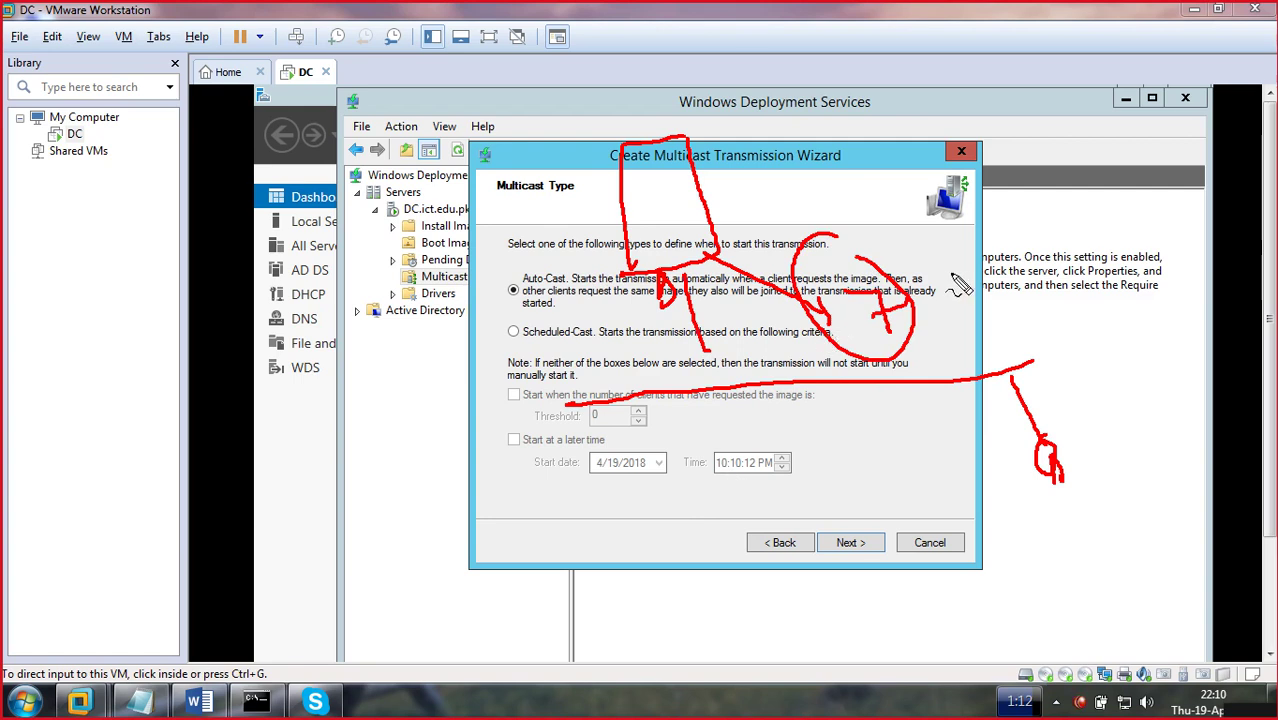
{"action": "key", "text": "Escape"}
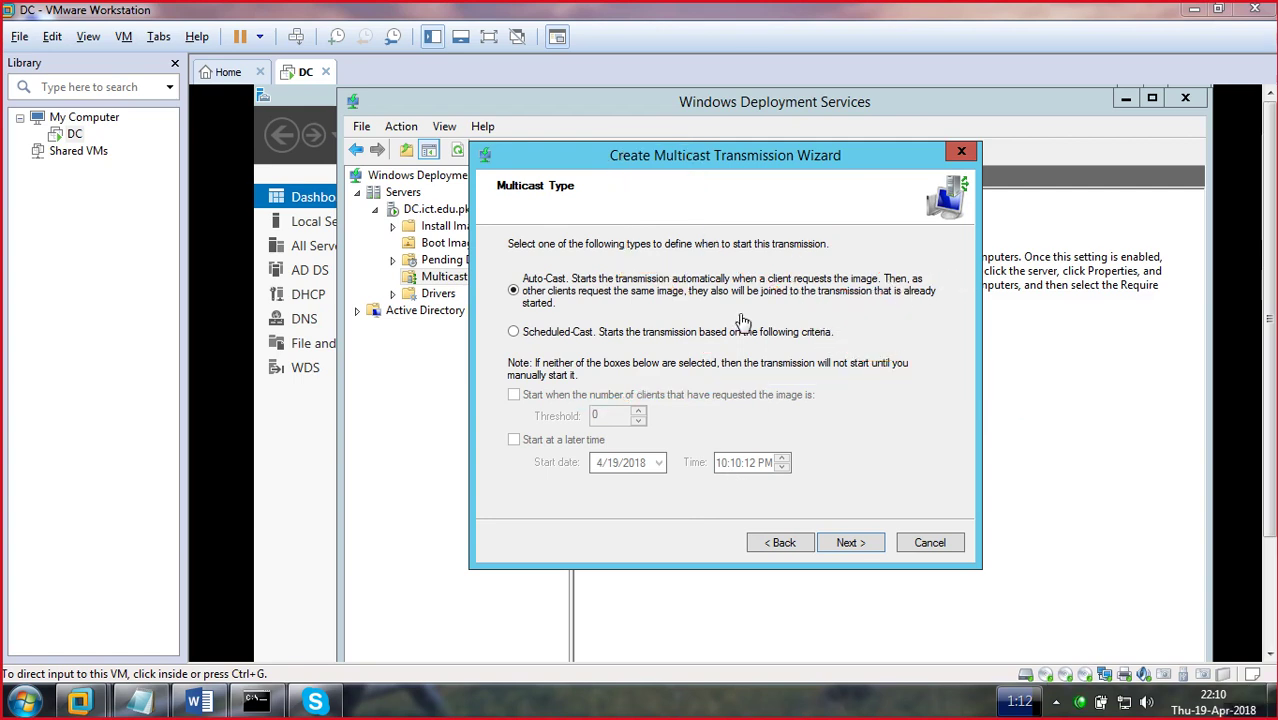
- Switch the multicast type to Scheduled-Cast, starting once the number of requesting clients reaches a threshold of 5
{"action": "left_click", "coordinate": [514, 333]}
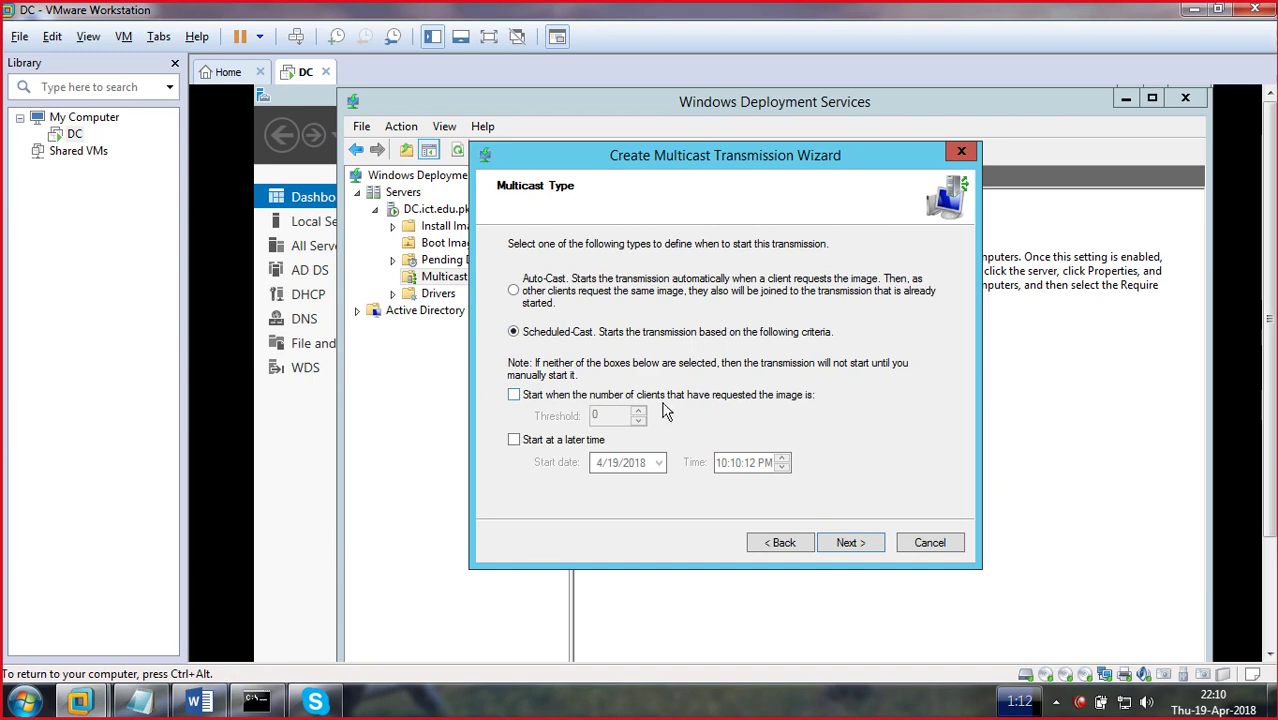
{"action": "left_click", "coordinate": [514, 396]}
{"action": "left_click", "coordinate": [638, 413]}
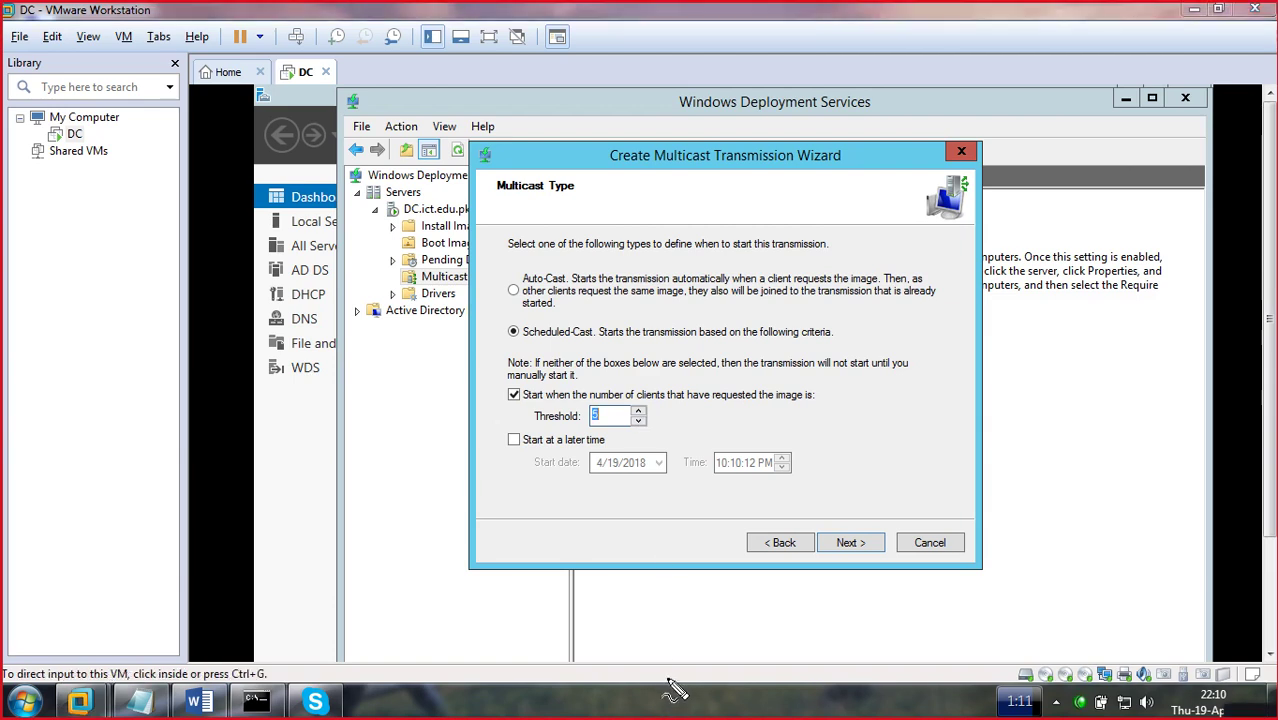
- Sketch a server box above a long network line with five branches ending in circled clients
{"action": "mouse_move", "coordinate": [778, 95]}
{"action": "left_mouse_down"}
{"action": "mouse_move", "coordinate": [722, 113]}
{"action": "mouse_move", "coordinate": [712, 214]}
{"action": "left_mouse_up"}
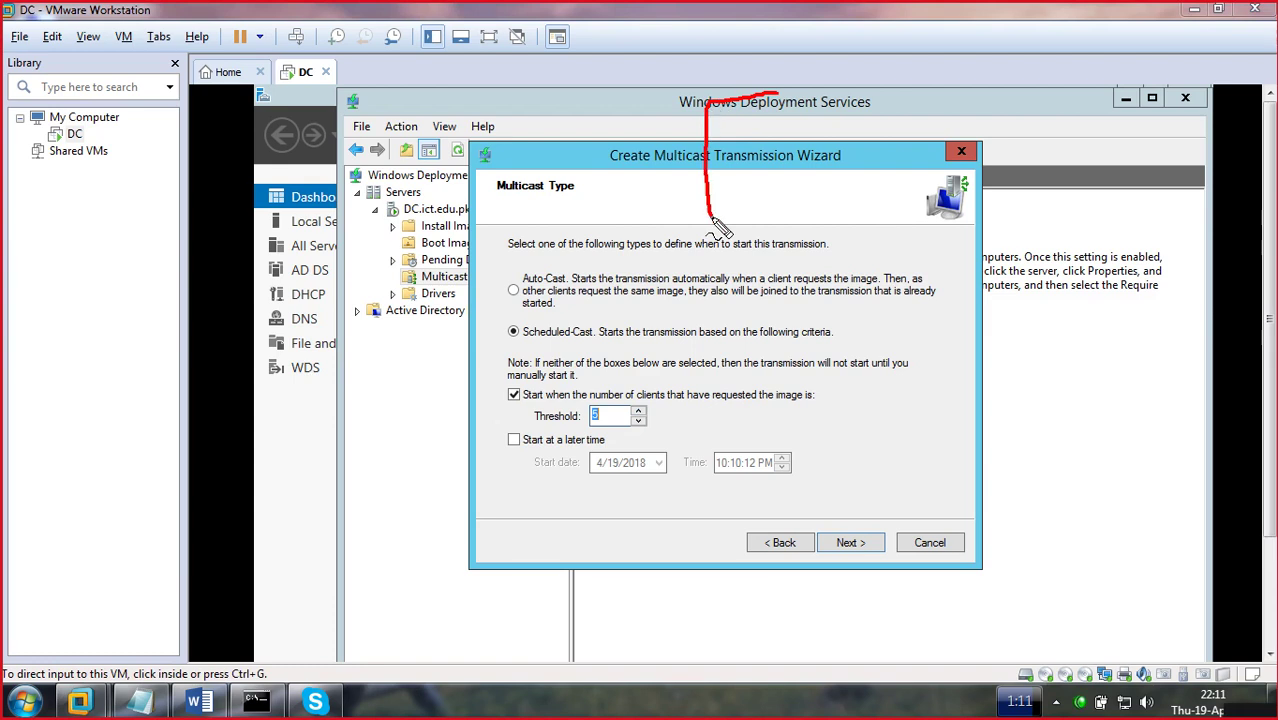
{"action": "mouse_move", "coordinate": [776, 96]}
{"action": "left_mouse_down"}
{"action": "mouse_move", "coordinate": [790, 135]}
{"action": "mouse_move", "coordinate": [770, 220]}
{"action": "mouse_move", "coordinate": [736, 228]}
{"action": "mouse_move", "coordinate": [756, 210]}
{"action": "mouse_move", "coordinate": [795, 312]}
{"action": "left_mouse_up"}
{"action": "mouse_move", "coordinate": [1005, 298]}
{"action": "left_mouse_down"}
{"action": "mouse_move", "coordinate": [870, 345]}
{"action": "mouse_move", "coordinate": [335, 383]}
{"action": "left_mouse_up"}
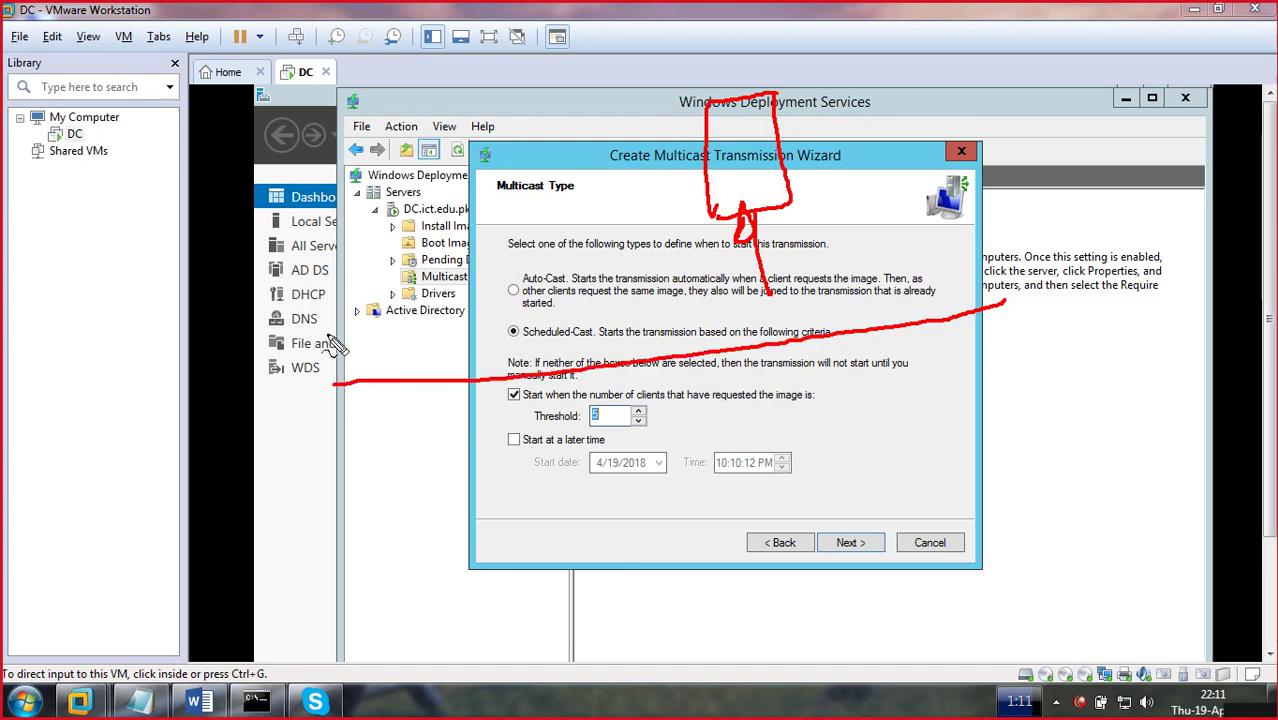
{"action": "mouse_move", "coordinate": [960, 315]}
{"action": "left_mouse_down"}
{"action": "mouse_move", "coordinate": [993, 400]}
{"action": "mouse_move", "coordinate": [958, 432]}
{"action": "mouse_move", "coordinate": [959, 406]}
{"action": "left_mouse_up"}
{"action": "mouse_move", "coordinate": [780, 338]}
{"action": "left_mouse_down"}
{"action": "mouse_move", "coordinate": [818, 452]}
{"action": "mouse_move", "coordinate": [805, 505]}
{"action": "mouse_move", "coordinate": [818, 440]}
{"action": "left_mouse_up"}
{"action": "mouse_move", "coordinate": [634, 364]}
{"action": "left_mouse_down"}
{"action": "mouse_move", "coordinate": [638, 470]}
{"action": "mouse_move", "coordinate": [648, 452]}
{"action": "left_mouse_up"}
{"action": "mouse_move", "coordinate": [456, 380]}
{"action": "left_mouse_down"}
{"action": "mouse_move", "coordinate": [452, 560]}
{"action": "mouse_move", "coordinate": [456, 468]}
{"action": "left_mouse_up"}
{"action": "mouse_move", "coordinate": [340, 385]}
{"action": "left_mouse_down"}
{"action": "mouse_move", "coordinate": [238, 372]}
{"action": "mouse_move", "coordinate": [251, 443]}
{"action": "mouse_move", "coordinate": [222, 482]}
{"action": "mouse_move", "coordinate": [262, 470]}
{"action": "left_mouse_up"}
- Draw an arrow from each of the five clients to the server, add a circled 7, and clear the drawing
{"action": "mouse_move", "coordinate": [307, 430]}
{"action": "left_mouse_down"}
{"action": "mouse_move", "coordinate": [705, 210]}
{"action": "mouse_move", "coordinate": [708, 234]}
{"action": "left_mouse_up"}
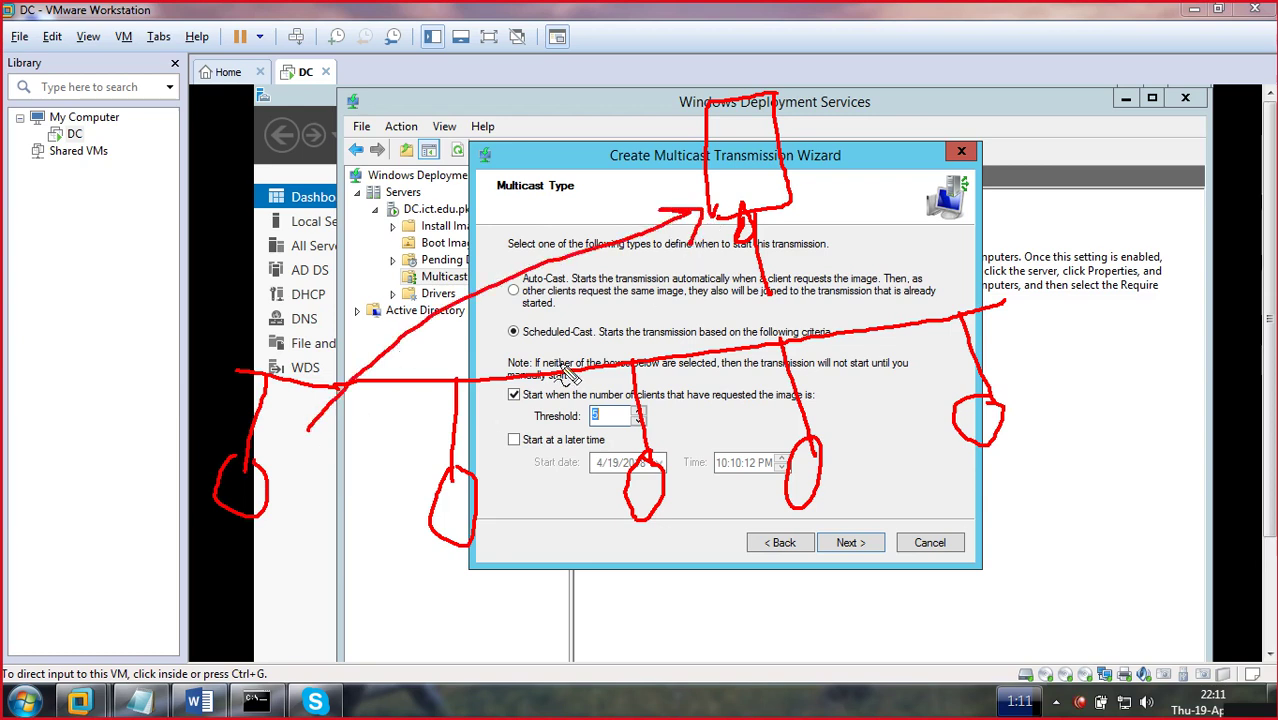
{"action": "left_click_drag", "start_coordinate": [487, 437], "coordinate": [702, 254]}
{"action": "left_click_drag", "start_coordinate": [702, 254], "coordinate": [706, 280]}
{"action": "left_click_drag", "start_coordinate": [678, 425], "coordinate": [780, 262]}
{"action": "mouse_move", "coordinate": [833, 408]}
{"action": "left_mouse_down"}
{"action": "mouse_move", "coordinate": [786, 246]}
{"action": "mouse_move", "coordinate": [778, 262]}
{"action": "mouse_move", "coordinate": [806, 262]}
{"action": "left_mouse_up"}
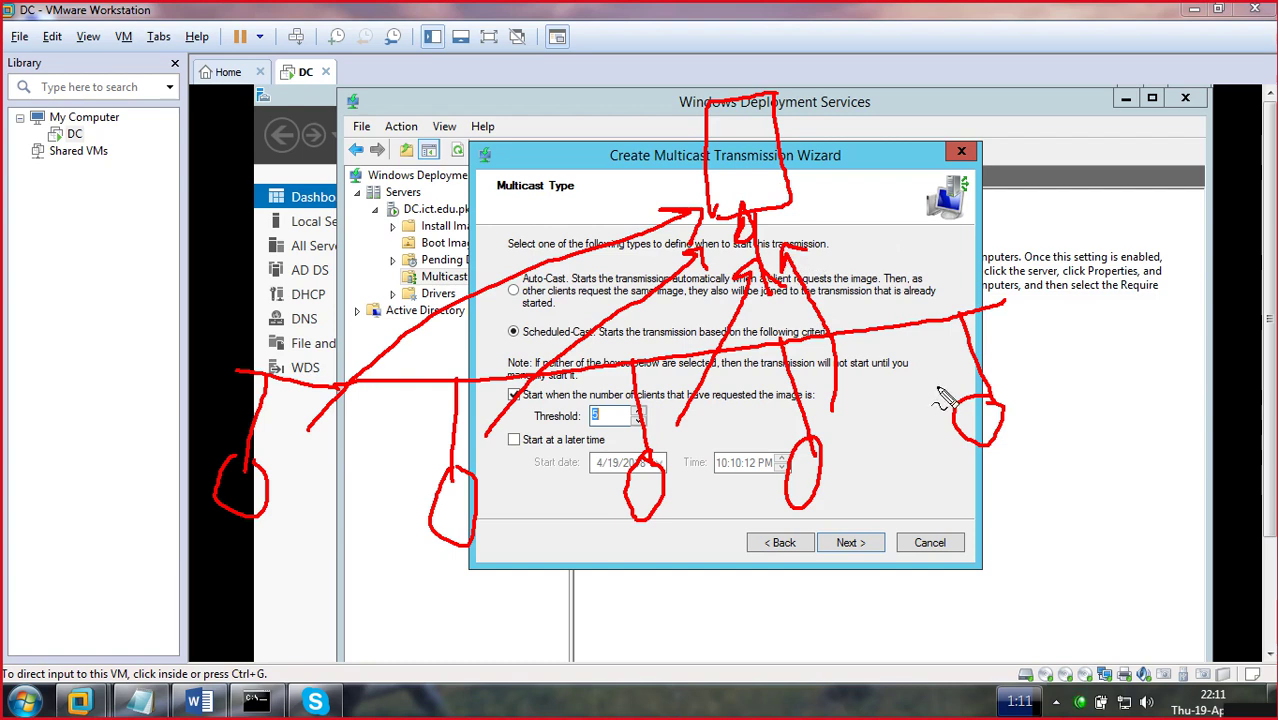
{"action": "left_click_drag", "start_coordinate": [950, 393], "coordinate": [800, 251]}
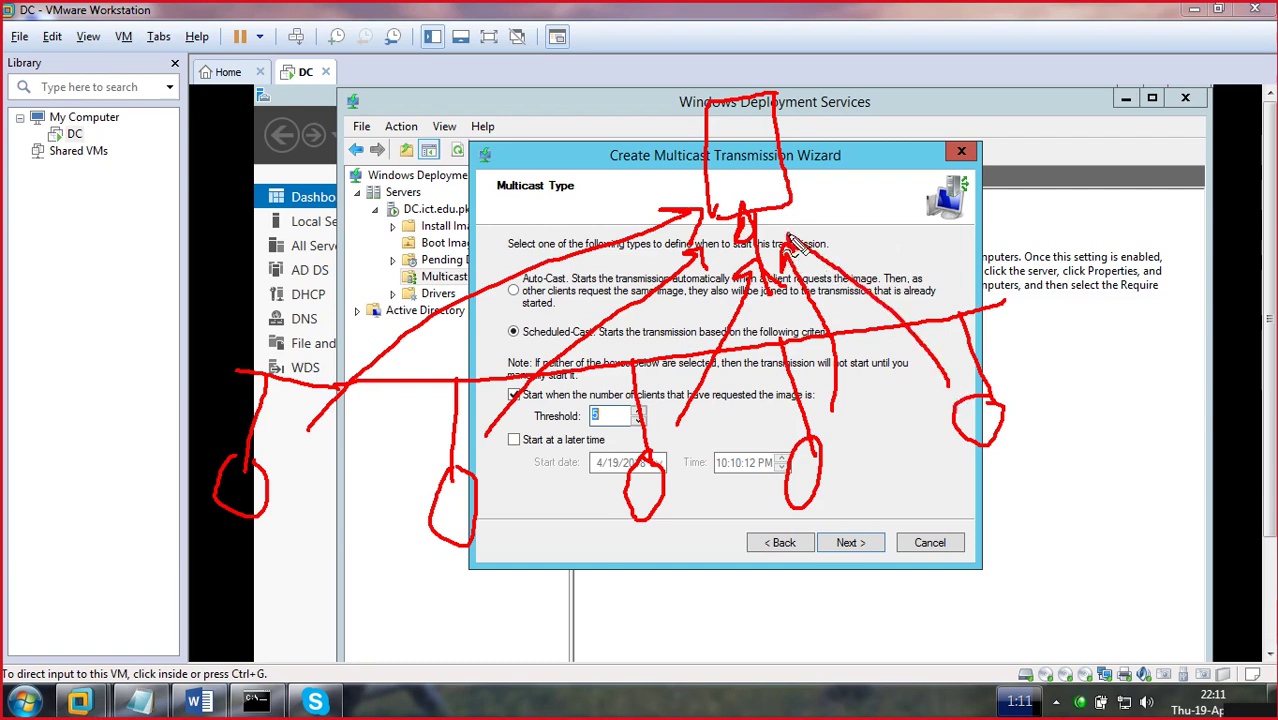
{"action": "mouse_move", "coordinate": [908, 228]}
{"action": "left_mouse_down"}
{"action": "mouse_move", "coordinate": [945, 272]}
{"action": "mouse_move", "coordinate": [968, 240]}
{"action": "left_mouse_up"}
{"action": "mouse_move", "coordinate": [905, 190]}
{"action": "left_mouse_down"}
{"action": "mouse_move", "coordinate": [900, 300]}
{"action": "mouse_move", "coordinate": [1000, 265]}
{"action": "left_mouse_up"}
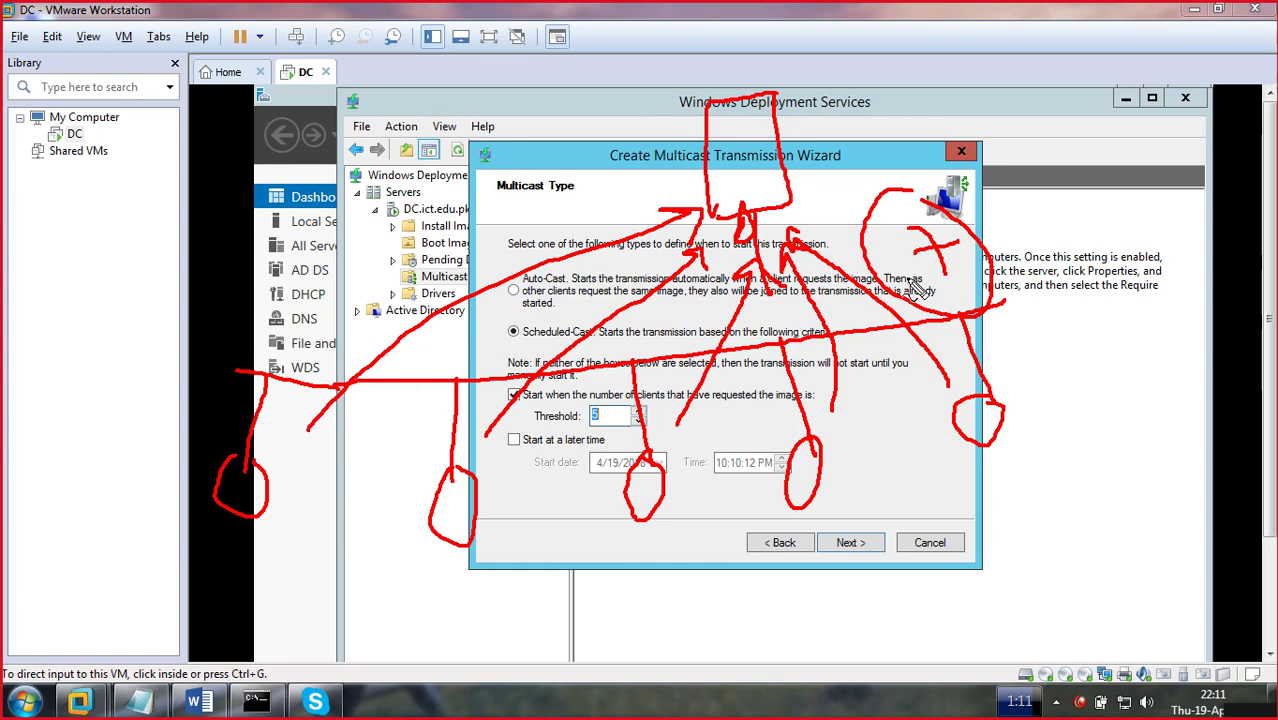
{"action": "key", "text": "Escape"}
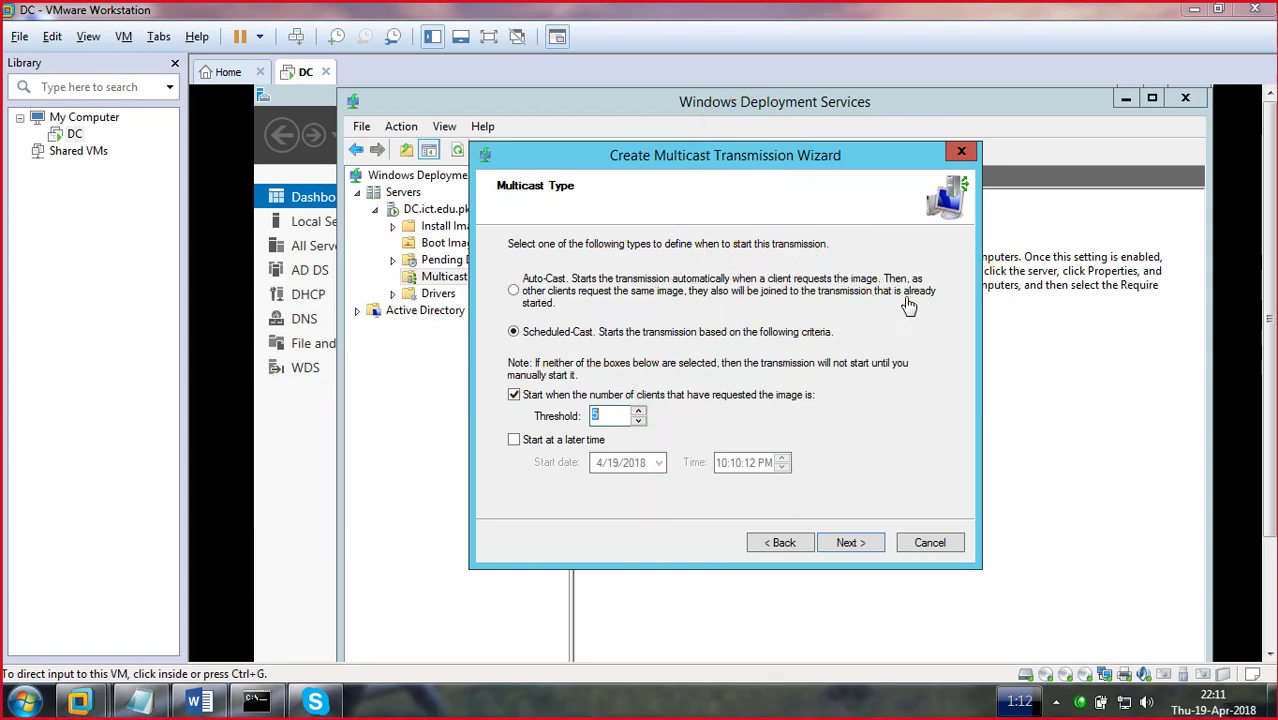
- Try the later start time option, return the multicast type to Auto-Cast, and finish creating the transmission
{"action": "left_click", "coordinate": [516, 452]}
{"action": "left_click", "coordinate": [515, 444]}
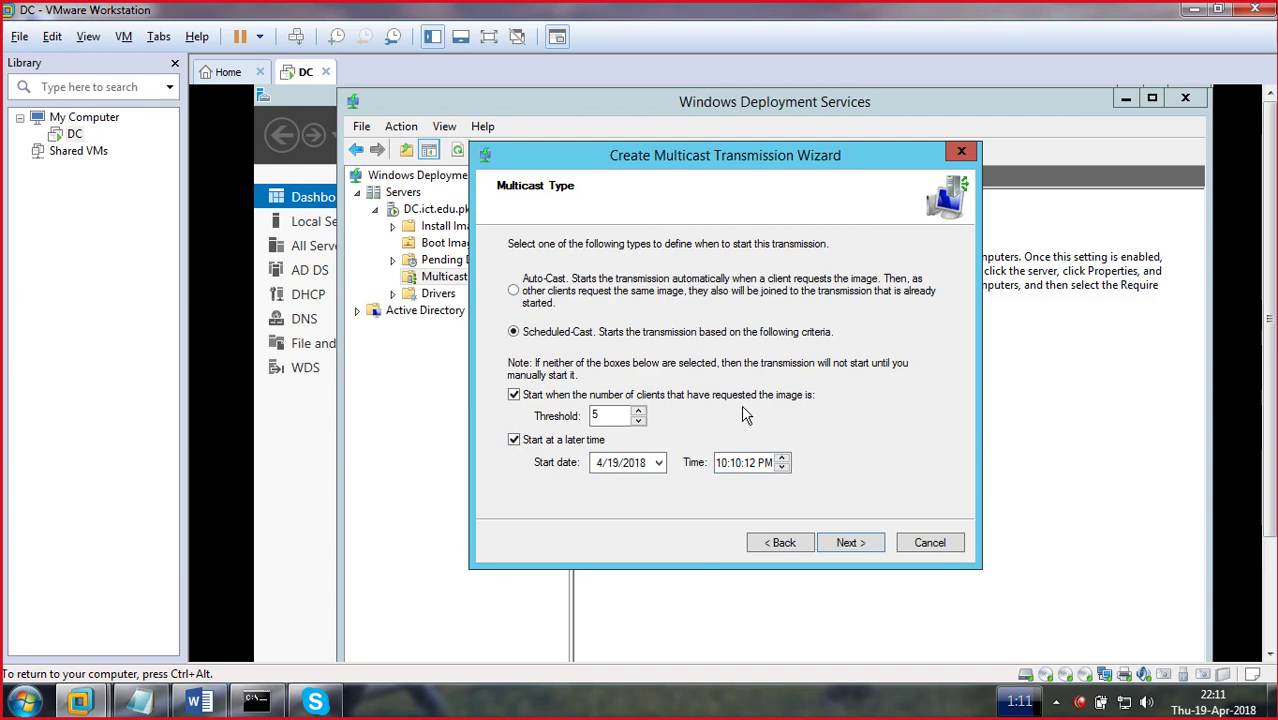
{"action": "left_click", "coordinate": [514, 292]}
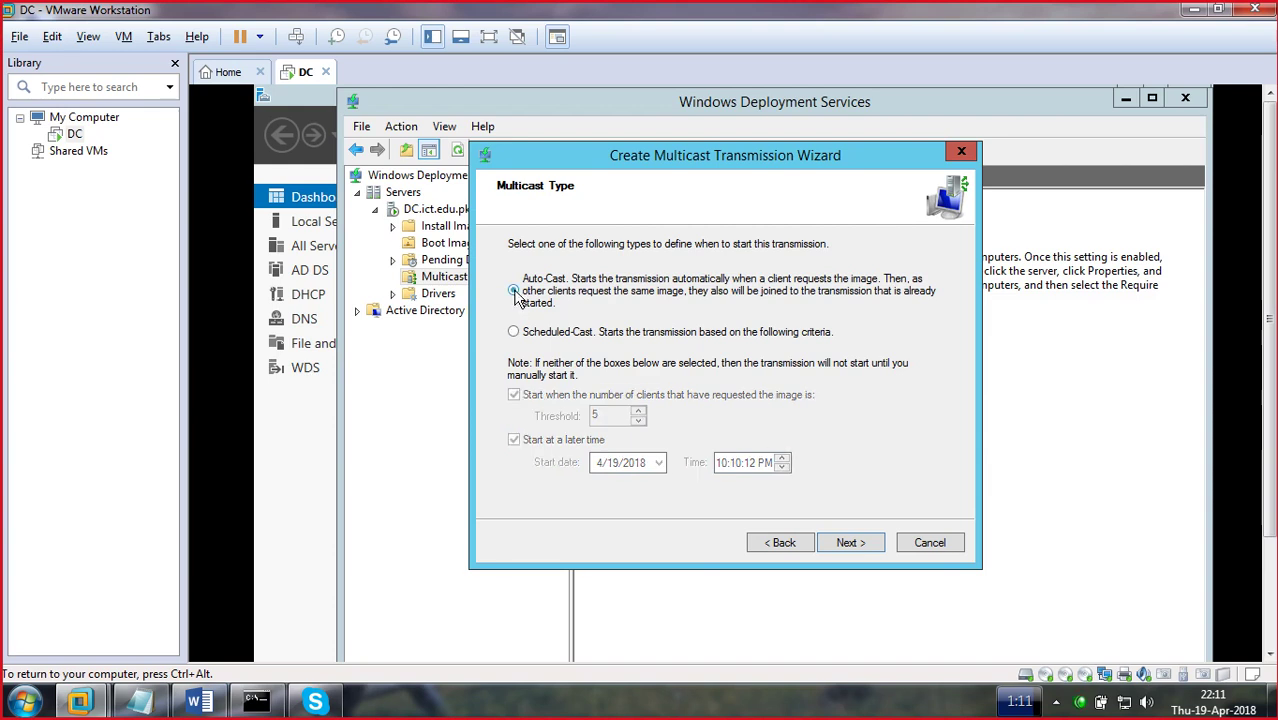
{"action": "left_click", "coordinate": [851, 544]}
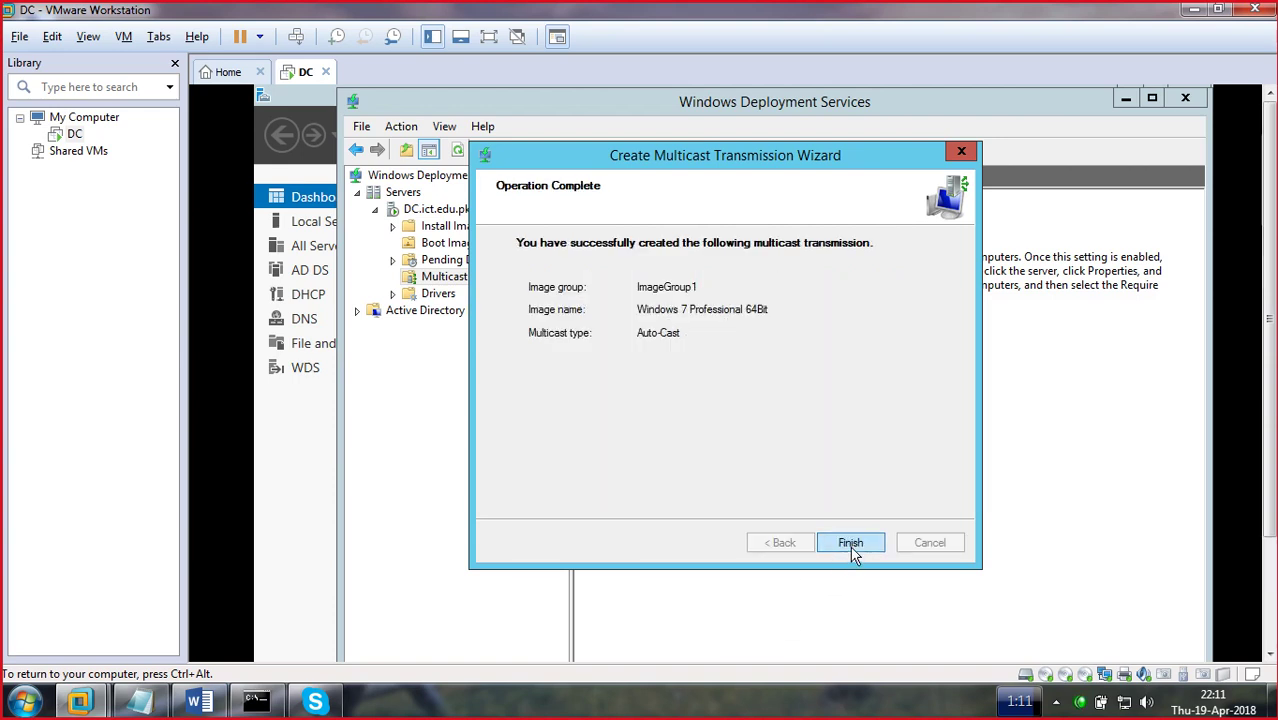
{"action": "left_click", "coordinate": [851, 545]}
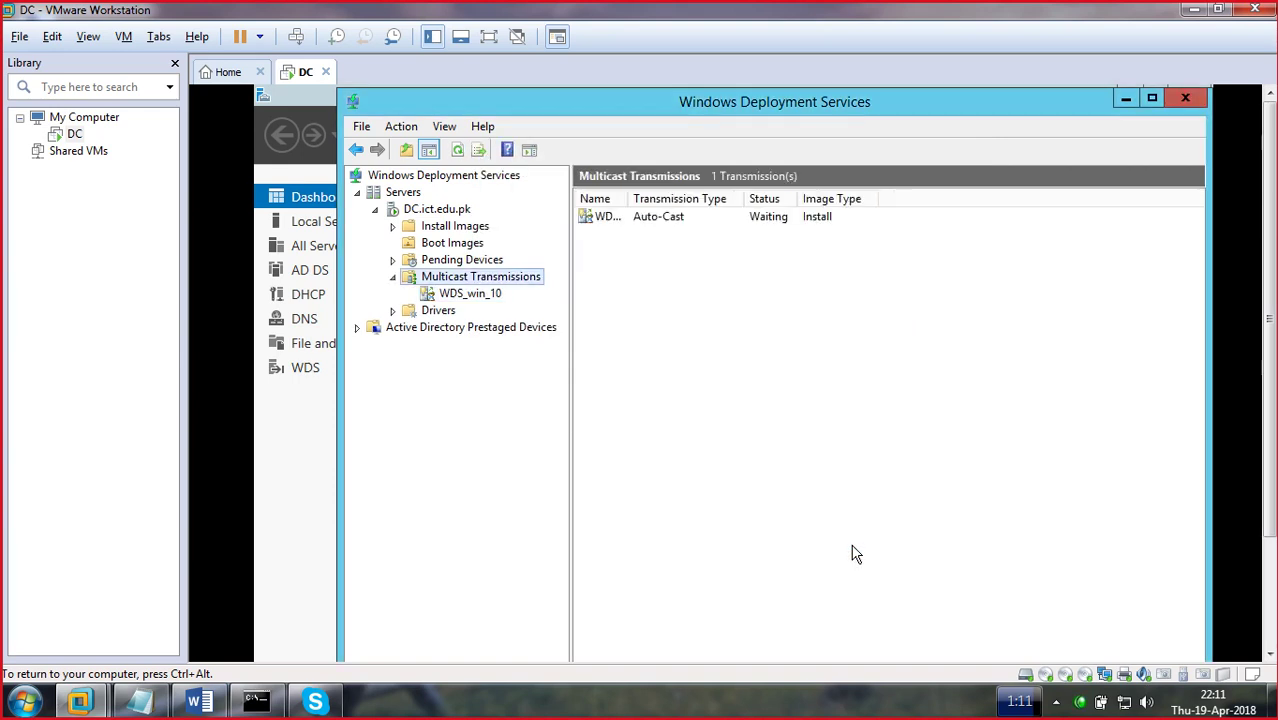
- Open the properties of the DC.ict.edu.pk server and review its PXE Response, AD DS and Boot settings
{"action": "left_click", "coordinate": [436, 296]}
{"action": "left_click", "coordinate": [393, 277]}
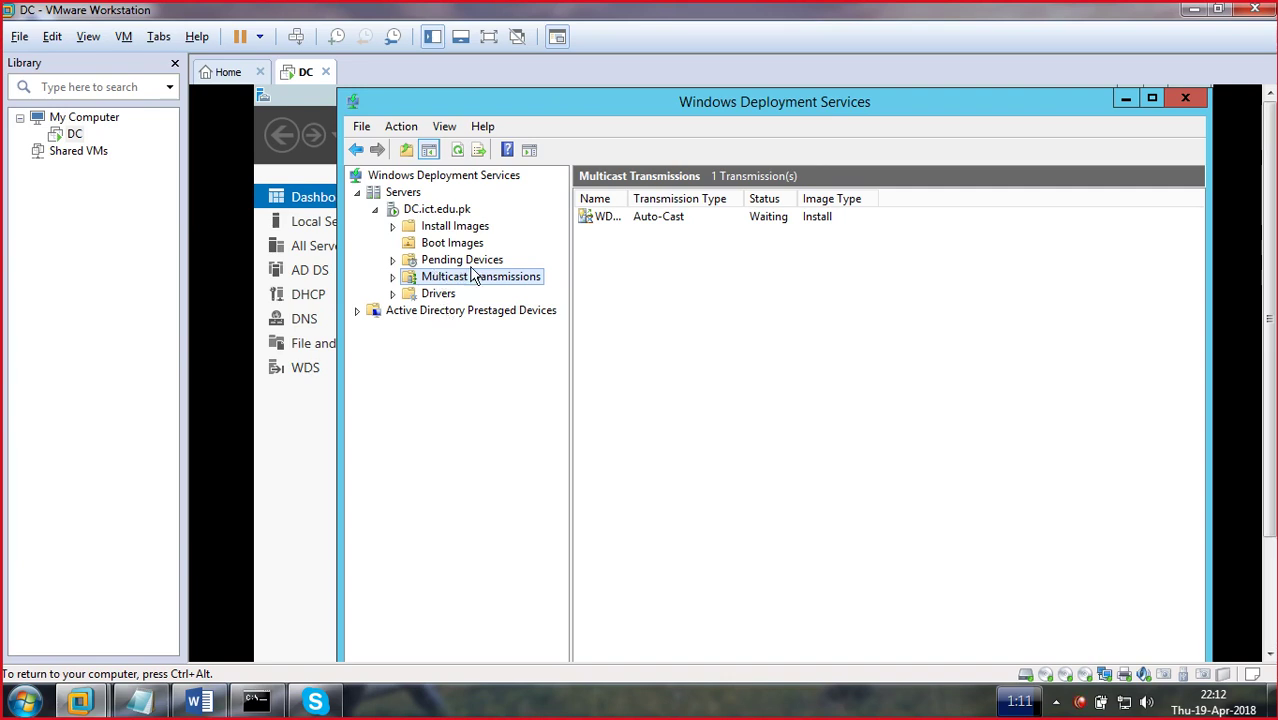
{"action": "right_click", "coordinate": [434, 210]}
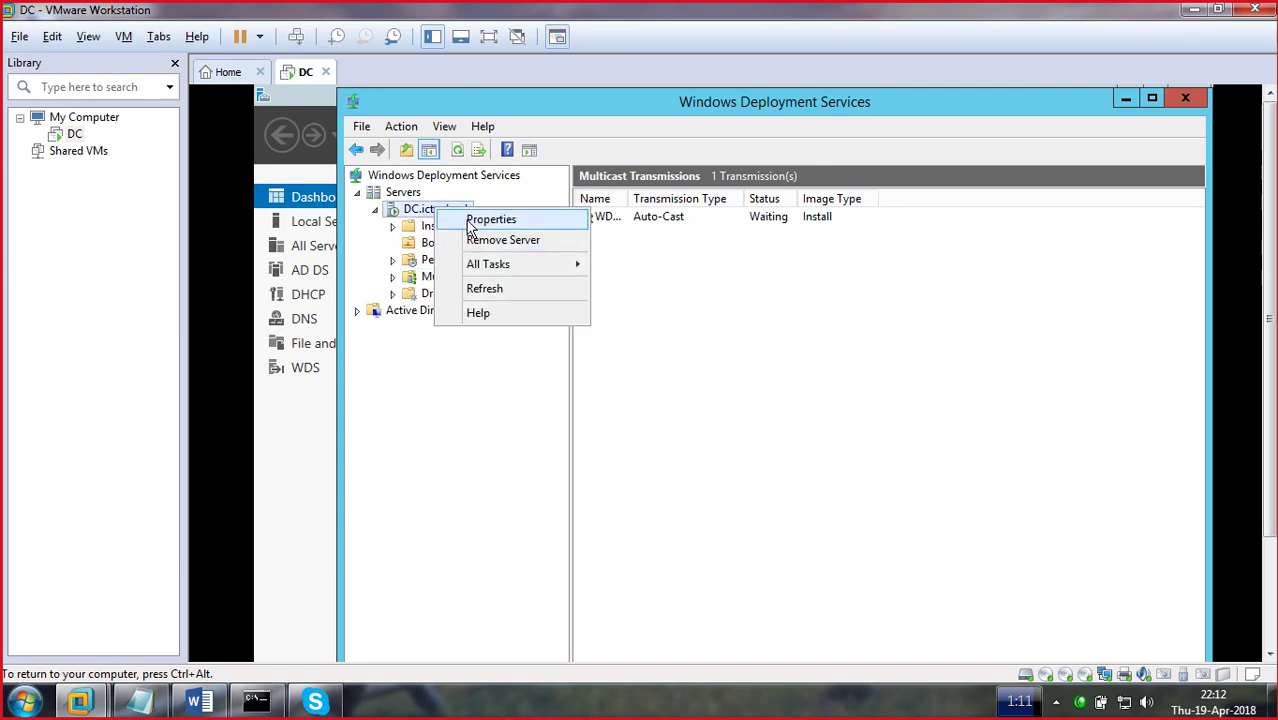
{"action": "left_click", "coordinate": [472, 224]}
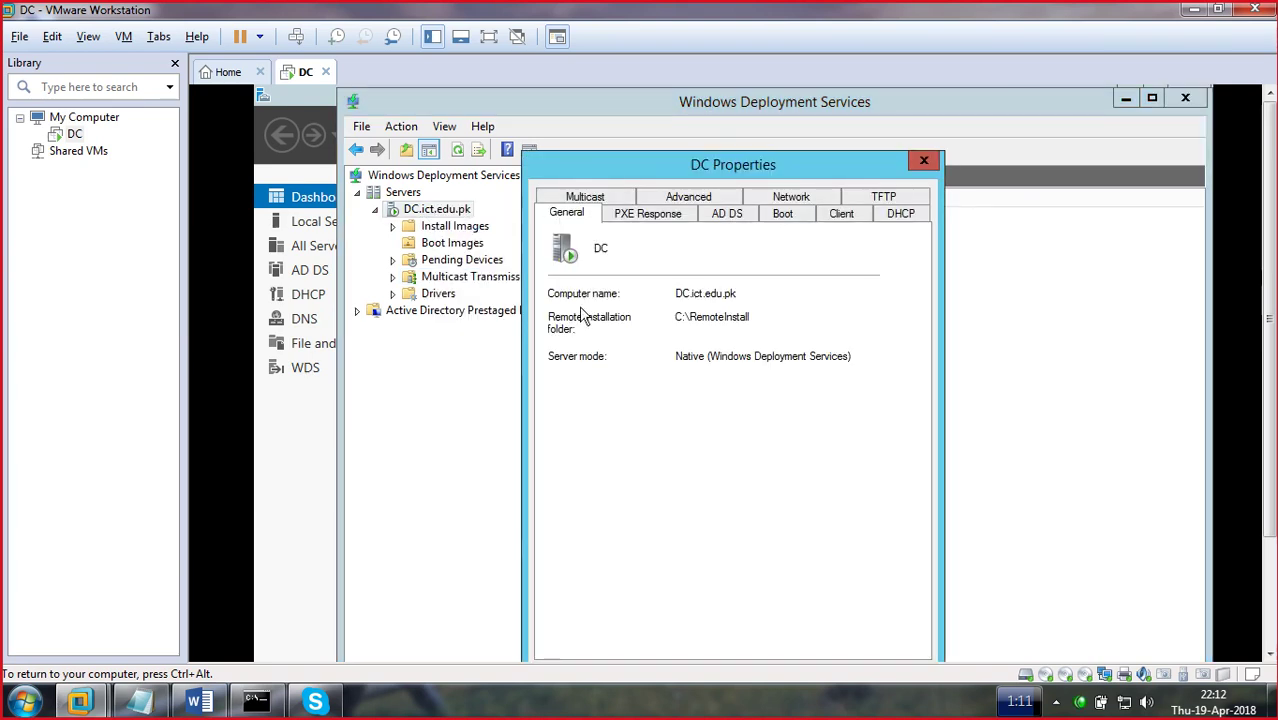
{"action": "left_click", "coordinate": [636, 217]}
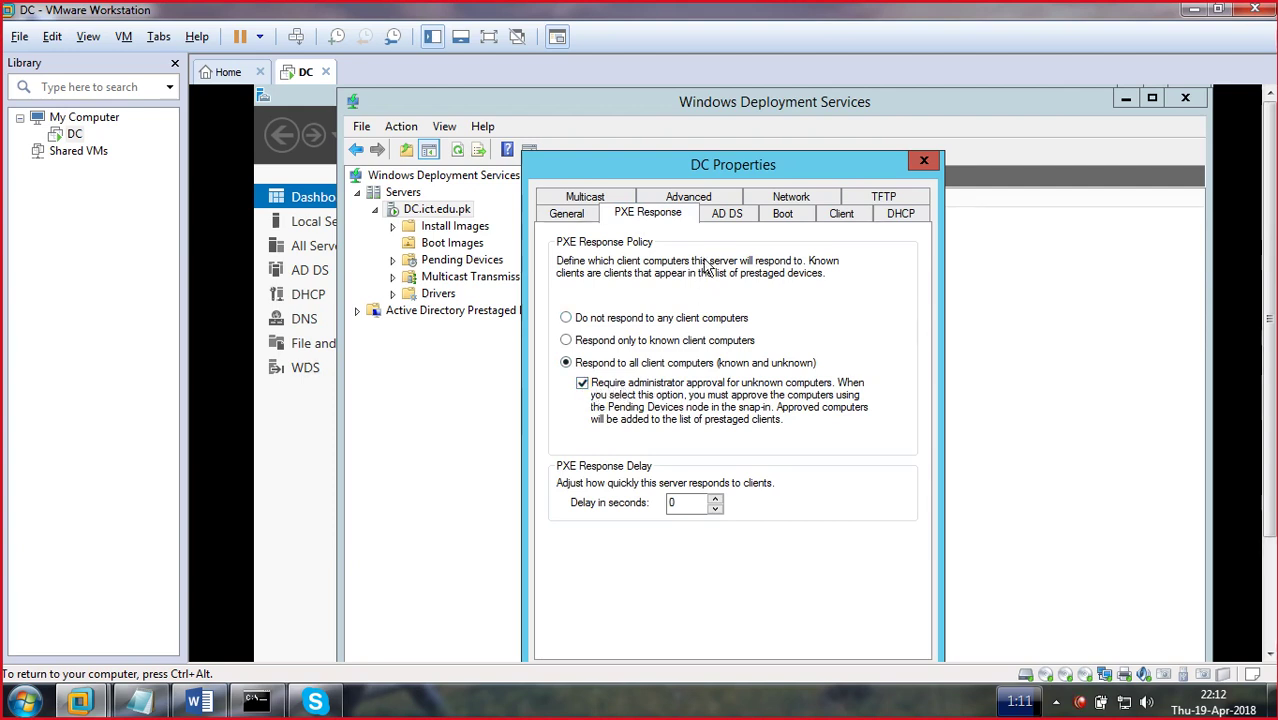
{"action": "left_click", "coordinate": [728, 215]}
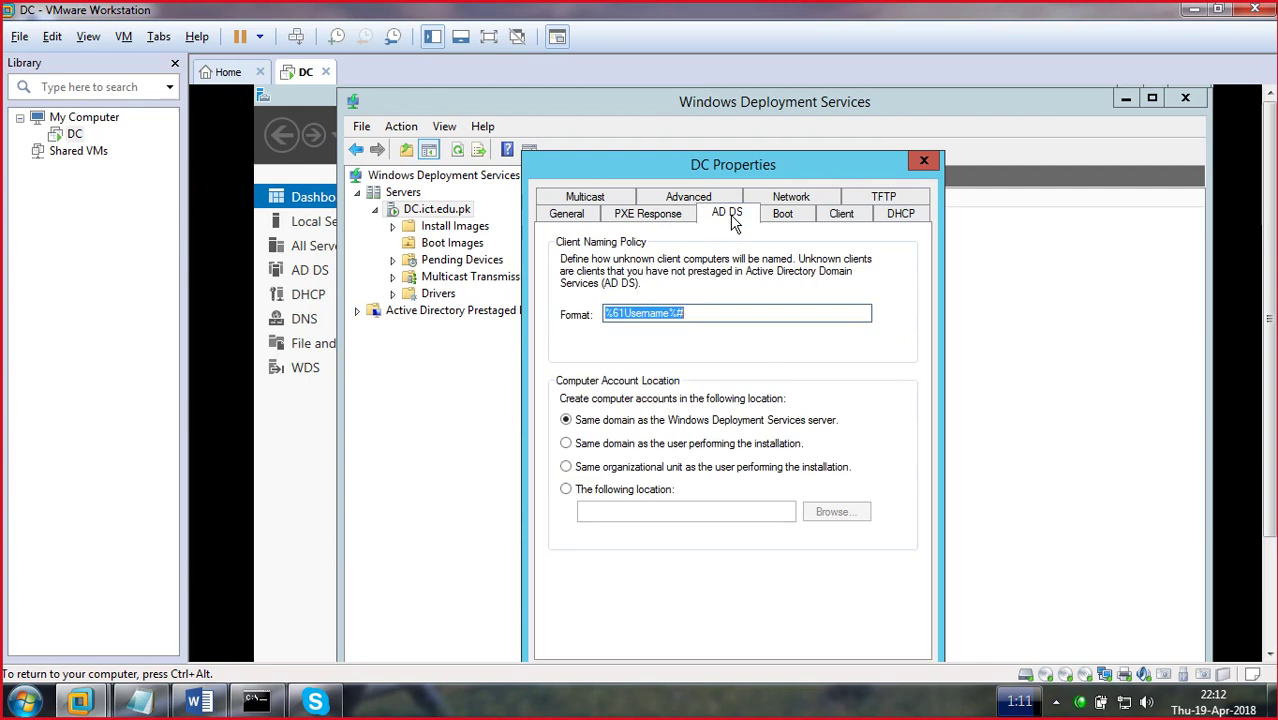
{"action": "left_click", "coordinate": [786, 216]}
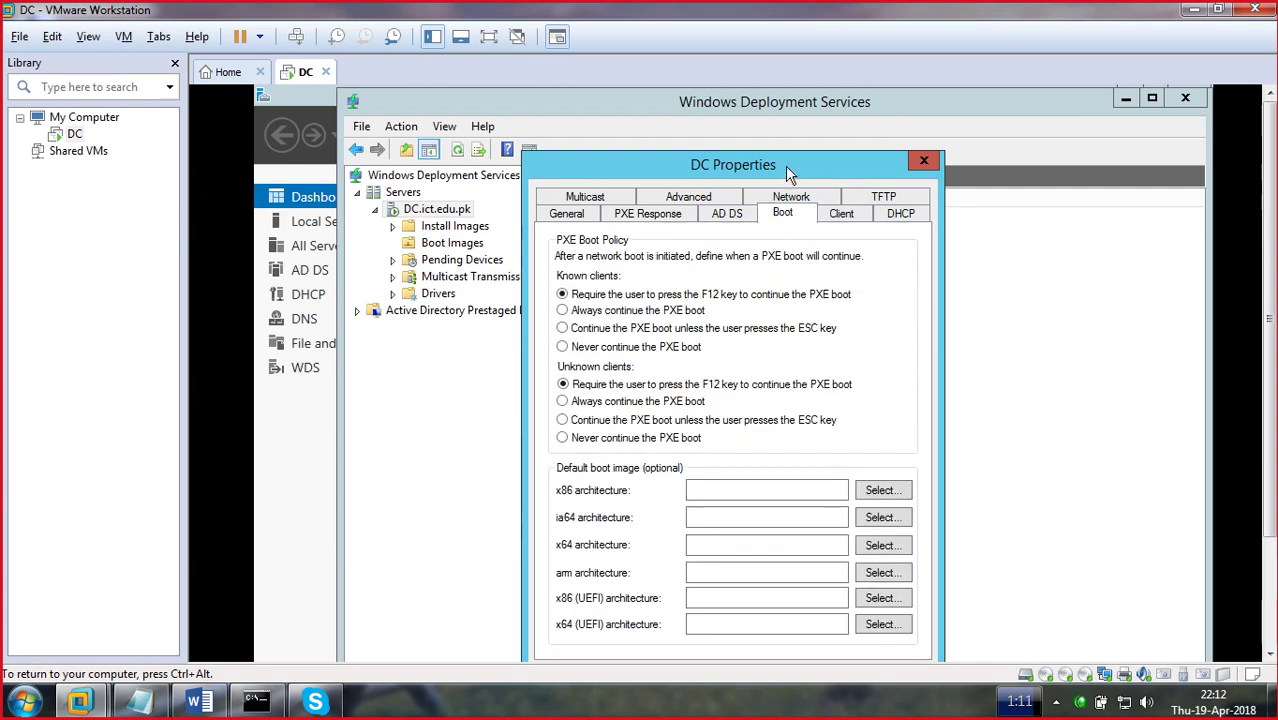
{"action": "left_click_drag", "start_coordinate": [786, 167], "coordinate": [776, 109]}
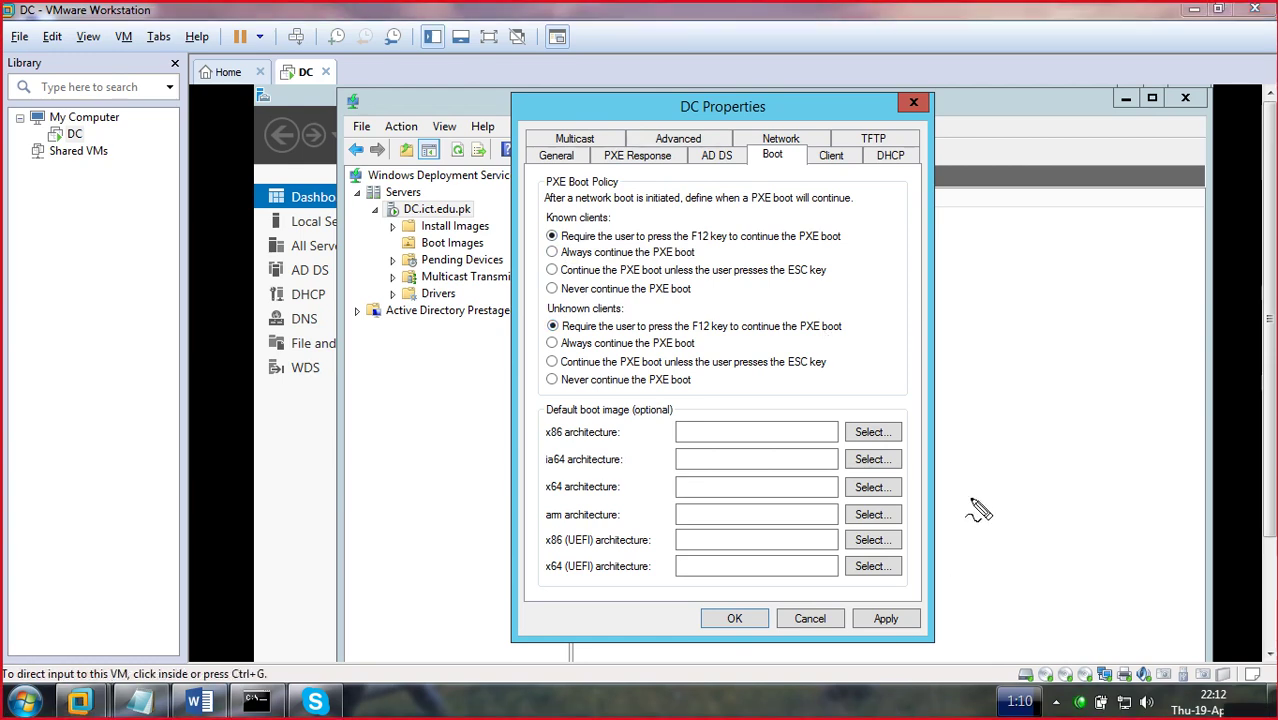
- Beside the Boot settings, sketch a server linked to a client labelled F12, underline the label, and point an arrow to the server
{"action": "mouse_move", "coordinate": [1095, 185]}
{"action": "left_mouse_down"}
{"action": "mouse_move", "coordinate": [1037, 215]}
{"action": "mouse_move", "coordinate": [1048, 340]}
{"action": "left_mouse_up"}
{"action": "mouse_move", "coordinate": [1097, 187]}
{"action": "left_mouse_down"}
{"action": "mouse_move", "coordinate": [1150, 326]}
{"action": "mouse_move", "coordinate": [1068, 341]}
{"action": "mouse_move", "coordinate": [1079, 420]}
{"action": "left_mouse_up"}
{"action": "mouse_move", "coordinate": [1154, 430]}
{"action": "left_mouse_down"}
{"action": "mouse_move", "coordinate": [990, 458]}
{"action": "mouse_move", "coordinate": [980, 542]}
{"action": "left_mouse_up"}
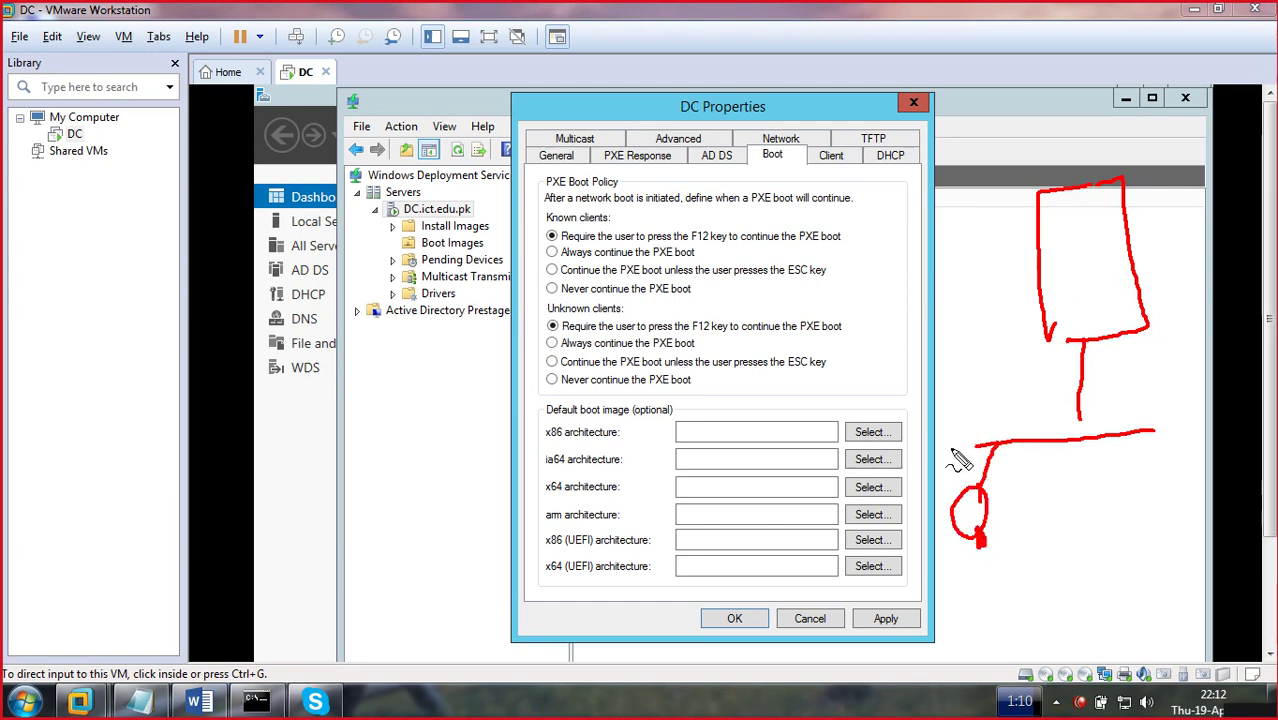
{"action": "mouse_move", "coordinate": [1025, 494]}
{"action": "left_mouse_down"}
{"action": "mouse_move", "coordinate": [1003, 502]}
{"action": "mouse_move", "coordinate": [1003, 528]}
{"action": "mouse_move", "coordinate": [1018, 513]}
{"action": "mouse_move", "coordinate": [1031, 520]}
{"action": "mouse_move", "coordinate": [1046, 492]}
{"action": "mouse_move", "coordinate": [1044, 522]}
{"action": "left_mouse_up"}
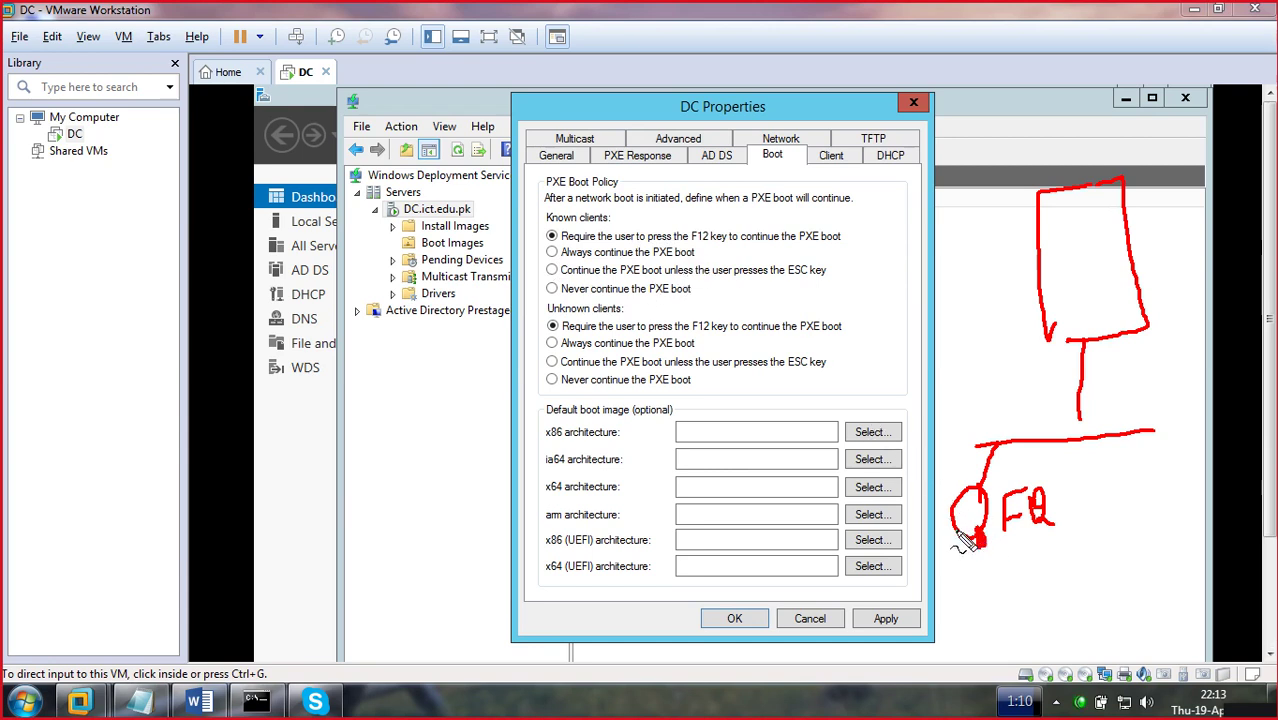
{"action": "mouse_move", "coordinate": [957, 530]}
{"action": "left_mouse_down"}
{"action": "mouse_move", "coordinate": [1015, 348]}
{"action": "mouse_move", "coordinate": [999, 338]}
{"action": "mouse_move", "coordinate": [1015, 345]}
{"action": "left_mouse_up"}
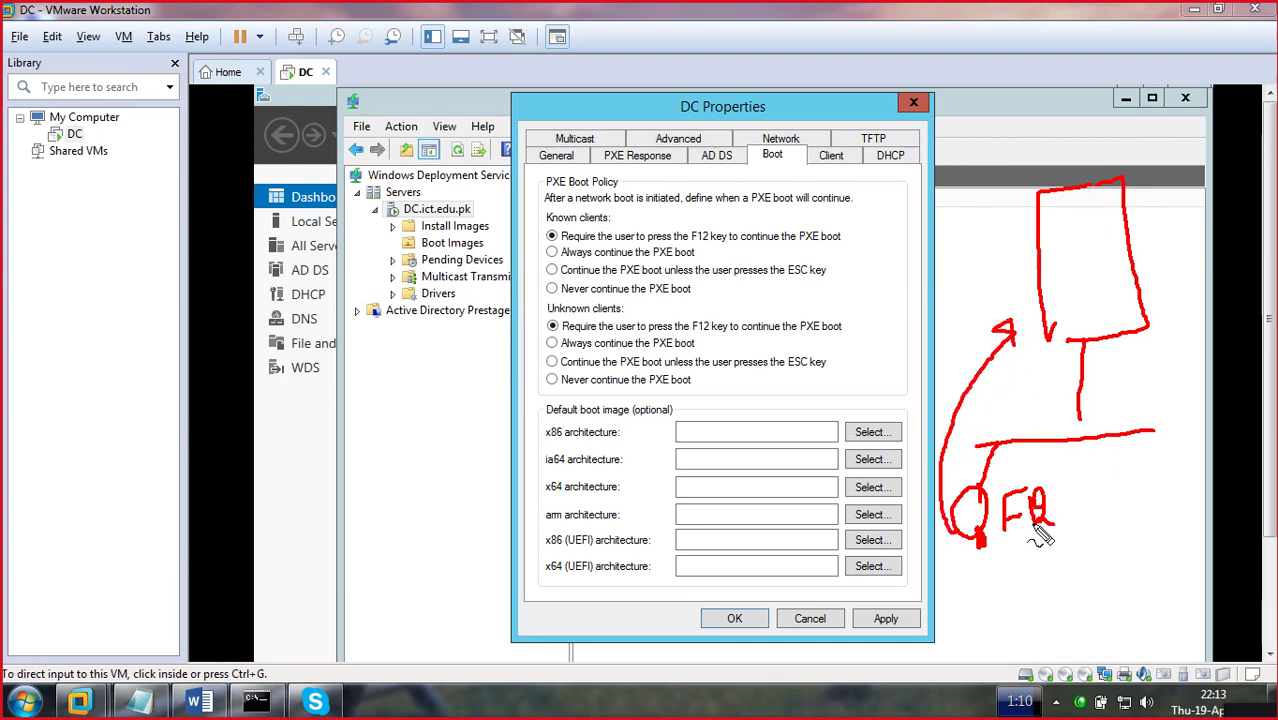
{"action": "left_click_drag", "start_coordinate": [1006, 546], "coordinate": [1055, 528]}
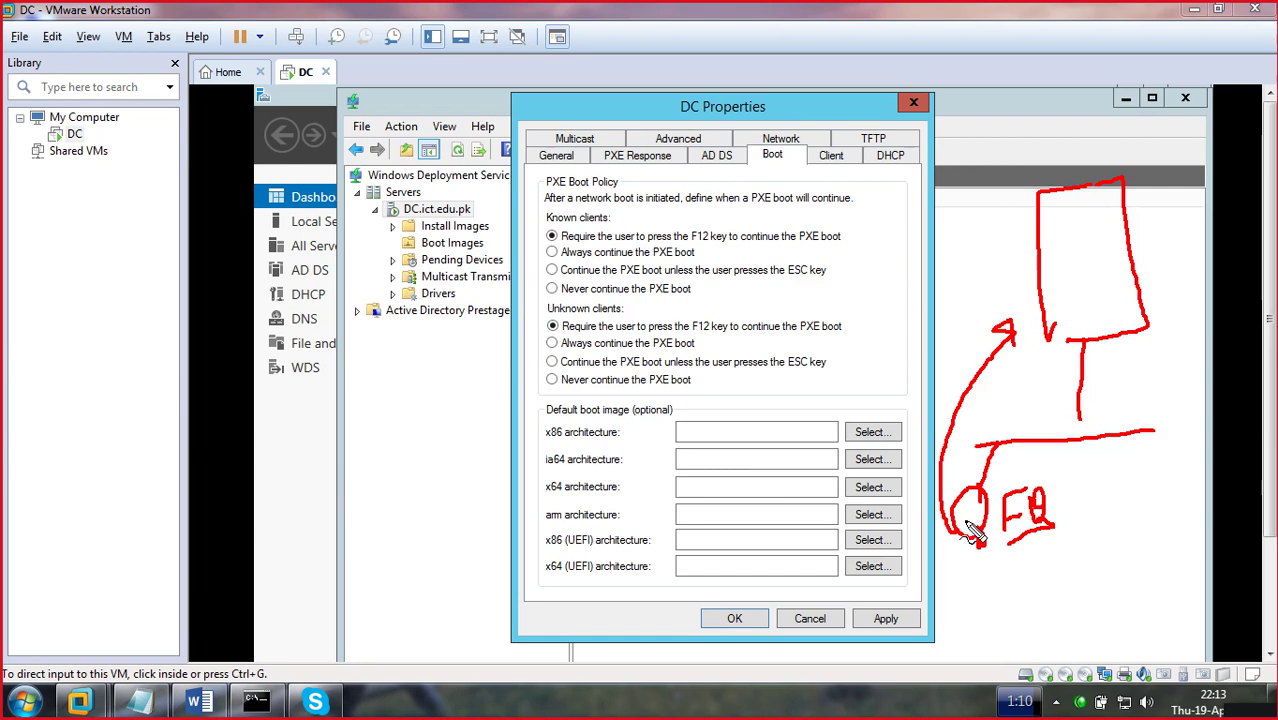
- Underline the ESC key option, tick the known clients and Always continue settings, sketch a client beside them, and clear the drawing
{"action": "left_click_drag", "start_coordinate": [776, 279], "coordinate": [826, 277]}
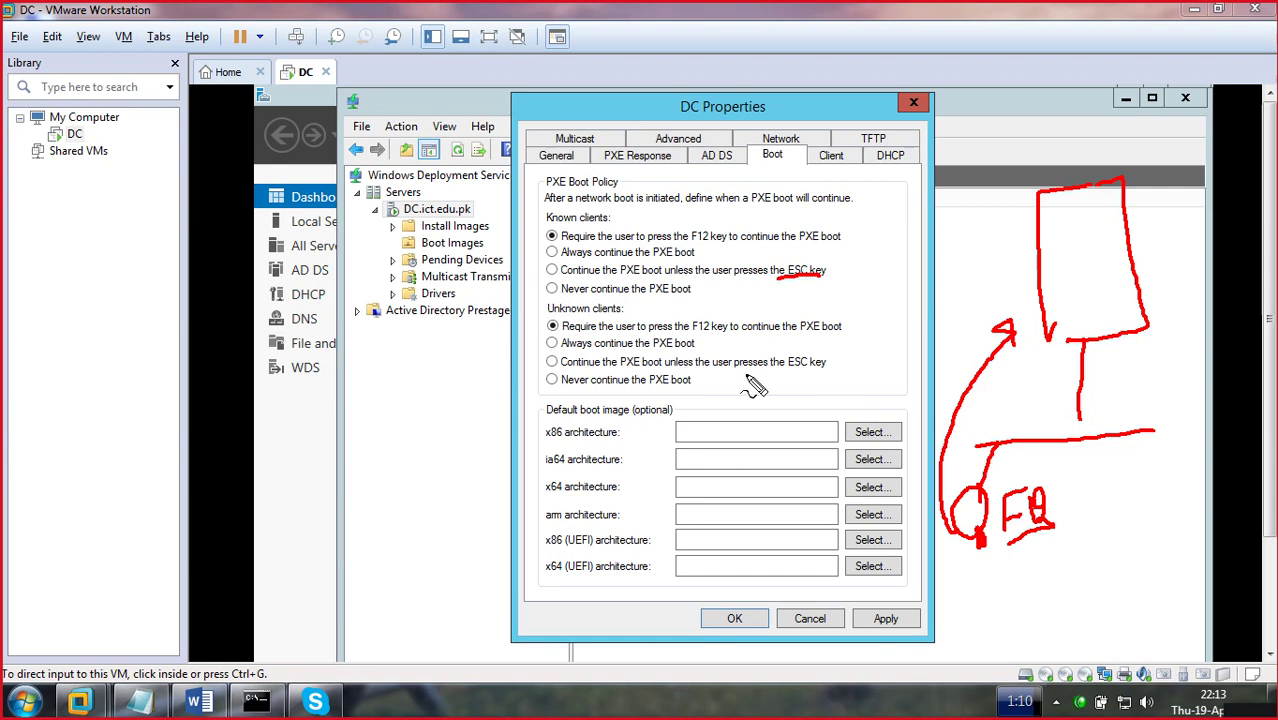
{"action": "left_click_drag", "start_coordinate": [603, 217], "coordinate": [640, 208]}
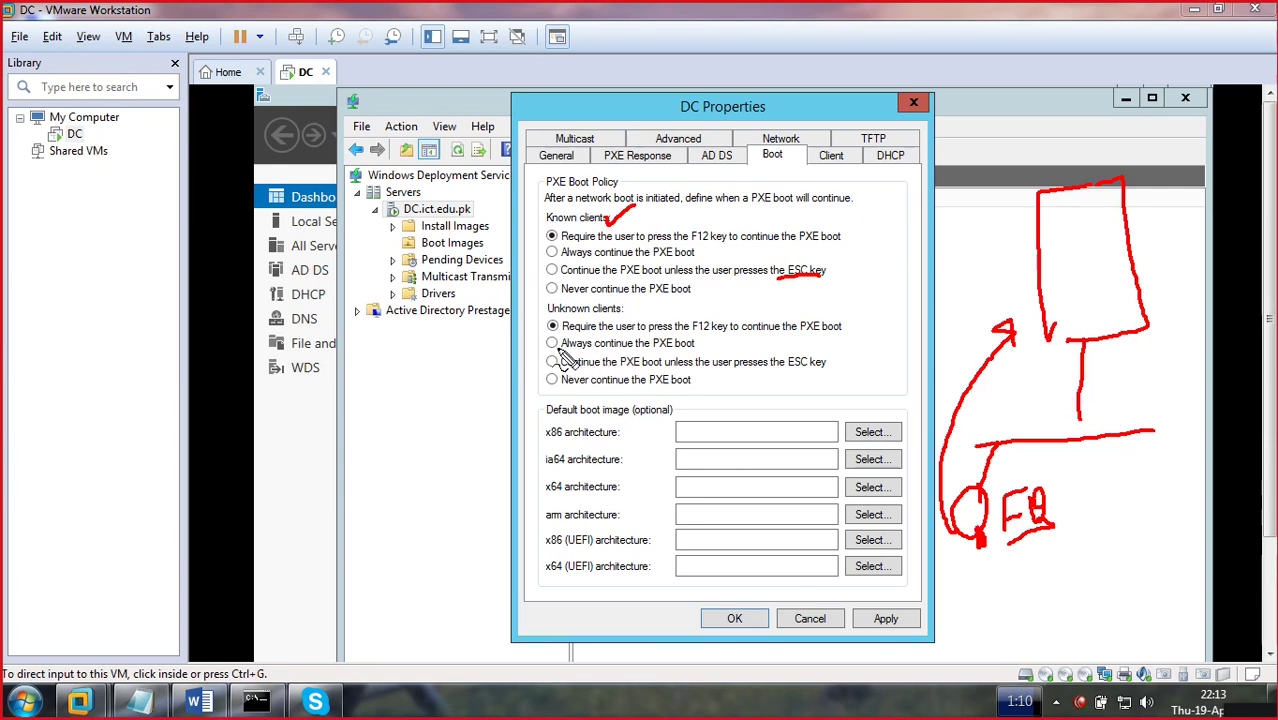
{"action": "left_click_drag", "start_coordinate": [531, 341], "coordinate": [556, 337]}
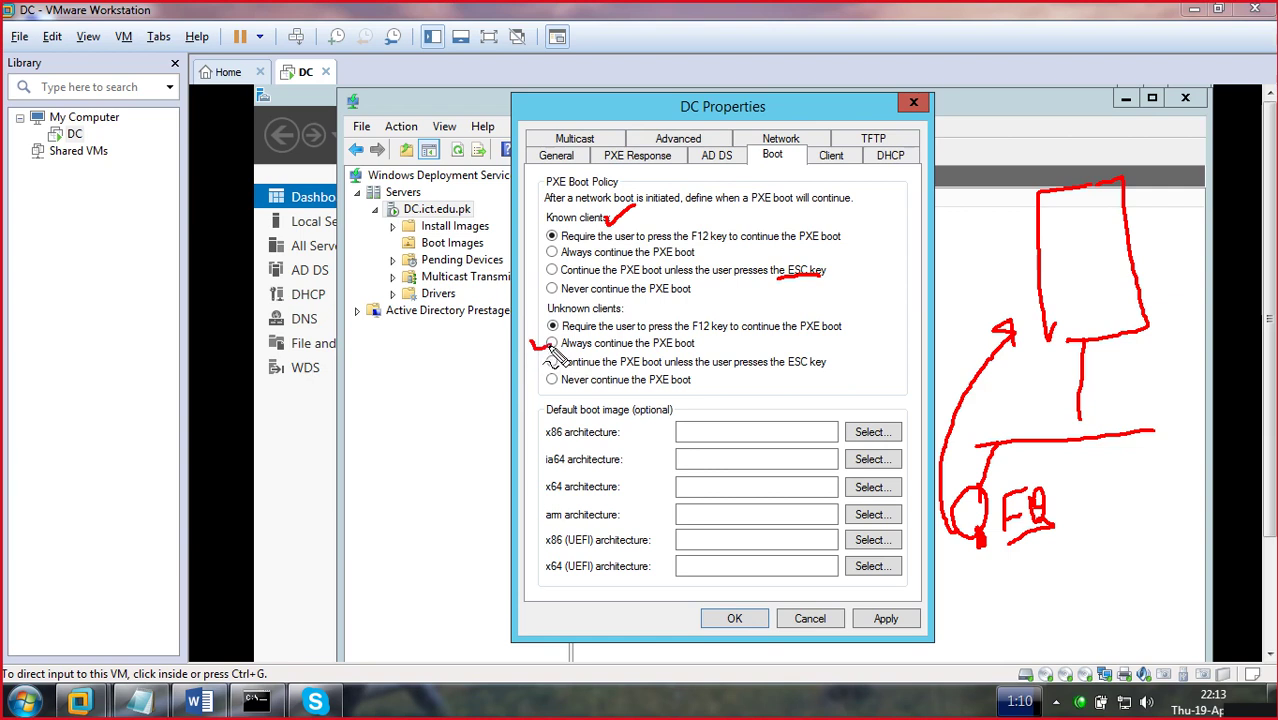
{"action": "mouse_move", "coordinate": [446, 388]}
{"action": "left_mouse_down"}
{"action": "mouse_move", "coordinate": [393, 386]}
{"action": "mouse_move", "coordinate": [428, 420]}
{"action": "mouse_move", "coordinate": [456, 384]}
{"action": "mouse_move", "coordinate": [447, 438]}
{"action": "left_mouse_up"}
{"action": "left_click_drag", "start_coordinate": [466, 349], "coordinate": [467, 360]}
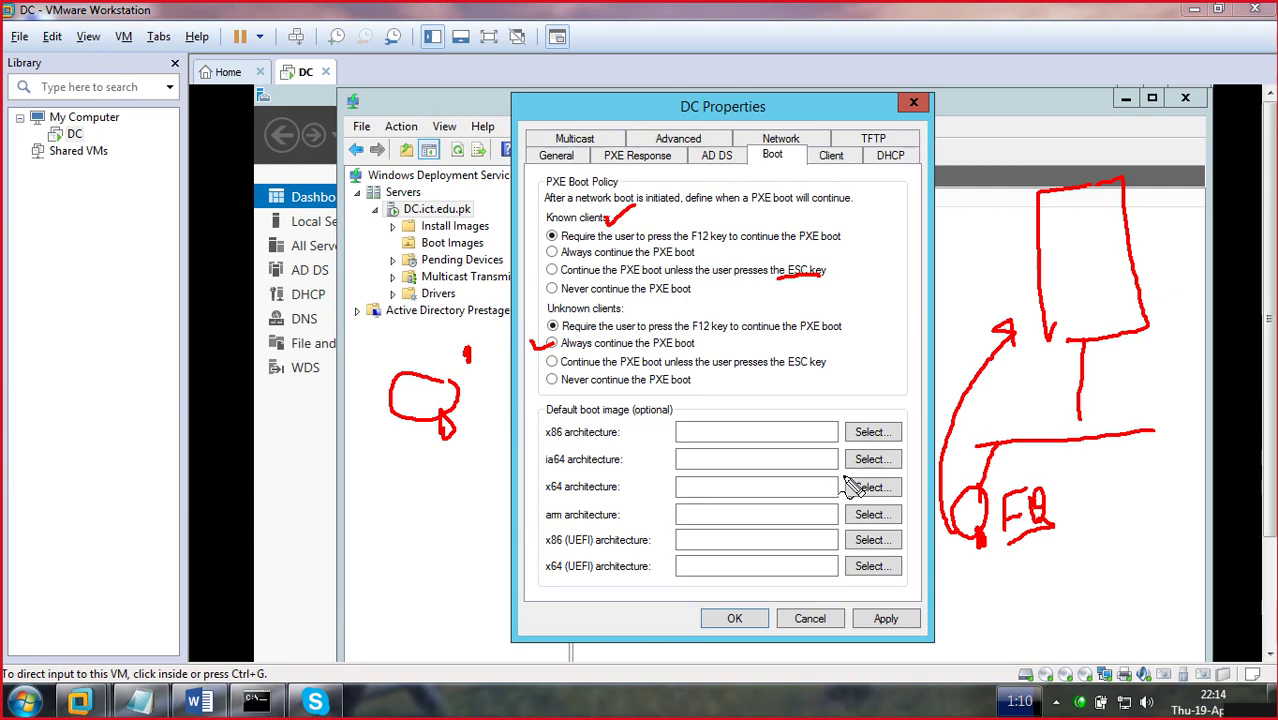
{"action": "key", "text": "Escape"}
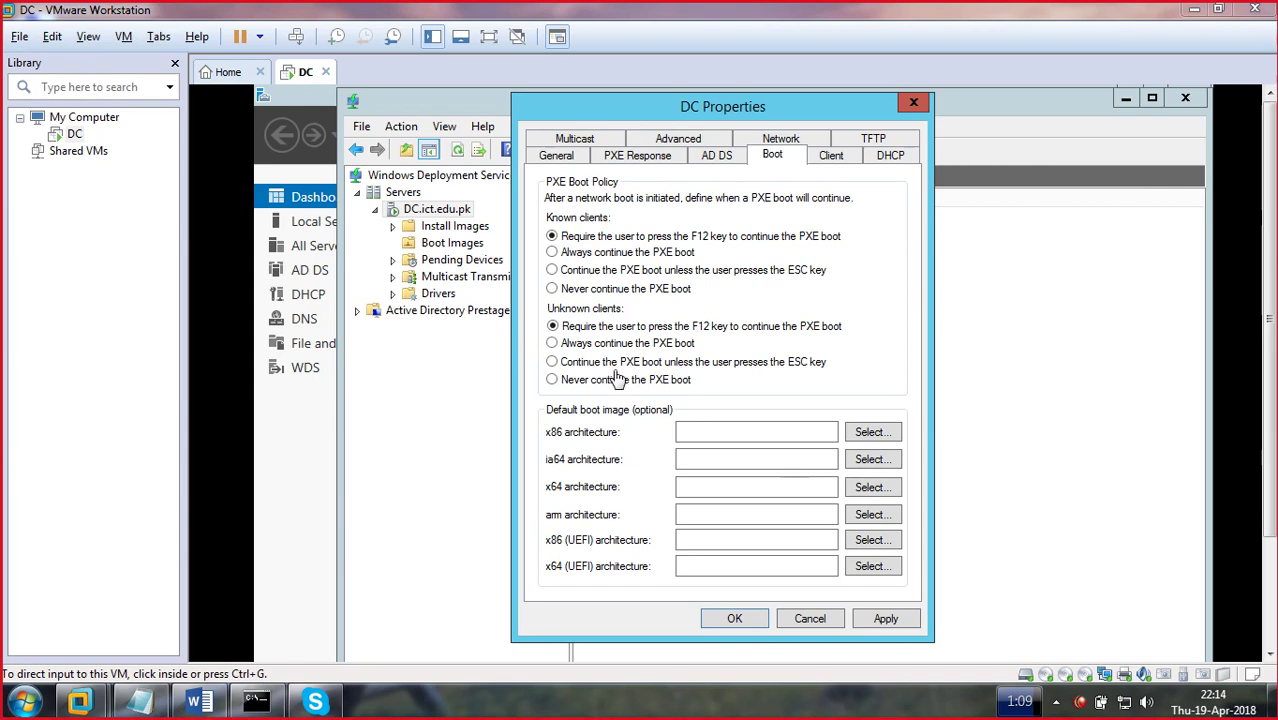
- Try the Always continue the PXE boot option for unknown clients, review the Client through Multicast settings, and close the properties without applying
{"action": "left_click", "coordinate": [551, 345]}
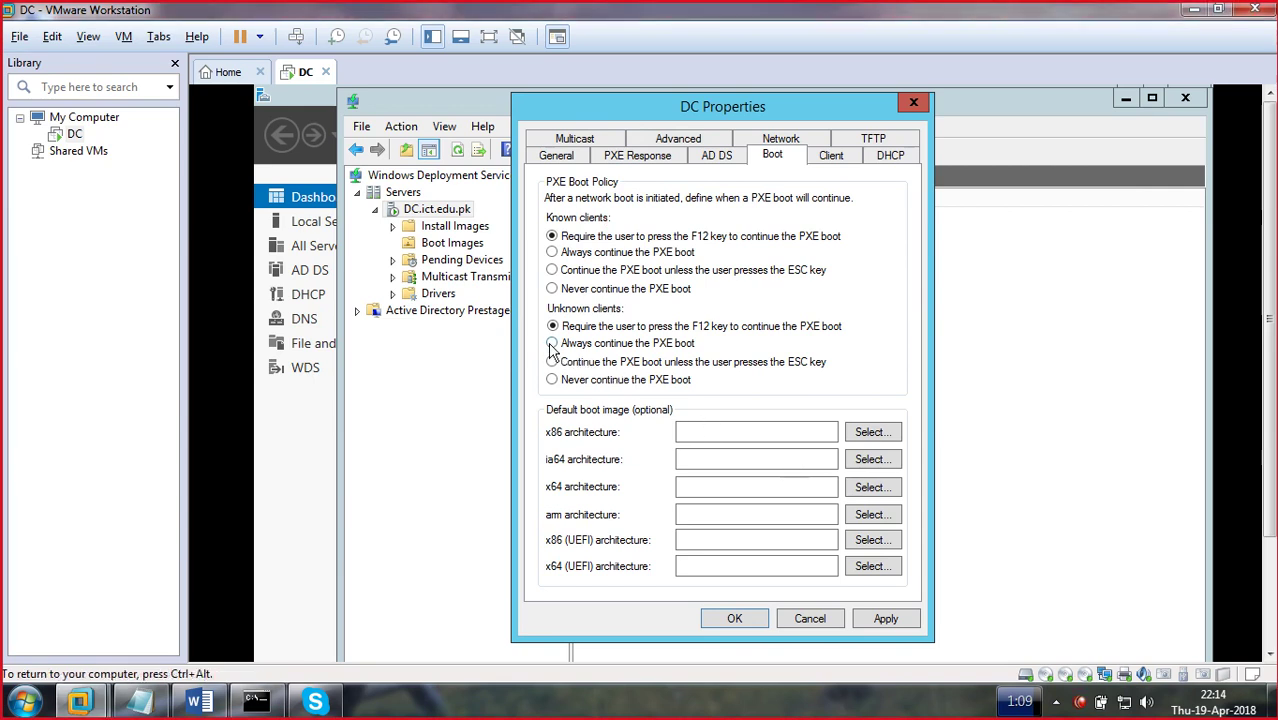
{"action": "left_click", "coordinate": [553, 344]}
{"action": "left_click", "coordinate": [828, 160]}
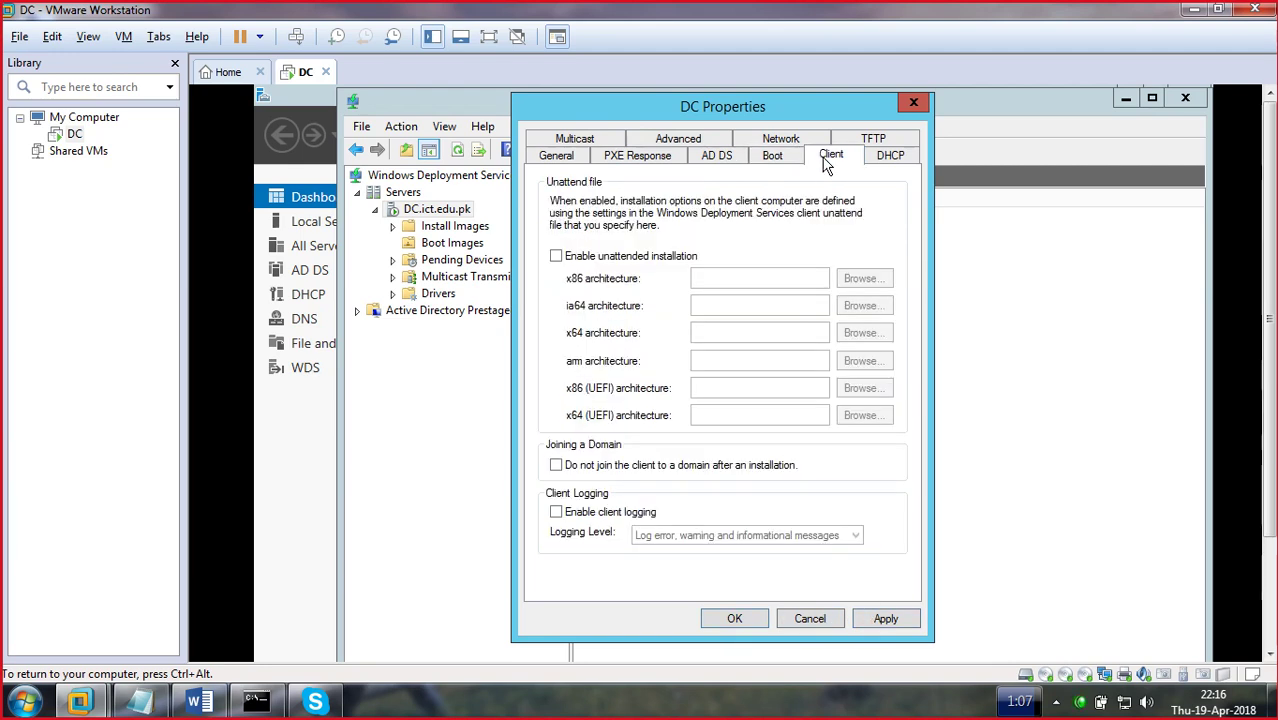
{"action": "left_click", "coordinate": [885, 160]}
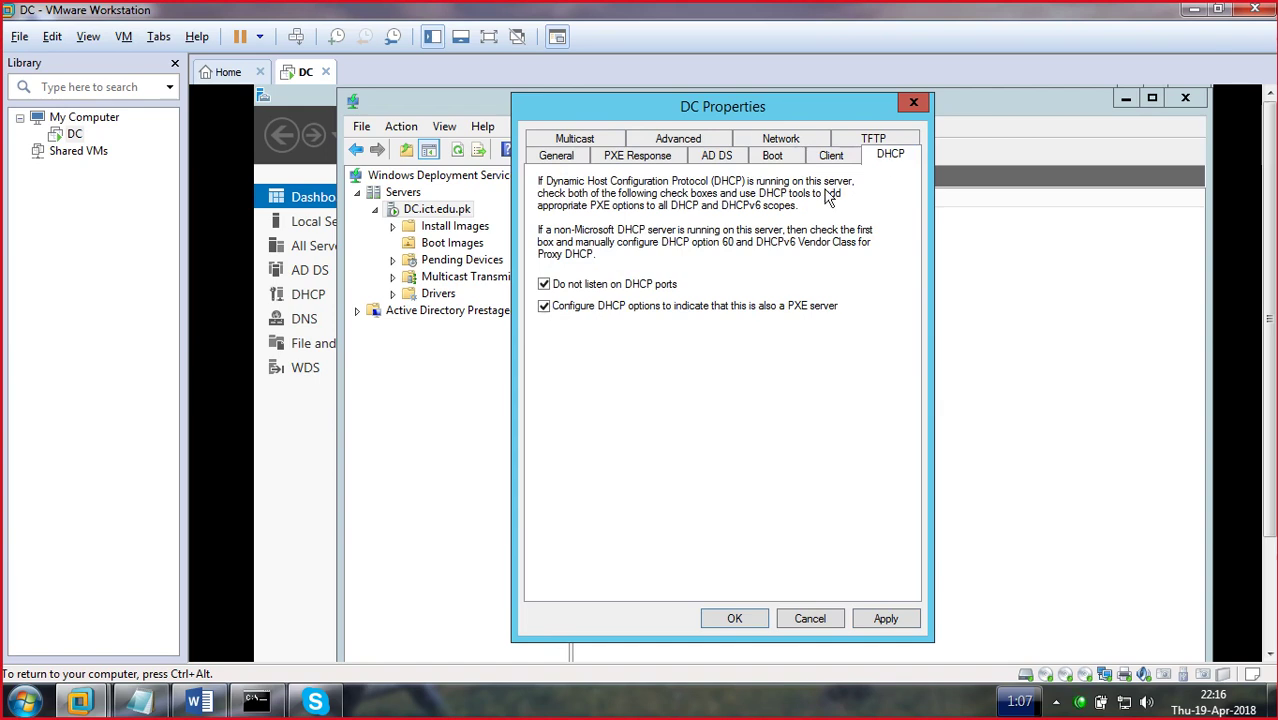
{"action": "left_click", "coordinate": [869, 141]}
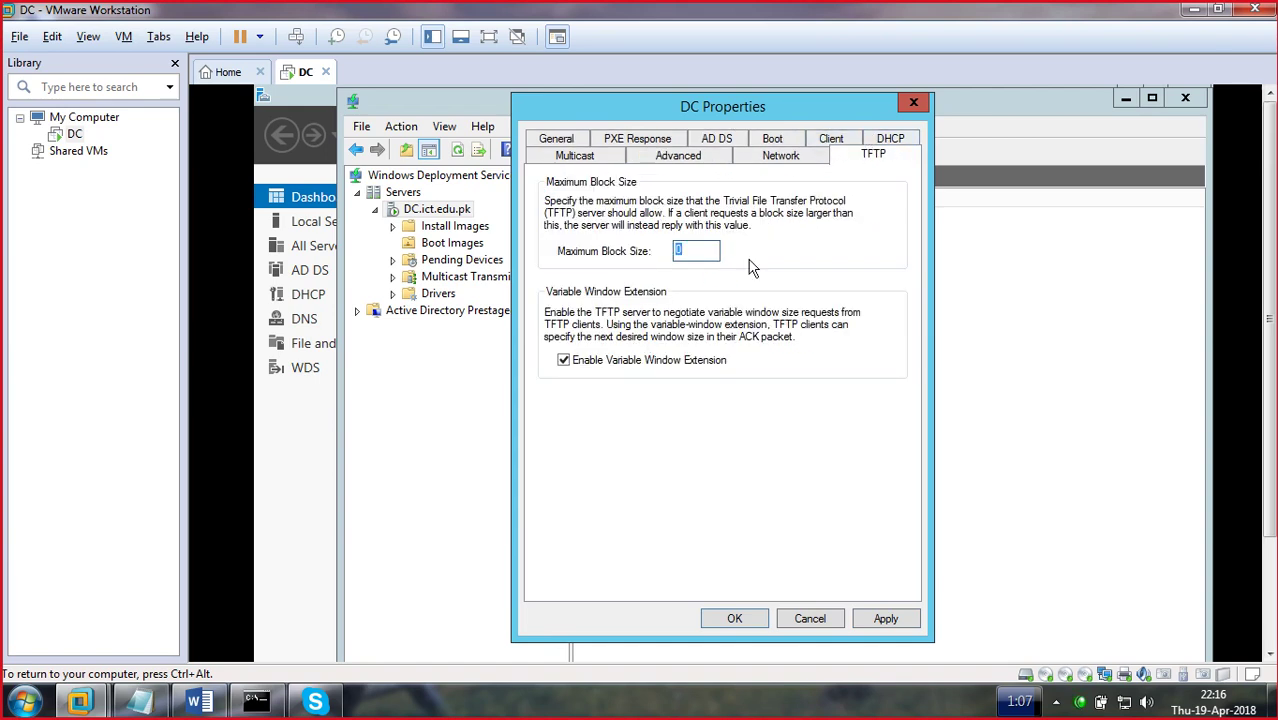
{"action": "left_click", "coordinate": [795, 162]}
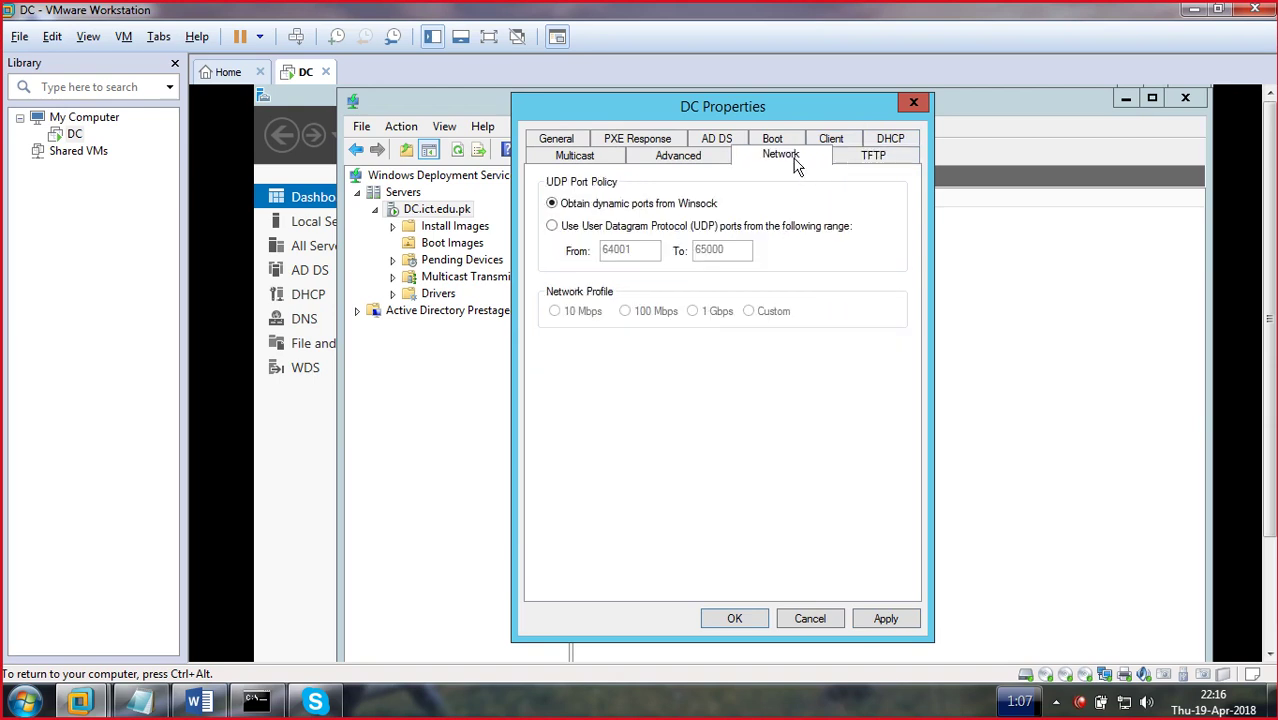
{"action": "left_click", "coordinate": [700, 157]}
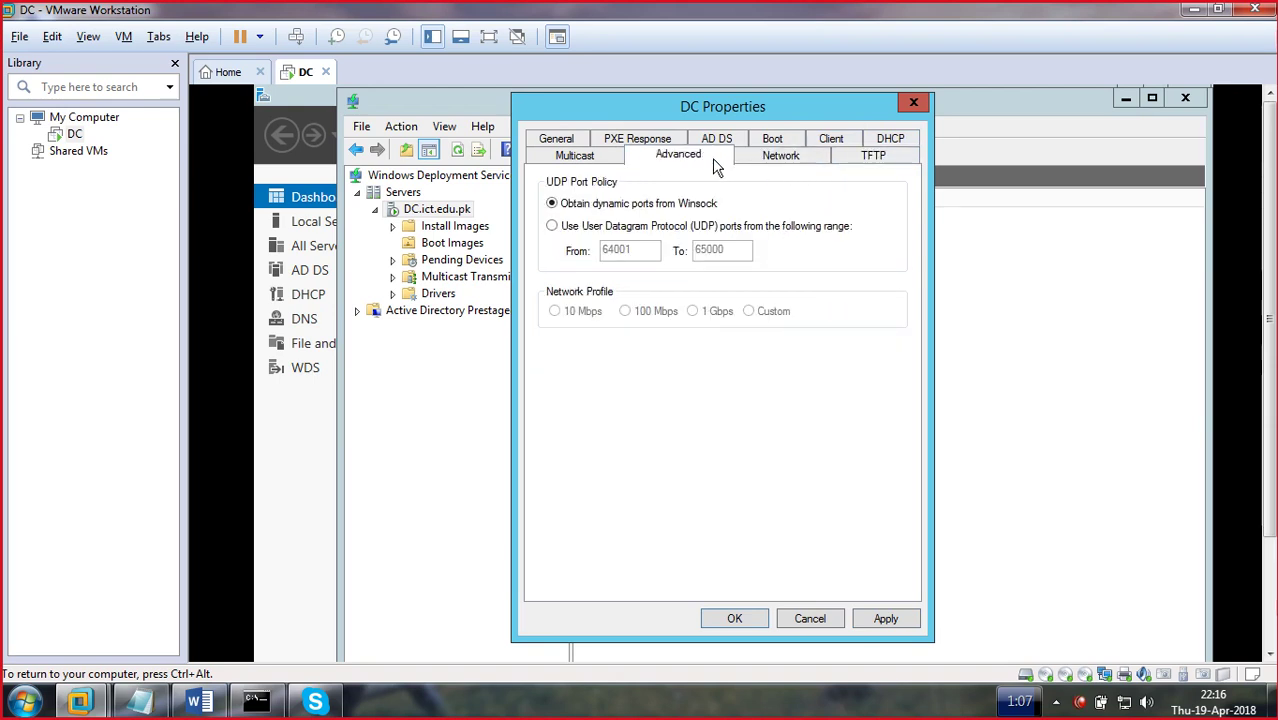
{"action": "left_click", "coordinate": [566, 160]}
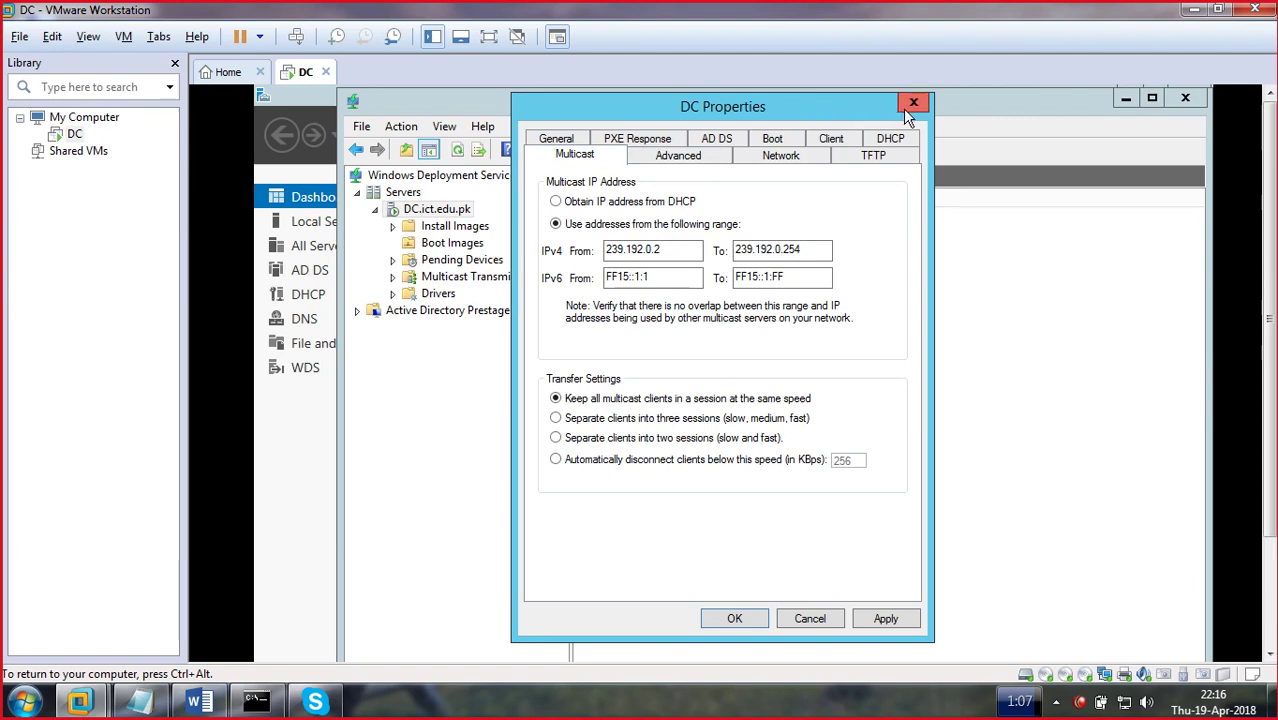
{"action": "left_click", "coordinate": [912, 104]}
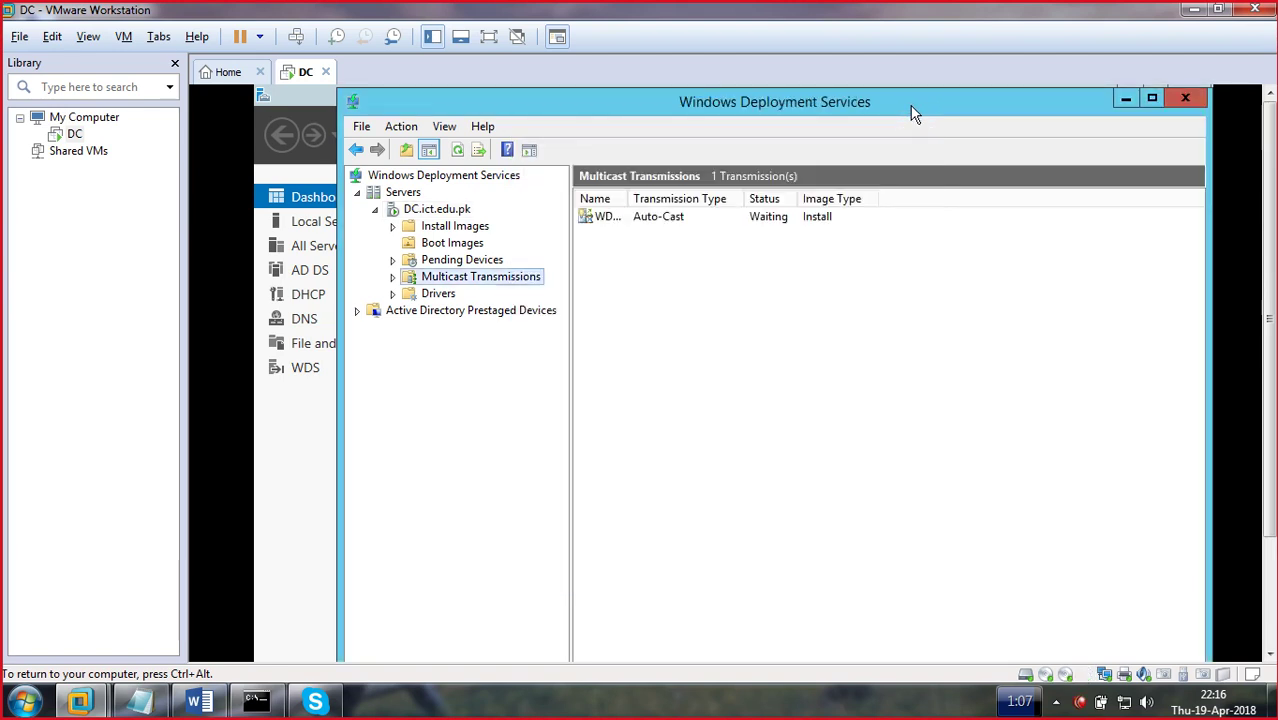
- Minimize the server's windows and start a custom Workstation 11.0 virtual machine without an operating system, with Microsoft Windows, version Windows 7, as guest
{"action": "left_click", "coordinate": [1125, 102]}
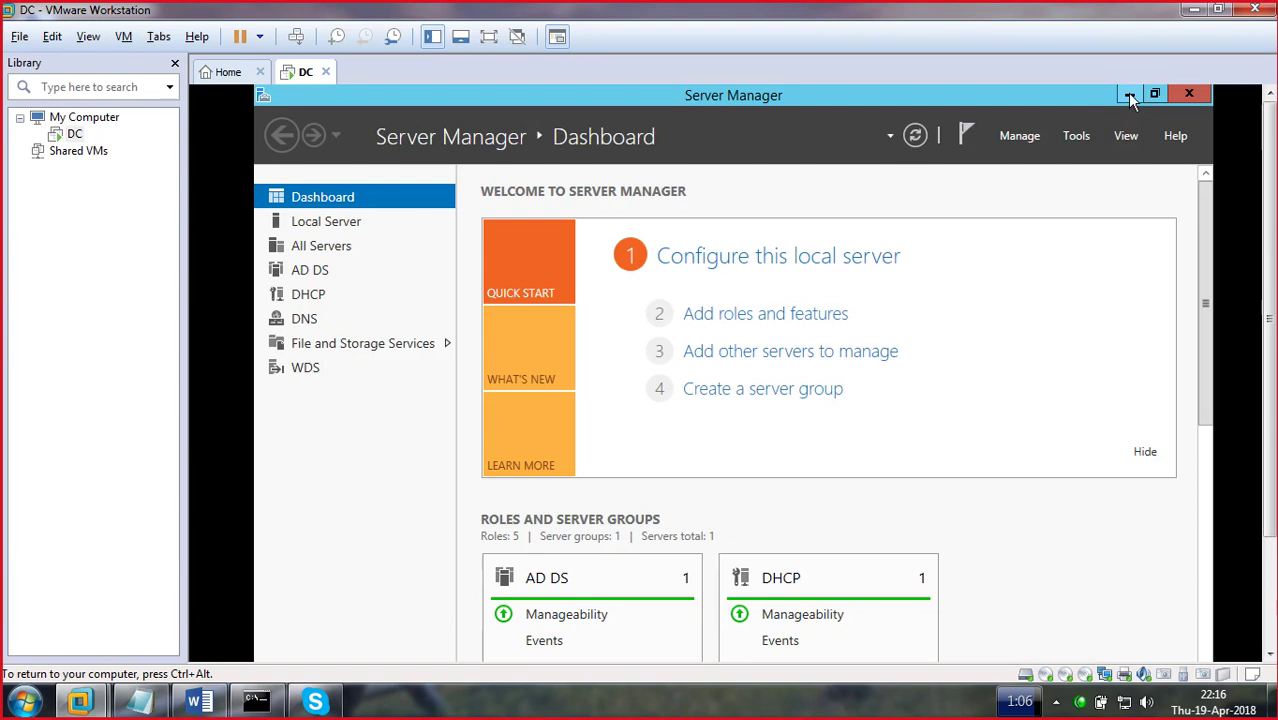
{"action": "left_click", "coordinate": [1128, 95]}
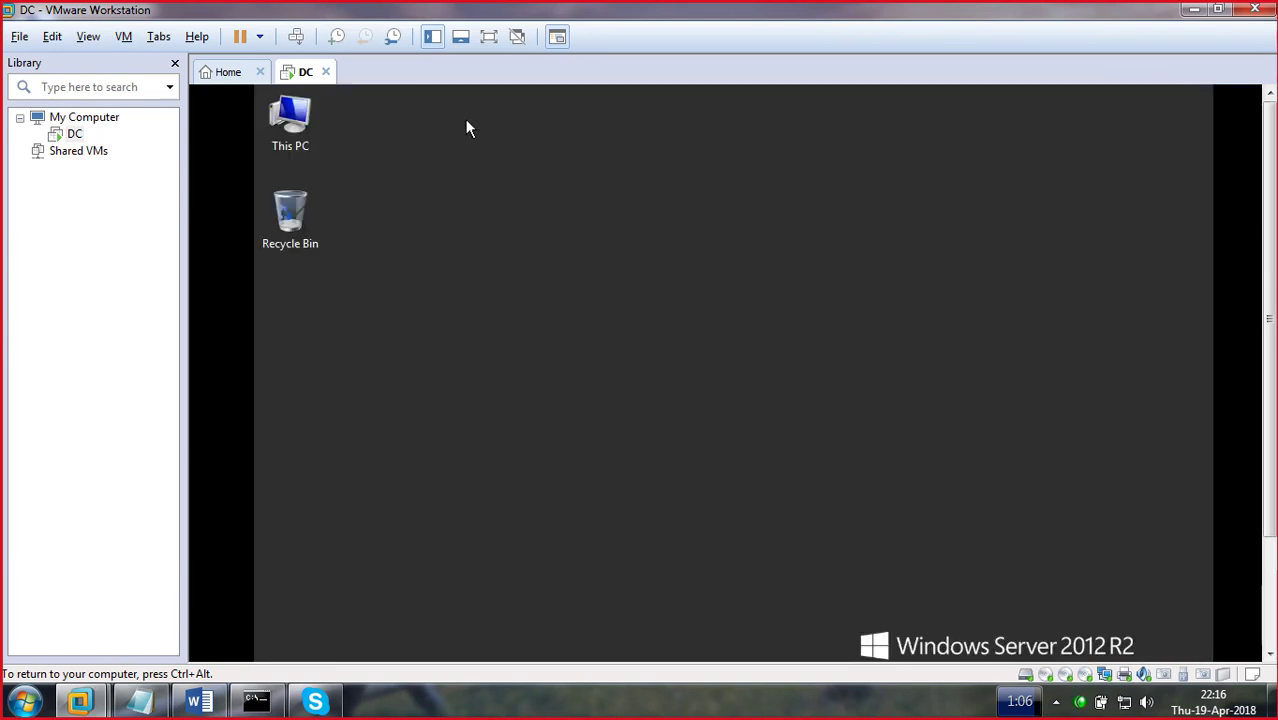
{"action": "left_click", "coordinate": [244, 77]}
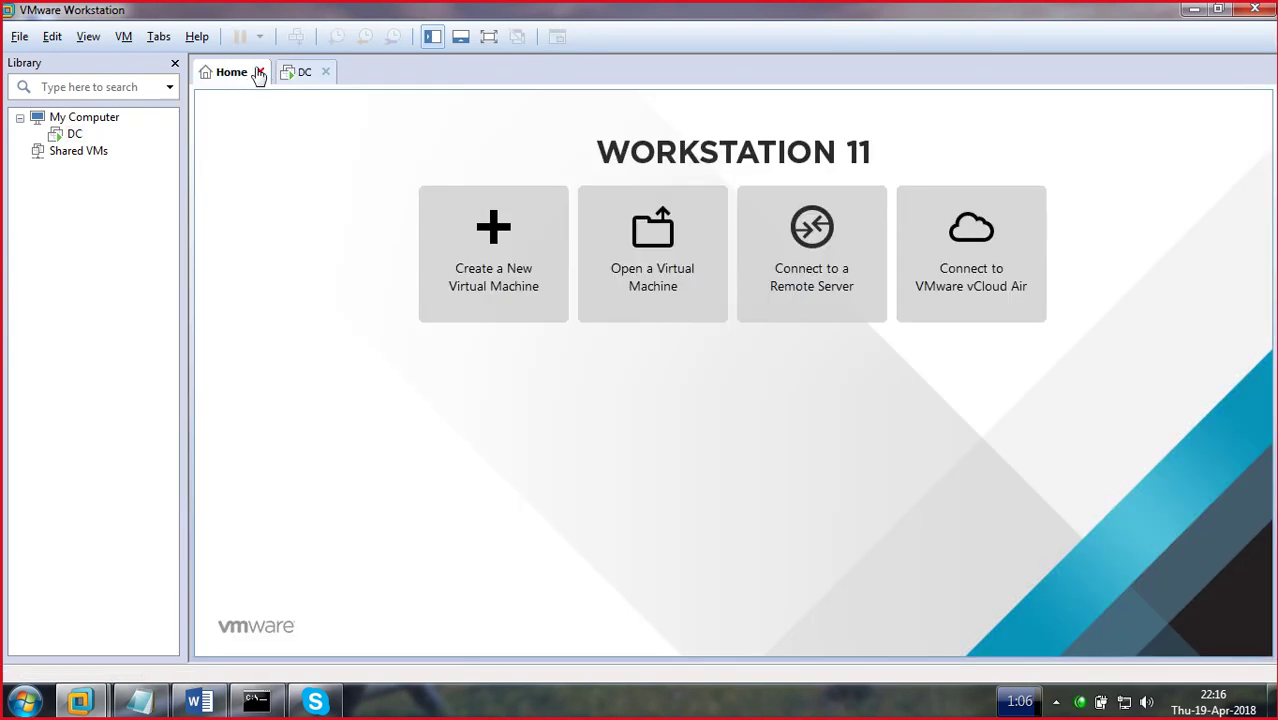
{"action": "left_click", "coordinate": [488, 244]}
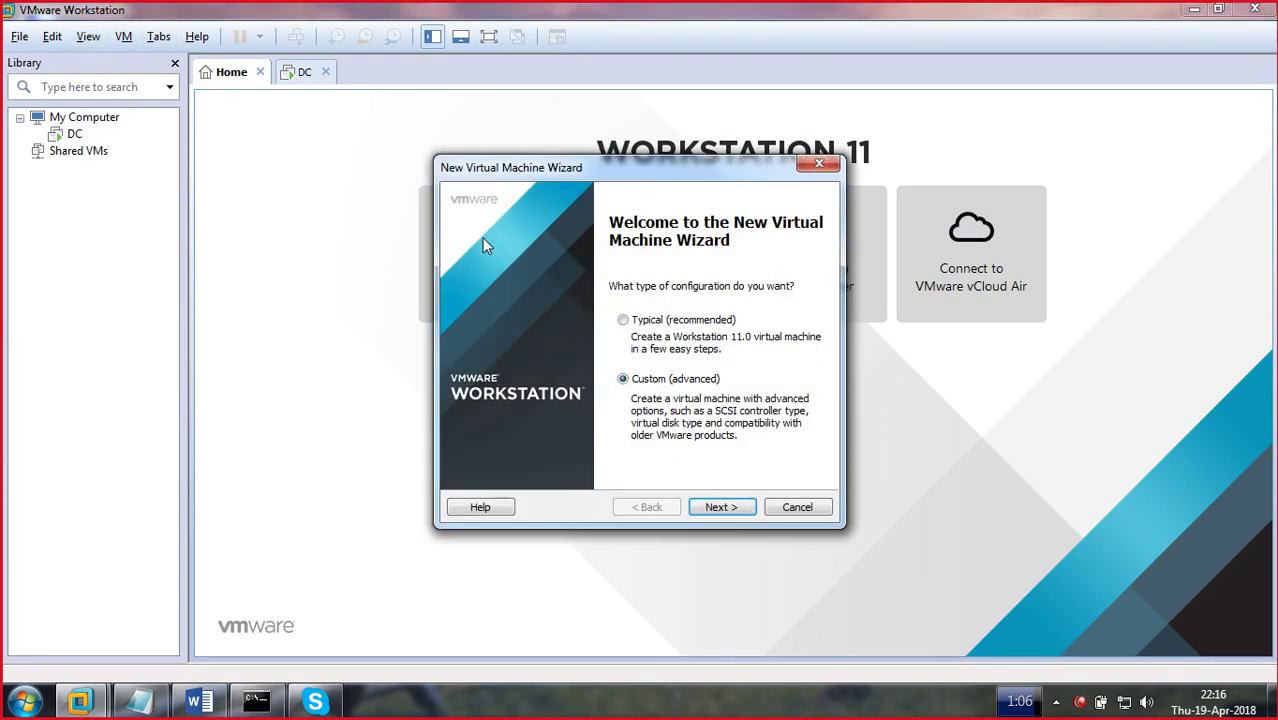
{"action": "left_click", "coordinate": [733, 513]}
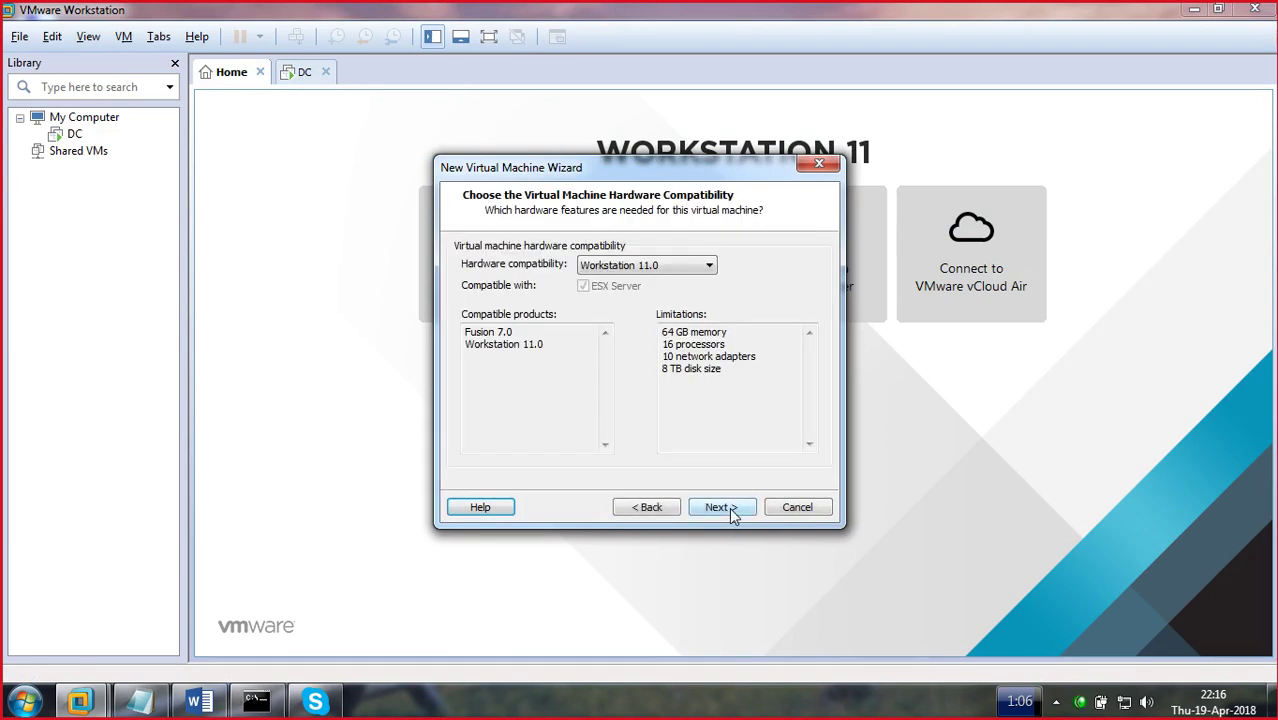
{"action": "left_click", "coordinate": [733, 513]}
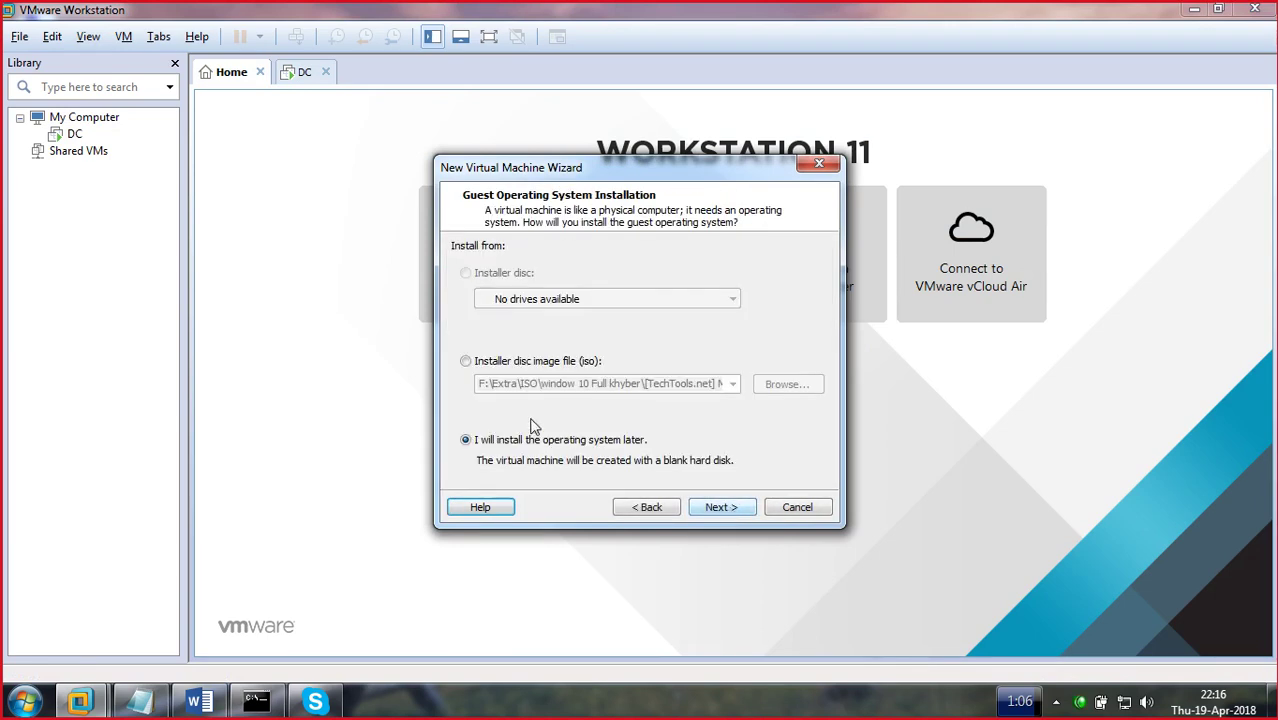
{"action": "left_click", "coordinate": [722, 508]}
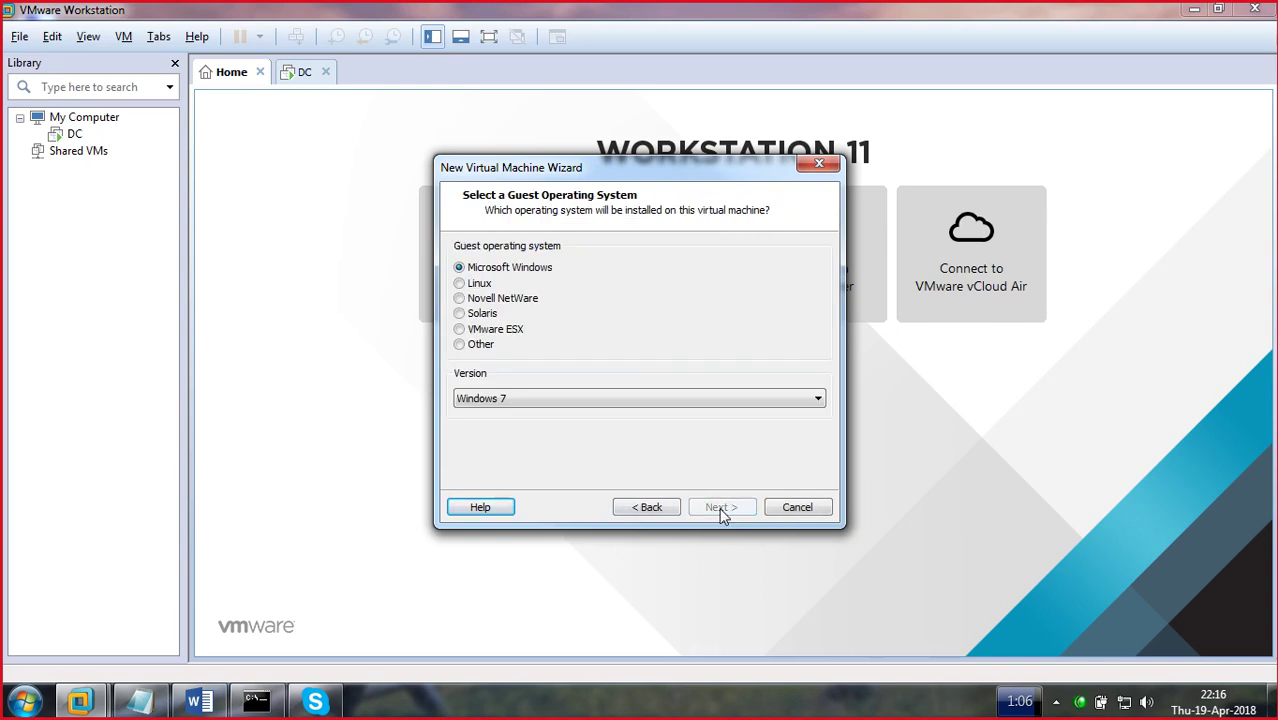
{"action": "left_click", "coordinate": [720, 508]}
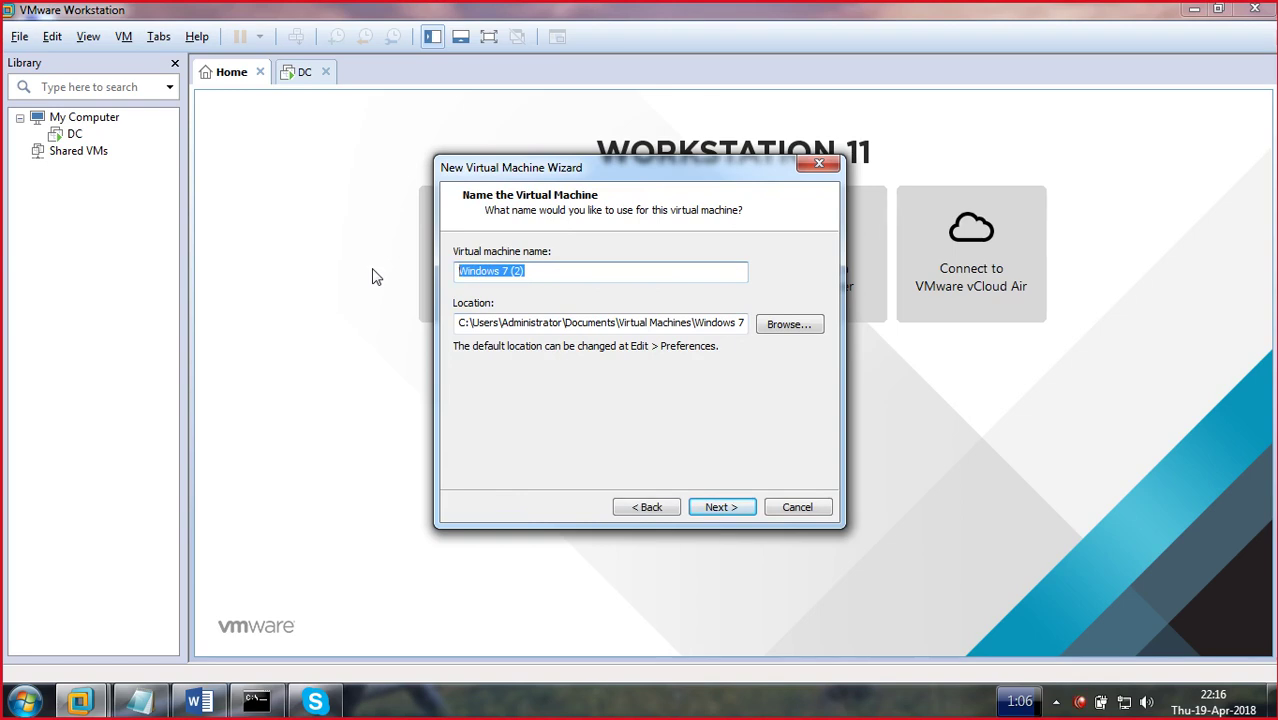
- Name the virtual machine WDS (WIN10), set its location to the D: drive, and continue with that location
{"action": "type", "text": "WDS (WI"}
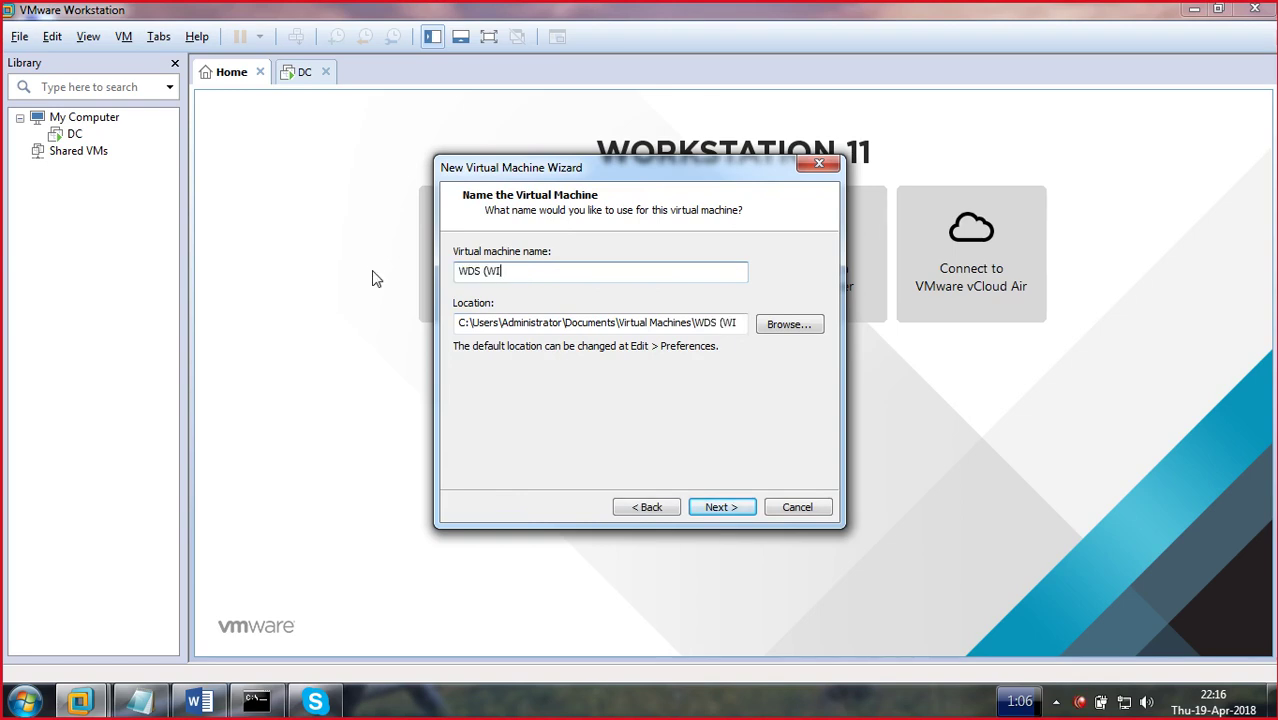
{"action": "type", "text": "N10"}
{"action": "left_click", "coordinate": [777, 324]}
{"action": "left_click_drag", "start_coordinate": [765, 330], "coordinate": [760, 402]}
{"action": "left_click", "coordinate": [578, 386]}
{"action": "scroll", "coordinate": [594, 365], "scroll_direction": "up", "scroll_amount": 1}
{"action": "left_click", "coordinate": [594, 400]}
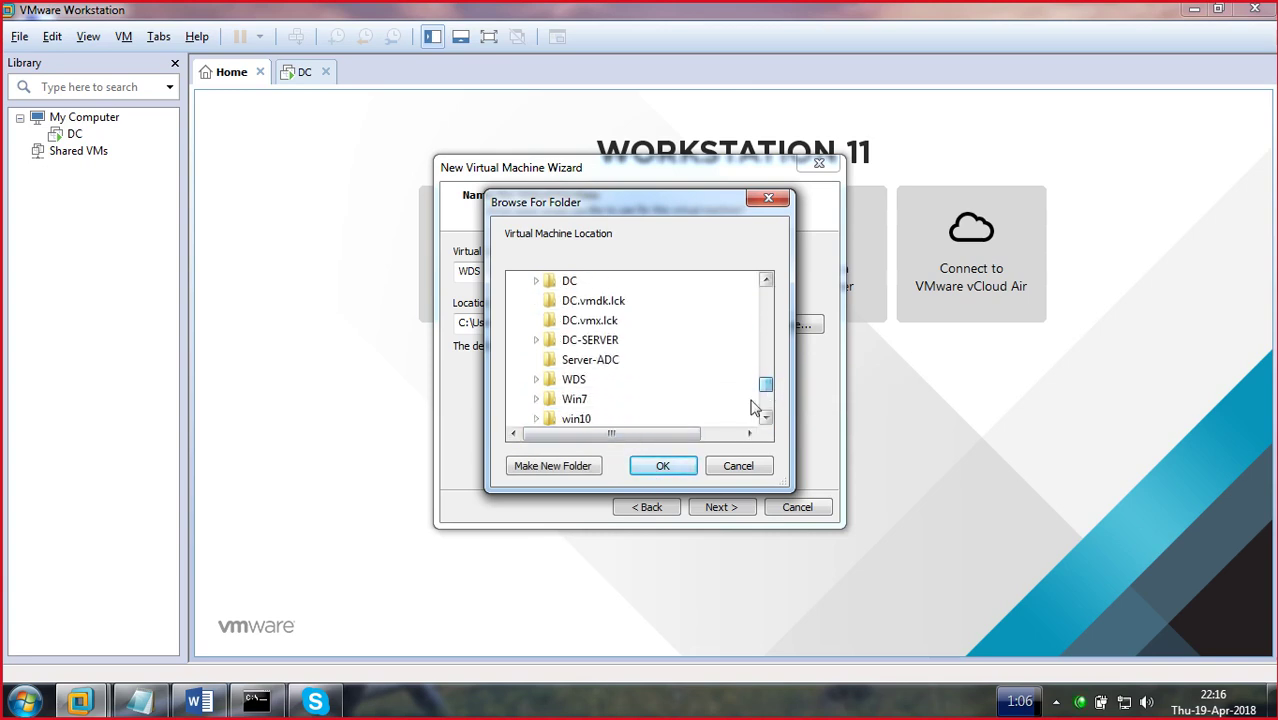
{"action": "left_click", "coordinate": [662, 465]}
{"action": "left_click", "coordinate": [717, 507]}
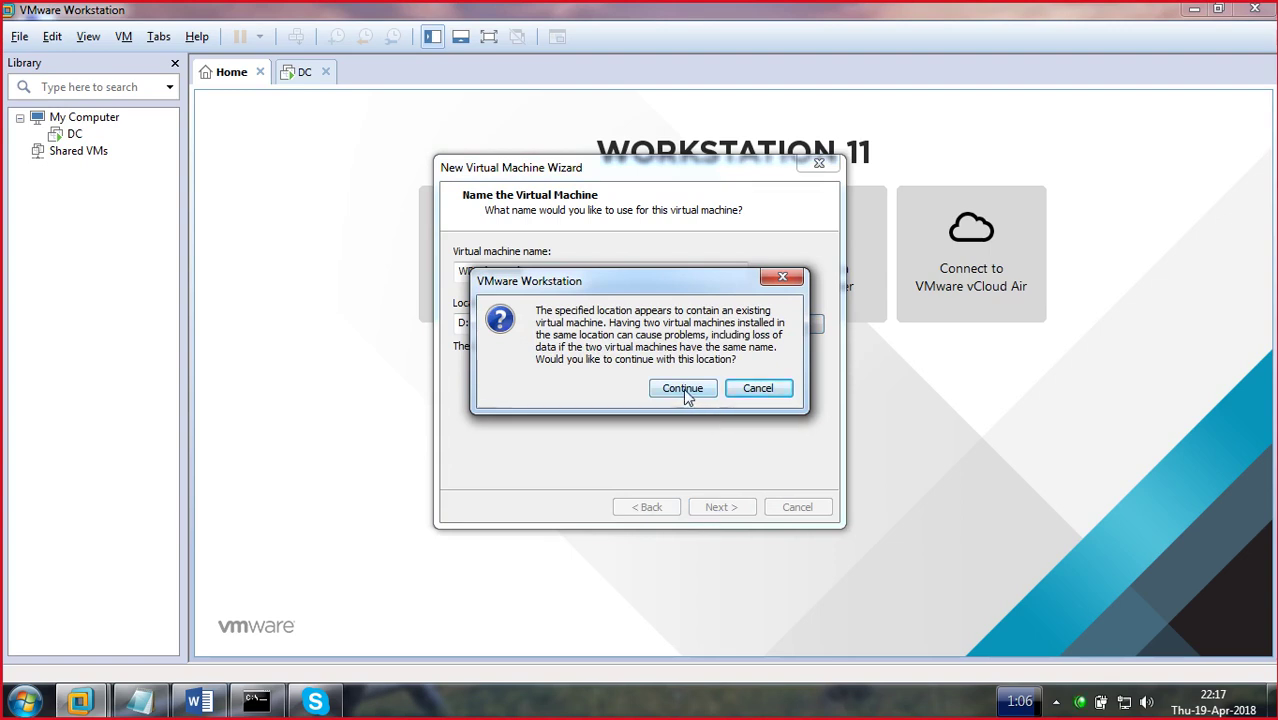
{"action": "left_click", "coordinate": [681, 390]}
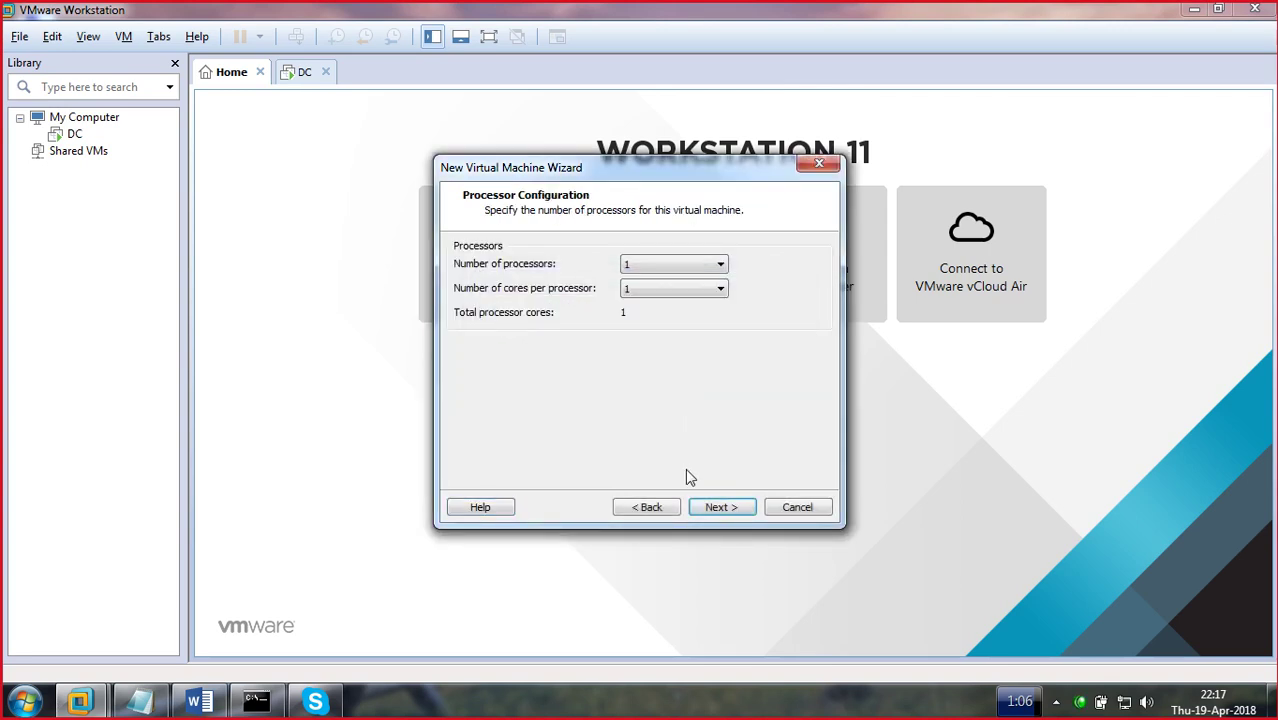
- Keep one processor with one core and the proposed memory, and set the network connection to bridged networking
{"action": "left_click", "coordinate": [712, 510]}
{"action": "left_click", "coordinate": [712, 510]}
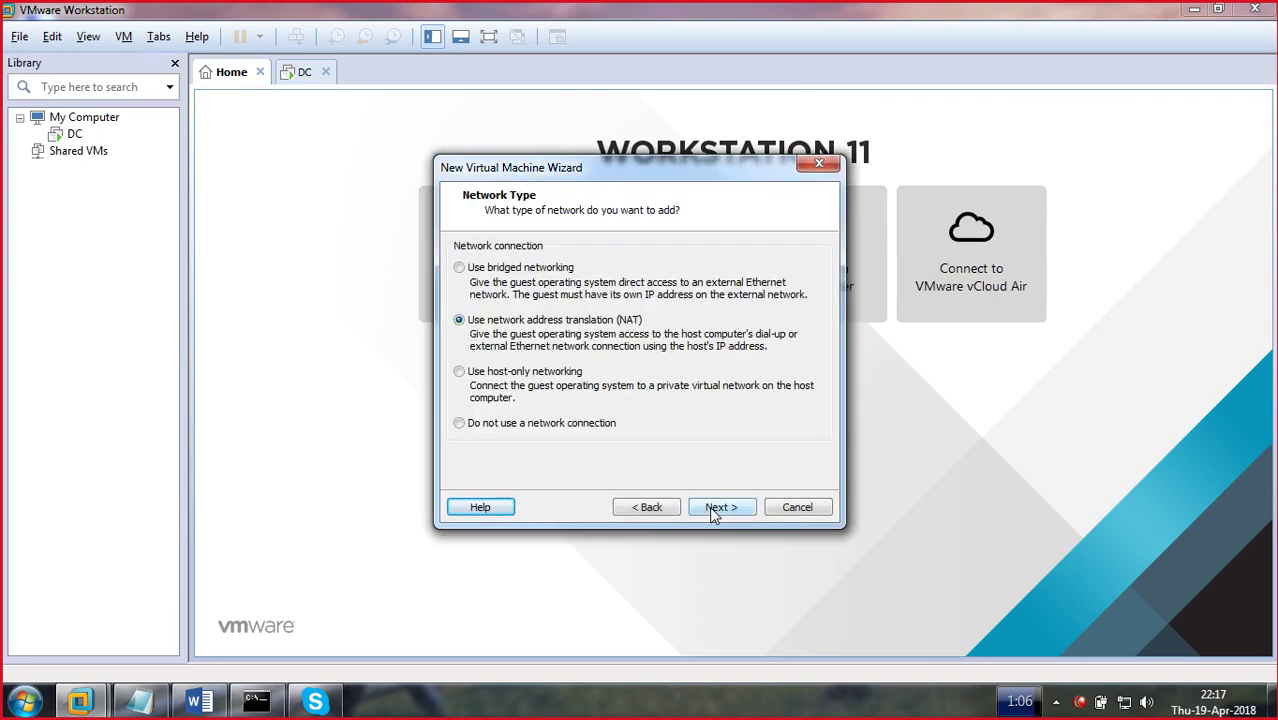
{"action": "left_click", "coordinate": [532, 270]}
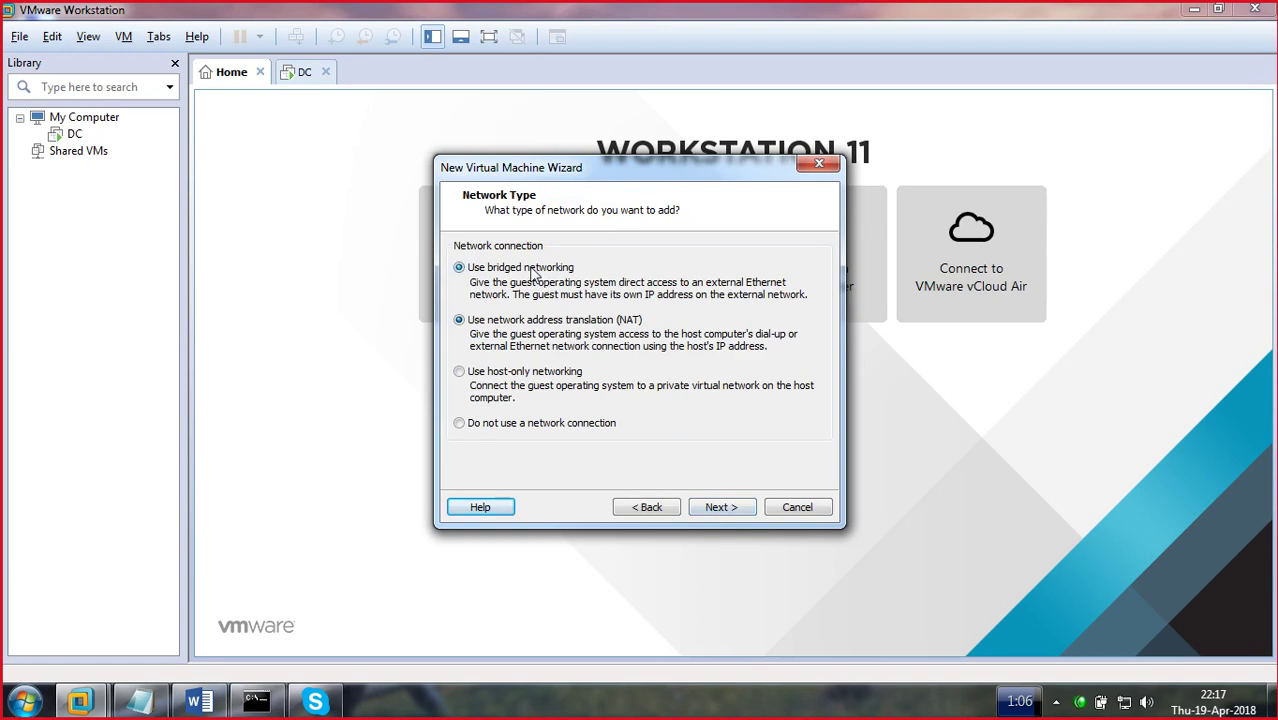
{"action": "left_click", "coordinate": [735, 510]}
- Add a new 60 GB SCSI virtual disk stored as WDS (WIN10).vmdk and finish creating the virtual machine
{"action": "left_click", "coordinate": [736, 510]}
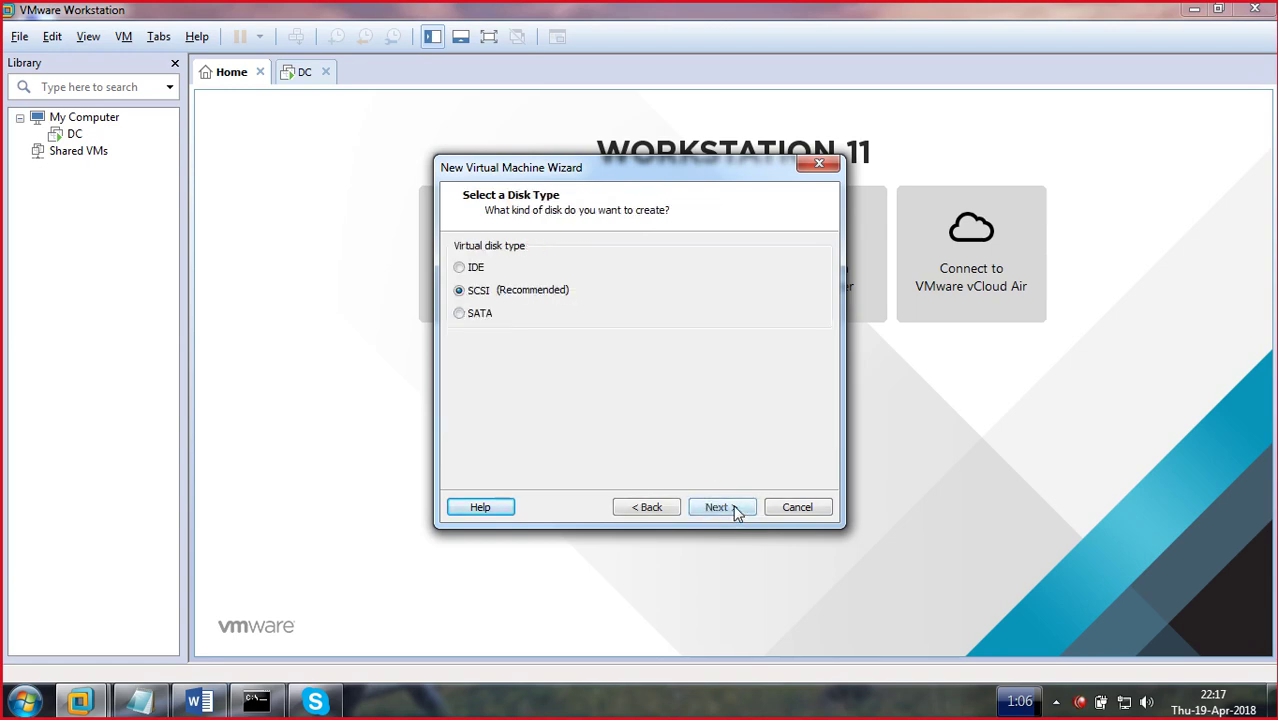
{"action": "left_click", "coordinate": [736, 510]}
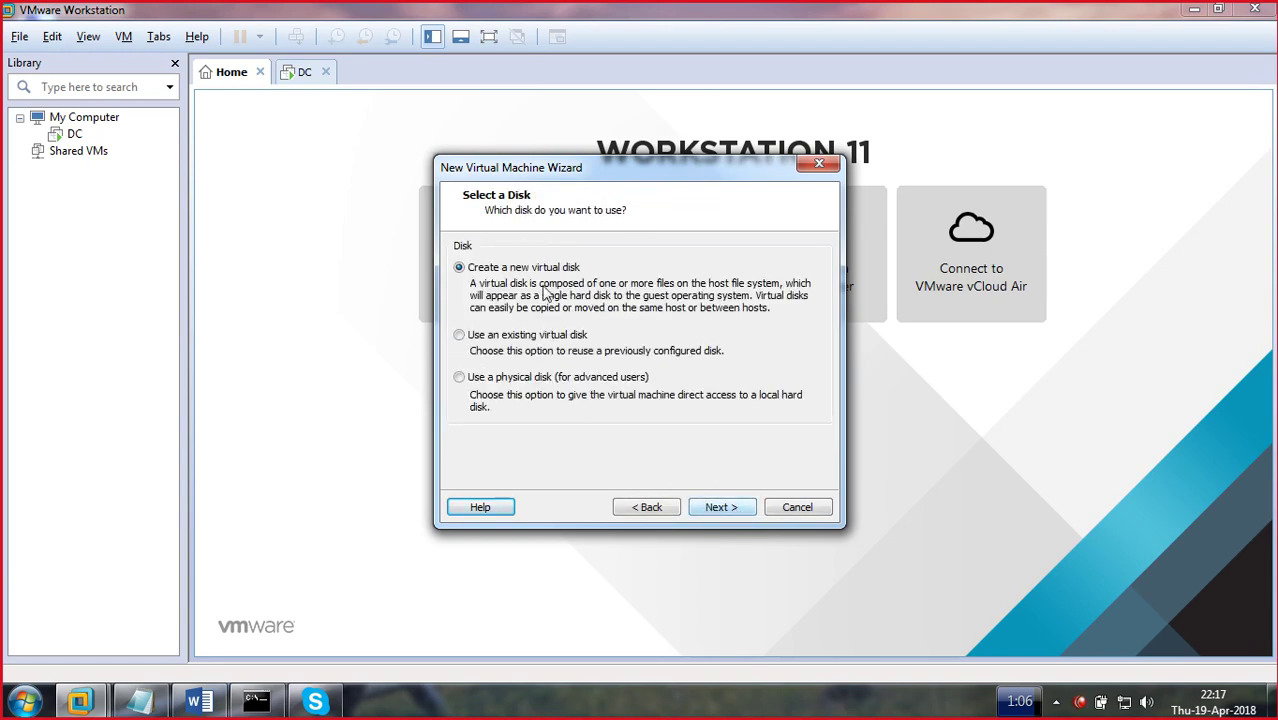
{"action": "left_click", "coordinate": [724, 509]}
{"action": "left_click", "coordinate": [724, 509]}
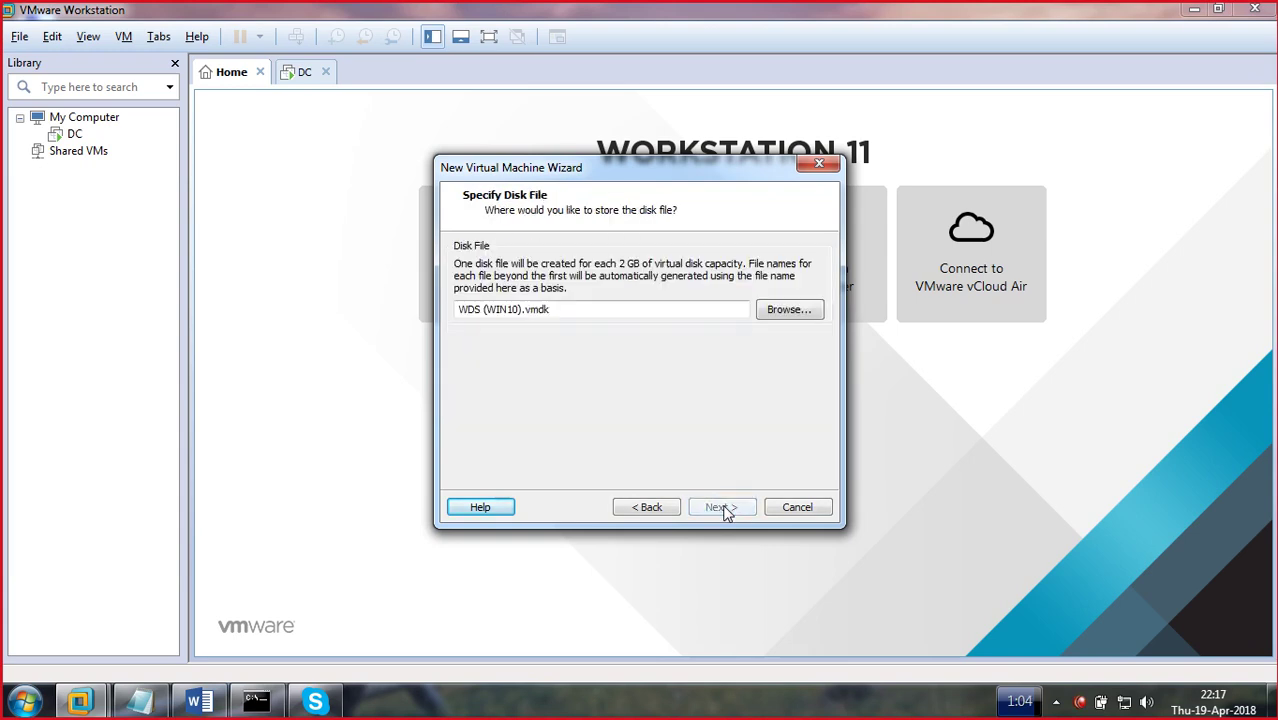
{"action": "left_click", "coordinate": [722, 507]}
{"action": "left_click", "coordinate": [723, 508]}
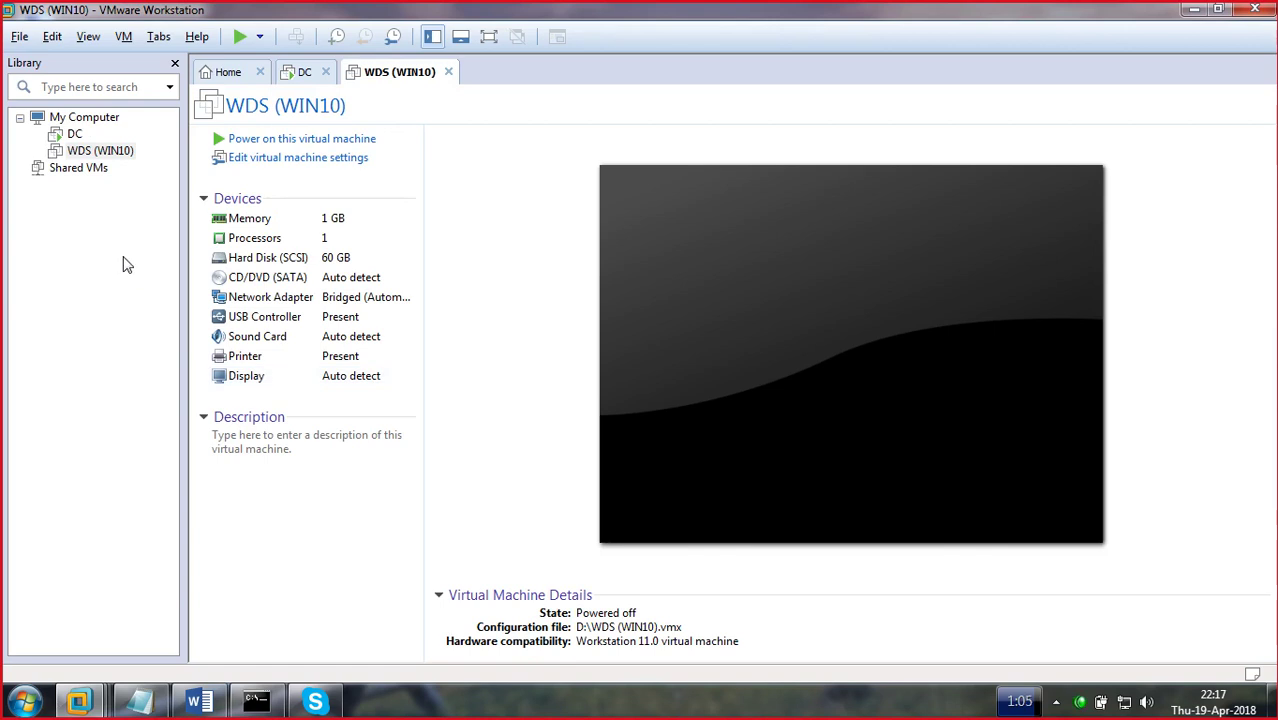
- Power on the WDS (WIN10) virtual machine, decline reconnecting the sata0:1 device at every start, and direct input to its network boot screen
{"action": "left_click", "coordinate": [88, 157]}
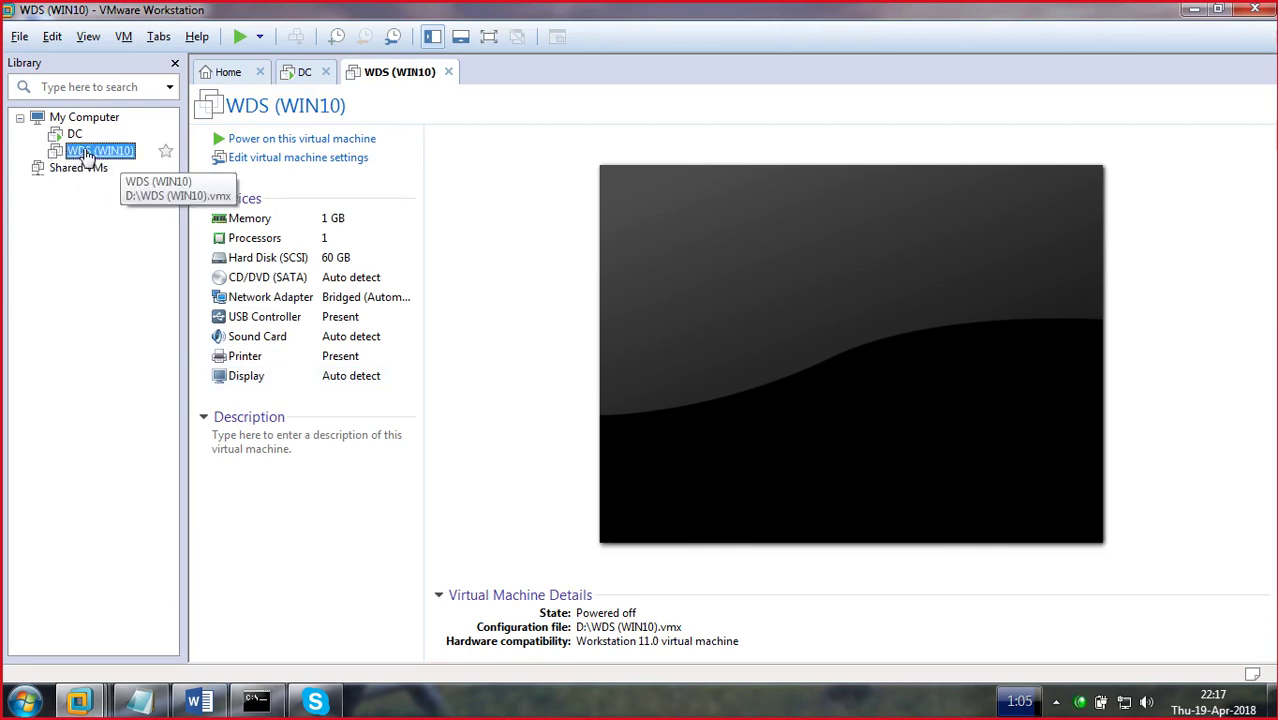
{"action": "left_click", "coordinate": [271, 145]}
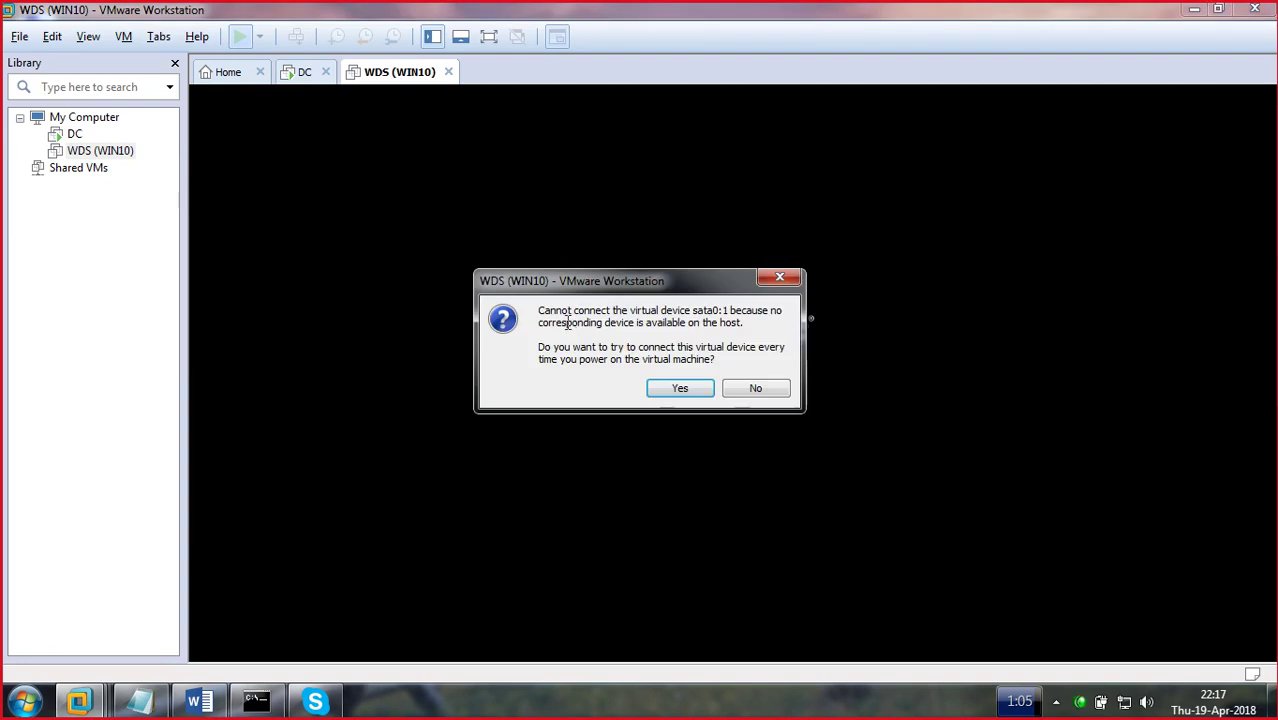
{"action": "left_click", "coordinate": [752, 392]}
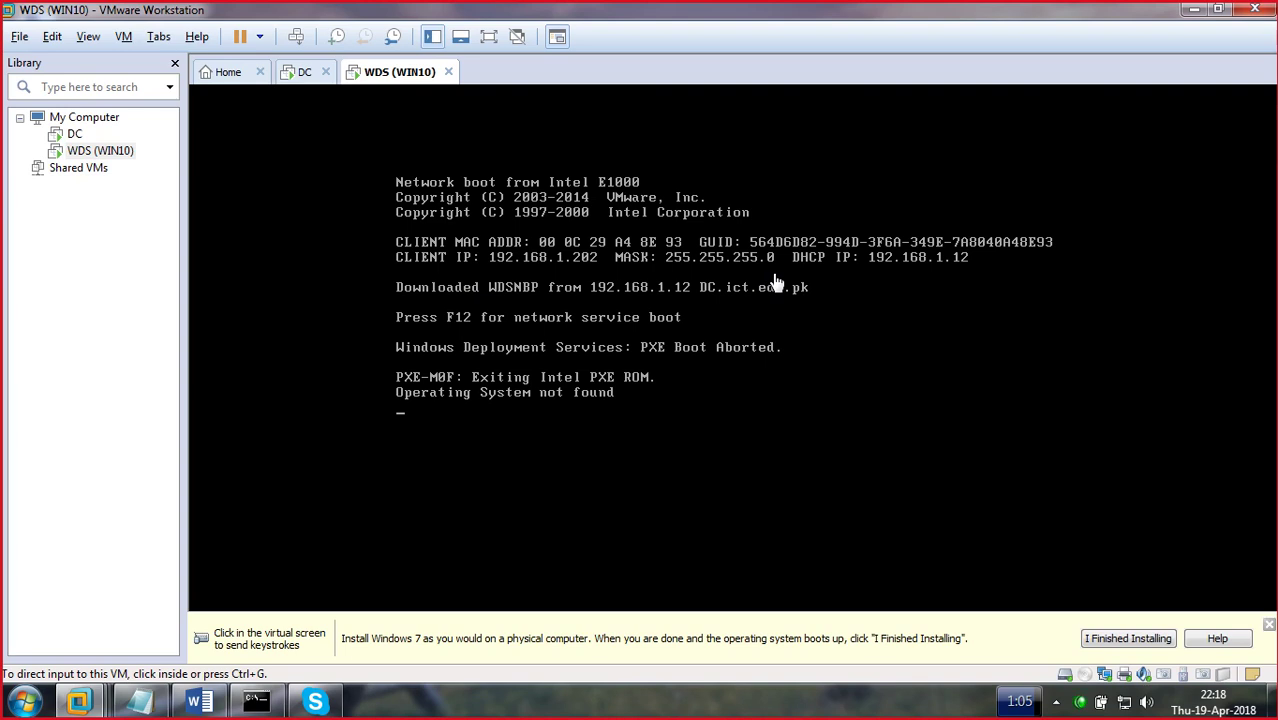
{"action": "left_click", "coordinate": [537, 340]}
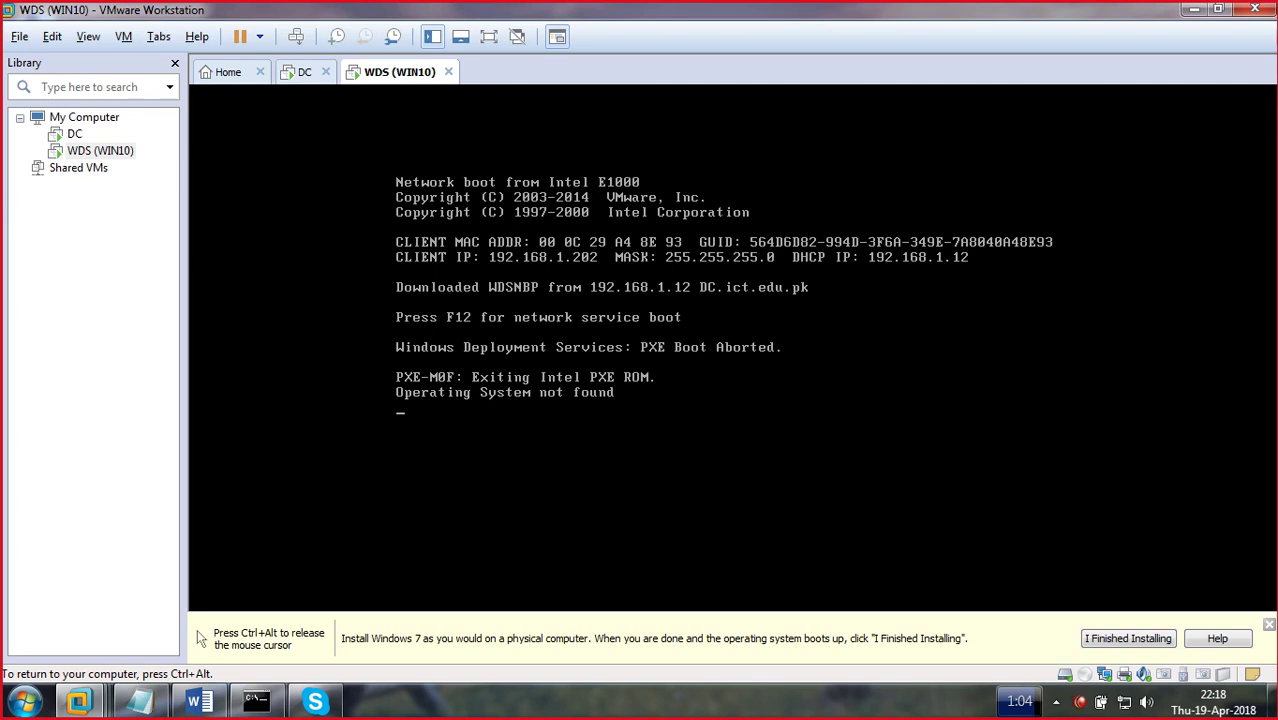
- Retry the network boot of the WDS (WIN10) virtual machine and start Microsoft Windows Setup (x86) from the boot manager
{"action": "key", "text": "ctrl+alt"}
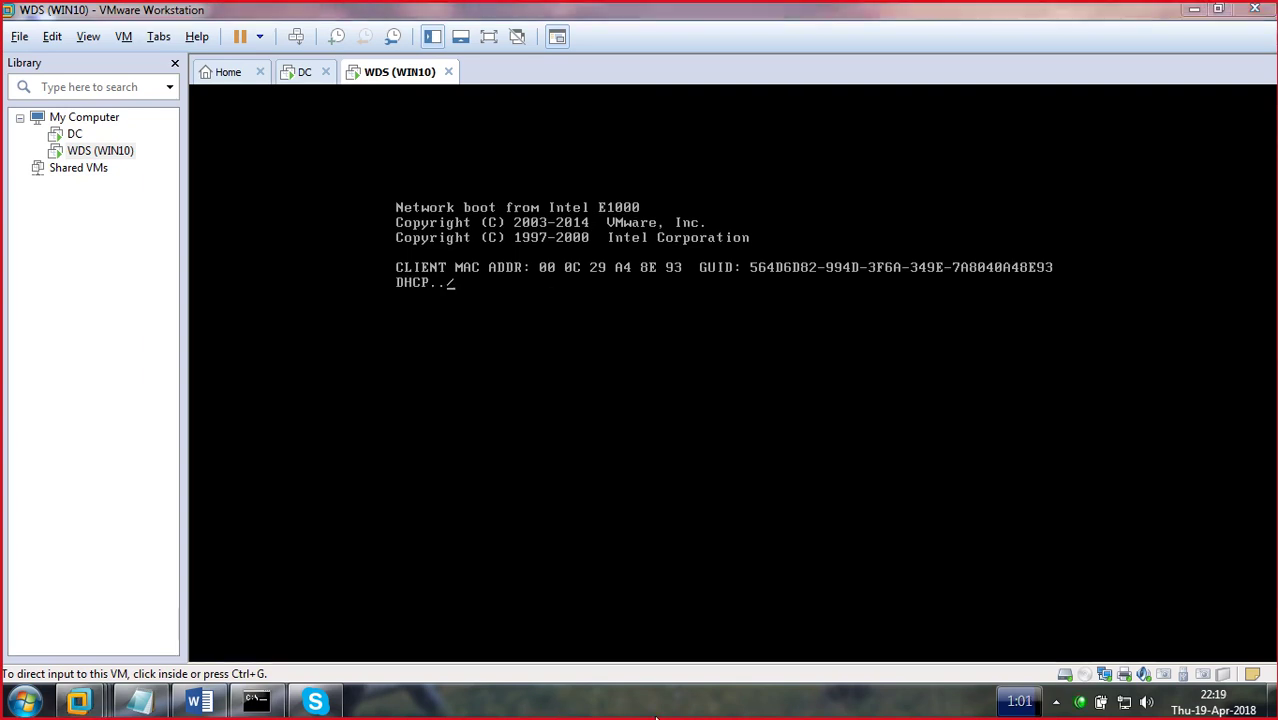
{"action": "left_click", "coordinate": [607, 448]}
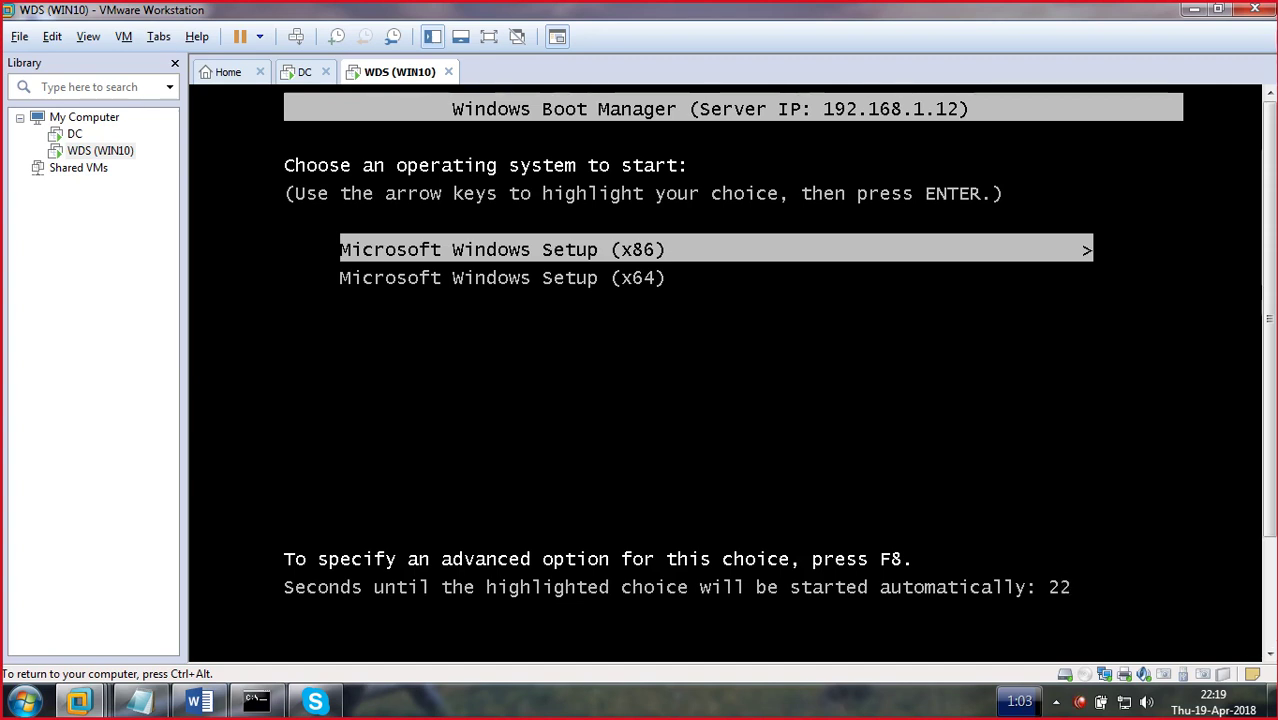
{"action": "key", "text": "ctrl+alt"}
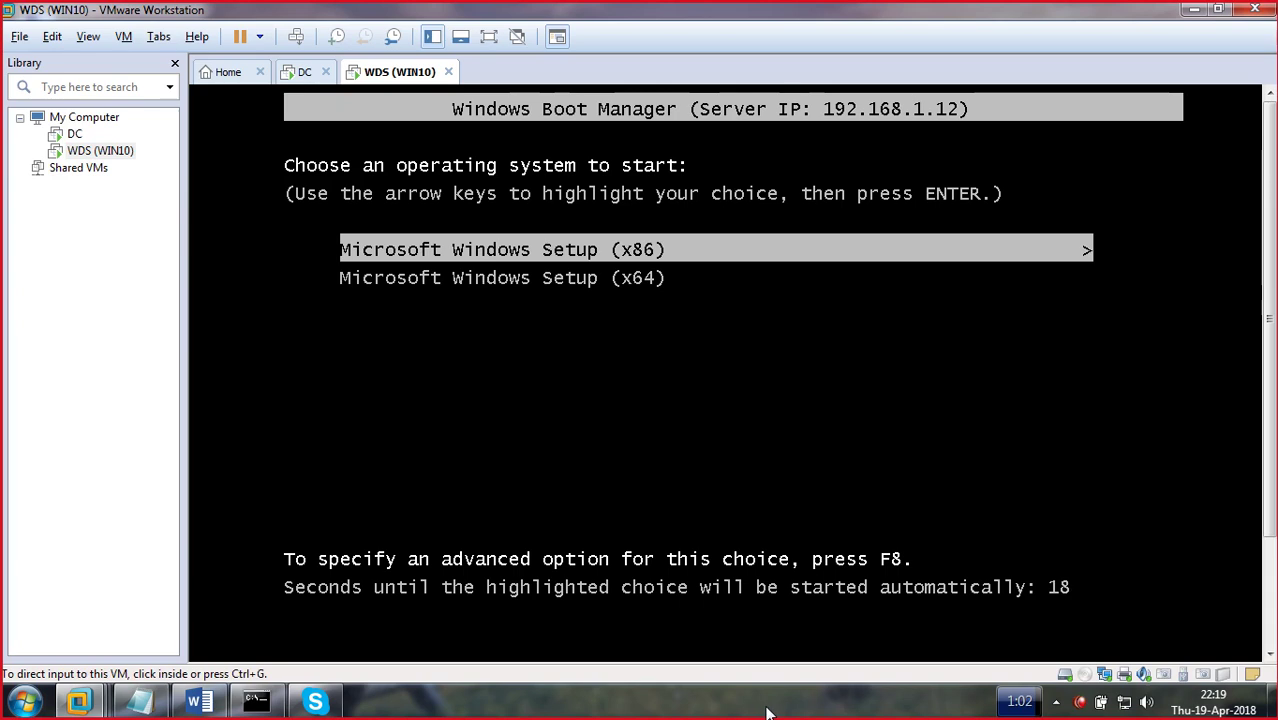
{"action": "key", "text": "Return"}
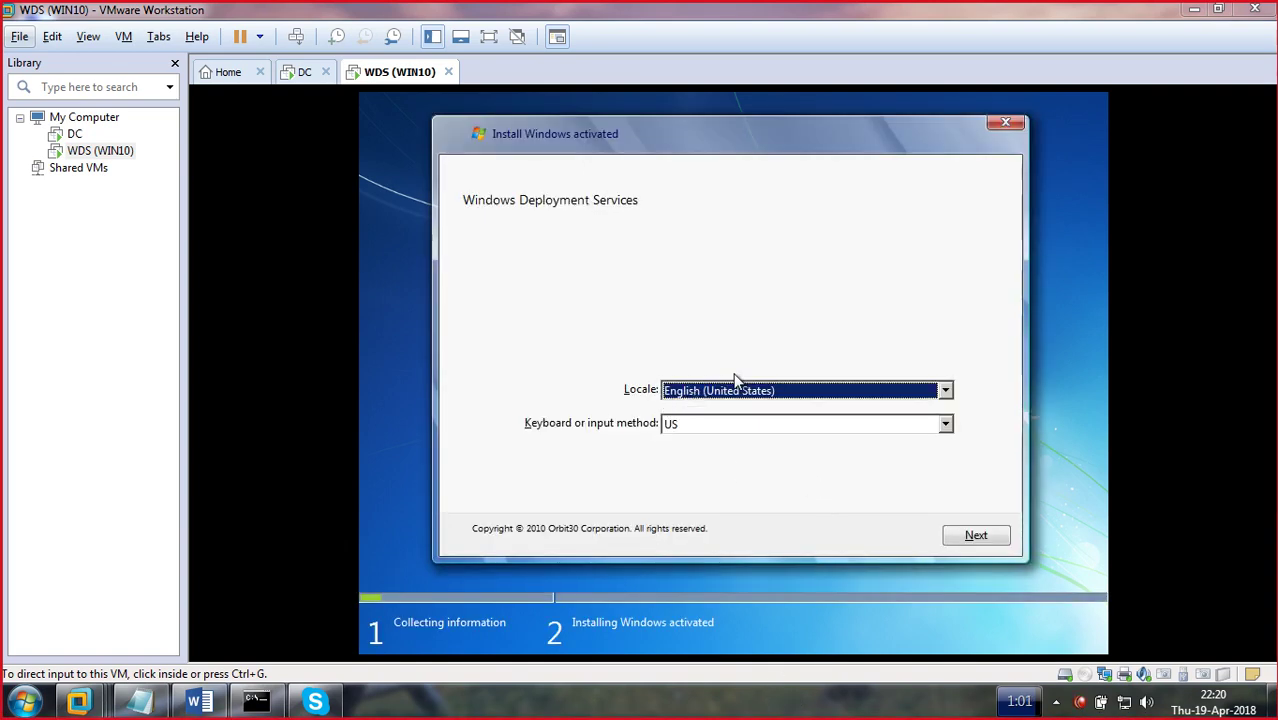
- Accept the English (United States) locale with the US keyboard, and connect to the deployment server with the domain administrator's user name and password
{"action": "left_click", "coordinate": [735, 380]}
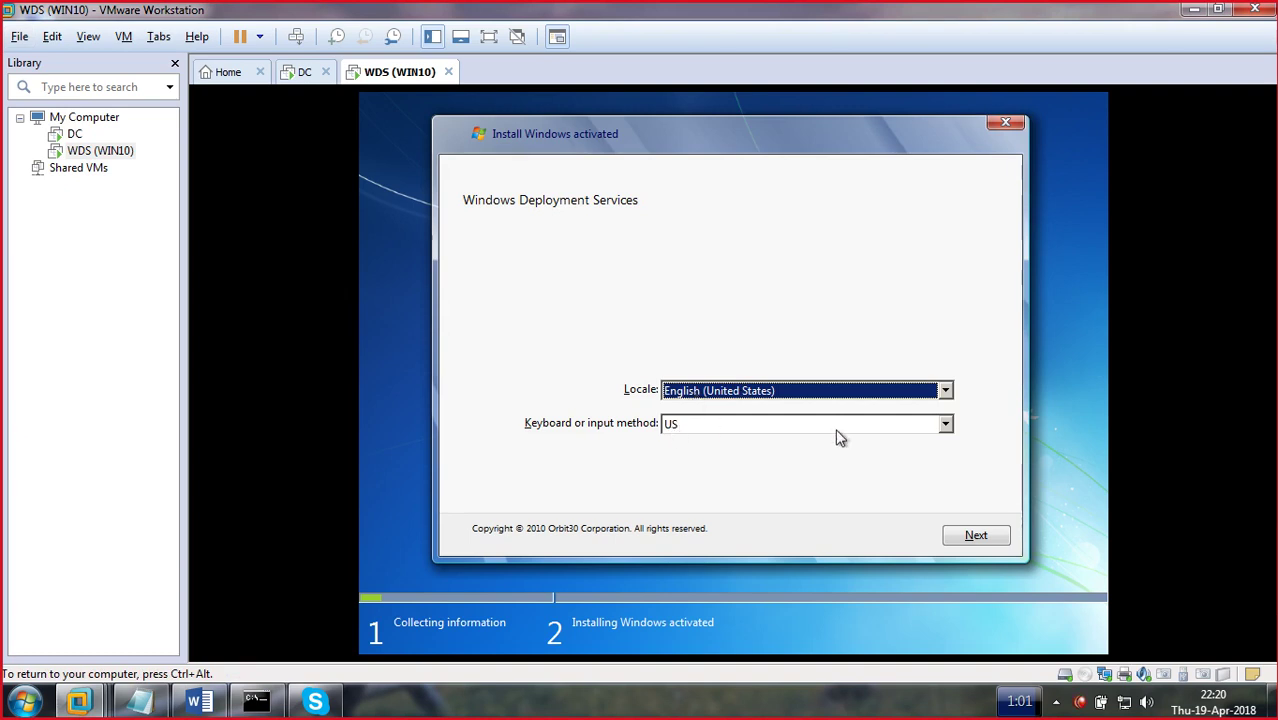
{"action": "left_click", "coordinate": [975, 537]}
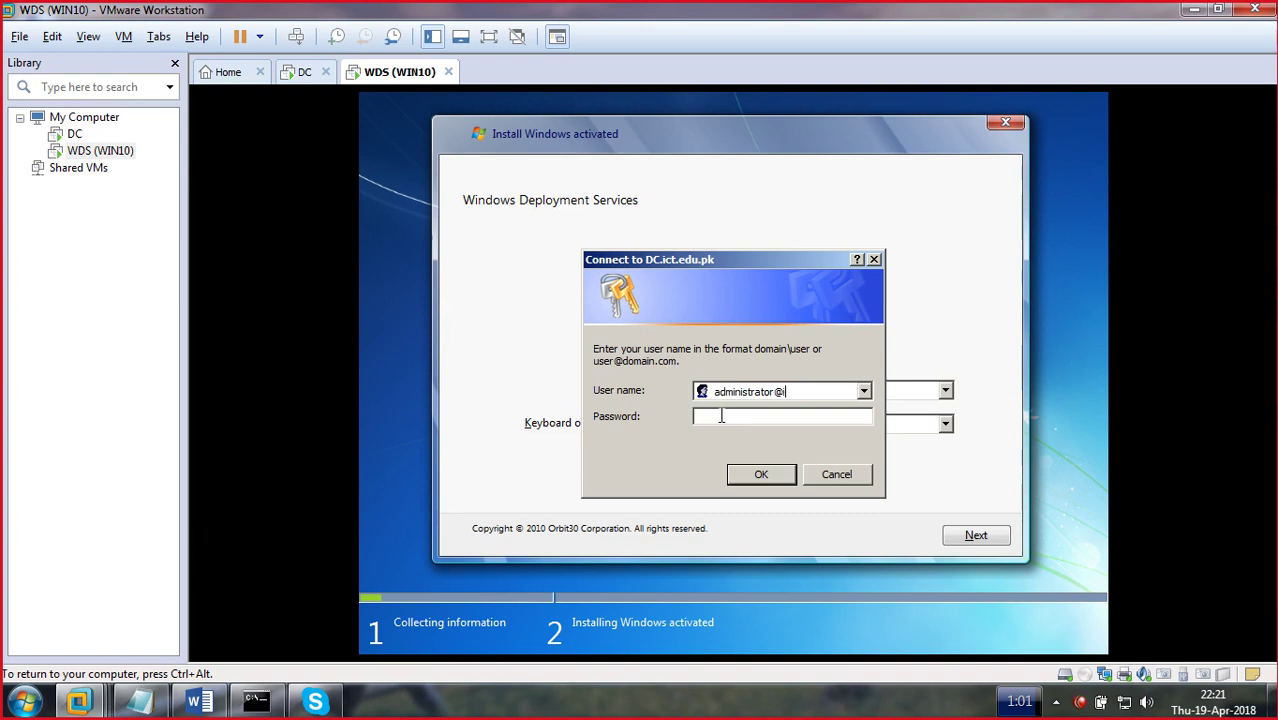
{"action": "type", "text": "t.edu.pk"}
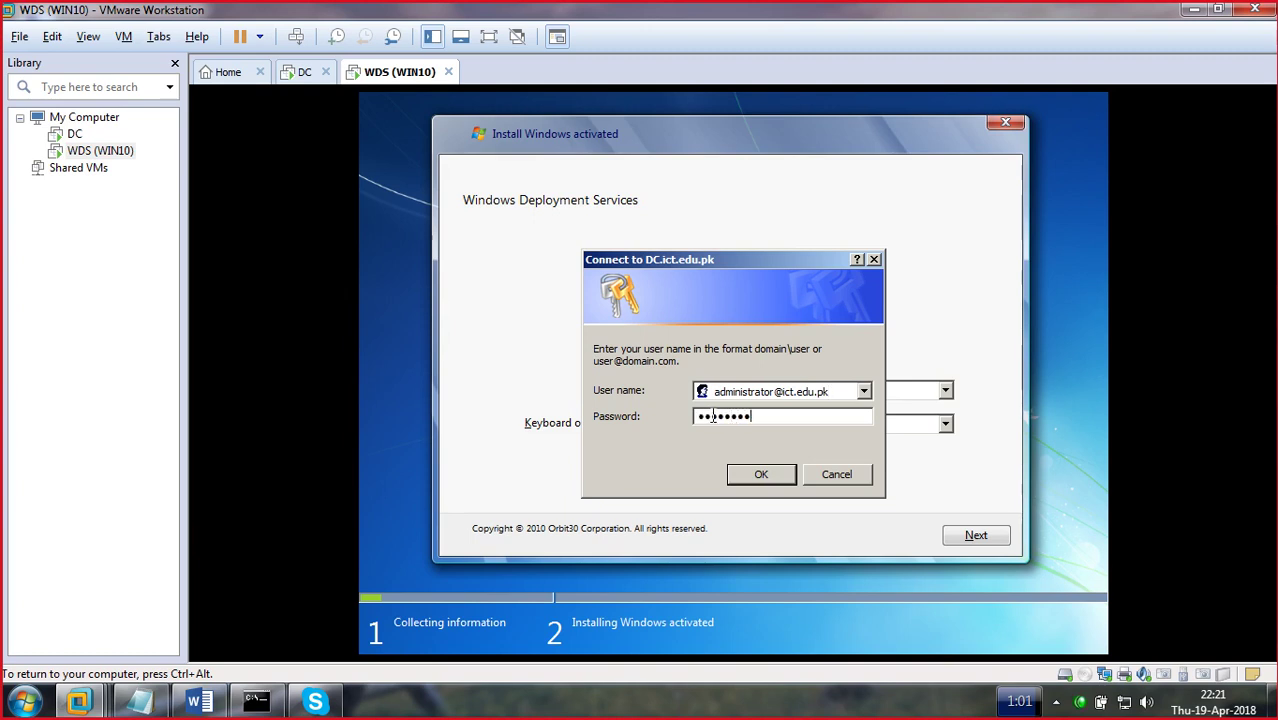
{"action": "left_click", "coordinate": [754, 474]}
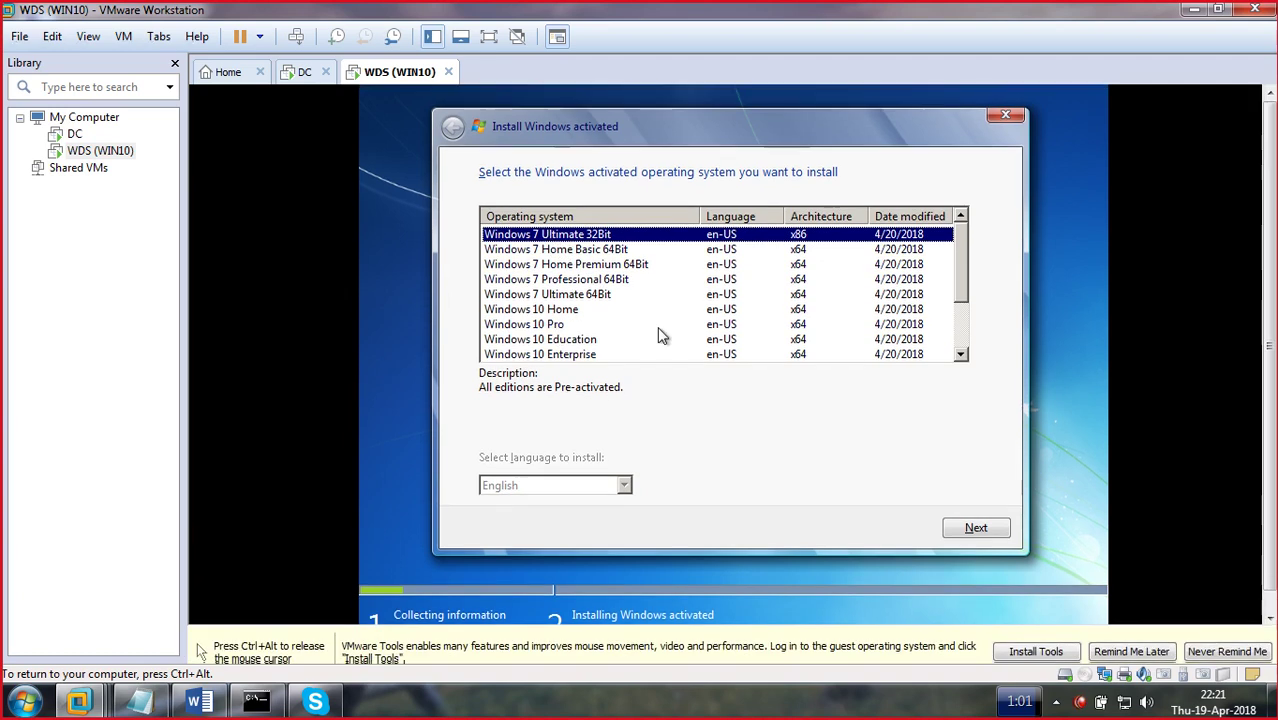
- Review the available operating system images and choose Windows 7 Professional 64Bit for installation
{"action": "left_click_drag", "start_coordinate": [963, 285], "coordinate": [977, 261]}
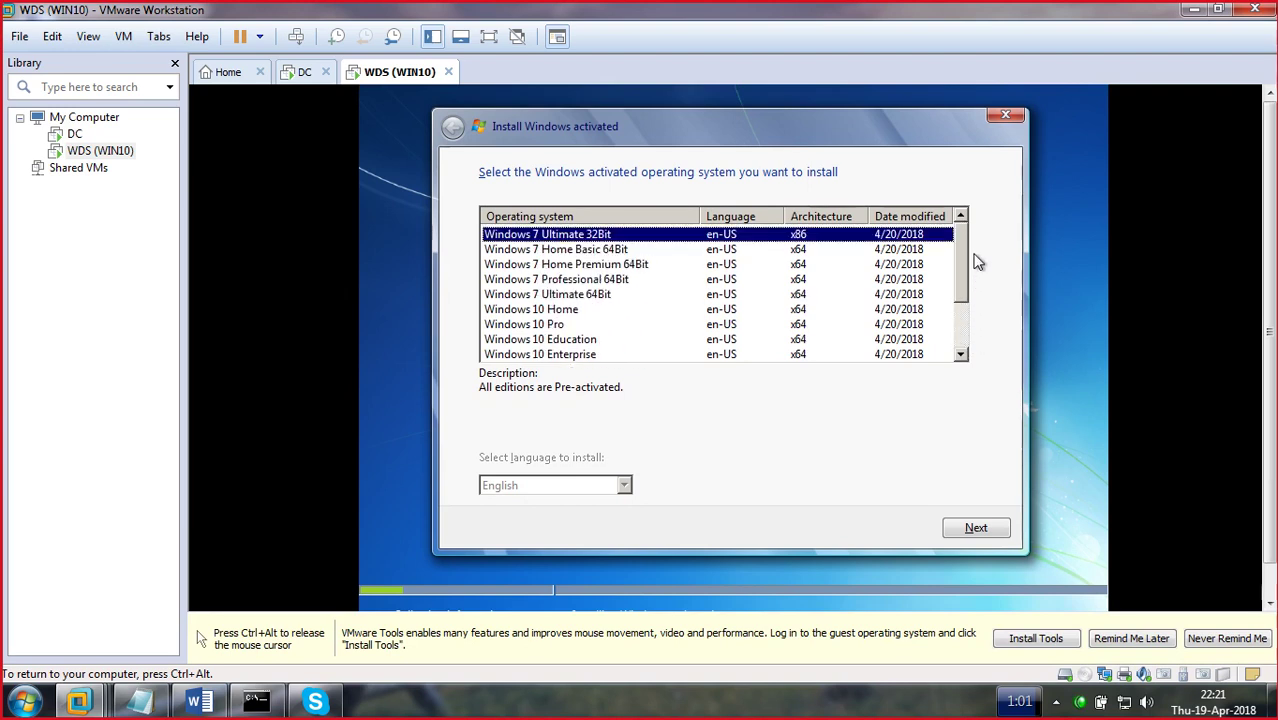
{"action": "left_click", "coordinate": [589, 252]}
{"action": "scroll", "coordinate": [591, 258], "scroll_direction": "down", "scroll_amount": 1}
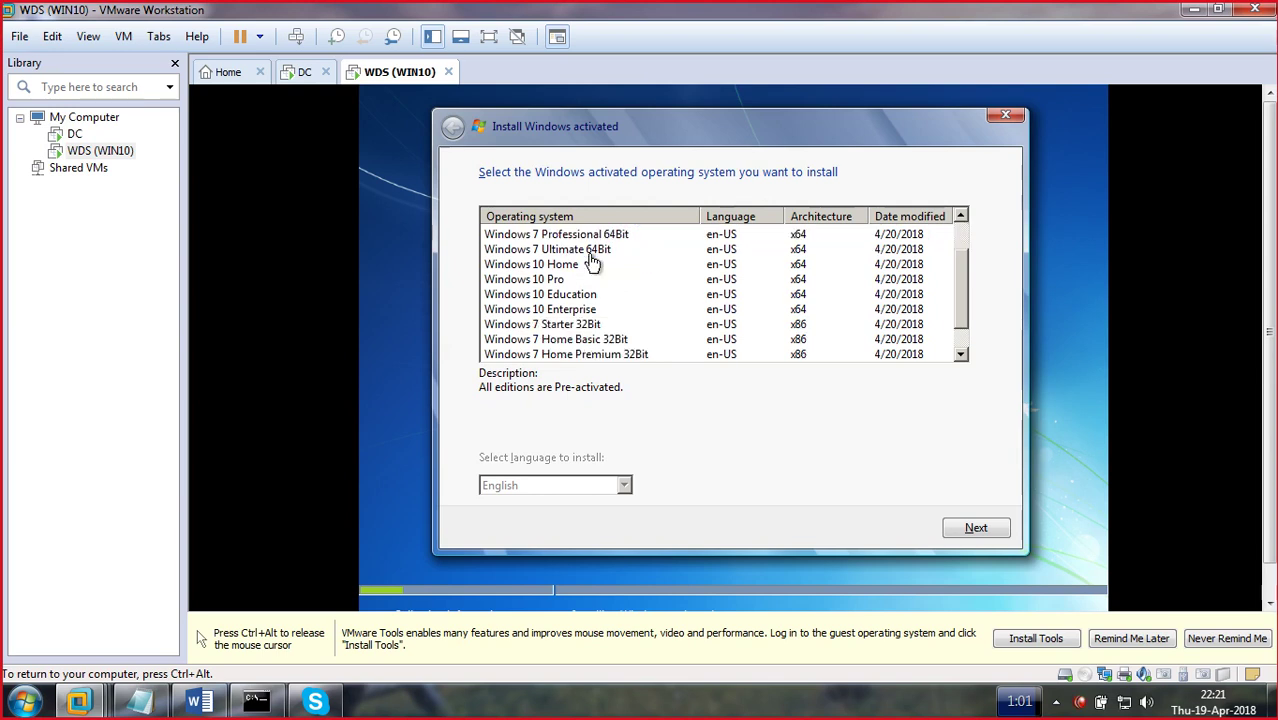
{"action": "scroll", "coordinate": [591, 260], "scroll_direction": "down", "scroll_amount": 1}
{"action": "scroll", "coordinate": [645, 323], "scroll_direction": "up", "scroll_amount": 2}
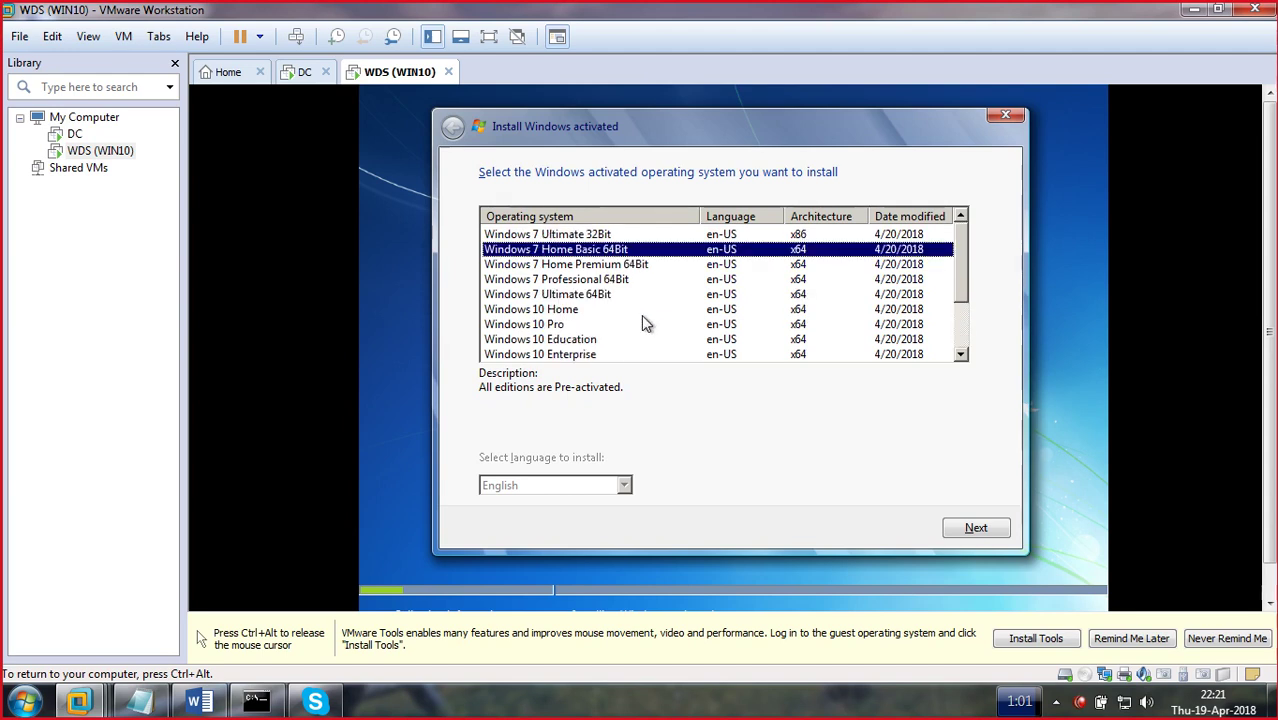
{"action": "left_click", "coordinate": [568, 280]}
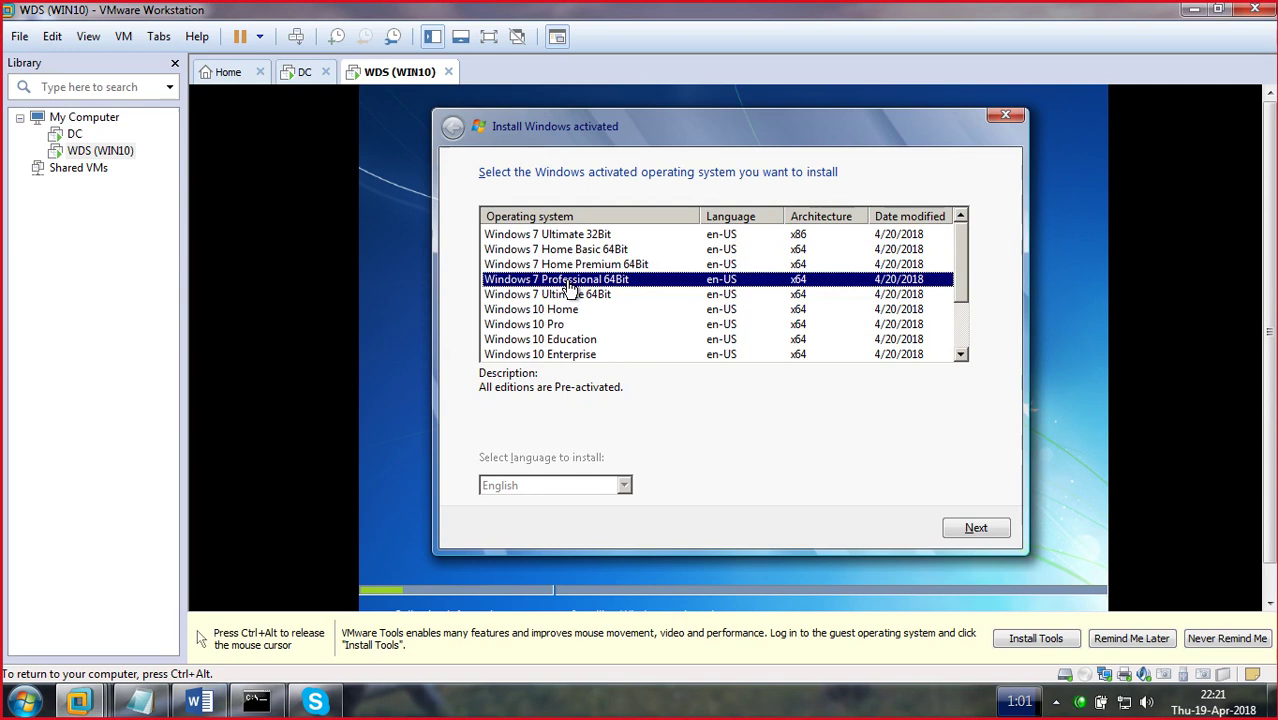
{"action": "left_click", "coordinate": [980, 530]}
- Create a 61440 MB partition on the unallocated Disk 0 and begin the Windows installation
{"action": "left_click", "coordinate": [886, 418]}
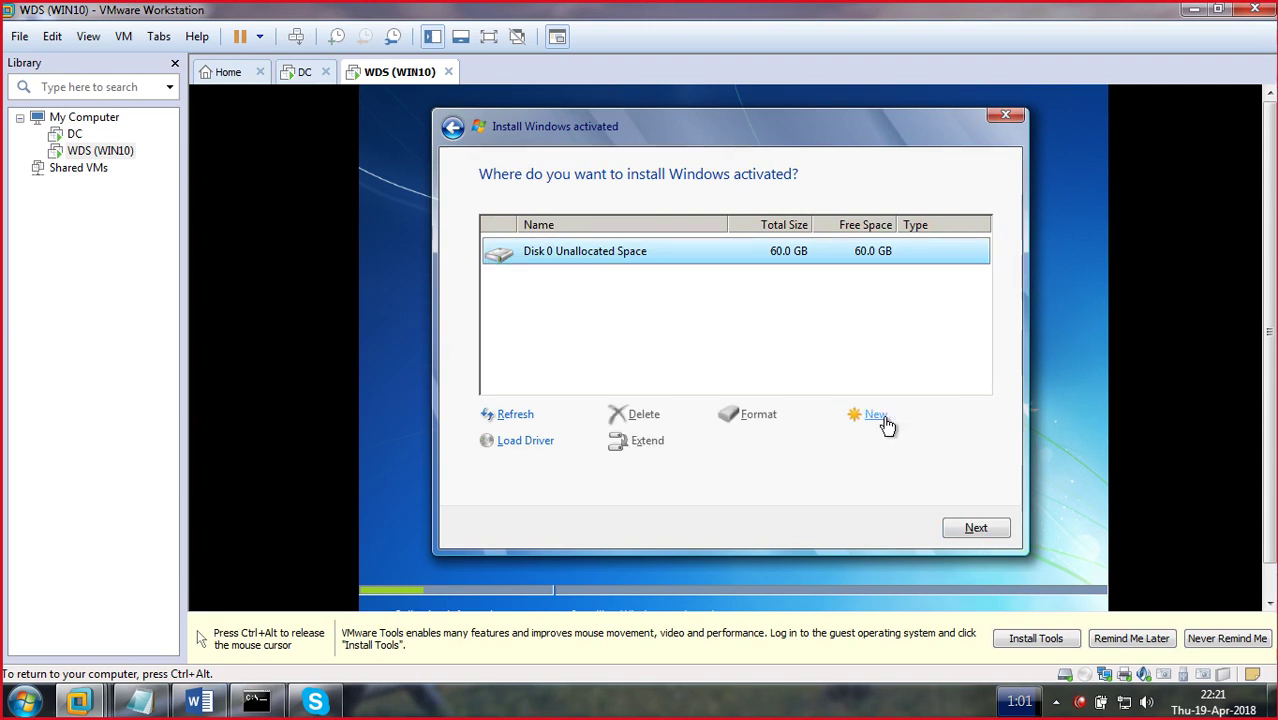
{"action": "left_click", "coordinate": [878, 418]}
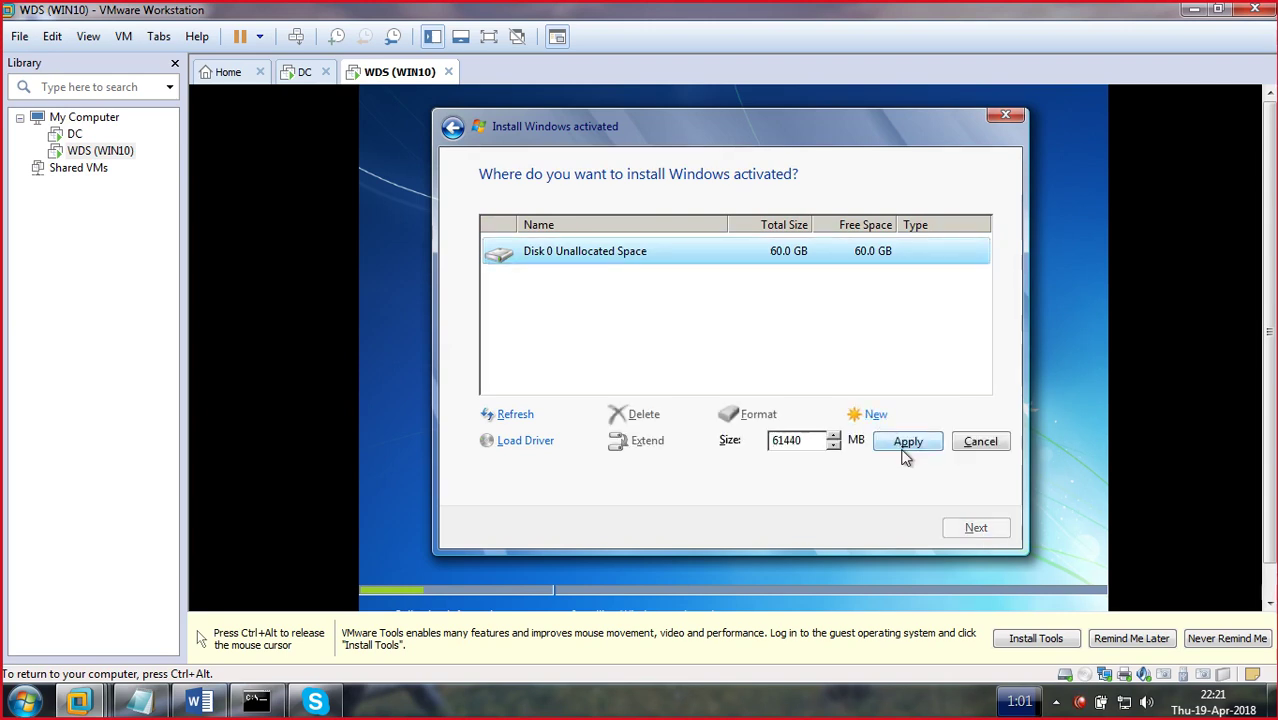
{"action": "left_click", "coordinate": [905, 446]}
{"action": "left_click", "coordinate": [859, 442]}
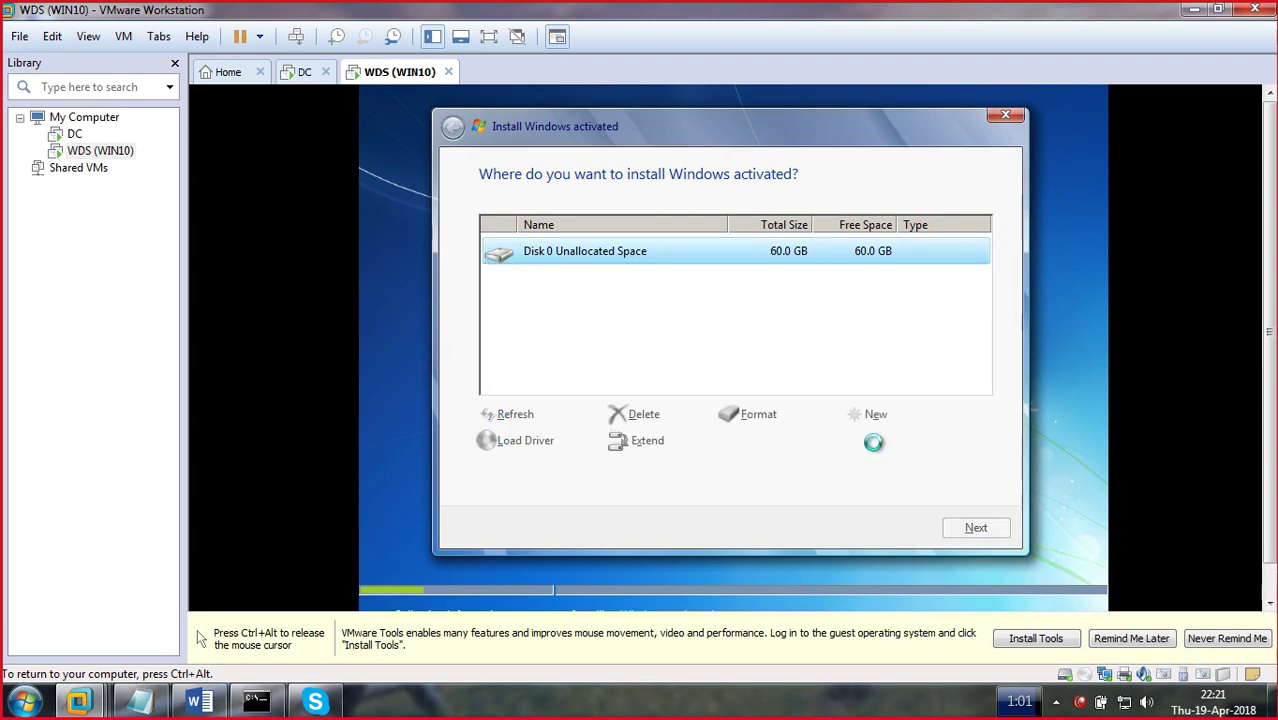
{"action": "left_click", "coordinate": [790, 258]}
{"action": "left_click", "coordinate": [787, 284]}
{"action": "left_click", "coordinate": [978, 526]}
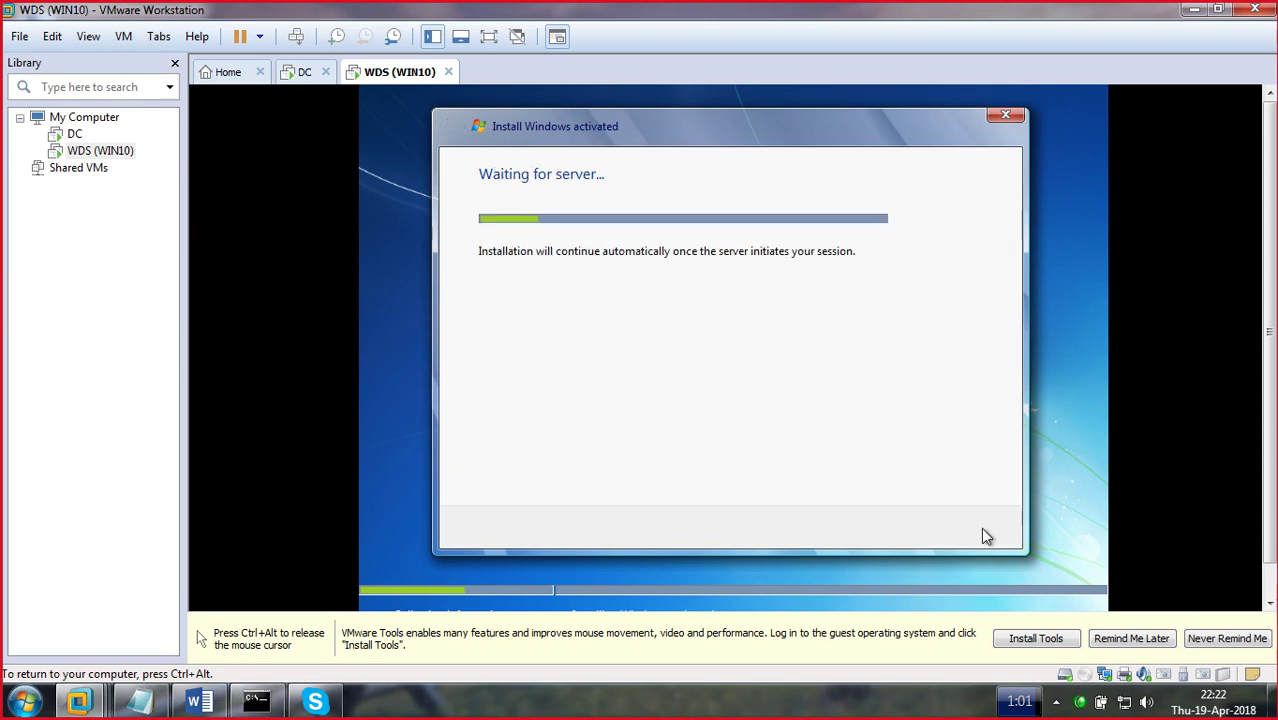
- Switch to the DC virtual machine and show the server's pending devices in Windows Deployment Services
{"action": "left_click", "coordinate": [308, 74]}
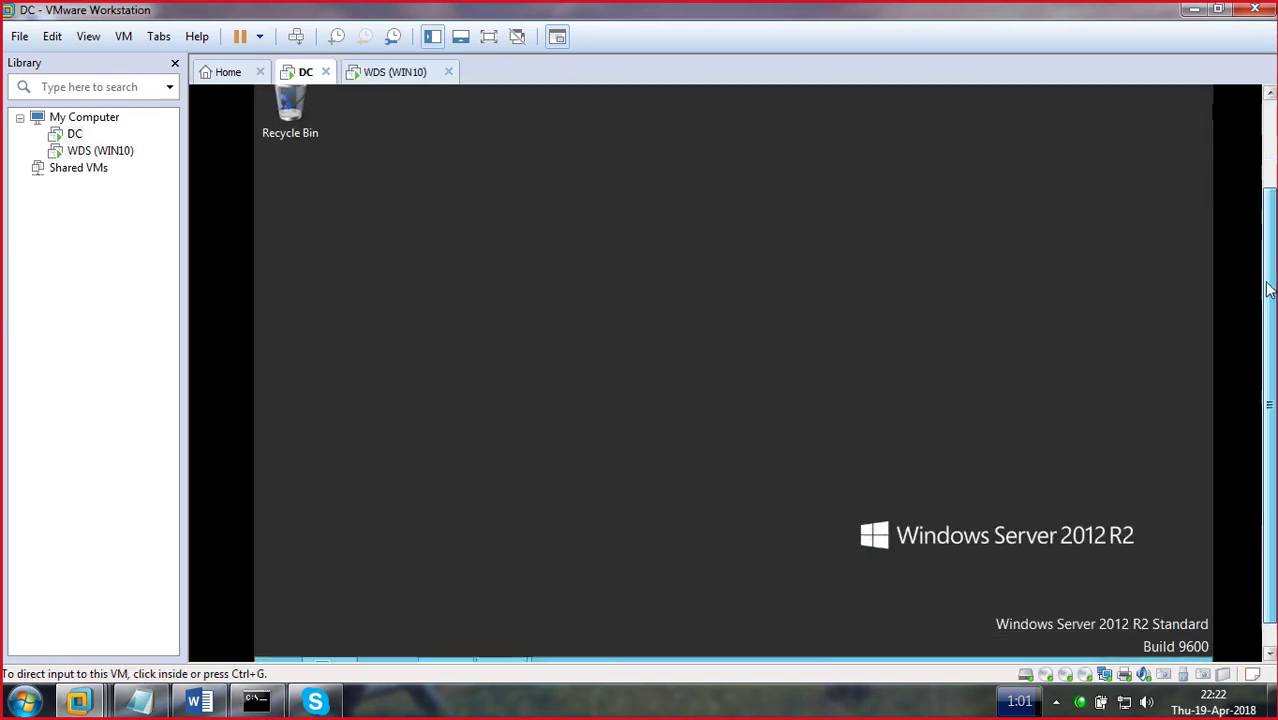
{"action": "mouse_move", "coordinate": [508, 654]}
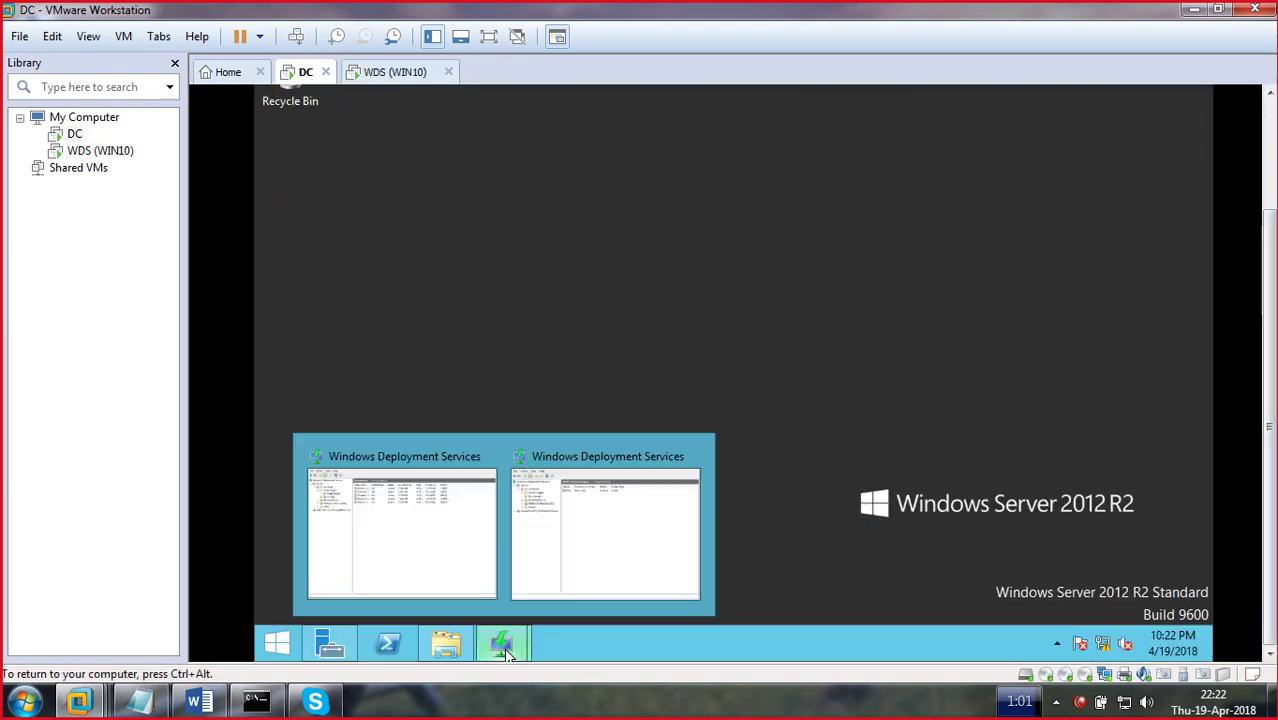
{"action": "left_click", "coordinate": [417, 571]}
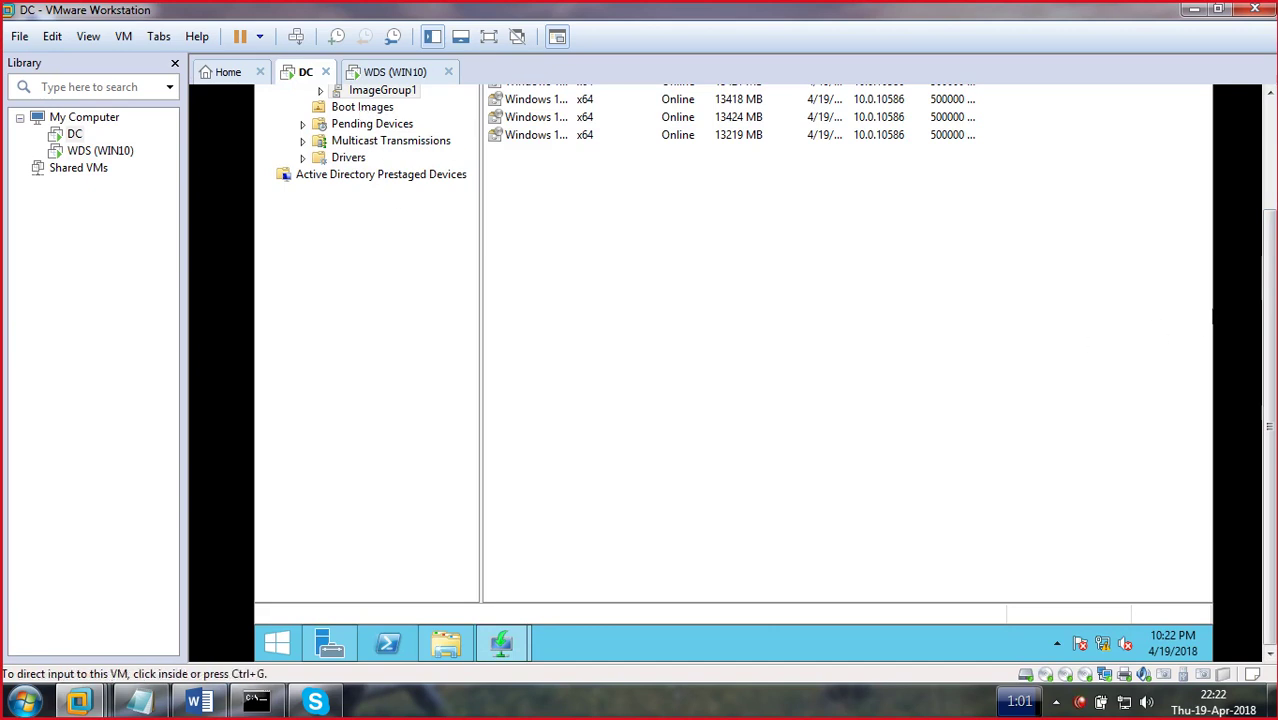
{"action": "left_click", "coordinate": [358, 230]}
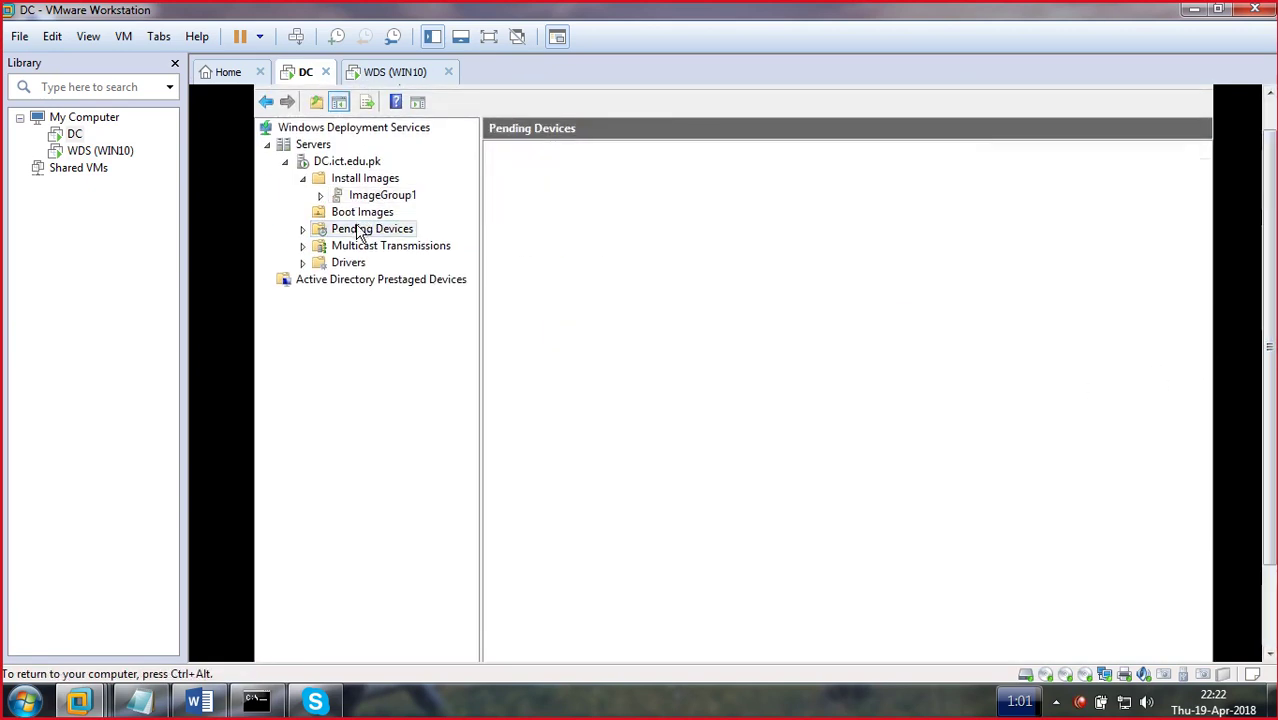
- Modify the PXE response settings to require administrator approval for unknown computers, and apply the change
{"action": "right_click", "coordinate": [371, 234]}
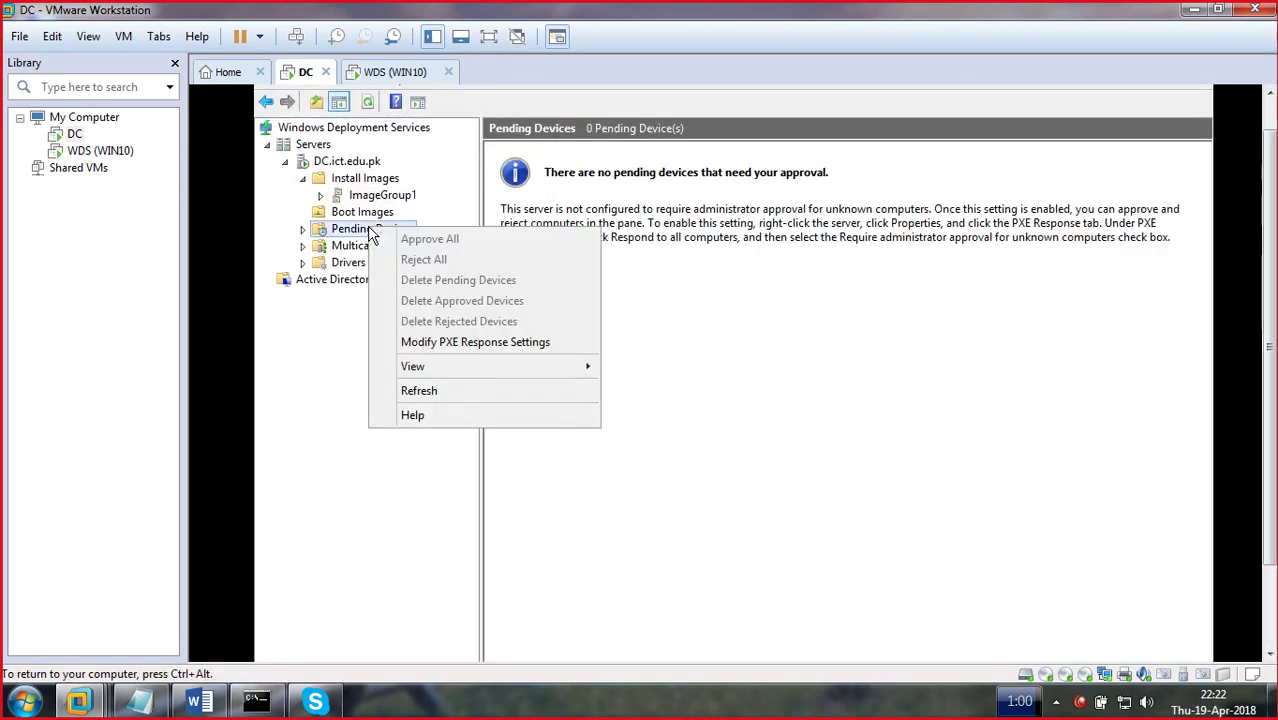
{"action": "left_click", "coordinate": [360, 232]}
{"action": "right_click", "coordinate": [355, 232]}
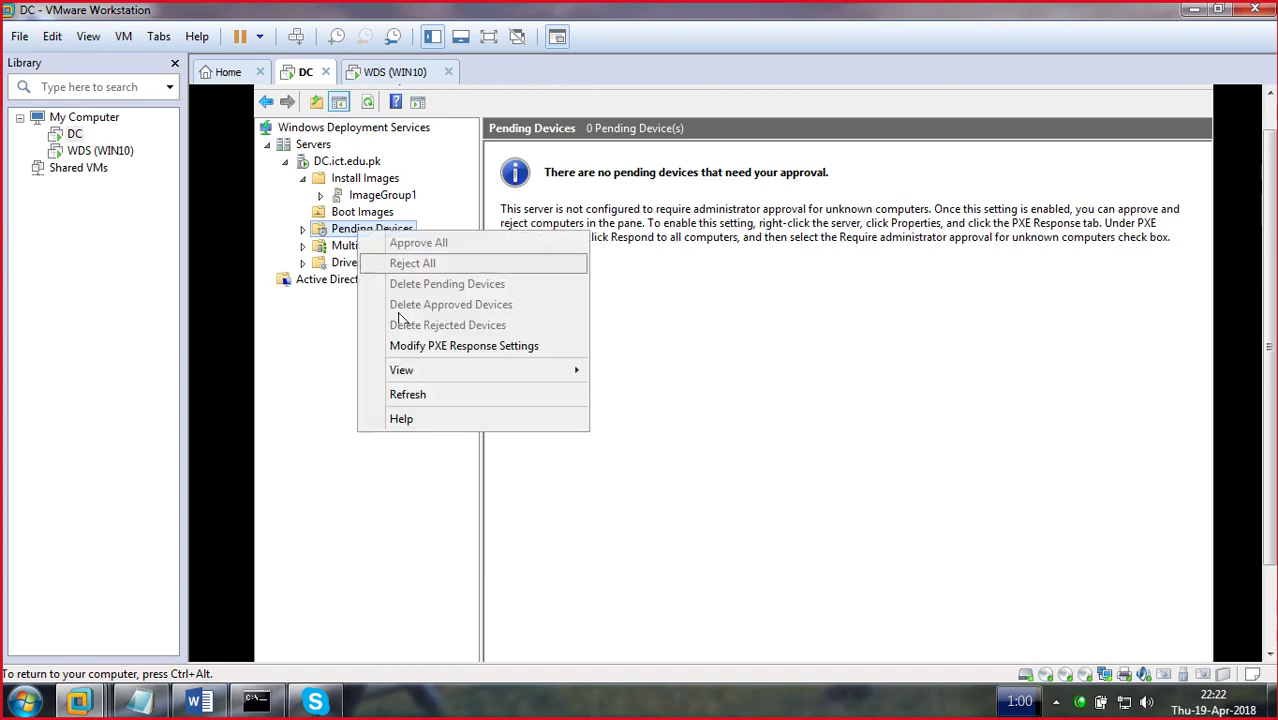
{"action": "left_click", "coordinate": [422, 346]}
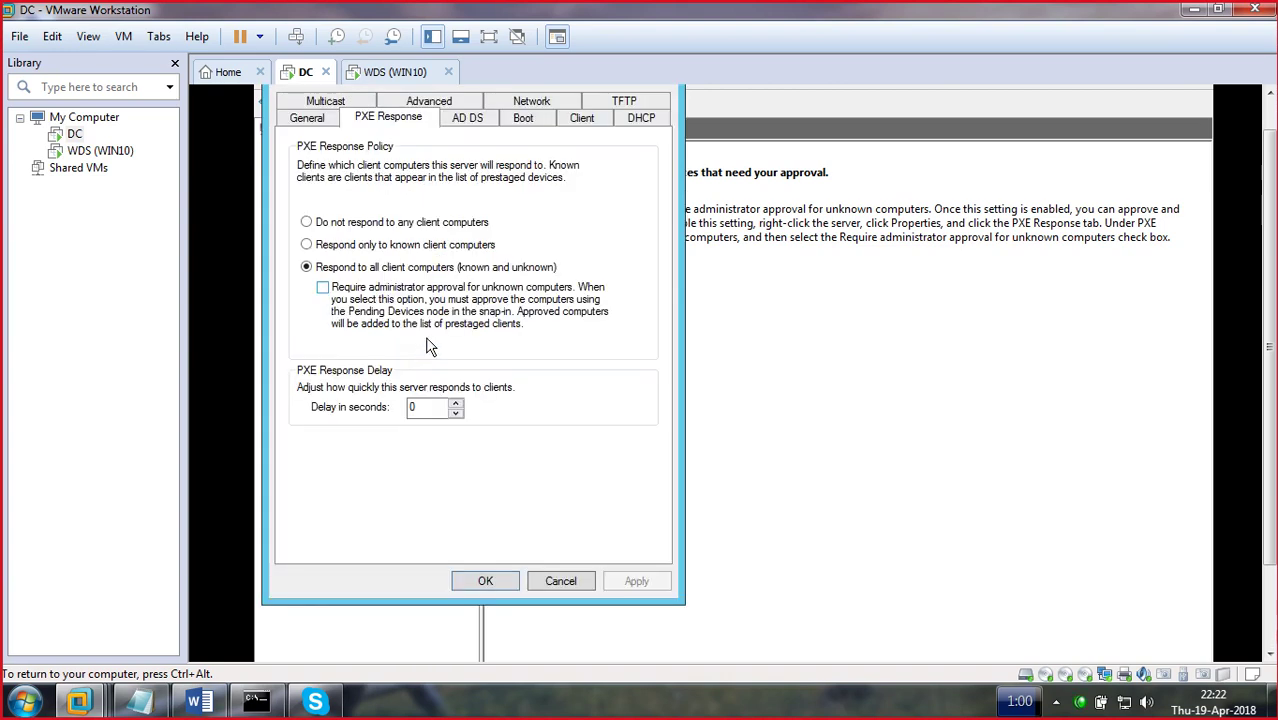
{"action": "left_click", "coordinate": [323, 288]}
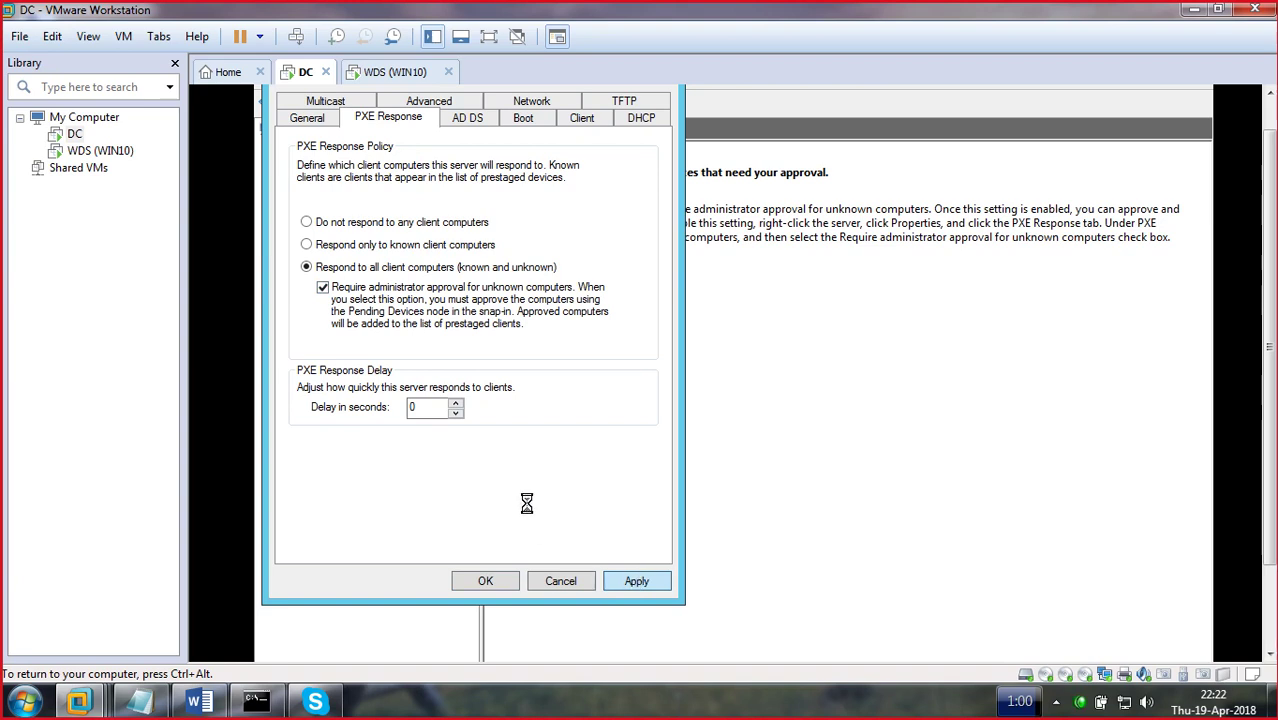
{"action": "key", "text": "ctrl+alt"}
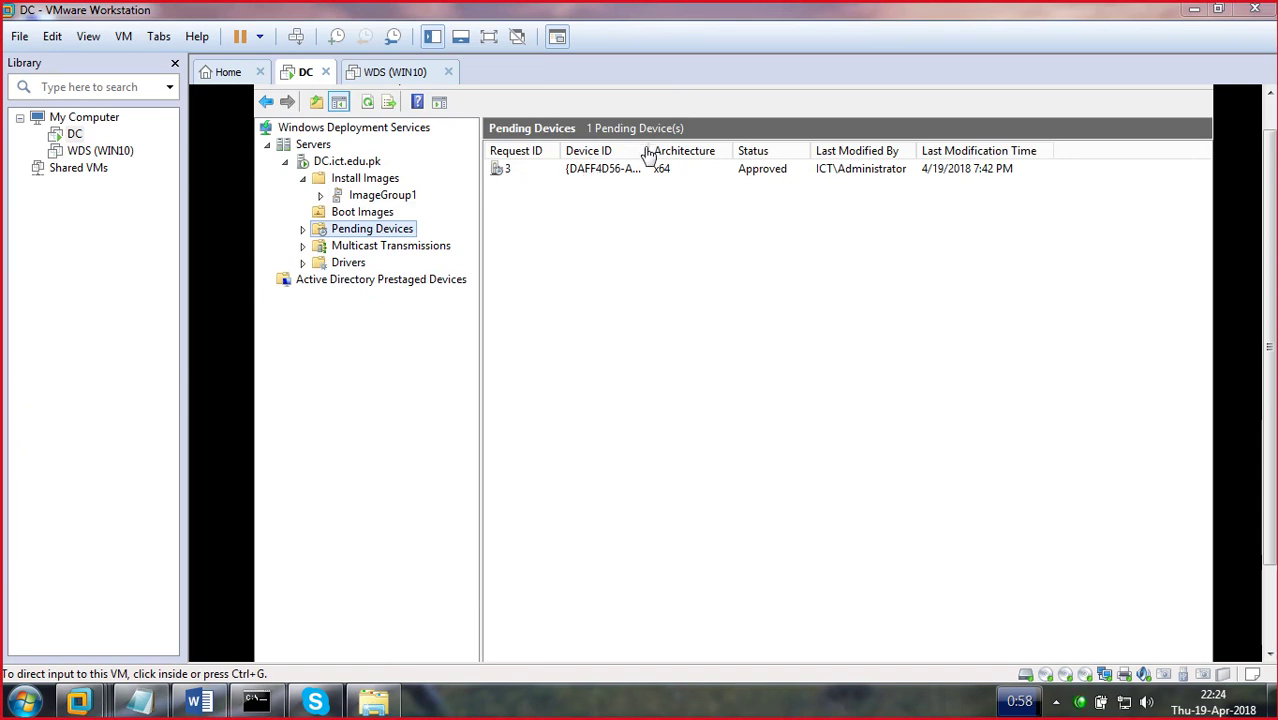
- Try to delete the pending devices from the Pending Devices node and dismiss the resulting message
{"action": "left_click", "coordinate": [766, 178]}
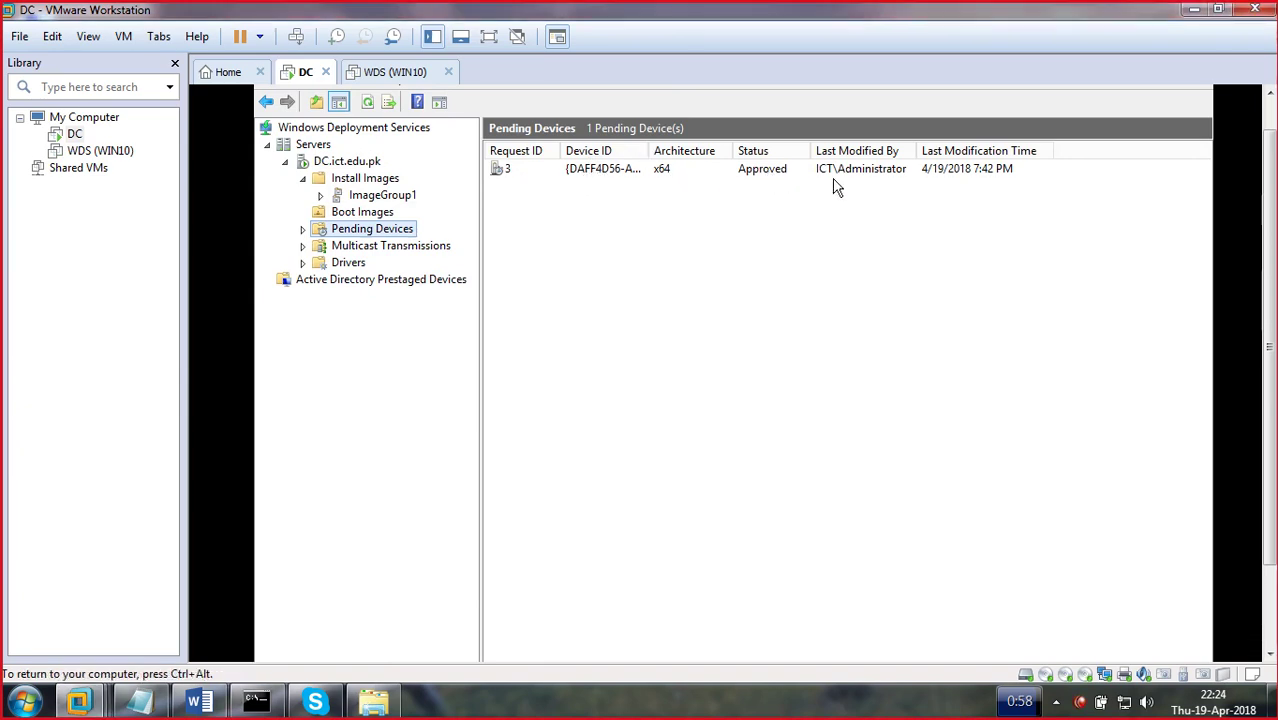
{"action": "right_click", "coordinate": [374, 231]}
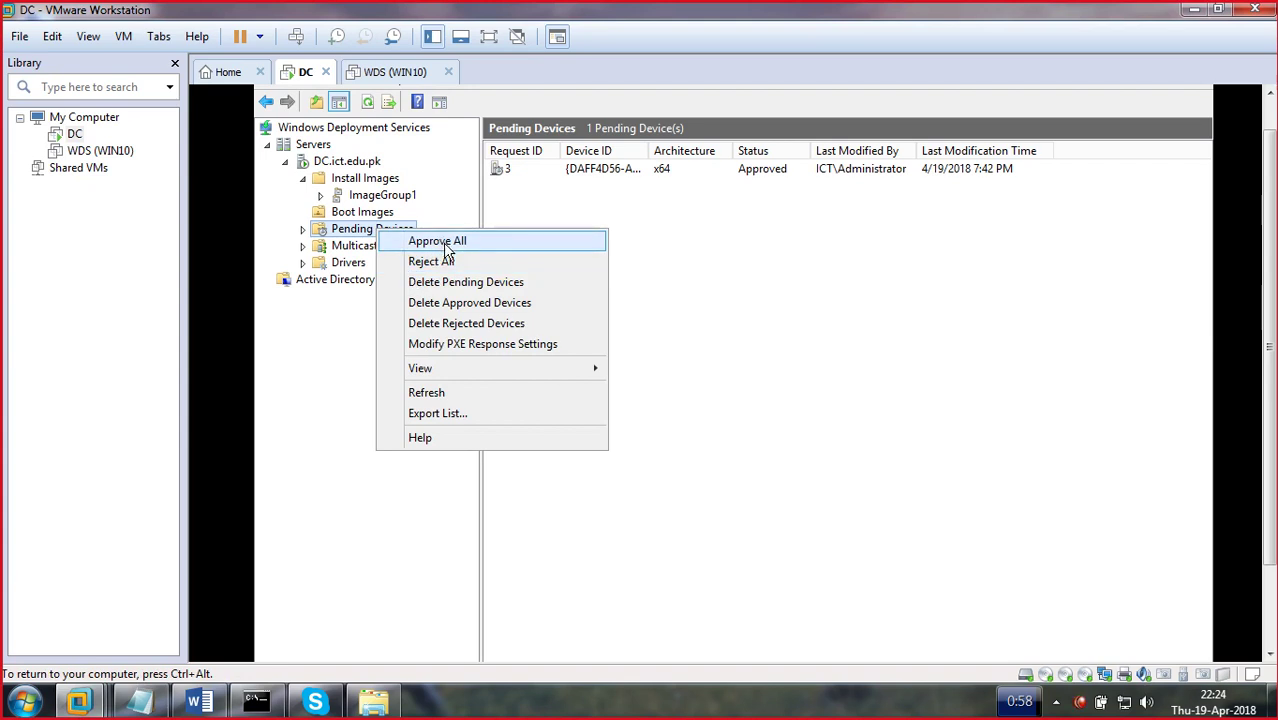
{"action": "left_click", "coordinate": [490, 284]}
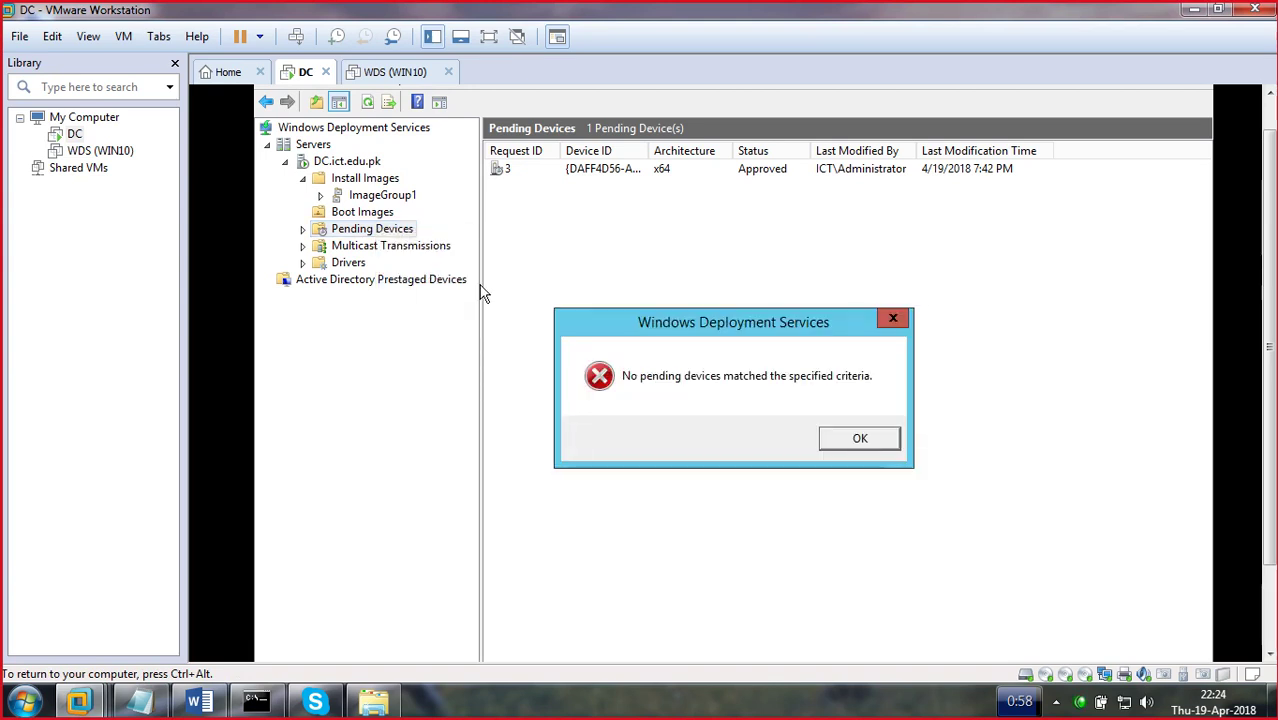
{"action": "left_click", "coordinate": [870, 447]}
- Check the approval options of the listed device, try to reject all pending devices, and dismiss the message
{"action": "right_click", "coordinate": [568, 169]}
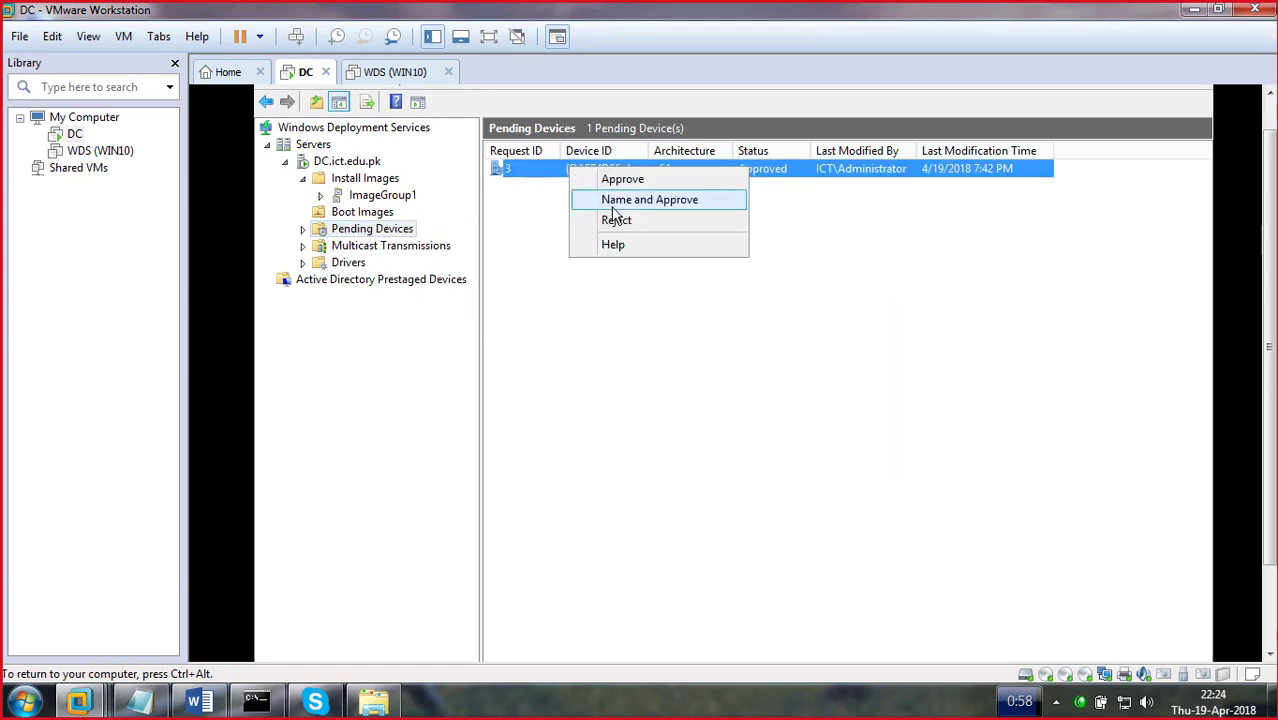
{"action": "left_click", "coordinate": [385, 230]}
{"action": "right_click", "coordinate": [385, 230]}
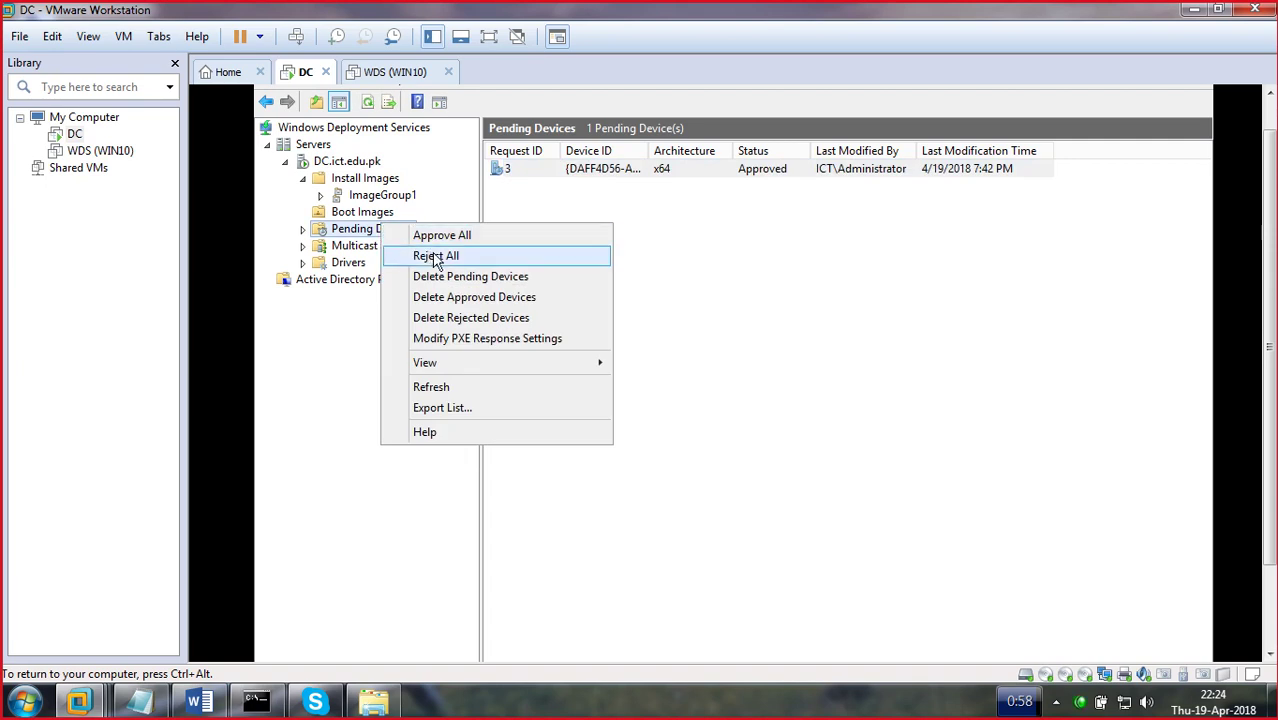
{"action": "left_click", "coordinate": [448, 257]}
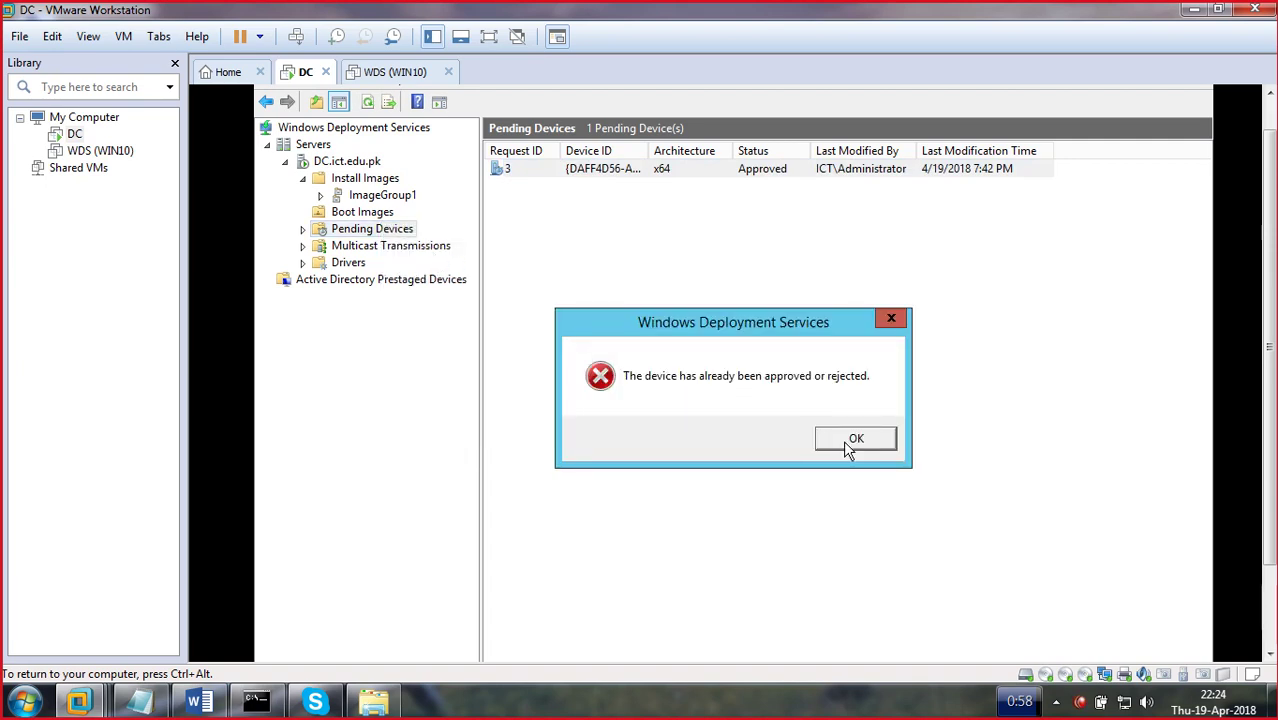
{"action": "left_click", "coordinate": [847, 444]}
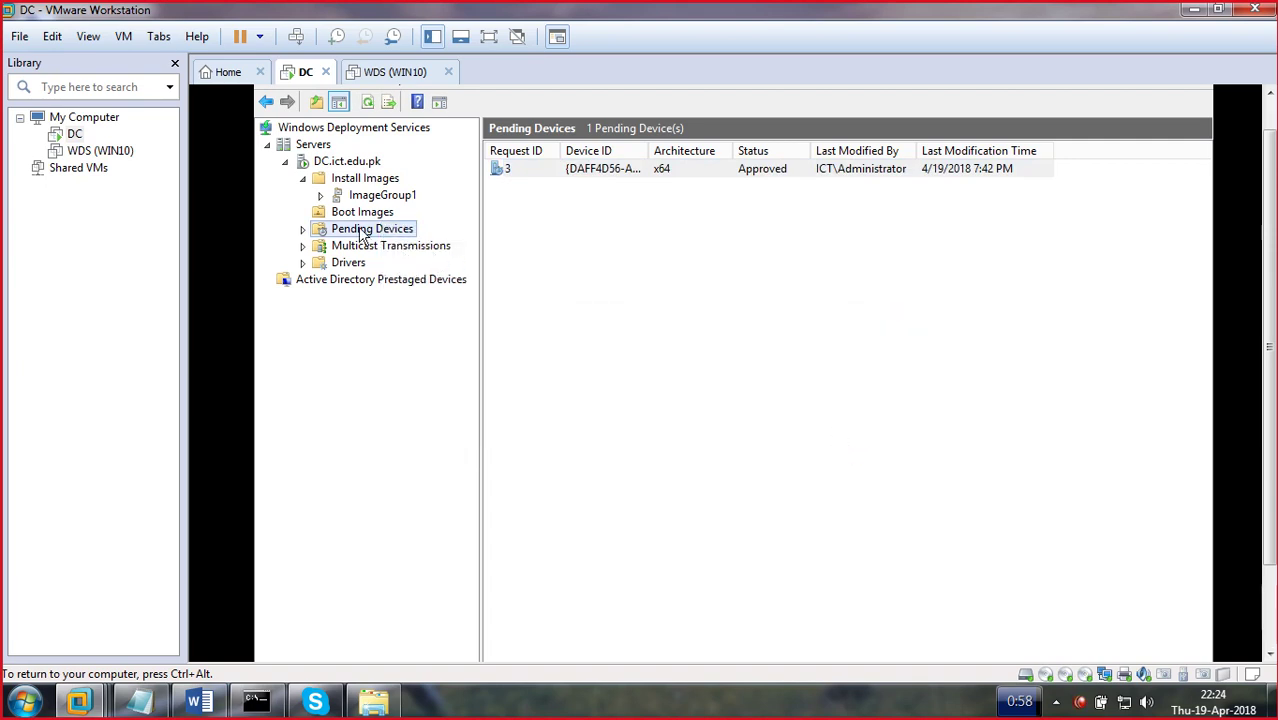
- Return from the DC server to the WDS (WIN10) virtual machine's overview
{"action": "left_click", "coordinate": [1193, 10]}
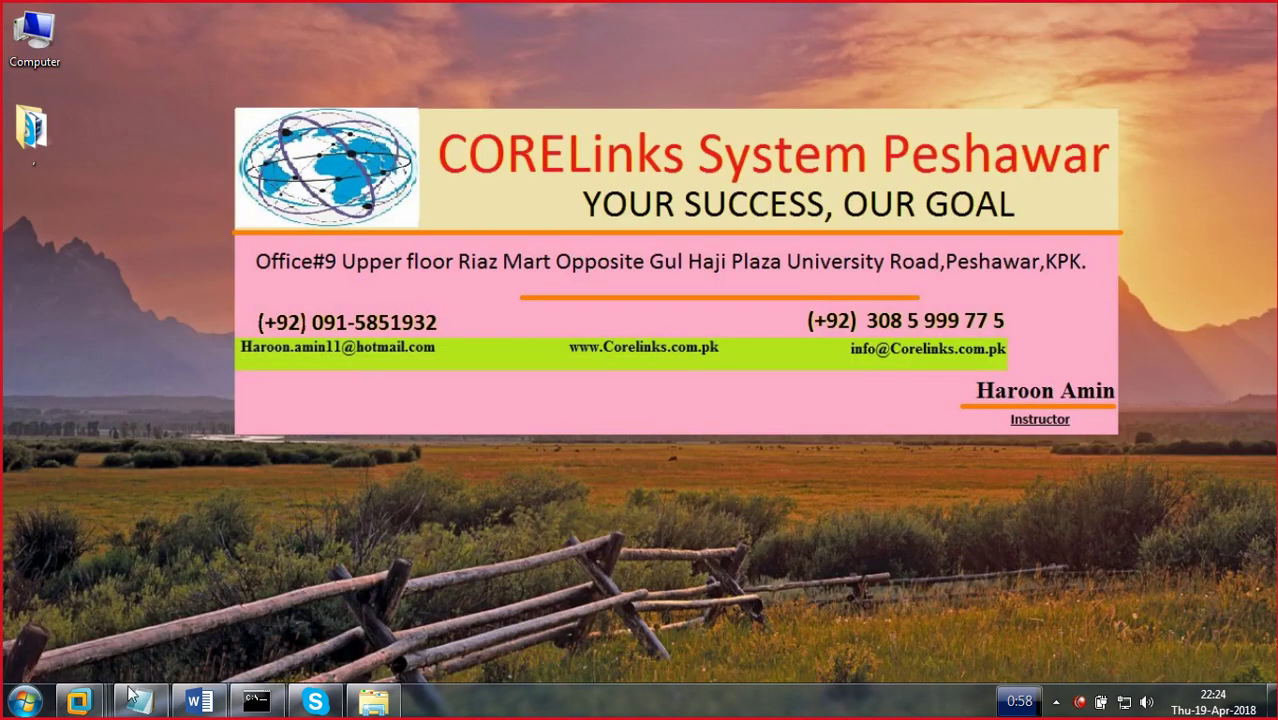
{"action": "mouse_move", "coordinate": [81, 703]}
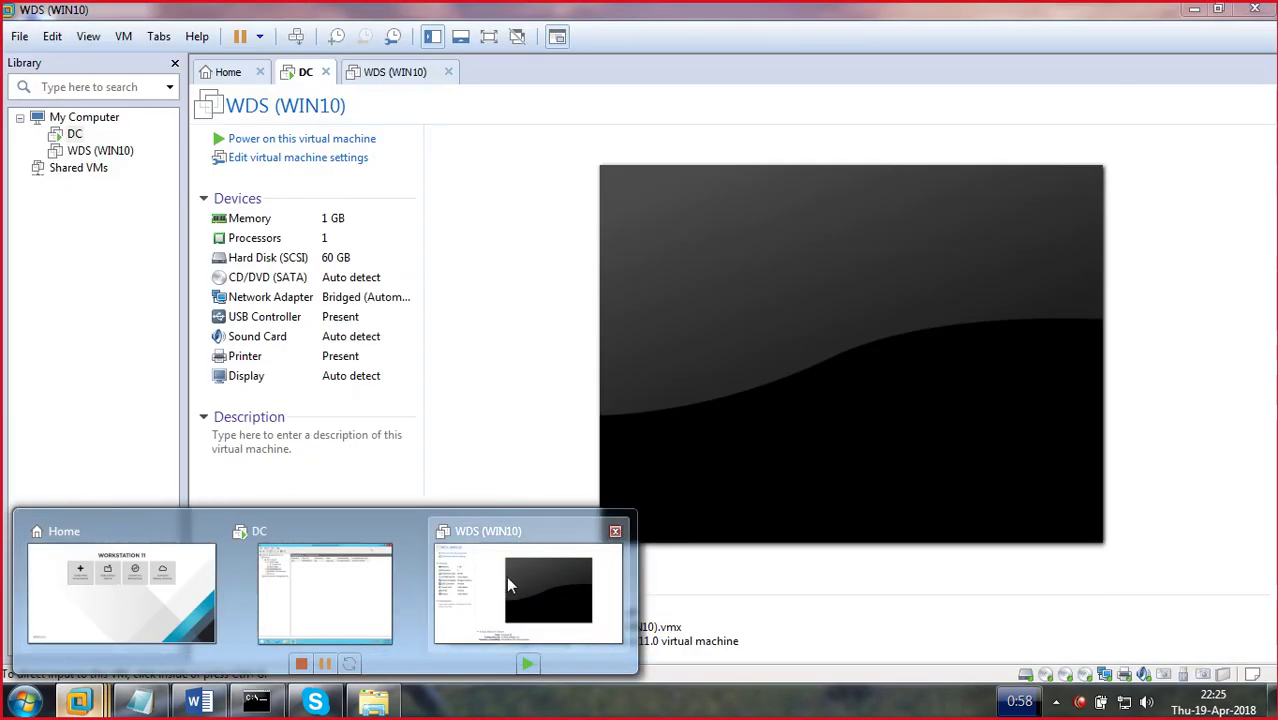
{"action": "left_click", "coordinate": [506, 576]}
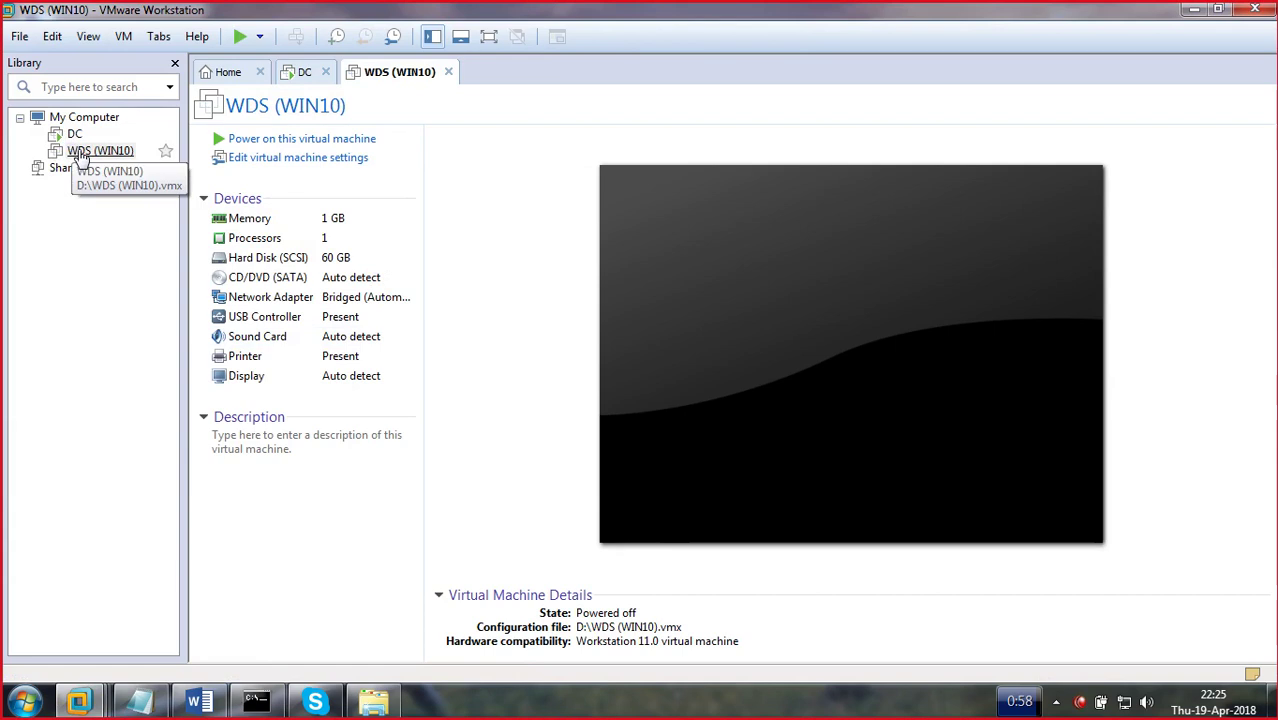